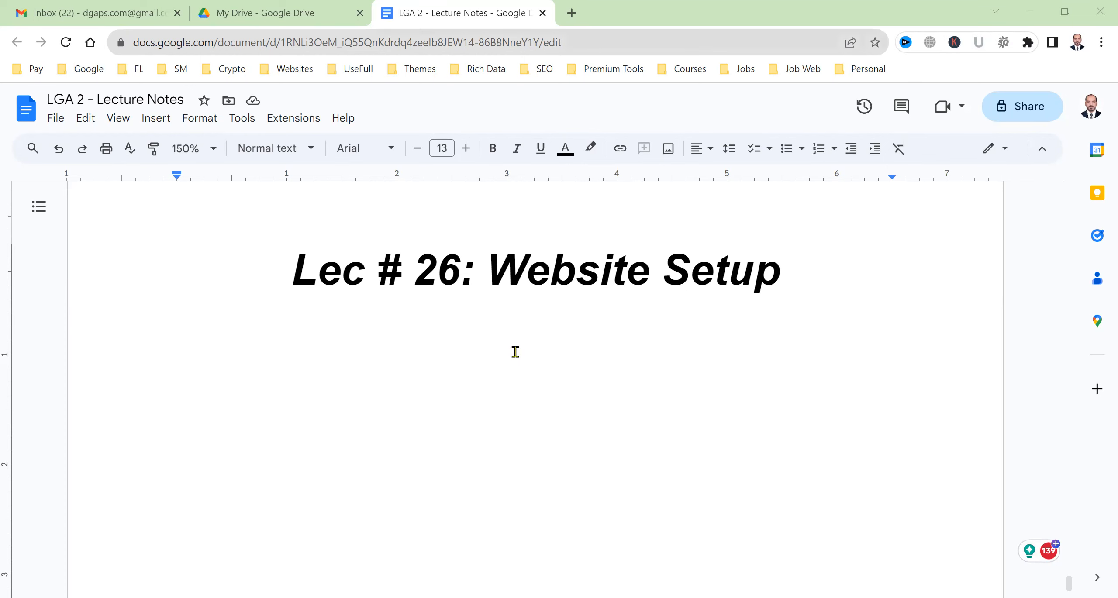
# Open jobistan.net in a new tab from the 'jo' address-bar suggestion
pyautogui.click(571, 12)
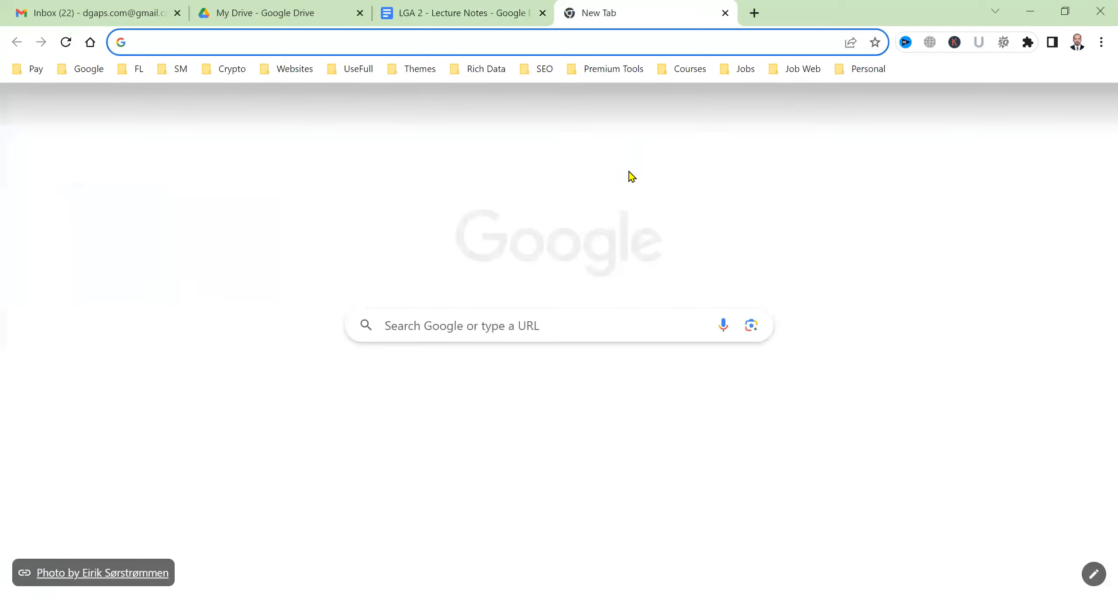
pyautogui.write('jobistan.net')
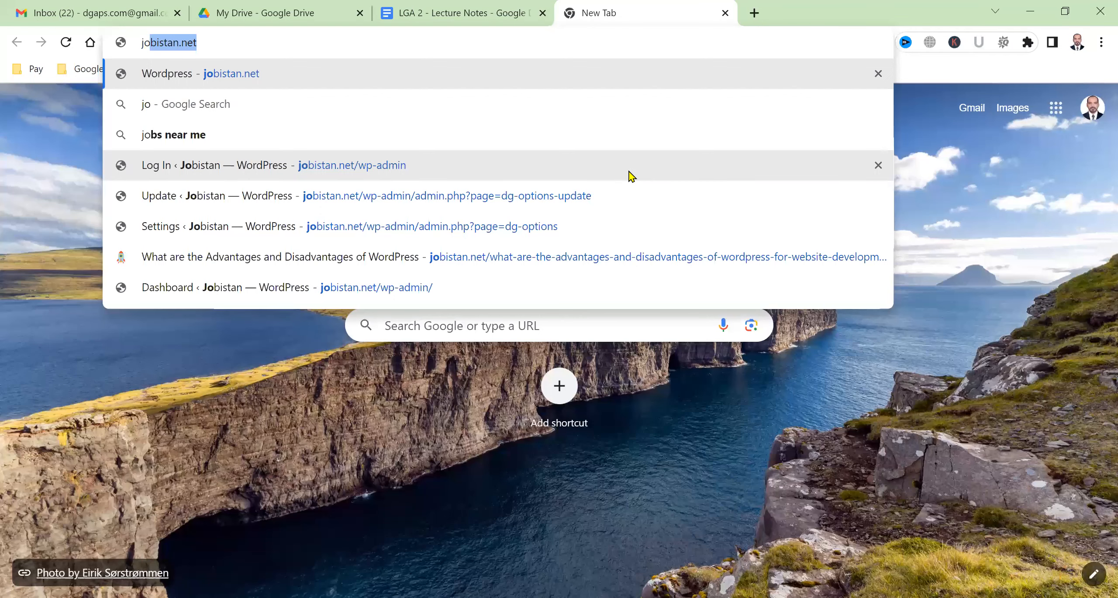
pyautogui.press('Return')
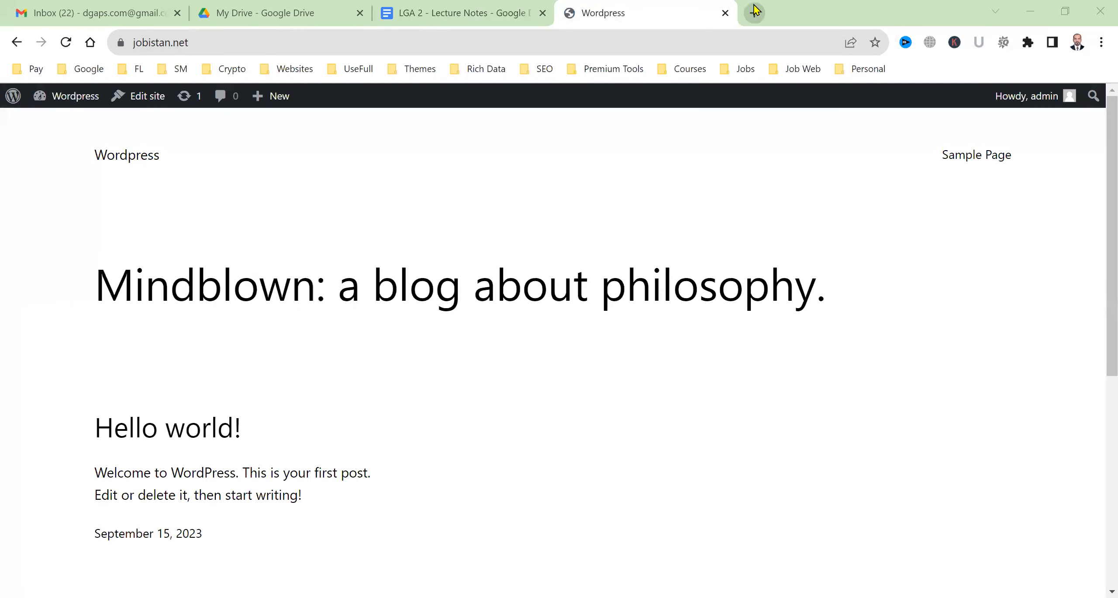
# Open youtube.com in another new tab
pyautogui.click(754, 11)
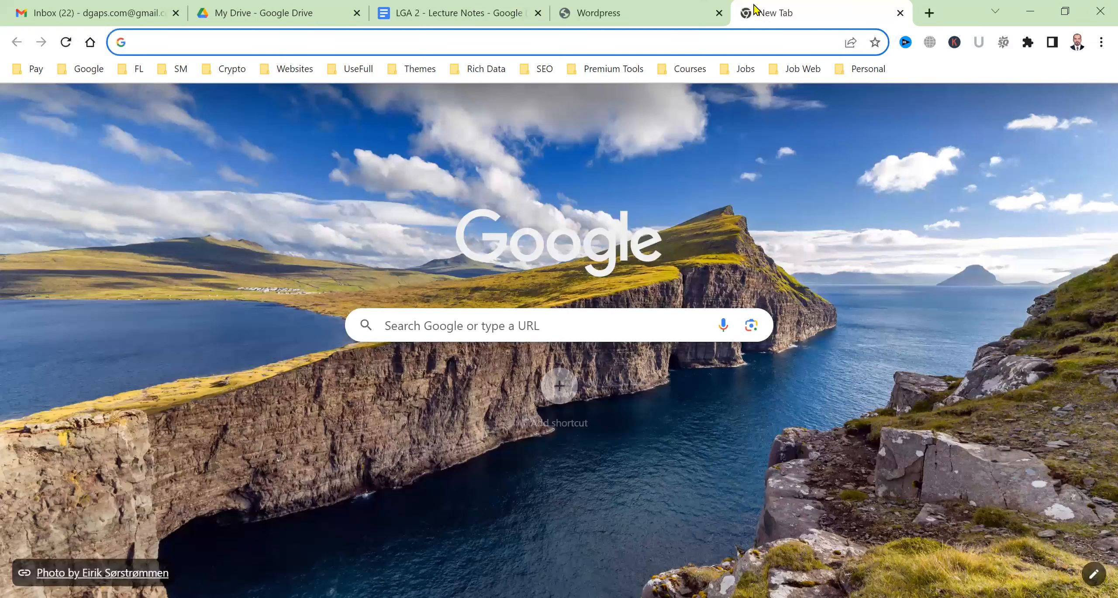
pyautogui.write('y')
pyautogui.press('Return')
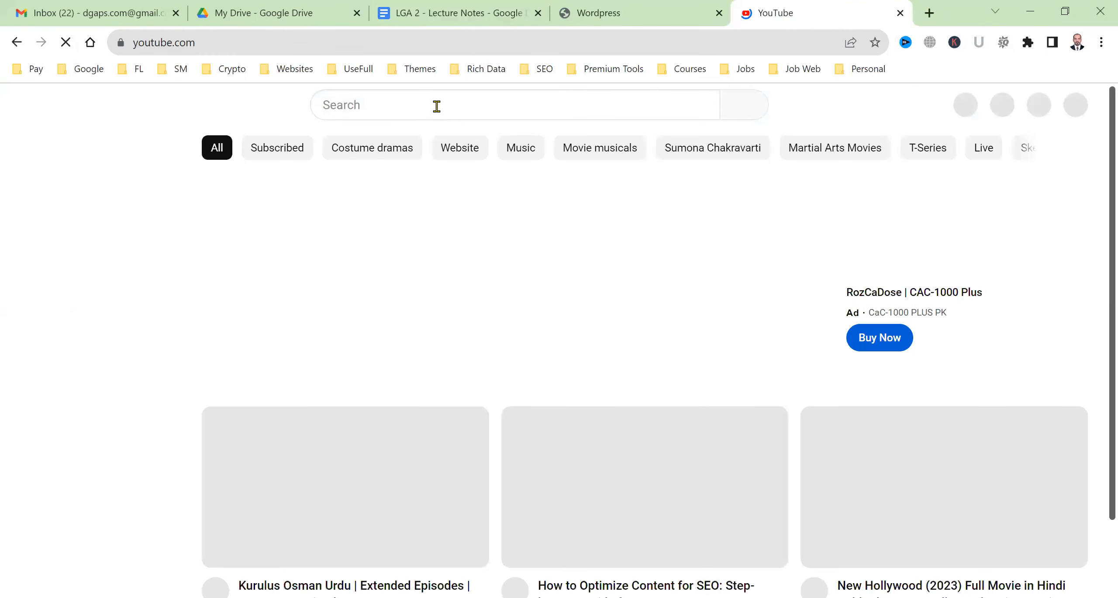
# Search YouTube for 'learn with ga' and open the Learn with GA channel in a new tab
pyautogui.click(437, 105)
pyautogui.write('learn with ga')
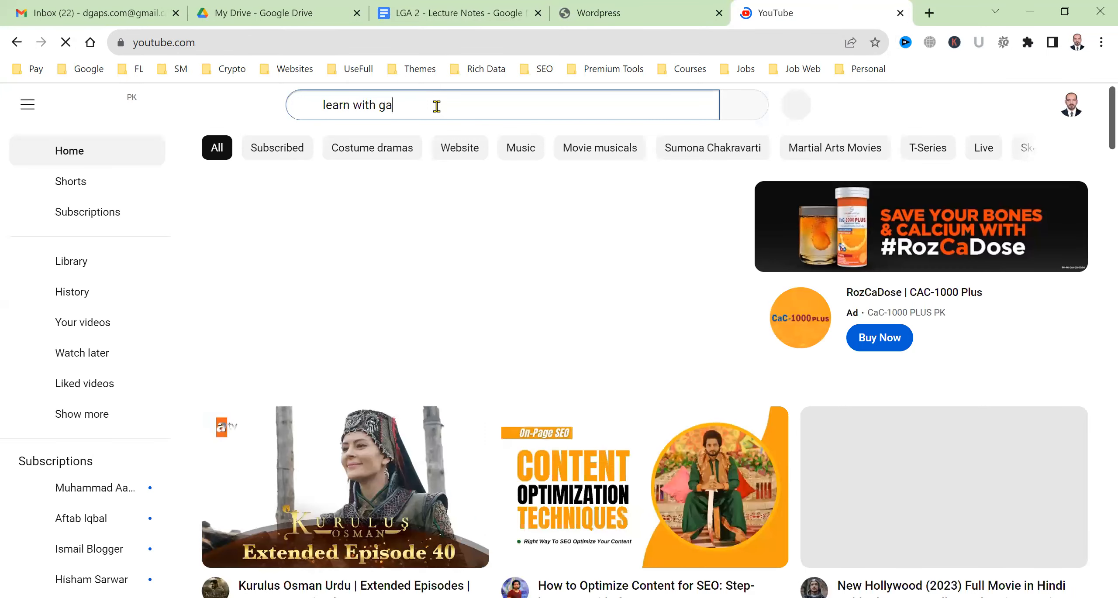
pyautogui.press('Return')
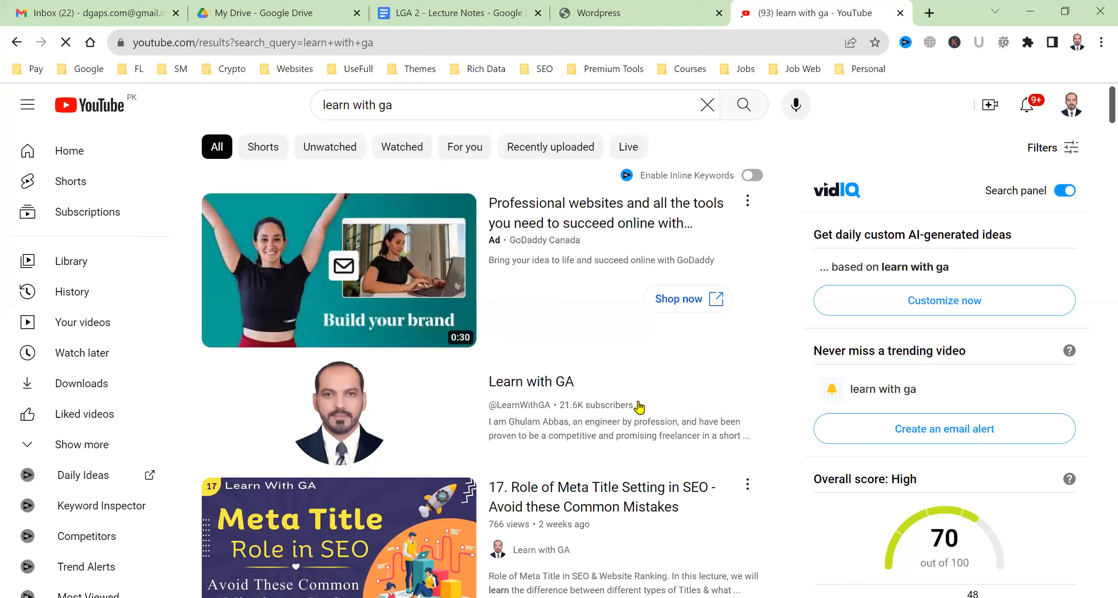
pyautogui.middleClick(561, 386)
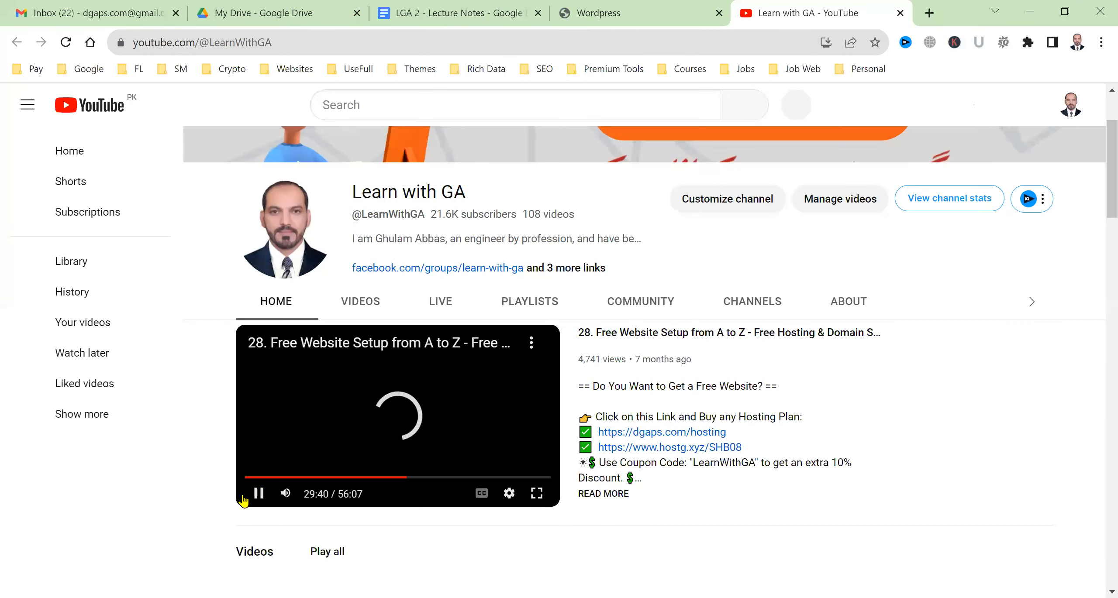
# Open the 'Free Website Setup from A to Z' video, paused, and select the LearnWithGA coupon code
pyautogui.click(267, 501)
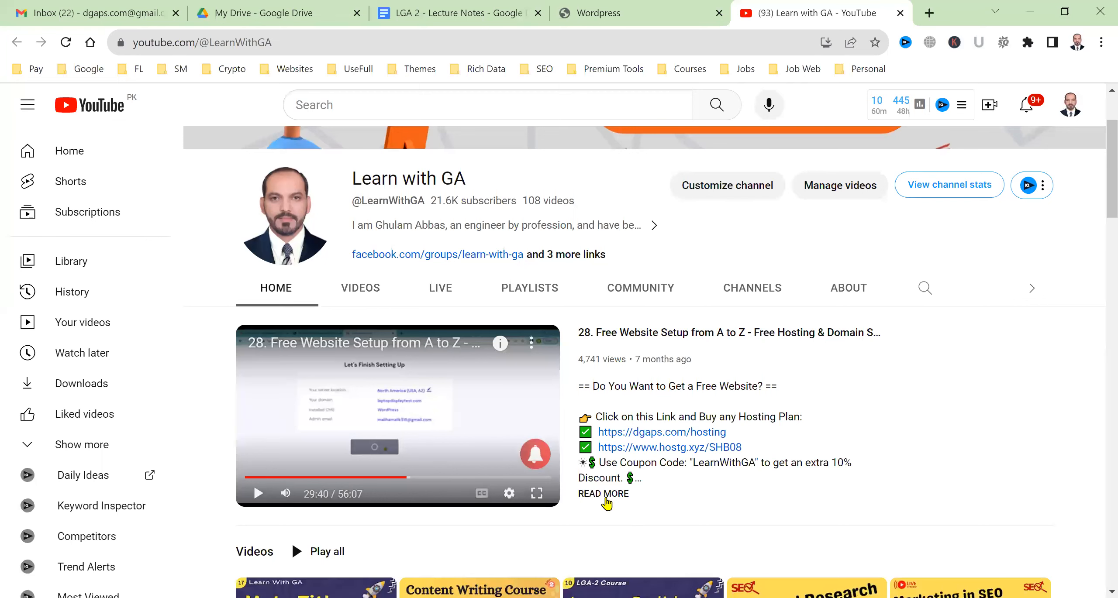
pyautogui.click(667, 340)
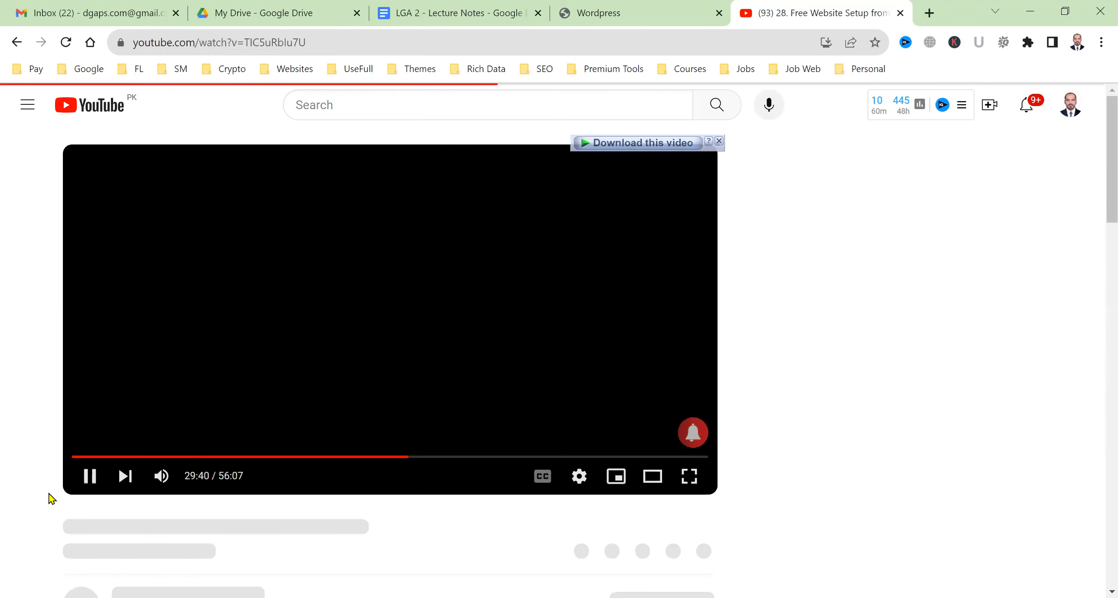
pyautogui.click(90, 477)
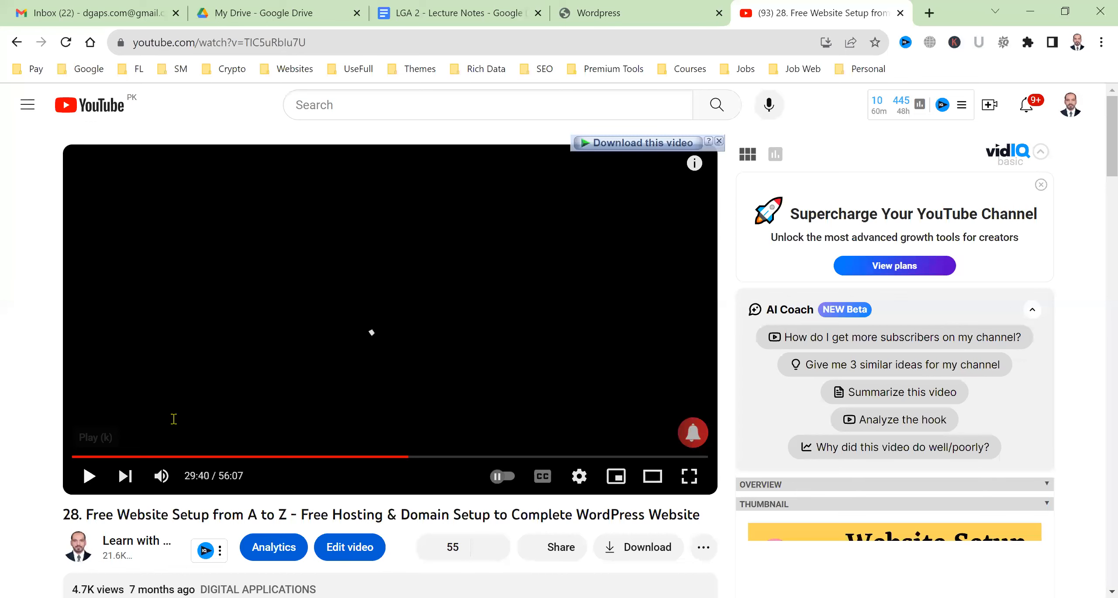
pyautogui.scroll(-5, 174, 419)
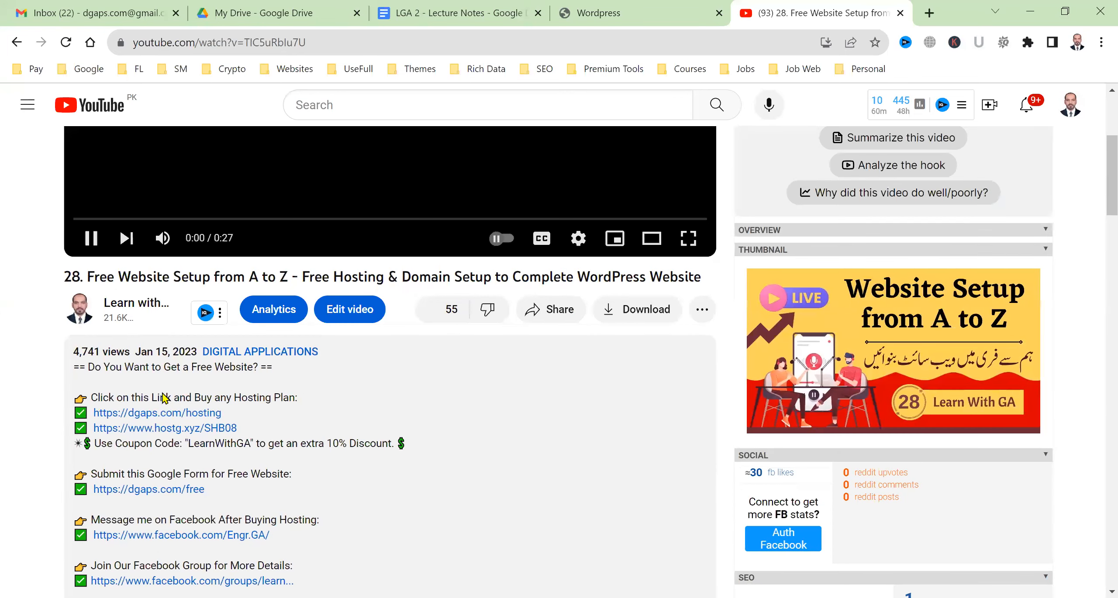
pyautogui.doubleClick(213, 443)
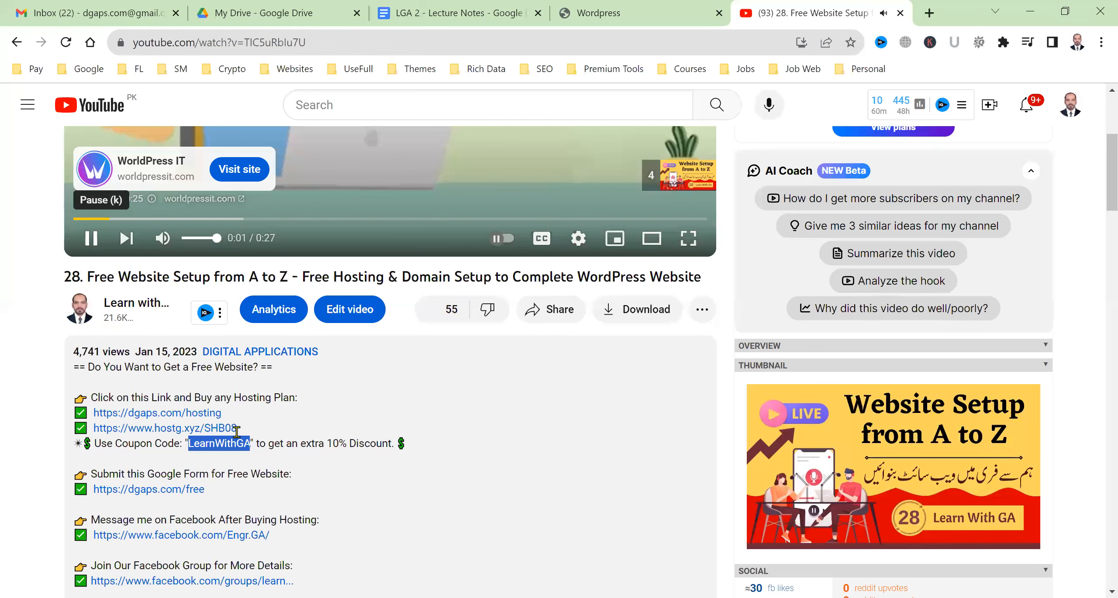
# Open the description's Facebook group link in a new tab, then return to the jobistan.net site
pyautogui.scroll(-2, 177, 487)
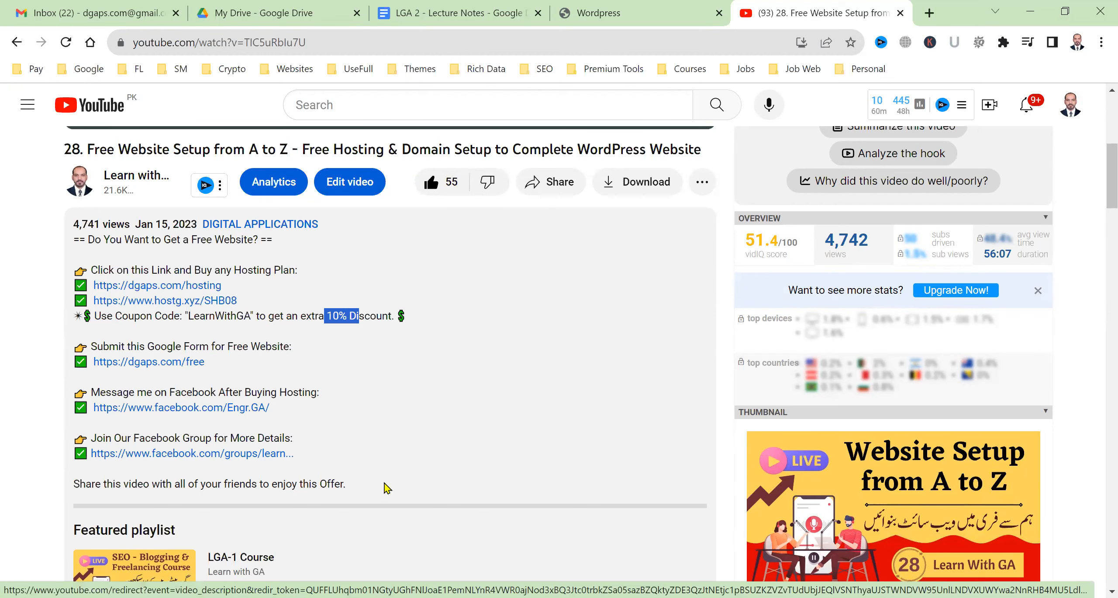
pyautogui.scroll(-5, 385, 489)
pyautogui.scroll(-1, 389, 382)
pyautogui.keyDown('ctrl'); pyautogui.click(209, 199); pyautogui.keyUp('ctrl')
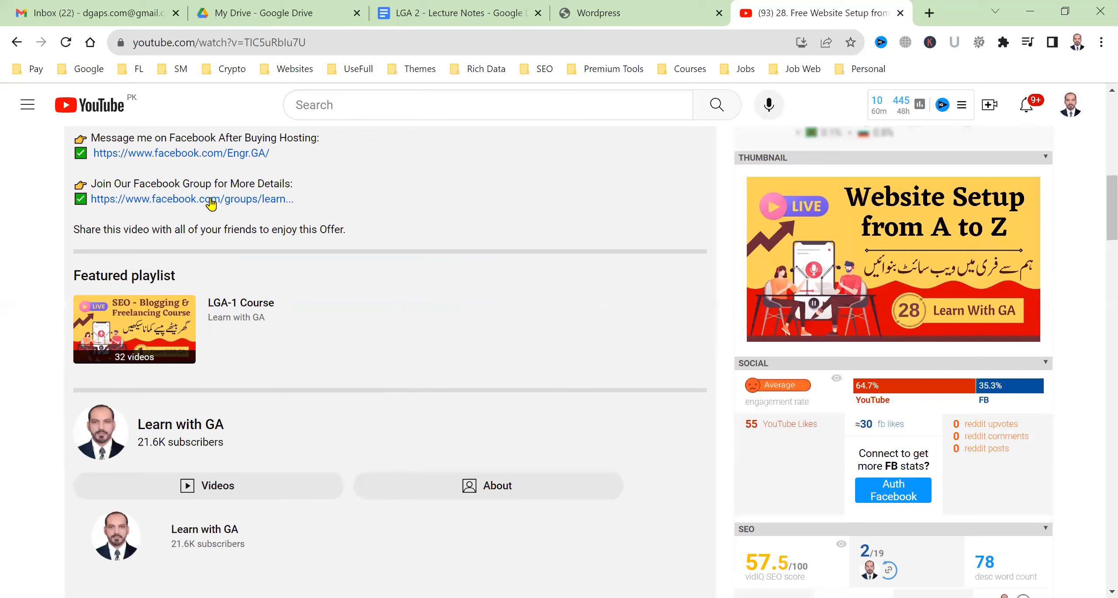
pyautogui.scroll(10, 551, 453)
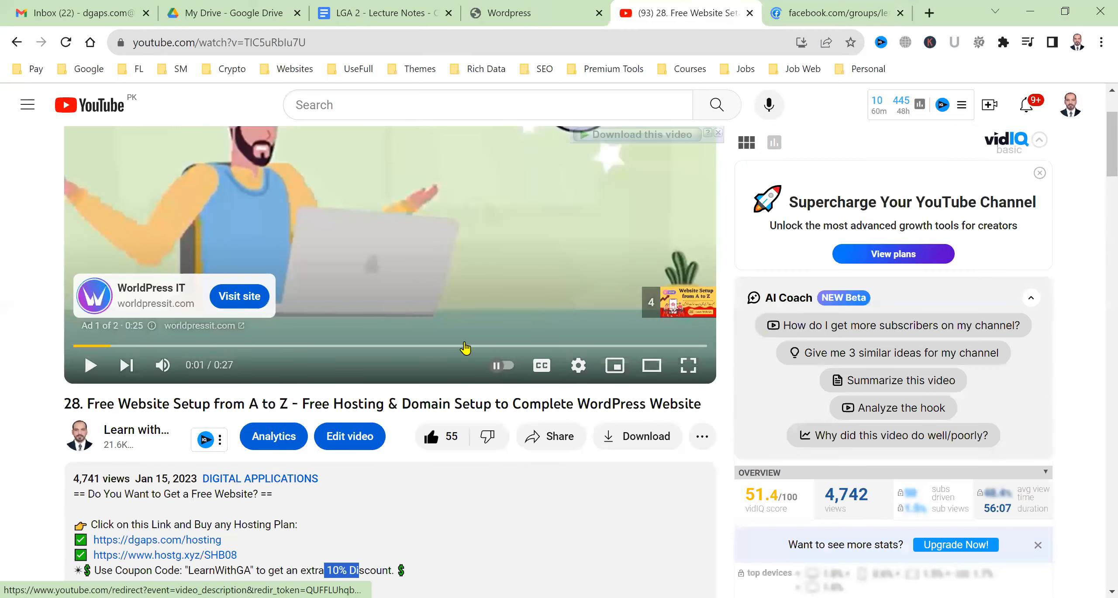
pyautogui.scroll(-10, 465, 348)
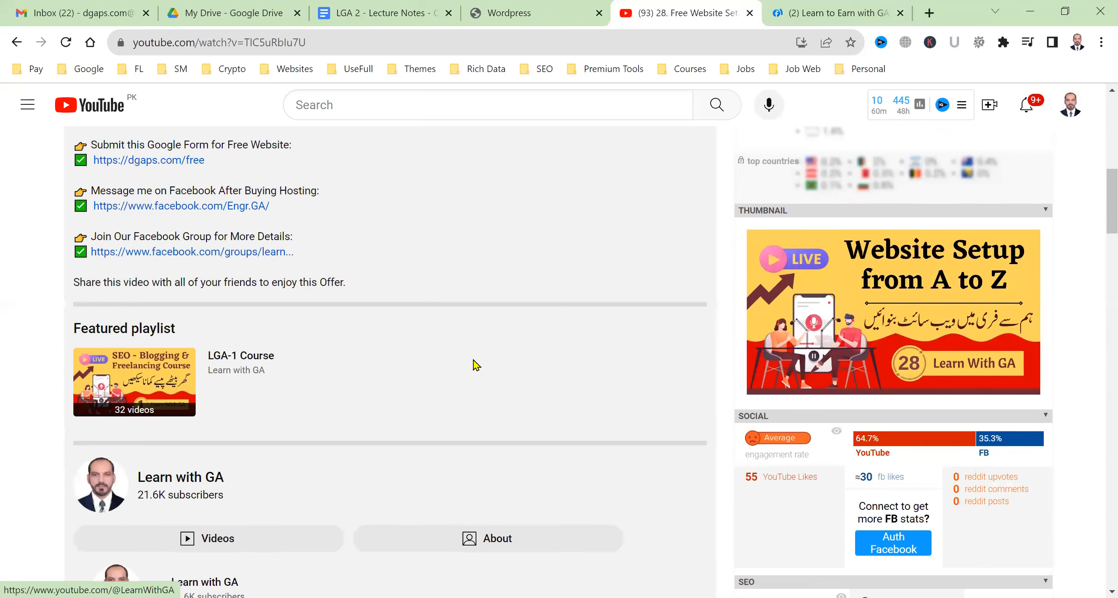
pyautogui.scroll(10, 515, 505)
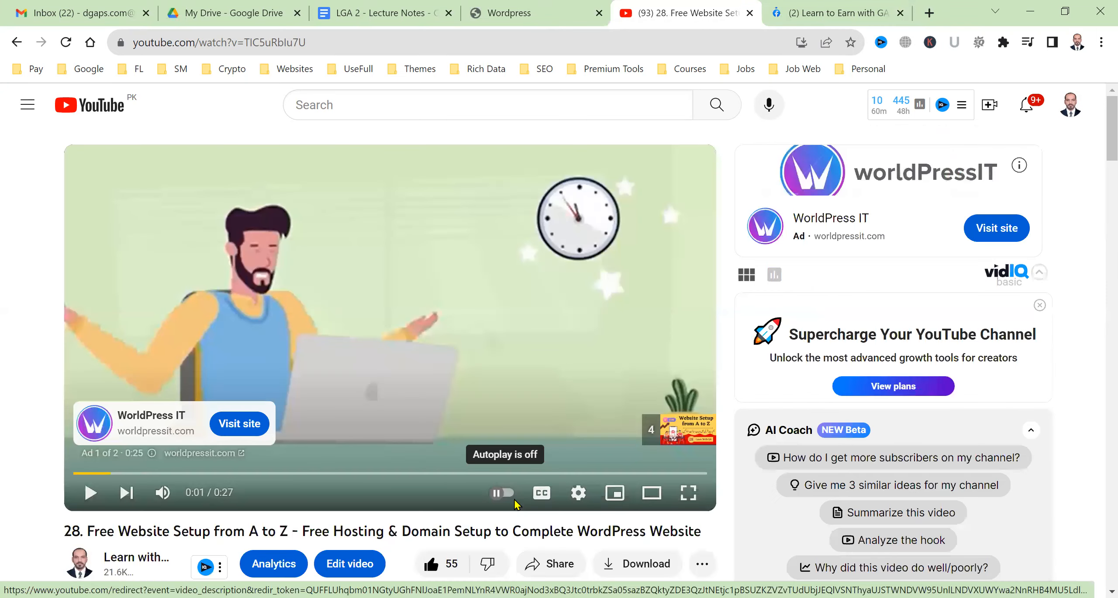
pyautogui.scroll(-3, 452, 482)
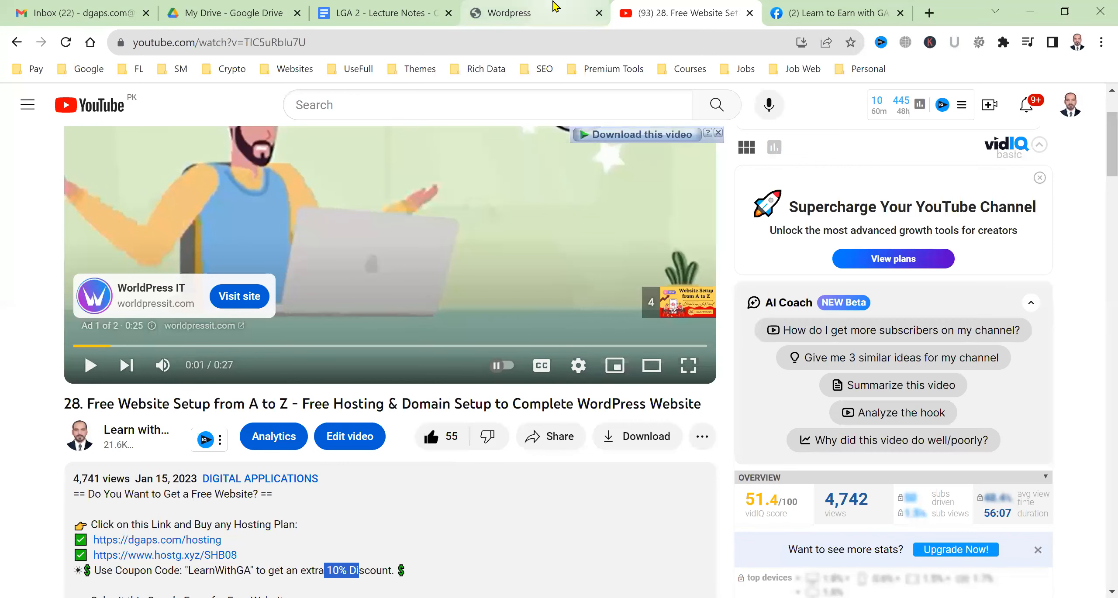
pyautogui.click(524, 13)
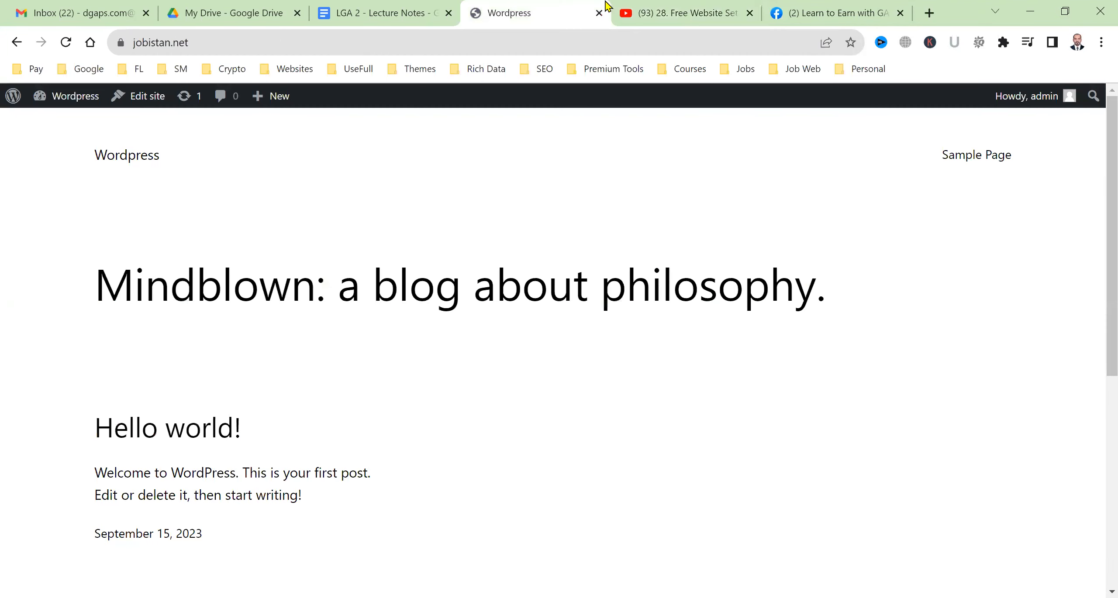
# Open the jobistan.net admin Dashboard separately and review the site's front page before returning to YouTube
pyautogui.middleClick(75, 118)
pyautogui.click(580, 5)
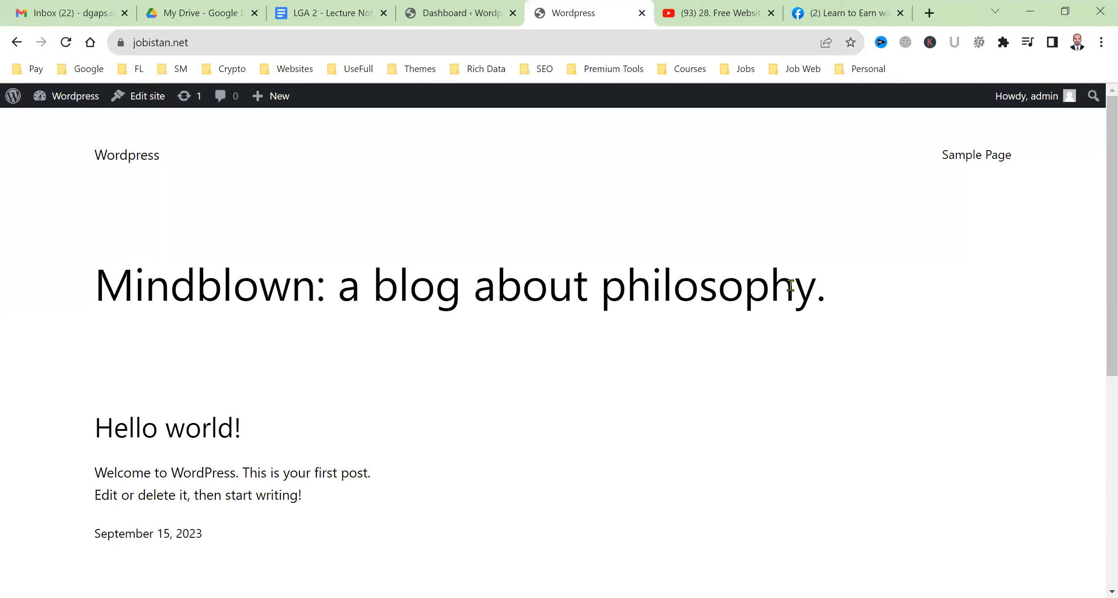
pyautogui.click(454, 9)
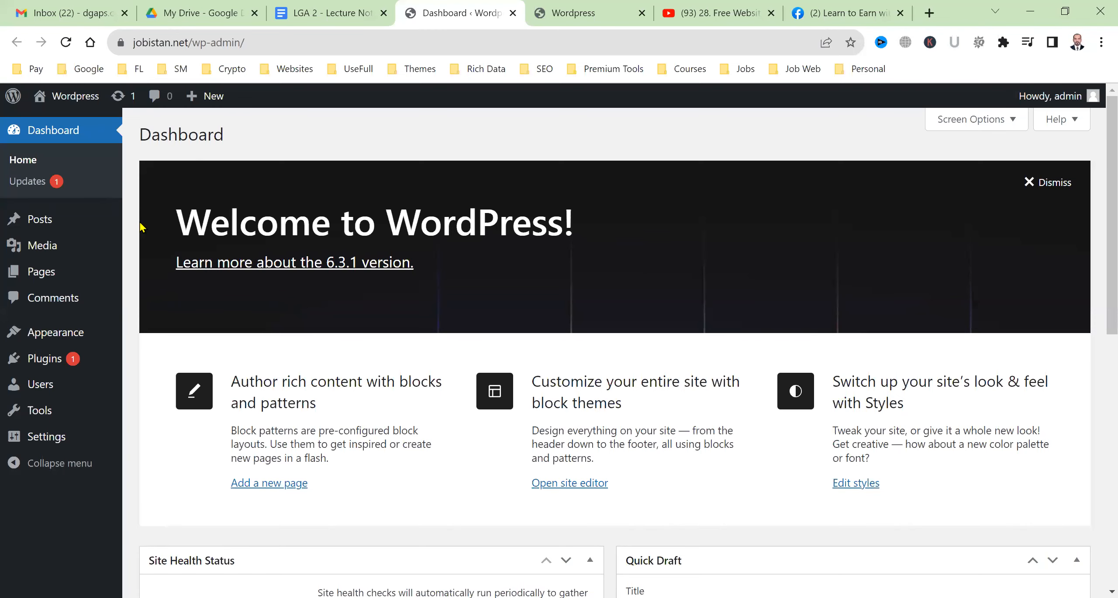
pyautogui.click(542, 8)
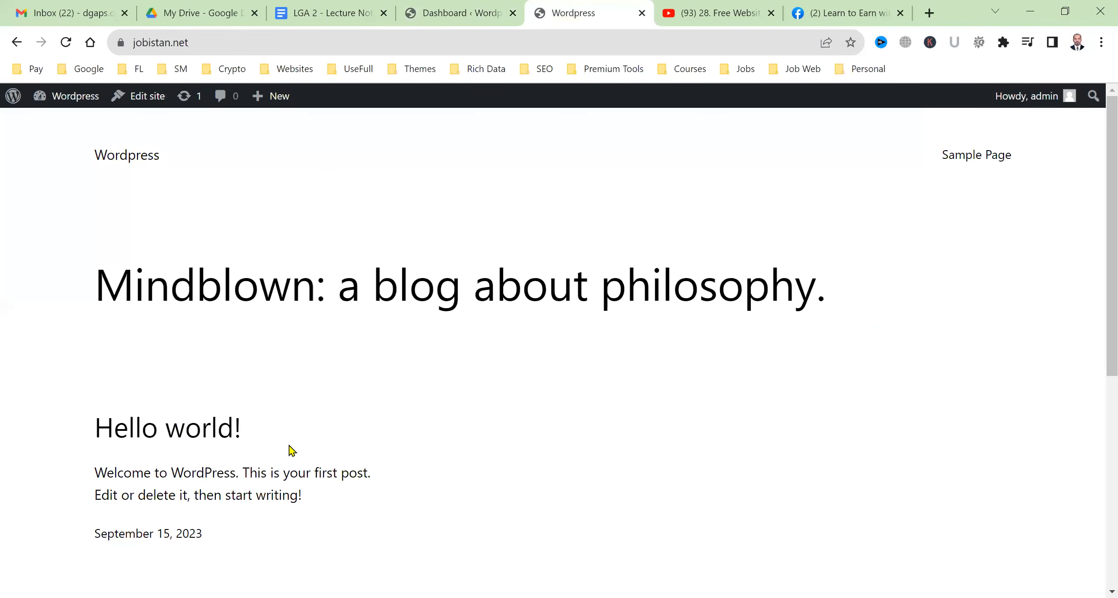
pyautogui.scroll(-5, 547, 466)
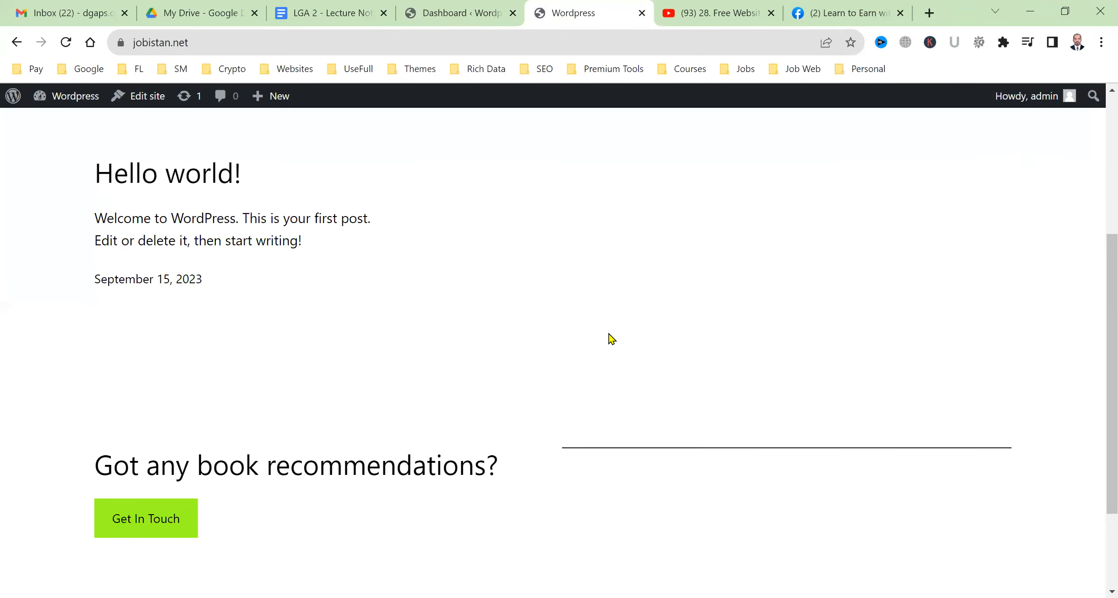
pyautogui.scroll(5, 607, 336)
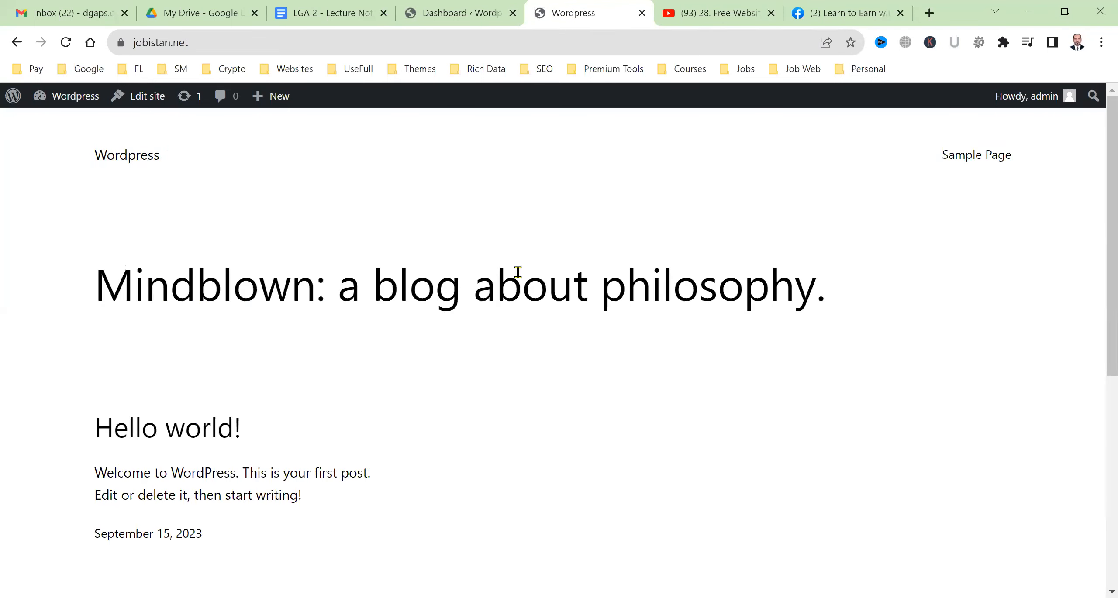
pyautogui.click(767, 5)
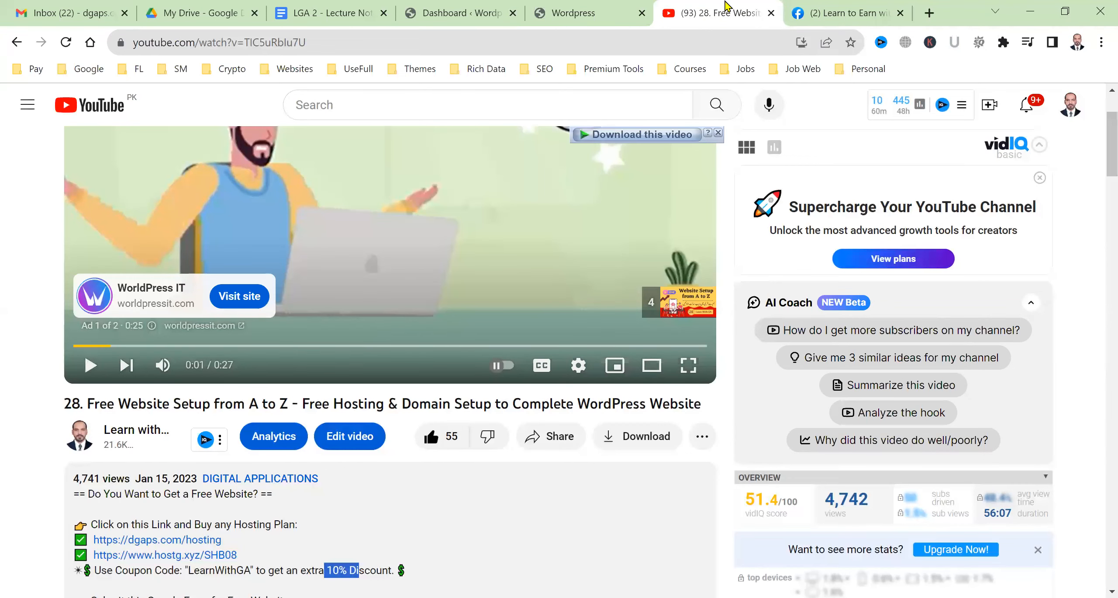
# Close the YouTube video and scroll through the Learn to Earn with GA Facebook group feed
pyautogui.hotkey('ctrl', 'w')
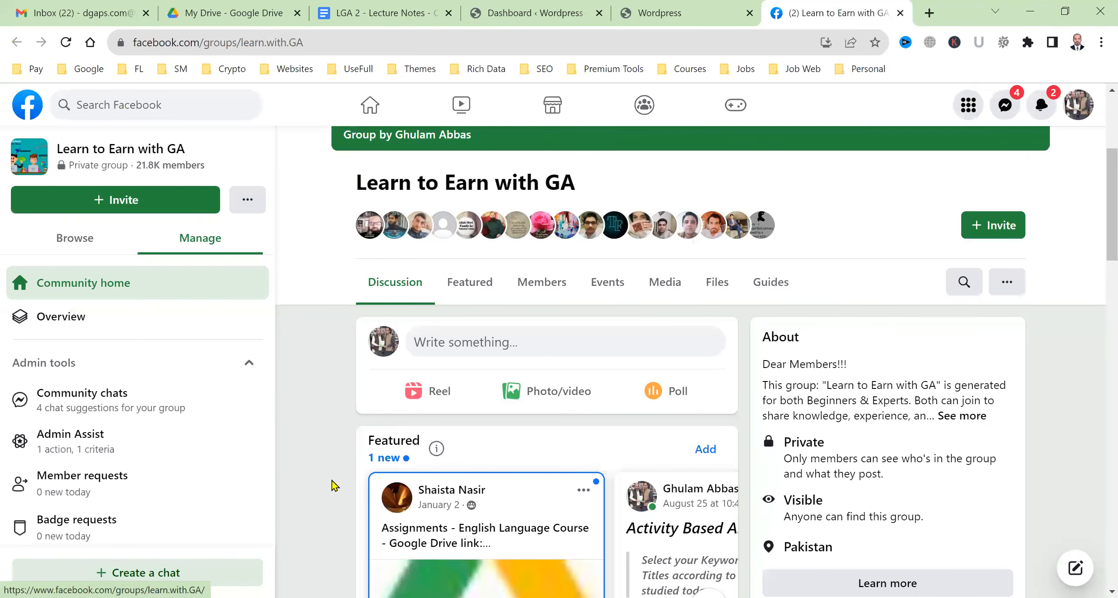
pyautogui.scroll(-5, 334, 485)
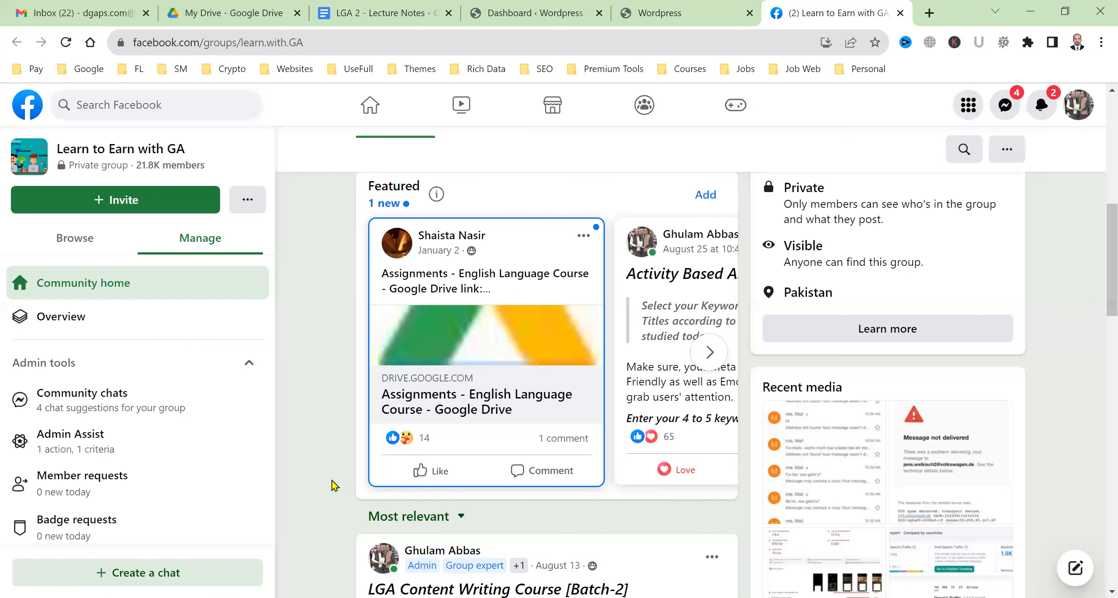
pyautogui.scroll(-5, 334, 486)
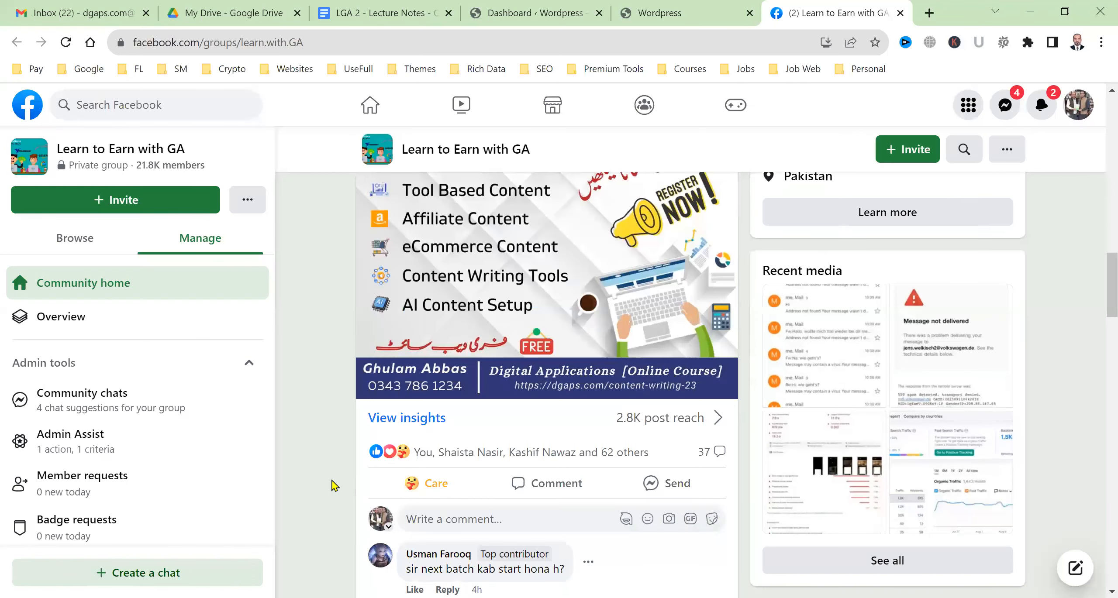
pyautogui.scroll(-7, 334, 486)
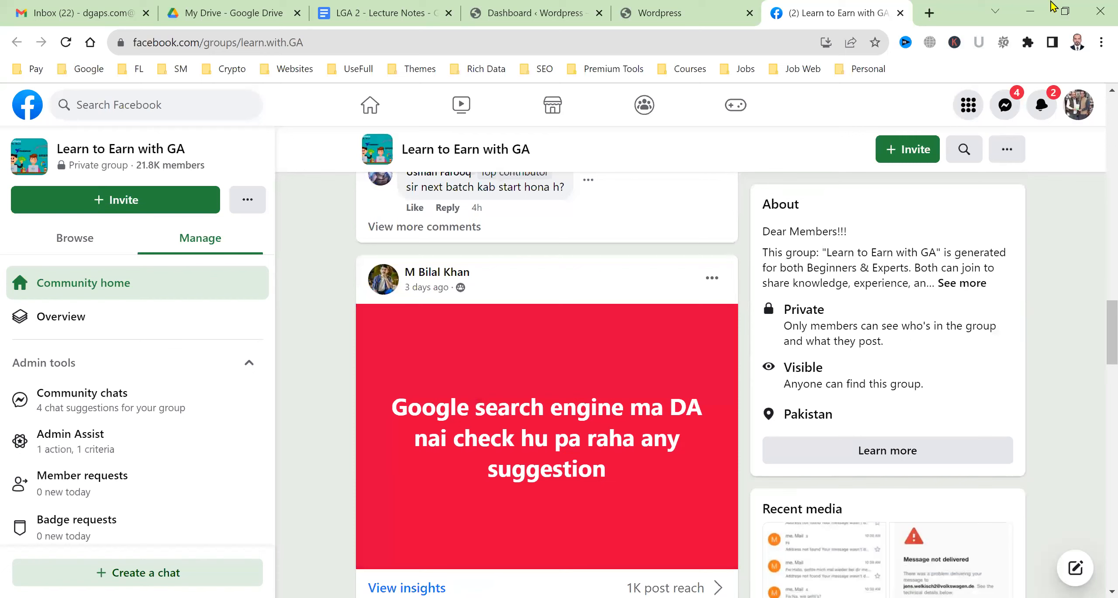
# Close the Facebook group page and load WordPress's Updates page reporting version 6.3.1
pyautogui.middleClick(822, 5)
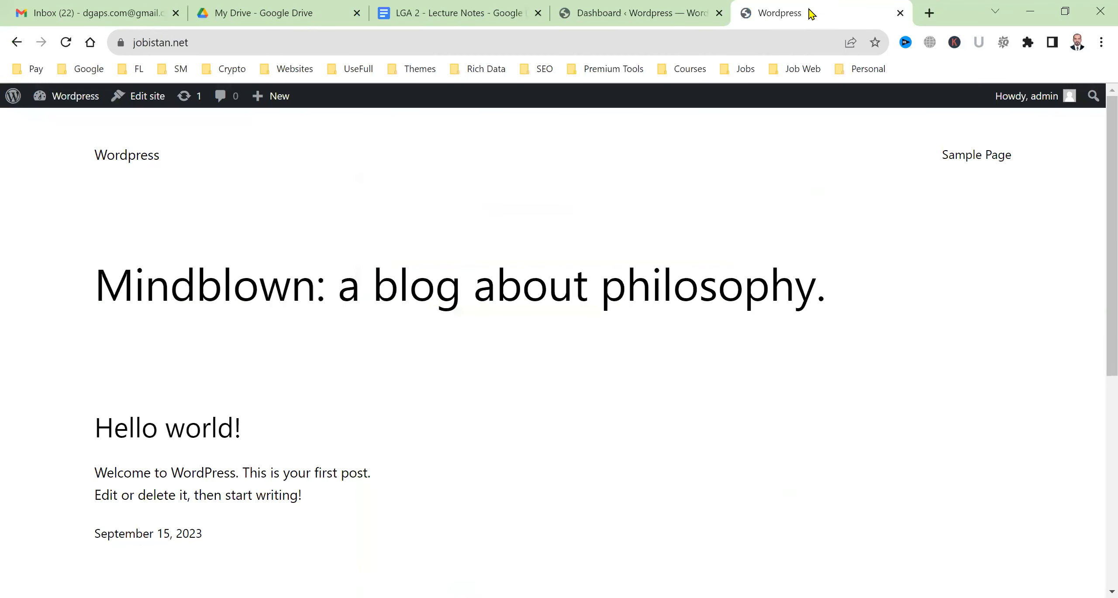
pyautogui.click(625, 6)
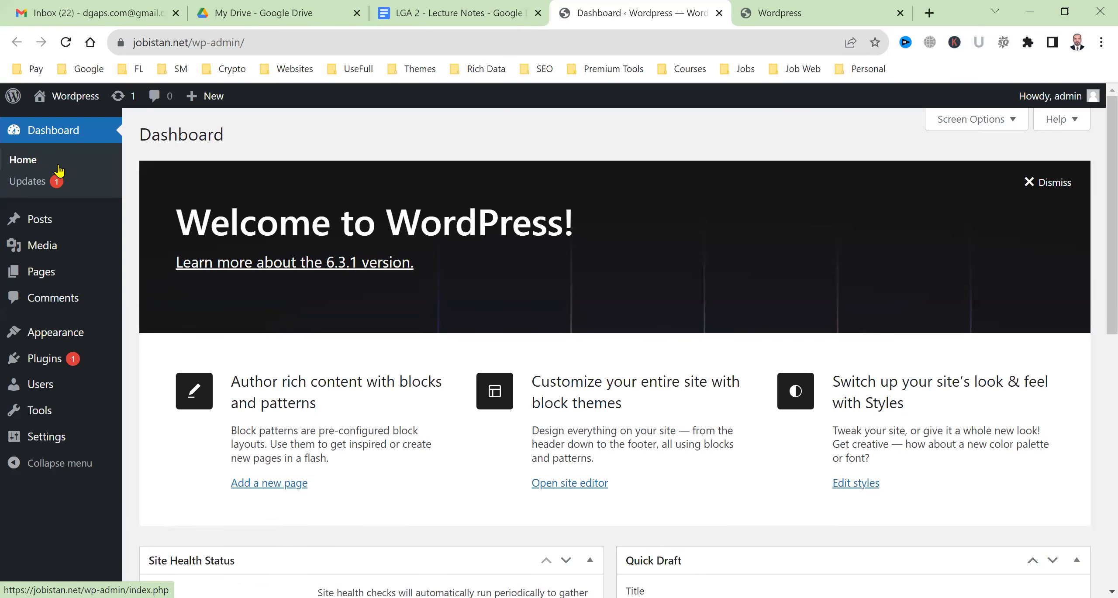
pyautogui.scroll(-10, 825, 308)
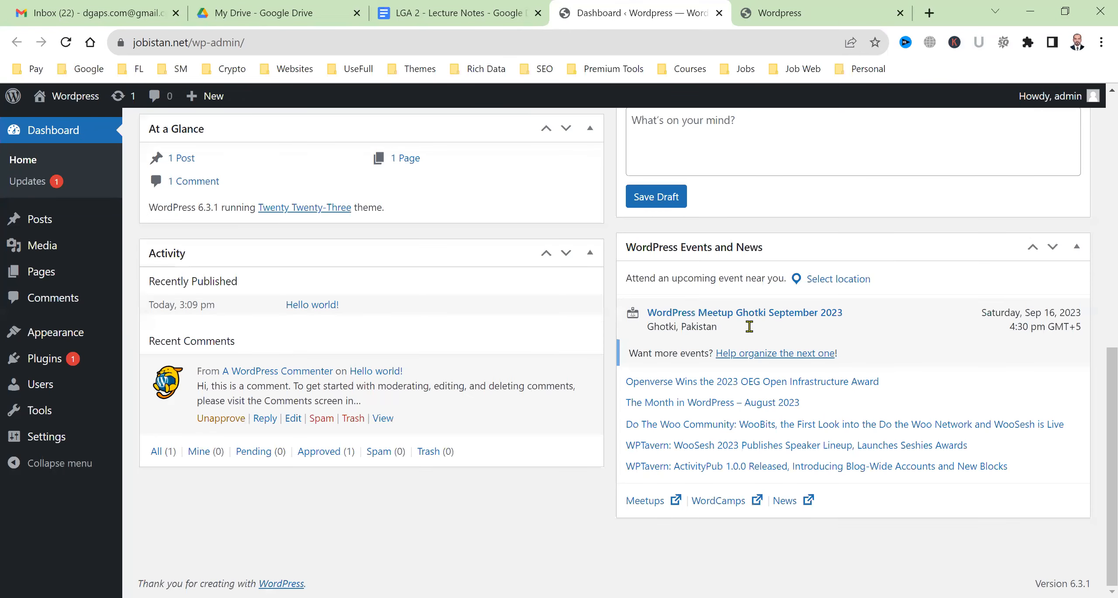
pyautogui.scroll(10, 549, 353)
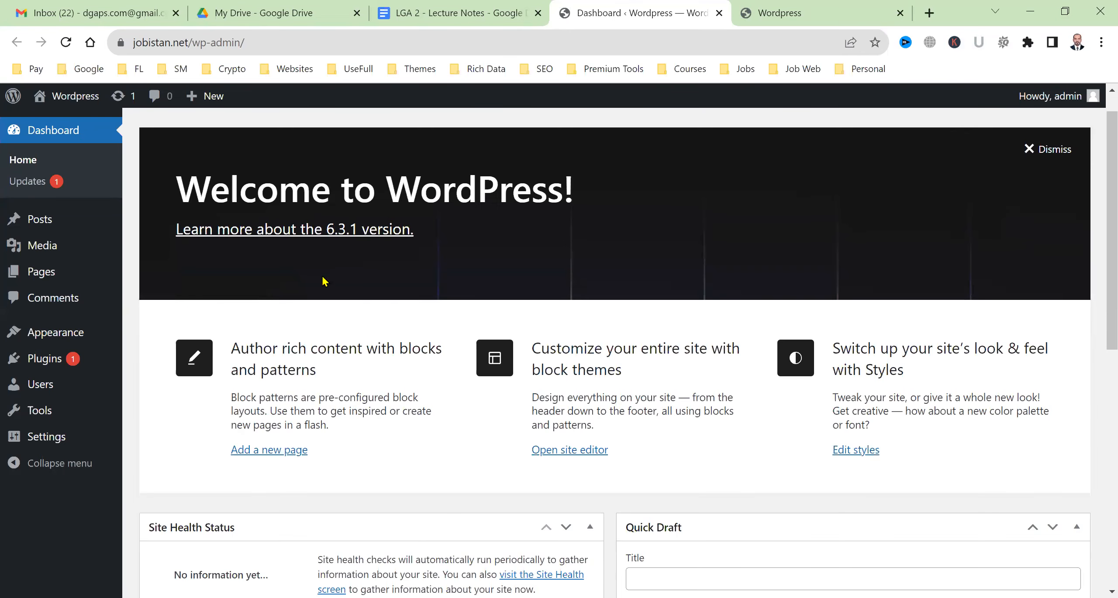
pyautogui.click(29, 186)
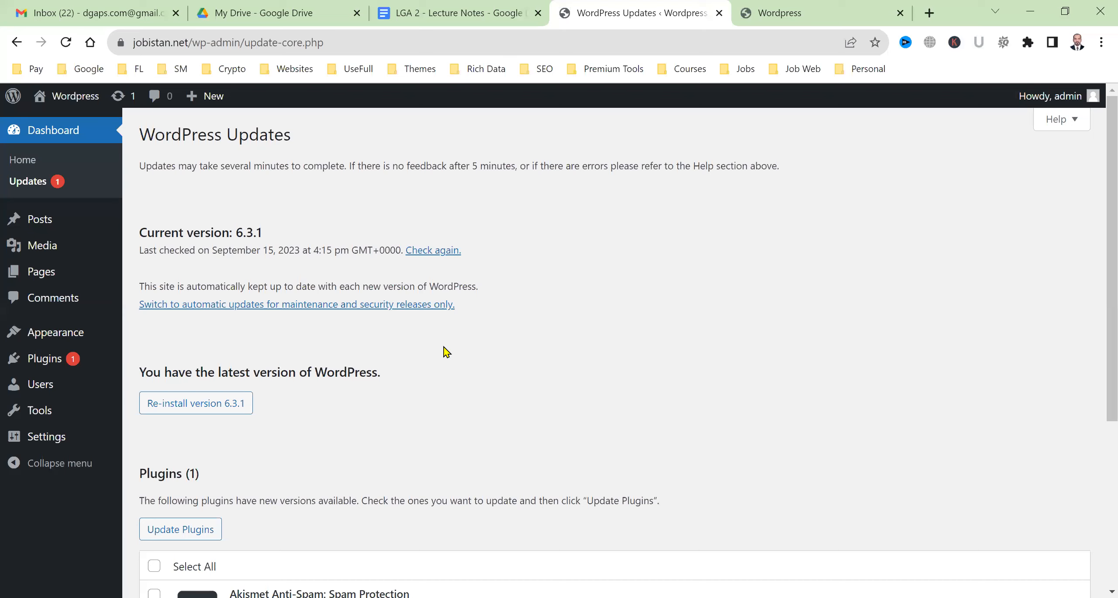
pyautogui.click(55, 181)
# Type an 'Updates:' heading and the line 'Its mean, you have a new version of something' in the notes
pyautogui.click(491, 8)
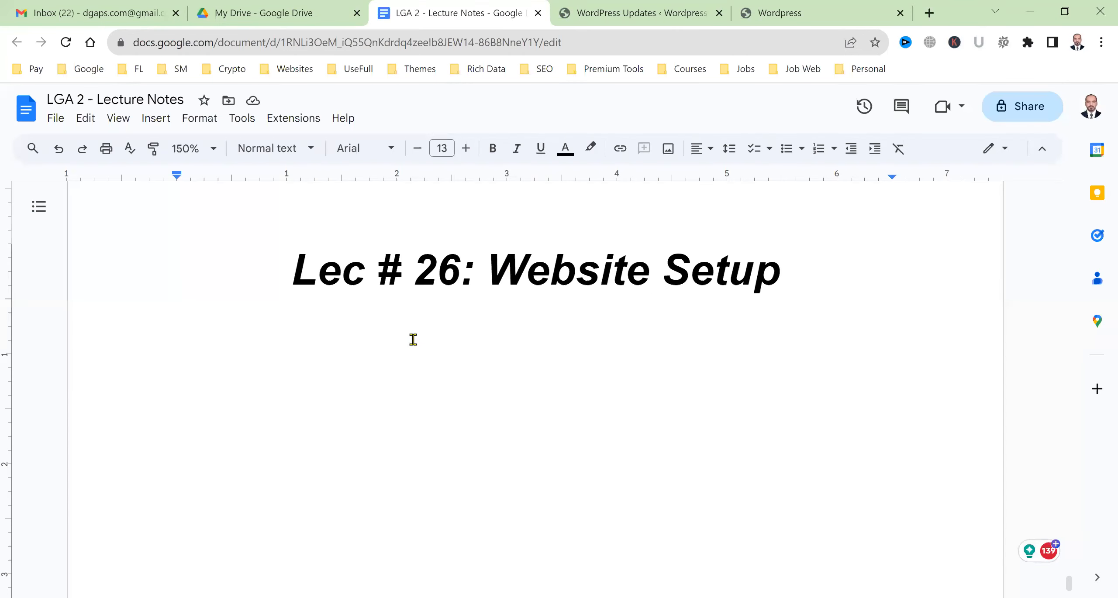
pyautogui.write('Updates:')
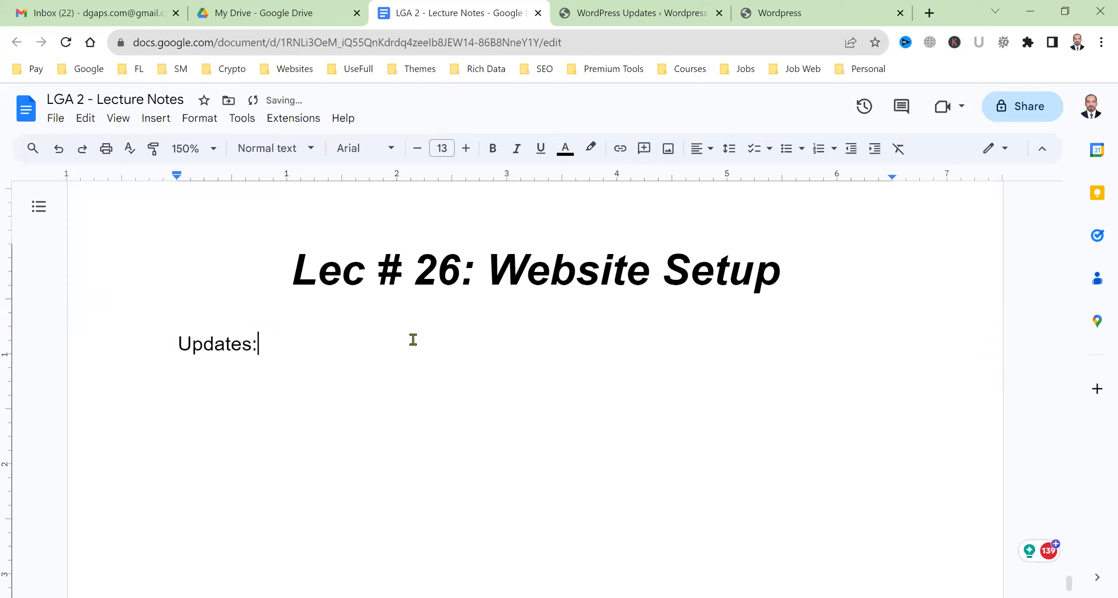
pyautogui.press('Return')
pyautogui.write('Its mean,')
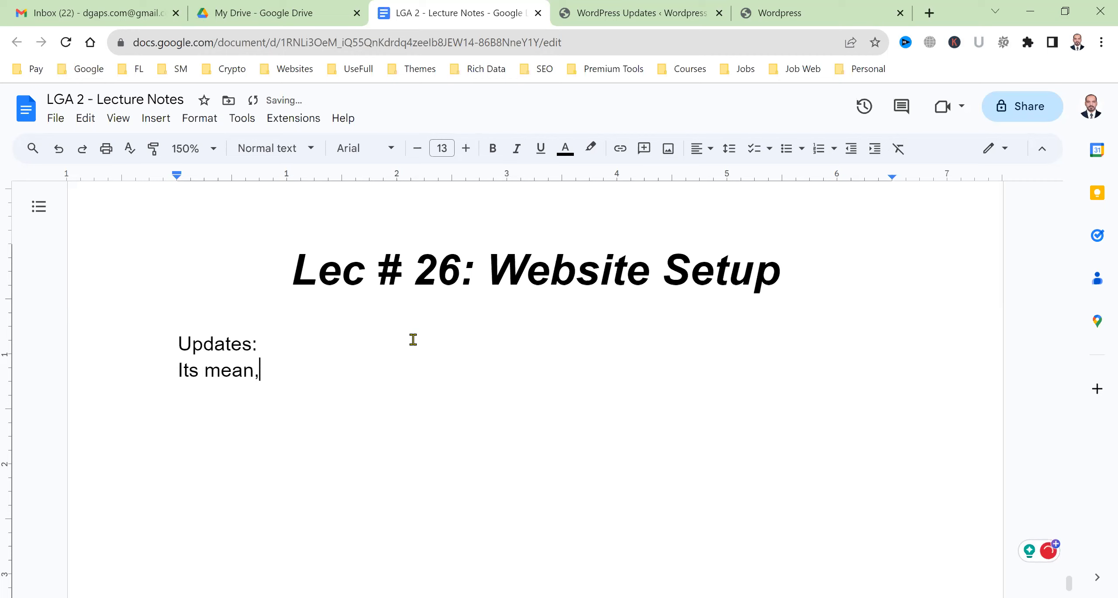
pyautogui.write(' you have a newe')
pyautogui.press('BackSpace')
pyautogui.press('BackSpace')
pyautogui.press('BackSpace')
pyautogui.press('BackSpace')
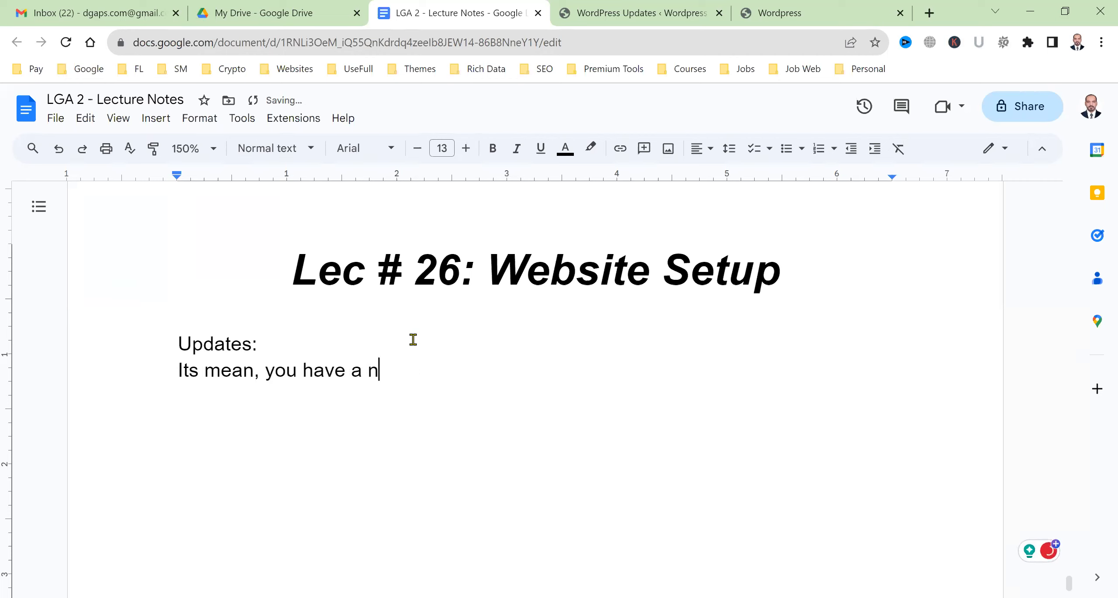
pyautogui.write('new version of something')
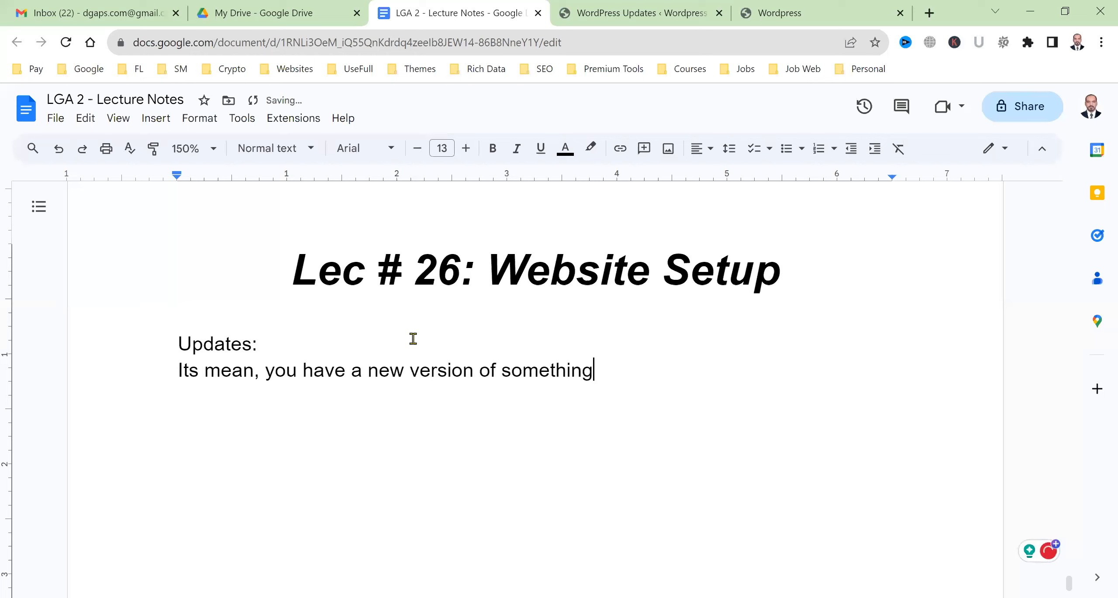
pyautogui.press('Return')
# Add a numbered list: WordPress, Theme, Plugin, etc
pyautogui.hotkey('ctrl', 'shift', '7')
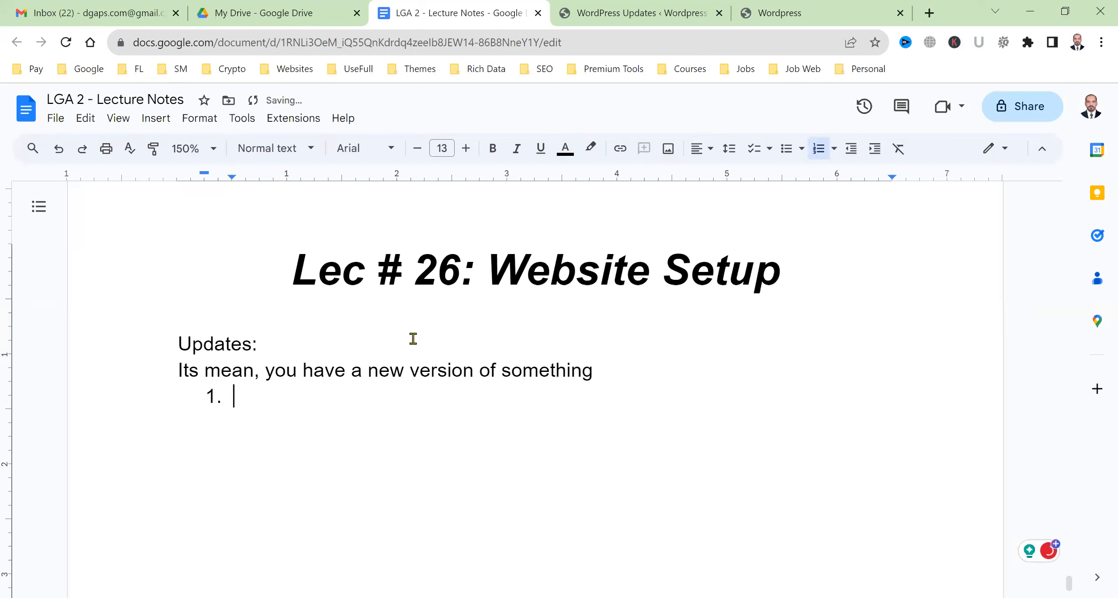
pyautogui.write('Wordpre')
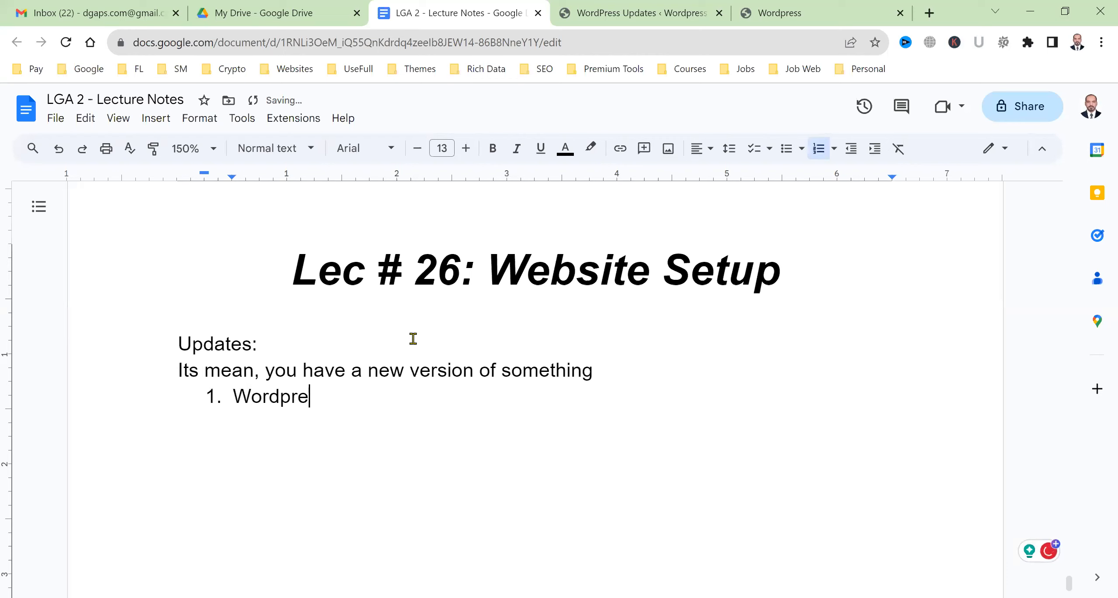
pyautogui.press('BackSpace')
pyautogui.press('BackSpace')
pyautogui.press('BackSpace')
pyautogui.write('Press')
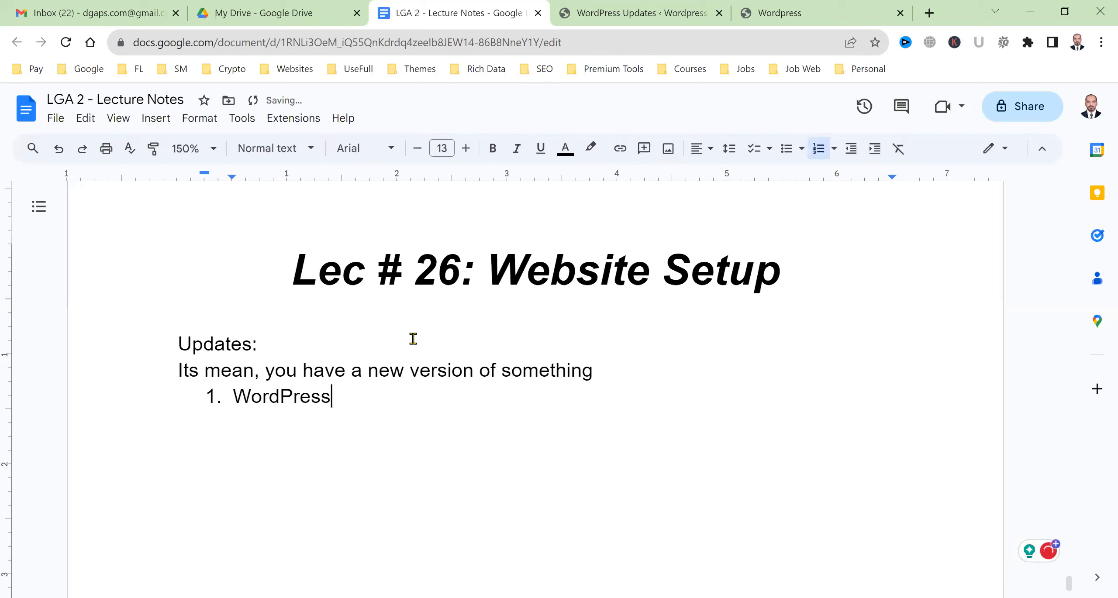
pyautogui.press('Return')
pyautogui.write('Theme')
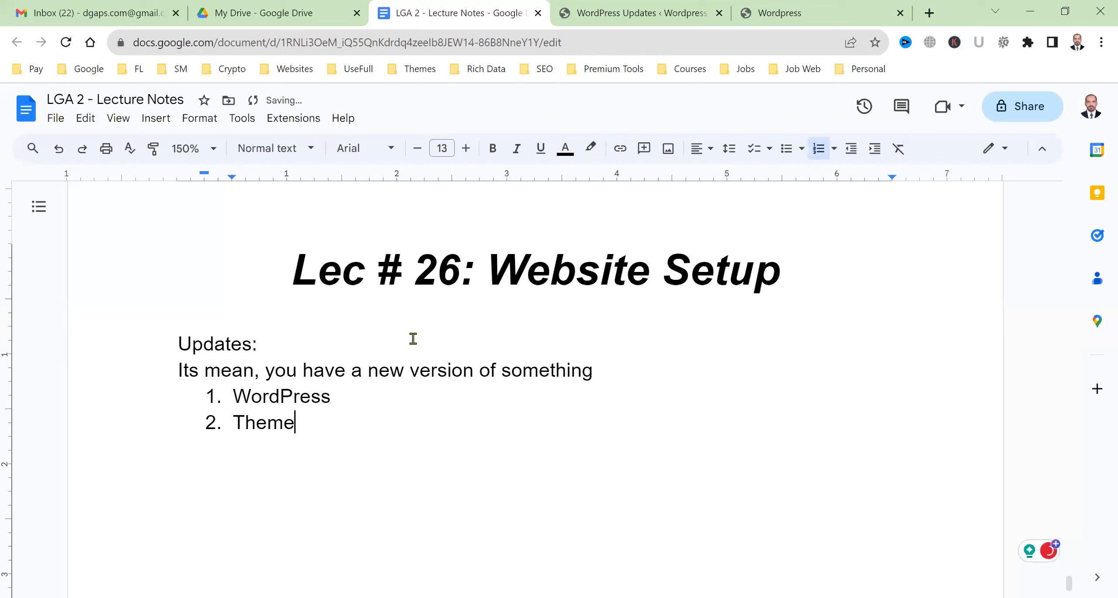
pyautogui.press('Return')
pyautogui.write('Plugin')
pyautogui.press('Return')
pyautogui.write('etc')
pyautogui.press('Return')
pyautogui.press('Return')
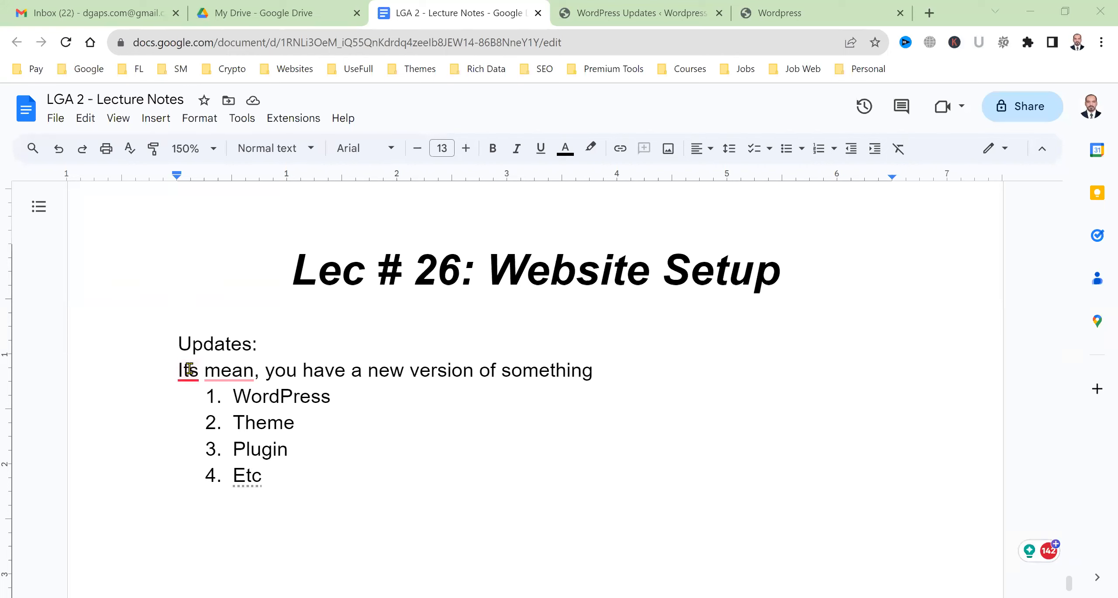
# Correct the sentence to 'It means you have a new version of something' using spelling suggestions
pyautogui.moveTo(189, 369)
pyautogui.click(222, 415)
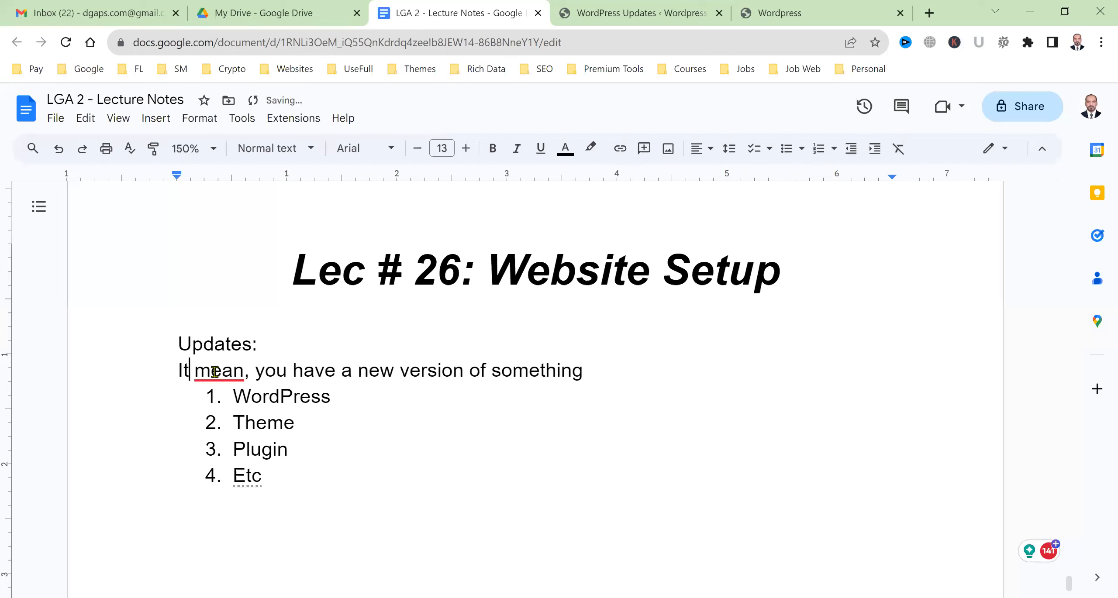
pyautogui.click(336, 374)
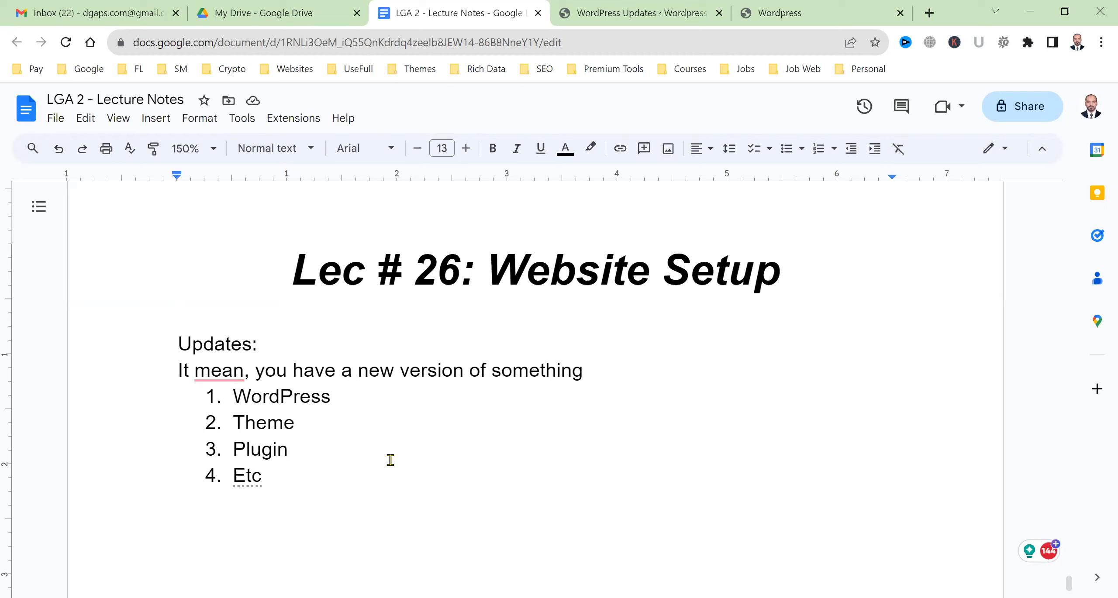
pyautogui.click(222, 370)
pyautogui.click(214, 418)
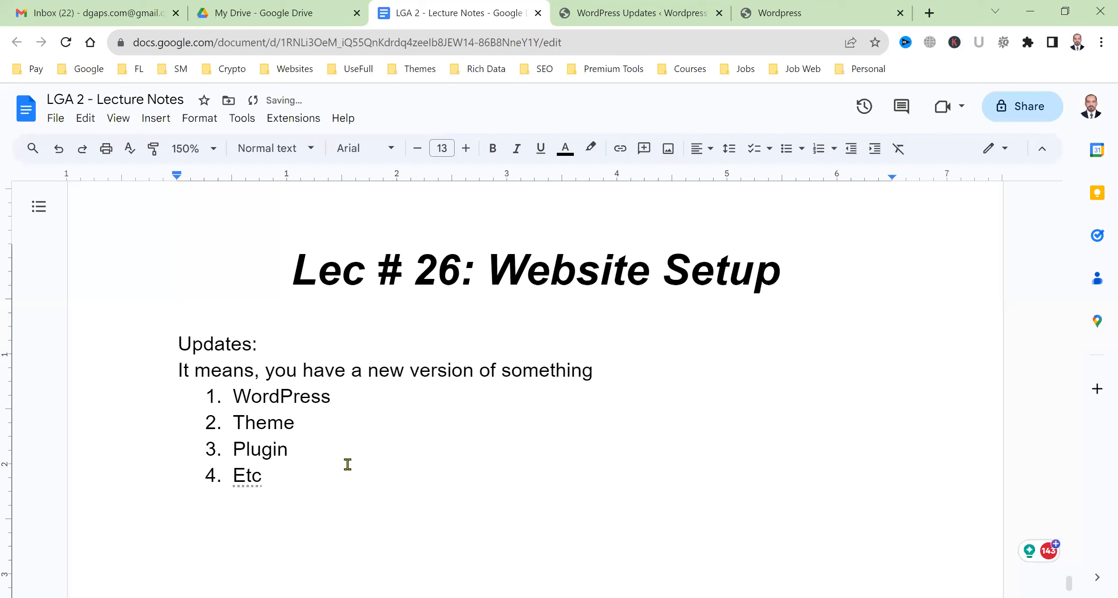
pyautogui.click(348, 464)
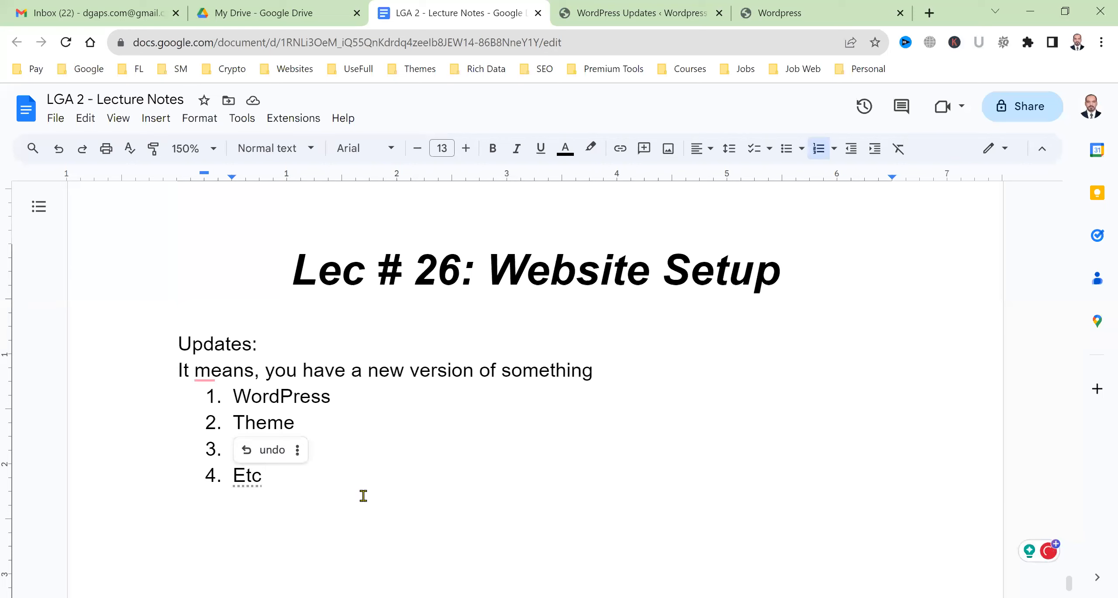
pyautogui.moveTo(231, 375)
pyautogui.click(210, 414)
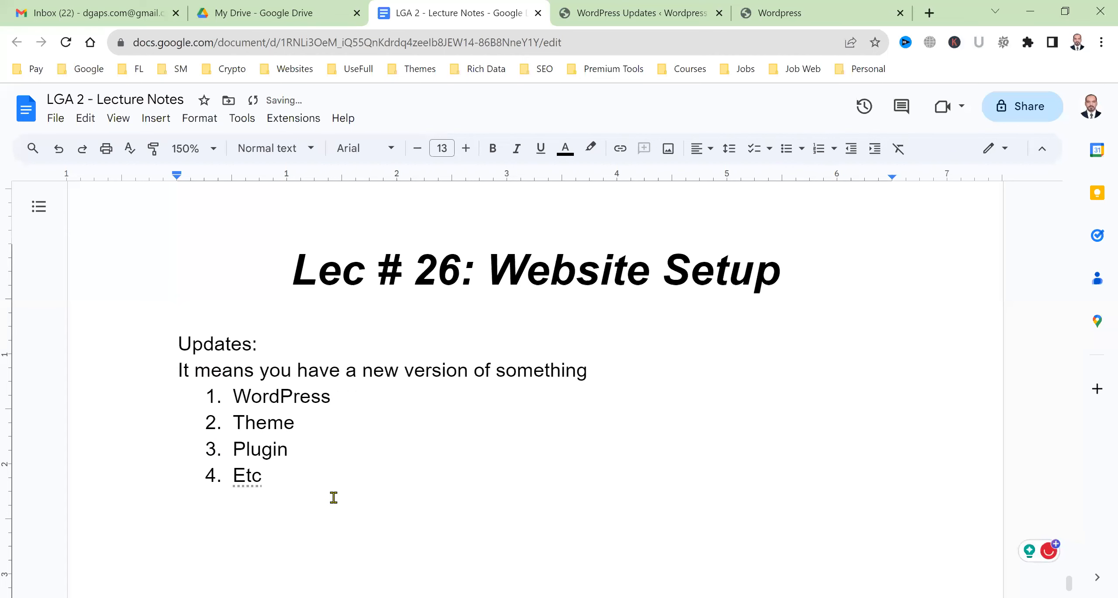
# Make the 'Updates:' heading bold and italic
pyautogui.tripleClick(216, 346)
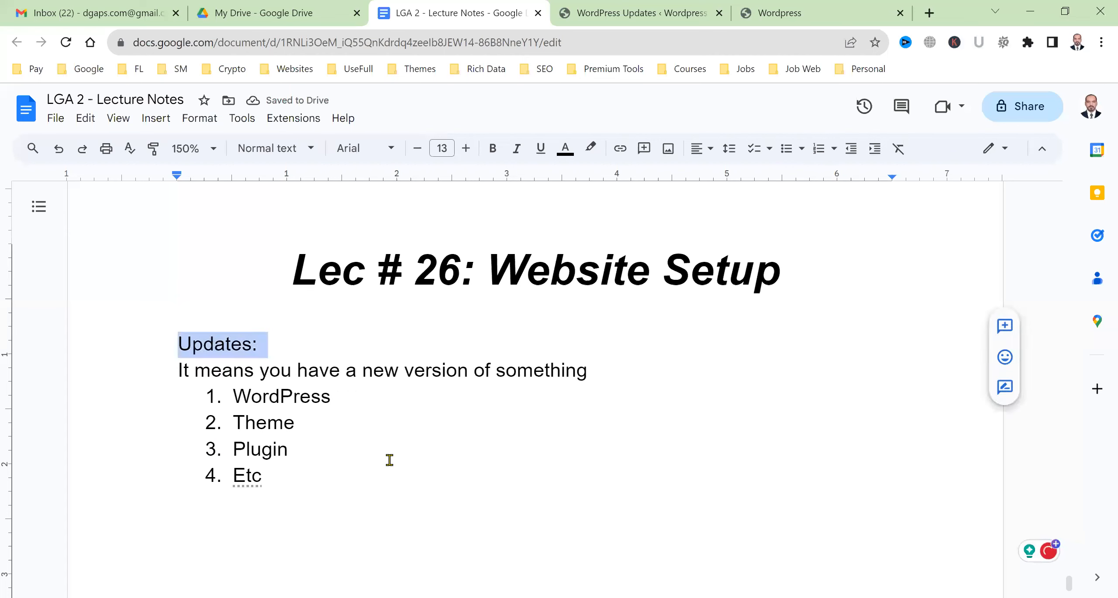
pyautogui.hotkey('ctrl', 'b')
pyautogui.hotkey('ctrl', 'i')
# Highlight the current WordPress version 6.3.1 on the Updates page
pyautogui.click(636, 11)
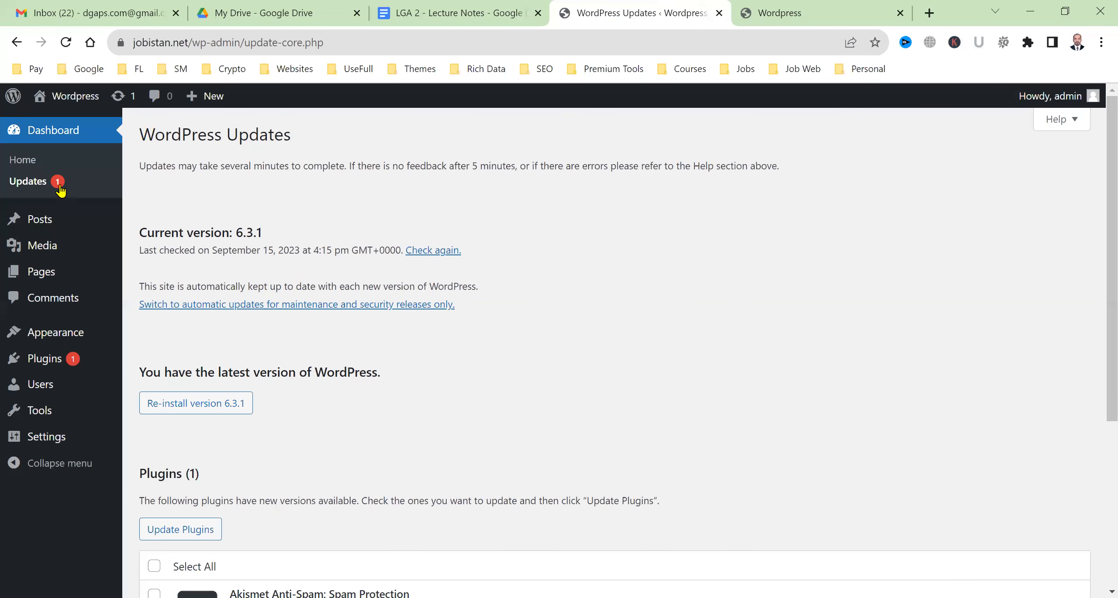
pyautogui.moveTo(158, 230); pyautogui.dragTo(267, 235)
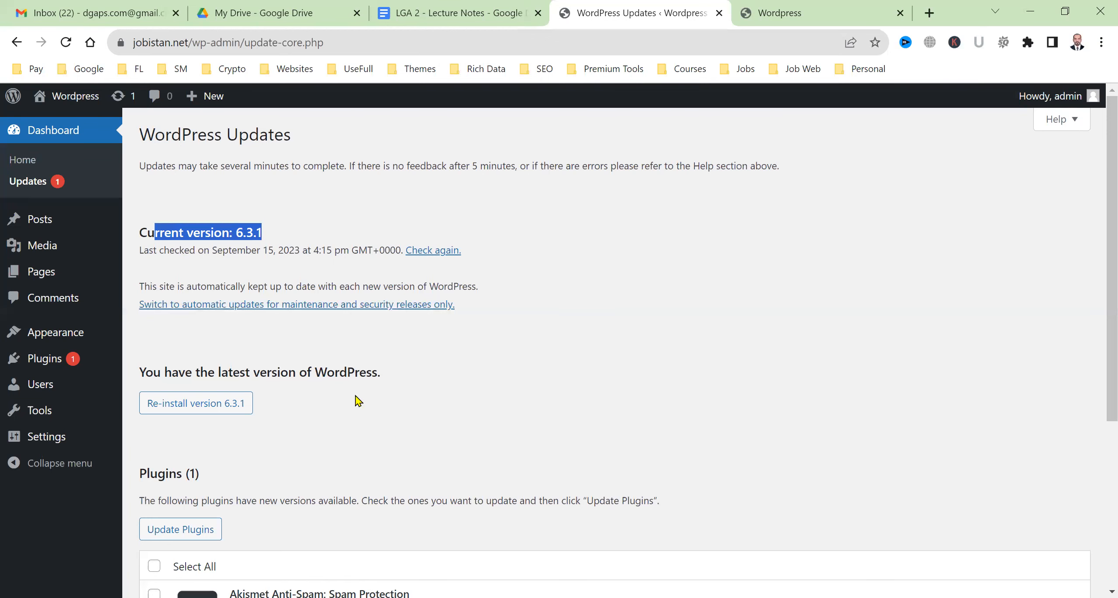
pyautogui.scroll(-5, 356, 401)
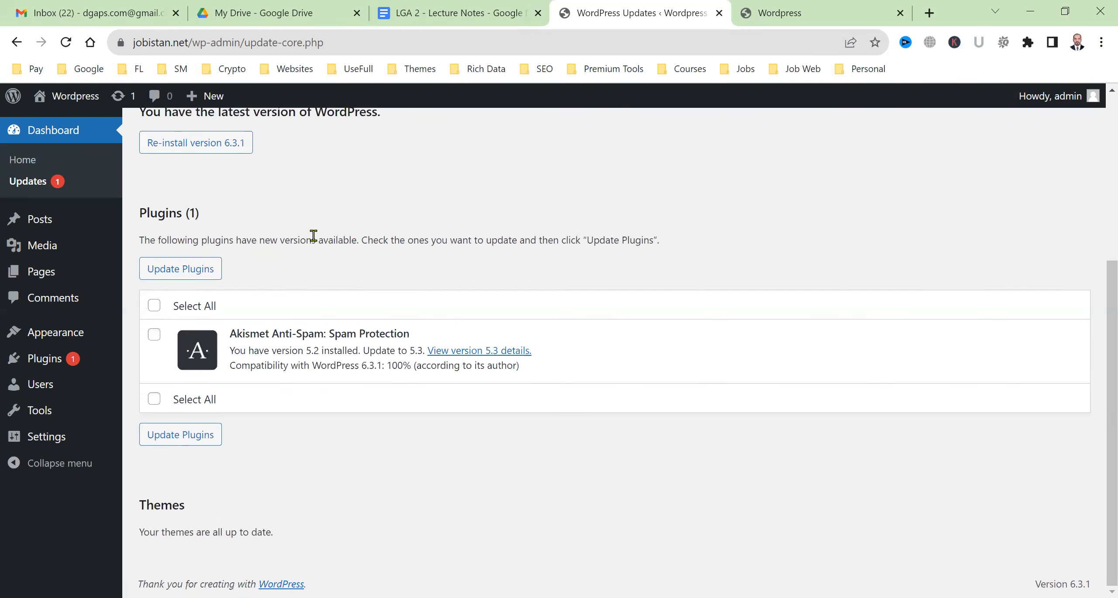
pyautogui.moveTo(158, 213); pyautogui.dragTo(207, 220)
pyautogui.scroll(5, 336, 339)
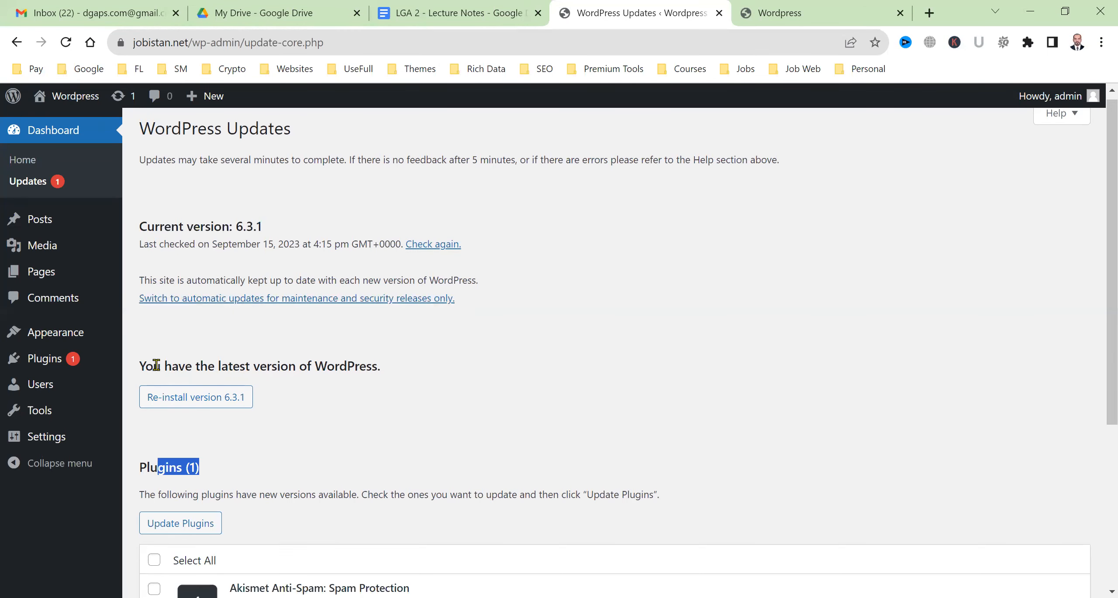
# Highlight the latest-version message, then go to the Installed Plugins list
pyautogui.moveTo(156, 365); pyautogui.dragTo(370, 365)
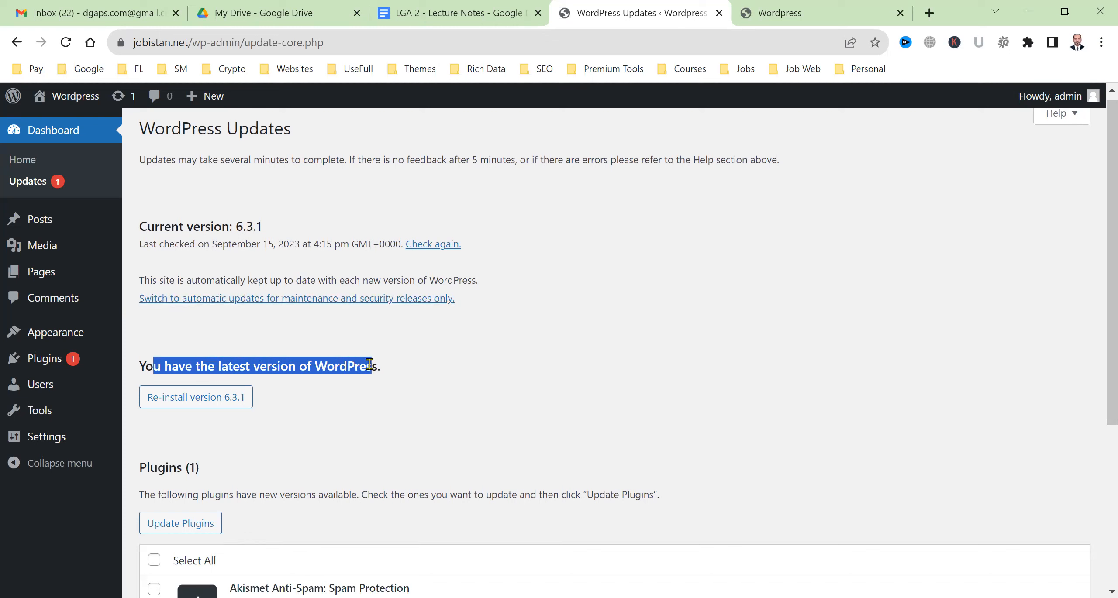
pyautogui.click(370, 364)
pyautogui.tripleClick(369, 364)
pyautogui.scroll(-3, 520, 443)
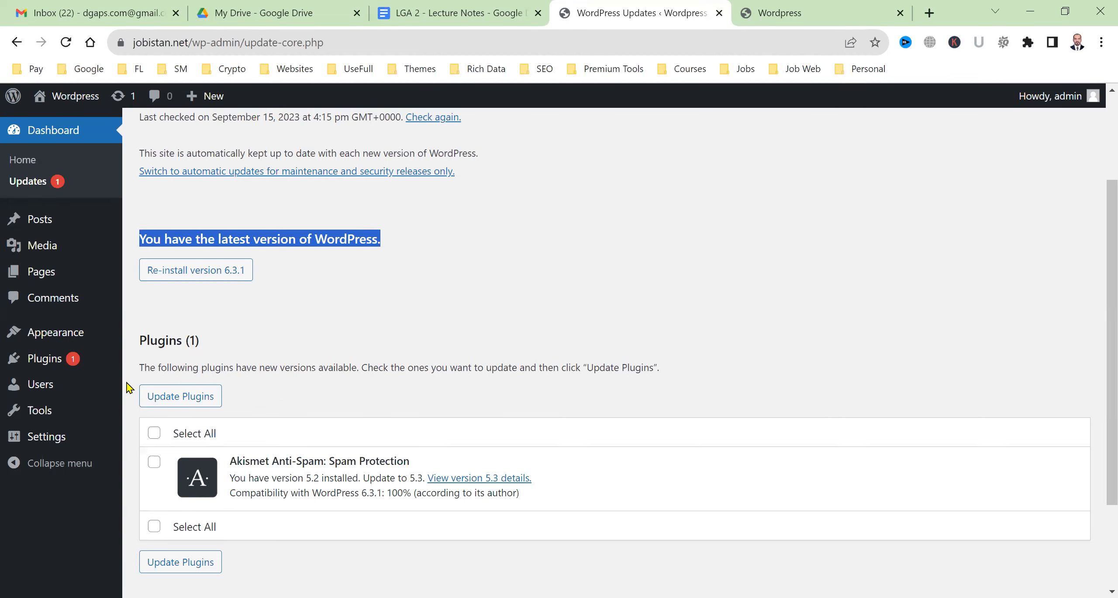
pyautogui.moveTo(42, 360)
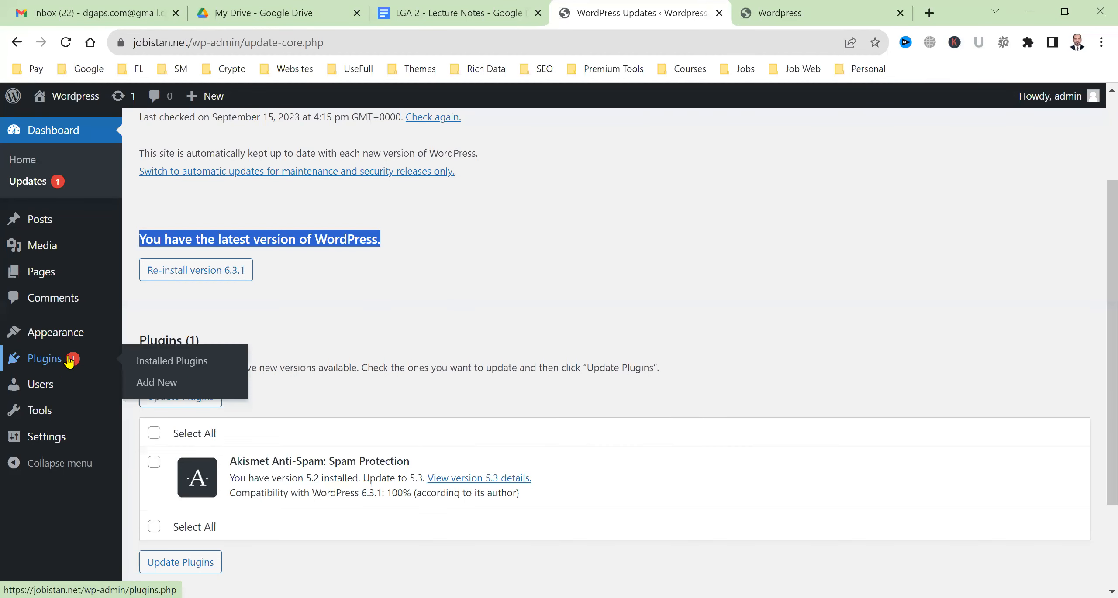
pyautogui.click(45, 360)
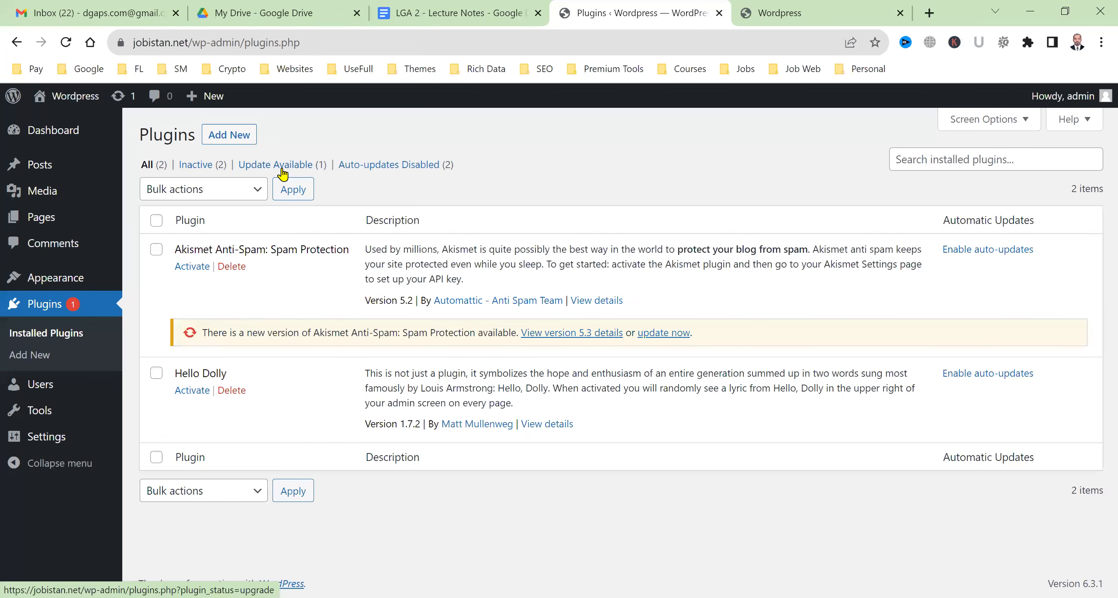
pyautogui.scroll(3, 285, 169)
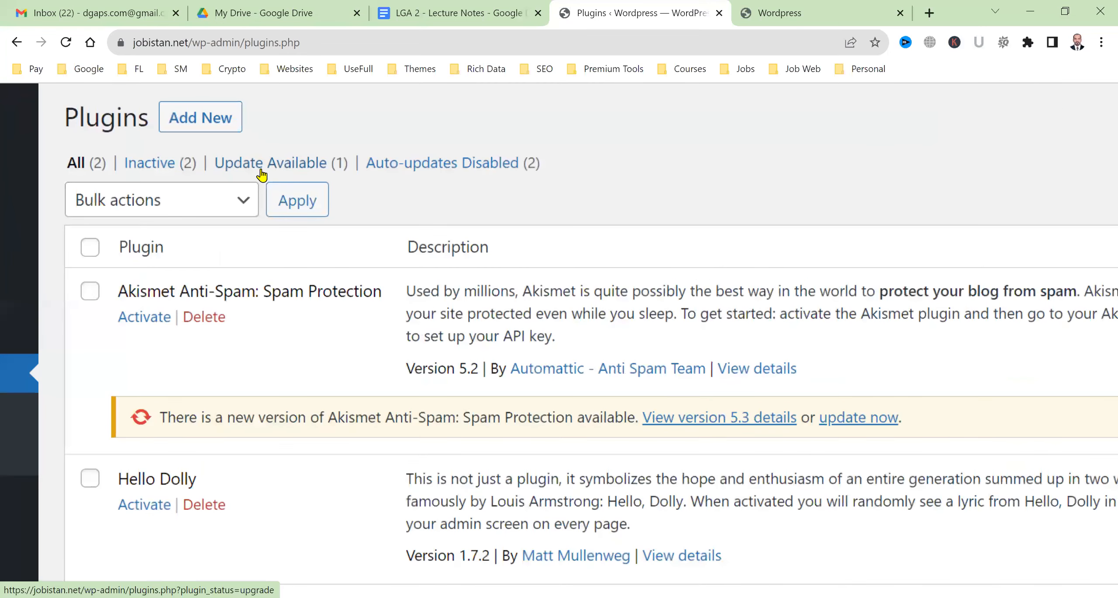
pyautogui.scroll(-1, 302, 166)
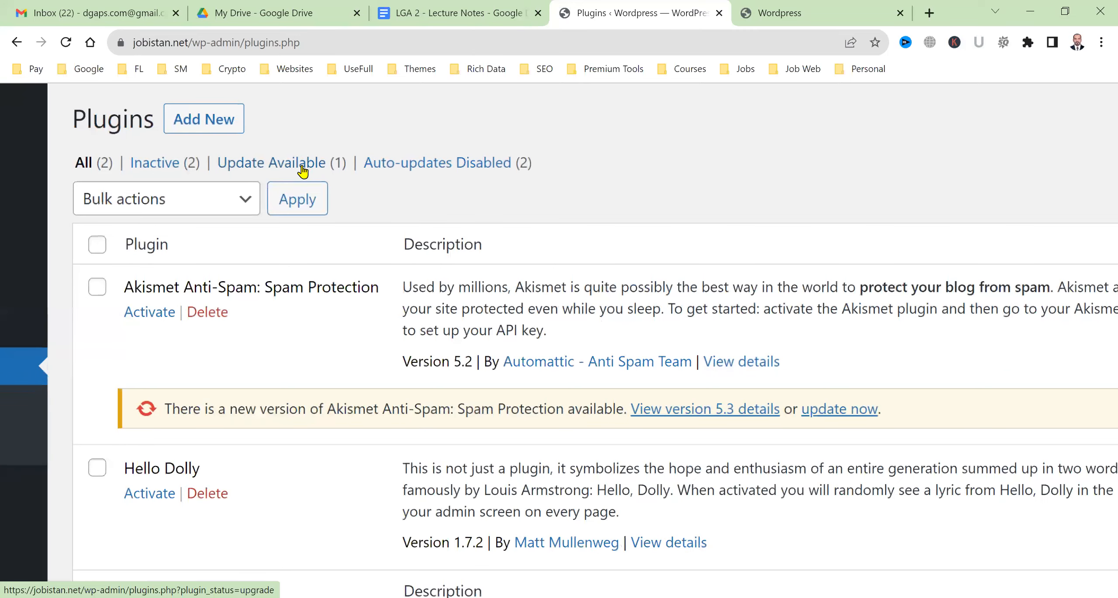
pyautogui.hotkey('ctrl', '0')
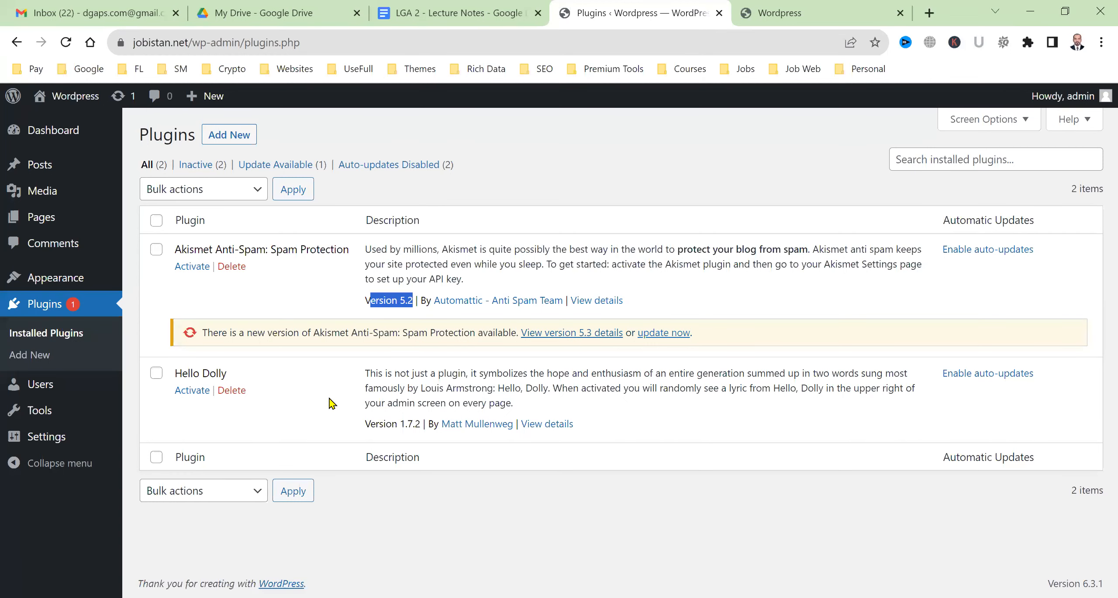
pyautogui.scroll(5, 329, 398)
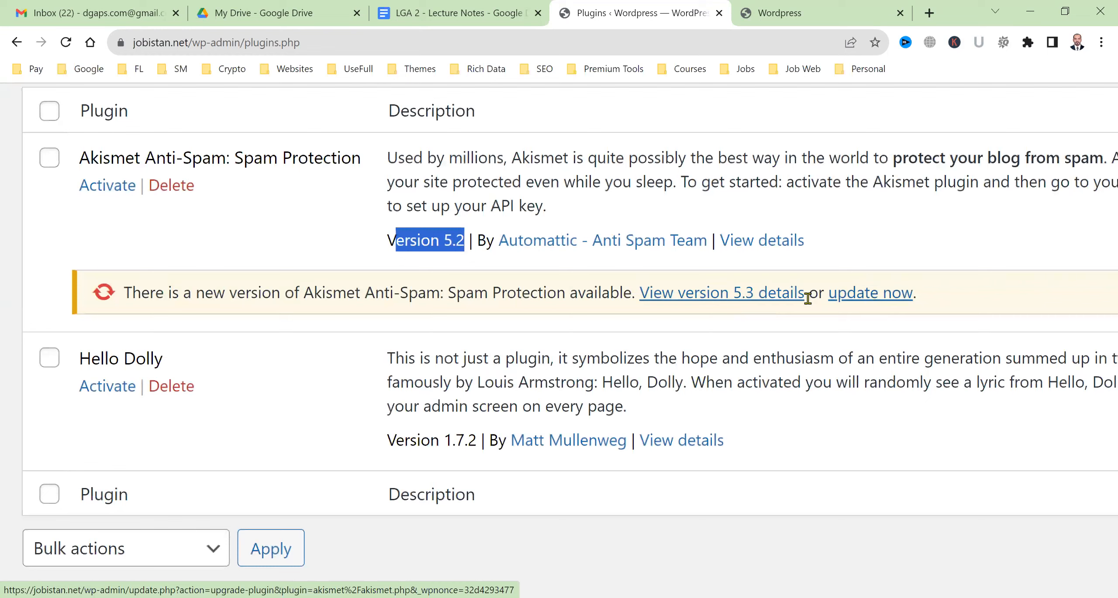
pyautogui.click(776, 301)
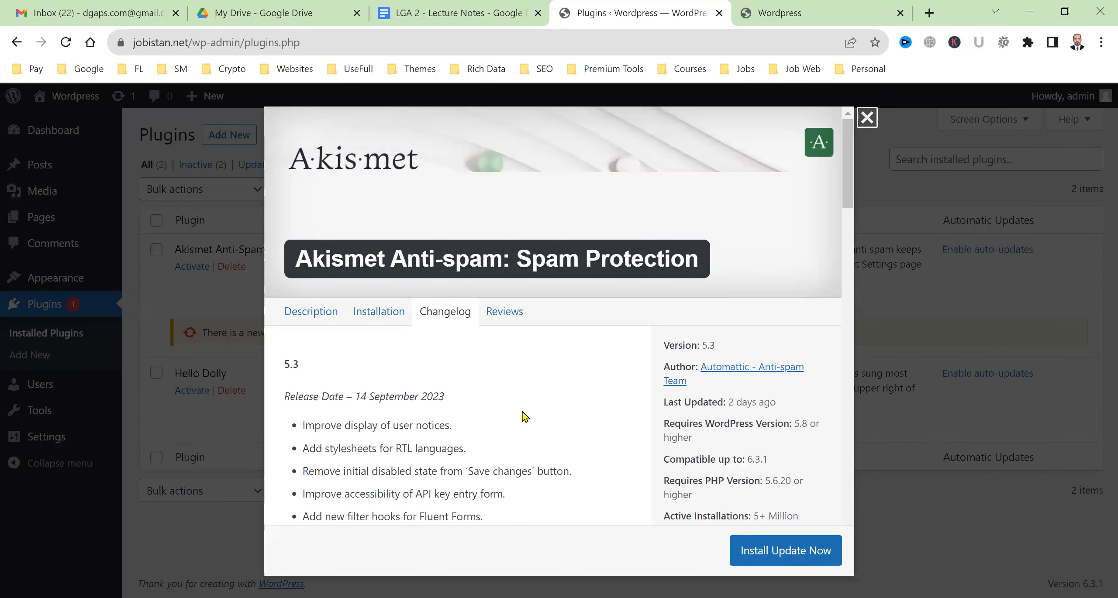
pyautogui.scroll(-3, 524, 417)
pyautogui.moveTo(363, 271); pyautogui.dragTo(441, 270)
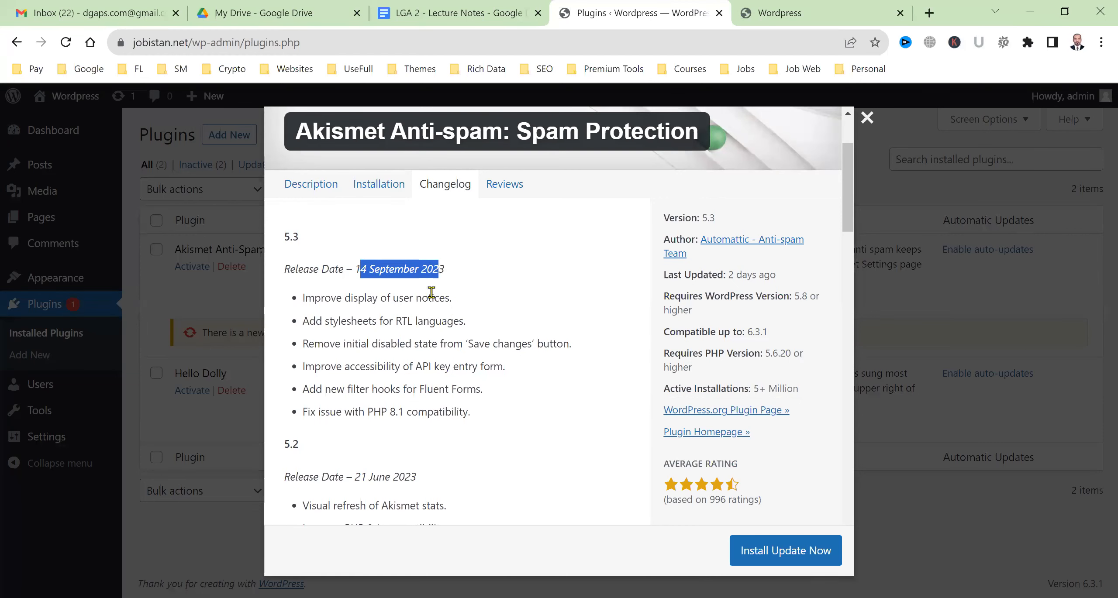
pyautogui.moveTo(315, 302); pyautogui.dragTo(444, 302)
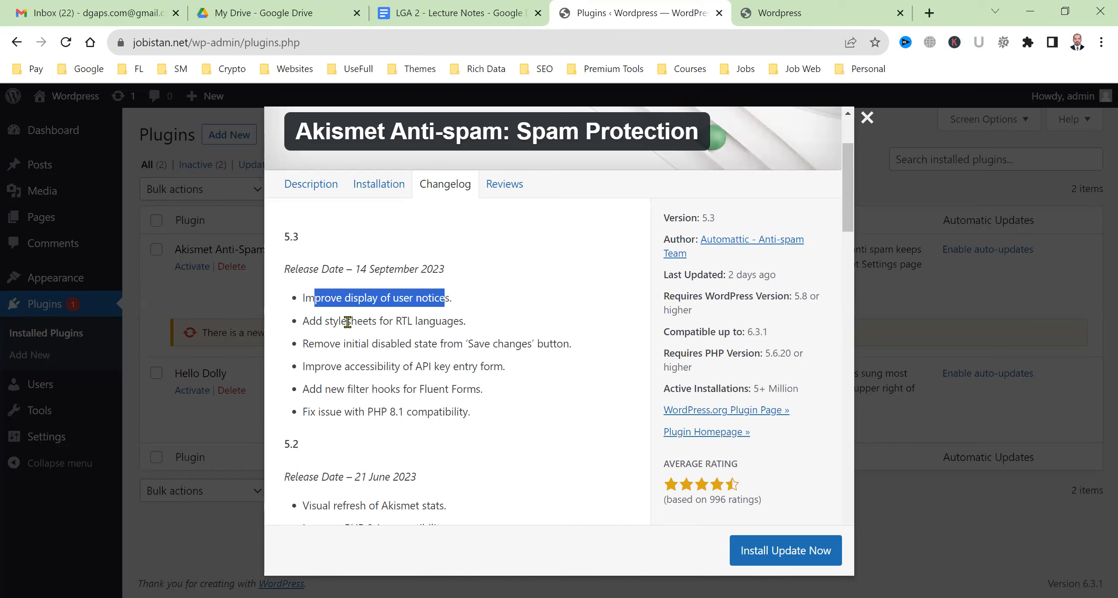
pyautogui.moveTo(346, 322); pyautogui.dragTo(429, 322)
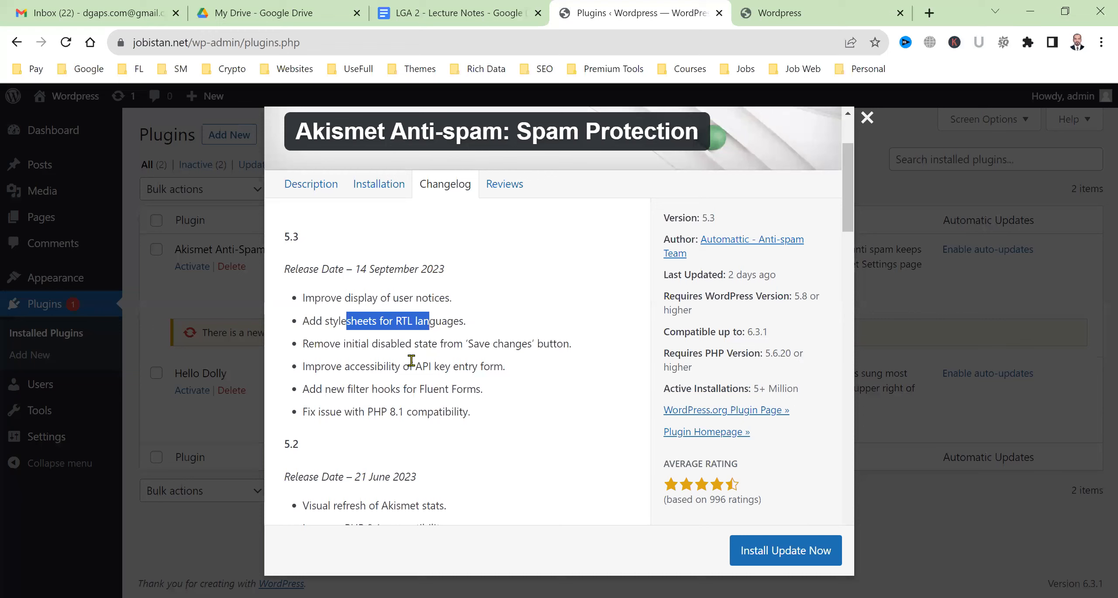
pyautogui.moveTo(352, 345); pyautogui.dragTo(542, 348)
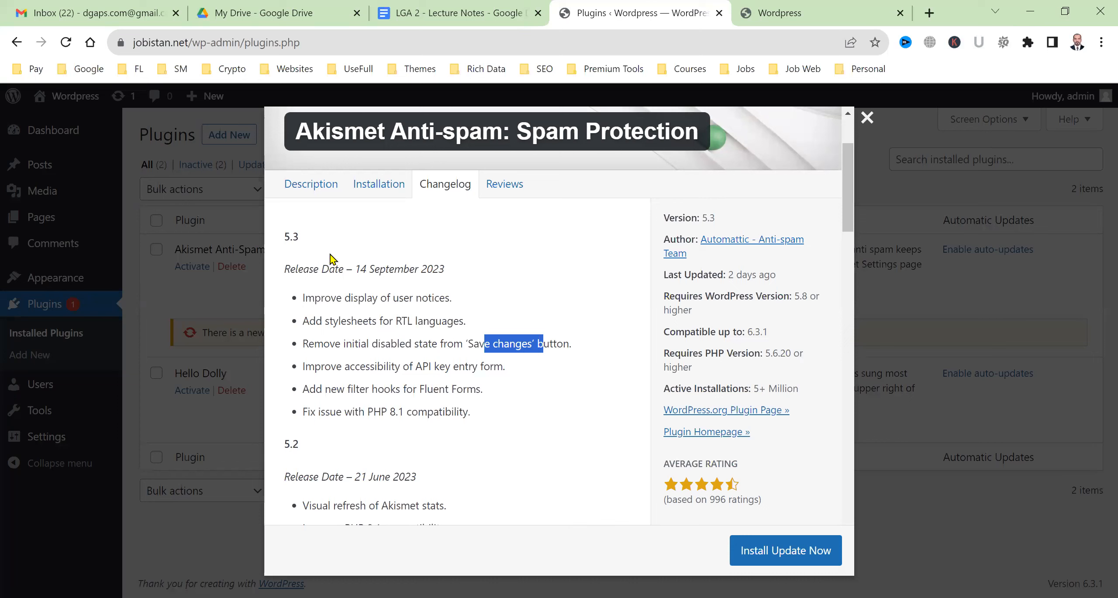
pyautogui.click(378, 411)
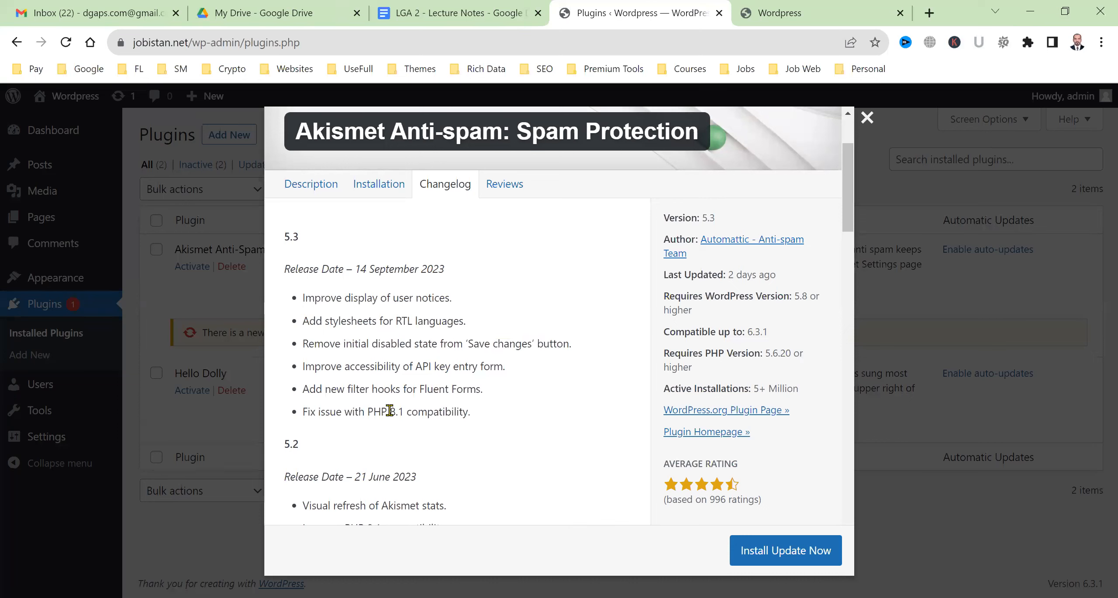
pyautogui.keyDown('shift'); pyautogui.click(430, 413); pyautogui.keyUp('shift')
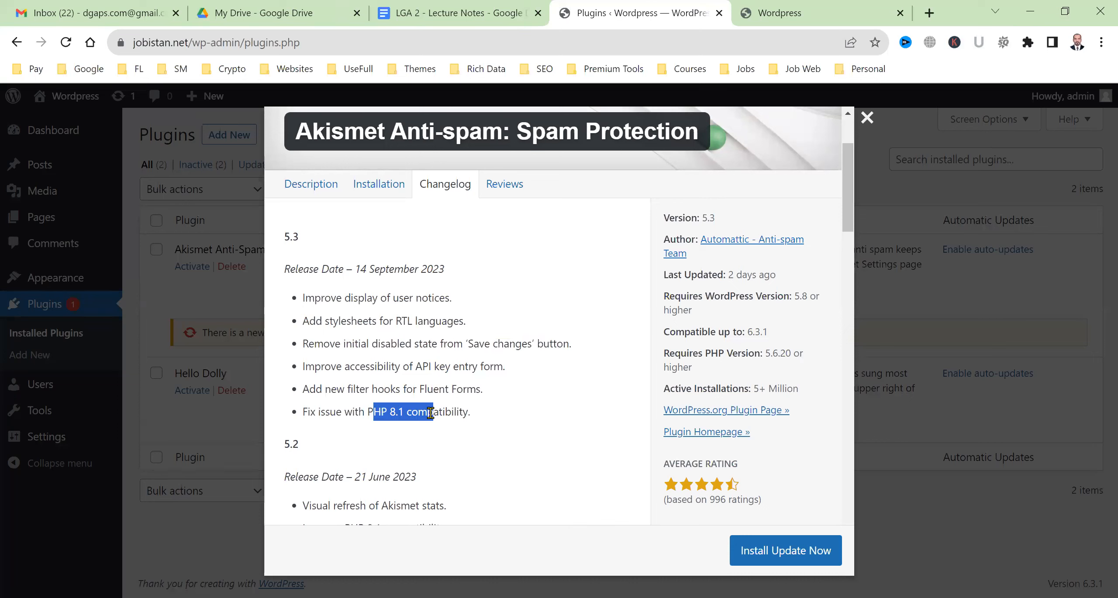
pyautogui.click(353, 412)
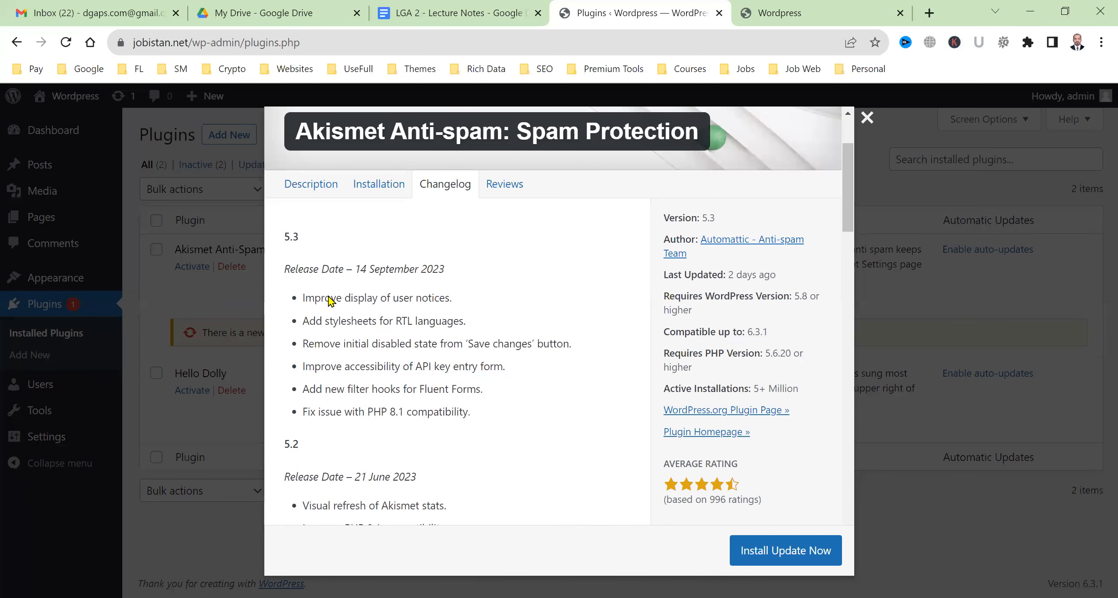
pyautogui.scroll(-3, 356, 406)
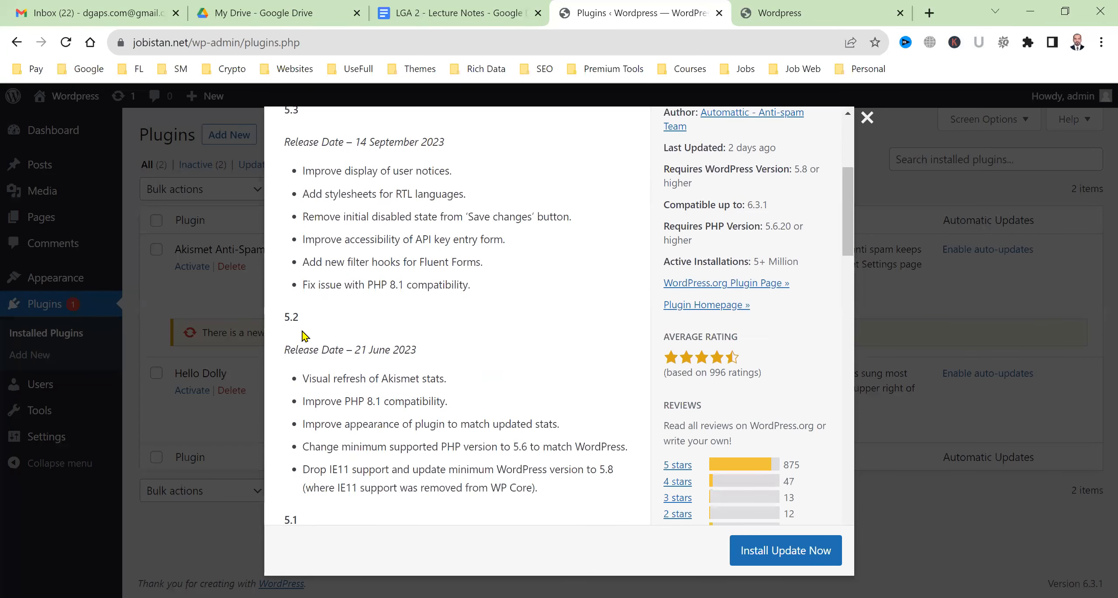
pyautogui.doubleClick(291, 321)
pyautogui.moveTo(367, 349); pyautogui.dragTo(403, 349)
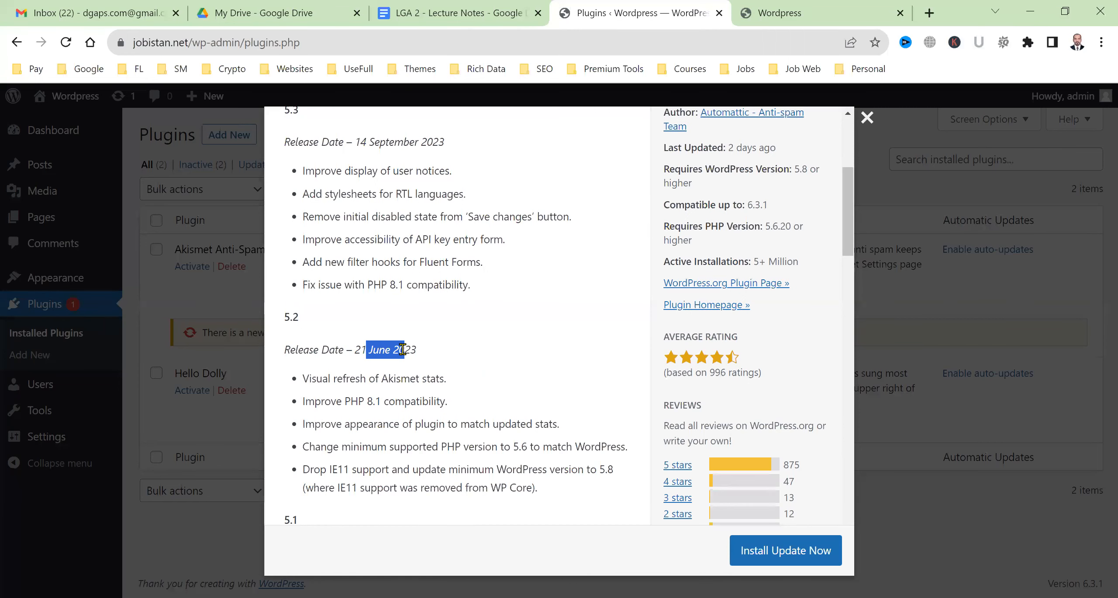
pyautogui.scroll(6, 494, 357)
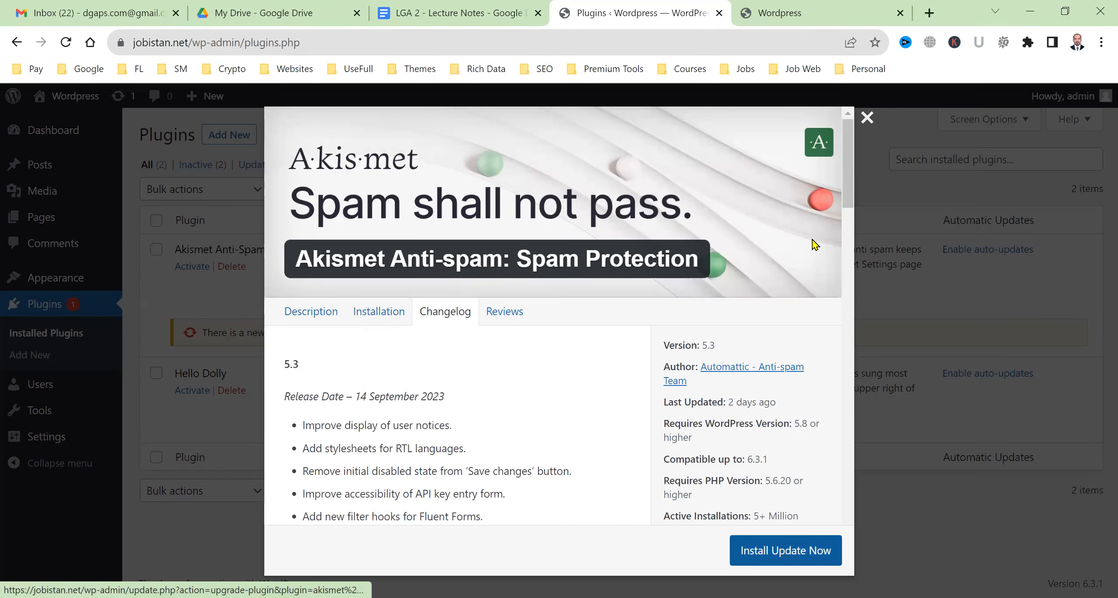
pyautogui.click(867, 117)
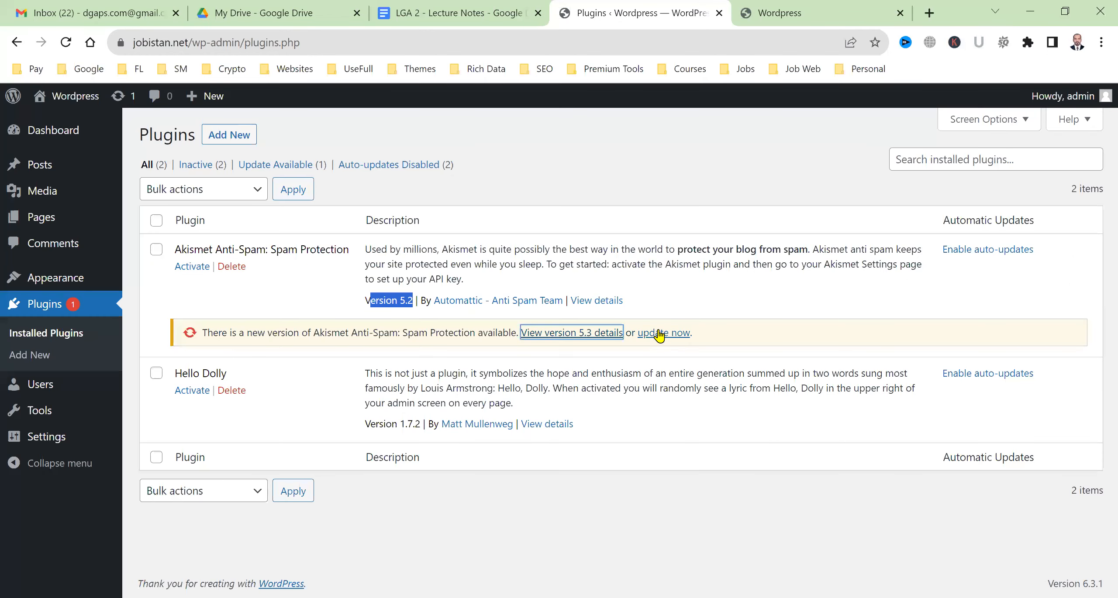
# Update Akismet Anti-Spam to version 5.3 and mark its new Version 5.3 label
pyautogui.click(674, 336)
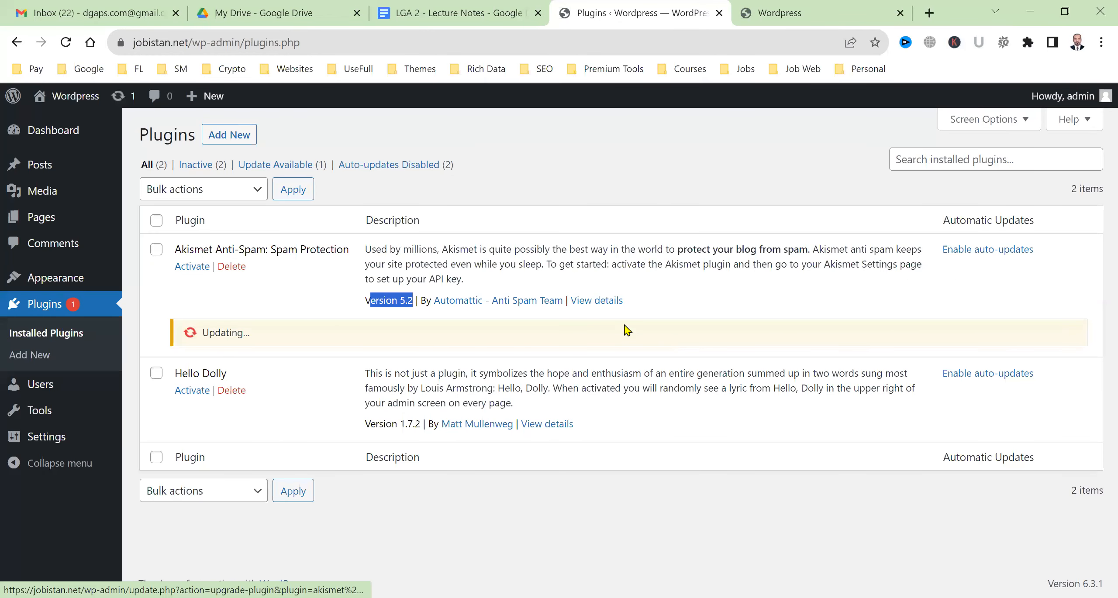
pyautogui.click(264, 334)
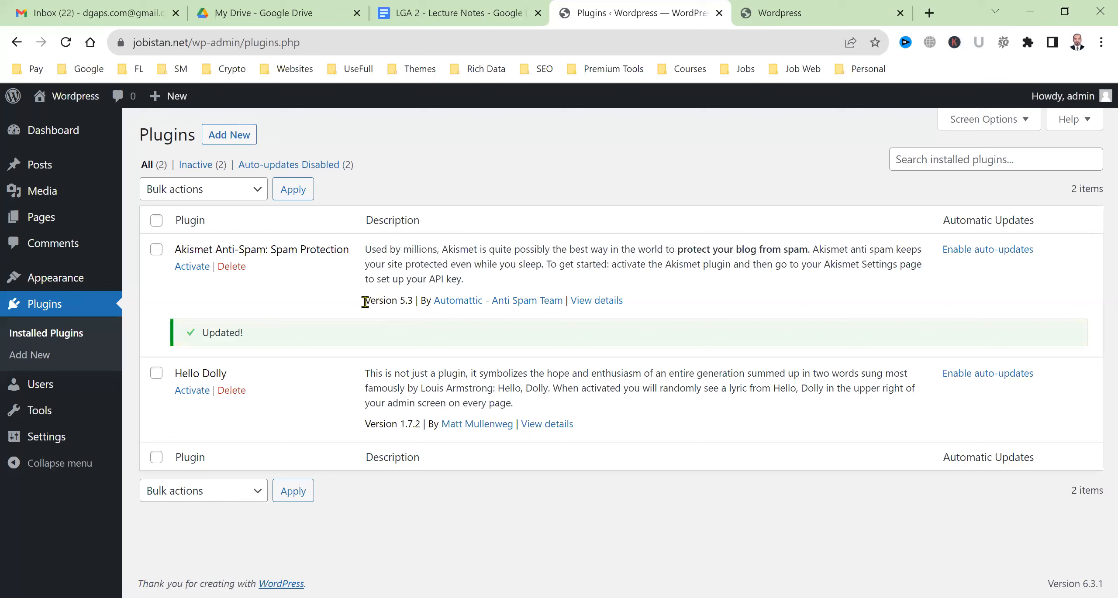
pyautogui.moveTo(365, 301); pyautogui.dragTo(415, 301)
pyautogui.moveTo(93, 146)
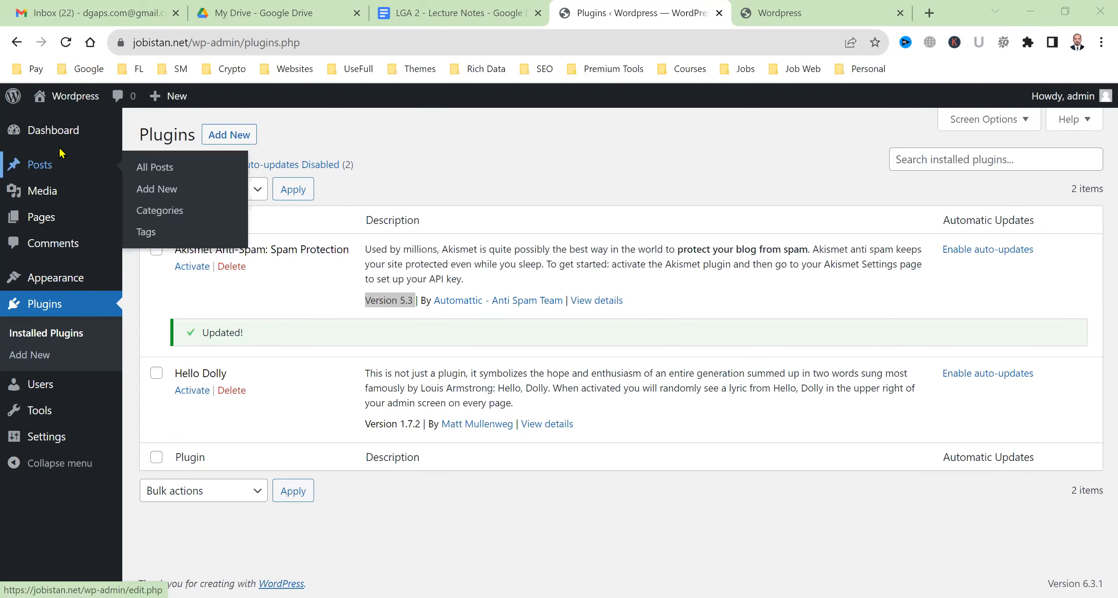
# Browse the All Posts, Media Library and Upload New Media screens
pyautogui.moveTo(54, 176)
pyautogui.click(53, 175)
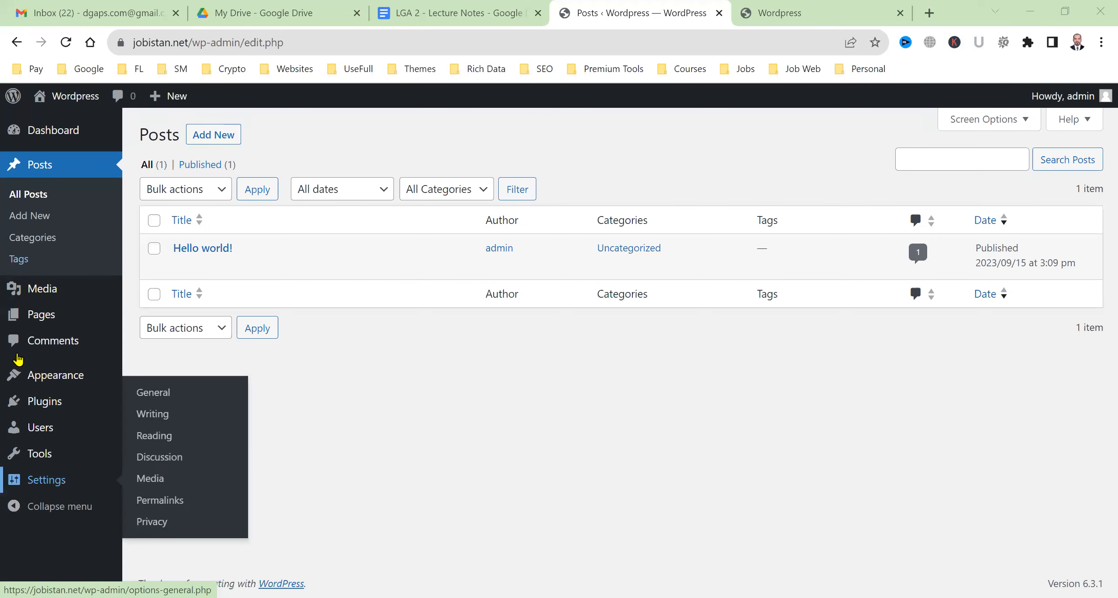
pyautogui.moveTo(27, 442)
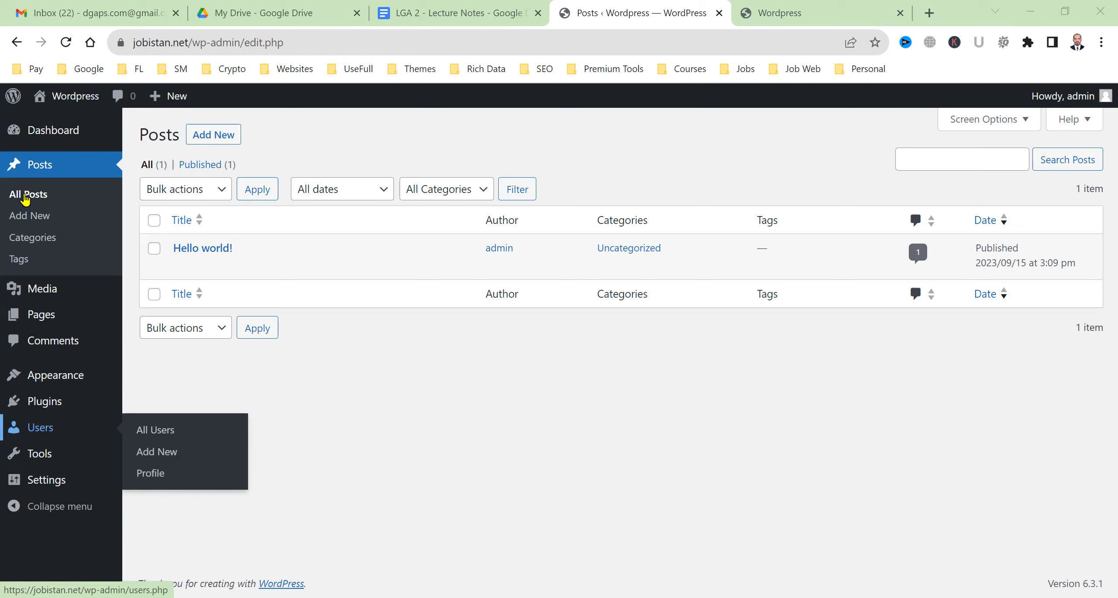
pyautogui.moveTo(40, 303)
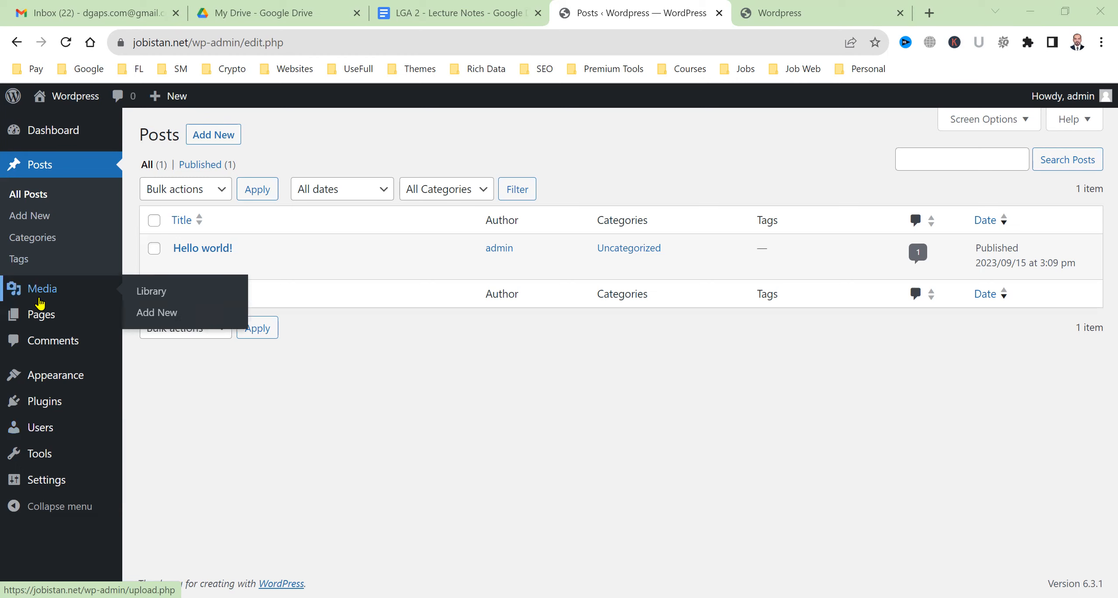
pyautogui.click(40, 301)
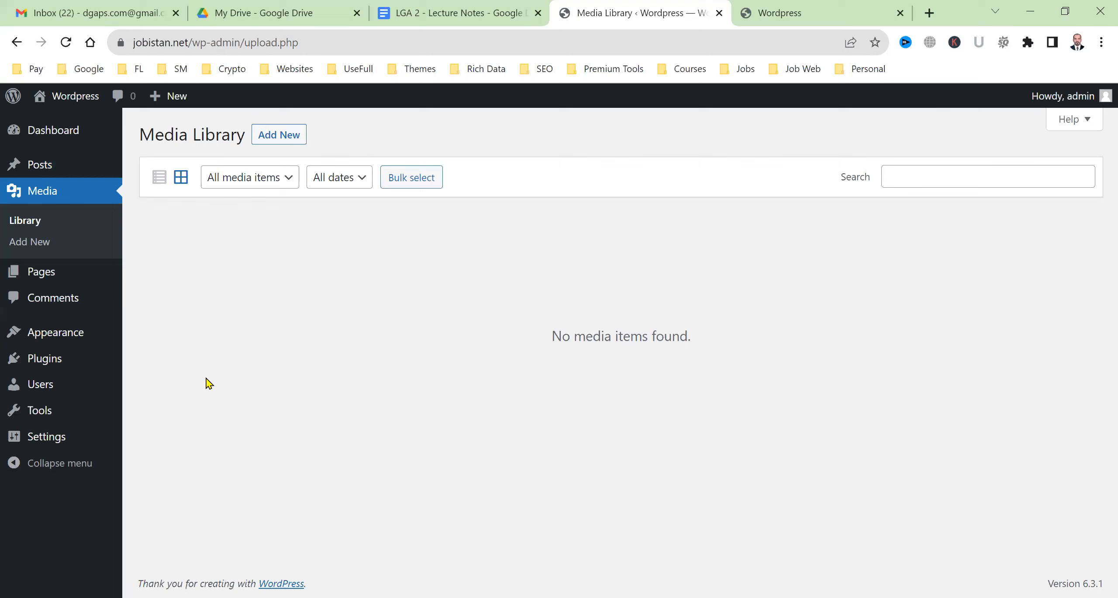
pyautogui.click(54, 247)
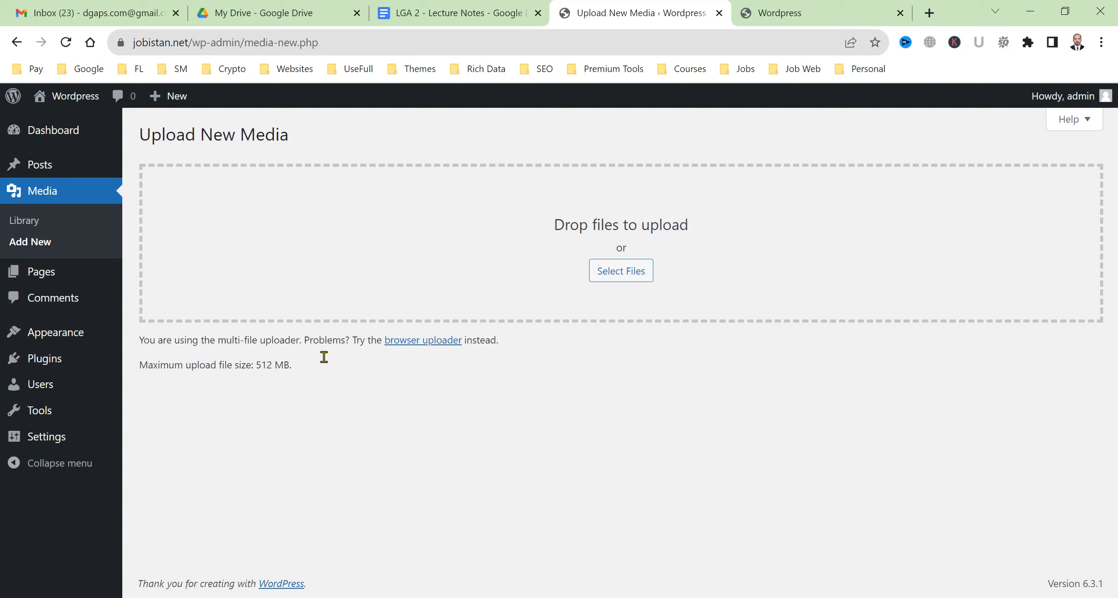
# View the Pages list with its Privacy Policy draft and Sample Page, then return to the lecture notes
pyautogui.moveTo(53, 165)
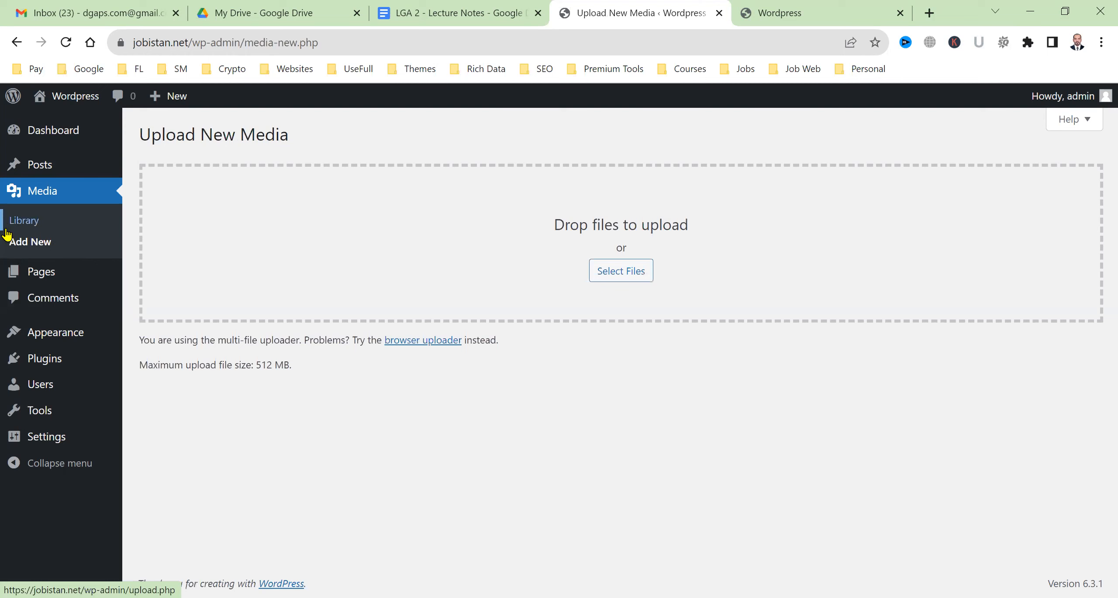
pyautogui.click(23, 266)
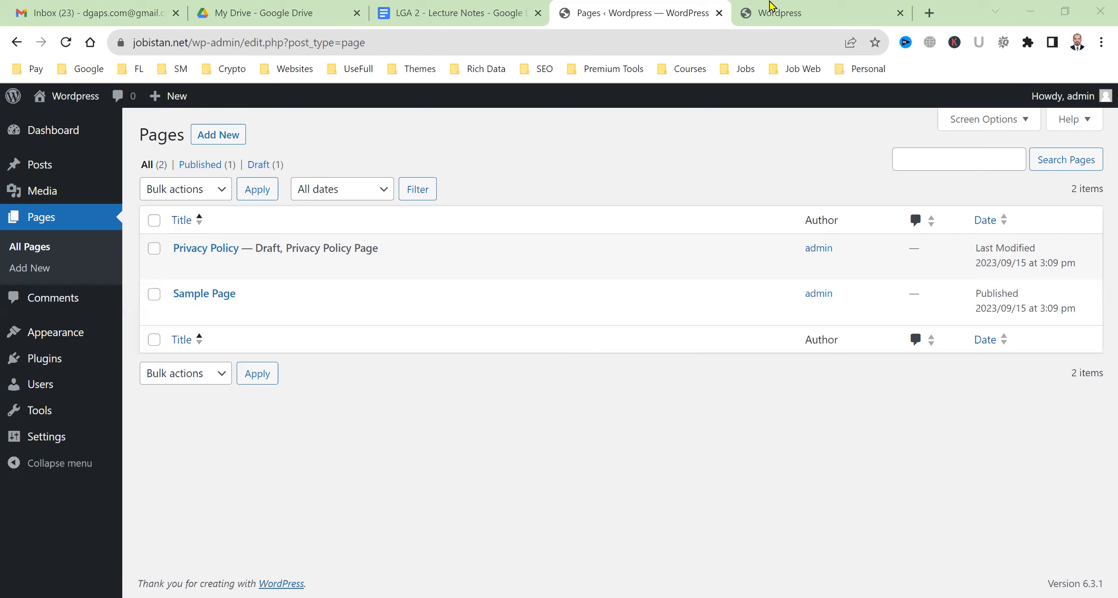
pyautogui.click(468, 4)
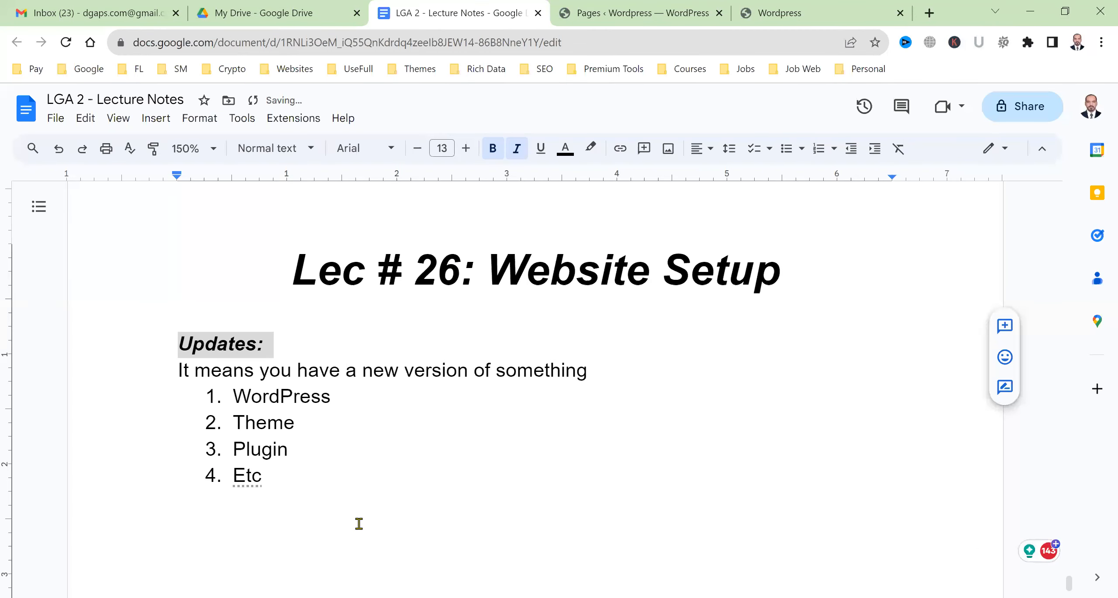
# Type 'Page vs Post?' on a new line after the Etc item of the Updates list
pyautogui.click(359, 525)
pyautogui.write('Pavg')
pyautogui.write('e')
pyautogui.press('BackSpace')
pyautogui.press('BackSpace')
pyautogui.press('BackSpace')
pyautogui.write('ge vs Post?')
pyautogui.press('Return')
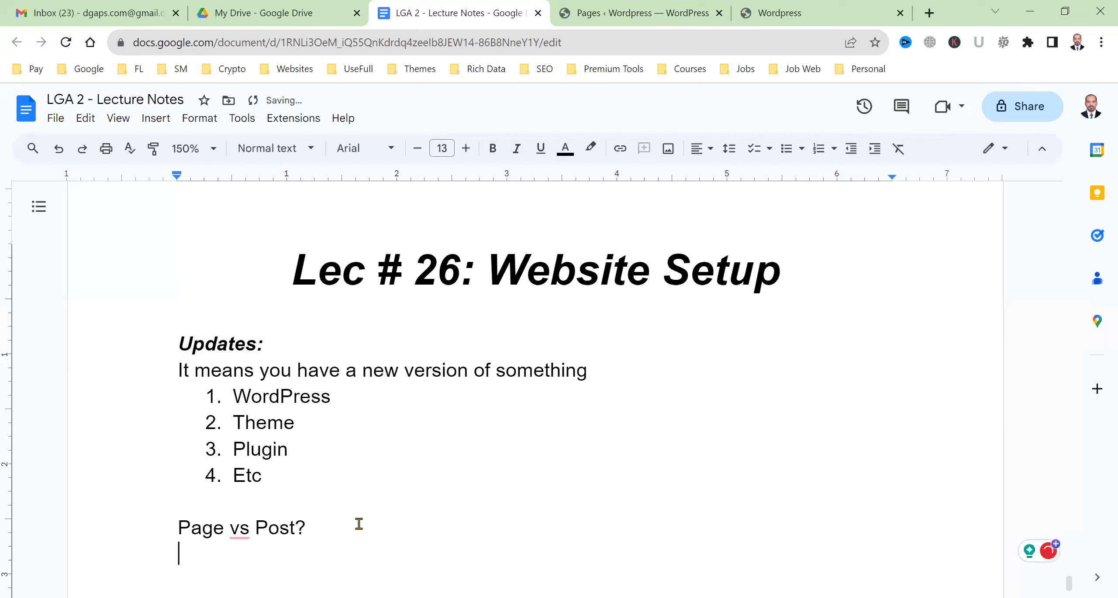
pyautogui.scroll(-3, 389, 500)
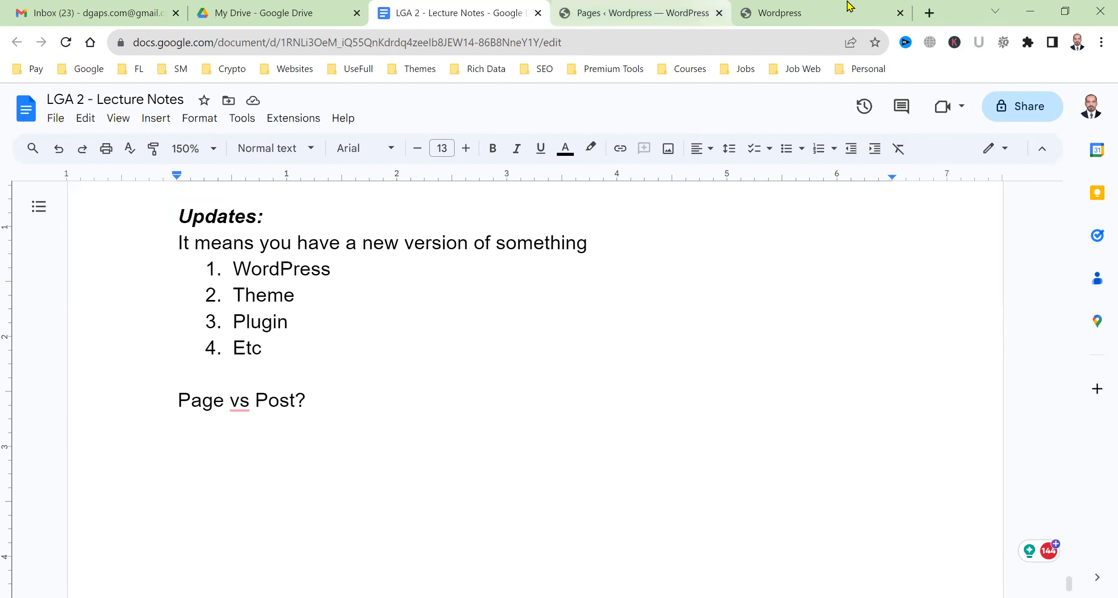
# Load dgaps.com in a new tab and open its About Us and Contact pages in background tabs
pyautogui.click(929, 3)
pyautogui.write('dg')
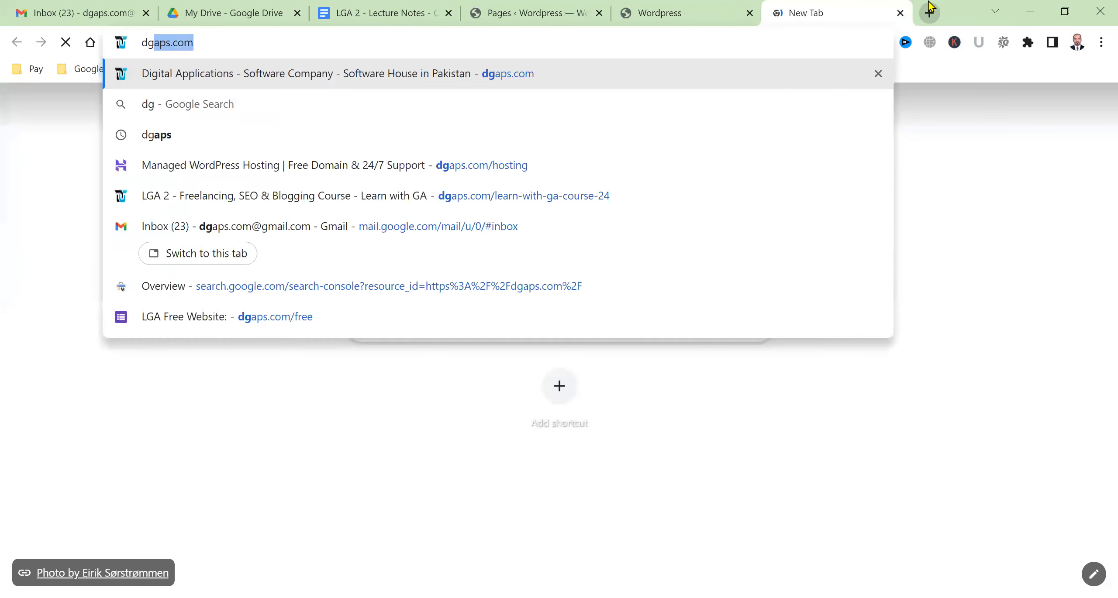
pyautogui.press('Return')
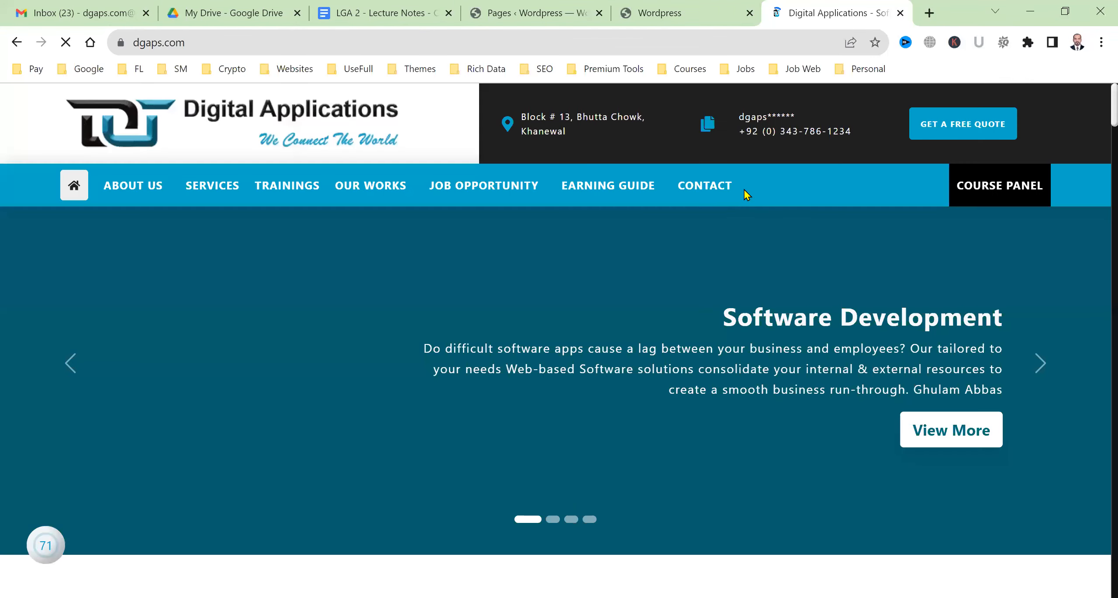
pyautogui.middleClick(122, 186)
pyautogui.middleClick(705, 186)
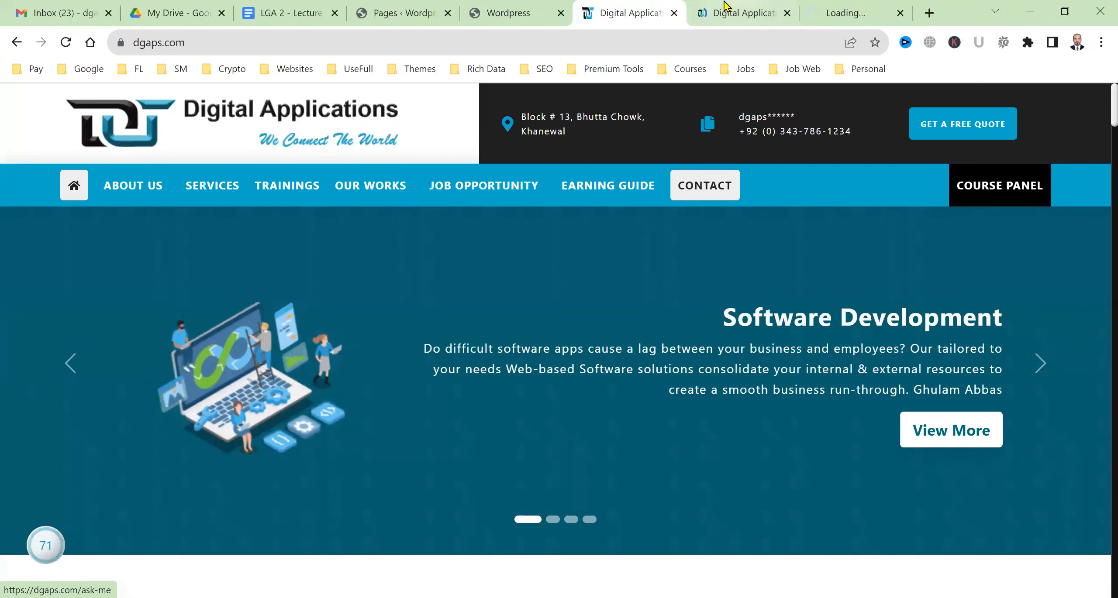
# Look through the About Us and Contact pages, then switch to the Earning Guide blog tab
pyautogui.click(723, 13)
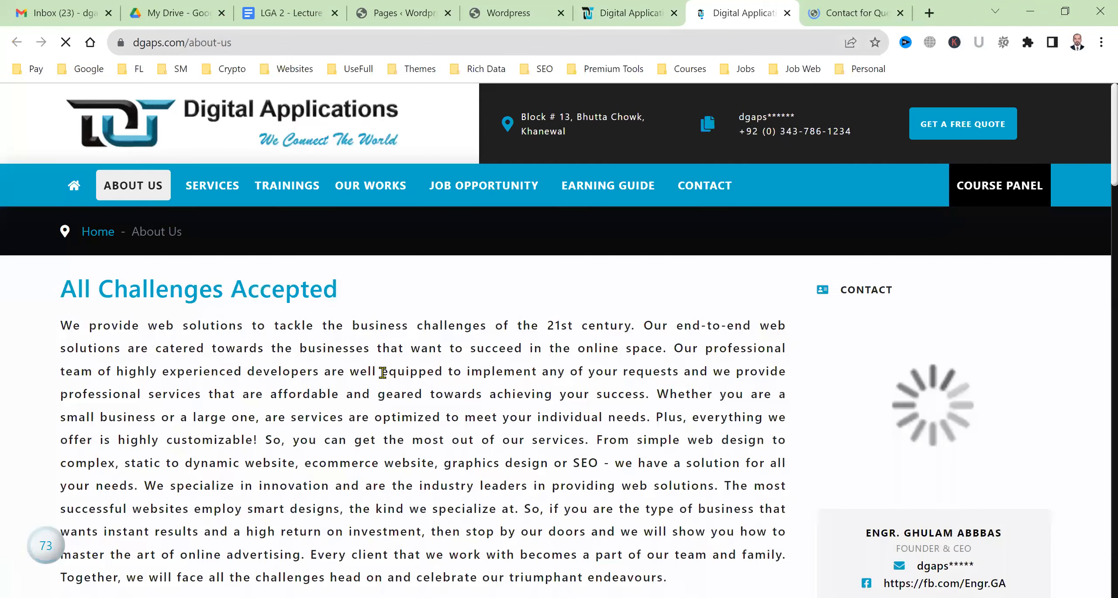
pyautogui.scroll(-10, 427, 476)
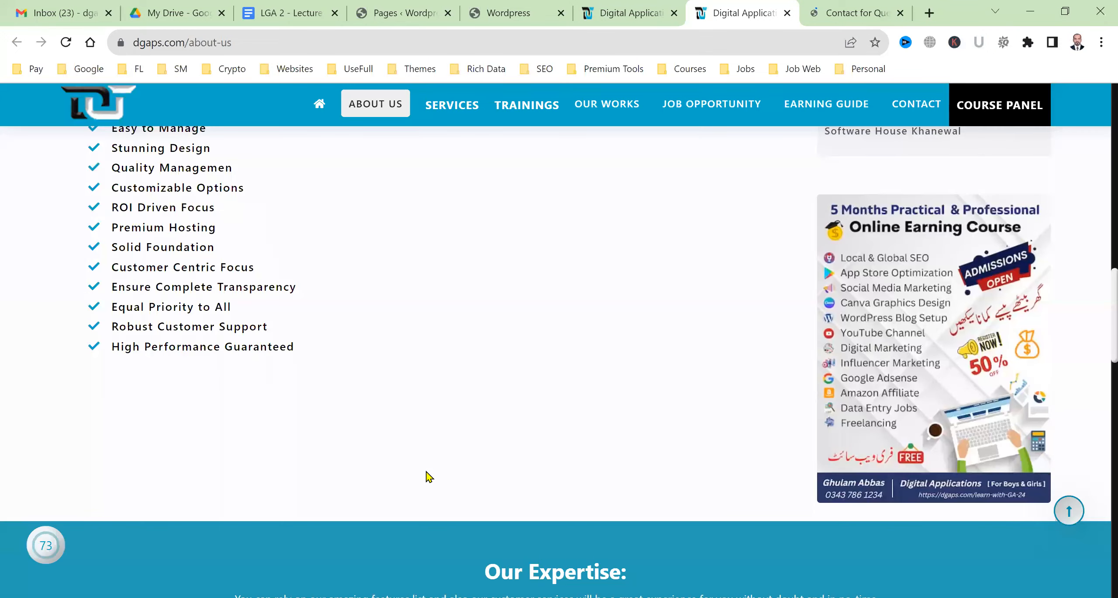
pyautogui.scroll(-10, 427, 476)
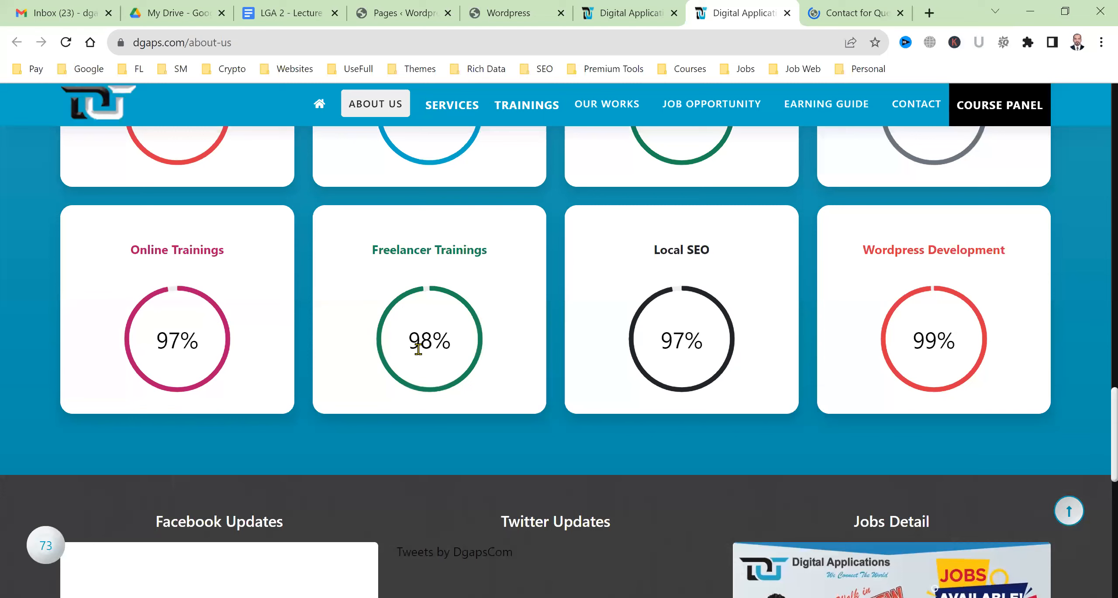
pyautogui.click(838, 6)
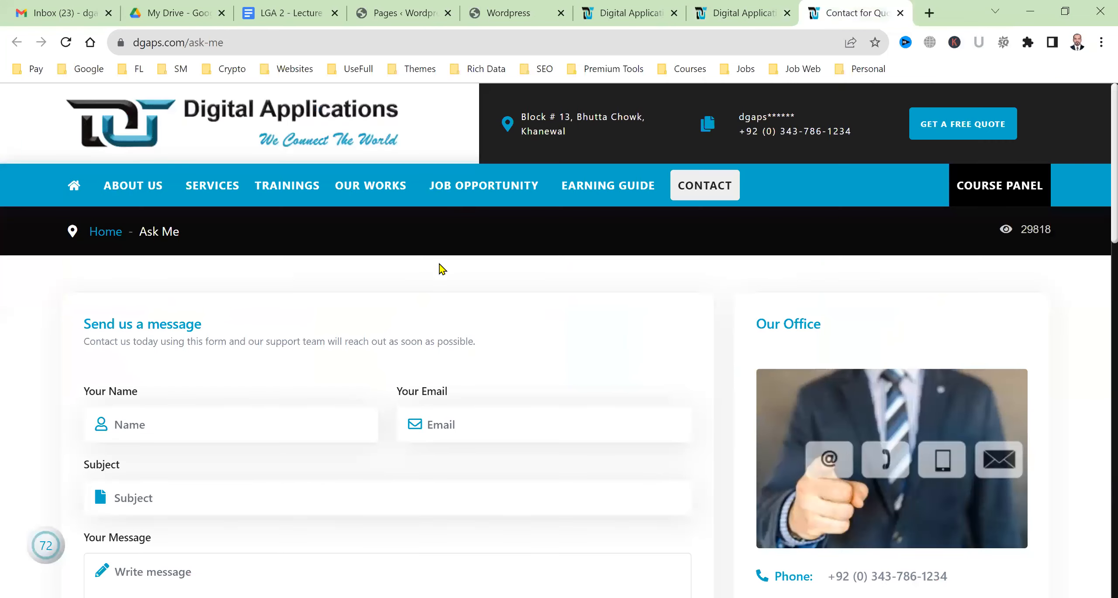
pyautogui.scroll(-5, 505, 418)
pyautogui.scroll(-6, 506, 419)
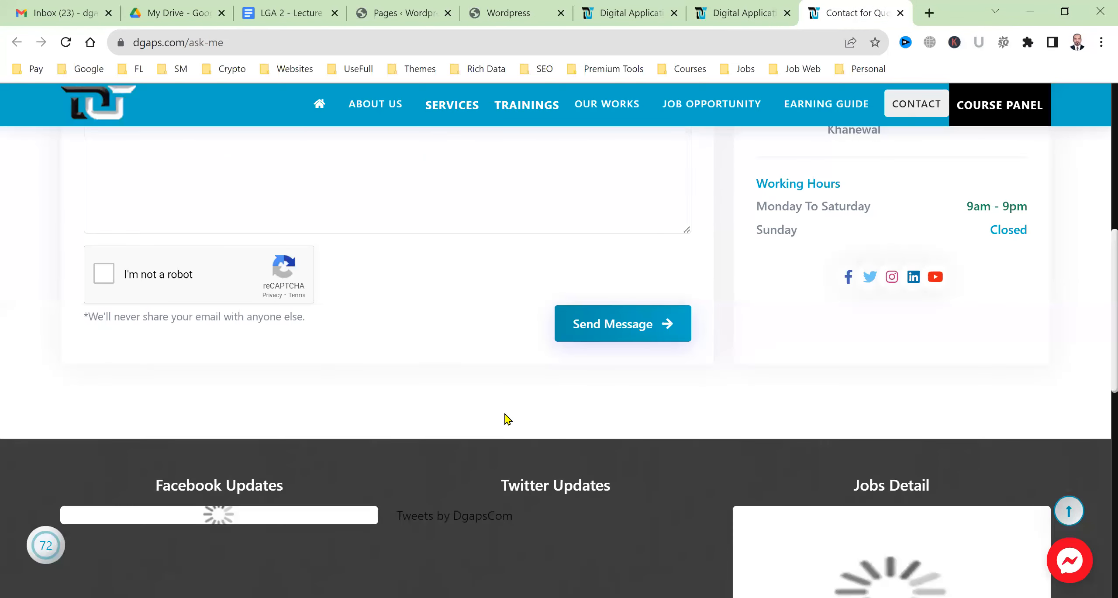
pyautogui.scroll(10, 505, 415)
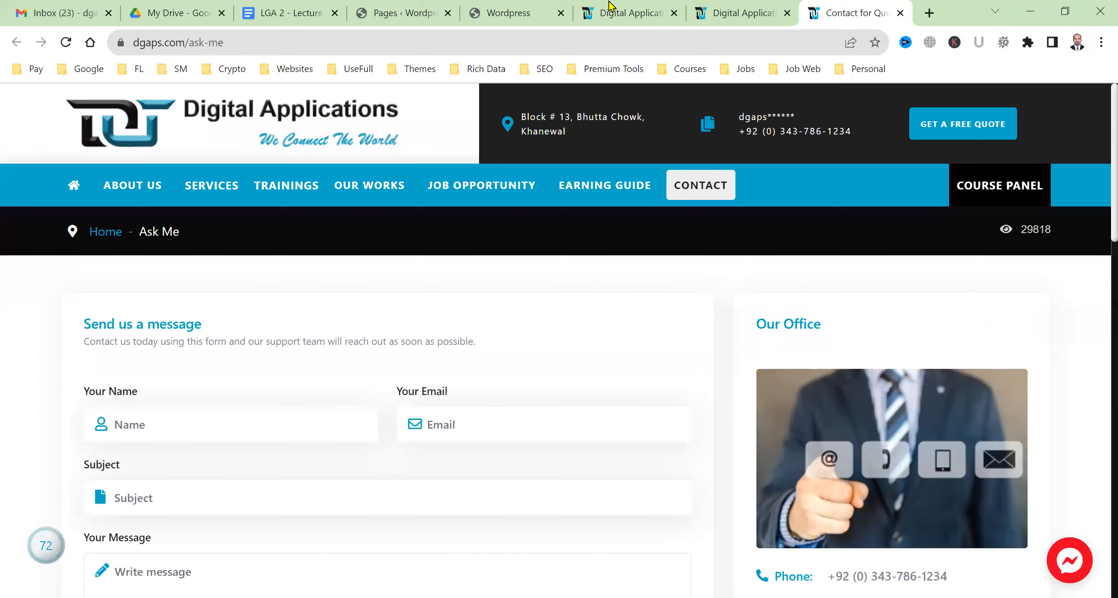
pyautogui.click(610, 5)
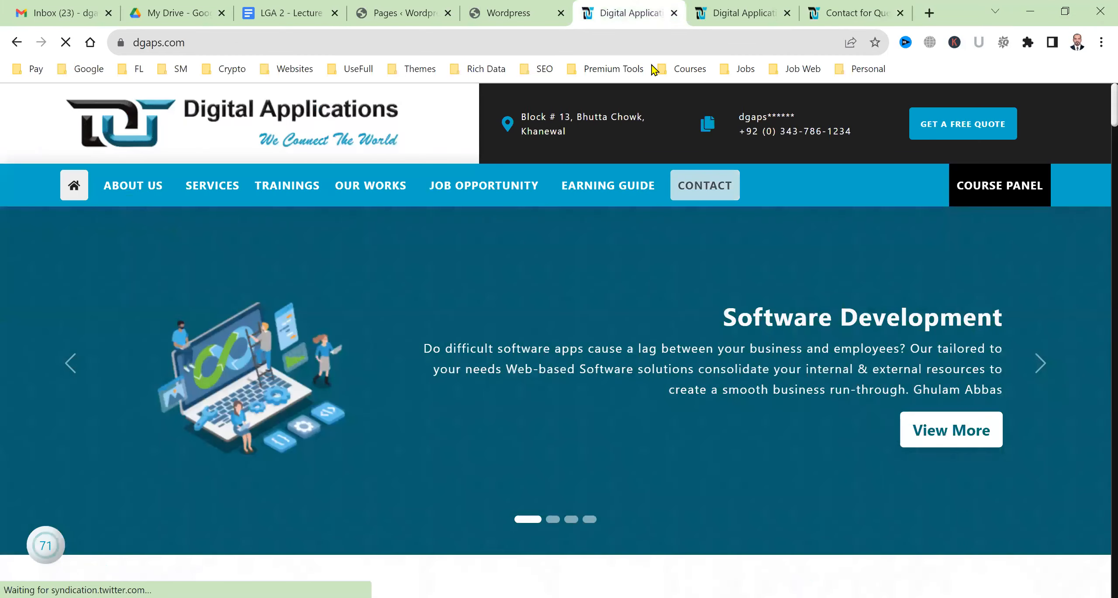
pyautogui.click(859, 15)
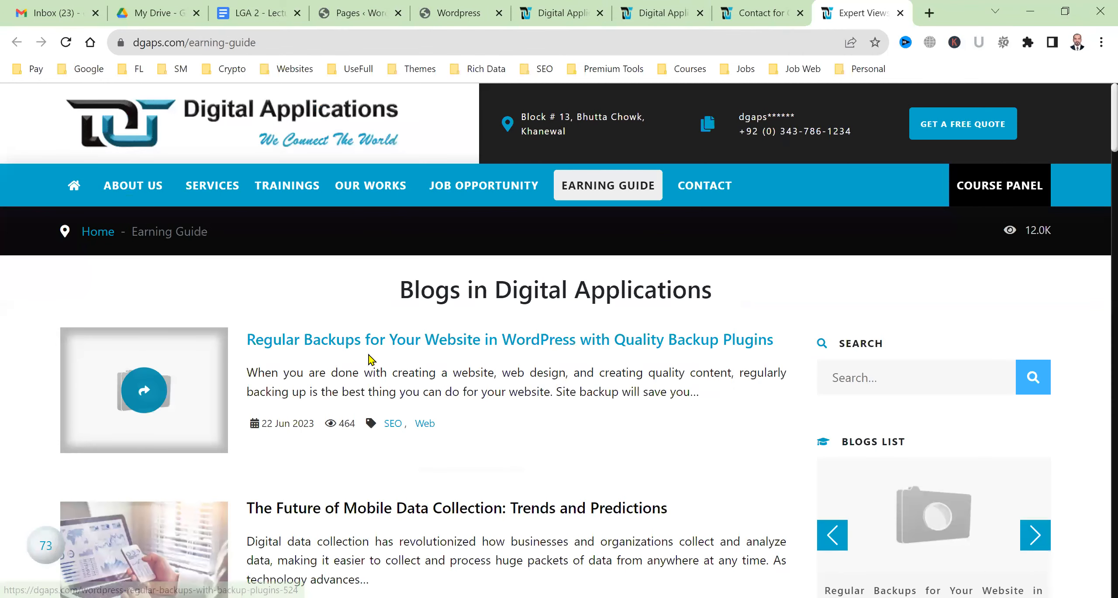
pyautogui.scroll(-3, 616, 380)
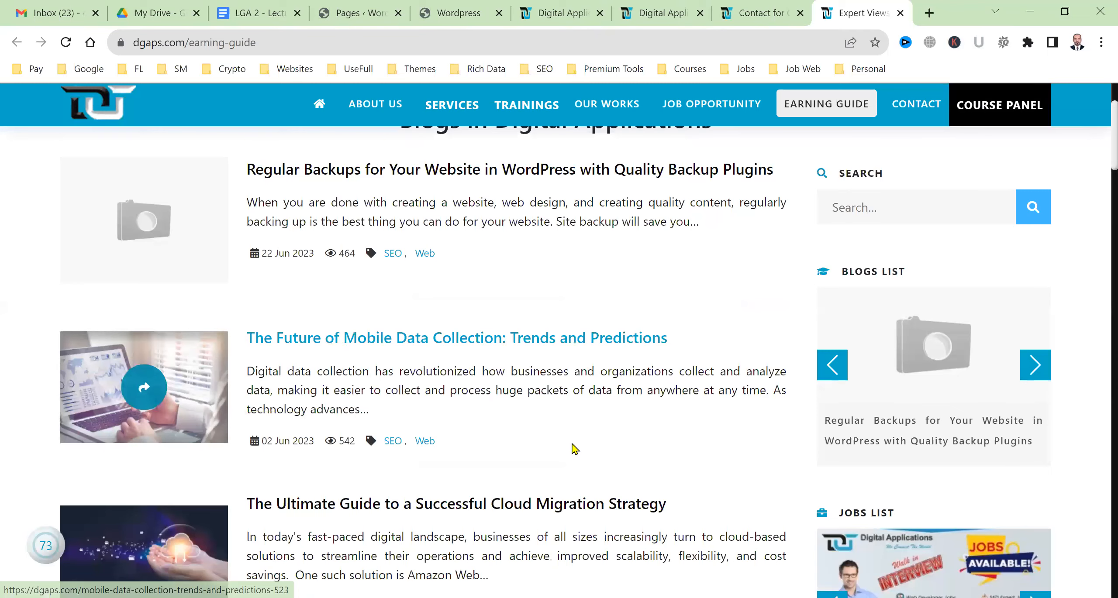
pyautogui.scroll(-4, 445, 437)
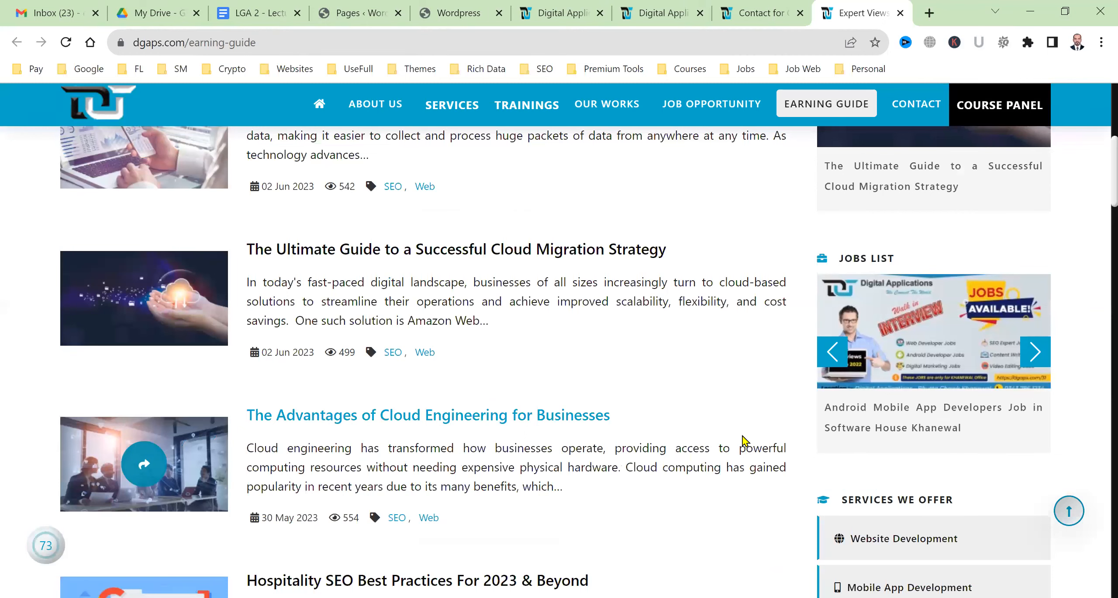
pyautogui.click(762, 12)
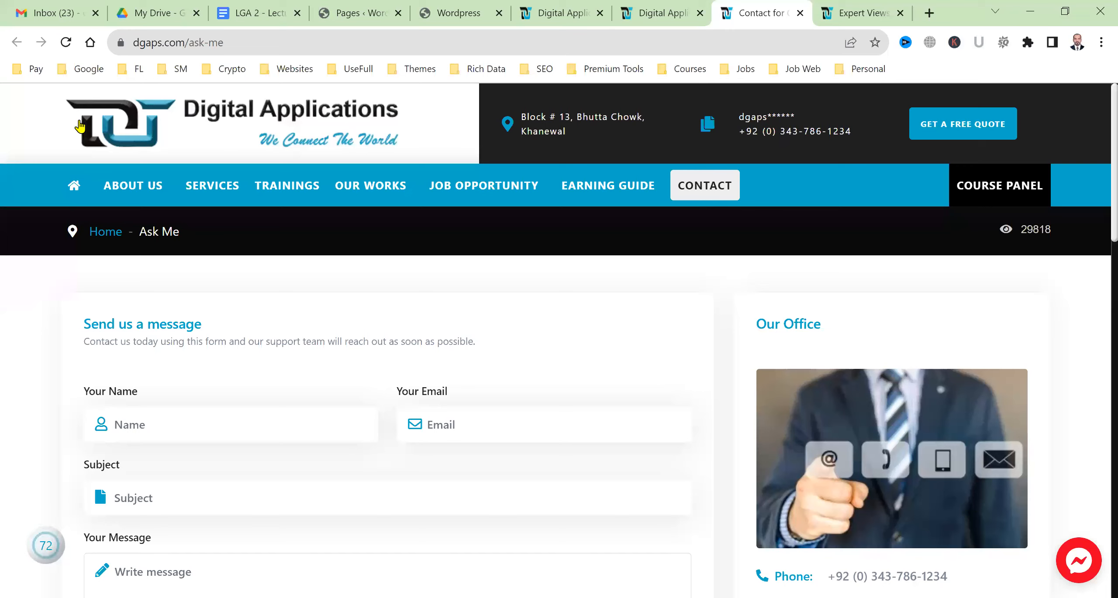
pyautogui.click(850, 13)
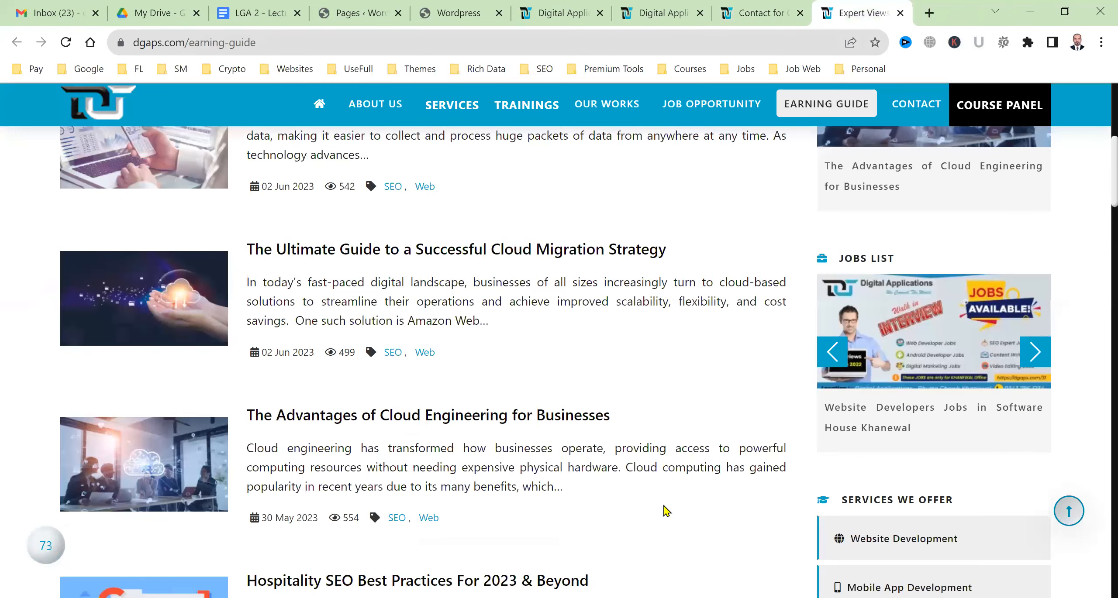
pyautogui.scroll(-3, 666, 512)
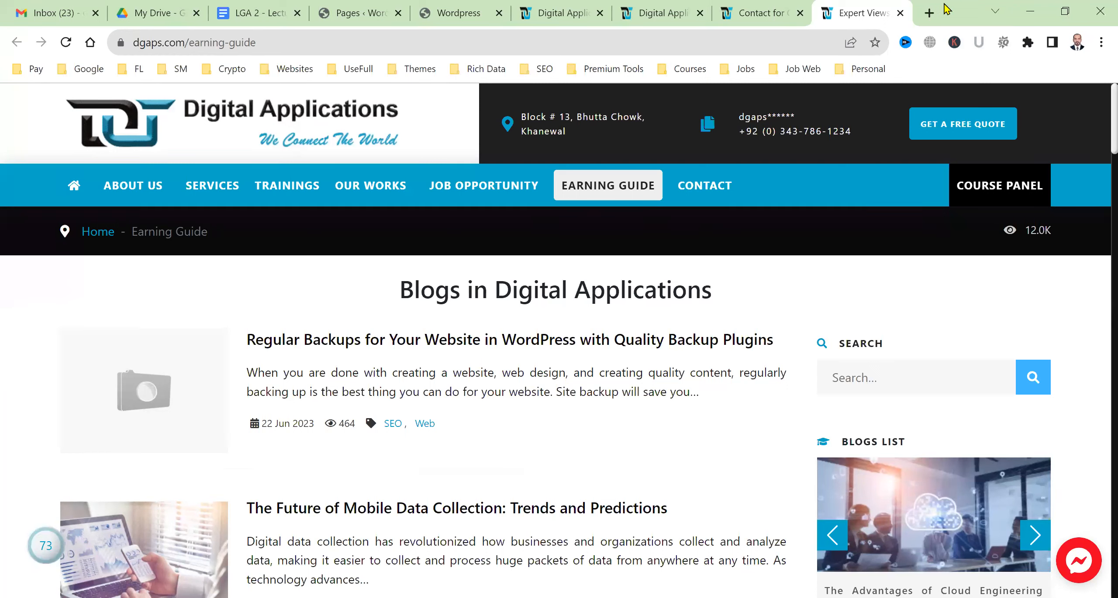
# Load fb.com/engr in a new tab and scroll through the profile's Intro and posts
pyautogui.click(930, 11)
pyautogui.write('f')
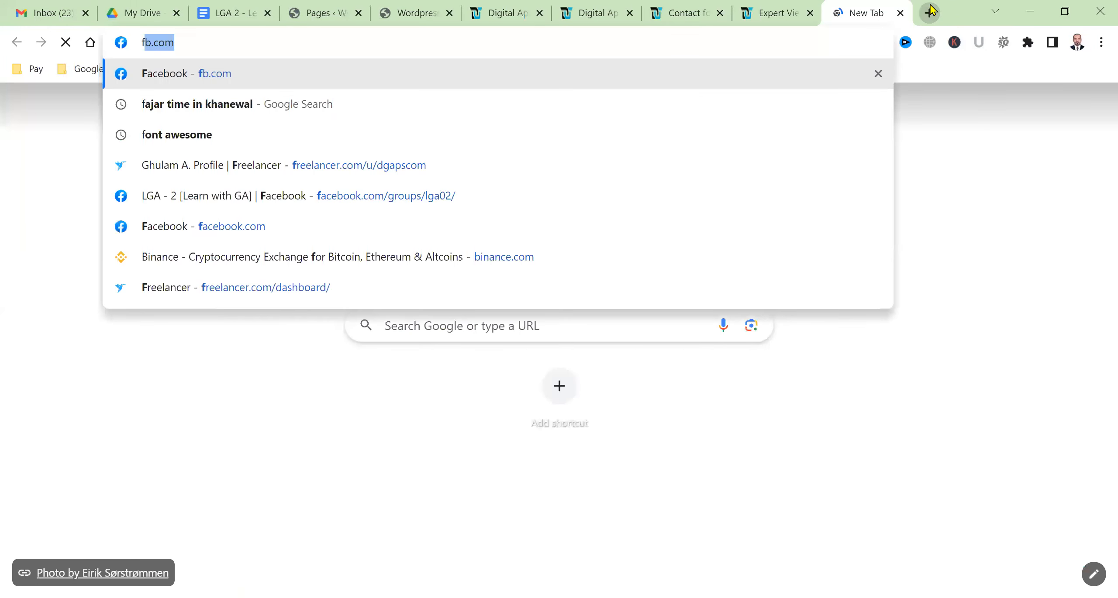
pyautogui.write('b.com/engr')
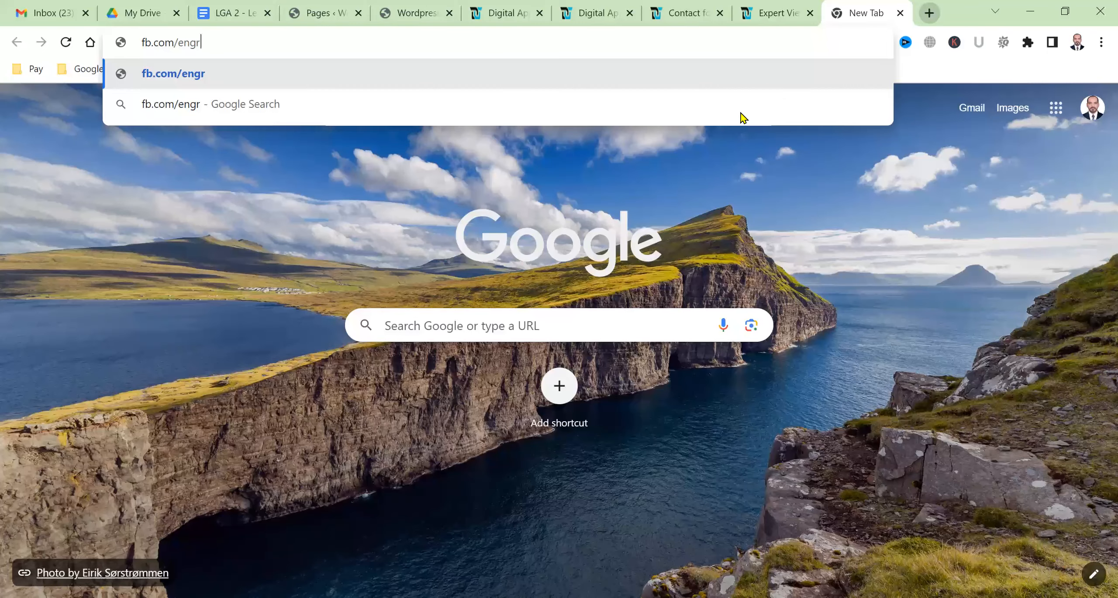
pyautogui.press('Return')
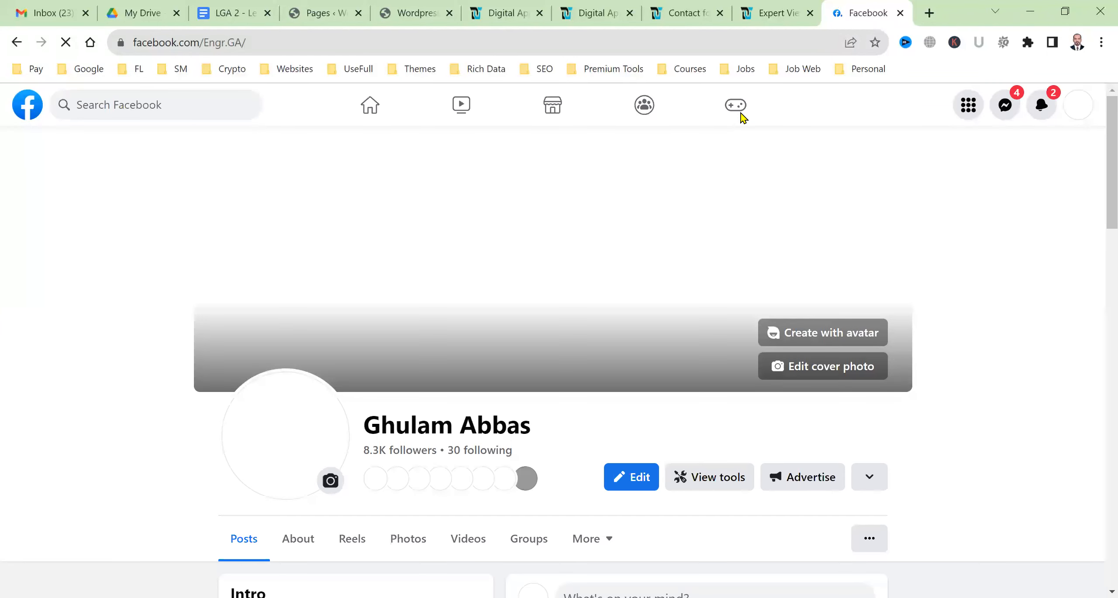
pyautogui.scroll(-5, 359, 406)
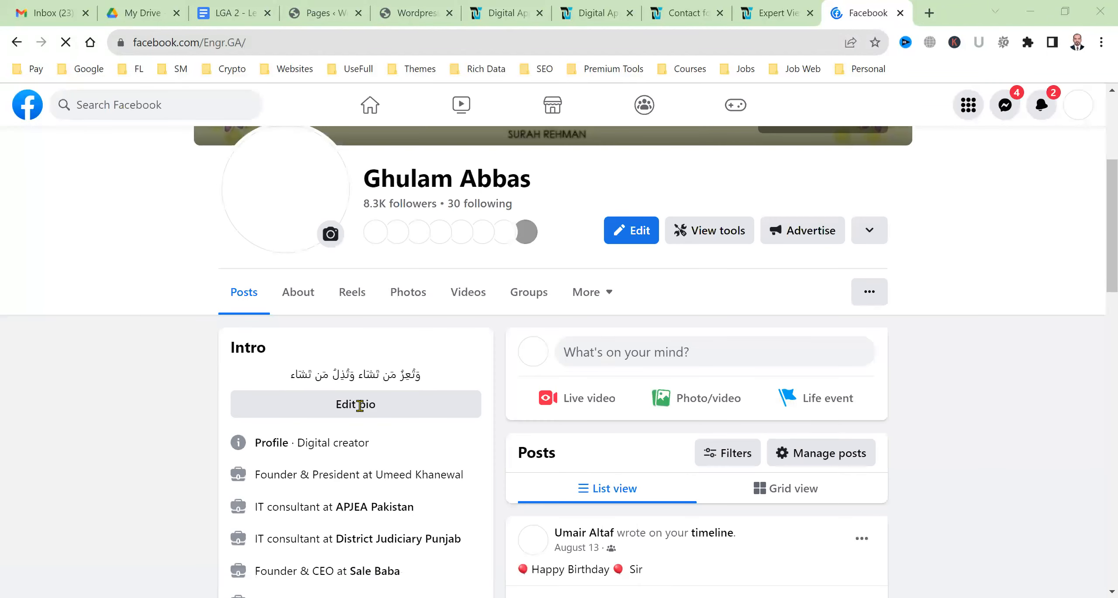
pyautogui.scroll(-2, 367, 408)
pyautogui.scroll(-3, 376, 410)
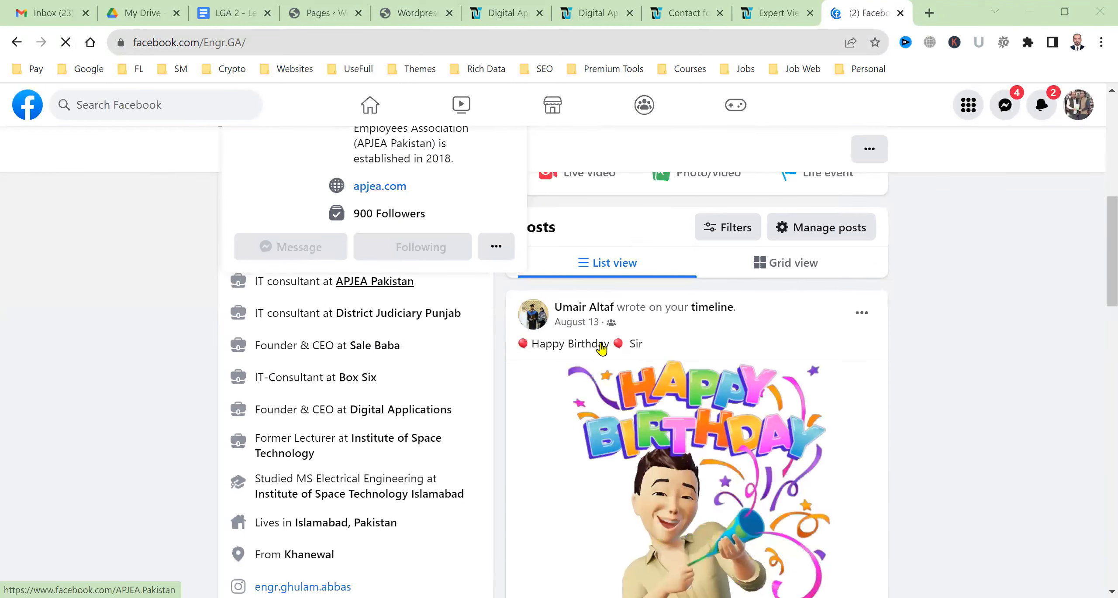
pyautogui.scroll(-3, 657, 418)
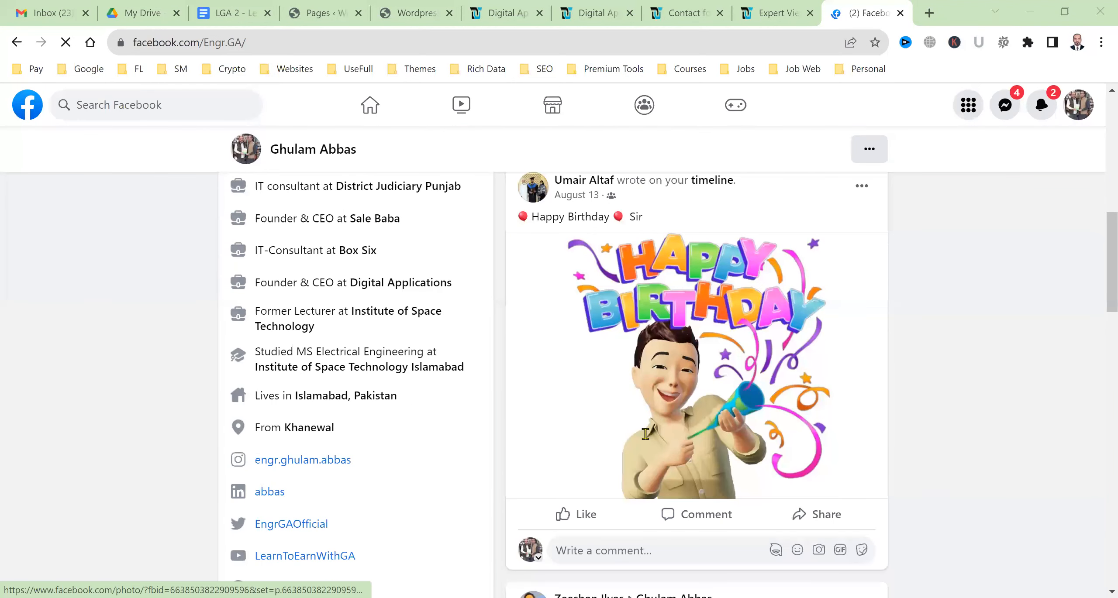
pyautogui.scroll(-5, 647, 427)
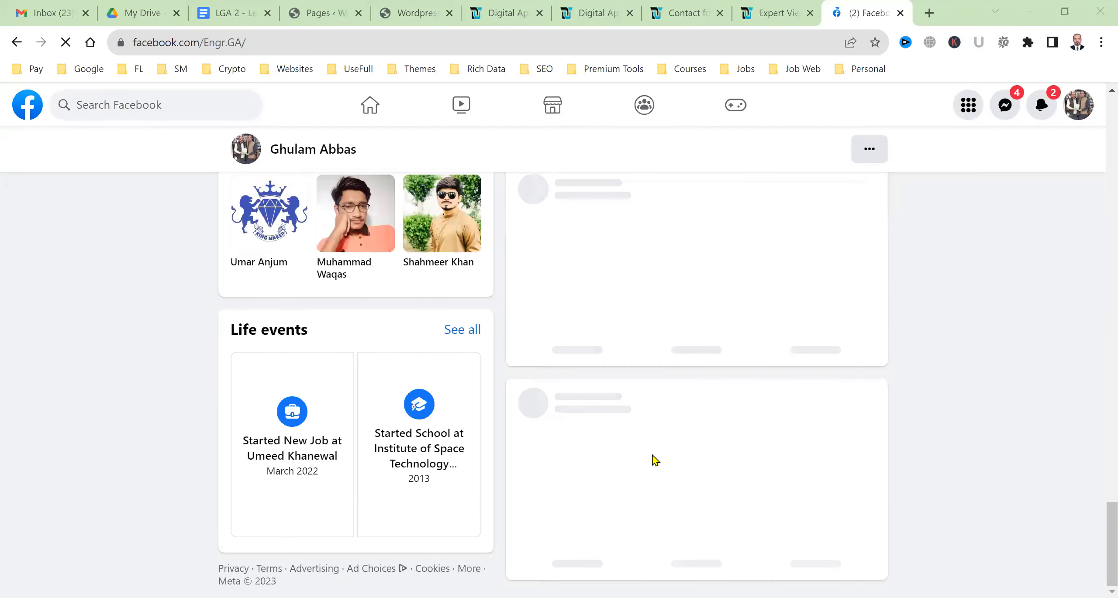
pyautogui.scroll(10, 660, 462)
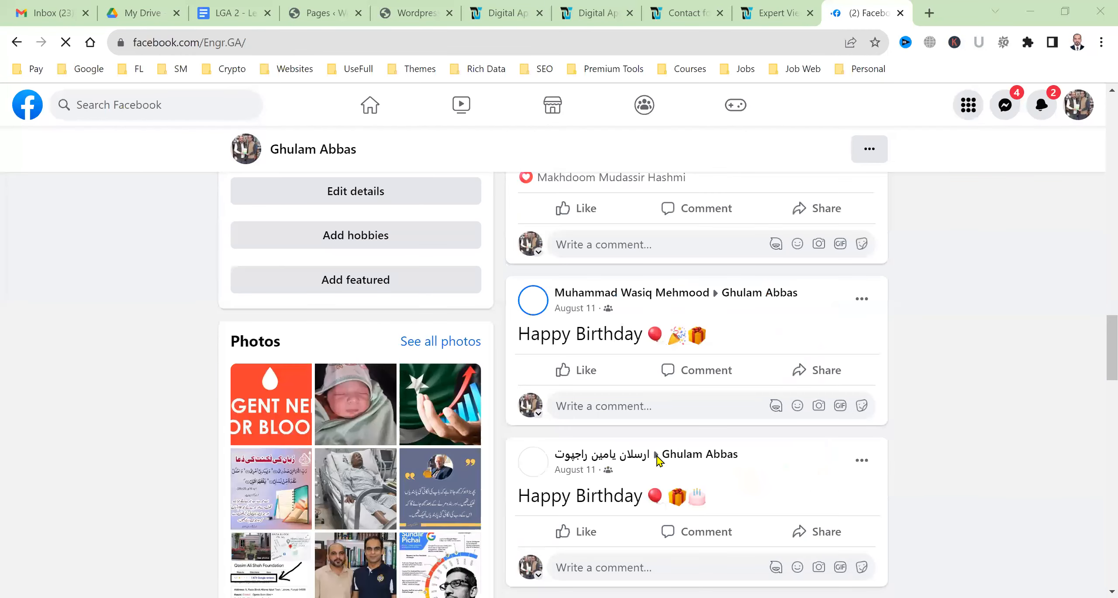
pyautogui.scroll(10, 655, 437)
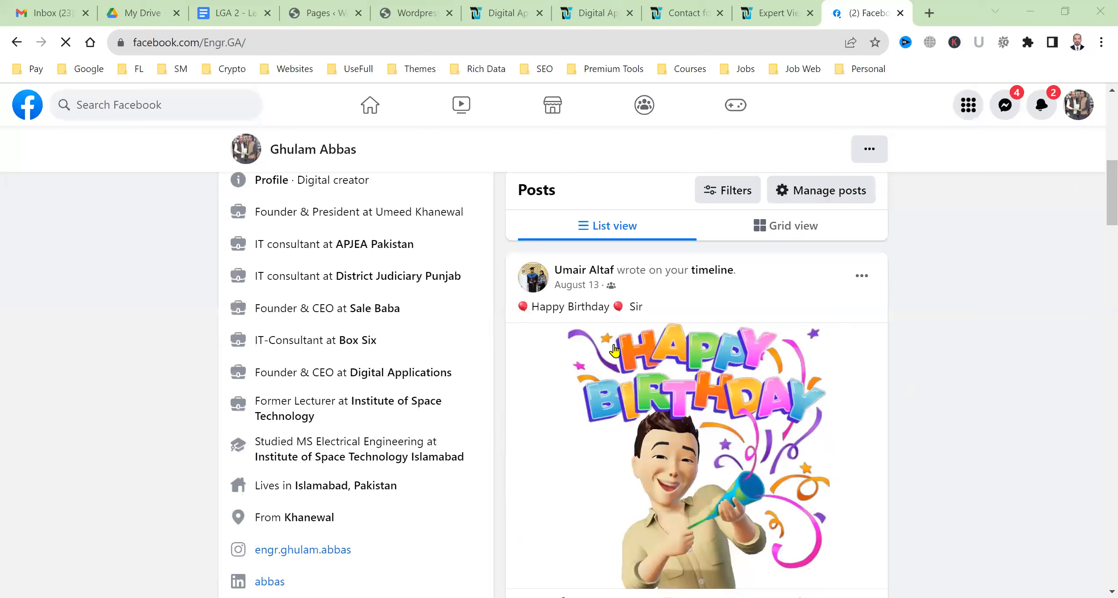
pyautogui.scroll(5, 614, 349)
# Open and dismiss the Create post dialog without posting, then scroll the birthday-wish feed back to Intro
pyautogui.click(614, 350)
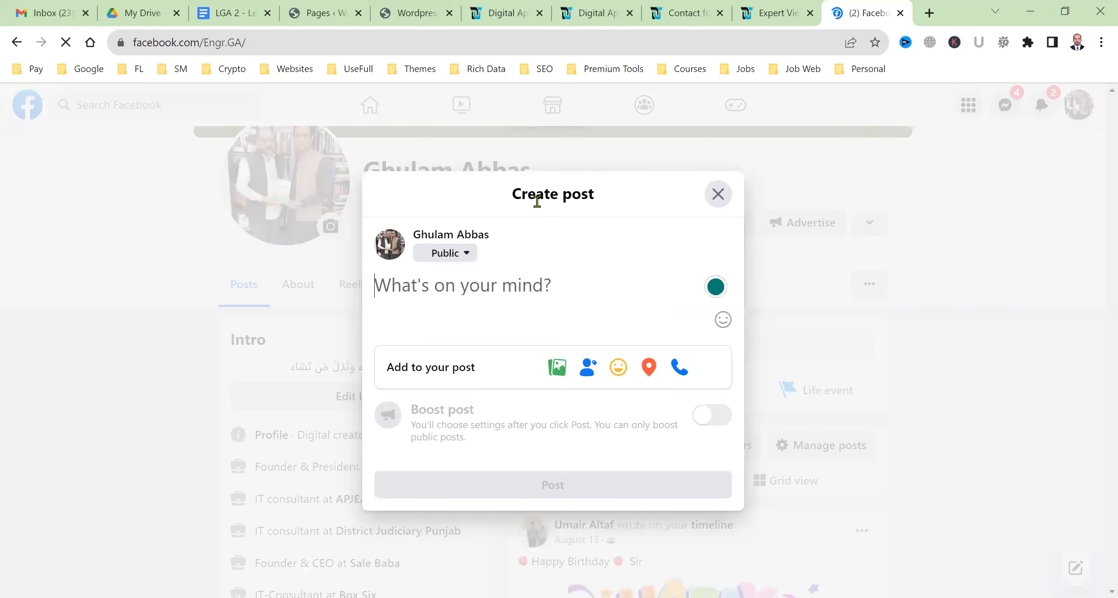
pyautogui.moveTo(520, 194); pyautogui.dragTo(573, 194)
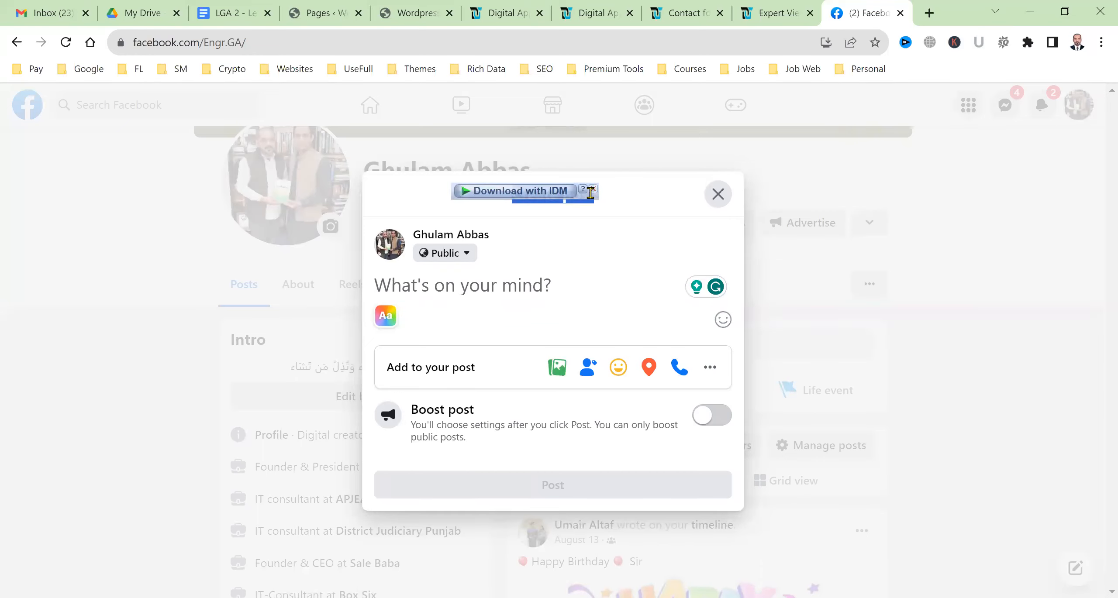
pyautogui.click(543, 272)
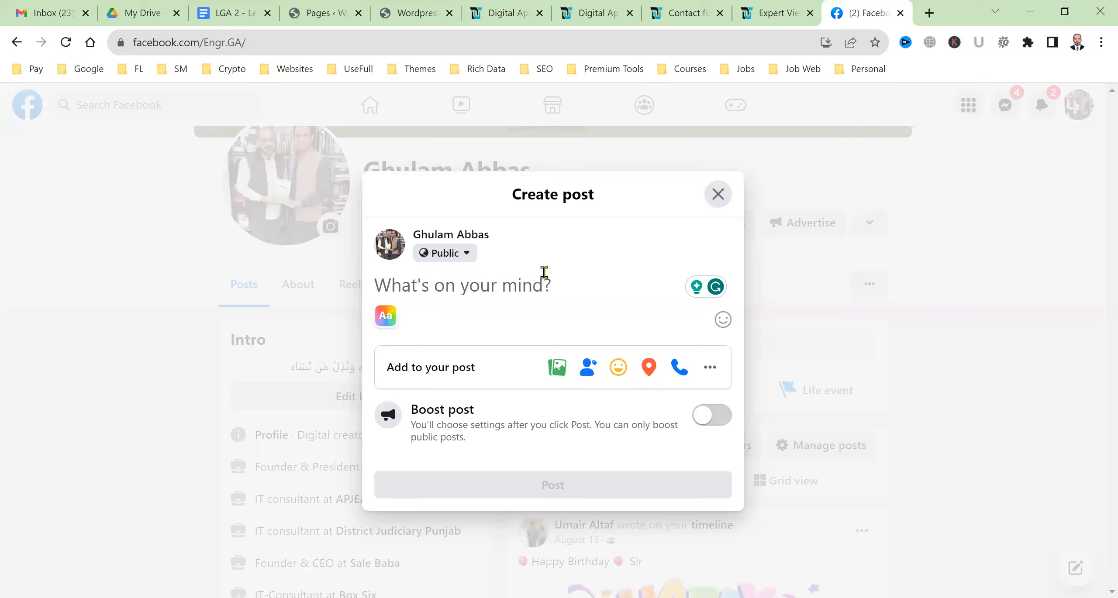
pyautogui.click(718, 194)
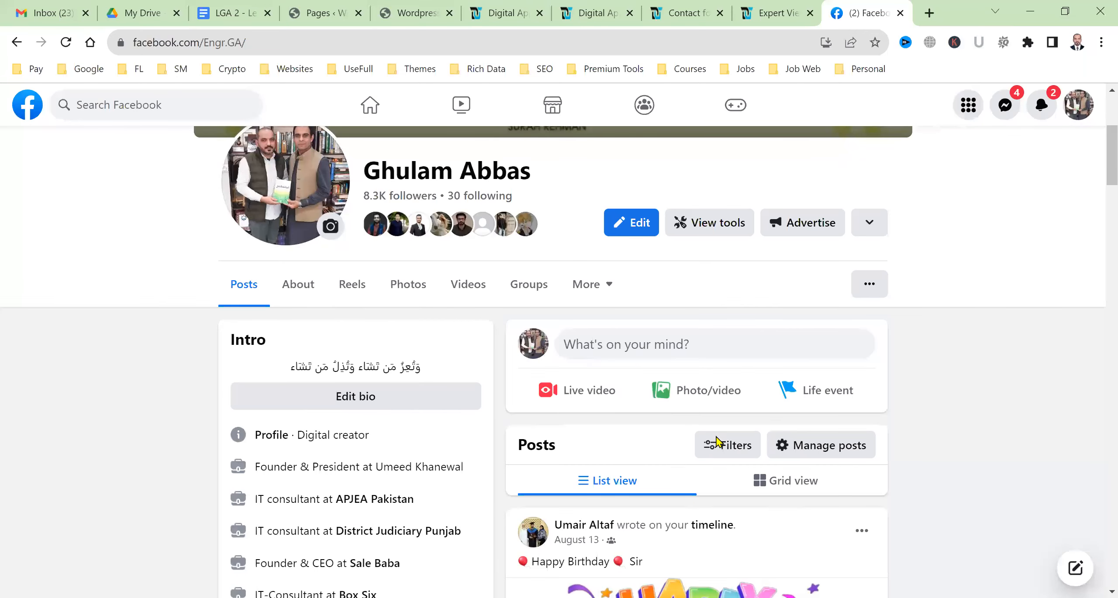
pyautogui.scroll(-10, 717, 441)
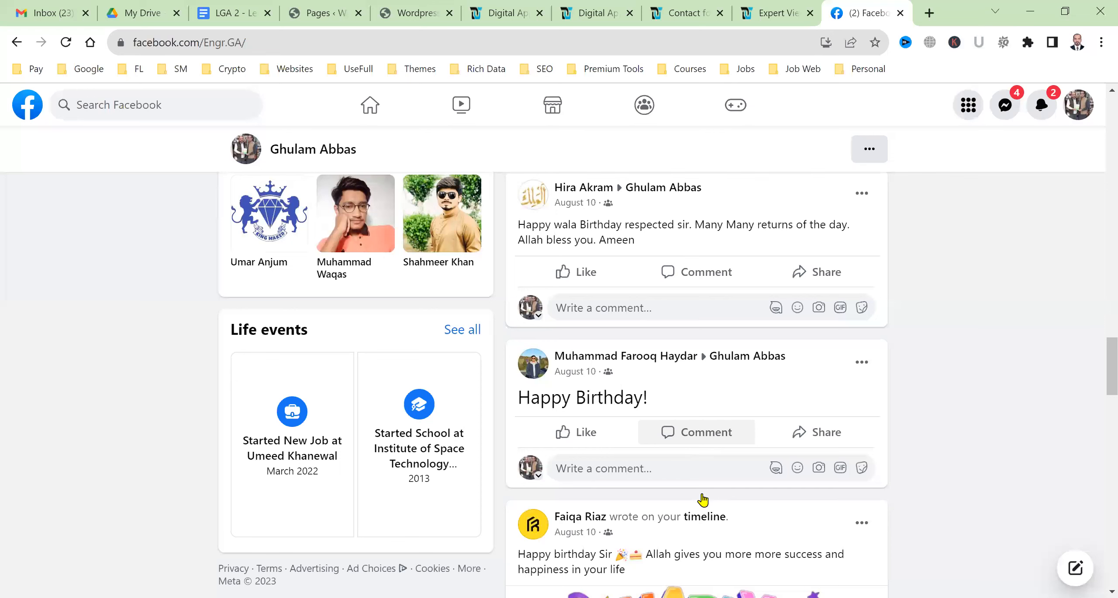
pyautogui.scroll(-10, 704, 499)
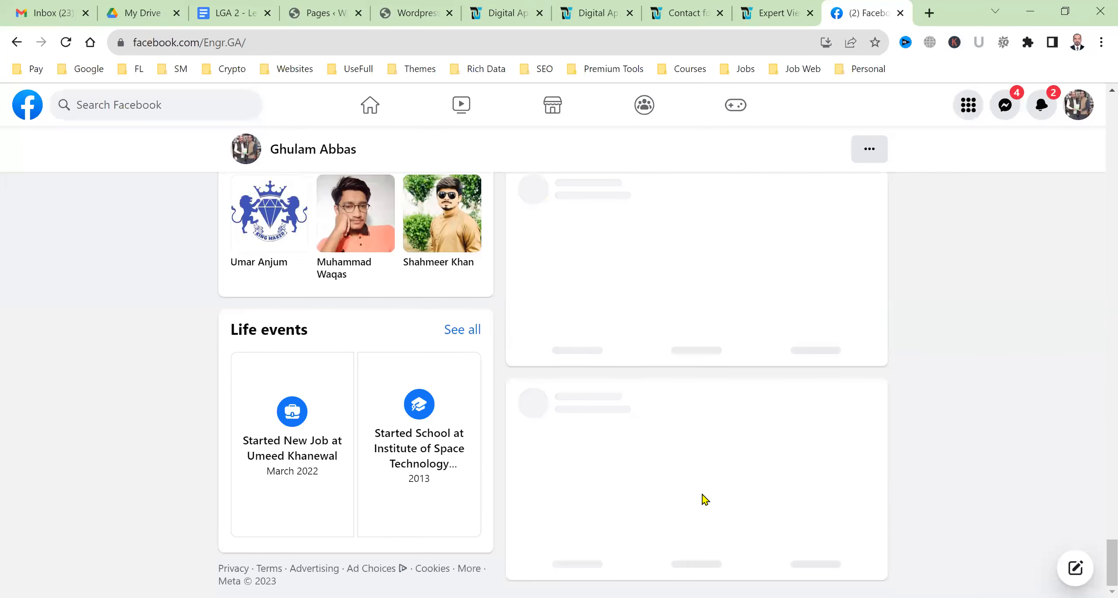
pyautogui.scroll(3, 705, 500)
pyautogui.scroll(5, 704, 498)
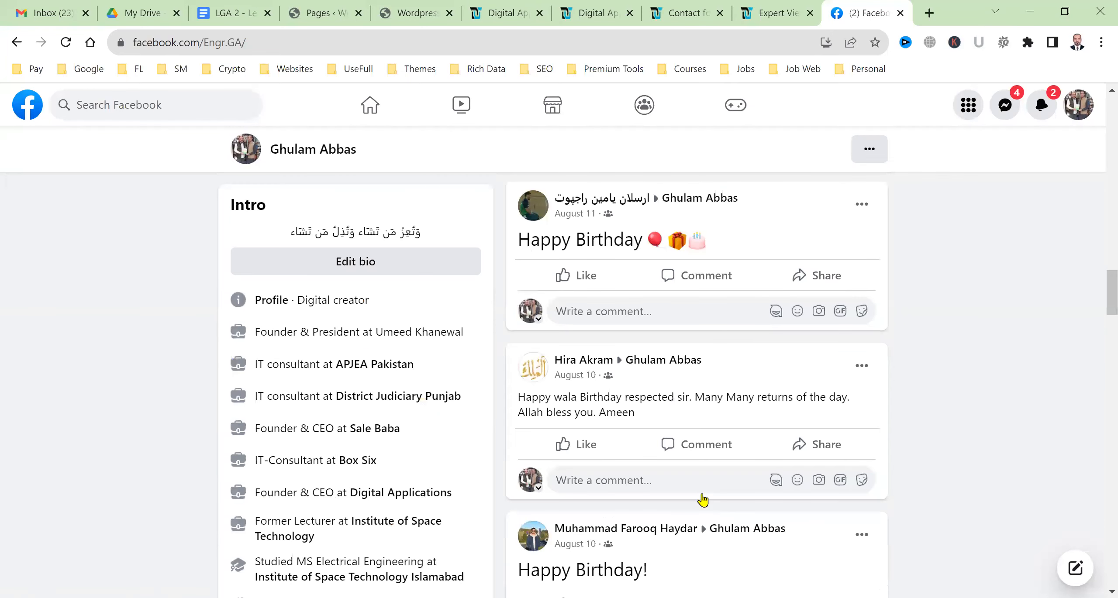
# View the profile's Work and education details in the About section
pyautogui.scroll(5, 699, 499)
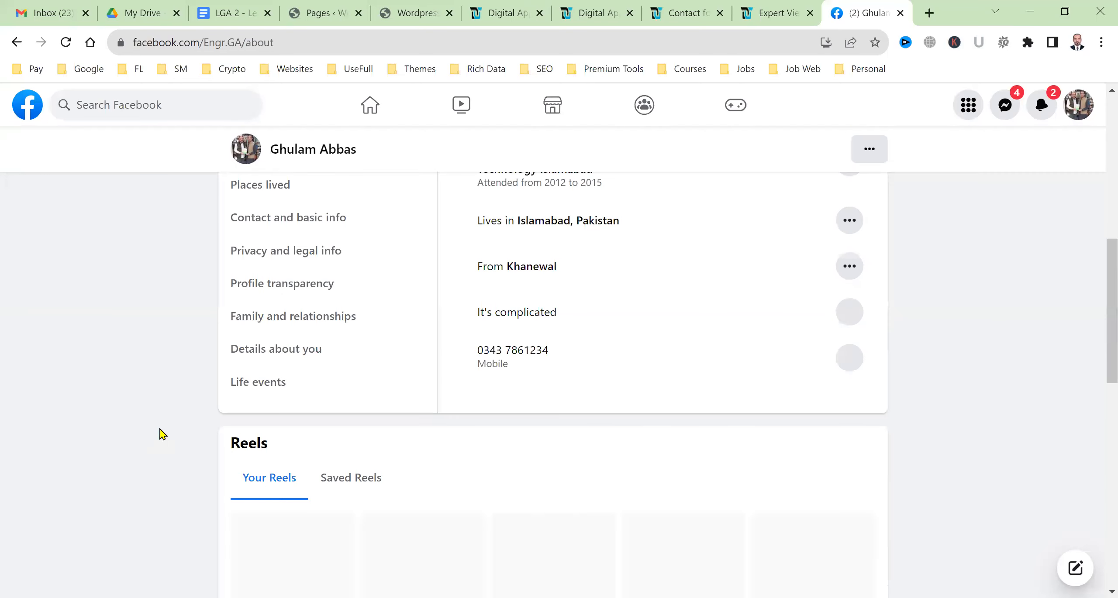
pyautogui.scroll(3, 475, 312)
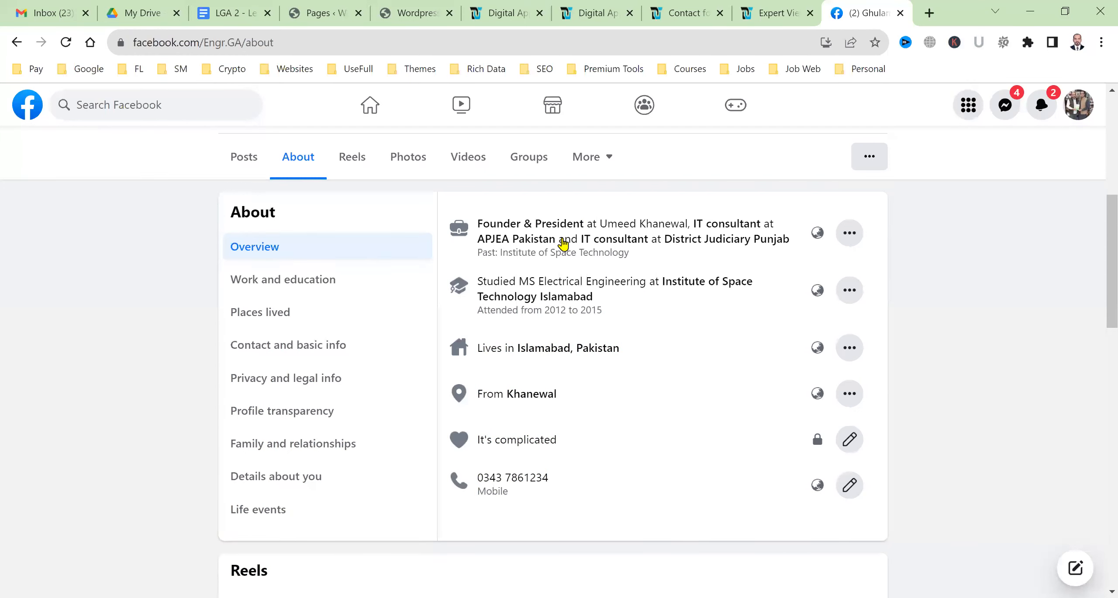
pyautogui.click(334, 275)
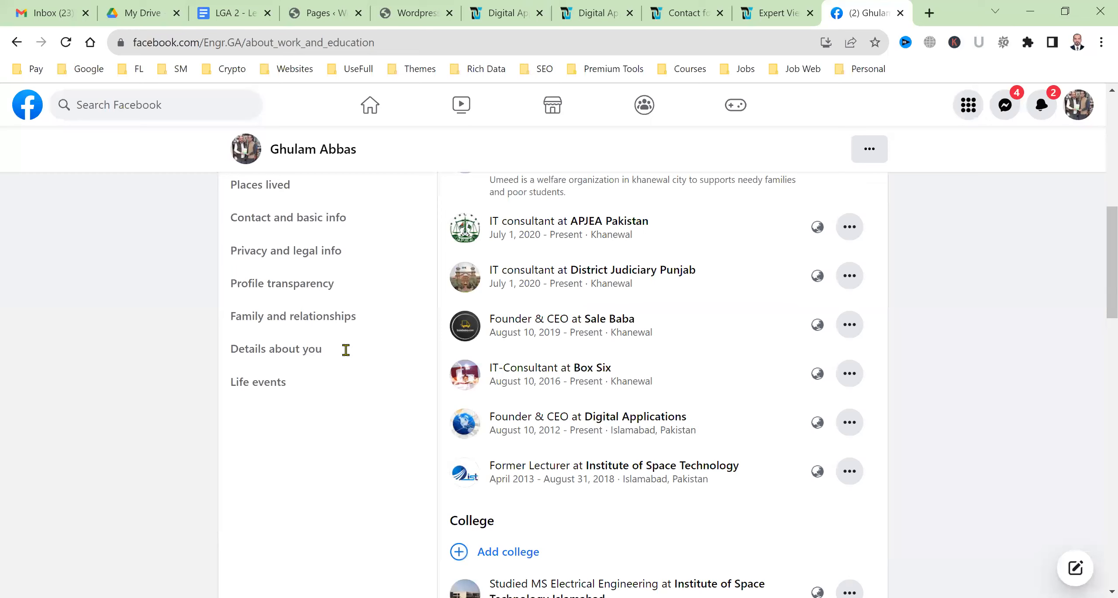
pyautogui.scroll(-5, 378, 465)
pyautogui.scroll(5, 378, 465)
pyautogui.scroll(5, 242, 435)
# Go back to the Posts timeline and close the Facebook profile tab
pyautogui.click(242, 436)
pyautogui.scroll(-3, 741, 287)
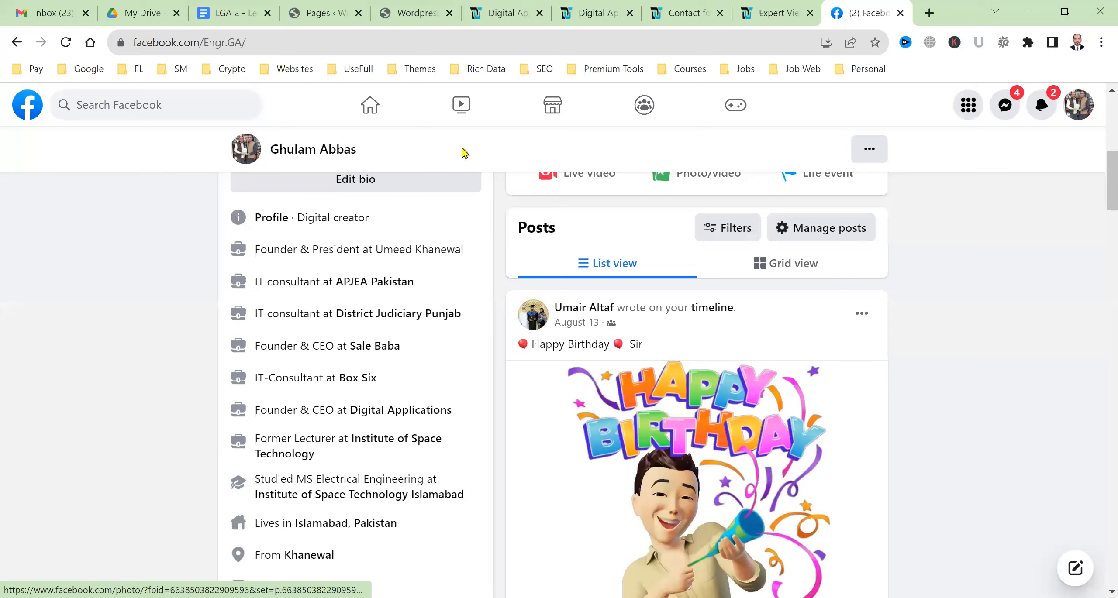
pyautogui.hotkey('ctrl', 'w')
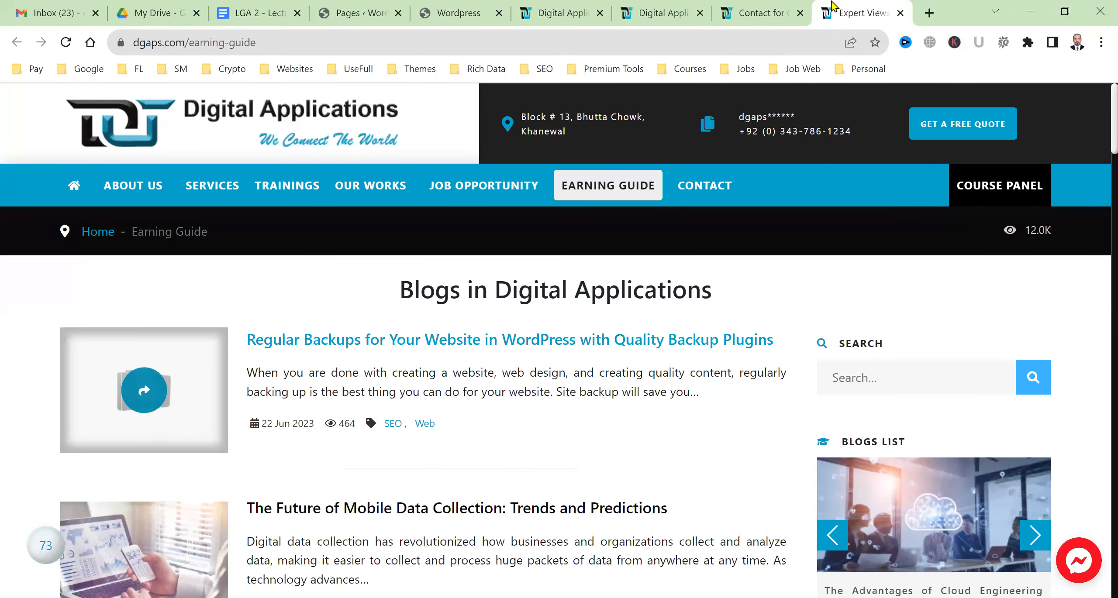
# Close the Expert Views, Contact and Digital Applications tabs, returning to jobistan.net's Pages list
pyautogui.hotkey('ctrl', 'w')
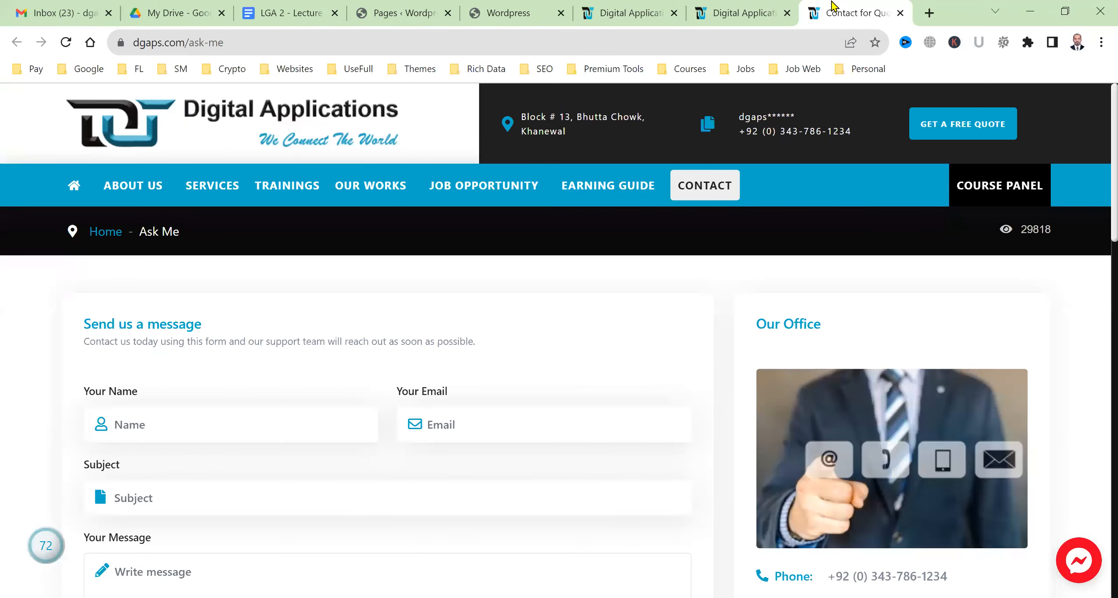
pyautogui.hotkey('ctrl', 'w')
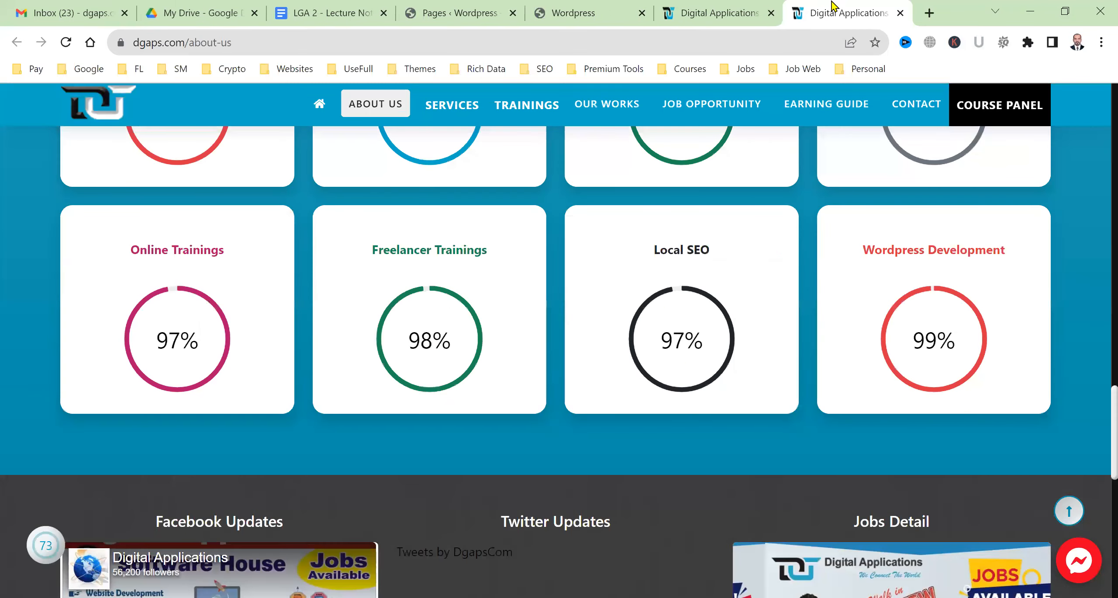
pyautogui.hotkey('ctrl', 'w')
pyautogui.hotkey('ctrl', 'w')
pyautogui.hotkey('ctrl', 'shift', 'Tab')
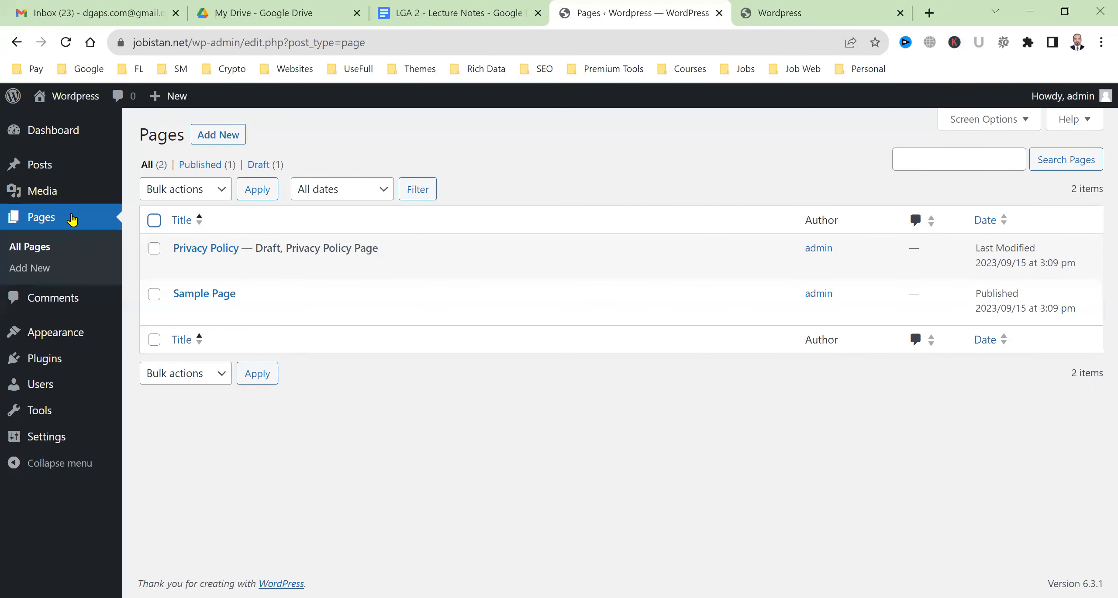
# Switch from the WordPress Pages list to the 'LGA 2 - Lecture Notes' Google Doc
pyautogui.moveTo(127, 171)
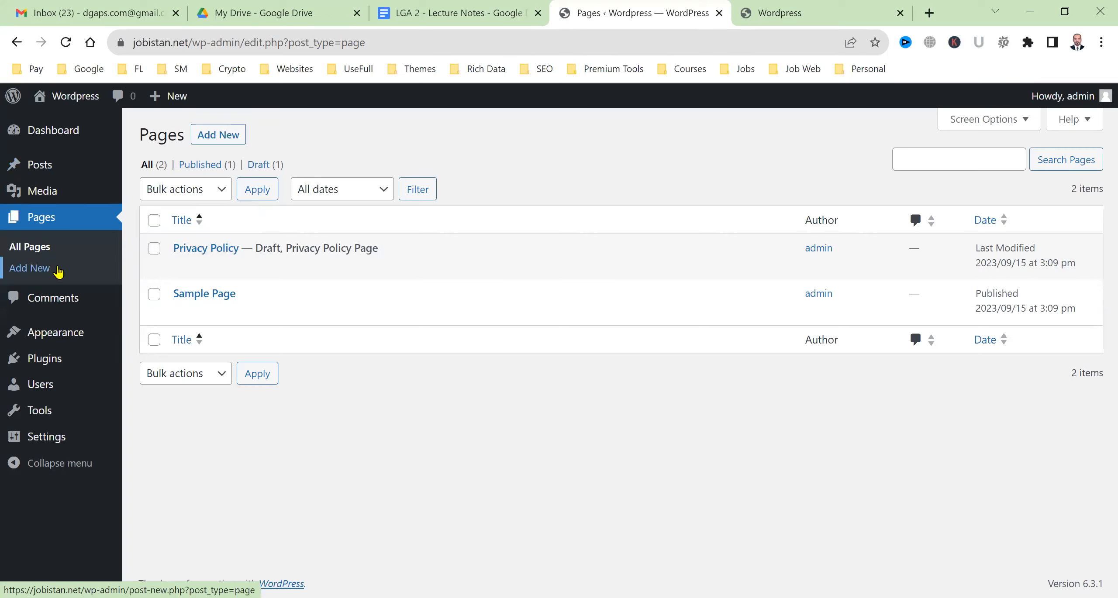
pyautogui.moveTo(76, 173)
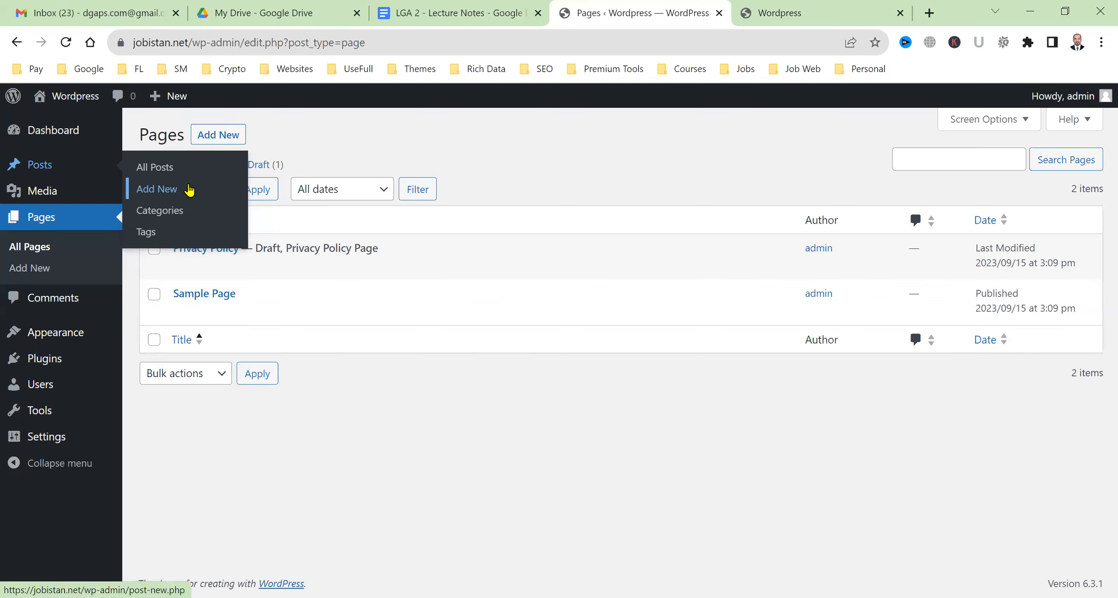
pyautogui.click(445, 10)
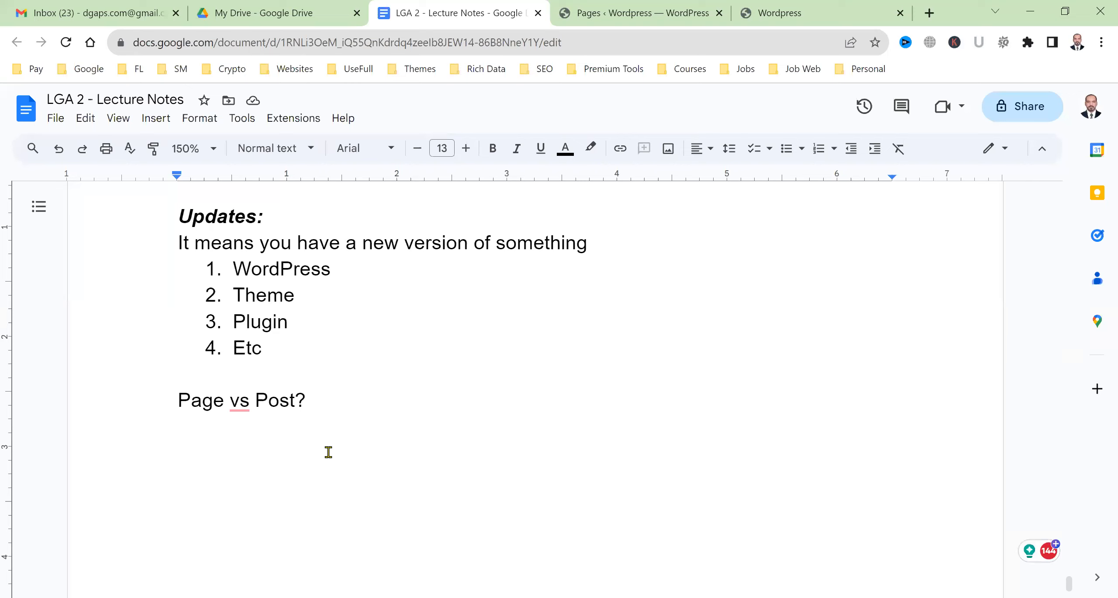
# Under 'Page vs Post?', type 'For example:', the publishing sentence and 'How to Write SEO Friendly Meta Title?'
pyautogui.press('Return')
pyautogui.write('For example/')
pyautogui.press('BackSpace')
pyautogui.write(':')
pyautogui.press('Return')
pyautogui.write('I want to publish a content ')
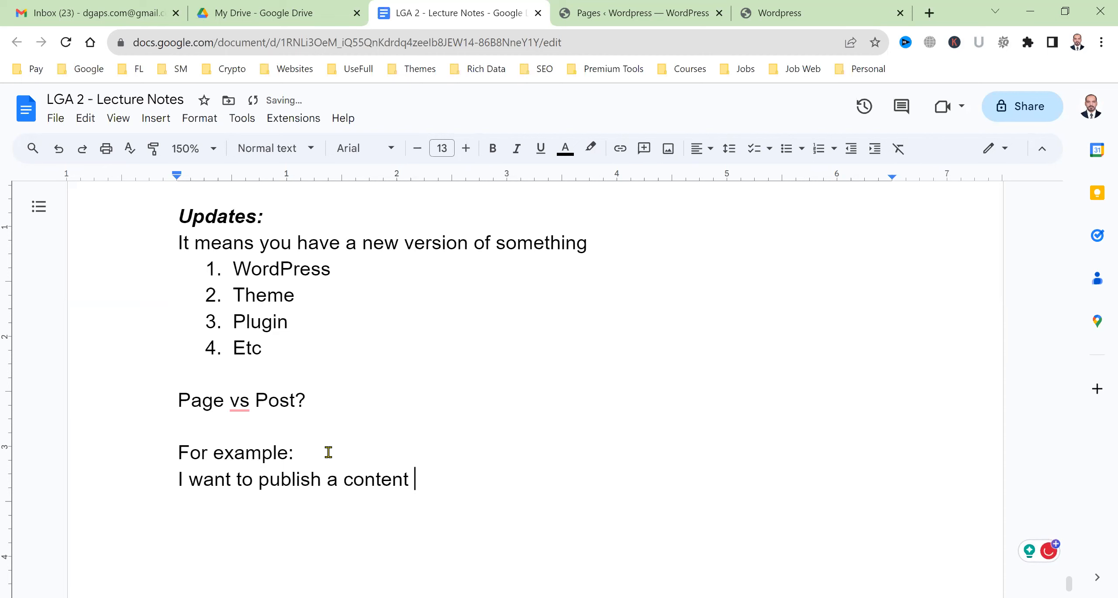
pyautogui.write('on a topic that is:')
pyautogui.press('Return')
pyautogui.write('How to Write SEO')
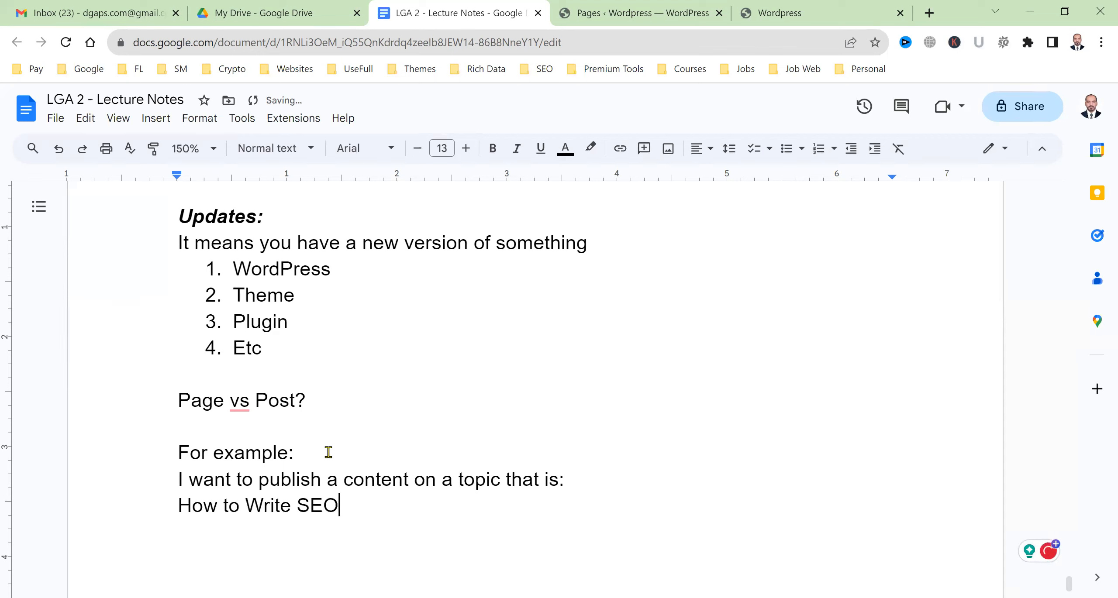
pyautogui.write(' Friendly M')
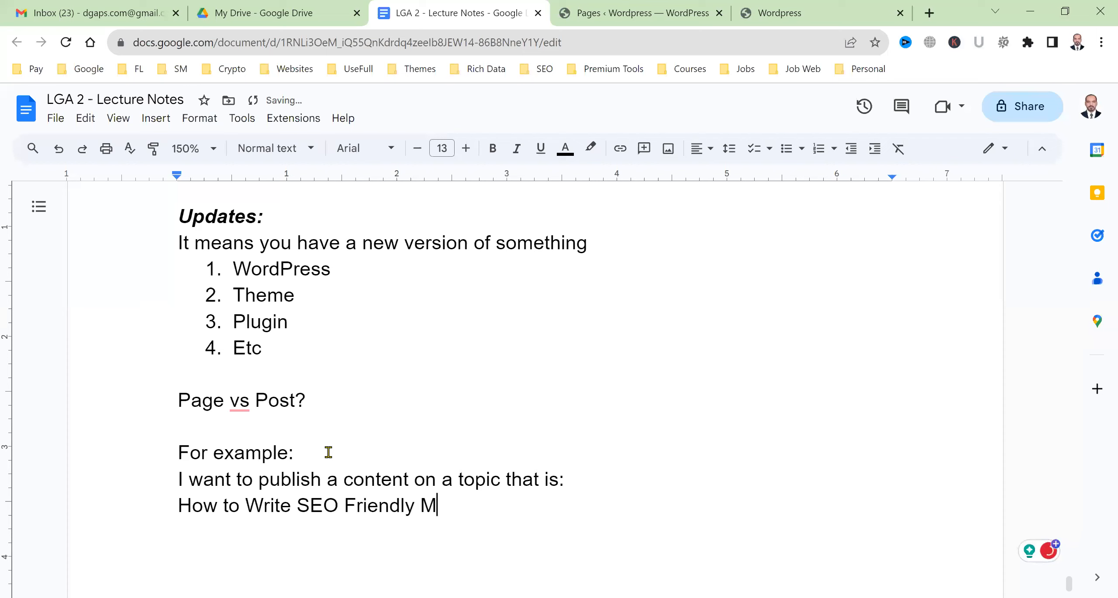
pyautogui.write('eta Title?')
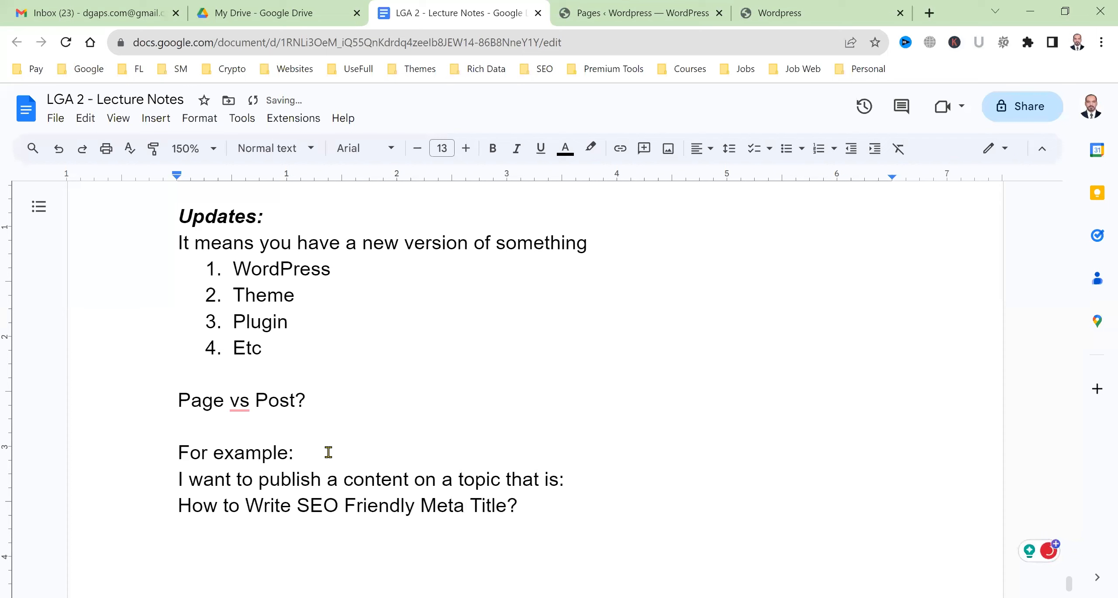
pyautogui.press('Return')
# Make the meta-title topic line bold italic and append '==> Post' to it
pyautogui.scroll(-3, 457, 371)
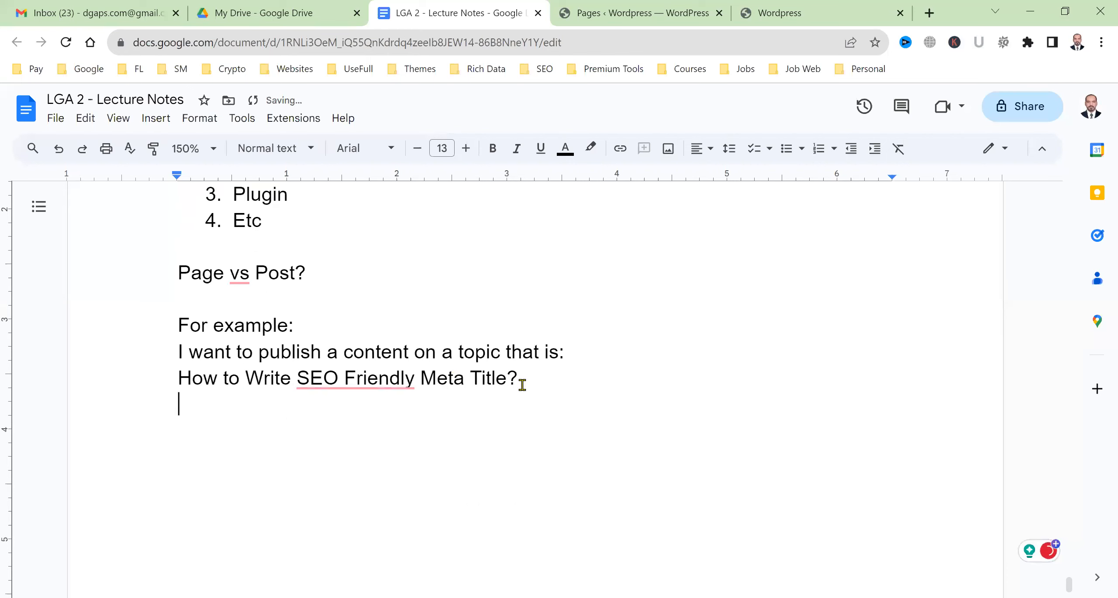
pyautogui.moveTo(516, 378); pyautogui.dragTo(166, 386)
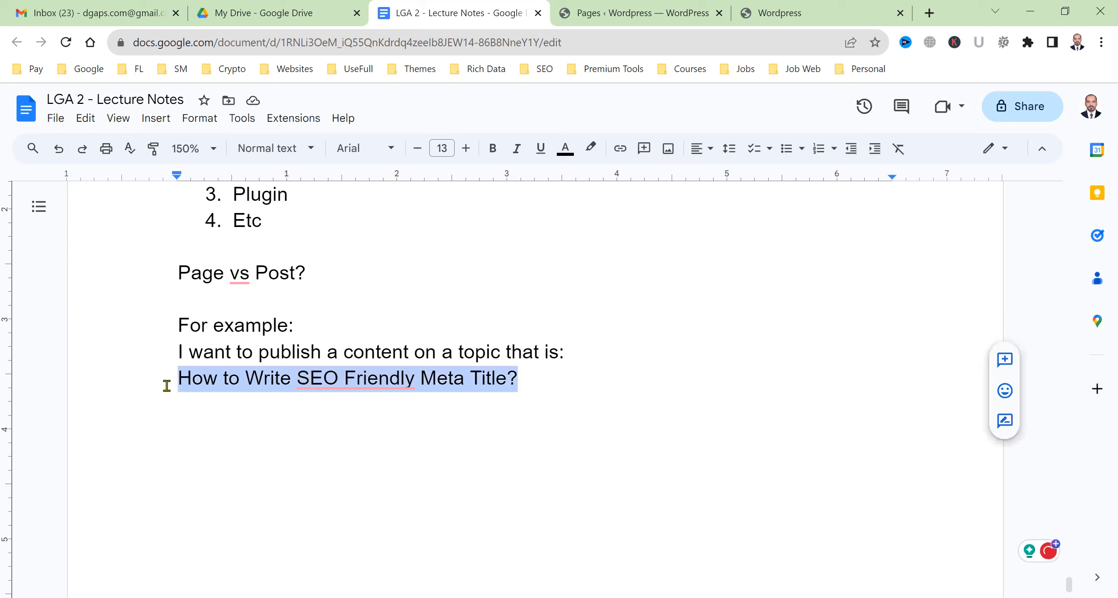
pyautogui.hotkey('ctrl', 'b')
pyautogui.hotkey('ctrl', 'i')
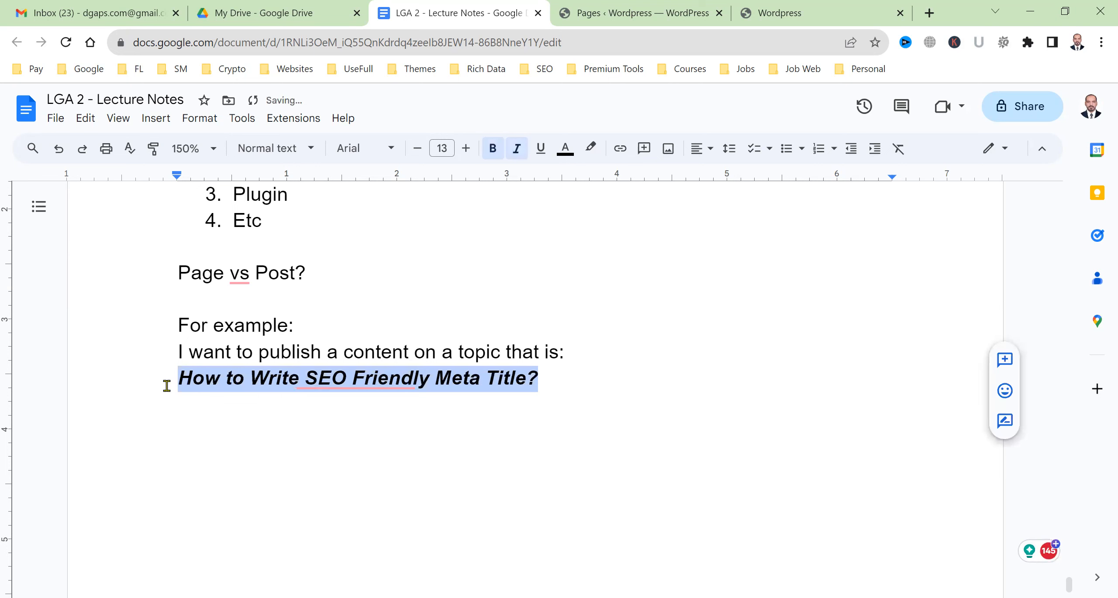
pyautogui.press('Down')
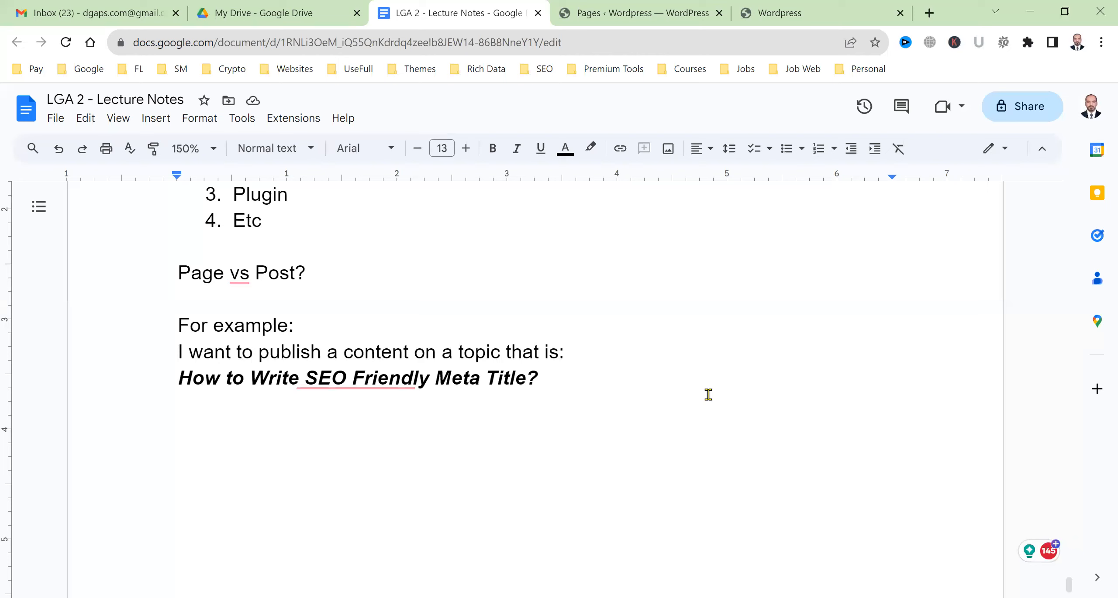
pyautogui.press('BackSpace')
pyautogui.write('==')
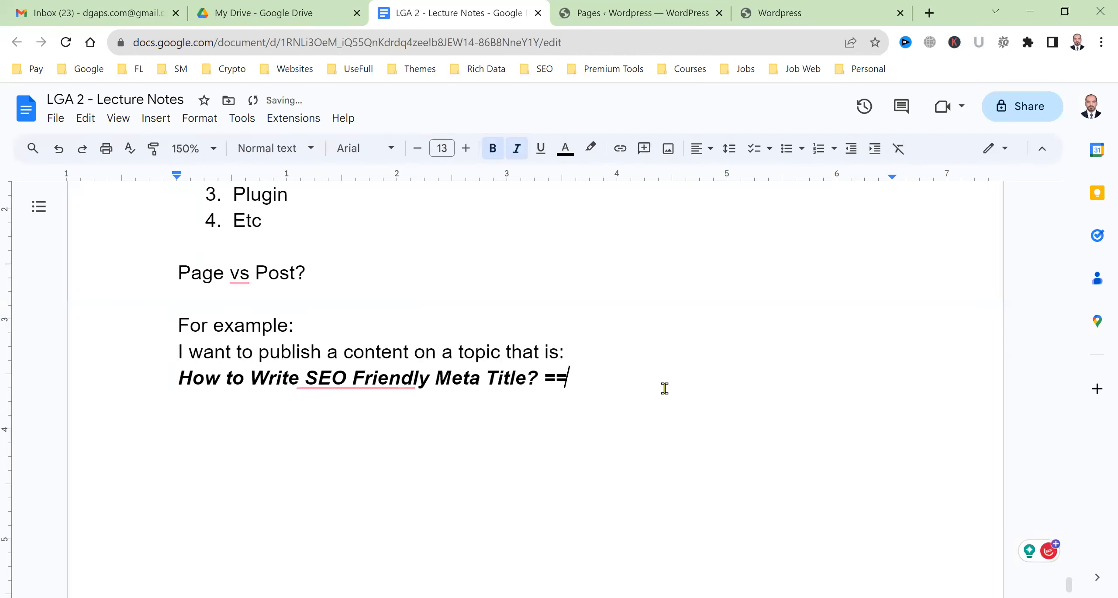
pyautogui.write('> Post')
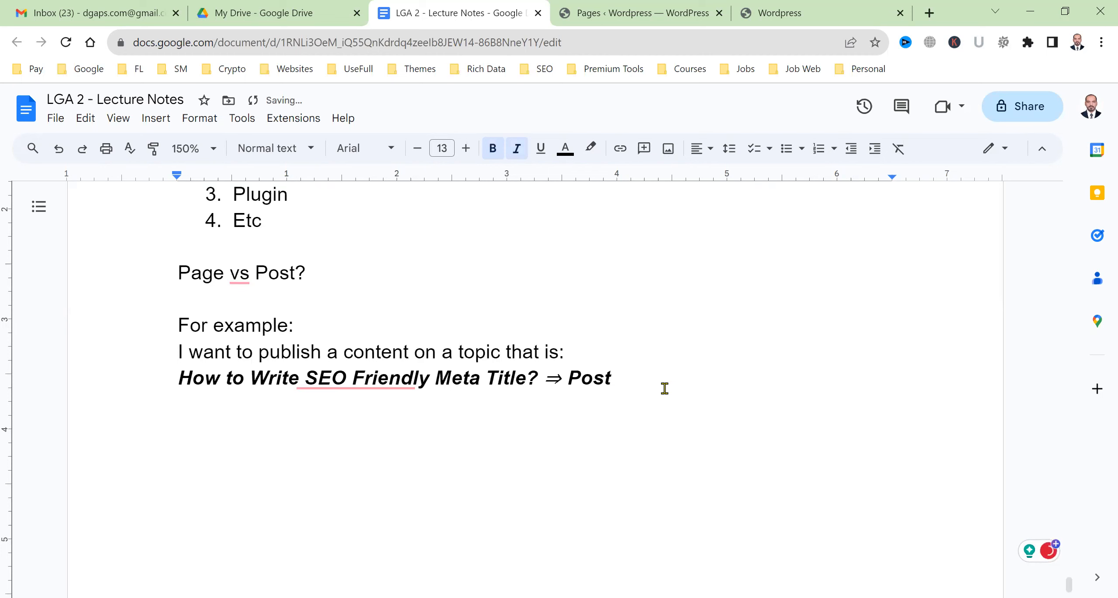
# Glance at the WordPress Pages list and site front page, then return to the notes
pyautogui.click(629, 12)
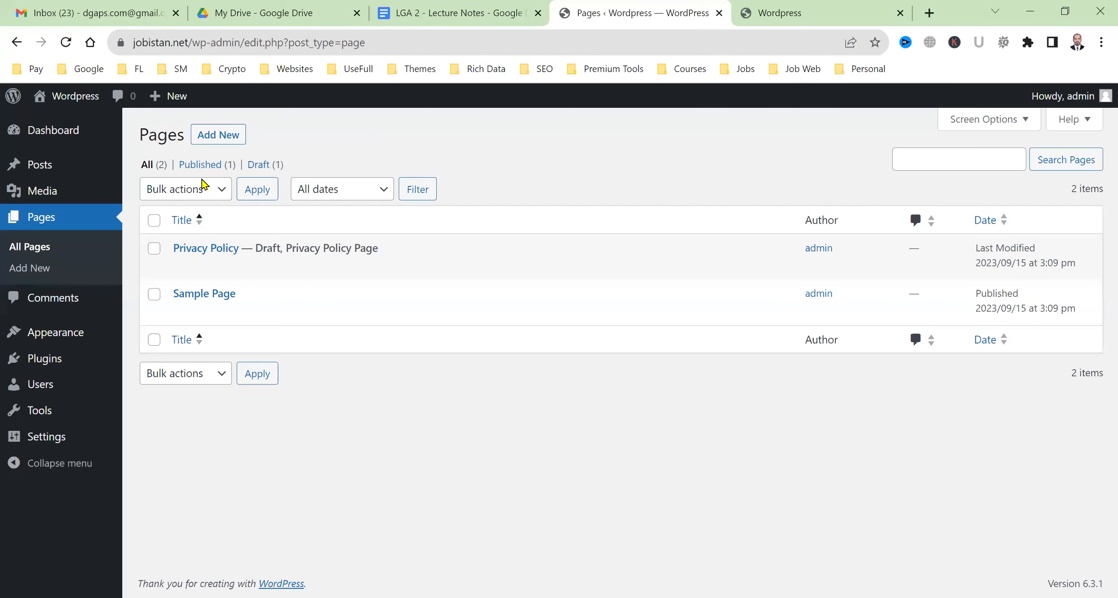
pyautogui.click(750, 6)
pyautogui.click(516, 9)
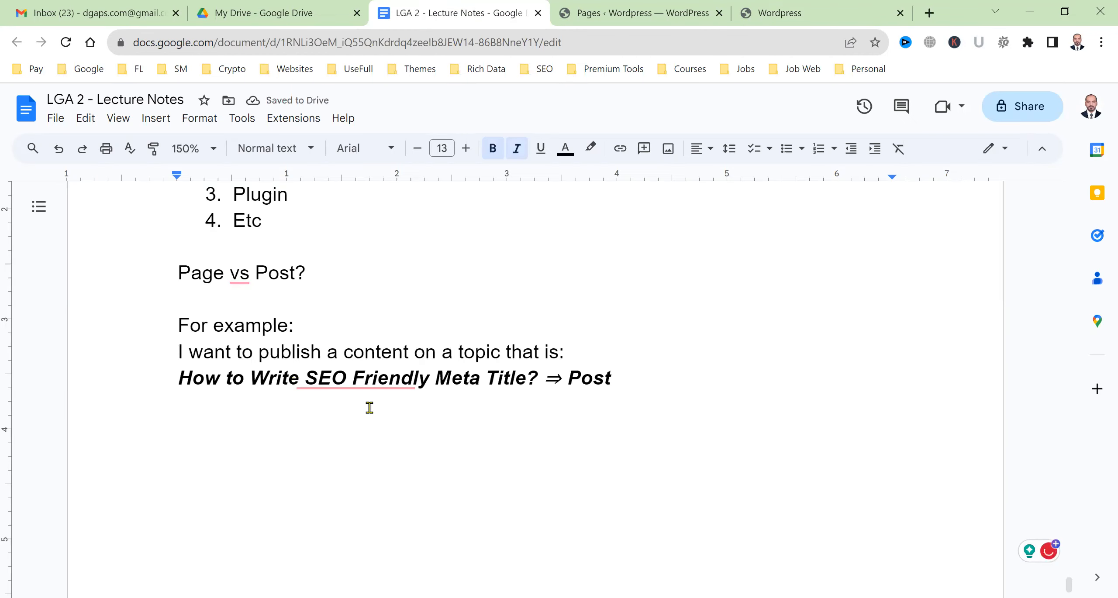
# Add a plain-text line 'I want to write privacy policy for my website: => Page'
pyautogui.press('Return')
pyautogui.press('Return')
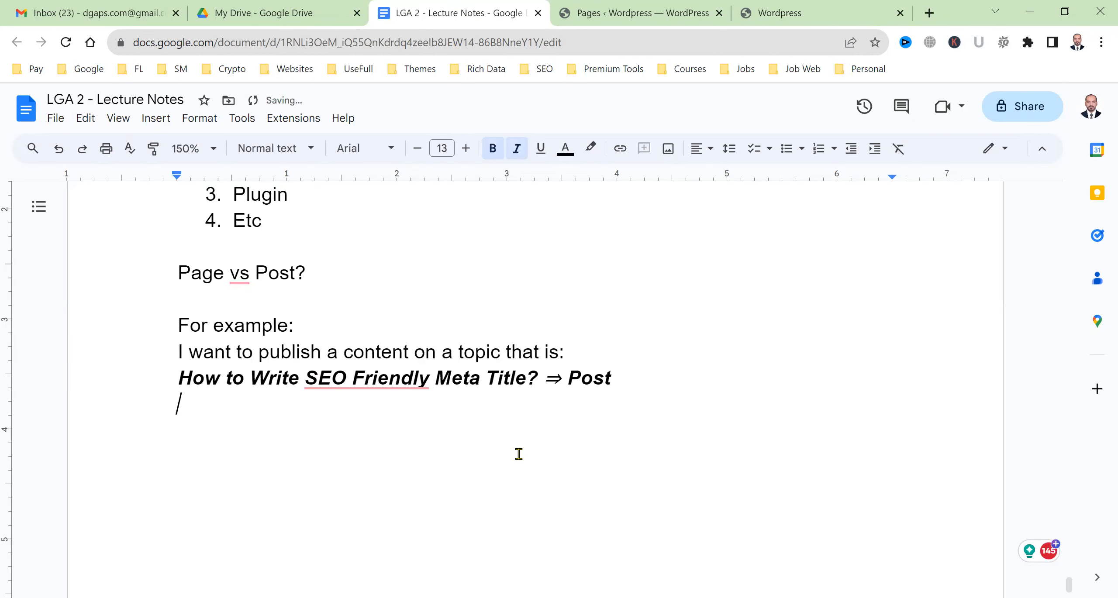
pyautogui.press('BackSpace')
pyautogui.press('BackSpace')
pyautogui.hotkey('ctrl', 'b')
pyautogui.hotkey('ctrl', 'i')
pyautogui.press('Return')
pyautogui.press('Return')
pyautogui.write('I want to write')
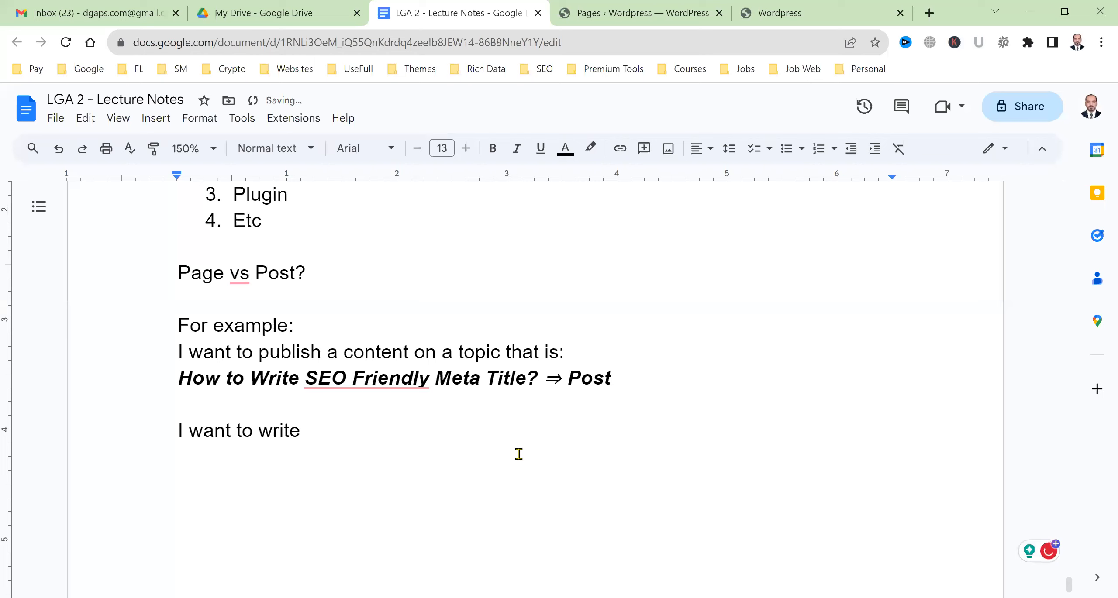
pyautogui.press('BackSpace')
pyautogui.press('BackSpace')
pyautogui.press('BackSpace')
pyautogui.press('BackSpace')
pyautogui.press('BackSpace')
pyautogui.press('BackSpace')
pyautogui.press('BackSpace')
pyautogui.write('write p')
pyautogui.press('BackSpace')
pyautogui.write('priv')
pyautogui.write('acy policy f')
pyautogui.write('or my website')
pyautogui.write(': => ')
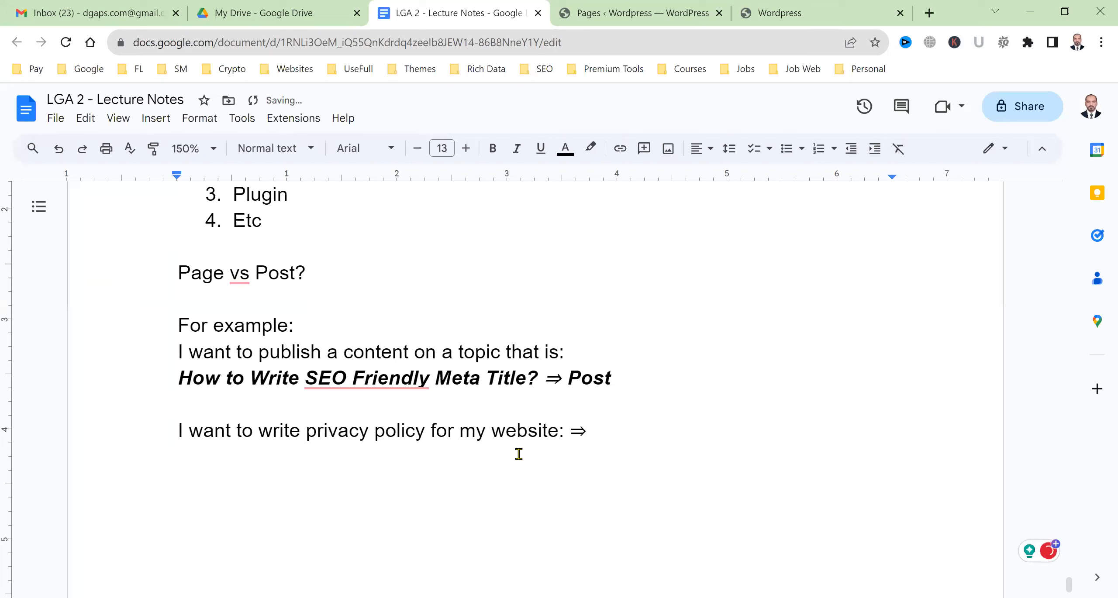
pyautogui.write('Page')
pyautogui.press('Return')
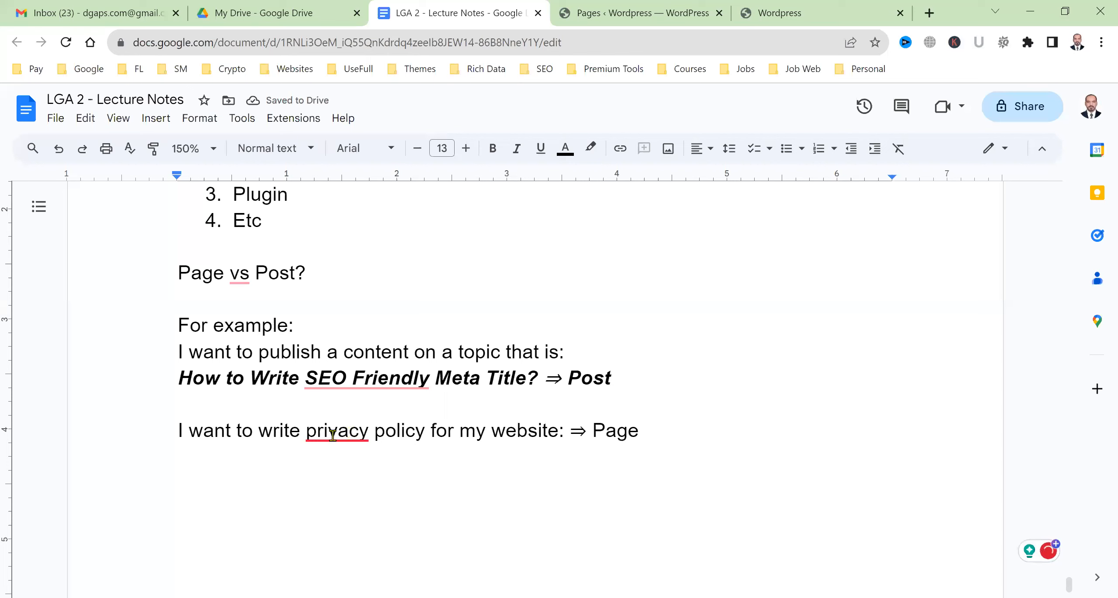
# Accept Grammarly's fix inserting 'a' before 'privacy', then switch to the WordPress Pages tab
pyautogui.moveTo(332, 436)
pyautogui.click(369, 480)
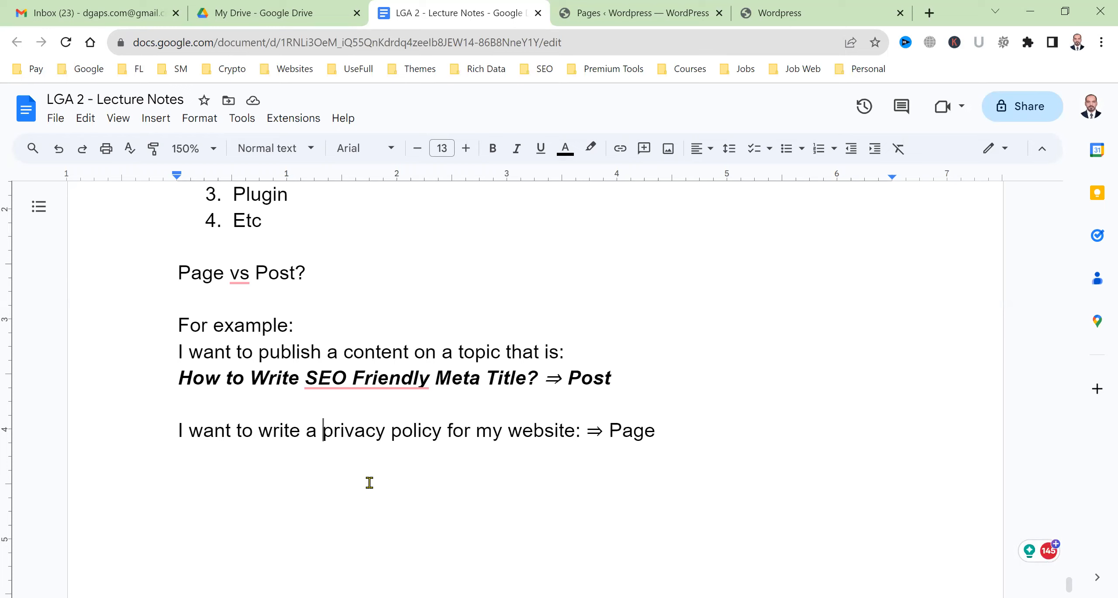
pyautogui.click(370, 482)
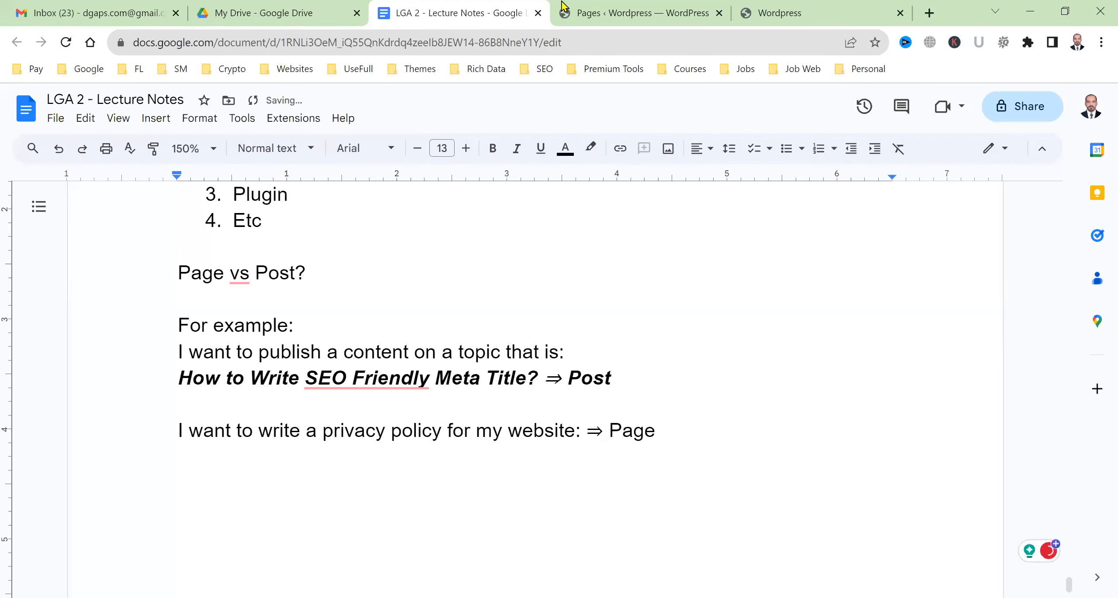
pyautogui.click(646, 10)
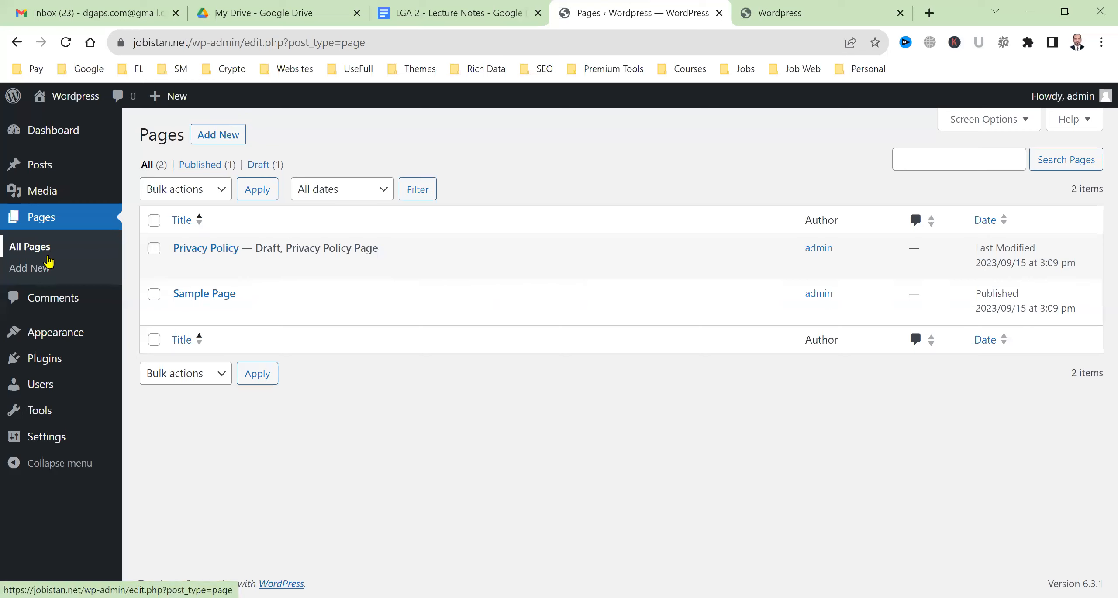
# Review the single sample comment on Hello world! in Comments, then go to the installed Themes page
pyautogui.click(46, 309)
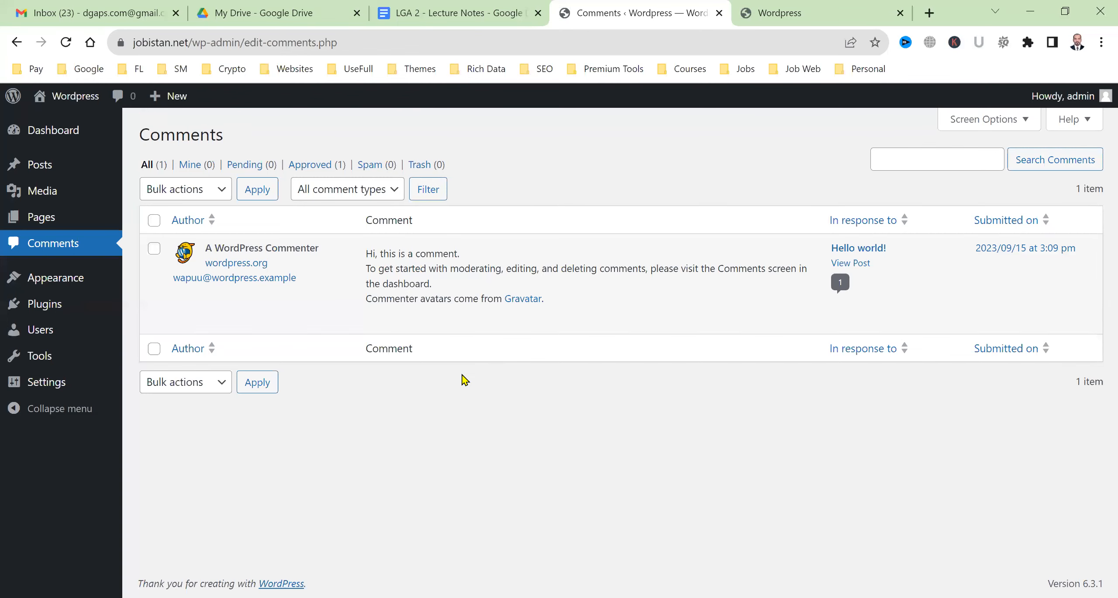
pyautogui.scroll(2, 465, 380)
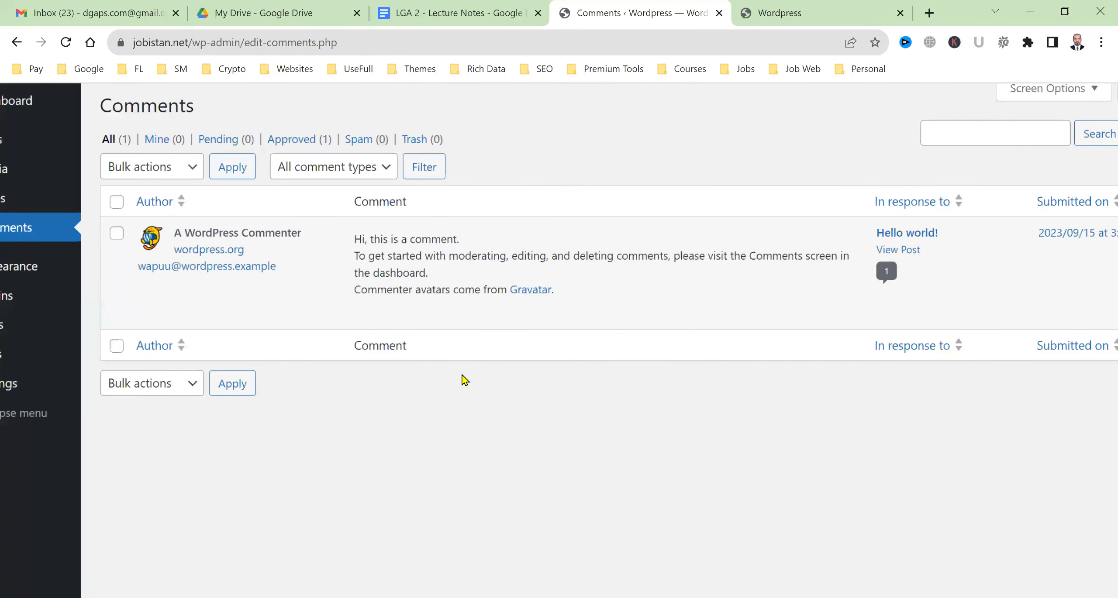
pyautogui.scroll(-2, 465, 380)
pyautogui.scroll(2, 465, 380)
pyautogui.moveTo(380, 312)
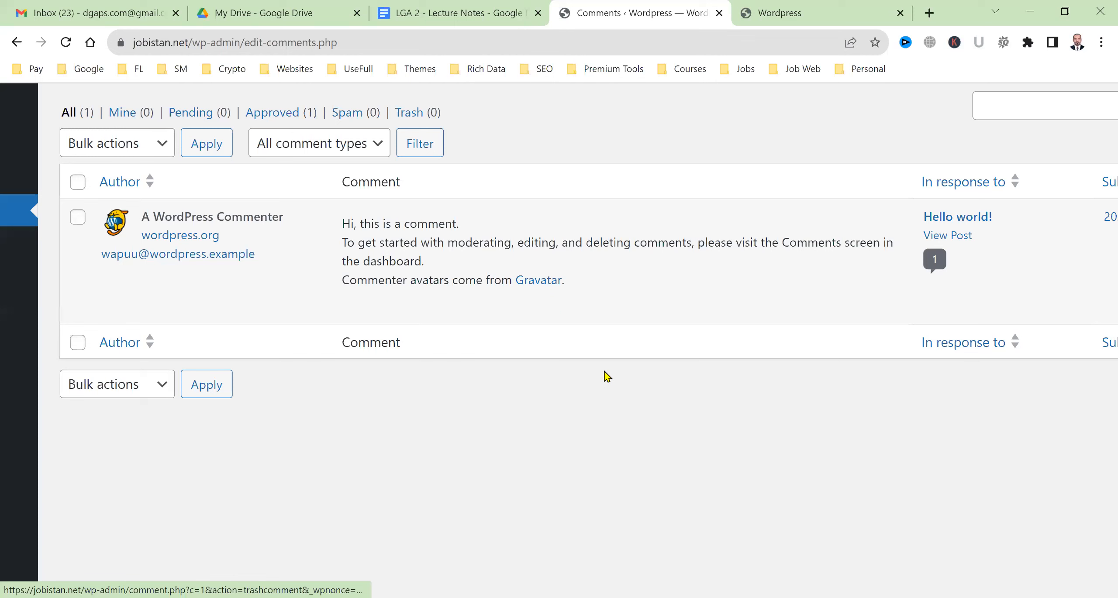
pyautogui.scroll(-3, 604, 371)
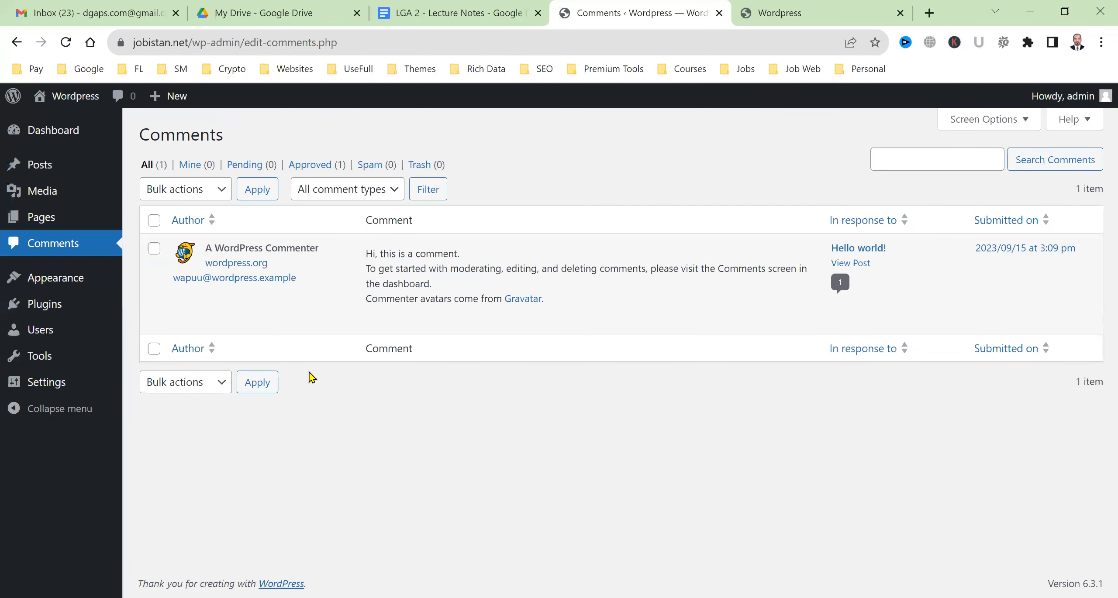
pyautogui.click(53, 289)
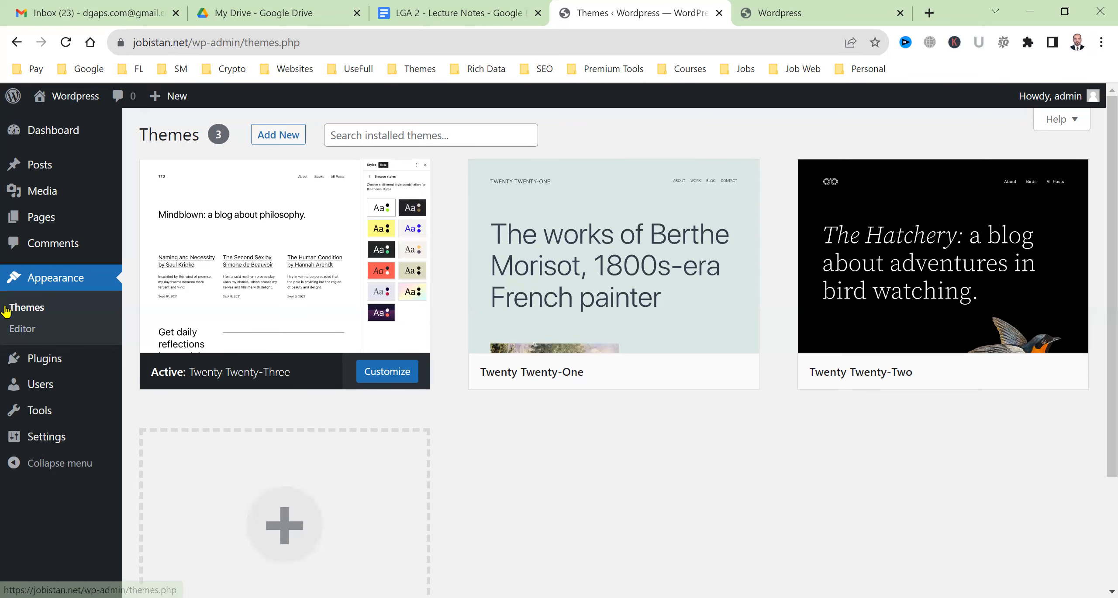
# Activate Twenty Twenty-One and check it on the reloaded live site
pyautogui.click(813, 7)
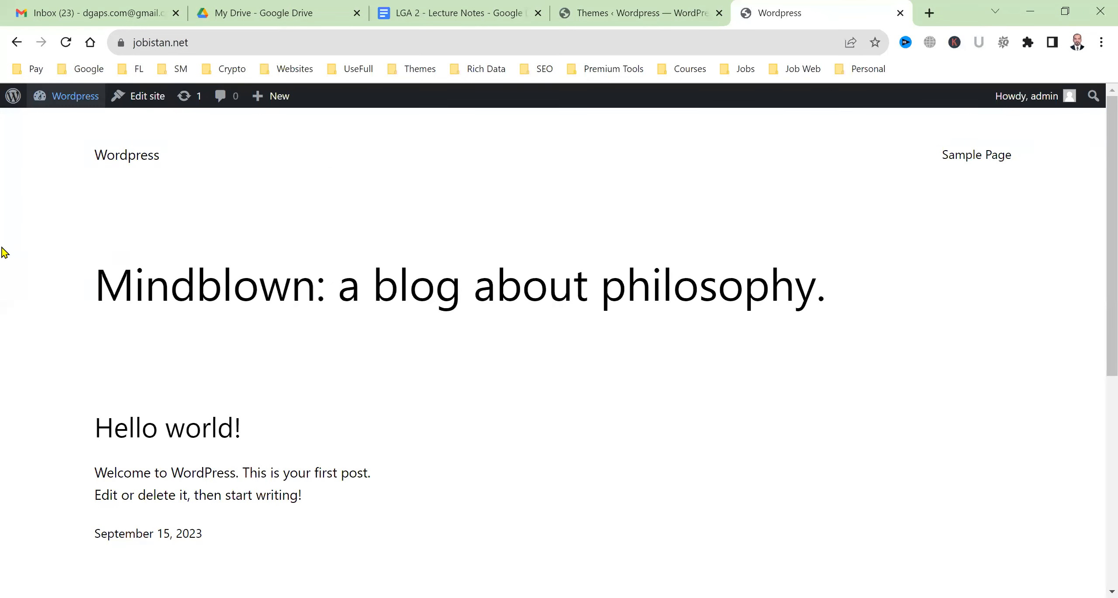
pyautogui.scroll(-6, 751, 383)
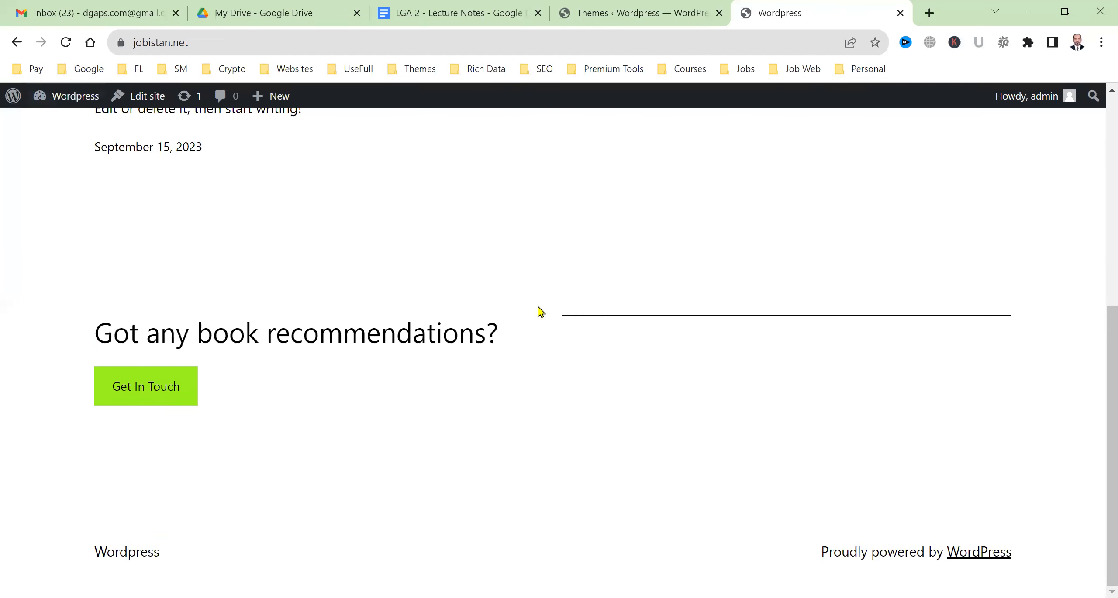
pyautogui.scroll(8, 537, 389)
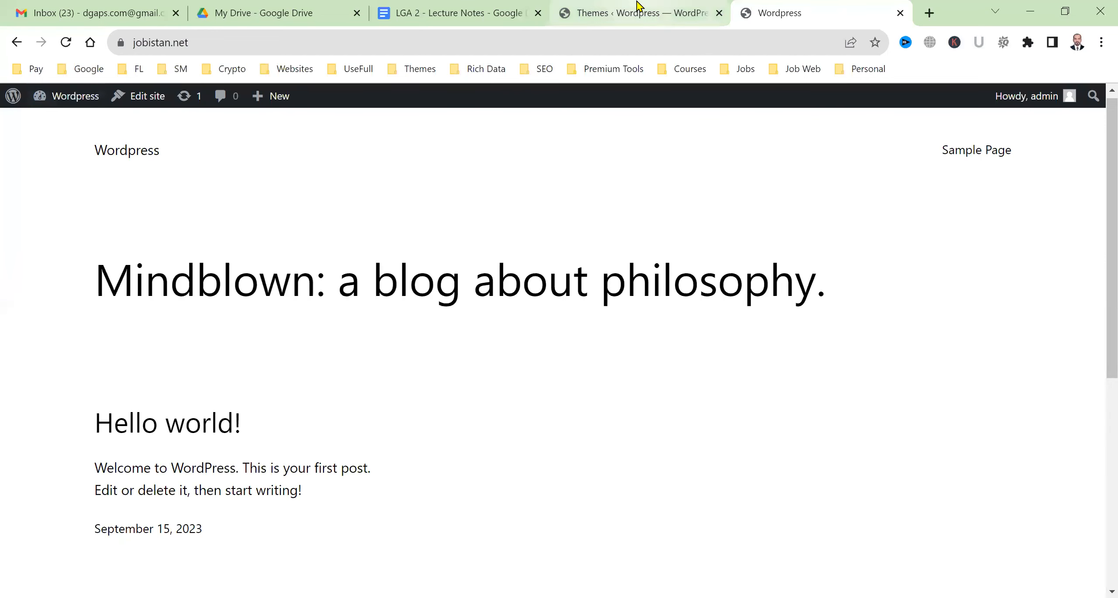
pyautogui.click(676, 6)
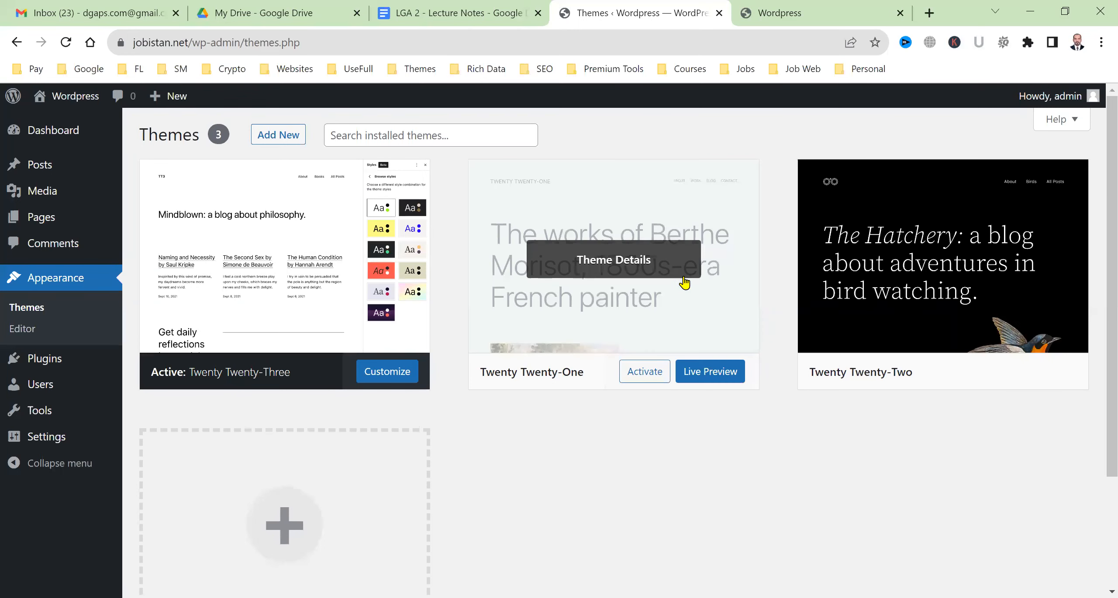
pyautogui.click(632, 323)
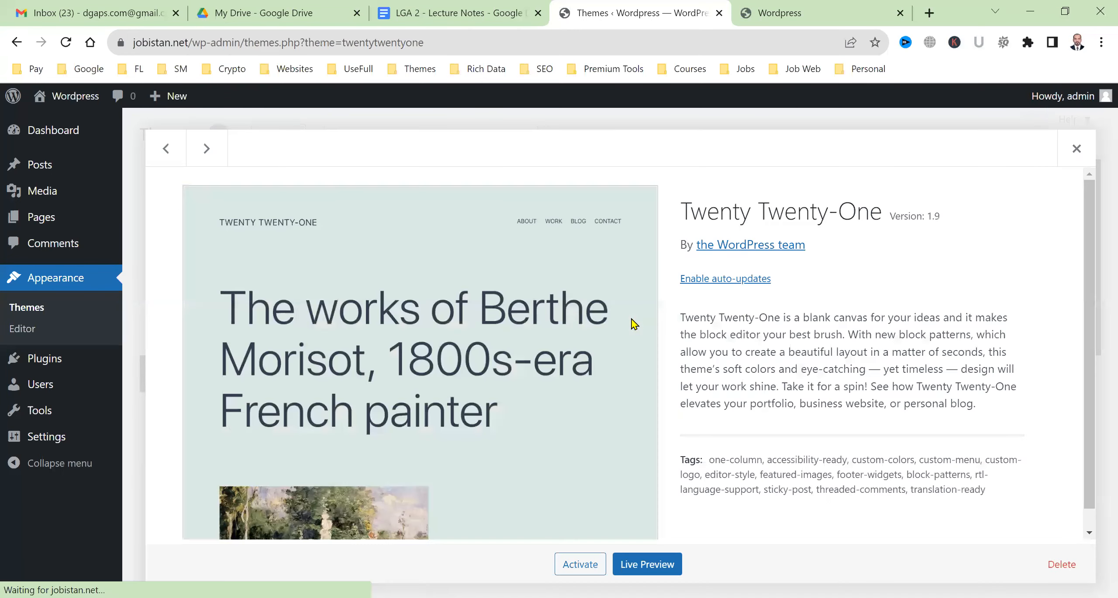
pyautogui.click(598, 563)
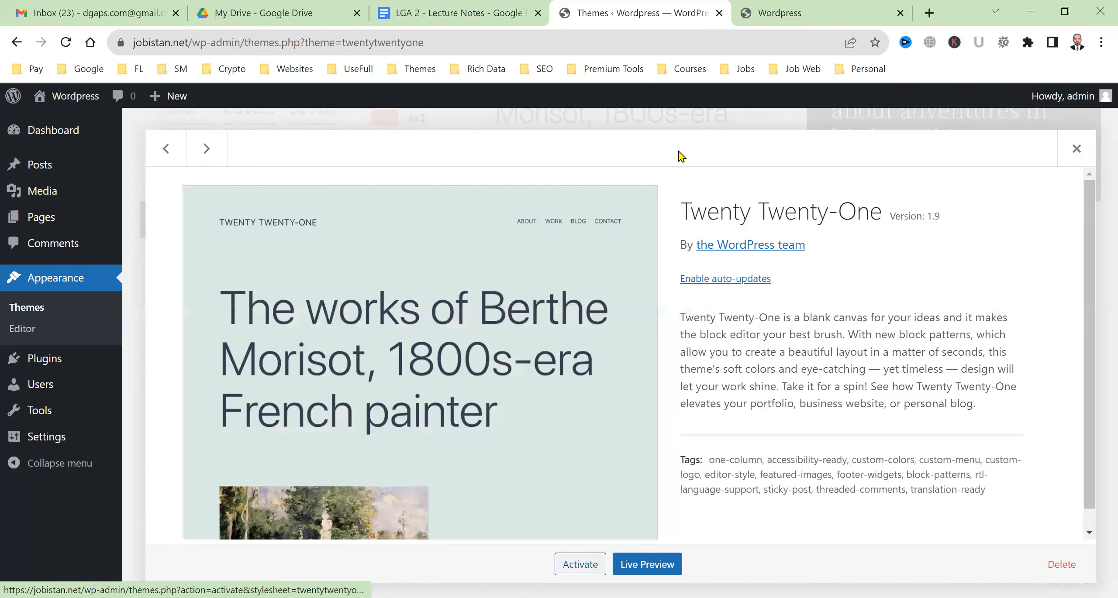
pyautogui.click(789, 11)
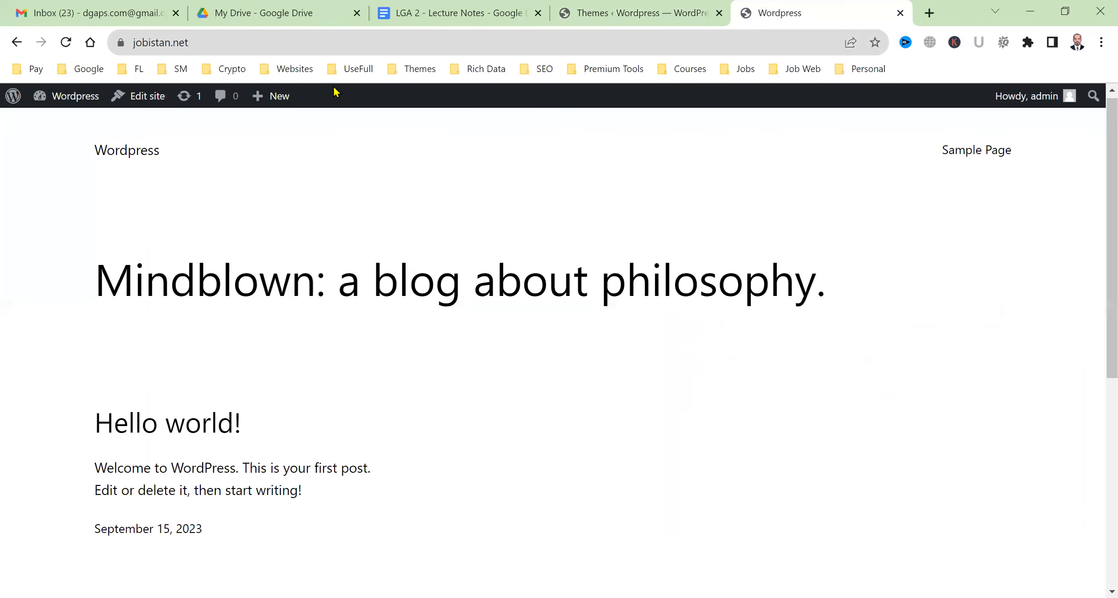
pyautogui.click(65, 42)
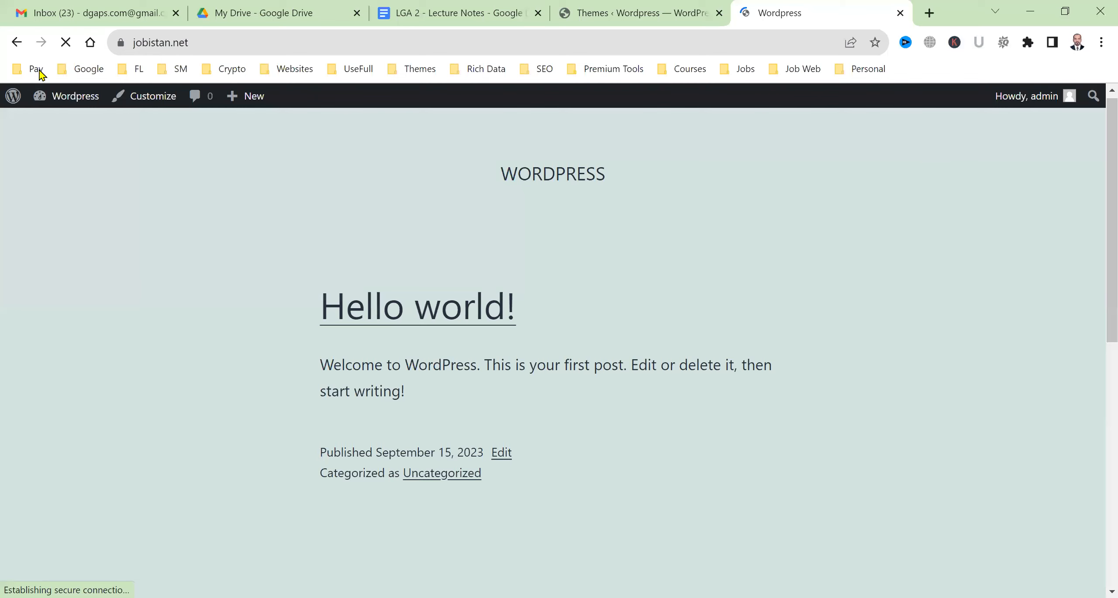
pyautogui.scroll(-4, 454, 514)
pyautogui.scroll(-5, 452, 524)
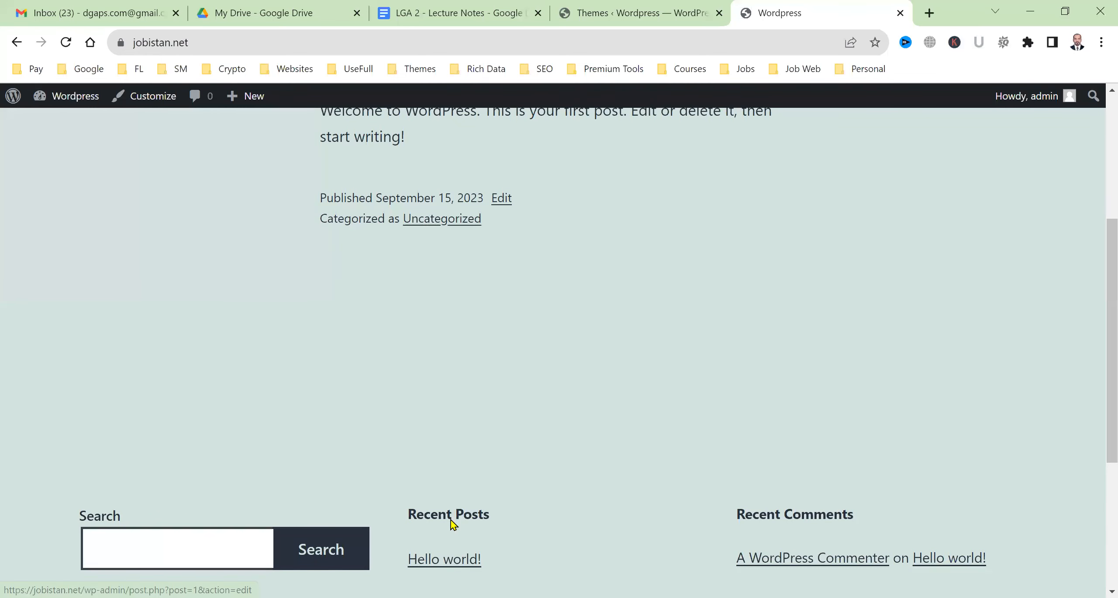
pyautogui.scroll(10, 451, 524)
# Activate Twenty Twenty-Two, confirm it on the reloaded site, and go to Add Themes
pyautogui.click(645, 8)
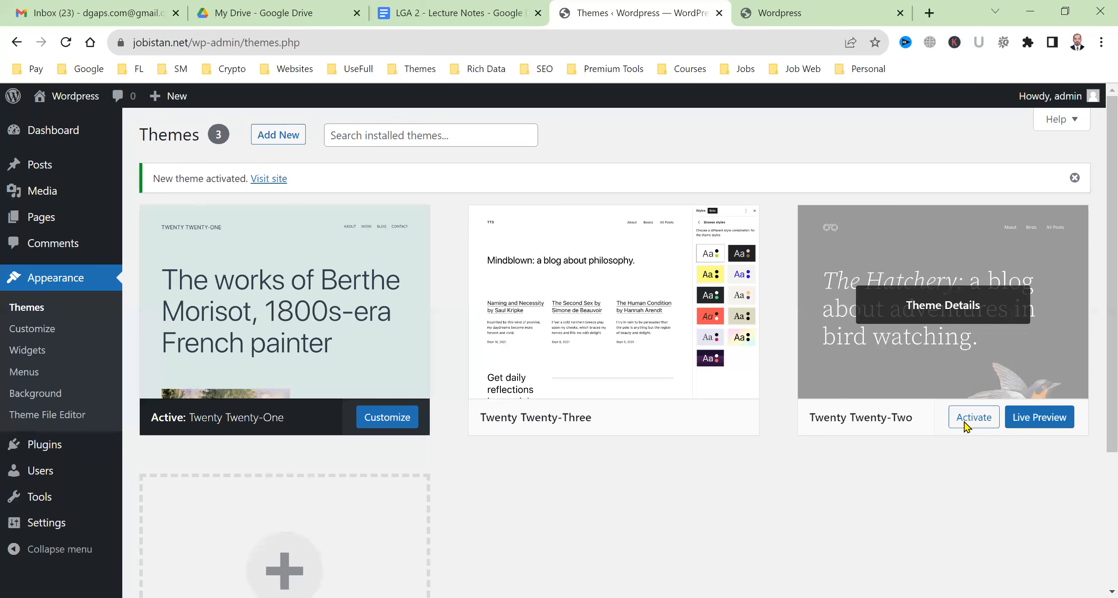
pyautogui.click(965, 419)
pyautogui.click(803, 8)
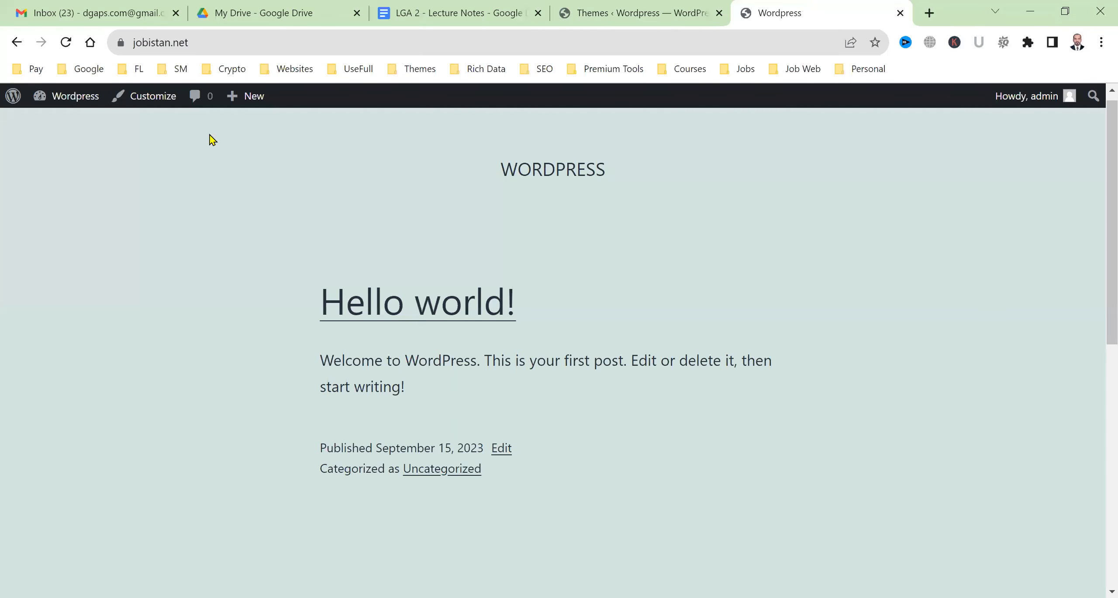
pyautogui.click(66, 43)
pyautogui.scroll(-5, 270, 427)
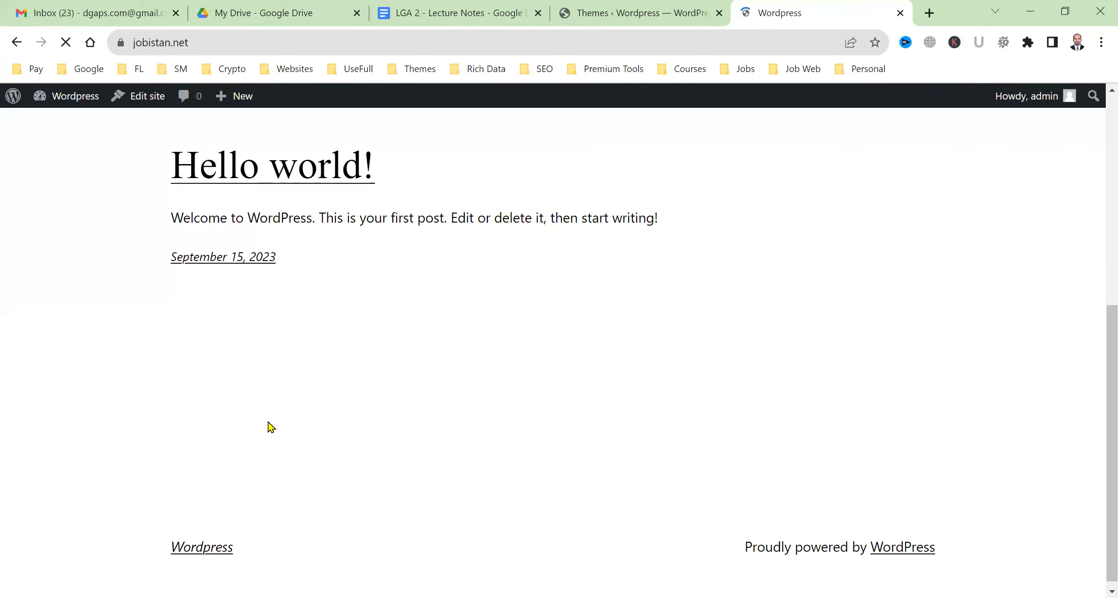
pyautogui.click(670, 6)
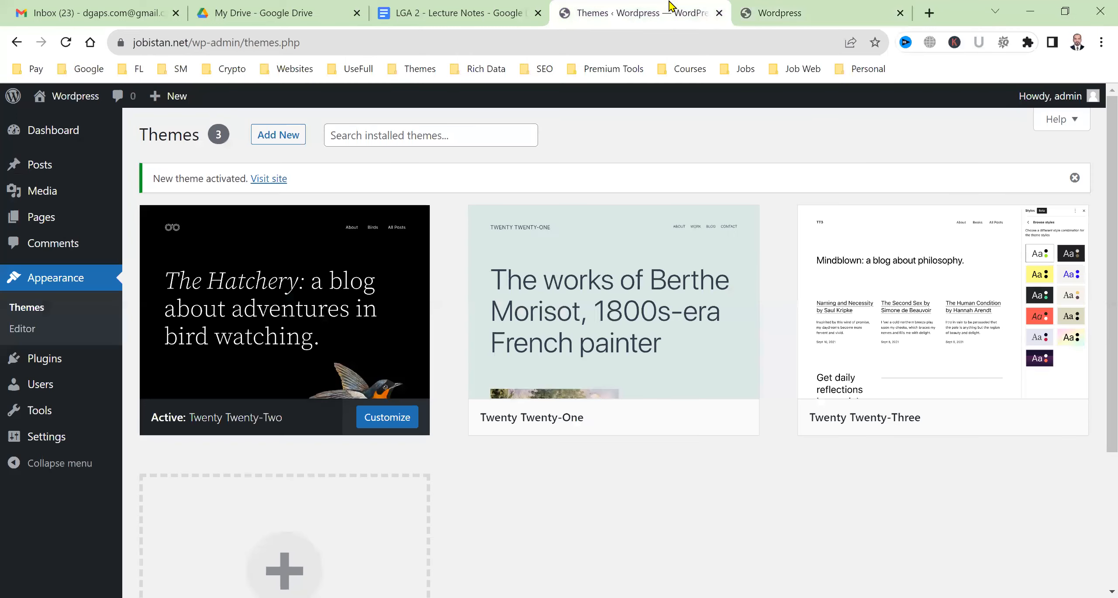
pyautogui.scroll(-5, 464, 437)
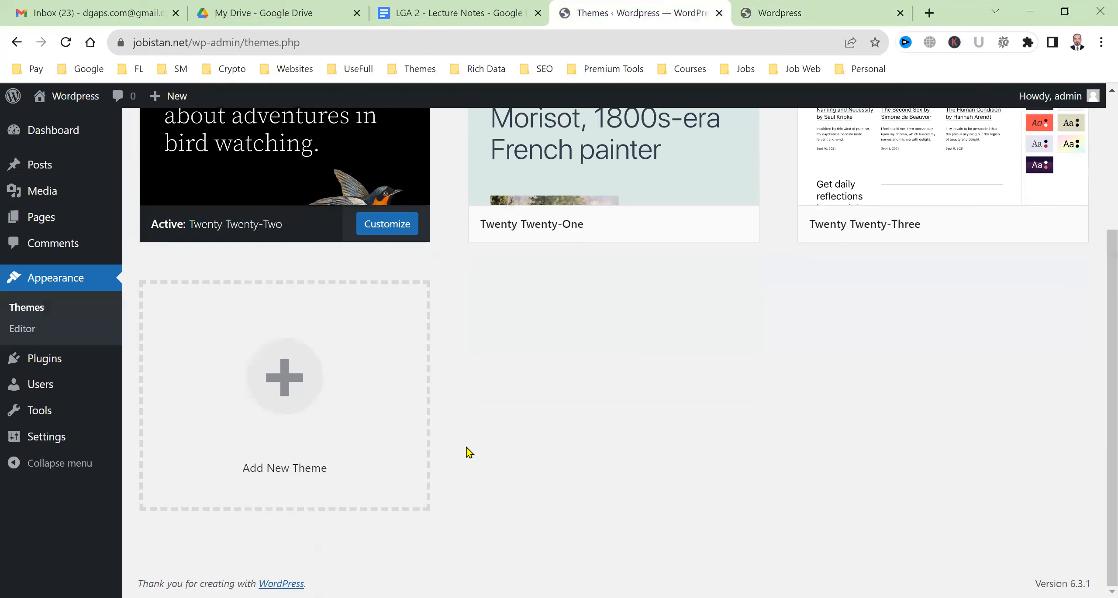
pyautogui.click(307, 401)
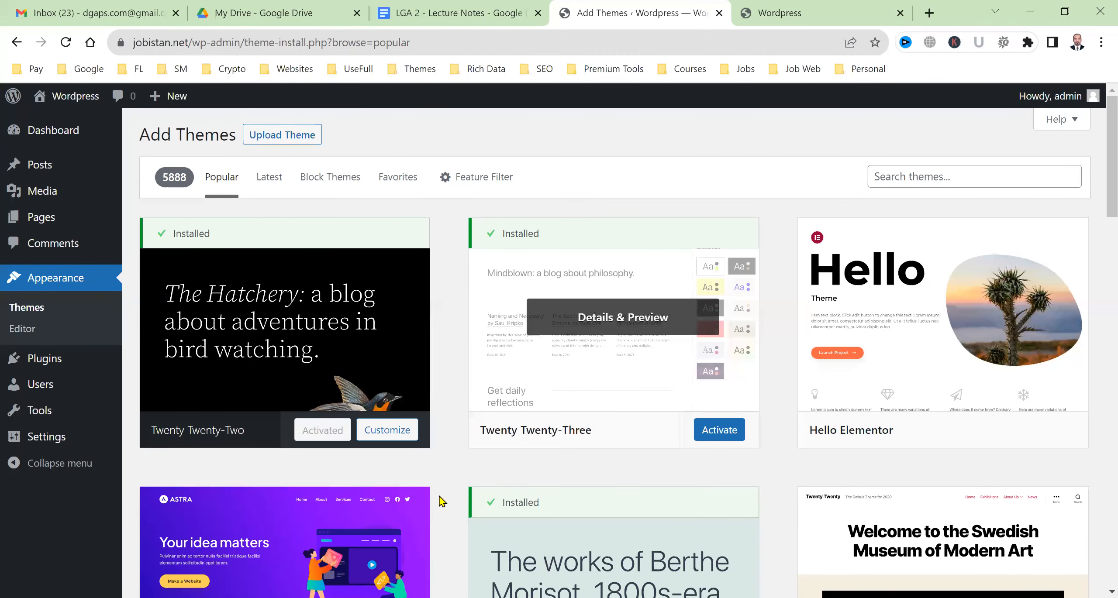
# Find Newsmatic among the popular themes and install it
pyautogui.scroll(-15, 442, 502)
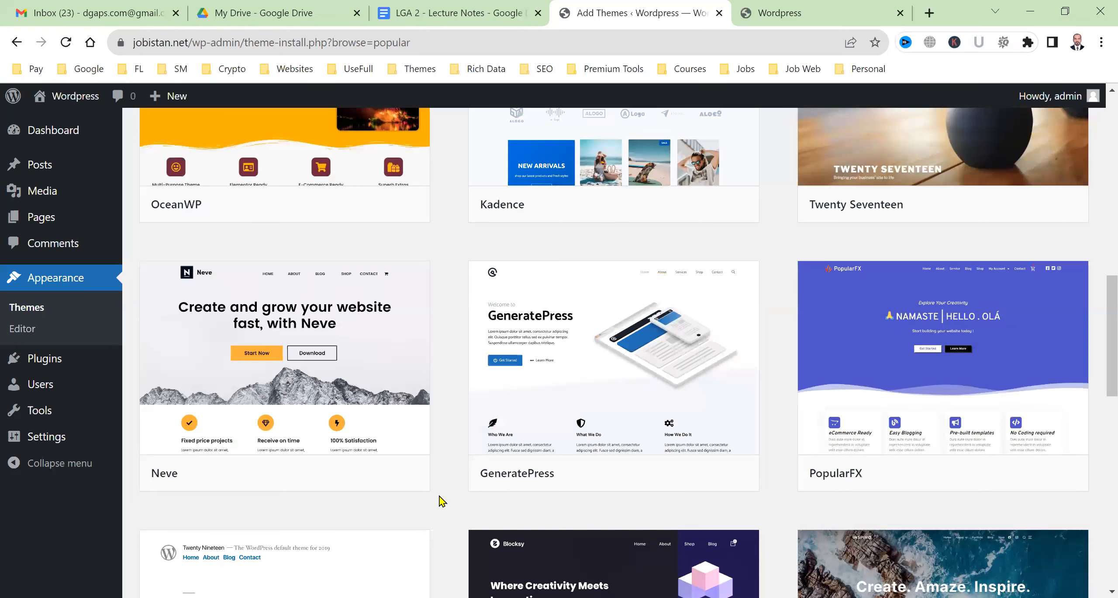
pyautogui.scroll(-10, 487, 502)
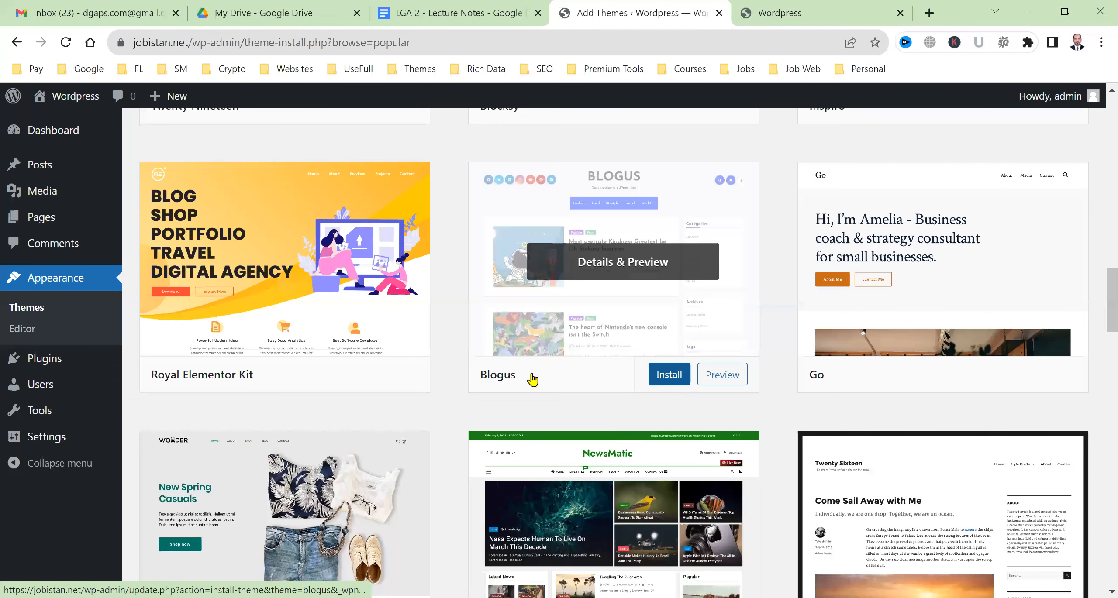
pyautogui.scroll(-3, 531, 380)
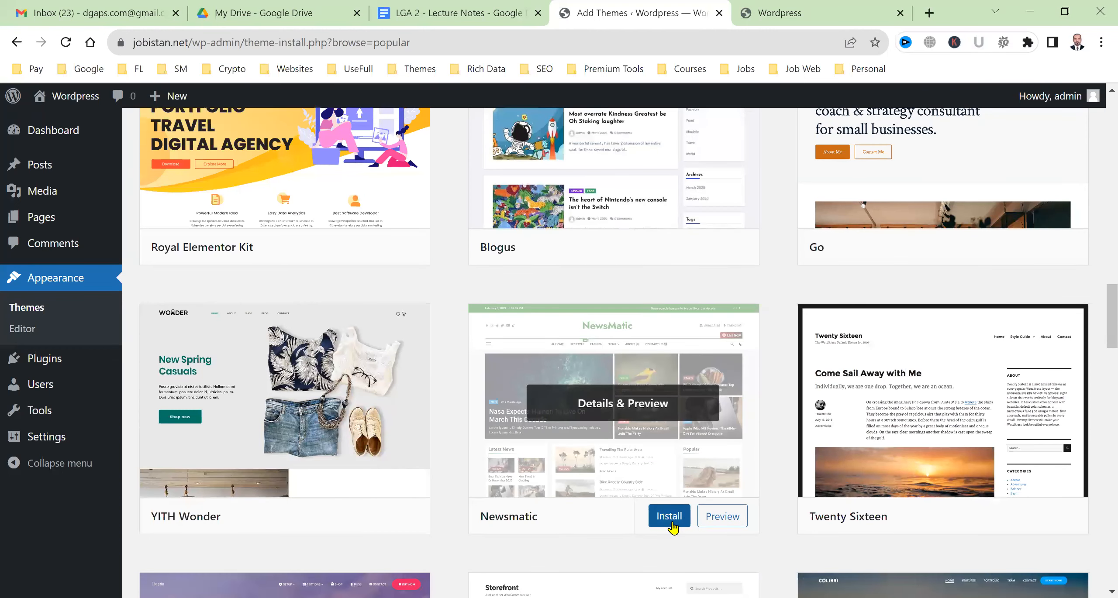
pyautogui.click(643, 454)
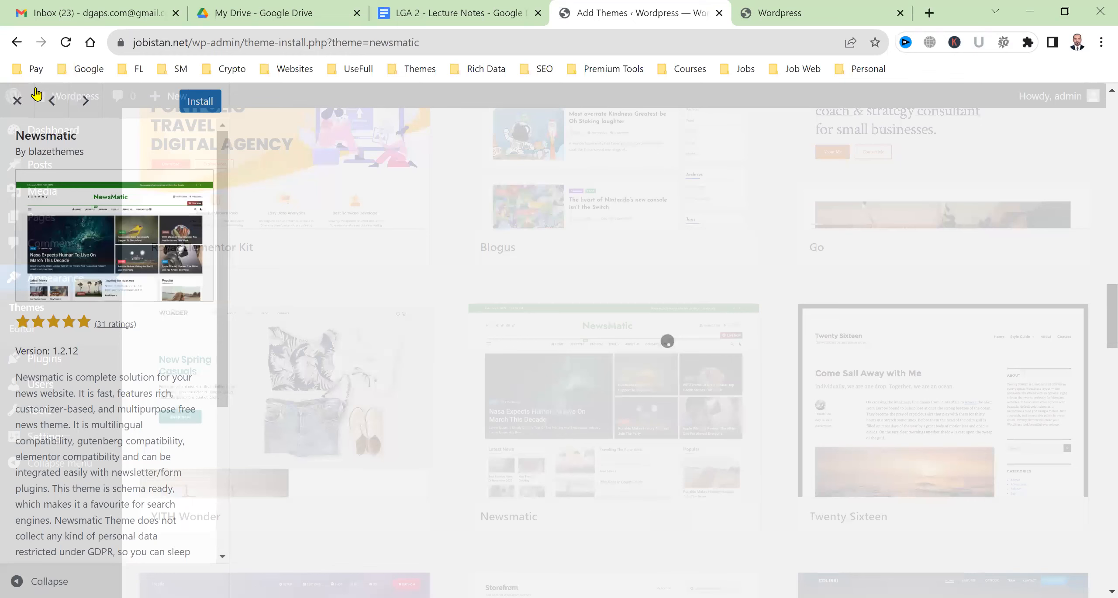
pyautogui.click(648, 516)
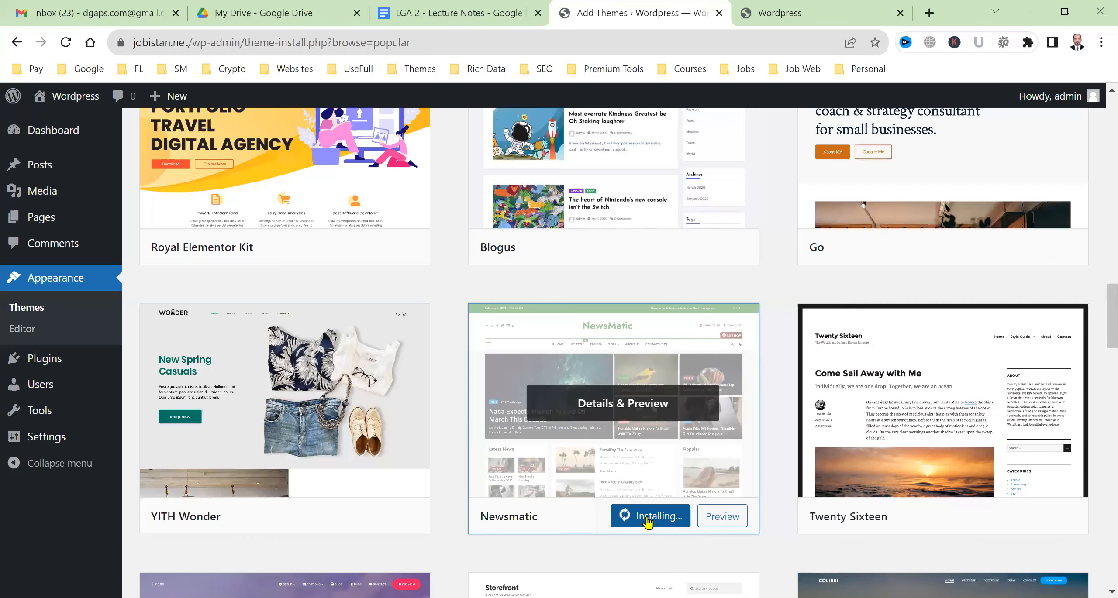
# Preview the Newsmatic theme, then return to the installed themes page
pyautogui.click(721, 520)
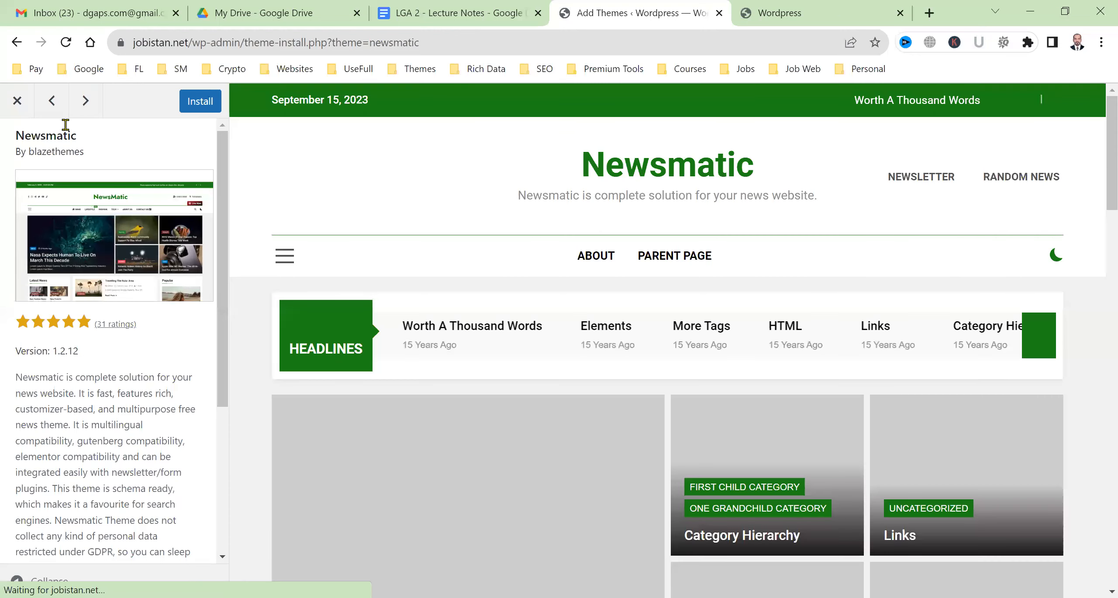
pyautogui.click(86, 109)
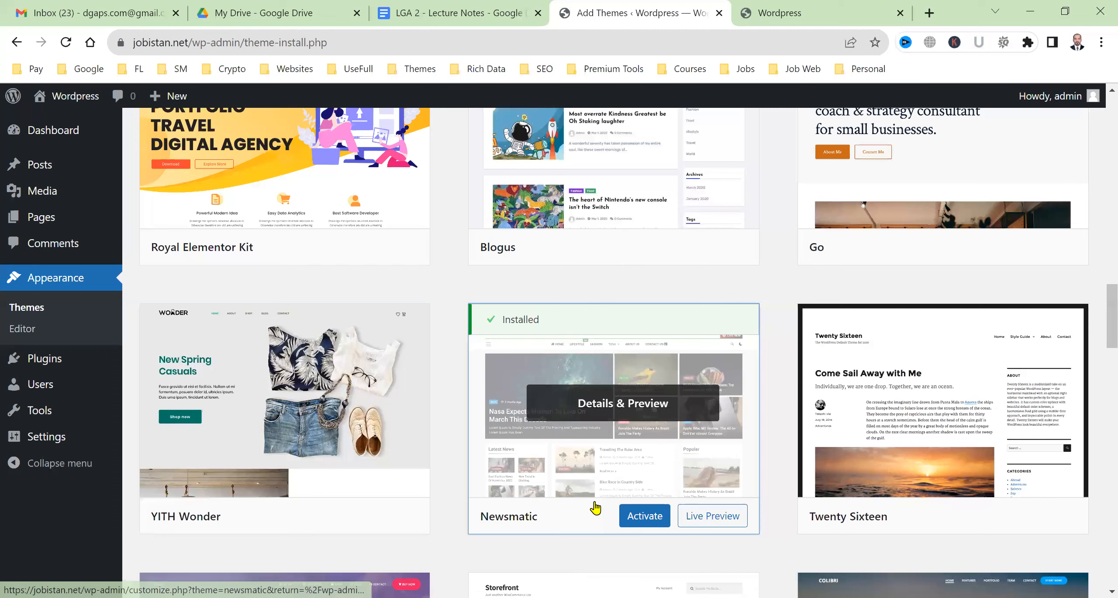
pyautogui.click(42, 316)
pyautogui.scroll(10, 372, 414)
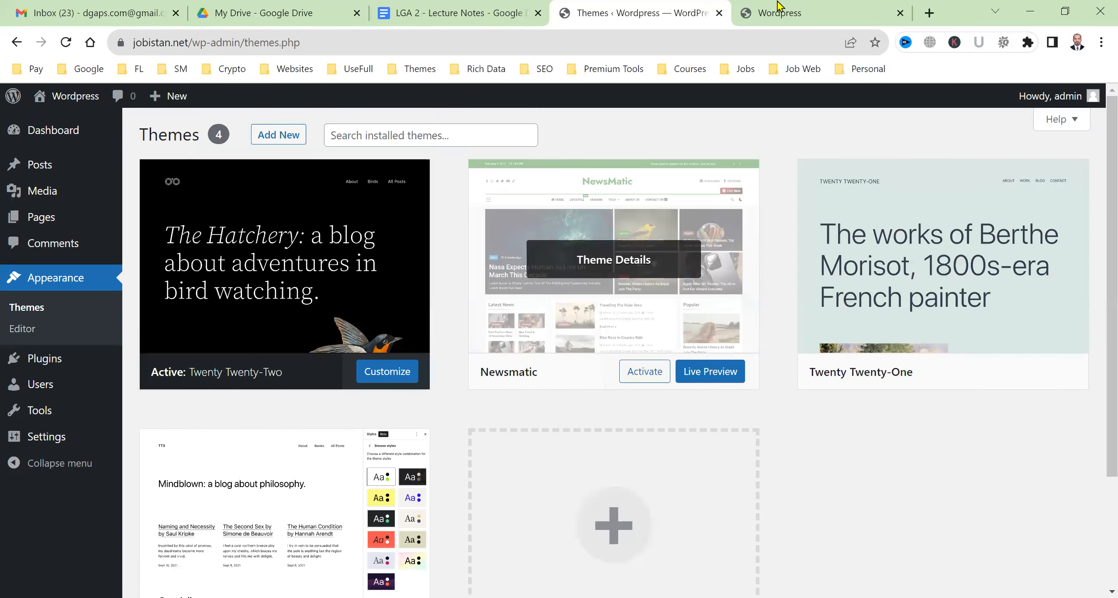
# Reload the live jobistan.net site and review the Themes page with Newsmatic active
pyautogui.click(779, 4)
pyautogui.click(67, 42)
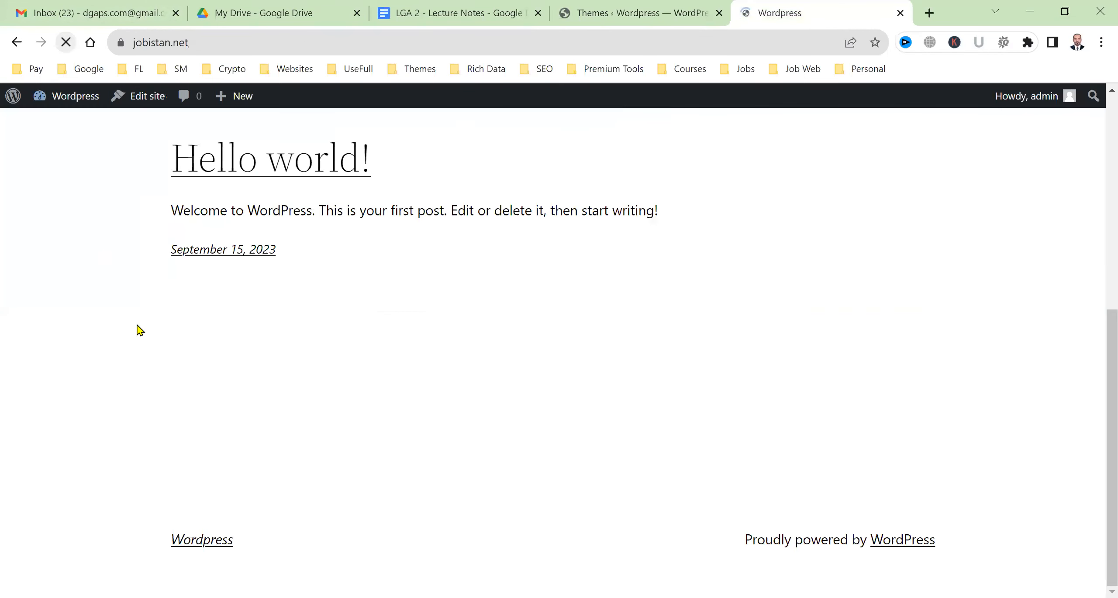
pyautogui.scroll(5, 548, 280)
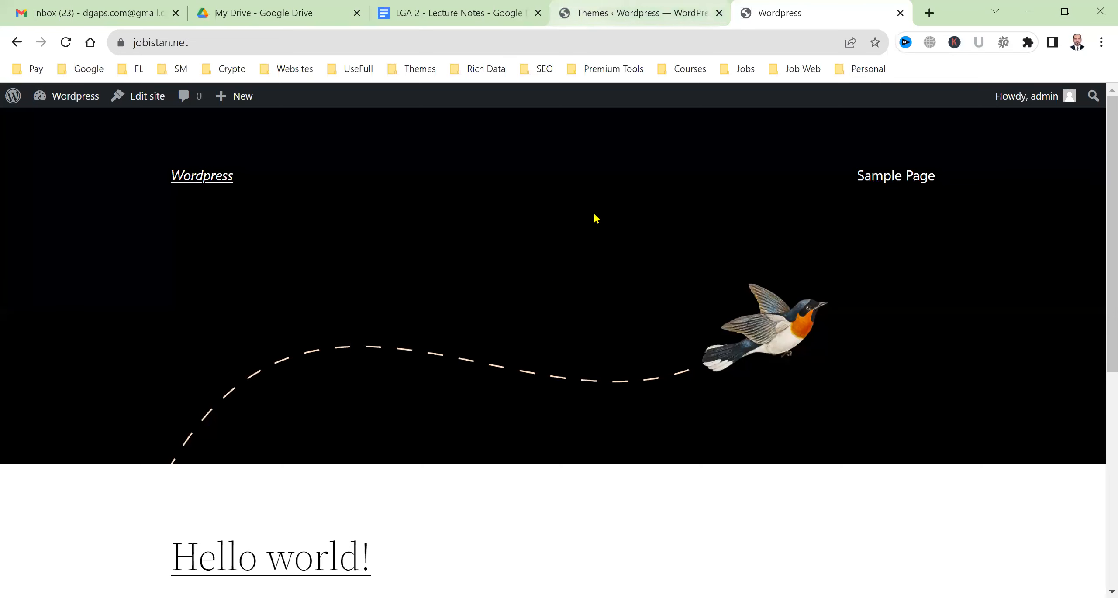
pyautogui.click(654, 5)
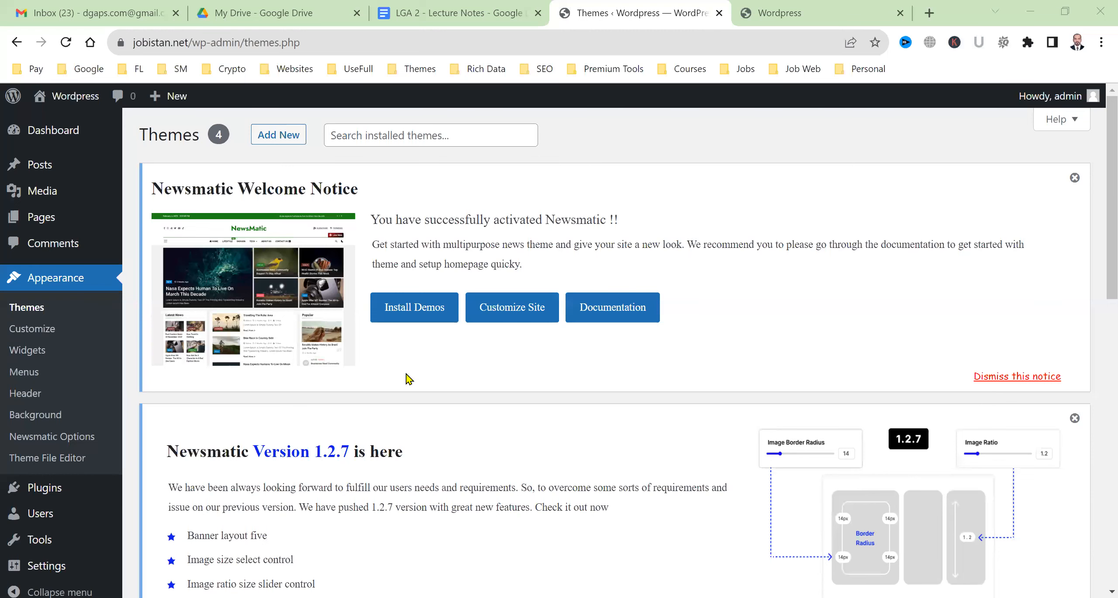
pyautogui.scroll(-6, 454, 402)
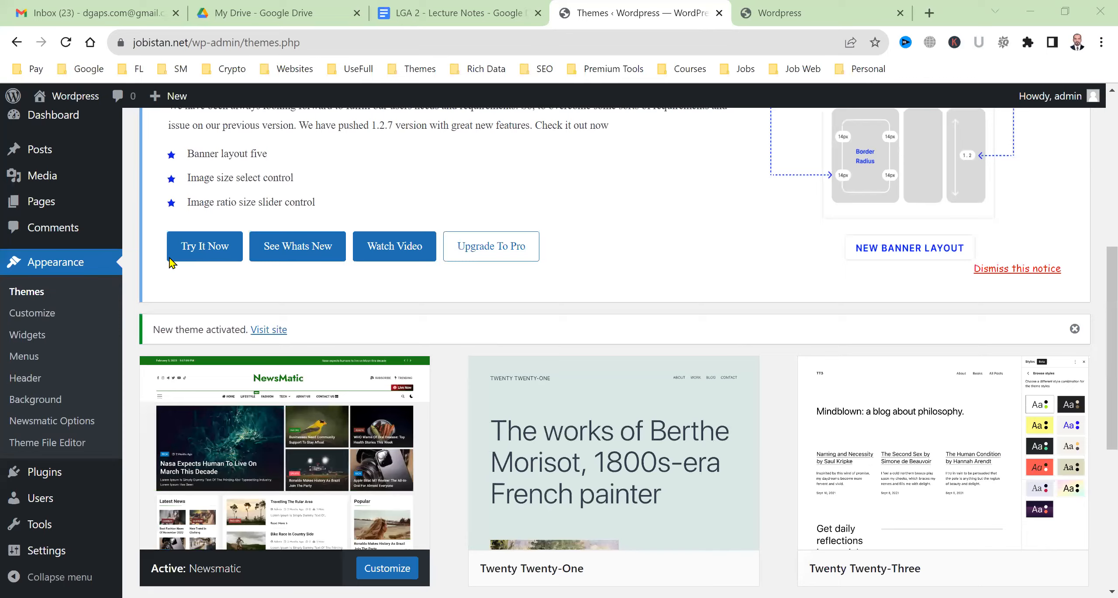
pyautogui.scroll(1, 345, 301)
pyautogui.scroll(5, 345, 300)
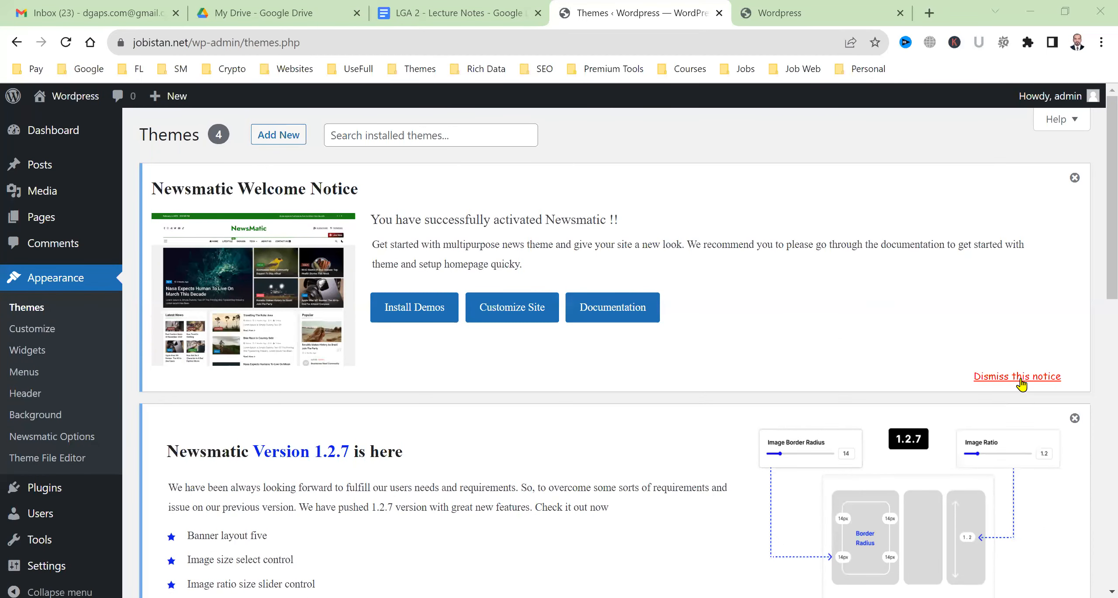
pyautogui.scroll(-10, 653, 371)
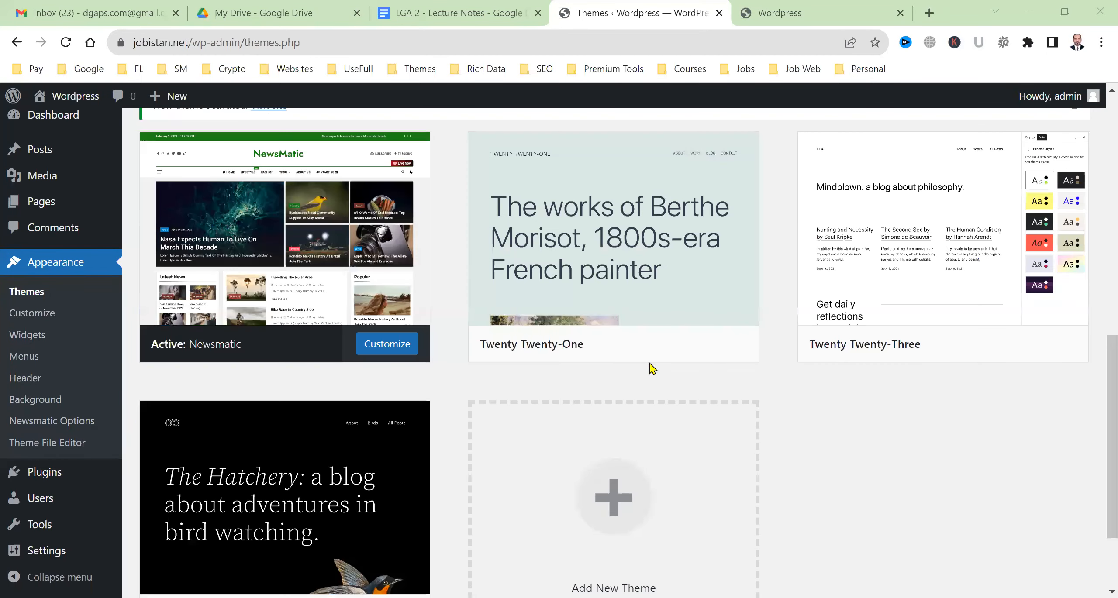
# Scroll through the live site's green Newsmatic news layout, then return to Themes
pyautogui.hotkey('ctrl', 'Tab')
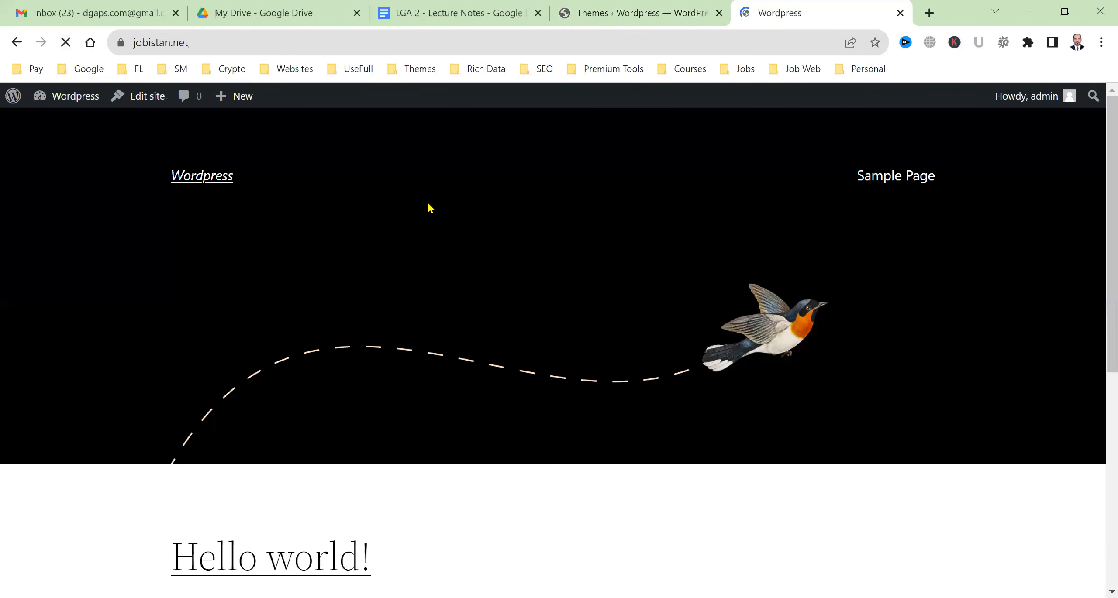
pyautogui.scroll(-15, 258, 337)
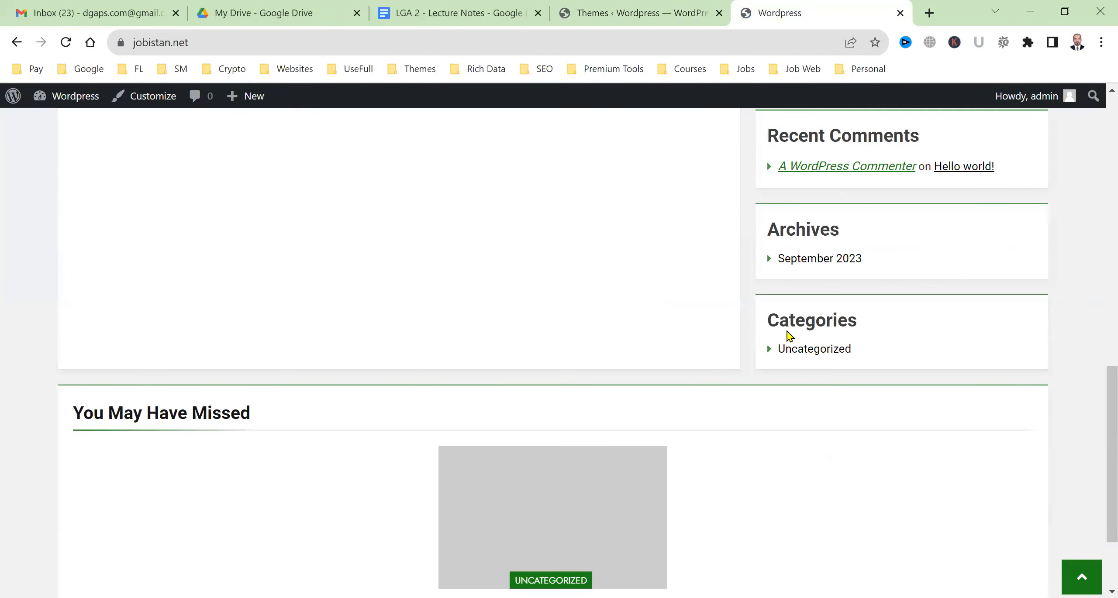
pyautogui.scroll(5, 345, 393)
pyautogui.scroll(7, 345, 394)
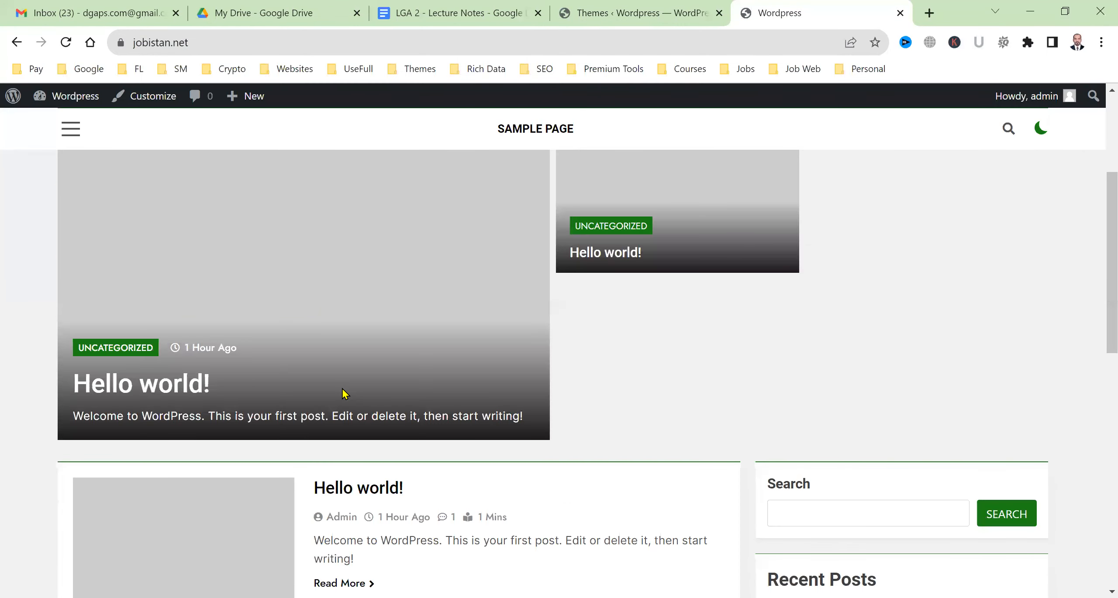
pyautogui.scroll(3, 345, 394)
pyautogui.click(634, 13)
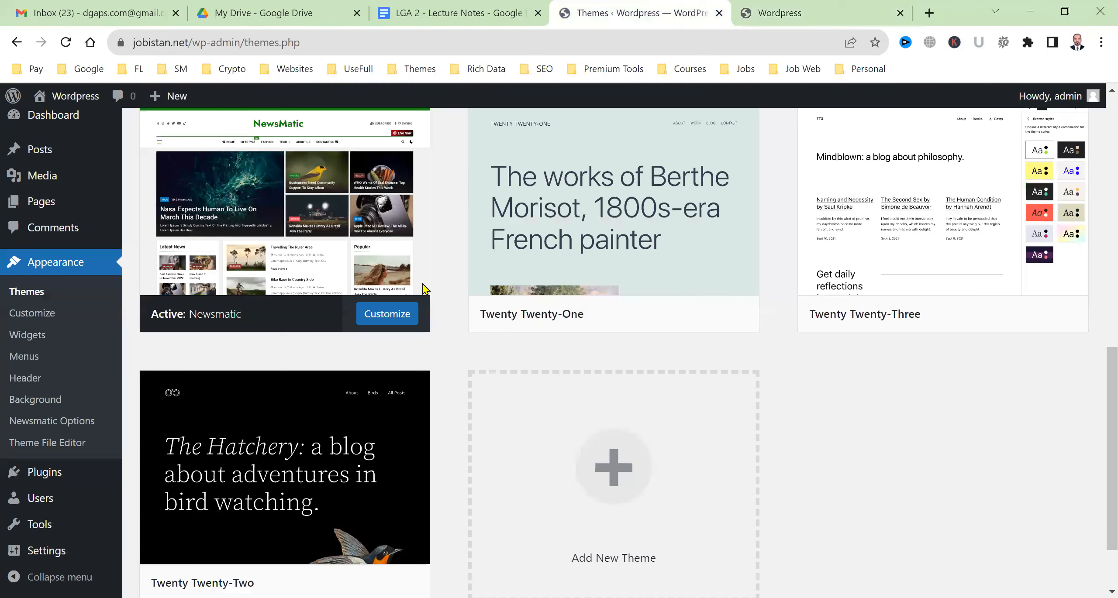
pyautogui.scroll(10, 463, 303)
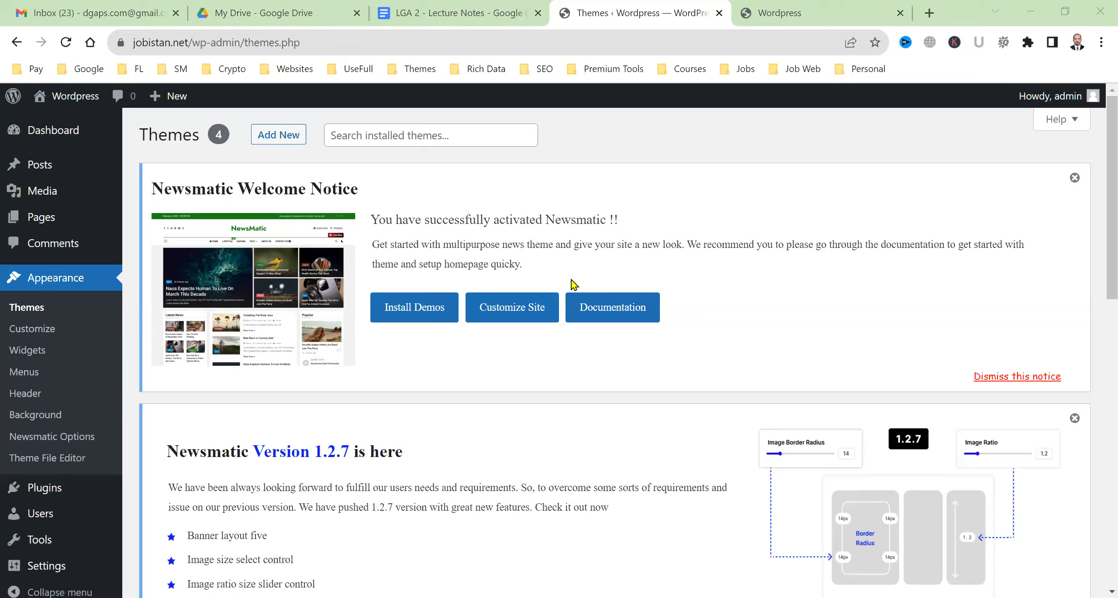
# Review the live site under Newsmatic, then reload the installed themes list
pyautogui.hotkey('ctrl', 'Tab')
pyautogui.scroll(-10, 537, 495)
pyautogui.scroll(10, 538, 494)
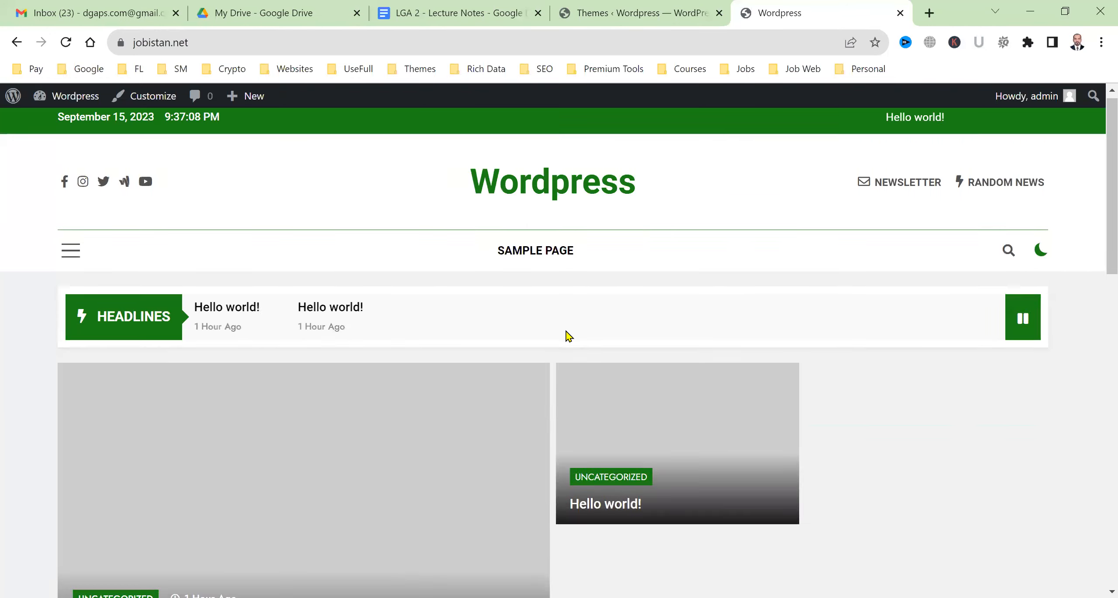
pyautogui.scroll(-5, 464, 478)
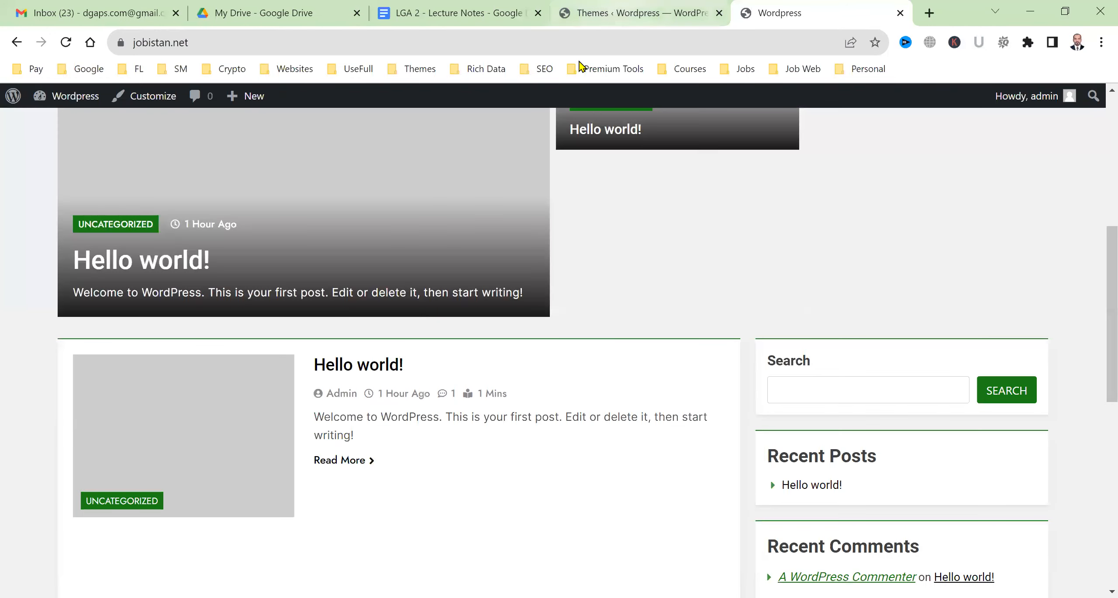
pyautogui.click(629, 11)
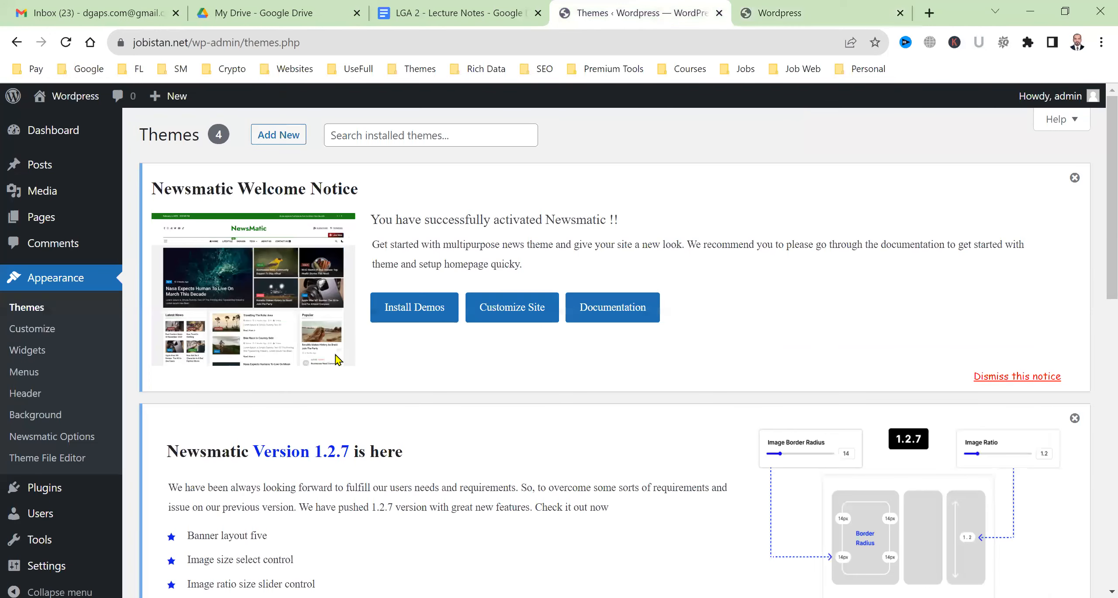
pyautogui.click(38, 308)
pyautogui.scroll(-7, 424, 407)
pyautogui.scroll(-3, 563, 364)
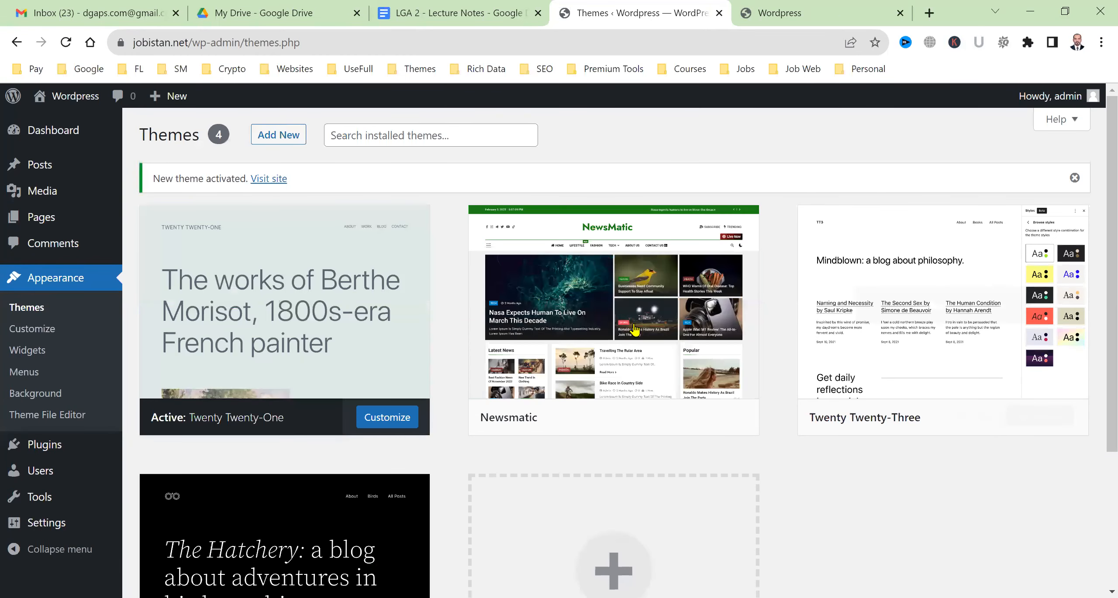
# Activate Twenty Twenty-One, confirm its plain layout on the live site, and open Plugins
pyautogui.moveTo(655, 404)
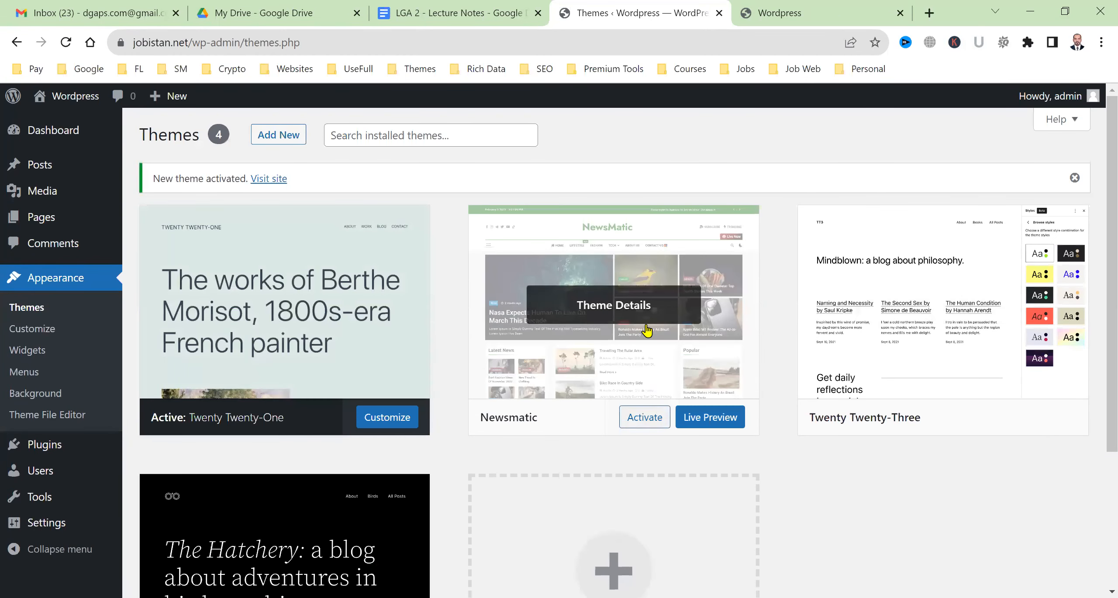
pyautogui.click(631, 417)
pyautogui.hotkey('ctrl', 'Tab')
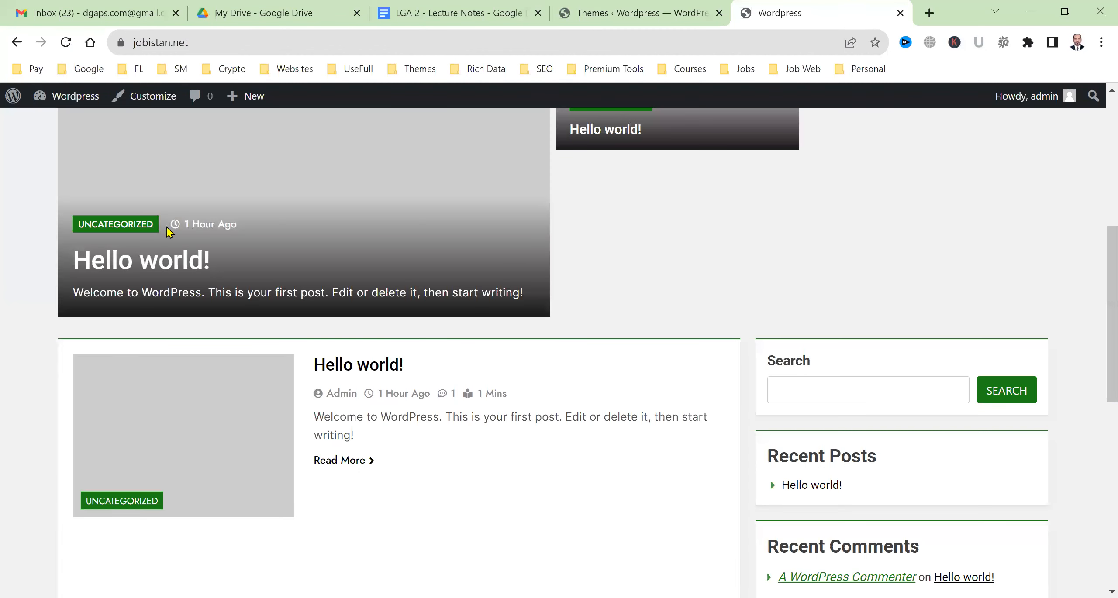
pyautogui.press('F5')
pyautogui.scroll(10, 527, 439)
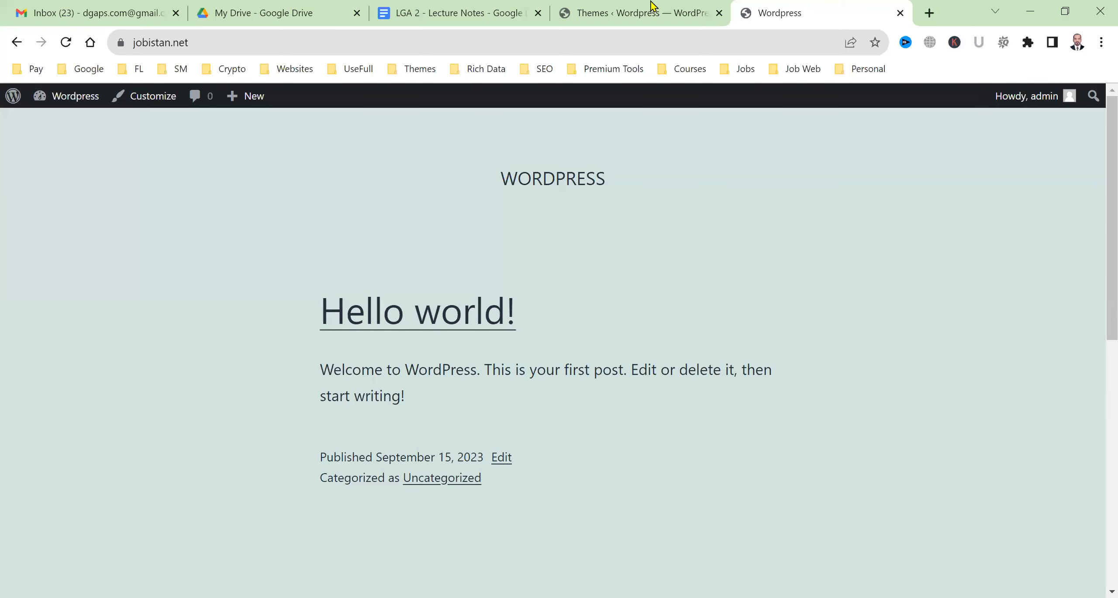
pyautogui.click(599, 6)
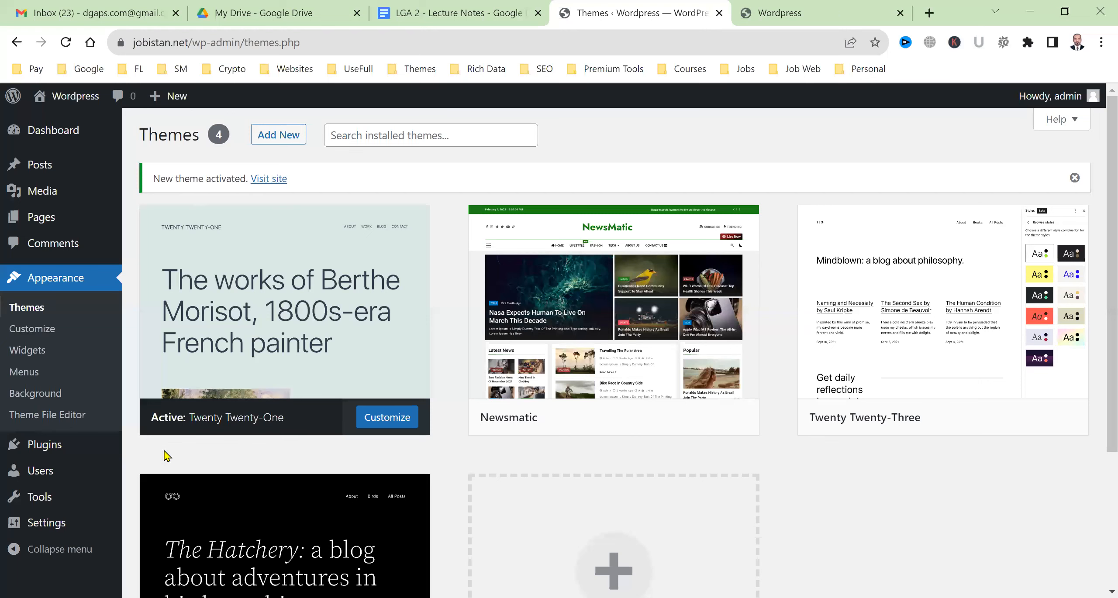
pyautogui.click(59, 450)
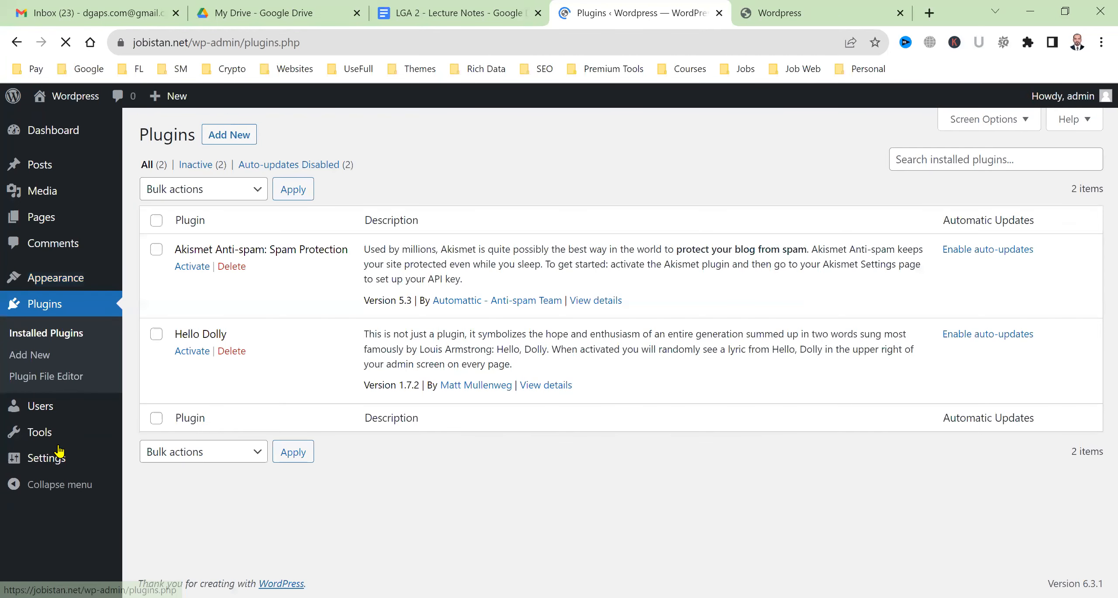
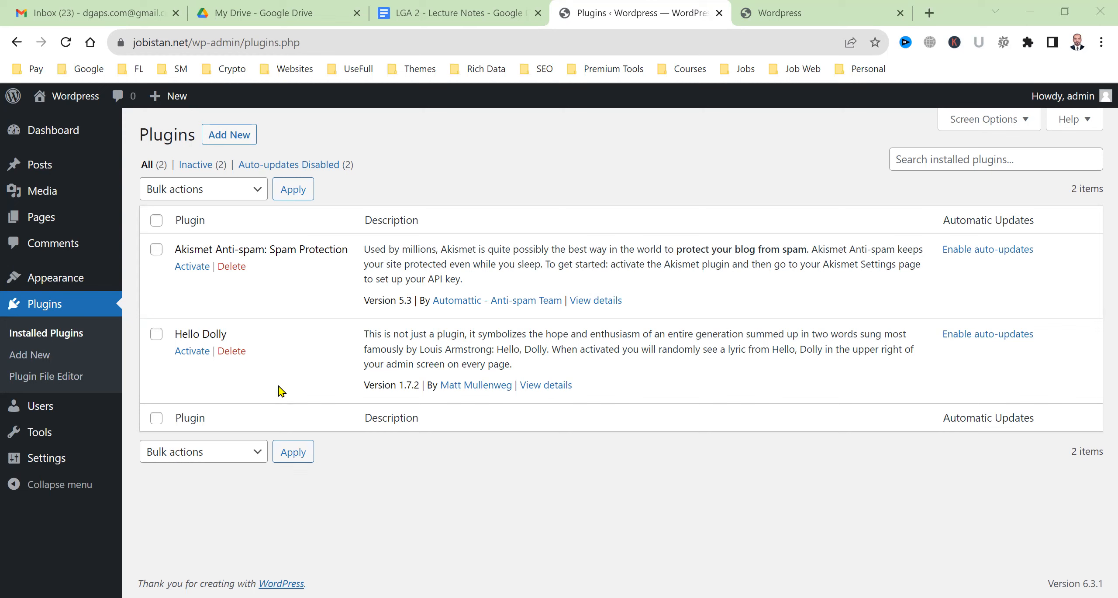
# Go from Plugins to the Users list, which shows only the admin account, and start adding a user
pyautogui.moveTo(88, 413)
pyautogui.click(50, 134)
pyautogui.click(51, 421)
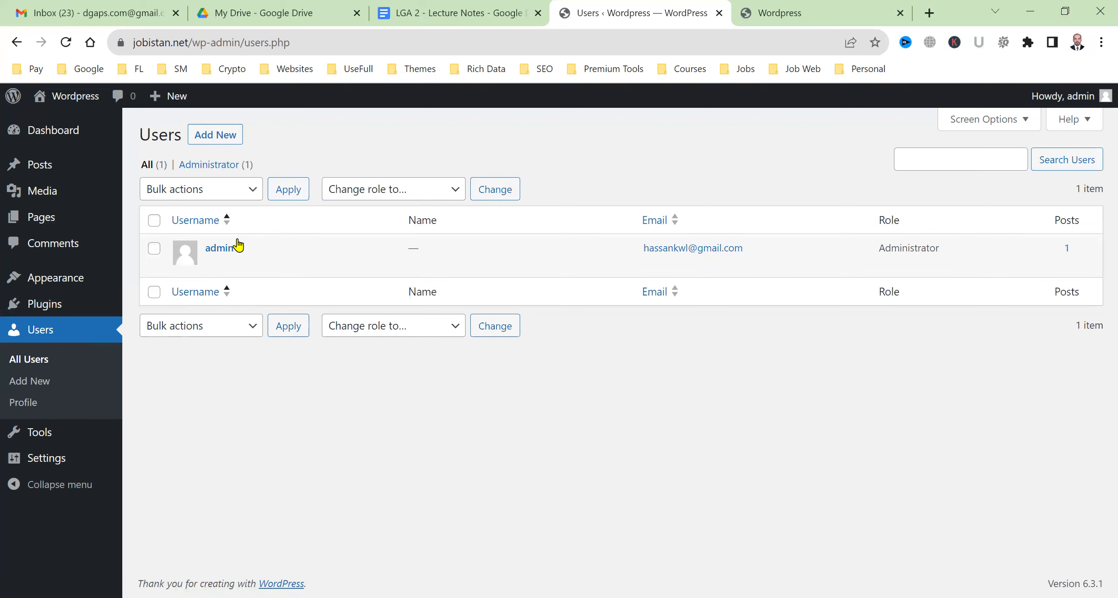
pyautogui.click(196, 143)
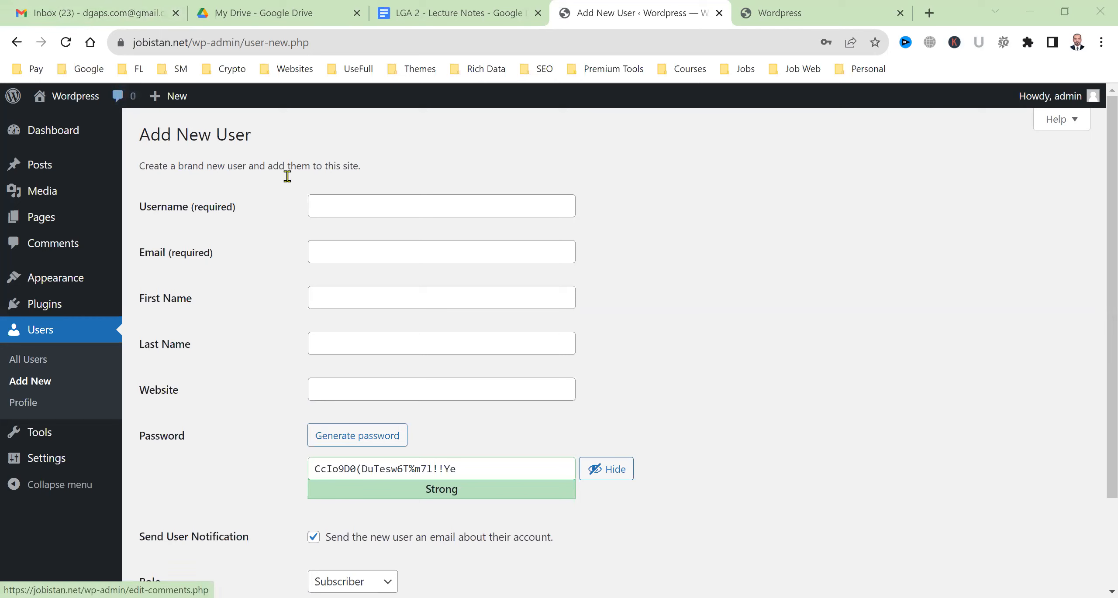
# Enter the new user's username, e-mail address, first name and last name
pyautogui.click(420, 206)
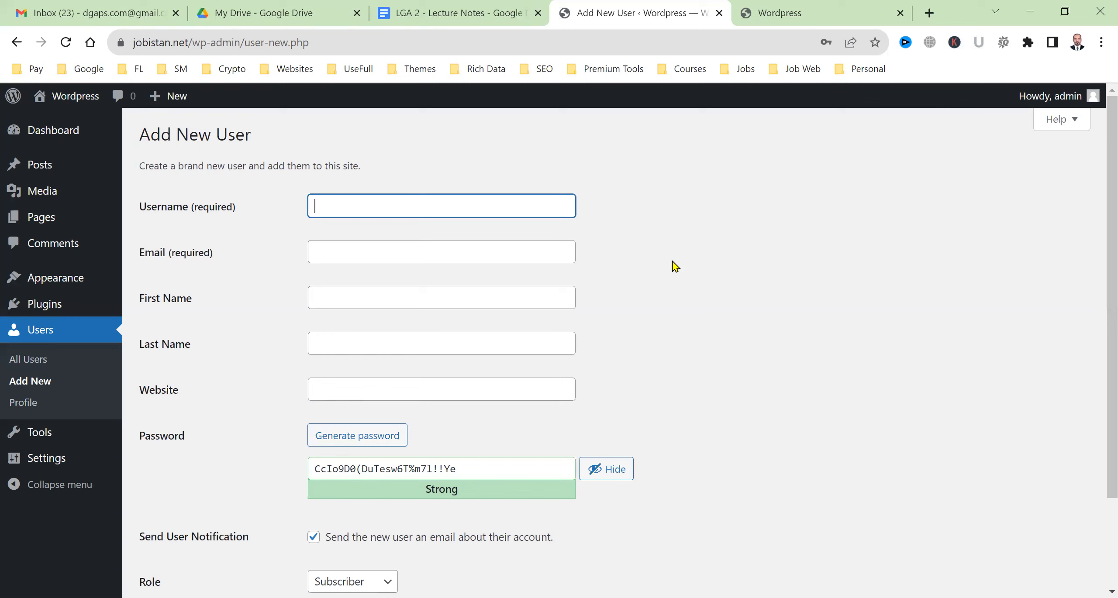
pyautogui.write('gabbas')
pyautogui.press('Tab')
pyautogui.press('Tab')
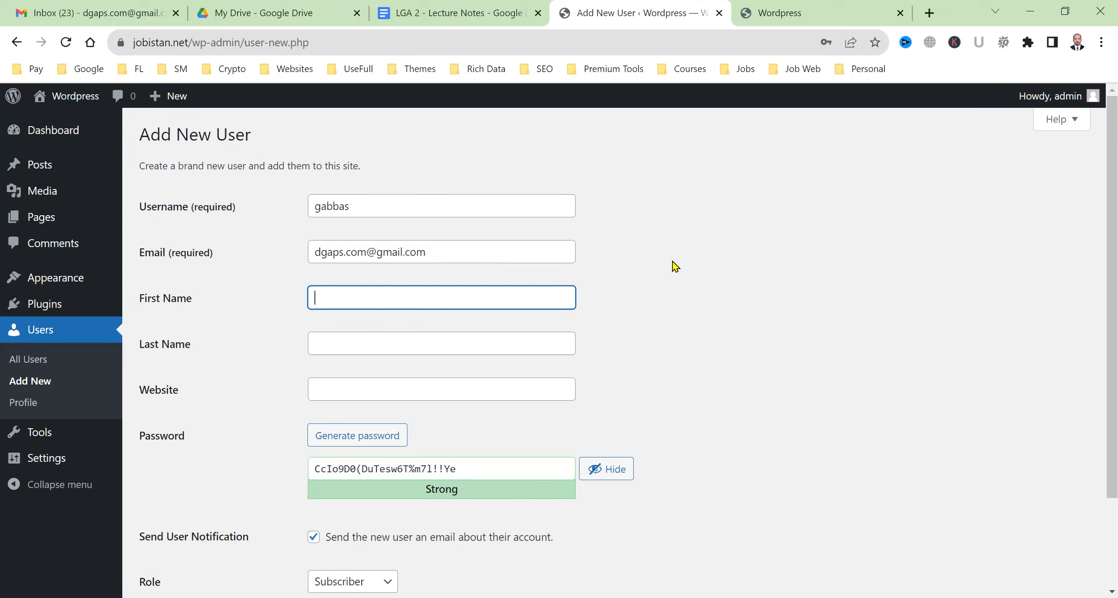
pyautogui.write('Ghulam')
pyautogui.hotkey('shift', 'Tab')
pyautogui.press('Tab')
pyautogui.press('Tab')
pyautogui.write('Abbas')
pyautogui.press('Tab')
pyautogui.press('Tab')
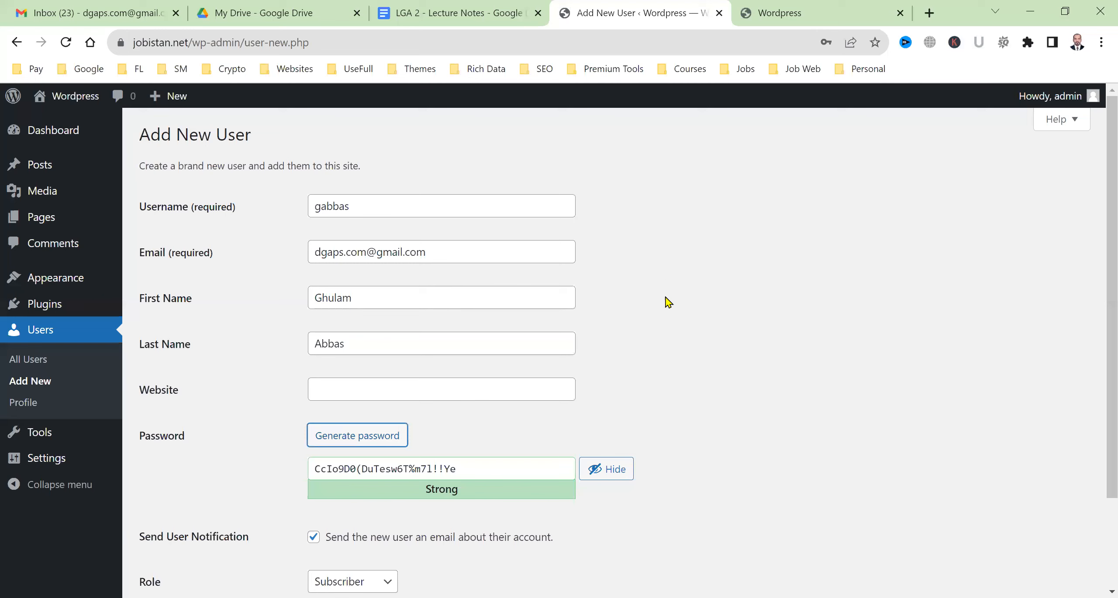
# Select the generated password in the password field to replace it
pyautogui.scroll(-3, 663, 306)
pyautogui.moveTo(438, 357); pyautogui.dragTo(432, 357)
pyautogui.hotkey('ctrl', 'a')
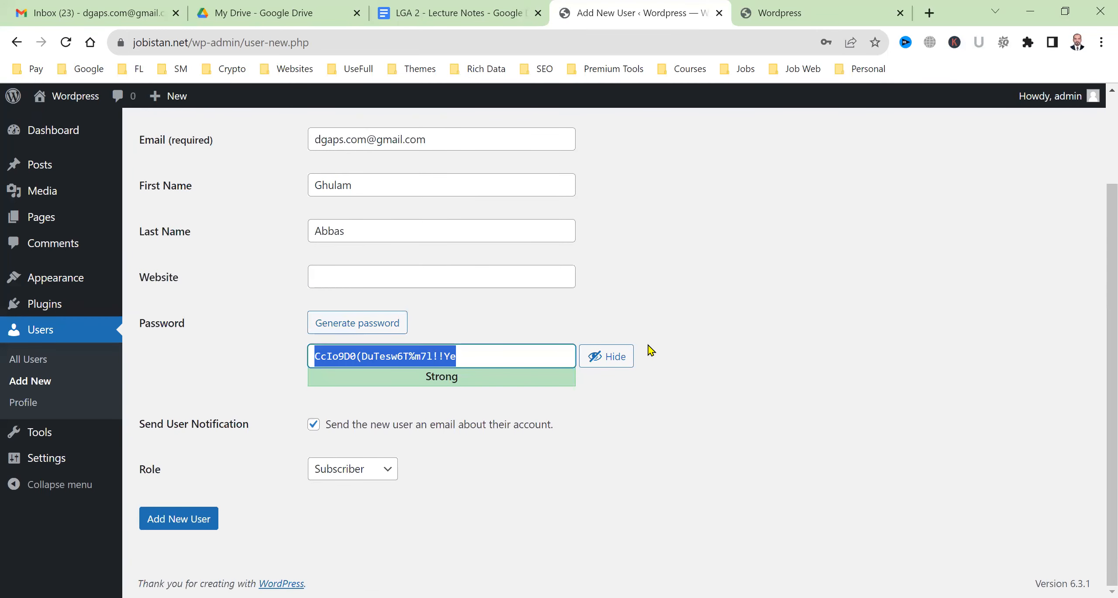
# Replace the generated password with a custom one, dismissing the browser's suggestions
pyautogui.click(699, 329)
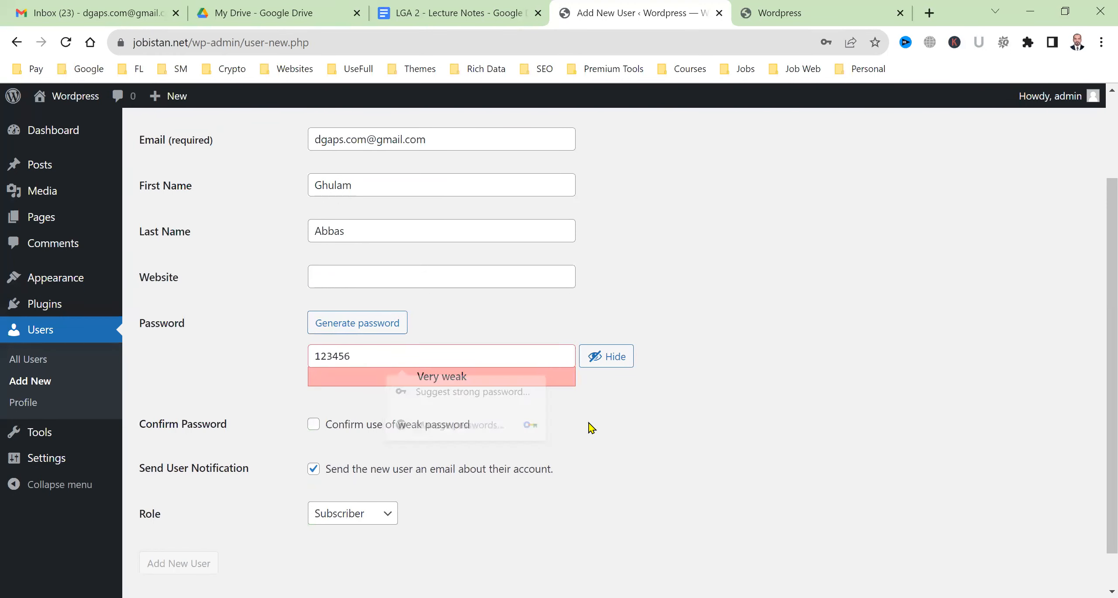
pyautogui.doubleClick(474, 358)
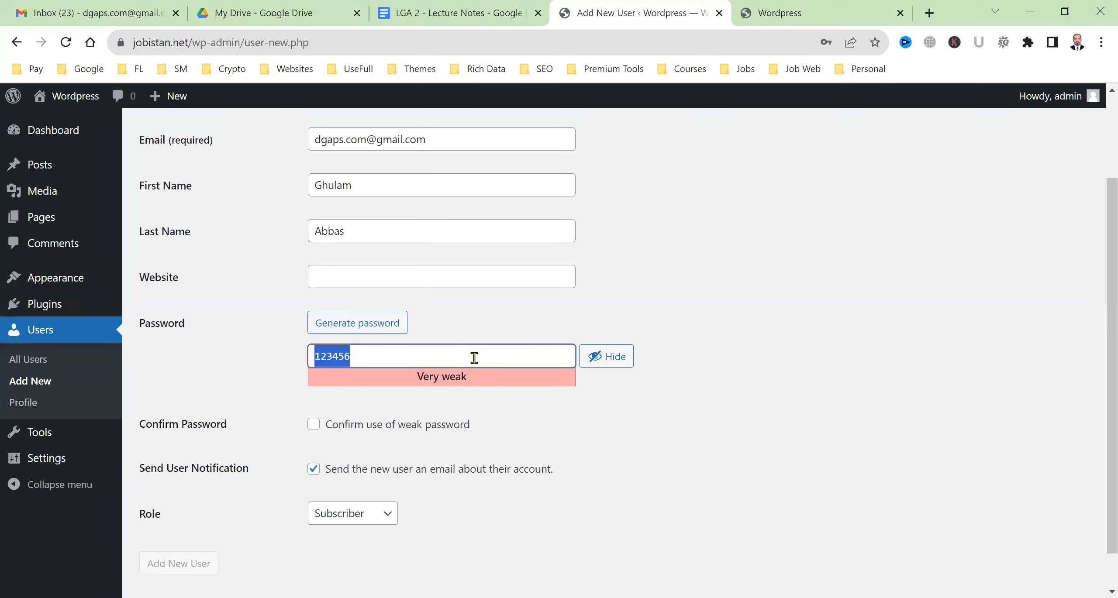
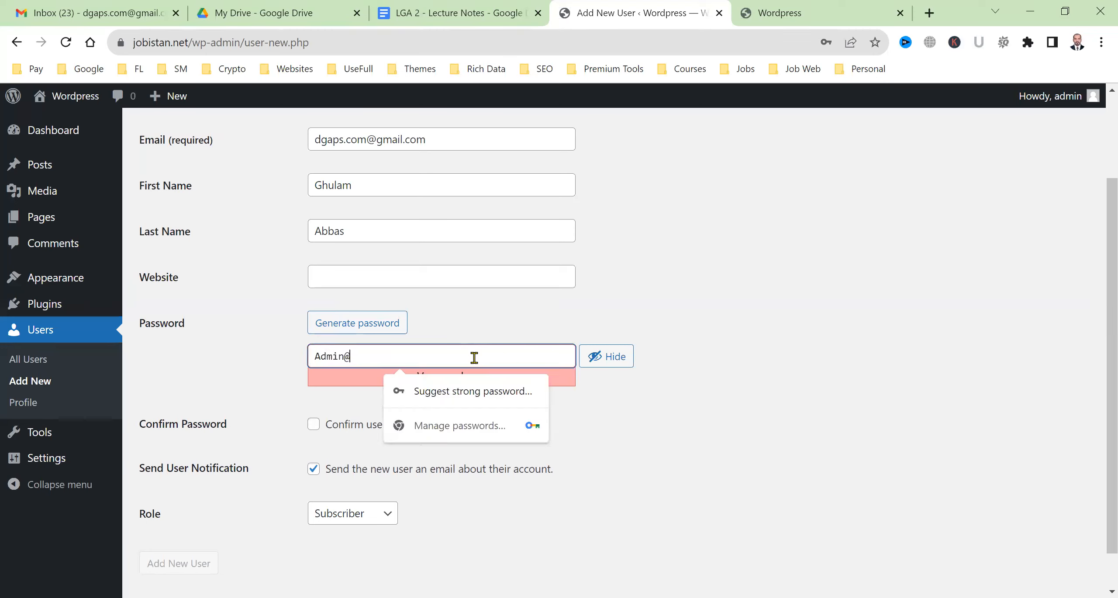
pyautogui.click(849, 374)
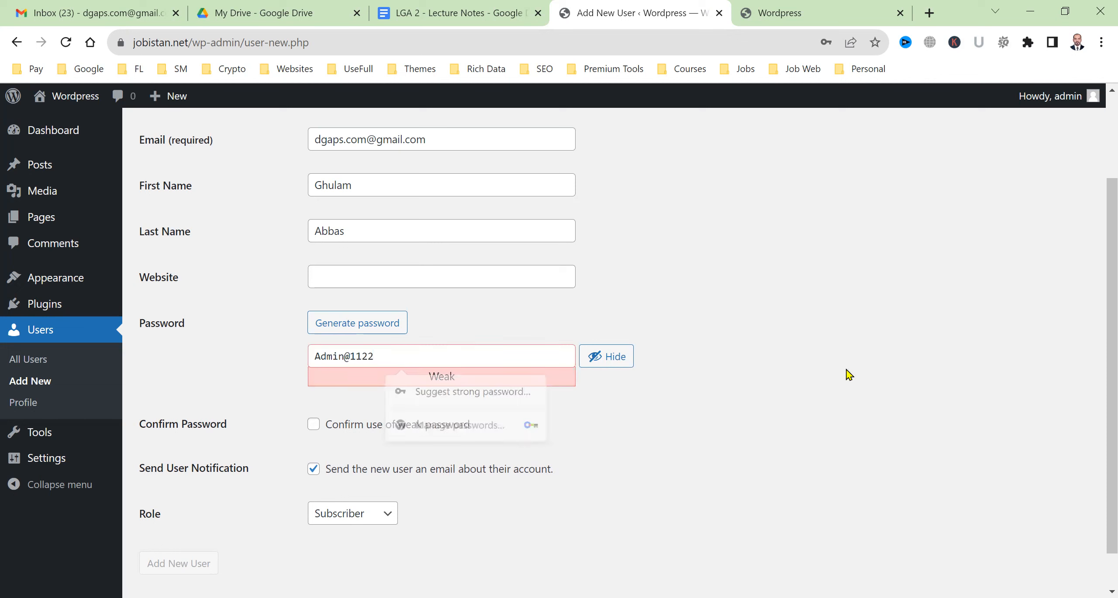
# Tick 'Confirm use of weak password' and scroll down to the Role setting
pyautogui.click(313, 432)
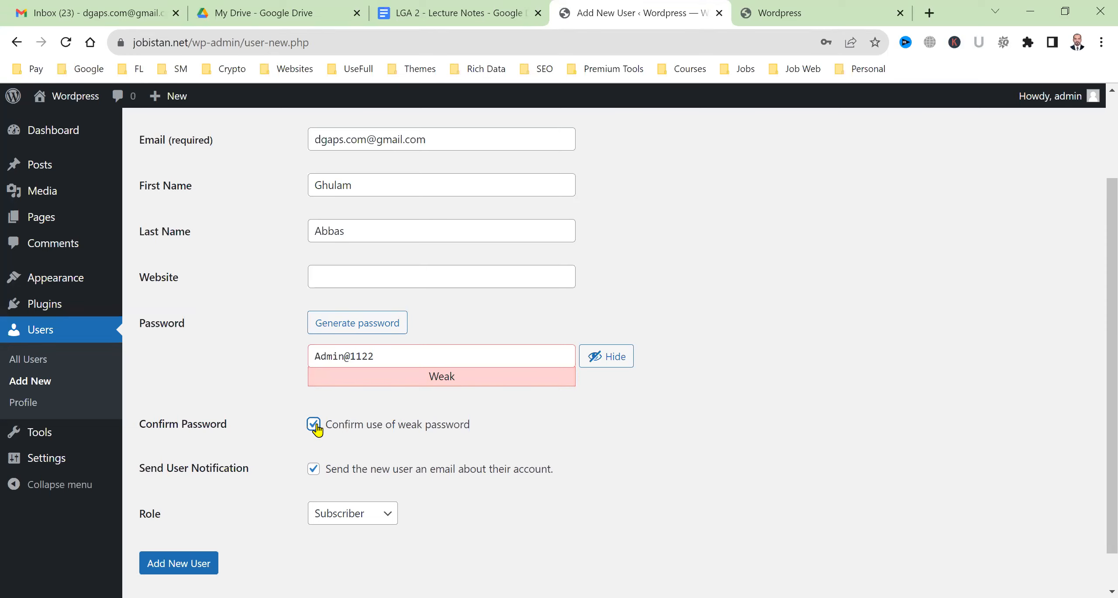
pyautogui.click(313, 425)
pyautogui.click(315, 425)
pyautogui.scroll(-1, 319, 437)
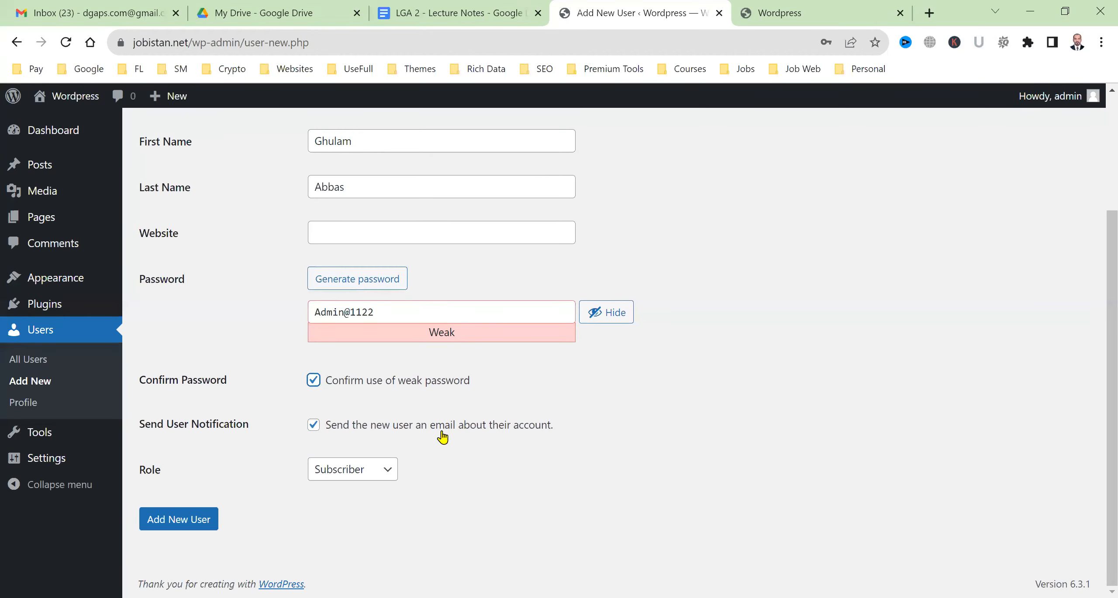
pyautogui.scroll(4, 443, 432)
pyautogui.moveTo(446, 253); pyautogui.dragTo(275, 260)
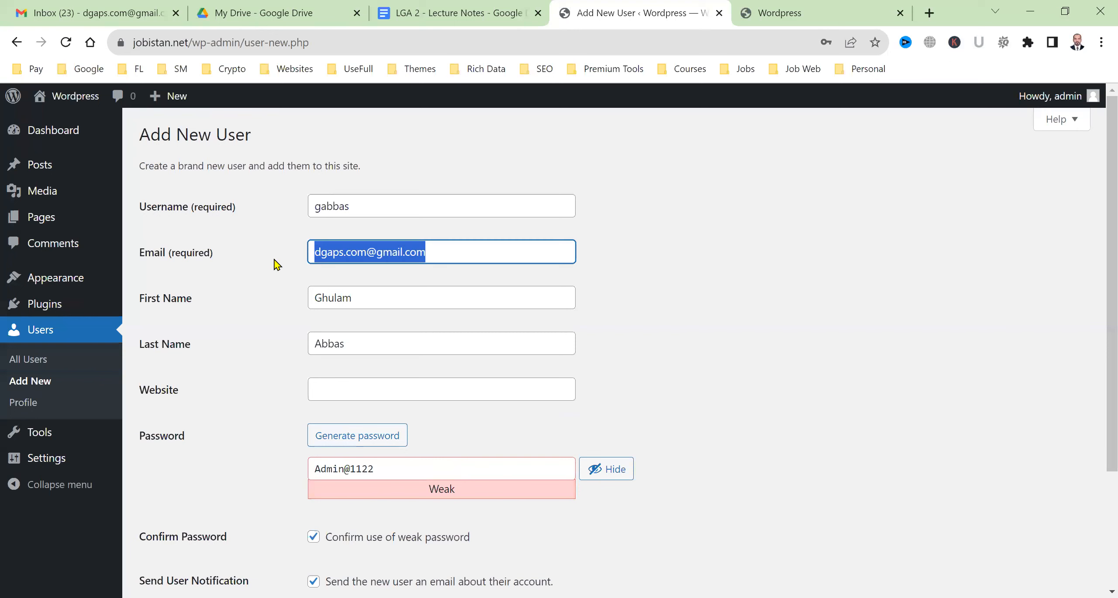
pyautogui.scroll(-4, 294, 459)
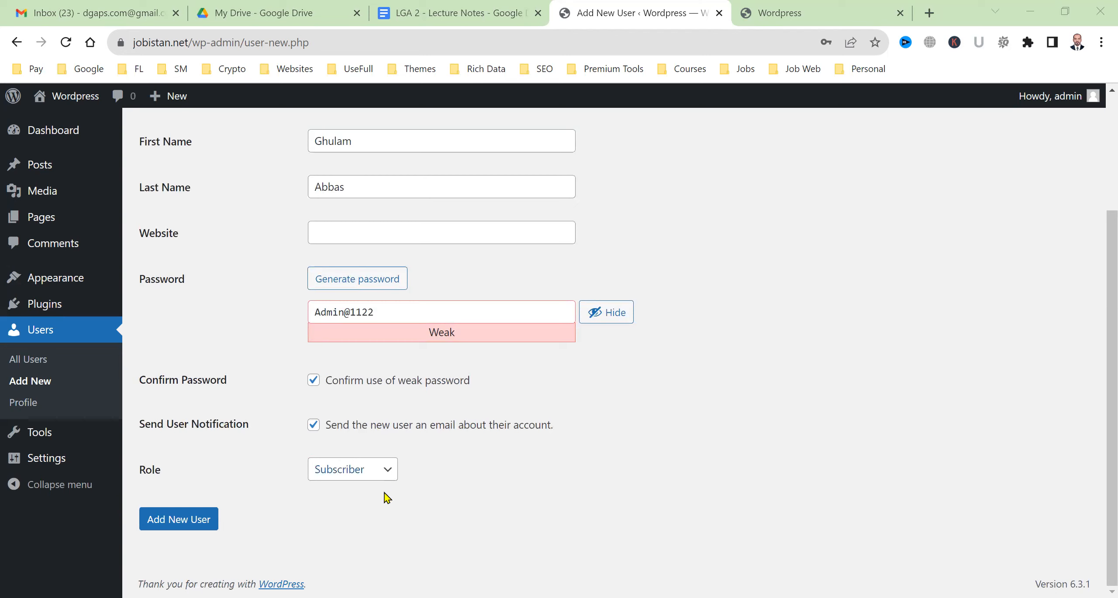
# Give the new user the Author role and create the account
pyautogui.click(388, 477)
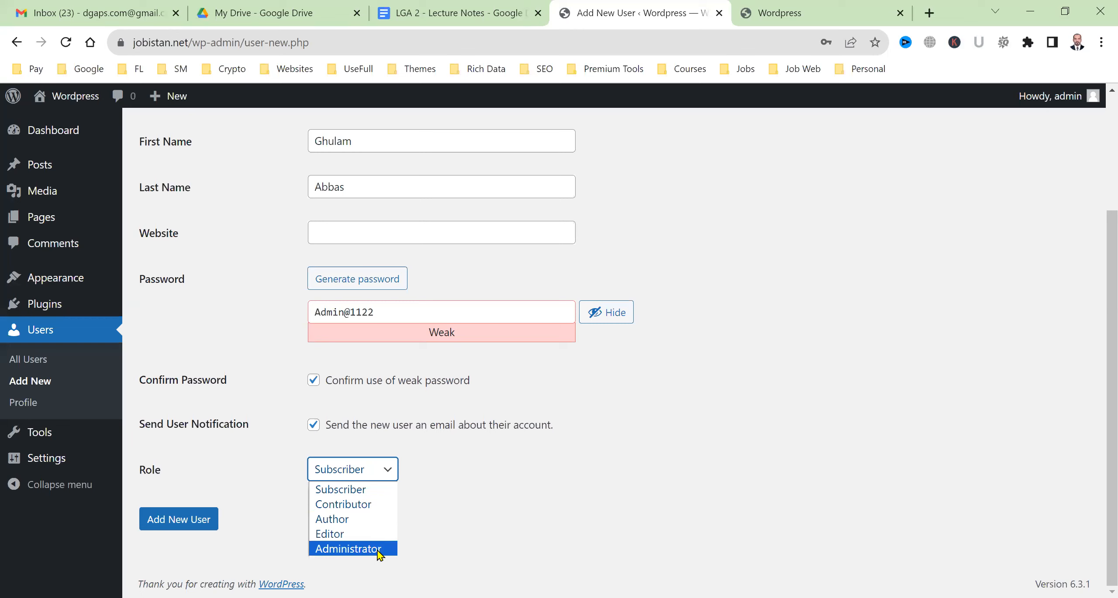
pyautogui.click(373, 524)
pyautogui.click(214, 525)
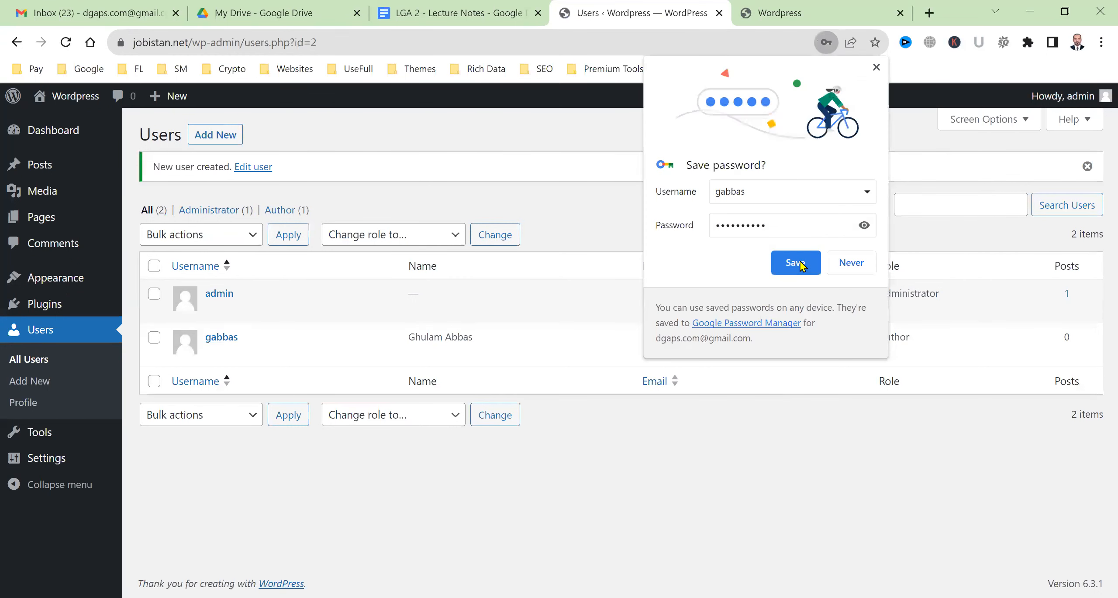
# Save the password in Chrome, then refresh the Gmail inbox for the login e-mail
pyautogui.click(796, 263)
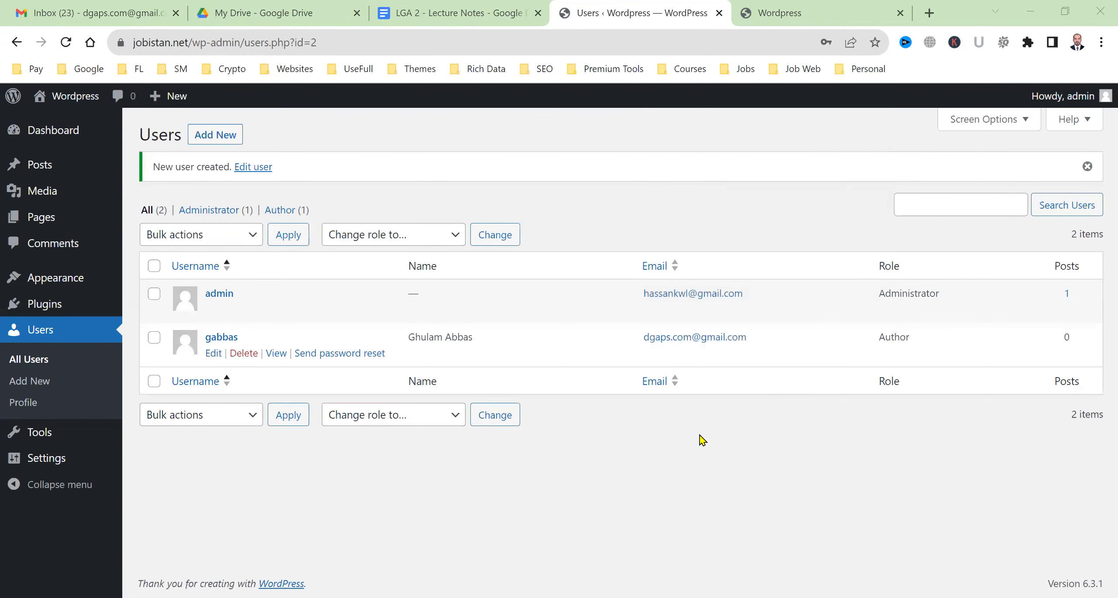
pyautogui.click(55, 10)
pyautogui.click(139, 207)
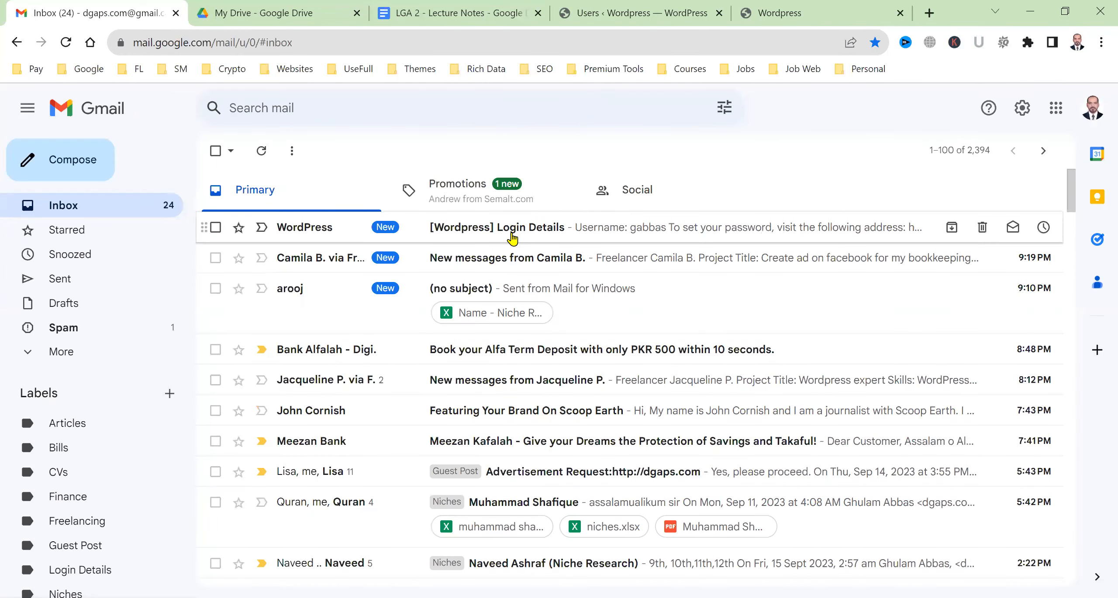
# Open the '[Wordpress] Login Details' e-mail and launch its password-reset link in a new tab
pyautogui.click(552, 231)
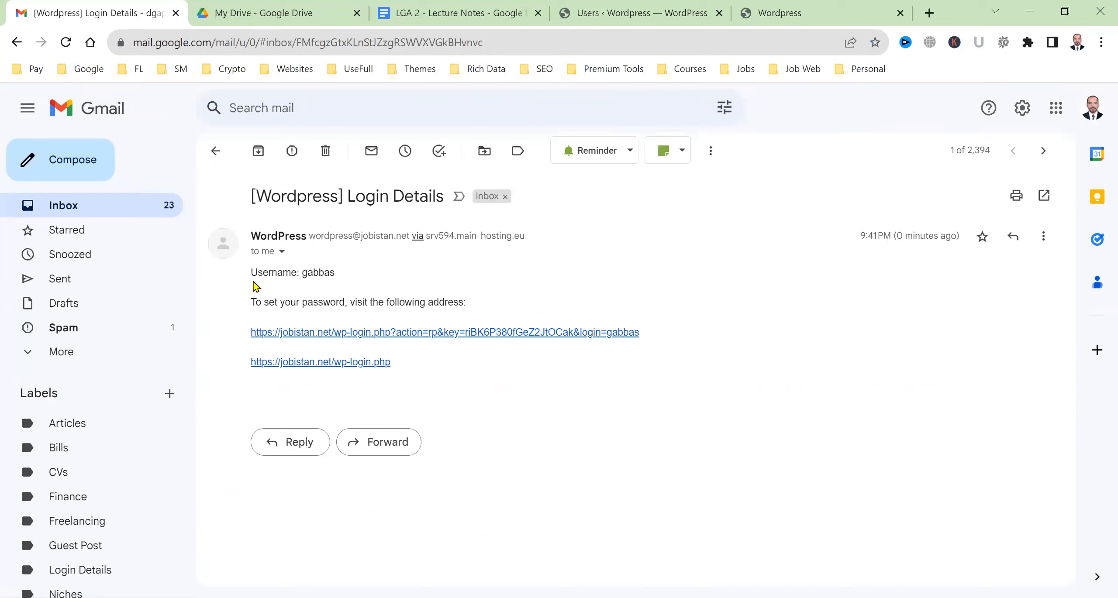
pyautogui.doubleClick(316, 275)
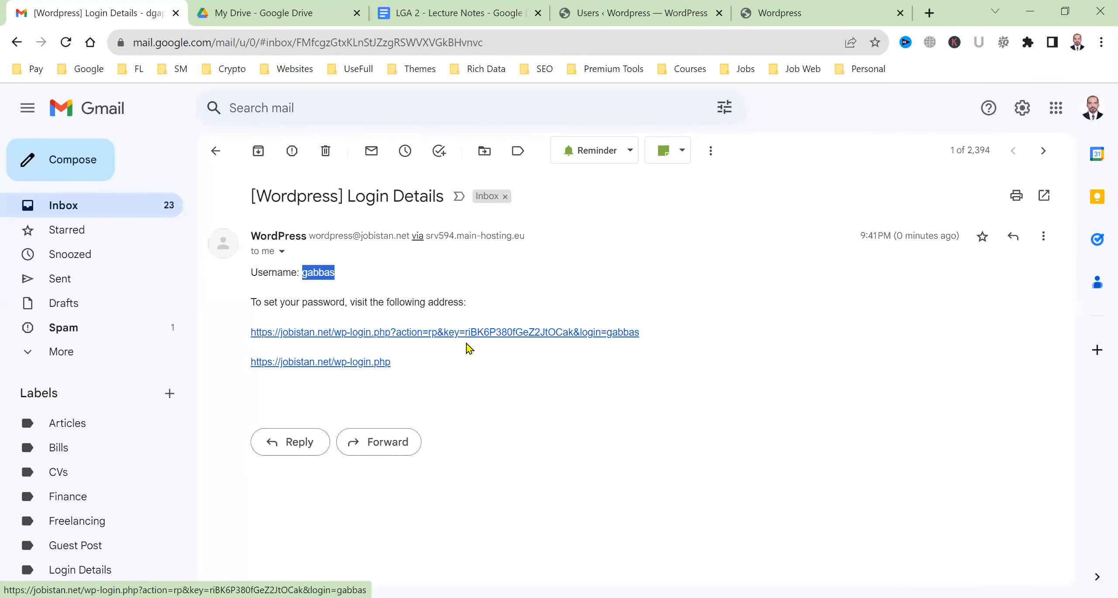
pyautogui.click(409, 338)
pyautogui.click(56, 8)
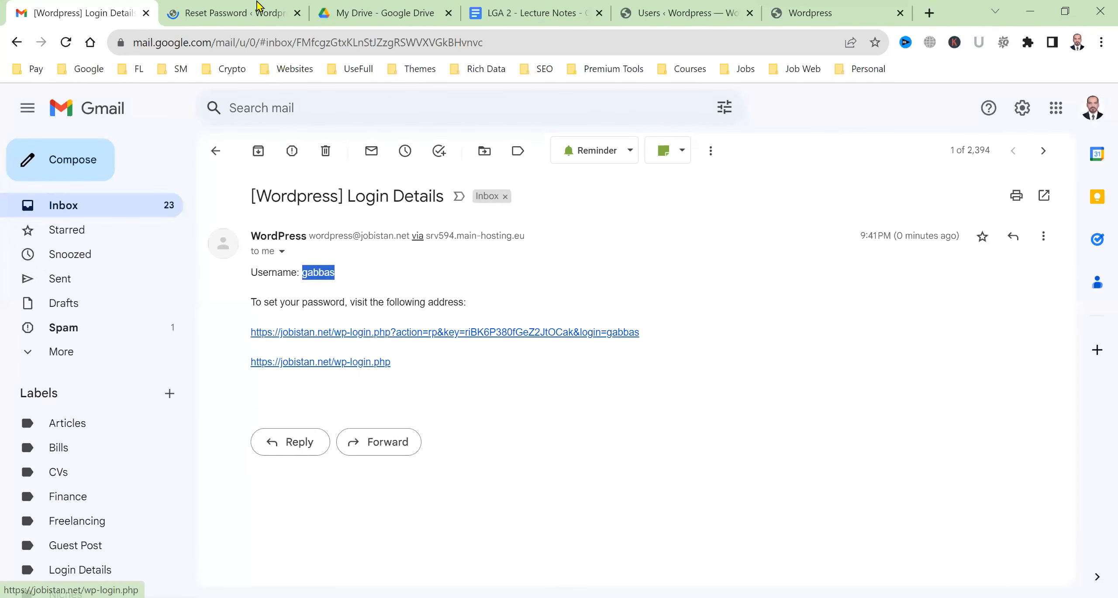
# On the Reset Password page, set a custom password, save it, and go to Log in
pyautogui.click(210, 9)
pyautogui.click(594, 329)
pyautogui.hotkey('ctrl', 'a')
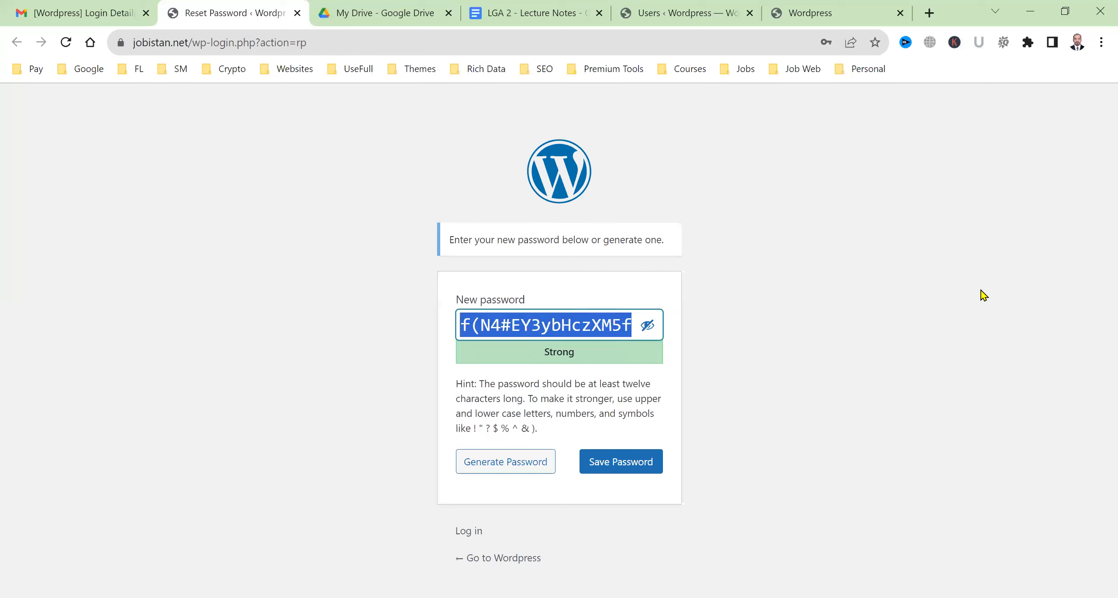
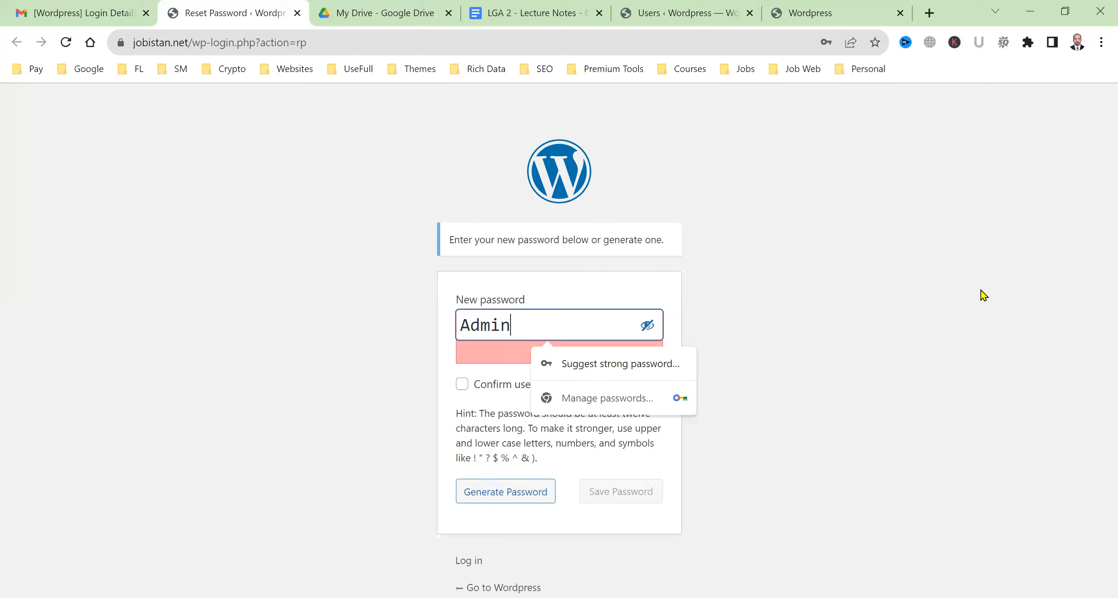
pyautogui.click(642, 473)
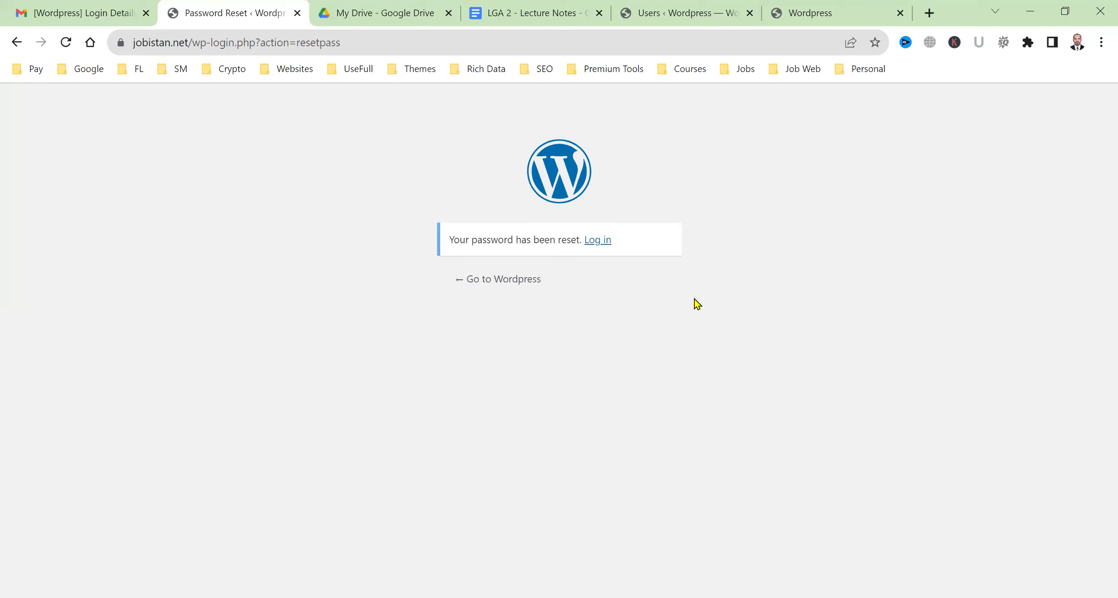
pyautogui.click(597, 241)
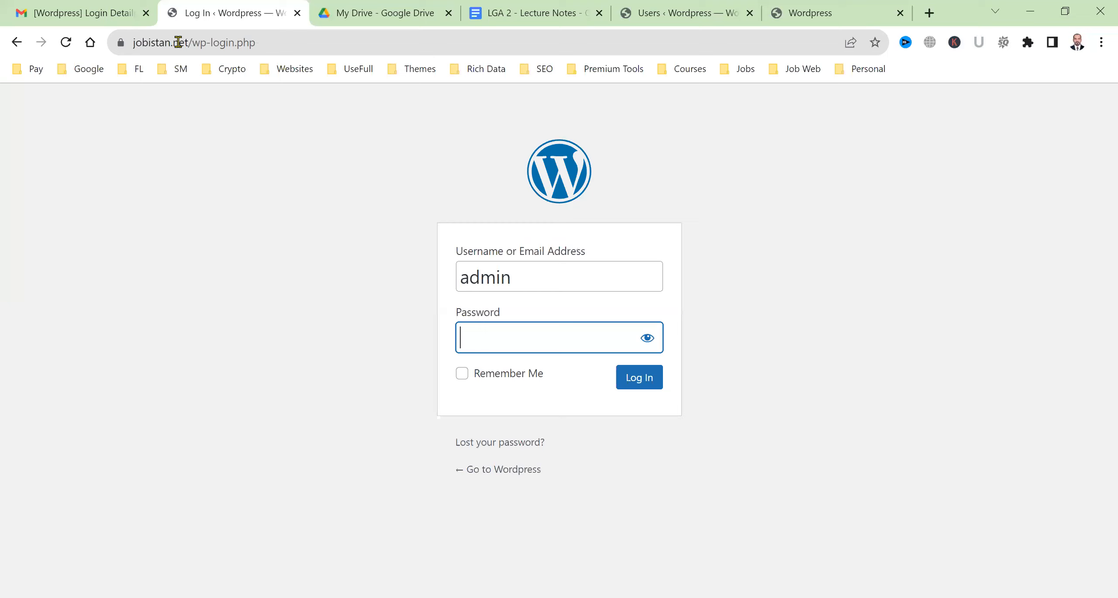
# Log in as the new Author user with its password and Remember Me ticked
pyautogui.doubleClick(527, 280)
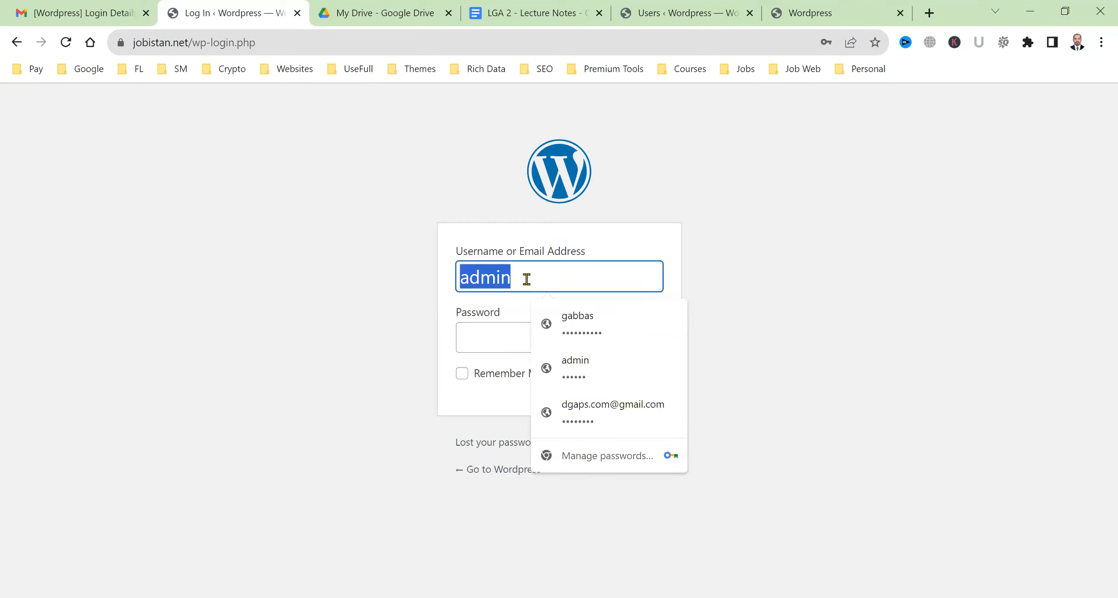
pyautogui.write('gabbas')
pyautogui.press('Tab')
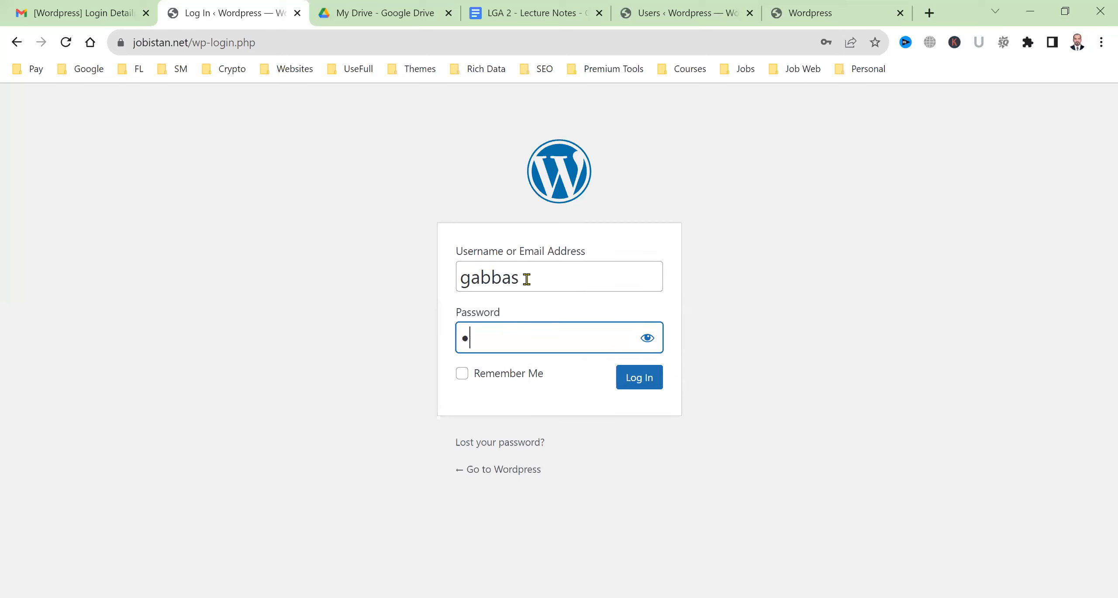
pyautogui.write('*******')
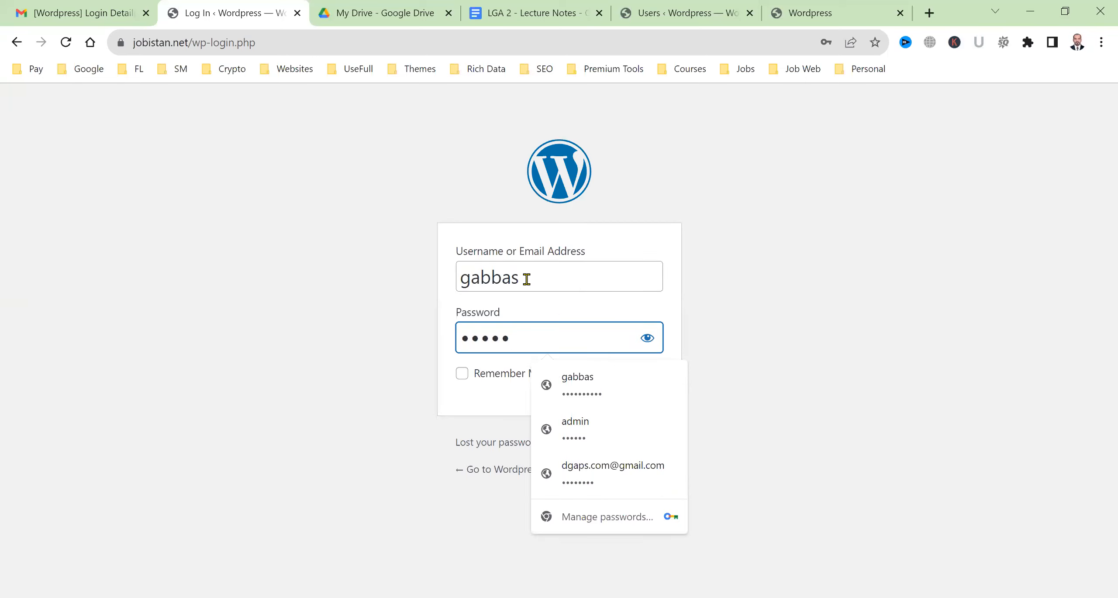
pyautogui.write('***')
pyautogui.click(466, 381)
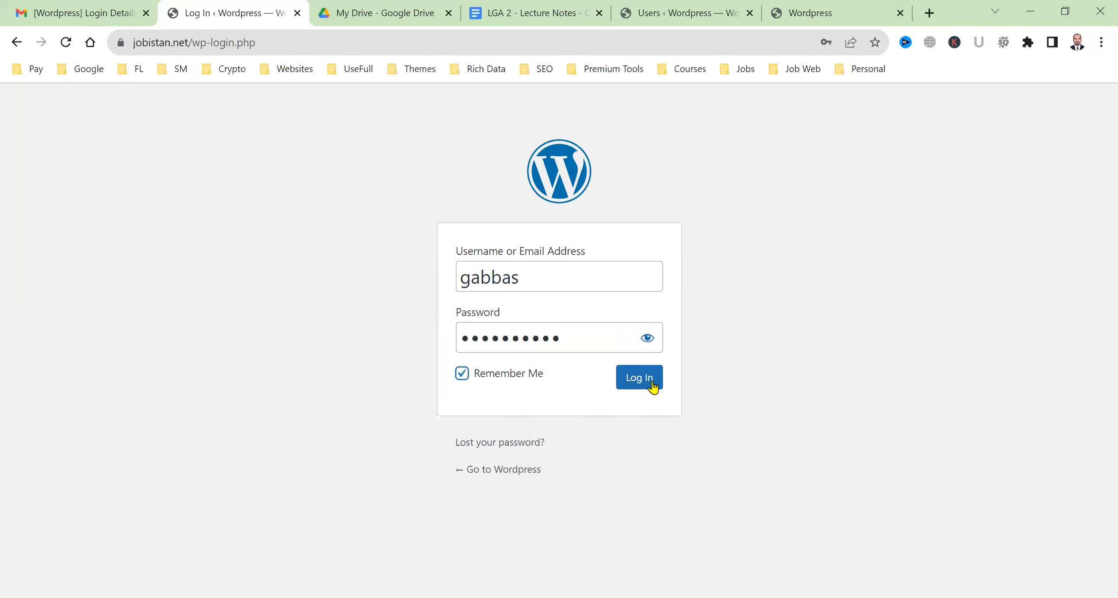
pyautogui.click(652, 387)
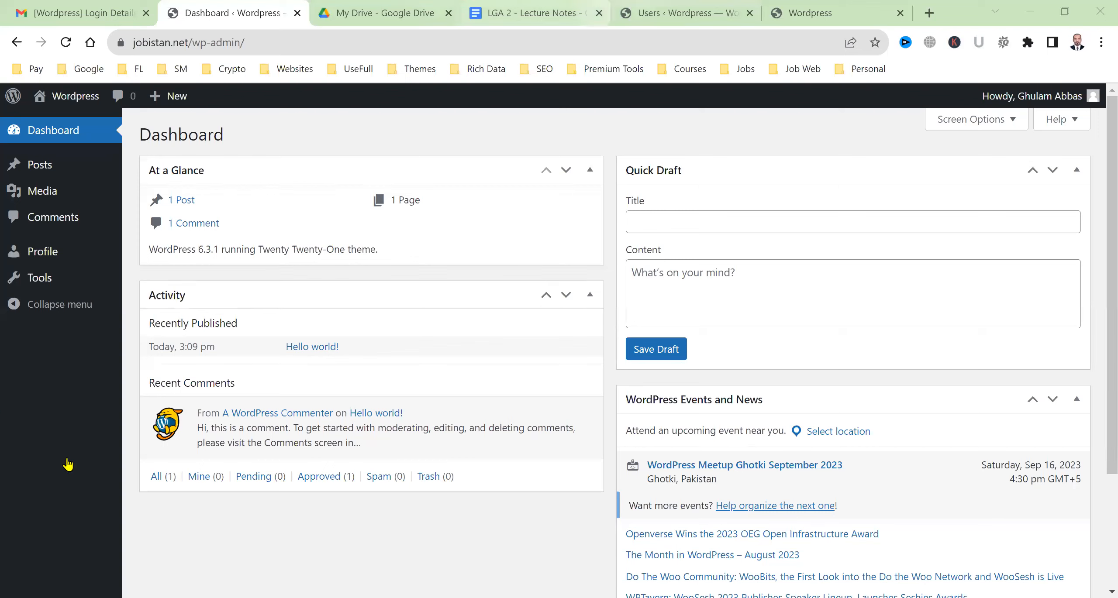
# Compare the admin's Users tab with the Author's limited dashboard sidebar menus
pyautogui.hotkey('ctrl', '5')
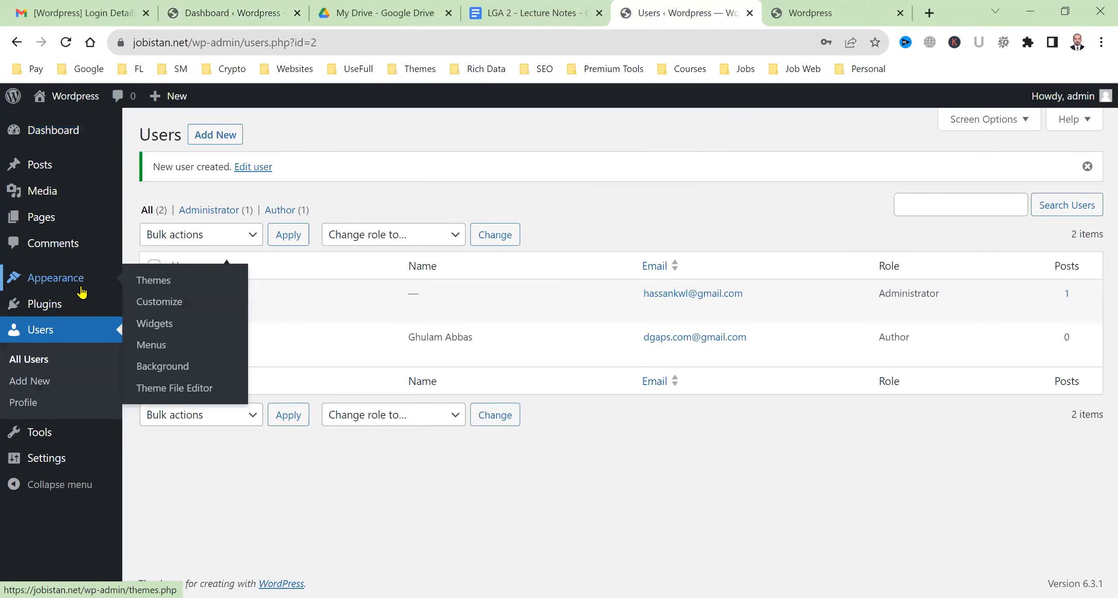
pyautogui.moveTo(80, 217)
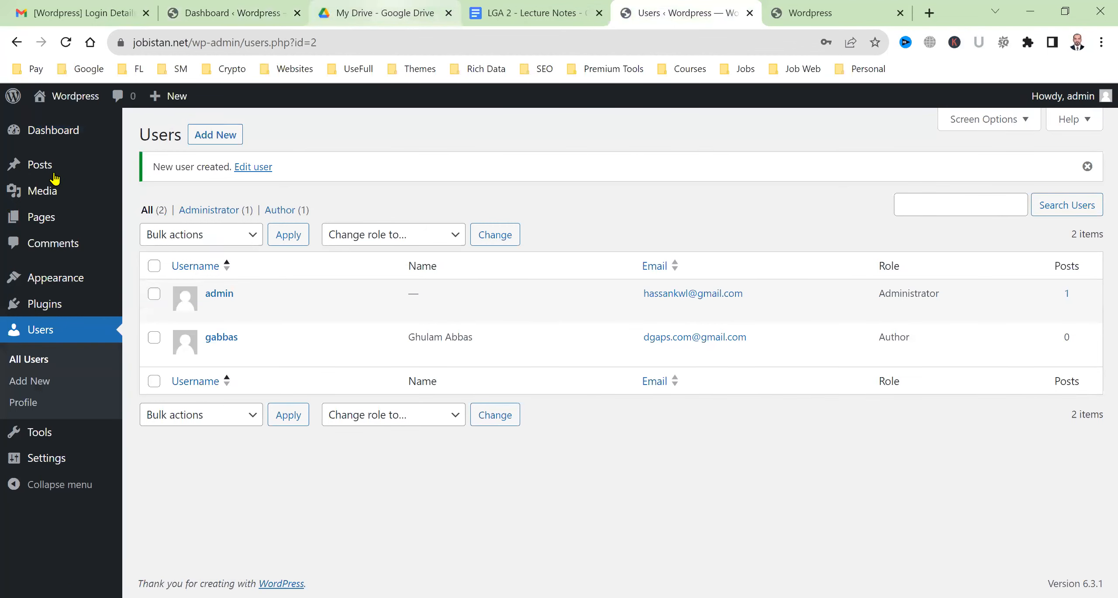
pyautogui.hotkey('ctrl', '2')
pyautogui.moveTo(55, 176)
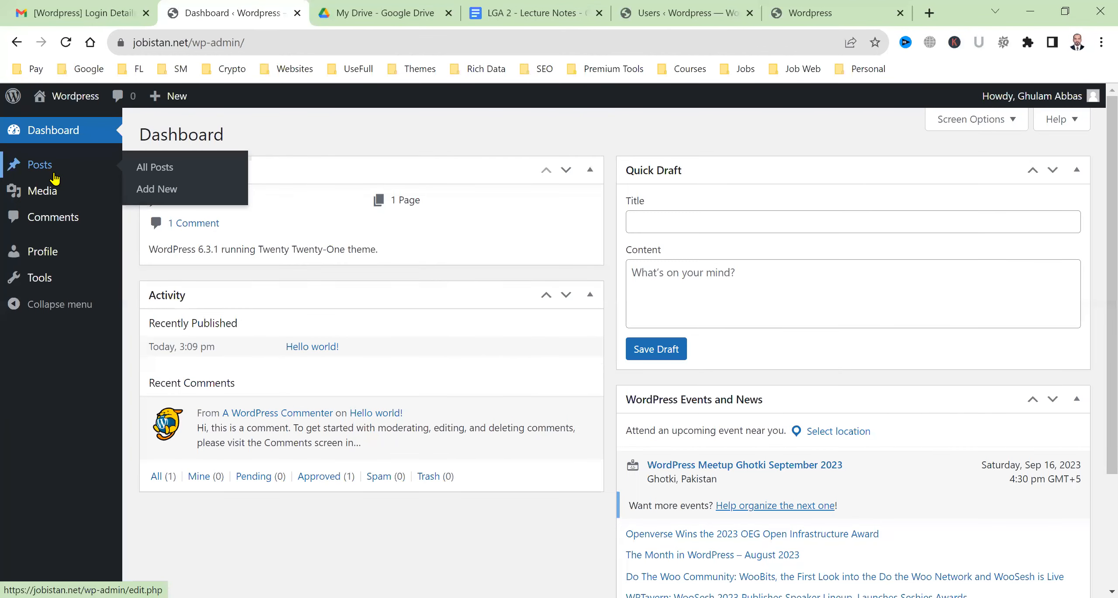
pyautogui.moveTo(55, 201)
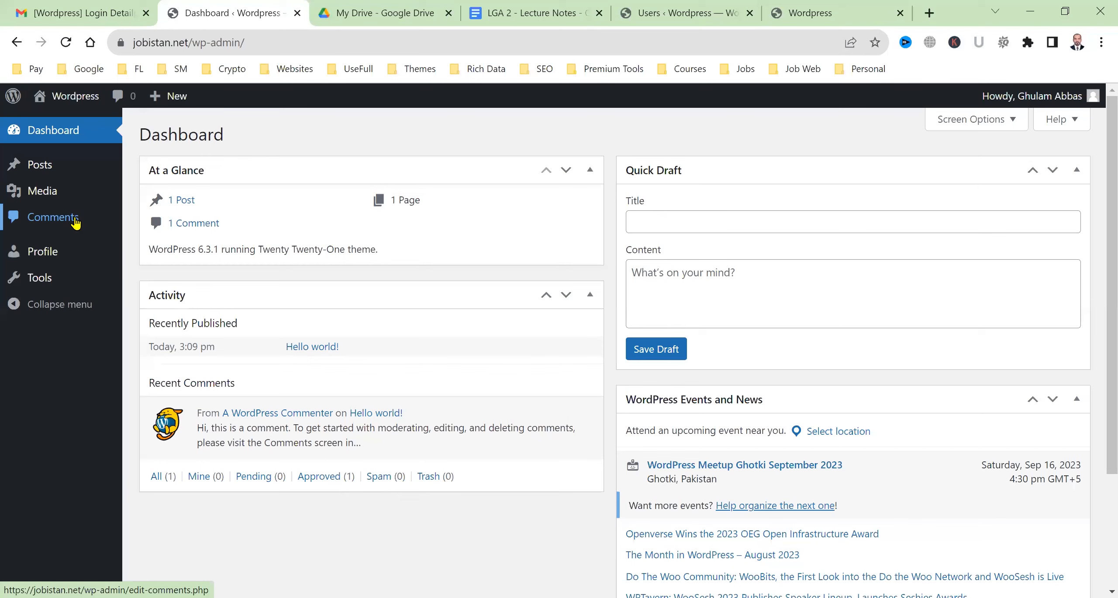
# Review the Author's Profile settings, then open the empty Tools page and close the account menu
pyautogui.click(62, 261)
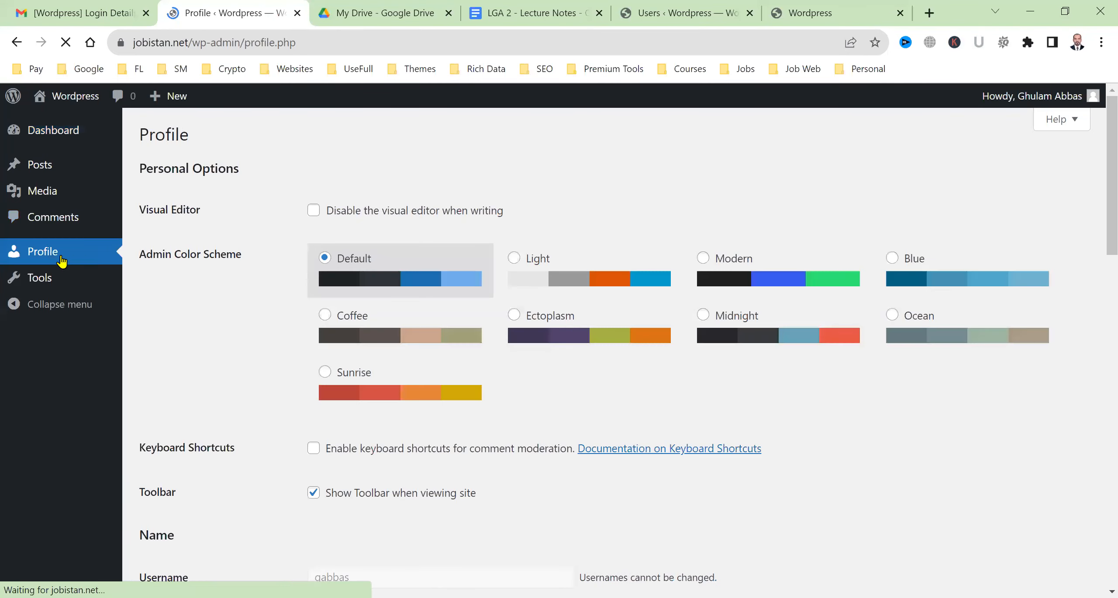
pyautogui.scroll(-15, 568, 231)
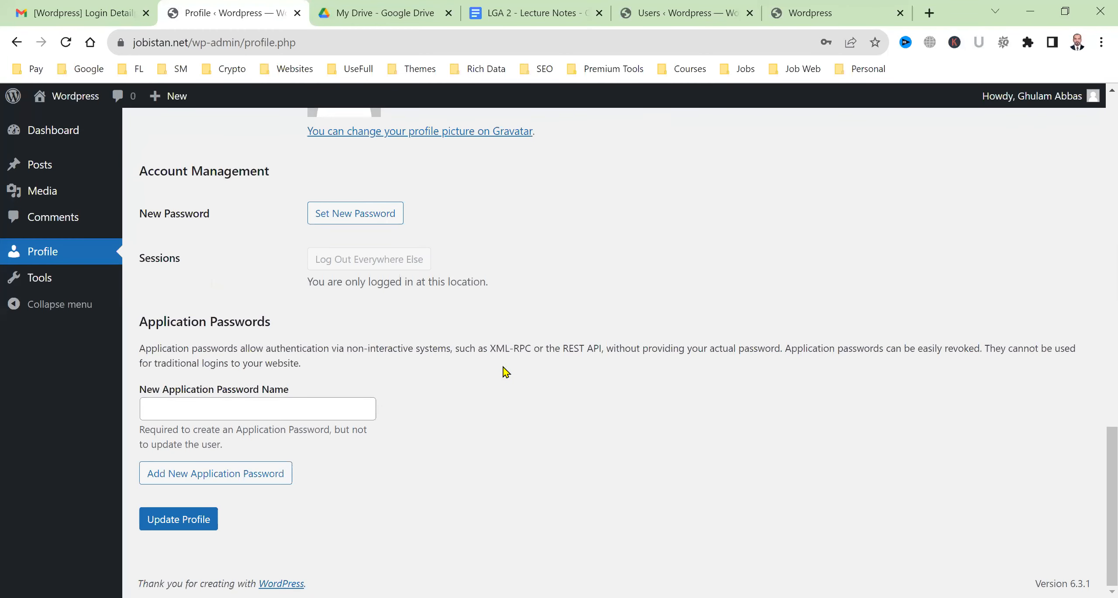
pyautogui.click(54, 285)
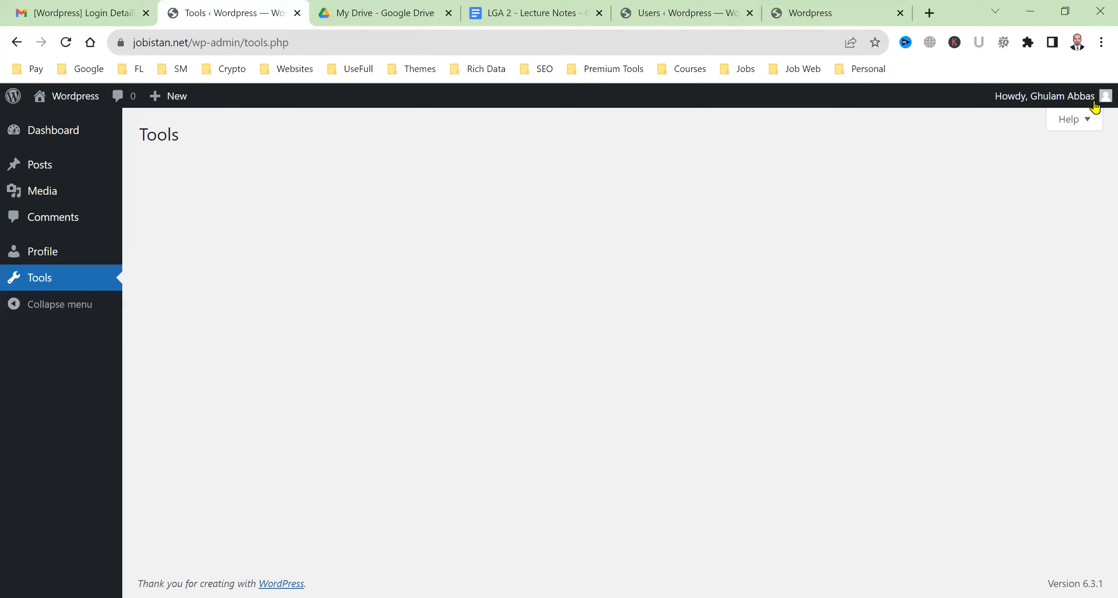
pyautogui.moveTo(1097, 104)
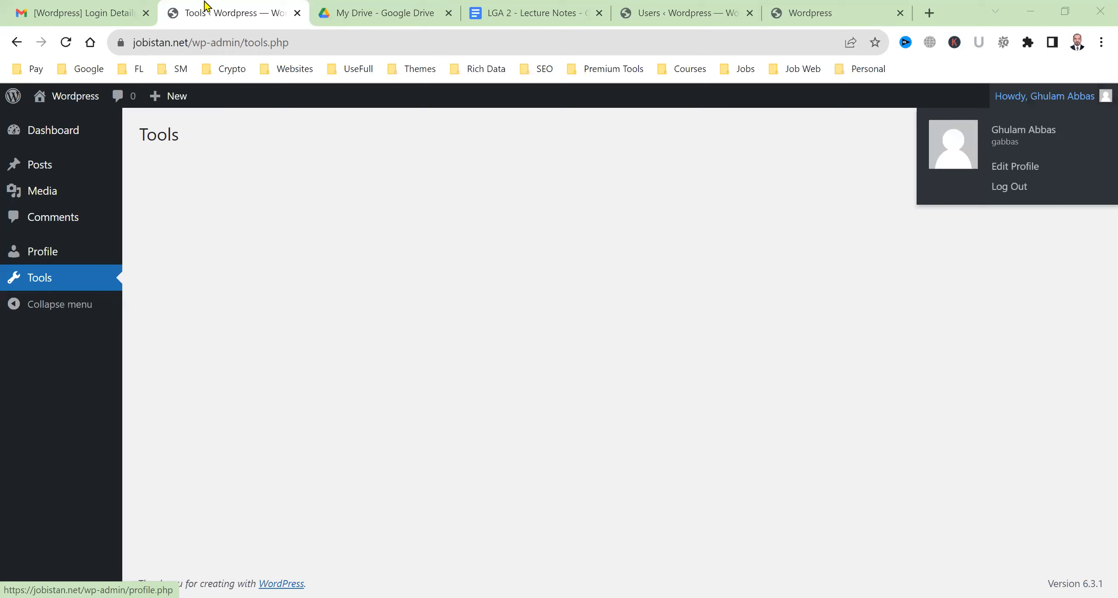
pyautogui.click(440, 476)
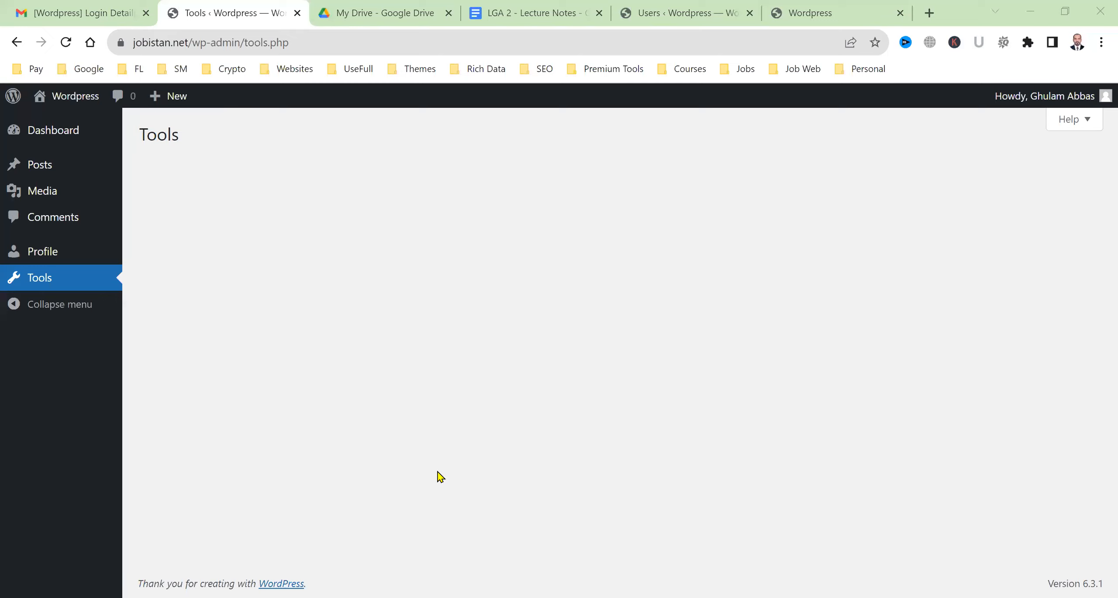
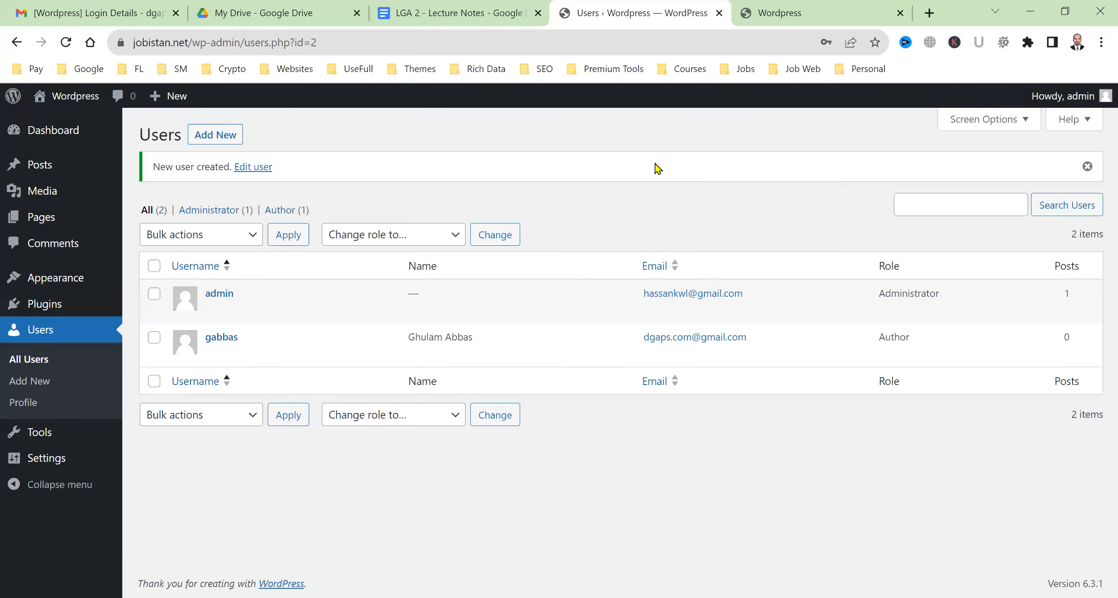
# Dismiss Chrome's password breach warning after creating the new Author user
pyautogui.moveTo(216, 350)
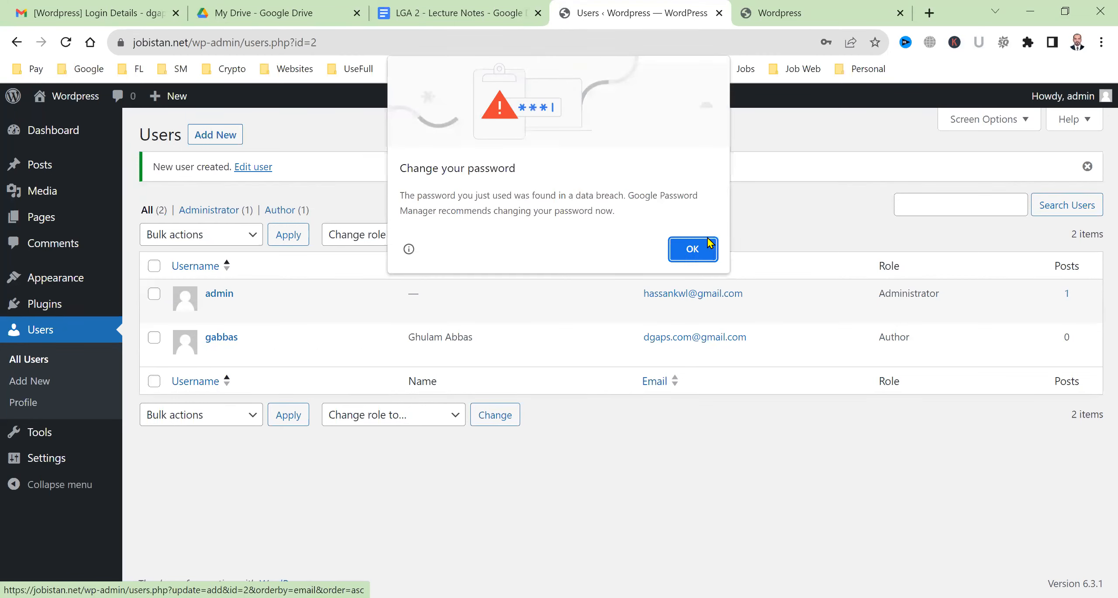
pyautogui.click(691, 250)
pyautogui.moveTo(821, 332)
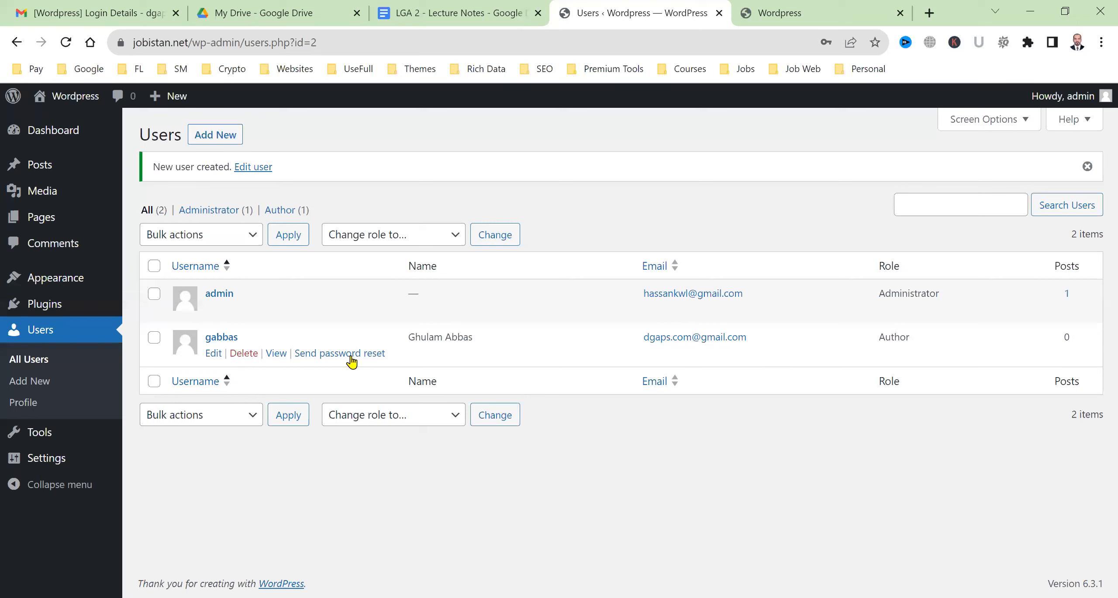
# Scroll through the new Author's Edit User page, then go to the administrator's own Profile
pyautogui.click(214, 354)
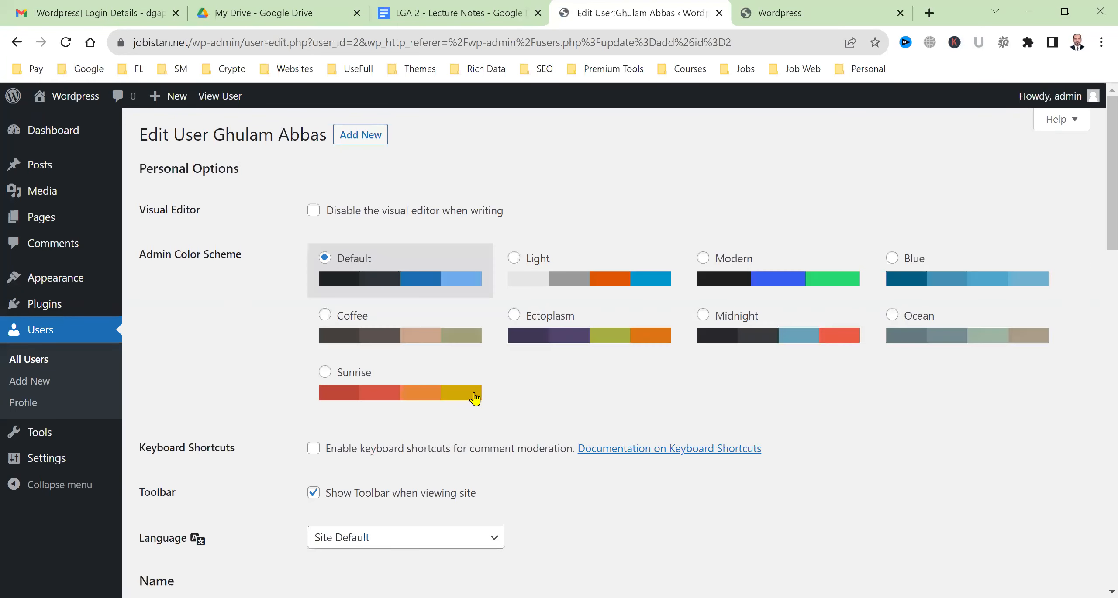
pyautogui.scroll(-8, 502, 399)
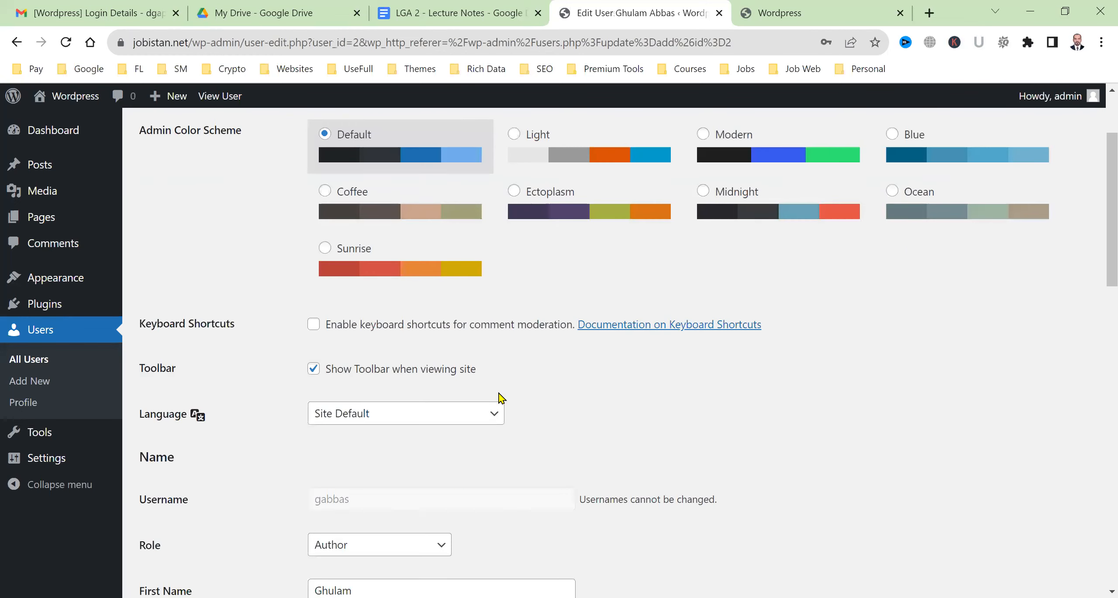
pyautogui.scroll(-13, 501, 401)
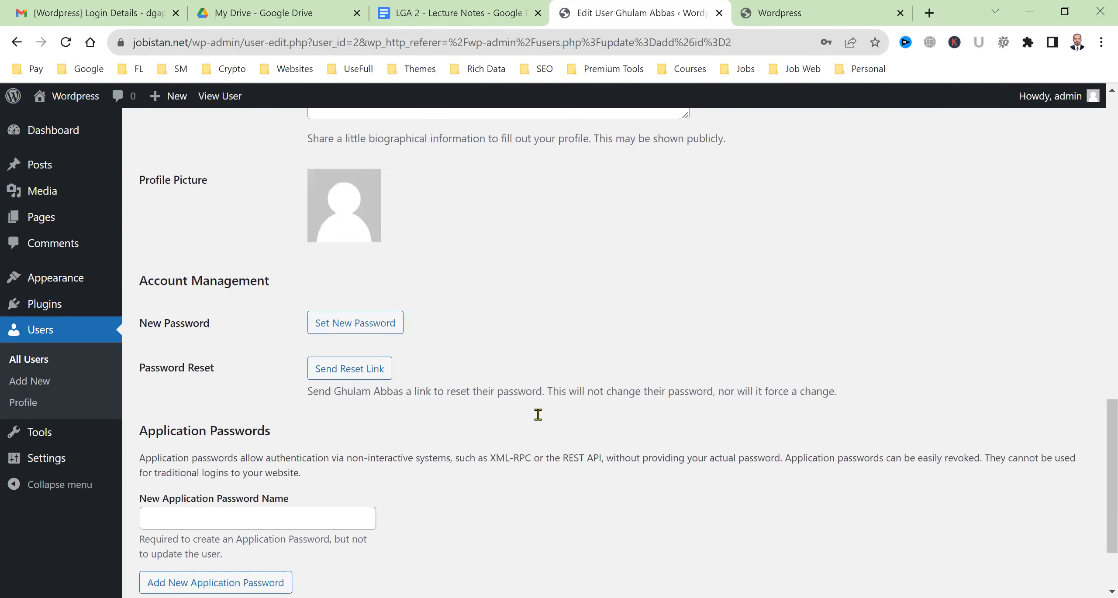
pyautogui.scroll(5, 538, 415)
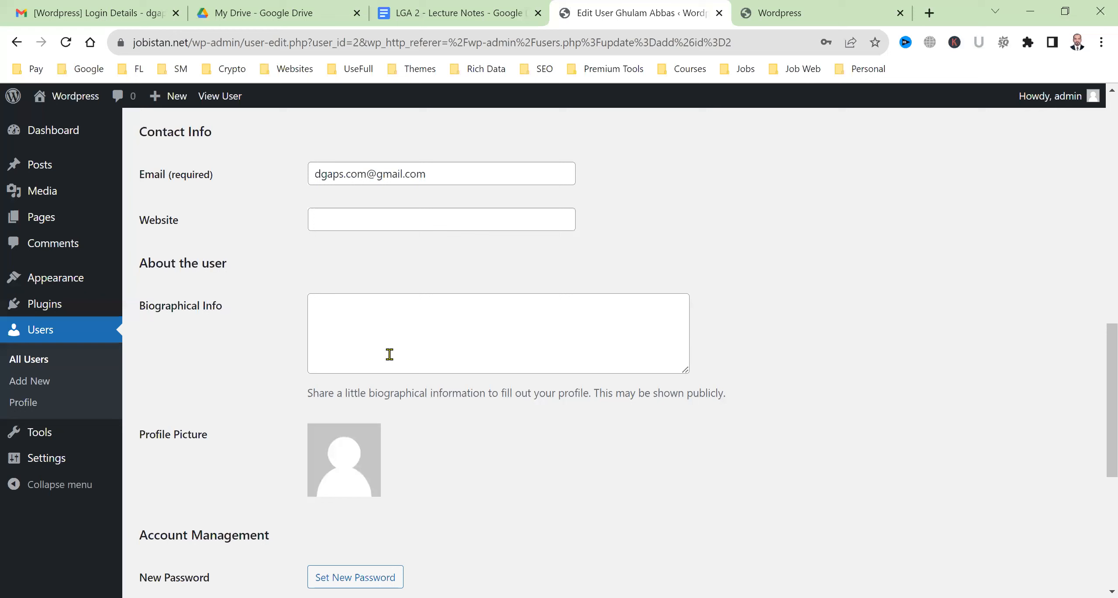
pyautogui.scroll(-5, 417, 398)
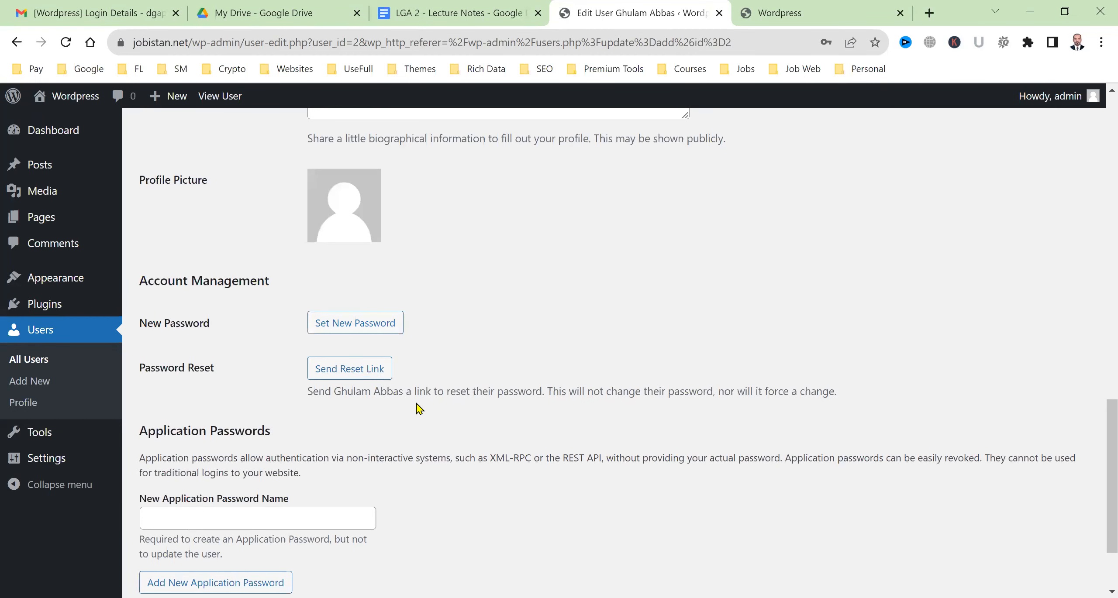
pyautogui.scroll(-3, 419, 409)
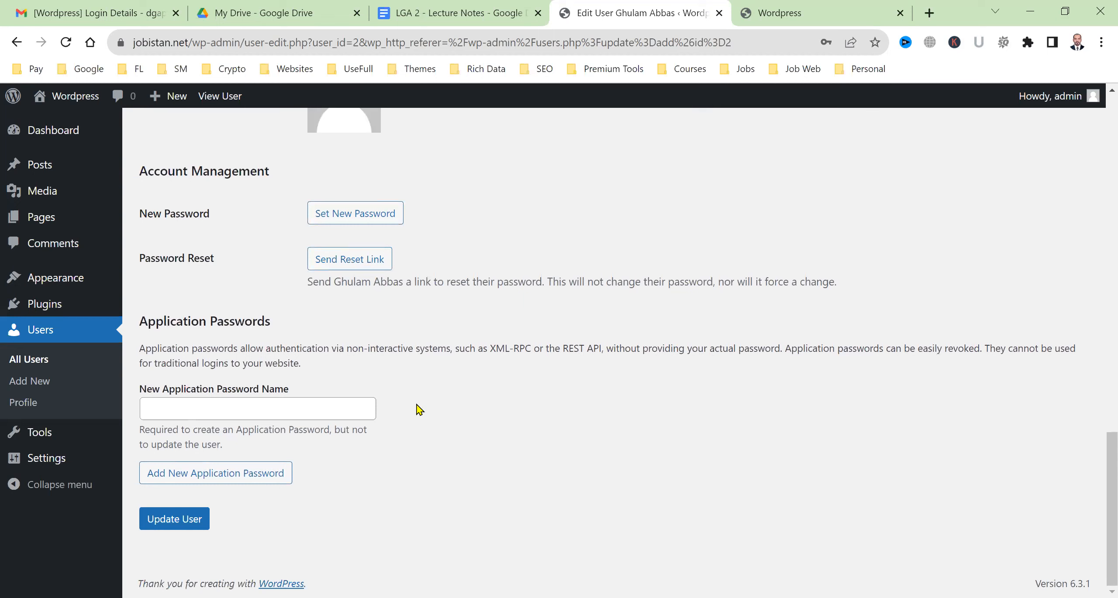
pyautogui.scroll(10, 420, 409)
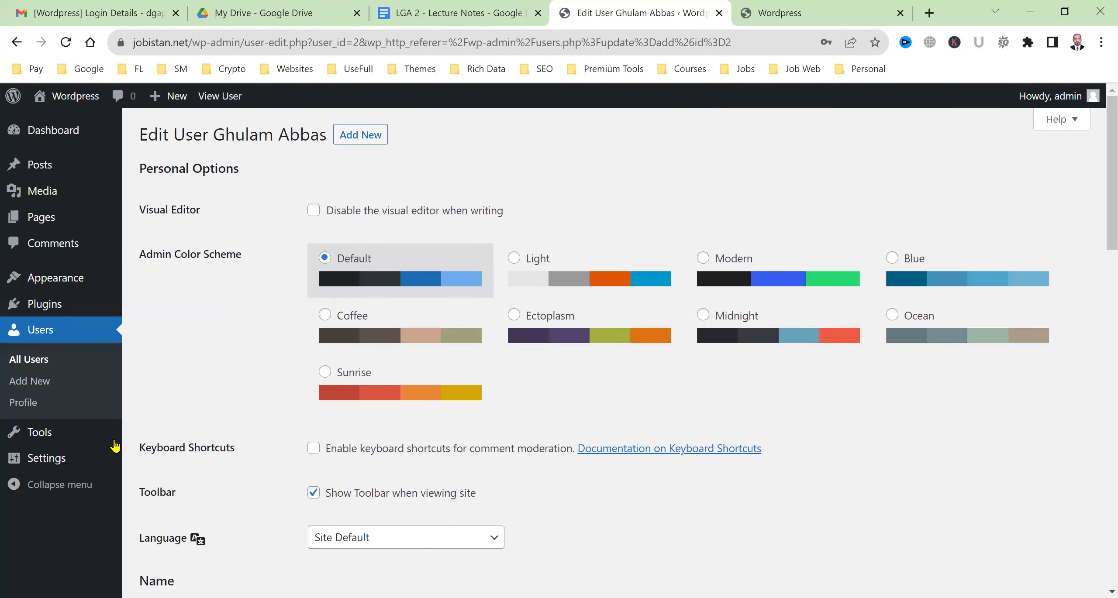
pyautogui.click(48, 406)
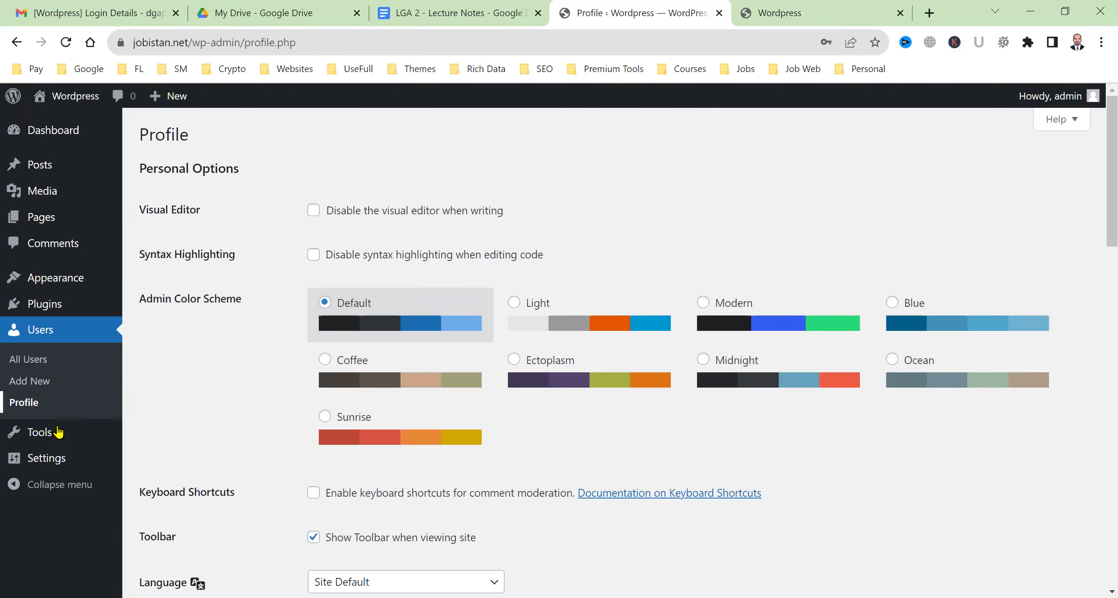
# Look over the administrator's Profile page settings by scrolling through them
pyautogui.moveTo(57, 435)
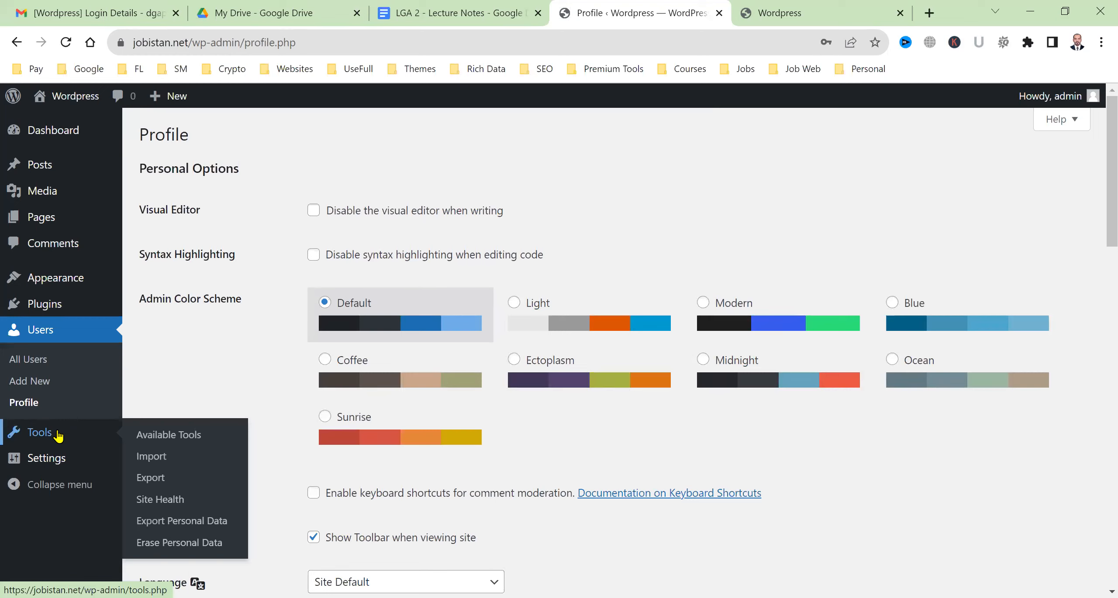
pyautogui.press('F10')
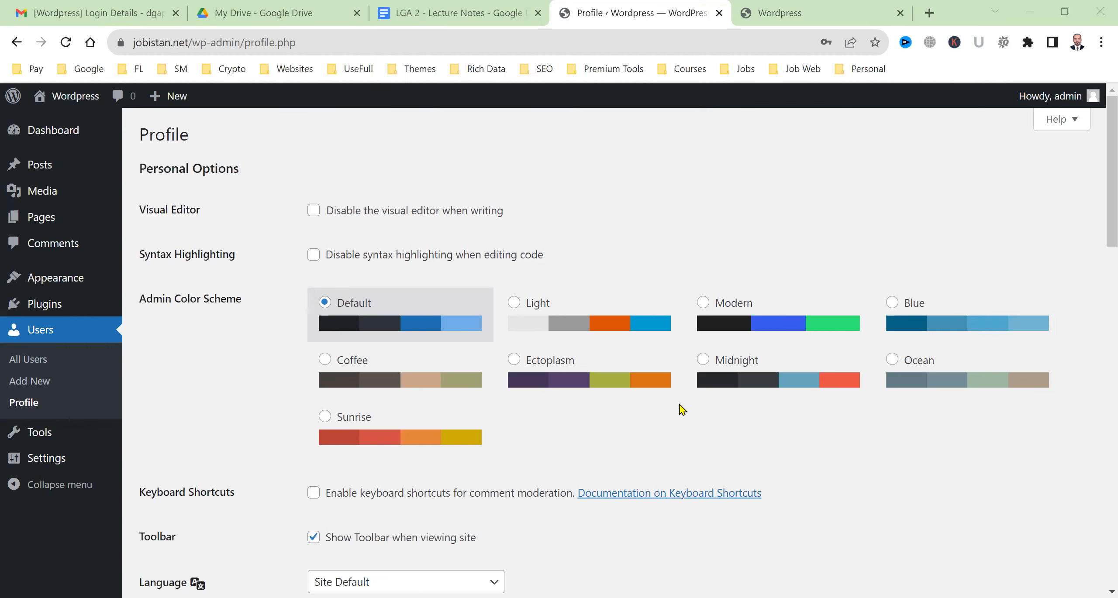
pyautogui.scroll(-10, 623, 305)
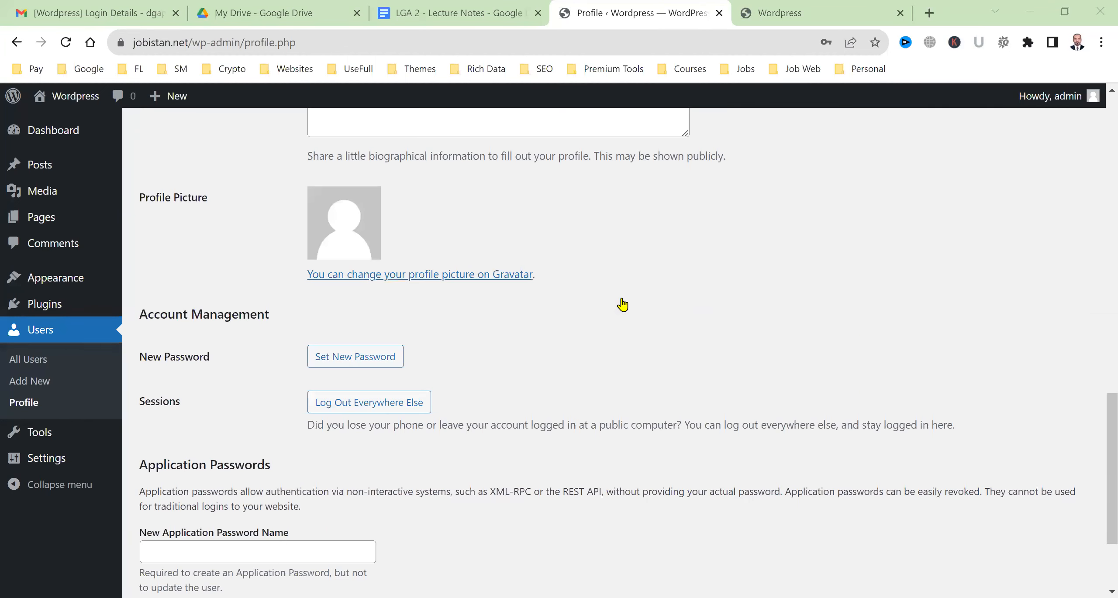
pyautogui.scroll(-2, 620, 304)
pyautogui.scroll(7, 232, 349)
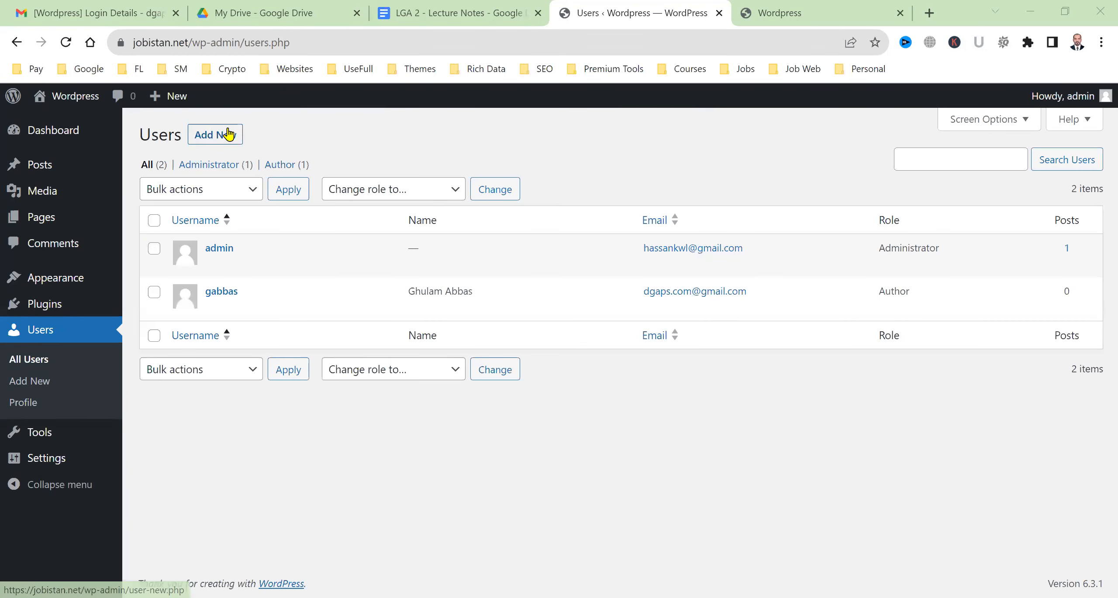
# Preview the Add New User form with Editor as the role, then go to Tools
pyautogui.click(228, 134)
pyautogui.scroll(-3, 249, 295)
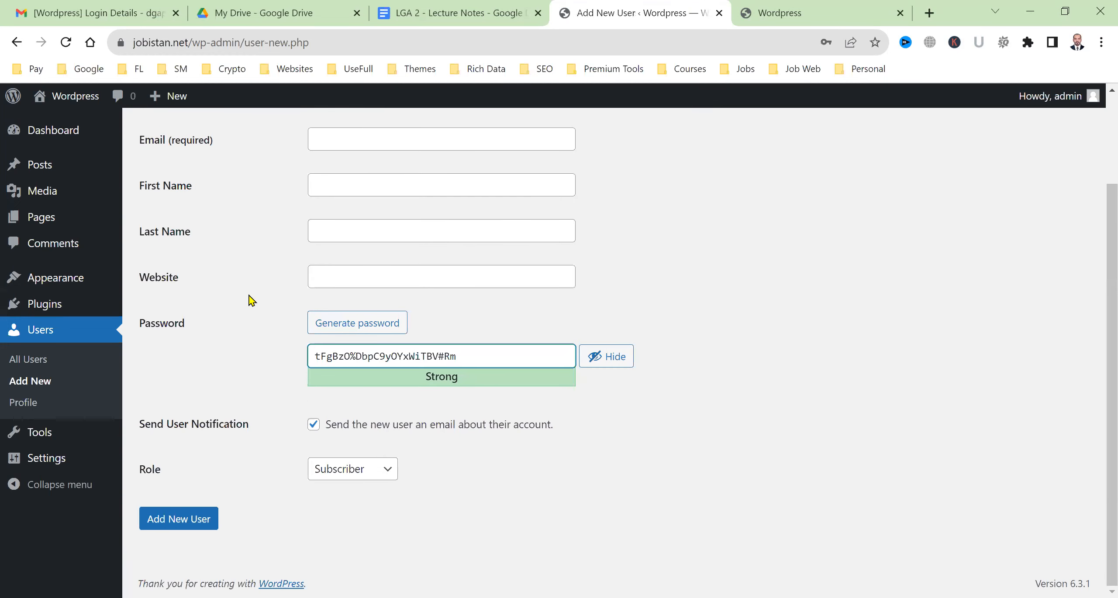
pyautogui.click(377, 478)
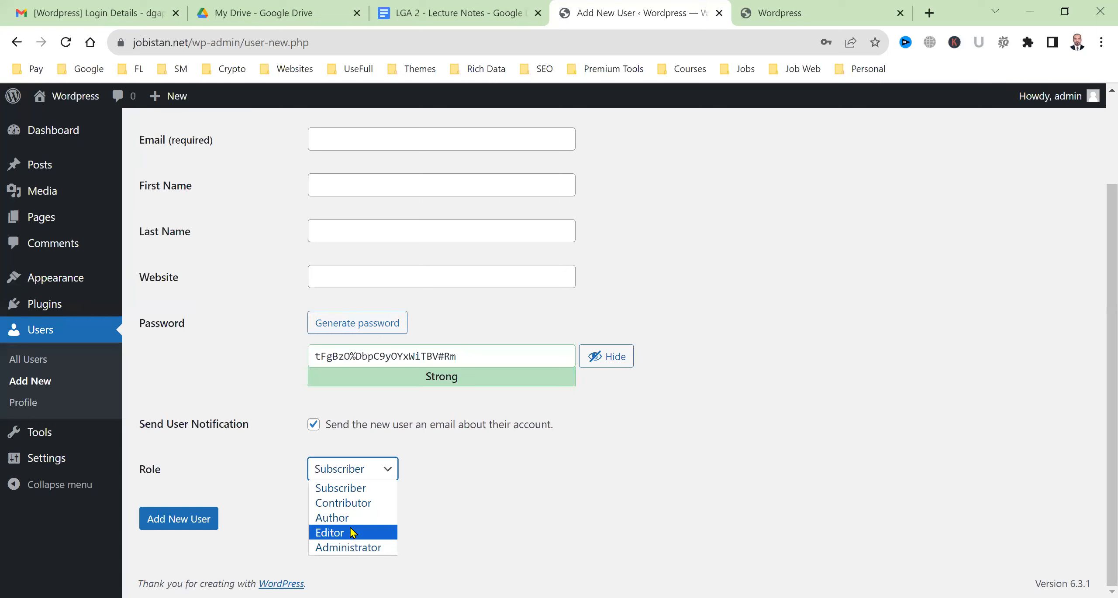
pyautogui.click(352, 533)
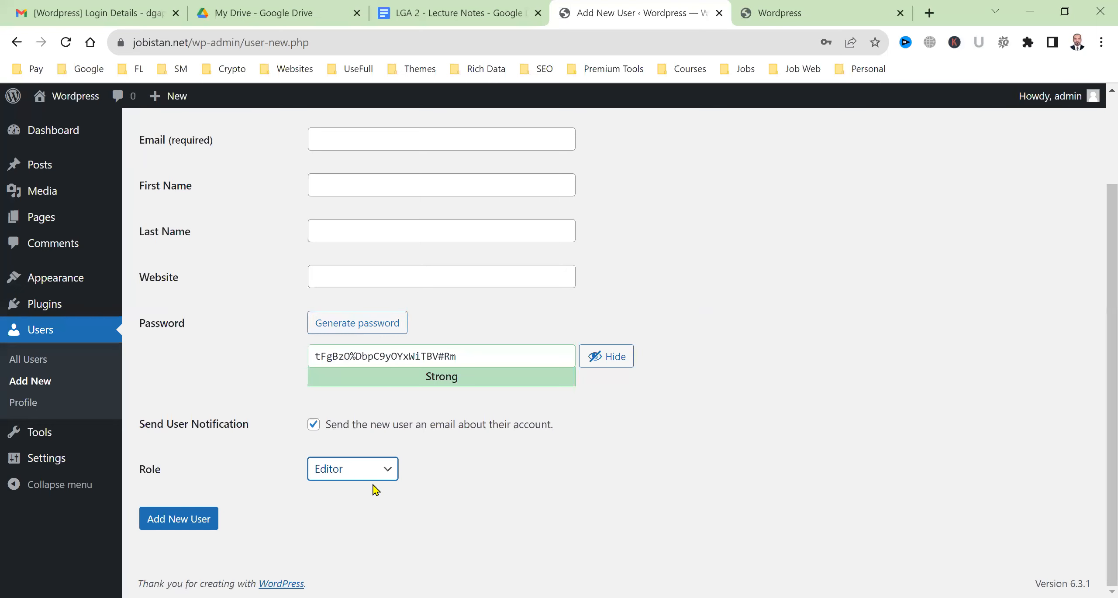
pyautogui.scroll(3, 653, 490)
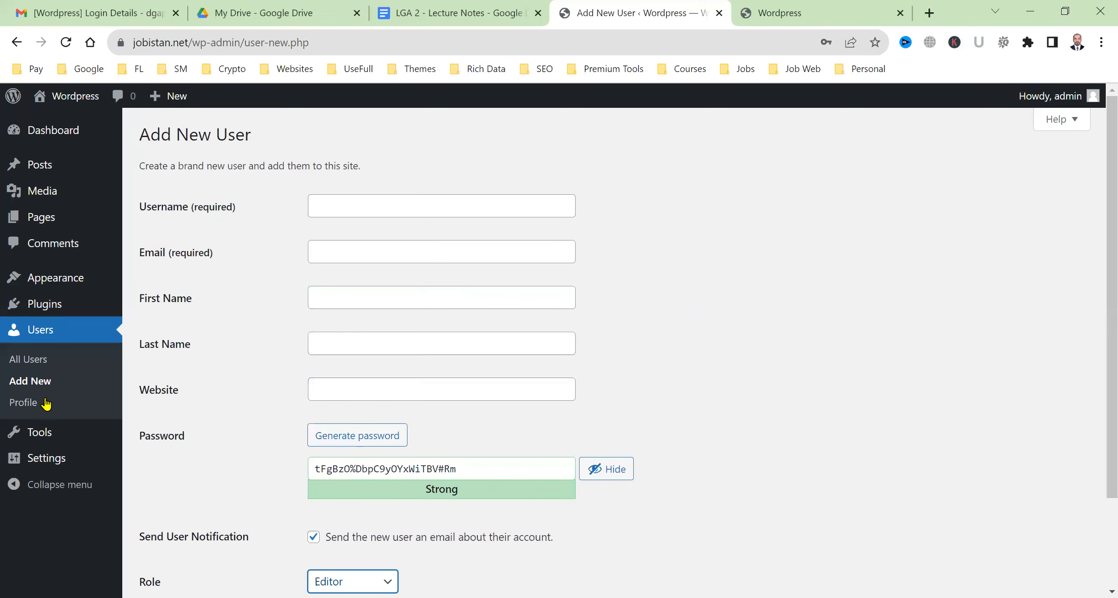
pyautogui.click(52, 439)
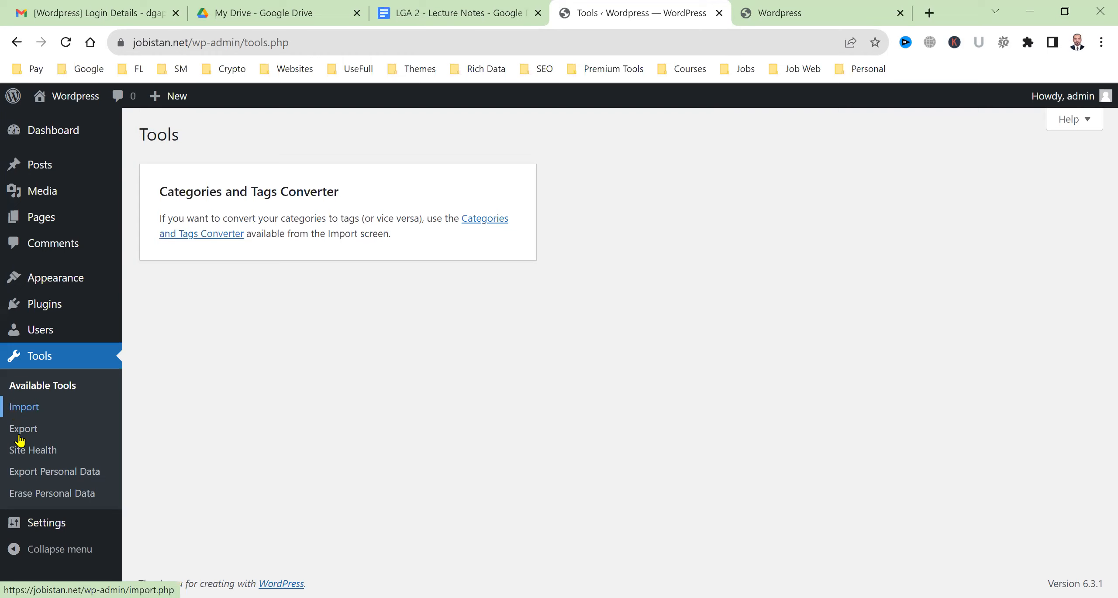
# Run Site Health (Good, 3 recommended improvements), then view the Import page's importers
pyautogui.click(37, 457)
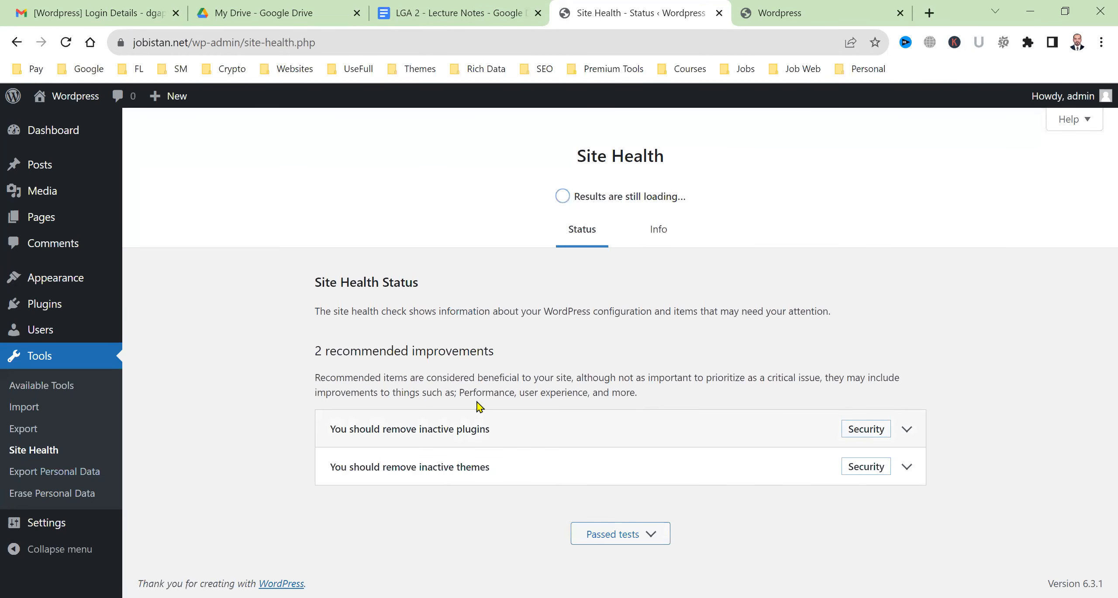
pyautogui.scroll(-1, 466, 496)
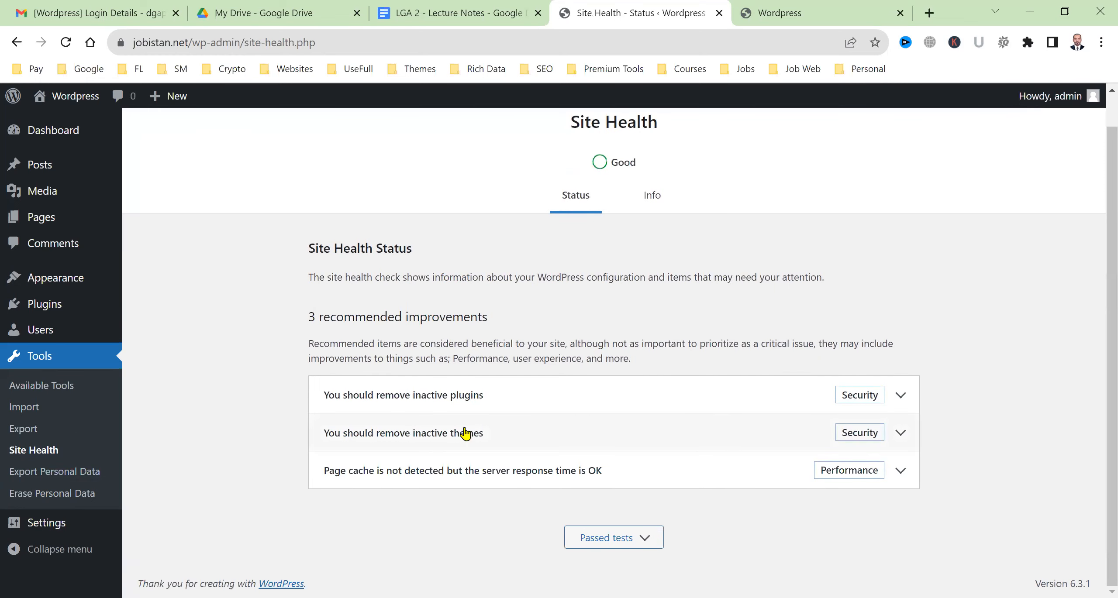
pyautogui.click(47, 414)
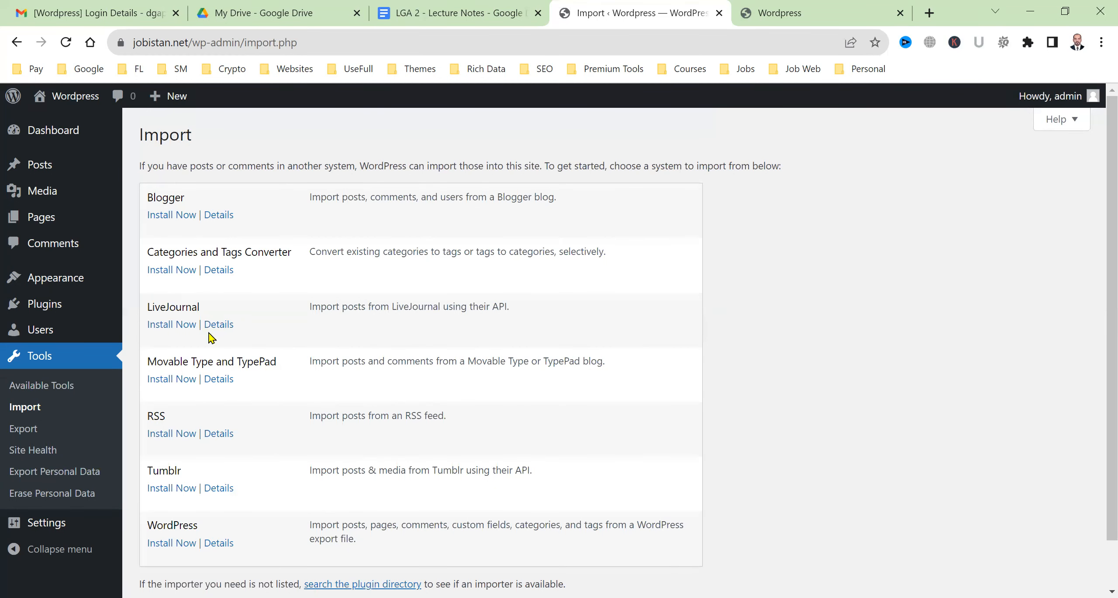
# View the Export page's All content option, then the empty Export Personal Data page
pyautogui.scroll(-2, 250, 428)
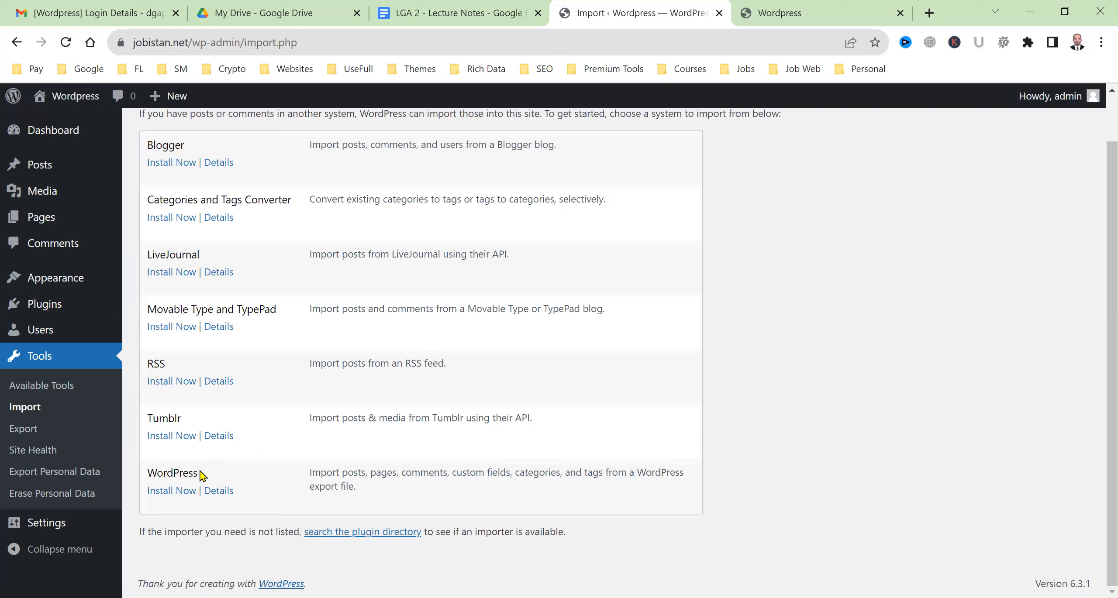
pyautogui.click(45, 435)
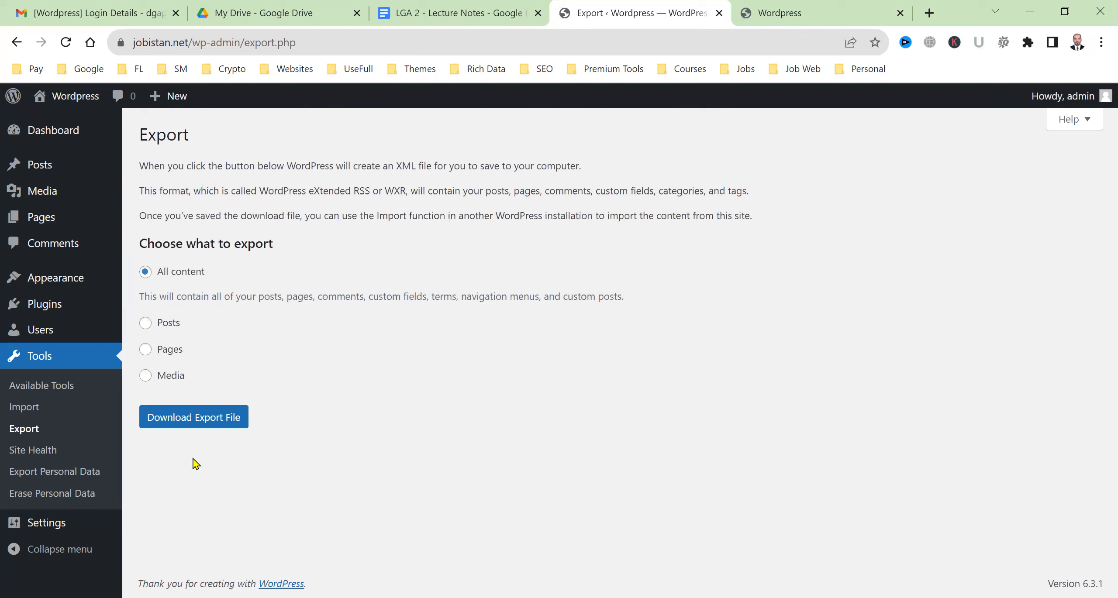
pyautogui.click(71, 479)
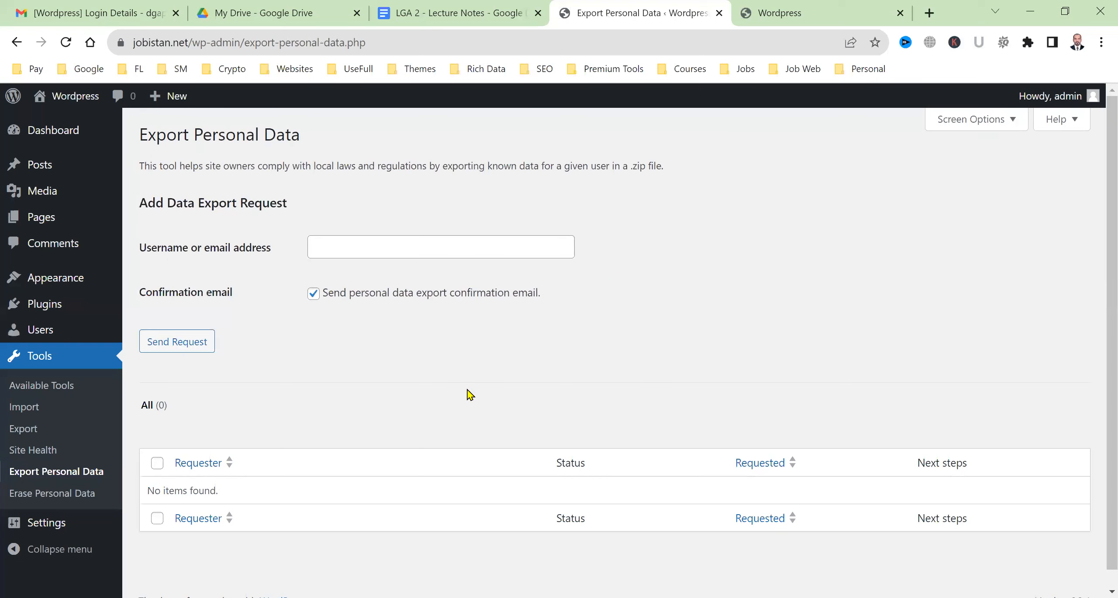
pyautogui.scroll(-1, 358, 441)
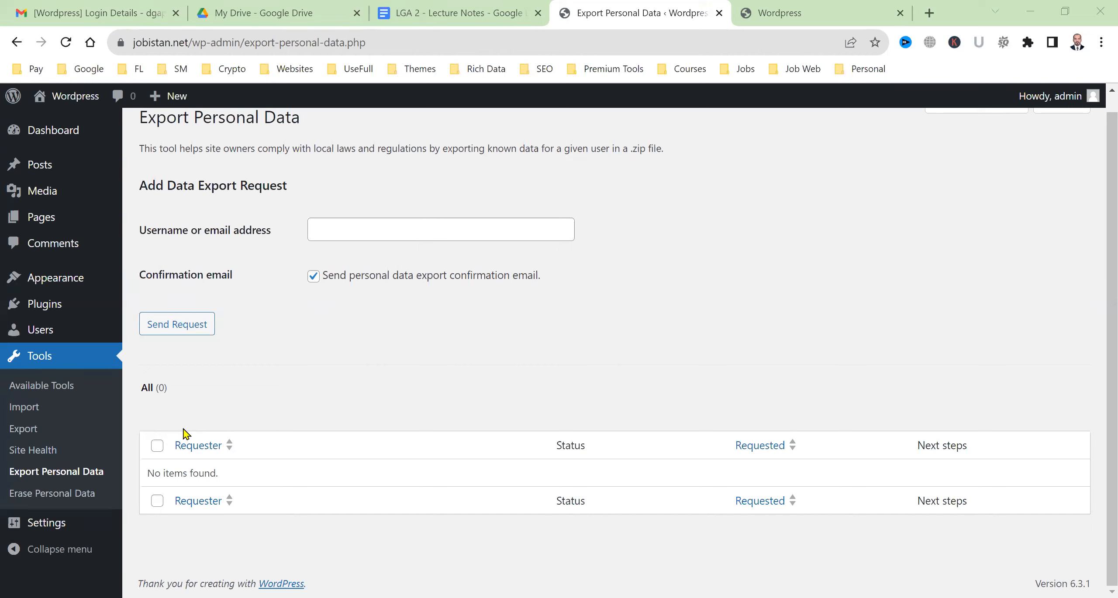
pyautogui.moveTo(37, 527)
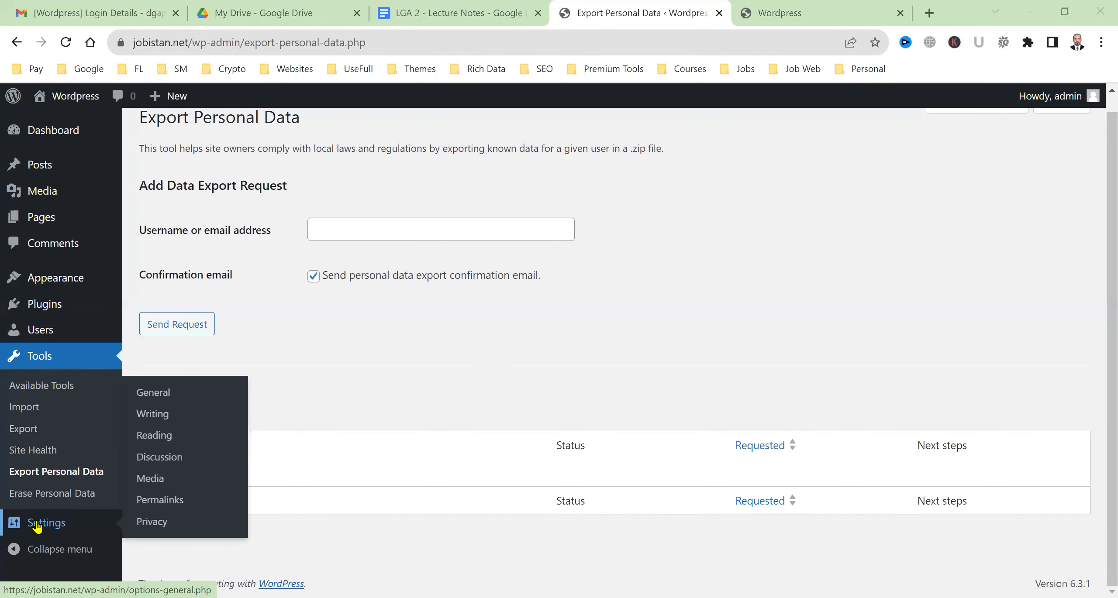
pyautogui.click(37, 527)
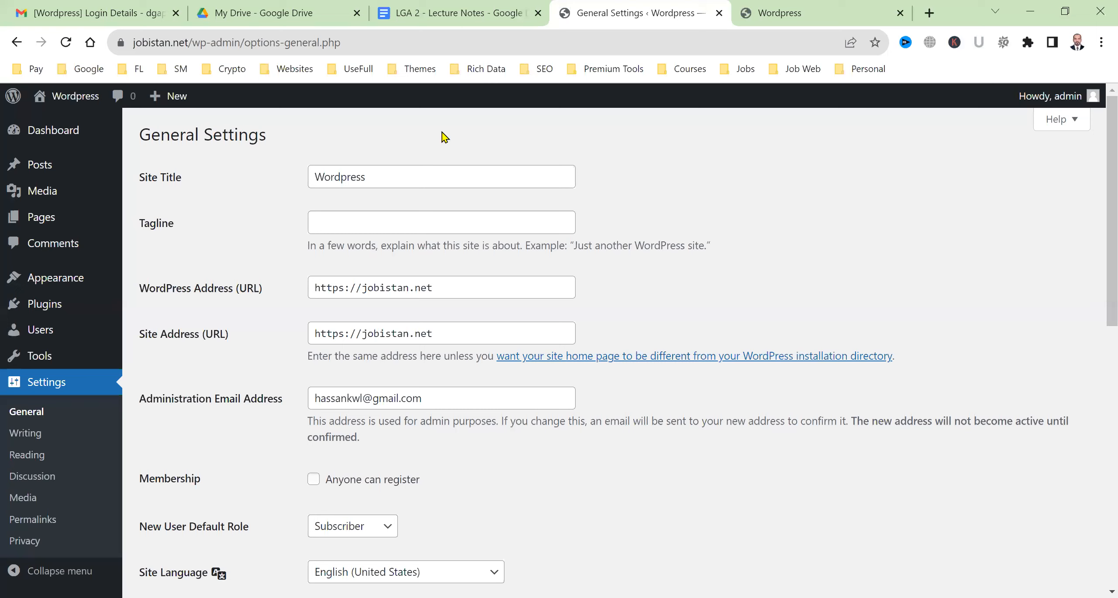
# Replace the Site Title 'Wordpress' with 'Jobistan - LGA Demo Site', glancing at the live site
pyautogui.doubleClick(385, 175)
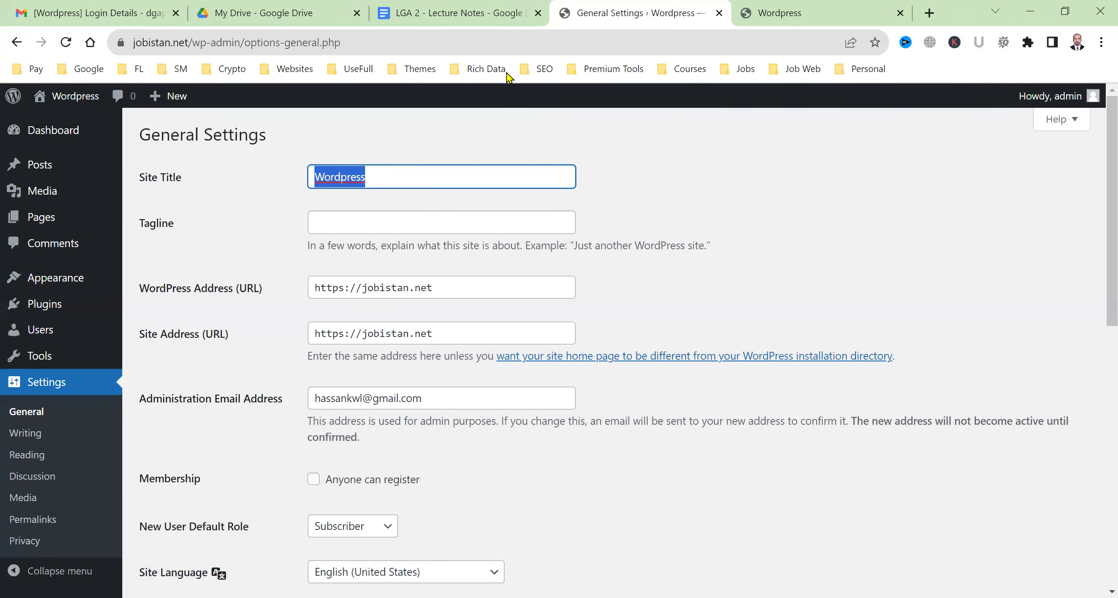
pyautogui.hotkey('ctrl', 'Tab')
pyautogui.doubleClick(141, 43)
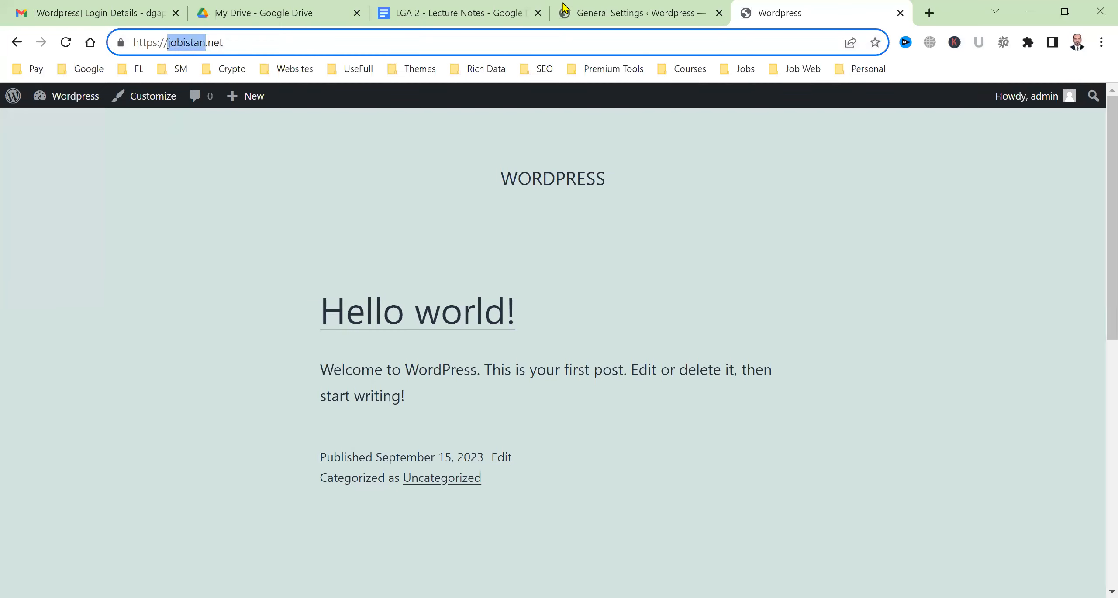
pyautogui.click(629, 6)
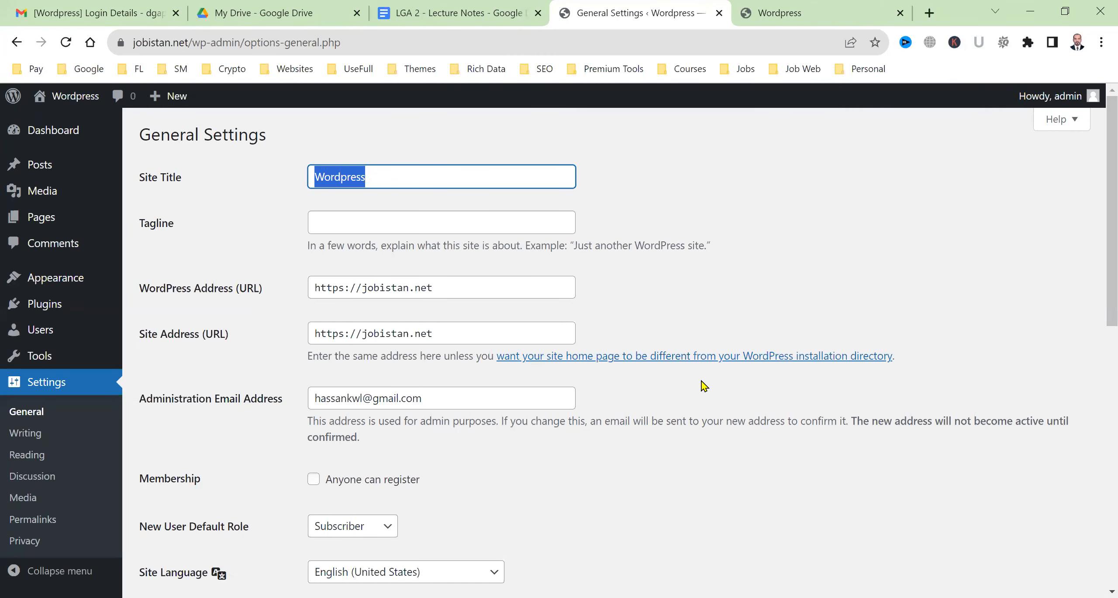
pyautogui.press('BackSpace')
pyautogui.write('Jobistan')
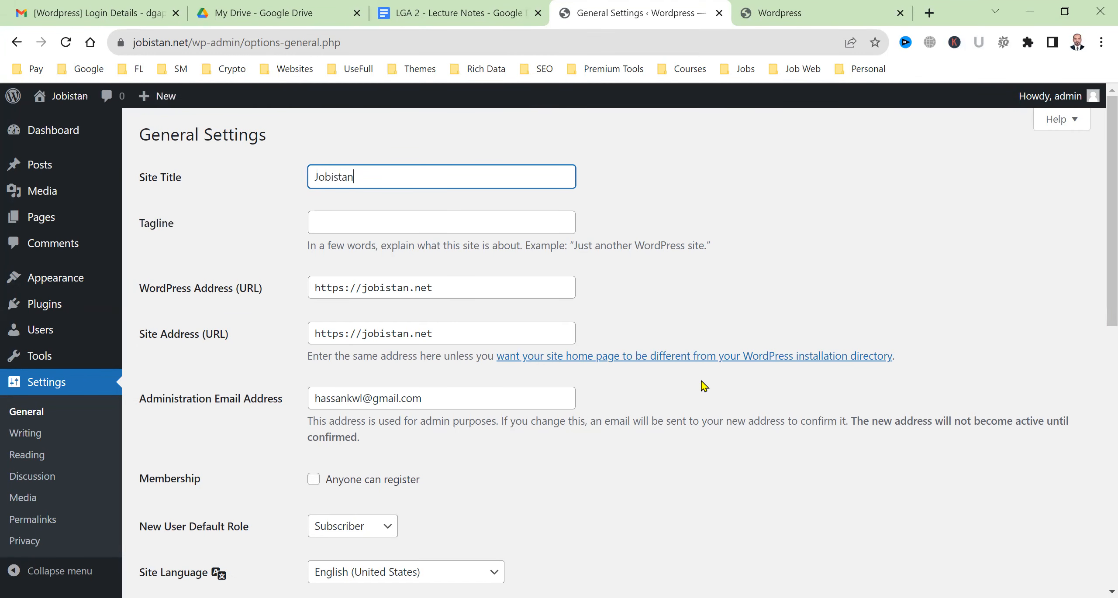
pyautogui.write(' - LGA Demo Site')
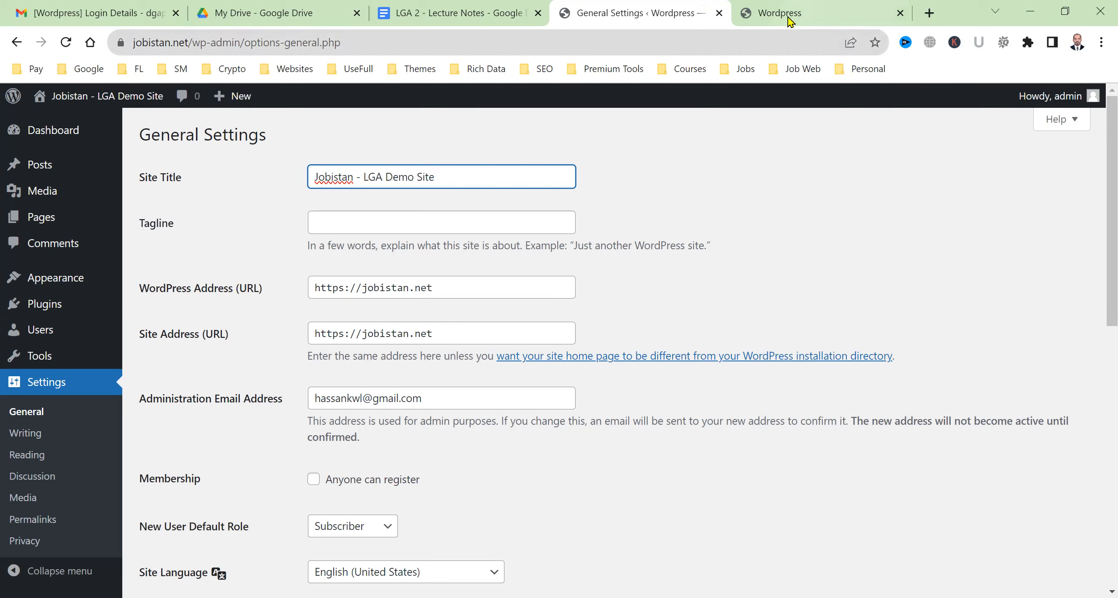
pyautogui.moveTo(784, 20)
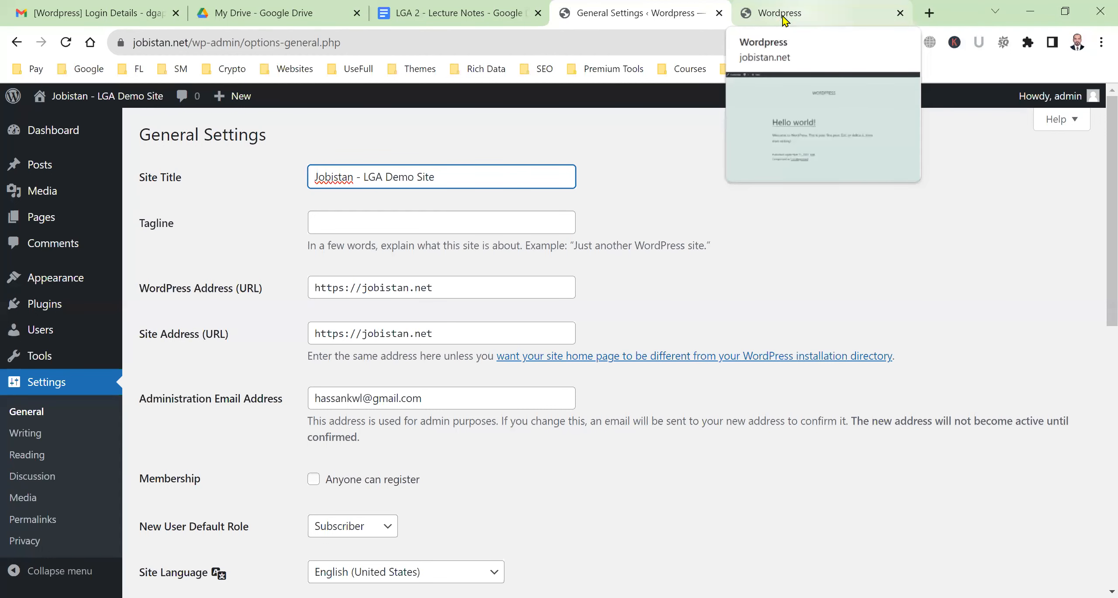
# Save the title and reload the live site to confirm it shows JOBISTAN - LGA DEMO SITE
pyautogui.scroll(-10, 411, 399)
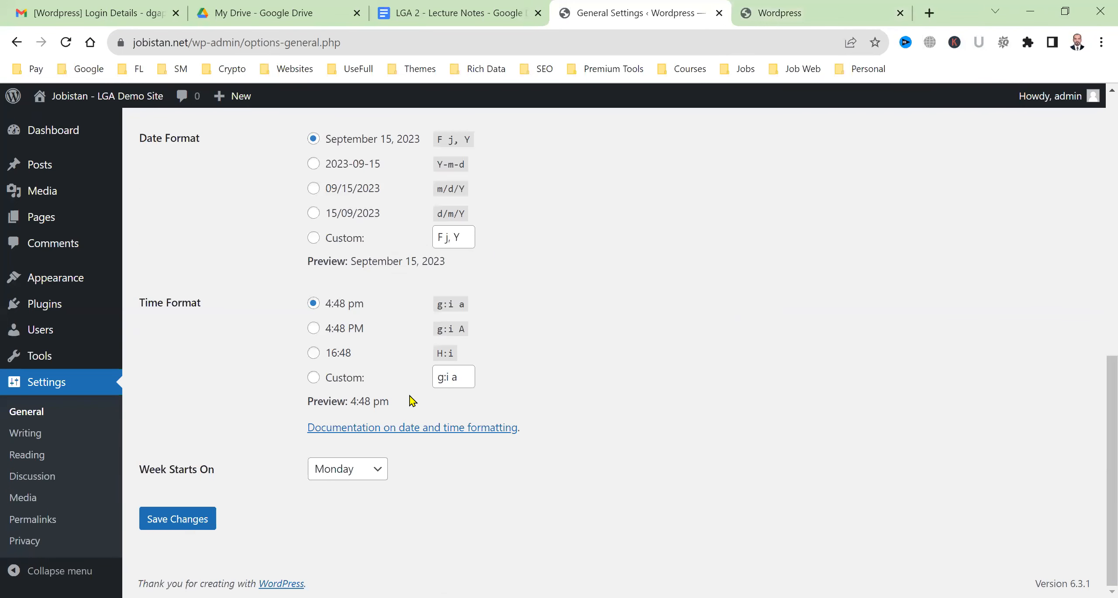
pyautogui.click(211, 525)
pyautogui.click(795, 12)
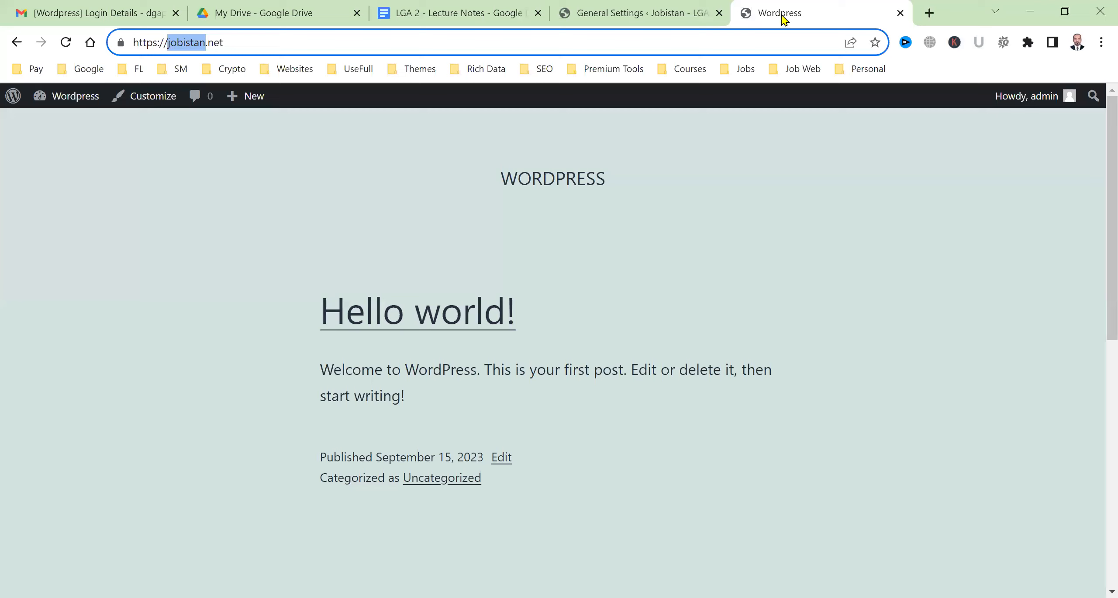
pyautogui.click(65, 42)
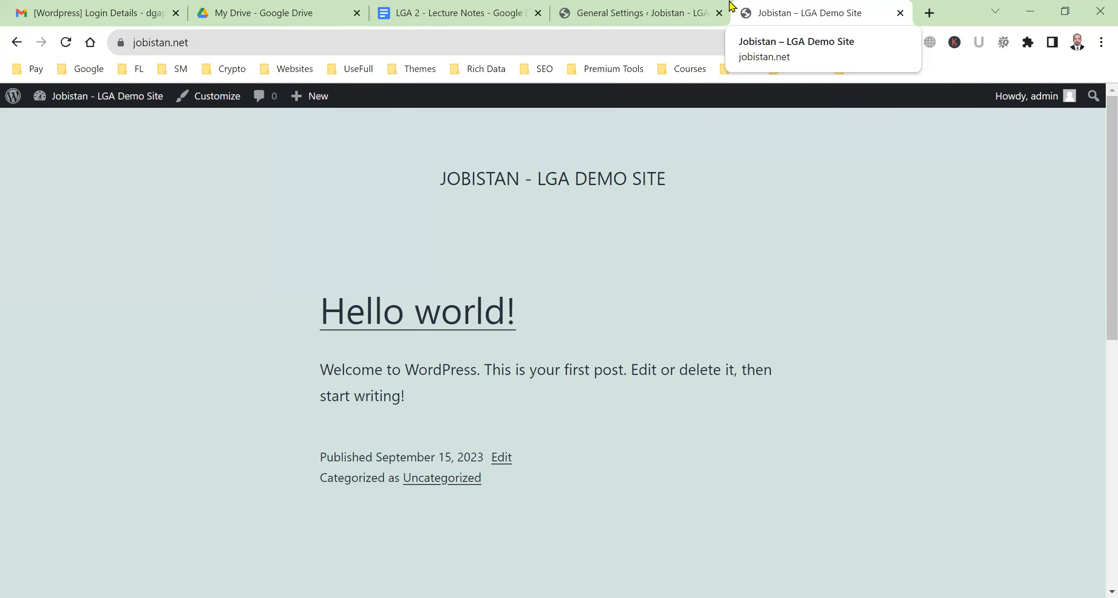
pyautogui.hotkey('ctrl', 'shift', 'Tab')
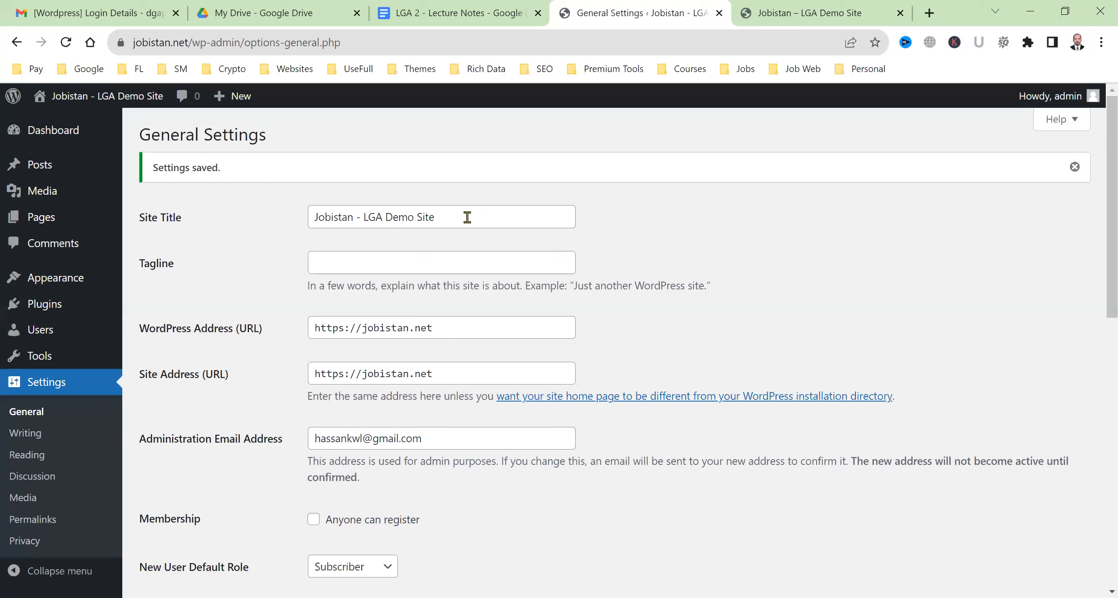
# Point out the Tagline, the https WordPress Address, the Site Address and the admin email fields
pyautogui.click(379, 264)
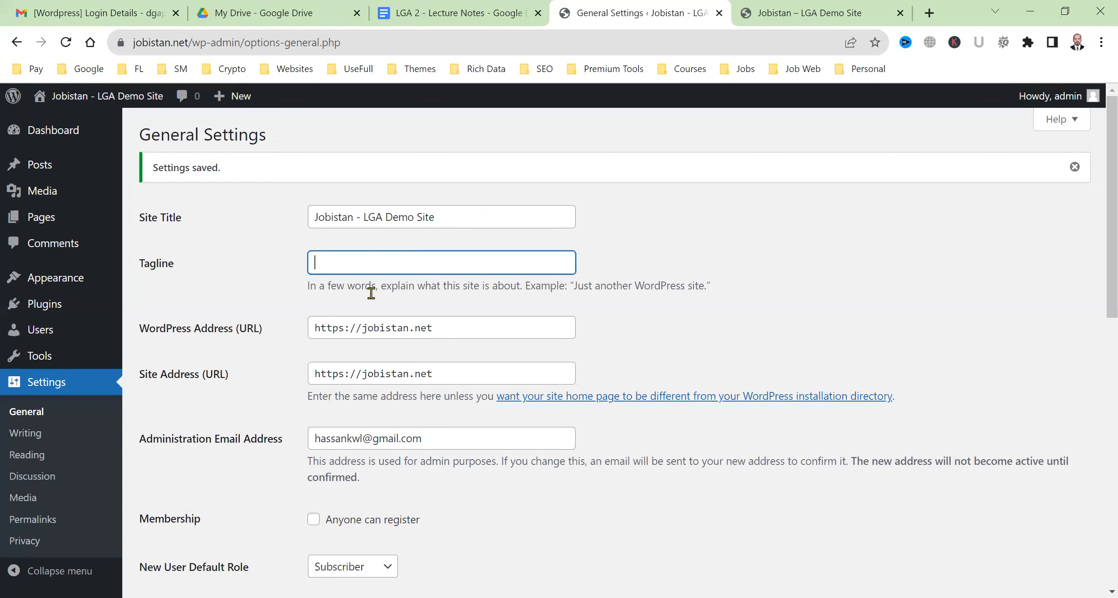
pyautogui.click(268, 371)
pyautogui.scroll(-3, 269, 372)
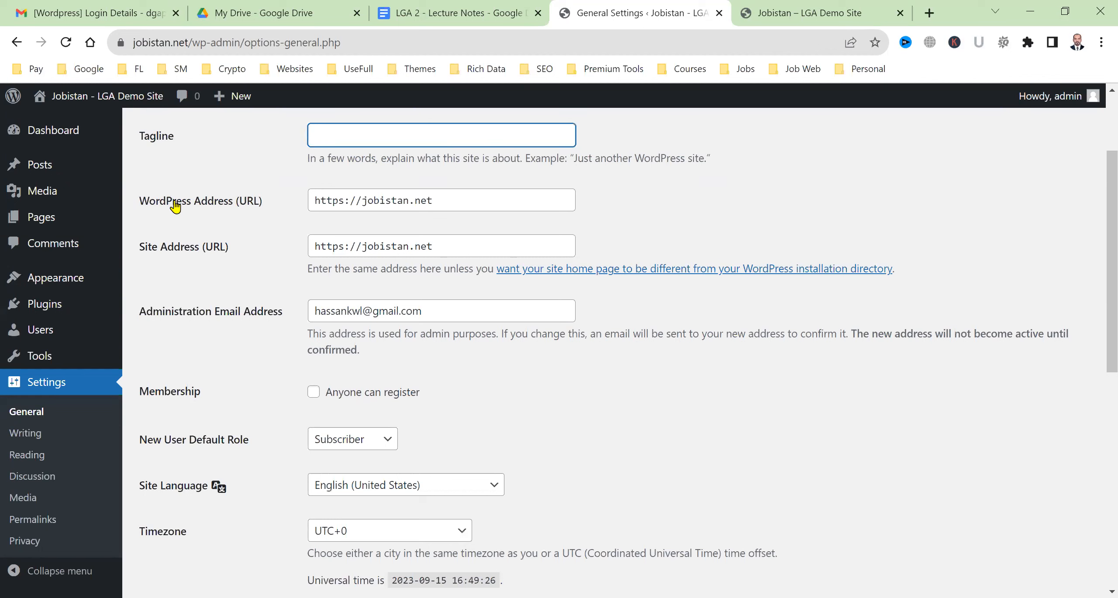
pyautogui.moveTo(176, 204); pyautogui.dragTo(256, 221)
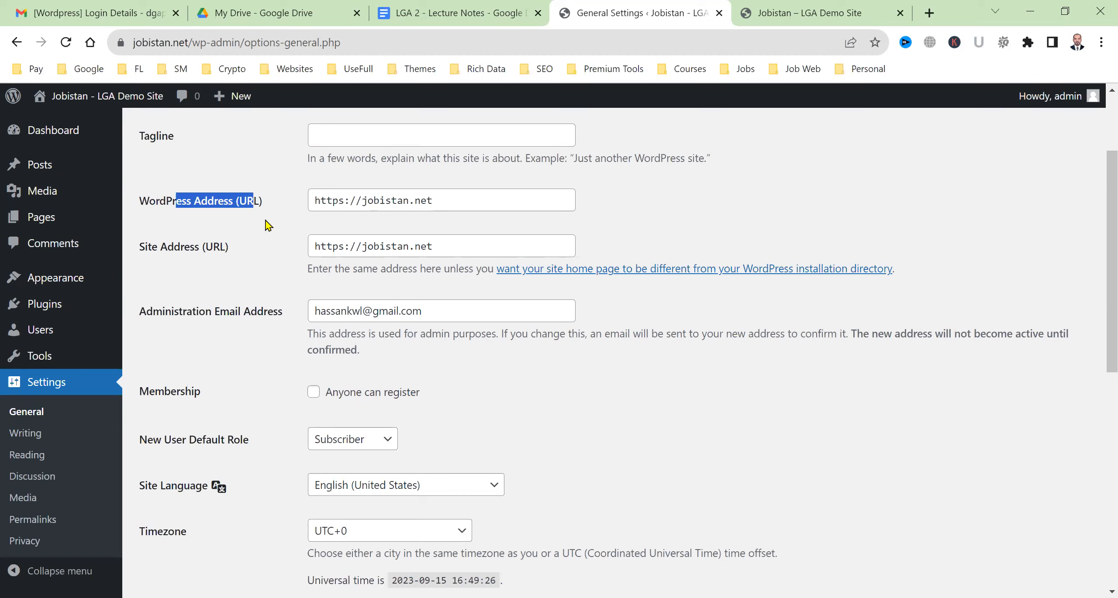
pyautogui.click(350, 203)
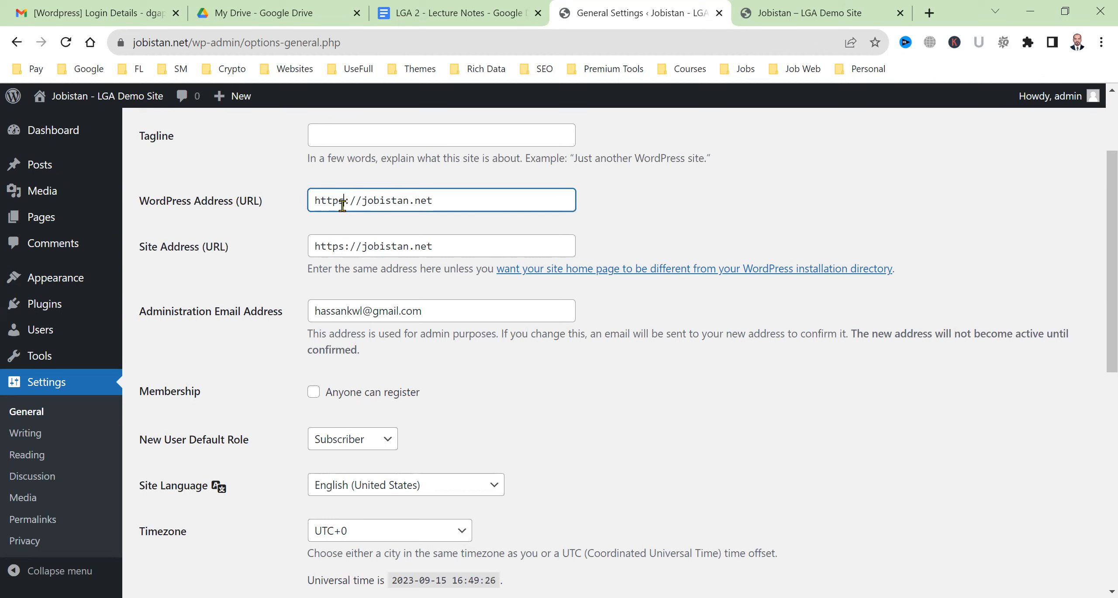
pyautogui.moveTo(343, 207); pyautogui.dragTo(339, 206)
pyautogui.click(345, 248)
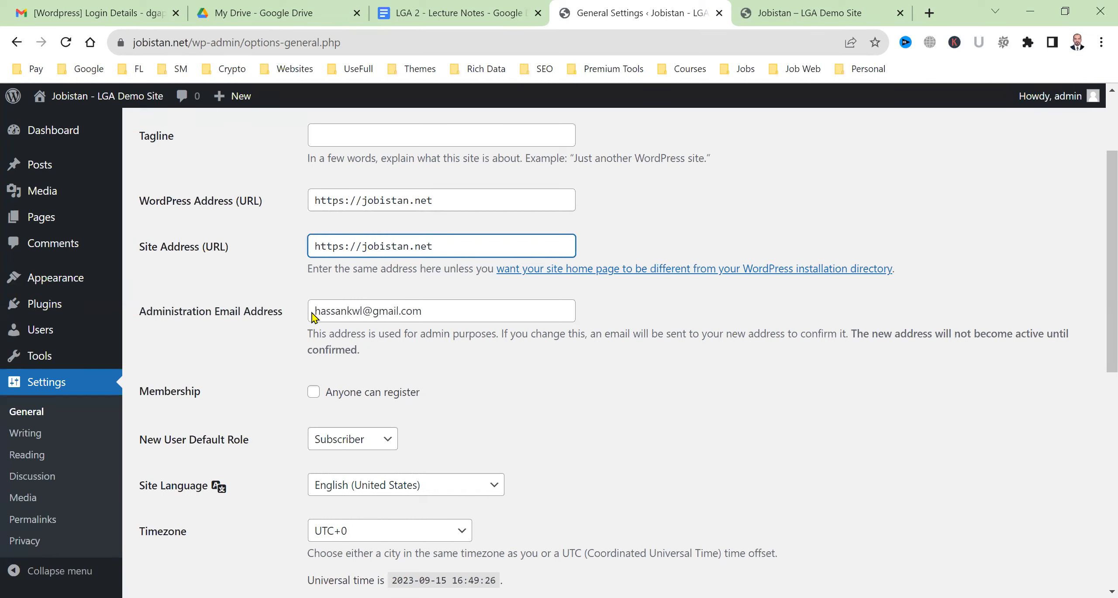
pyautogui.moveTo(363, 311); pyautogui.dragTo(287, 317)
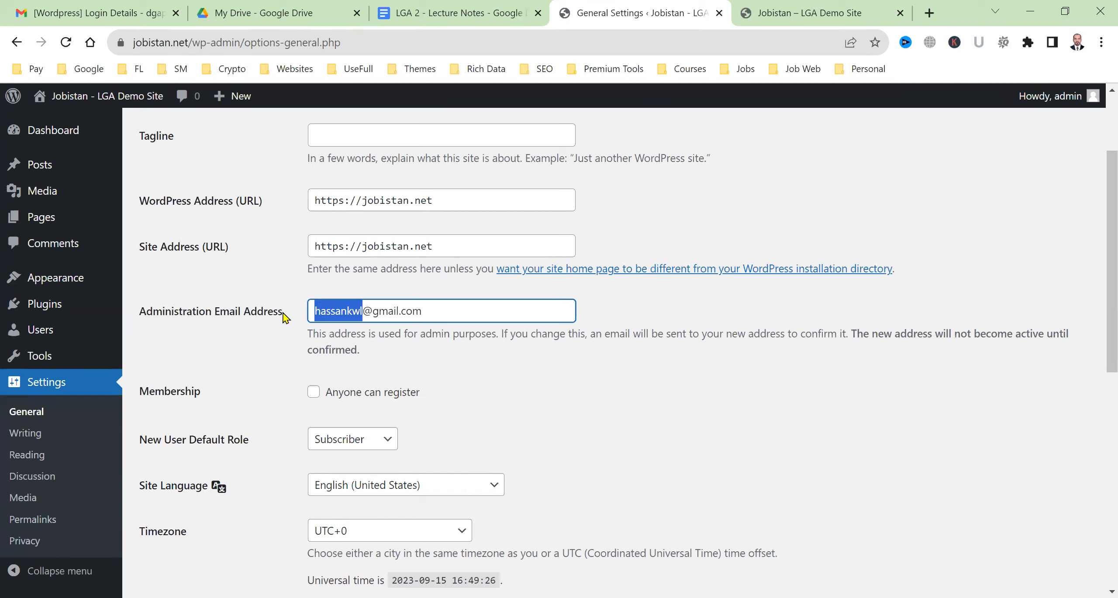
# Scroll to Membership, Subscriber default role, UTC+0 timezone and the F j, Y date format
pyautogui.scroll(-5, 483, 356)
pyautogui.scroll(3, 562, 319)
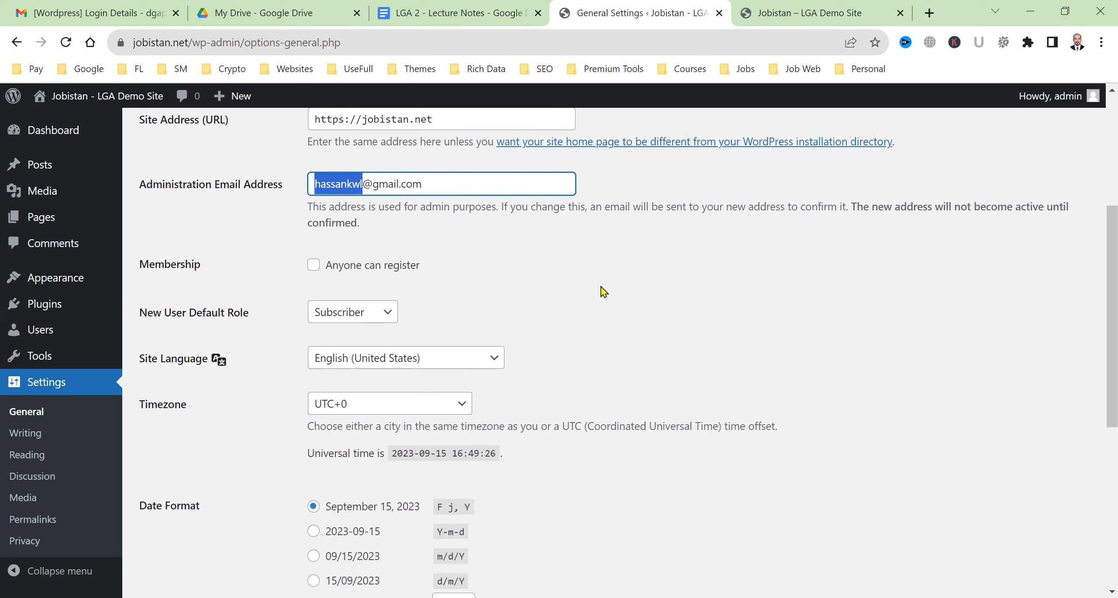
pyautogui.scroll(-3, 498, 305)
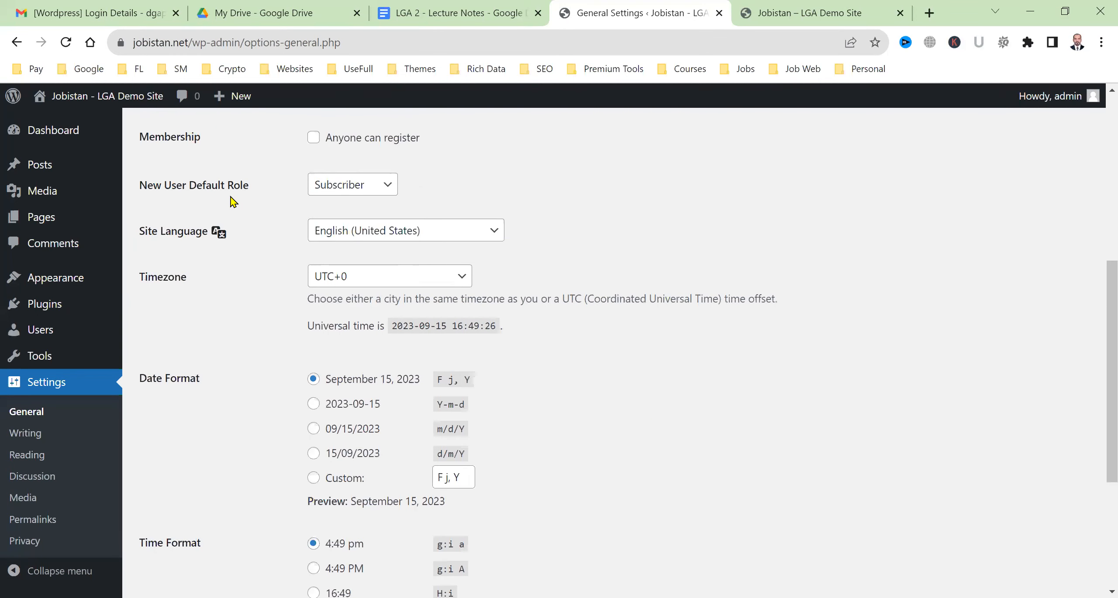
# Make Author the default new-user role, keeping the site language as English (United States)
pyautogui.click(374, 192)
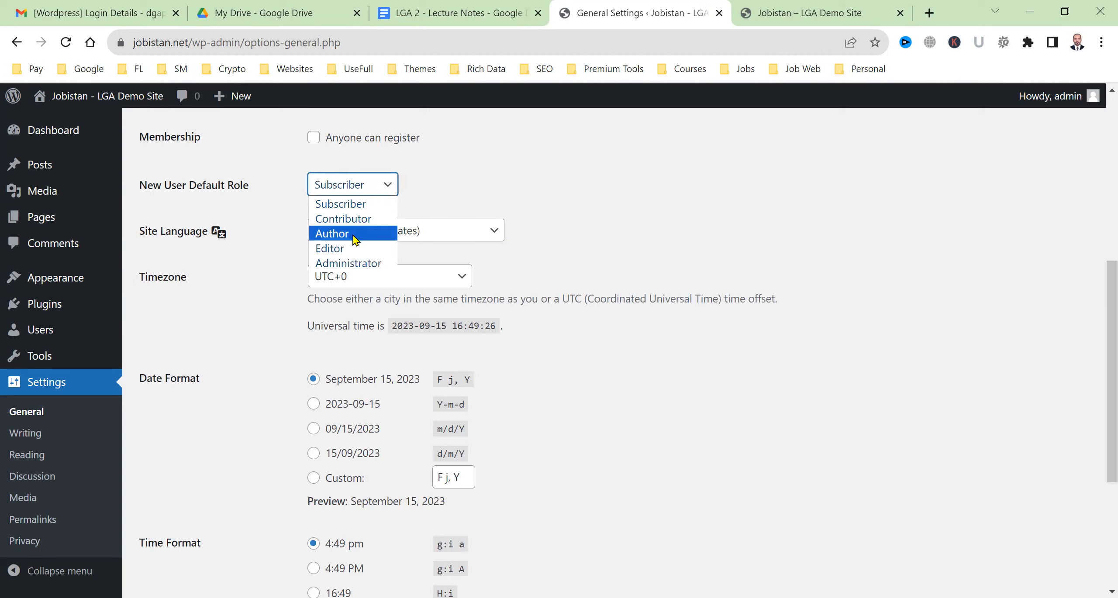
pyautogui.click(355, 239)
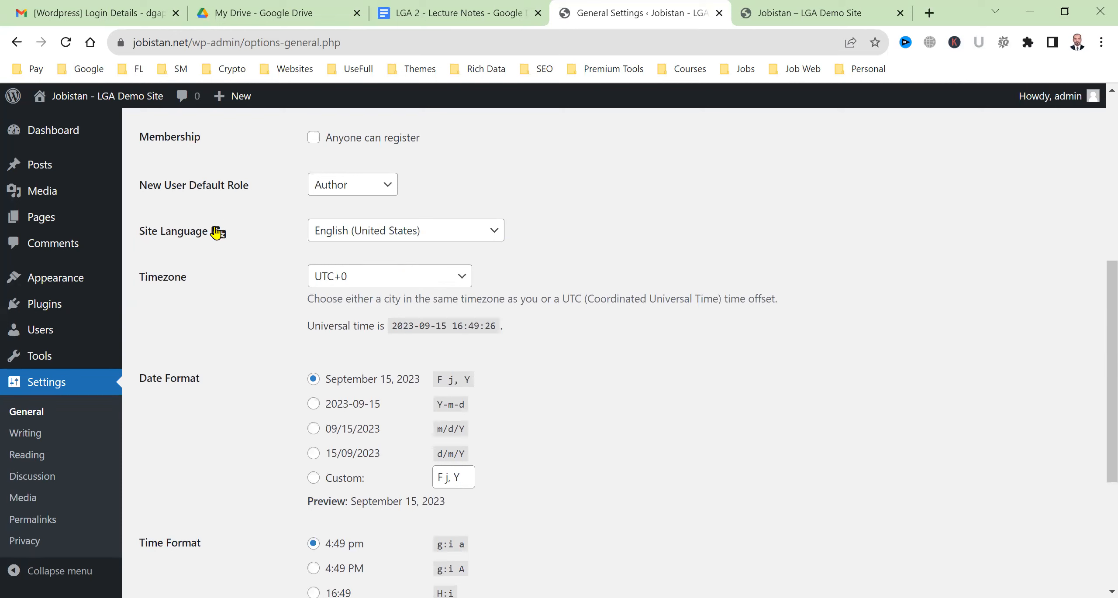
pyautogui.click(456, 237)
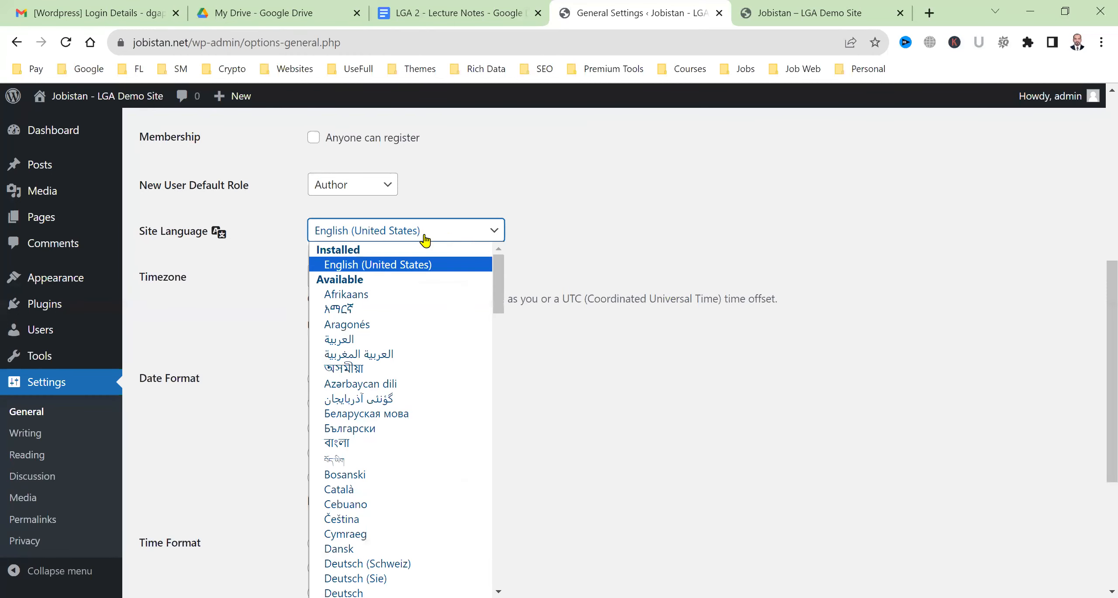
pyautogui.click(201, 288)
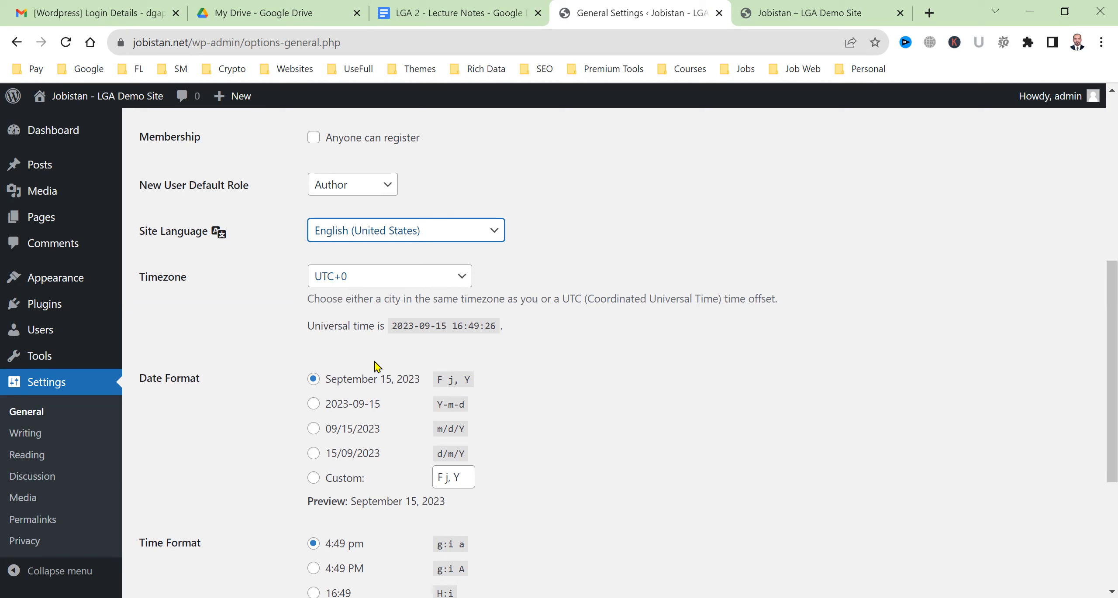
# Choose UTC+5 as the site timezone and save the general settings
pyautogui.click(383, 285)
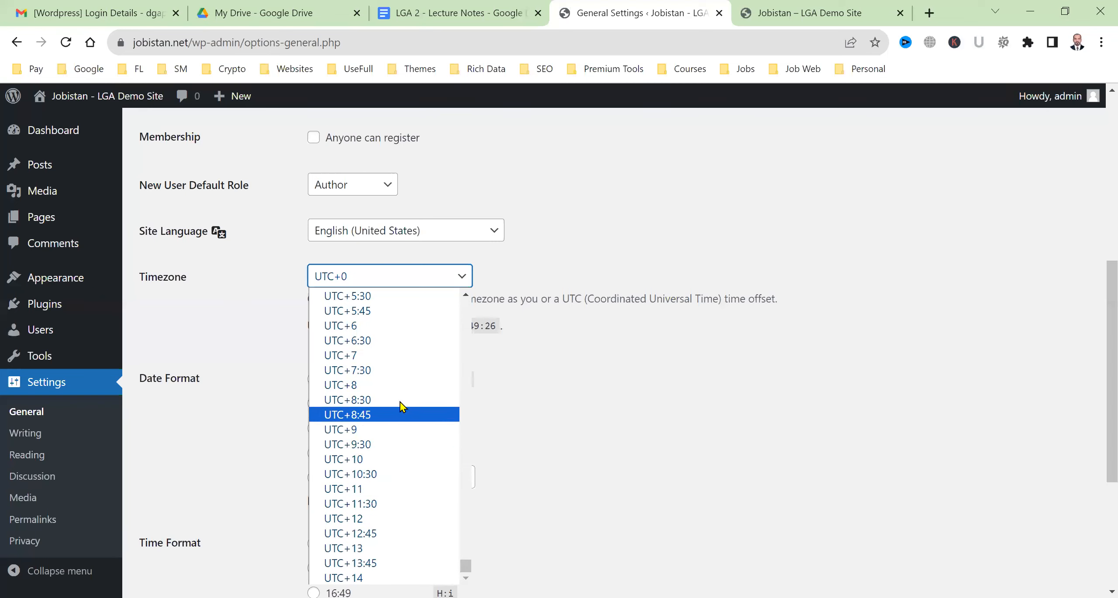
pyautogui.scroll(5, 399, 323)
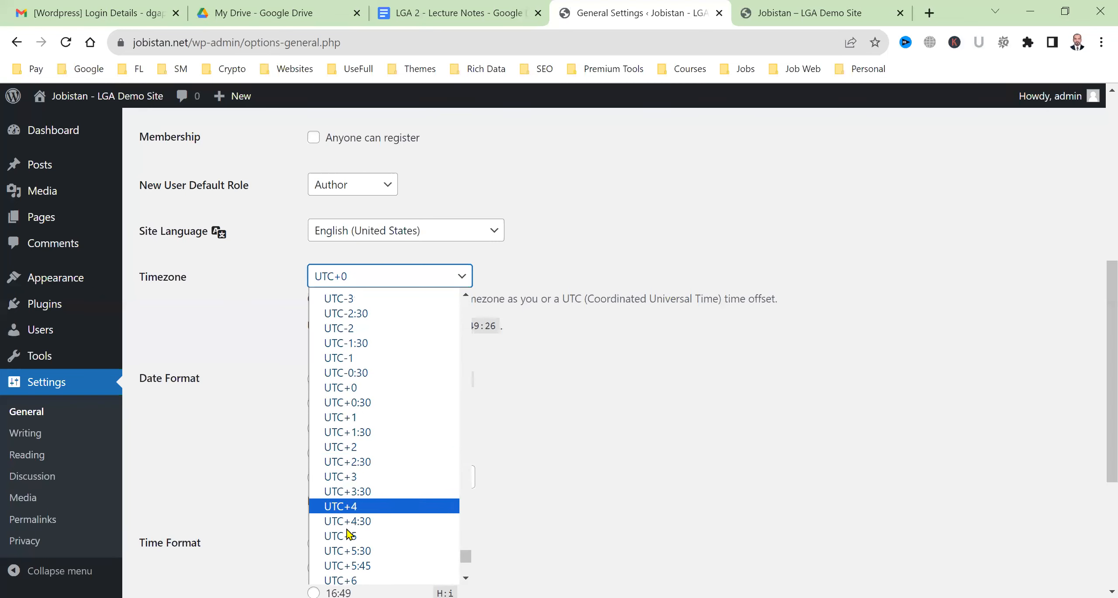
pyautogui.click(381, 536)
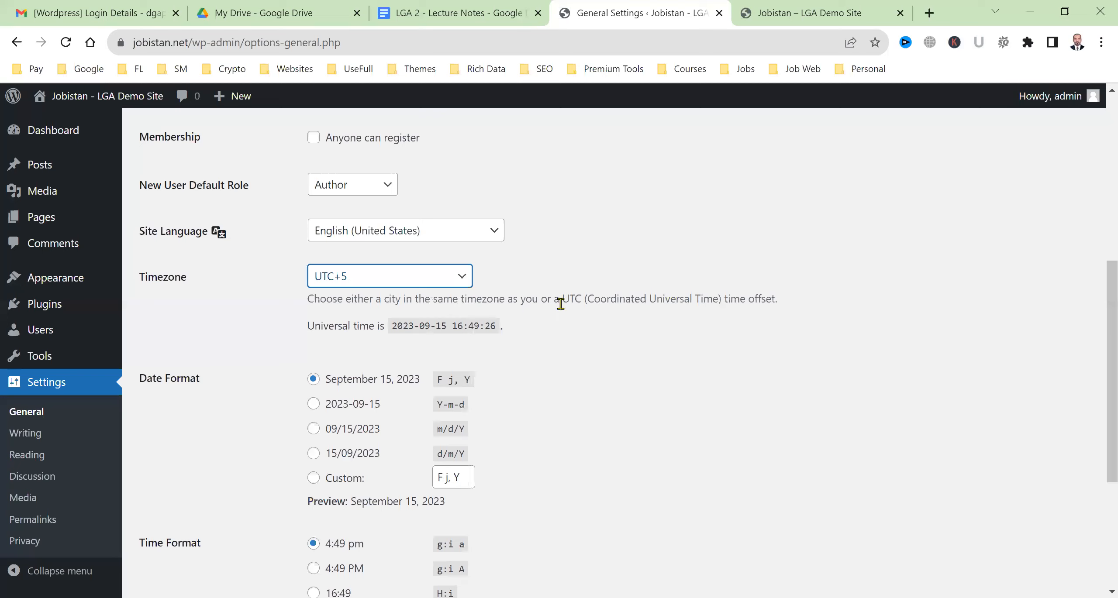
pyautogui.click(541, 348)
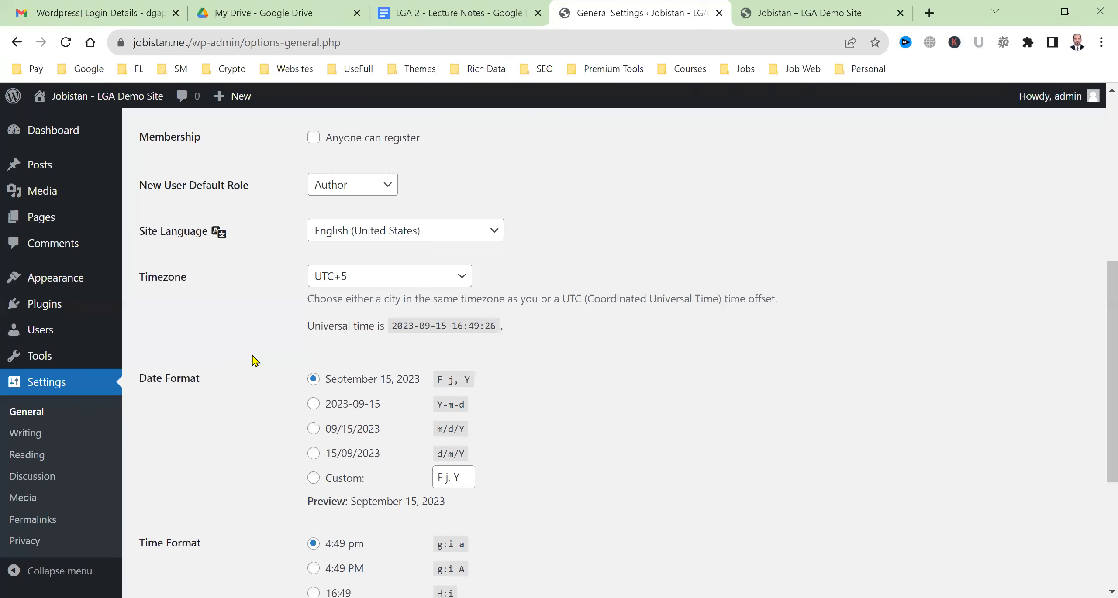
pyautogui.scroll(-3, 260, 371)
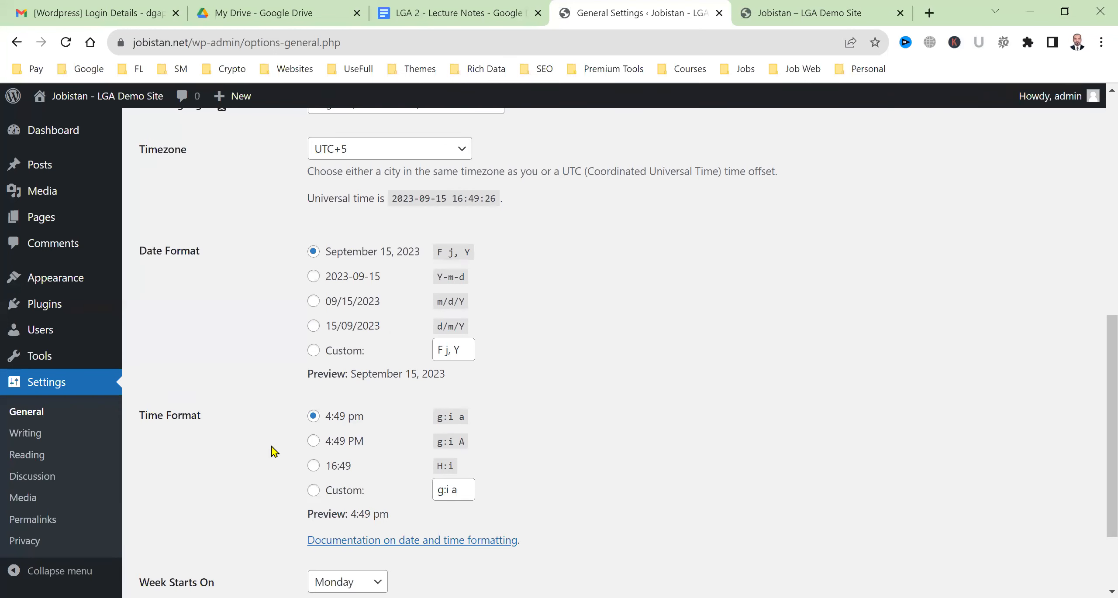
pyautogui.scroll(-3, 274, 451)
pyautogui.click(180, 524)
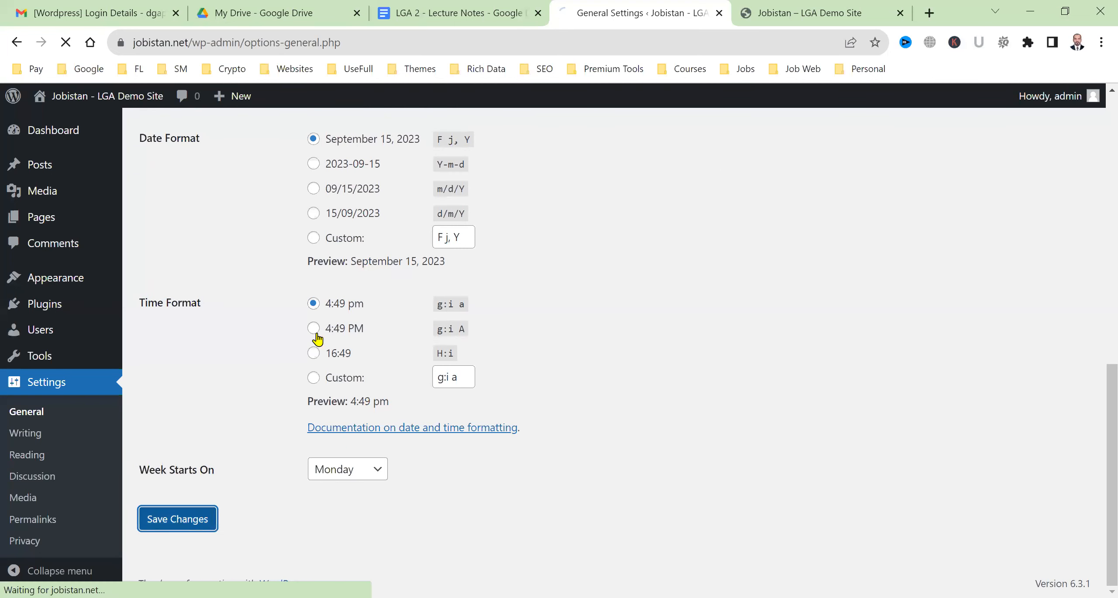
pyautogui.scroll(-3, 258, 440)
pyautogui.scroll(-9, 257, 441)
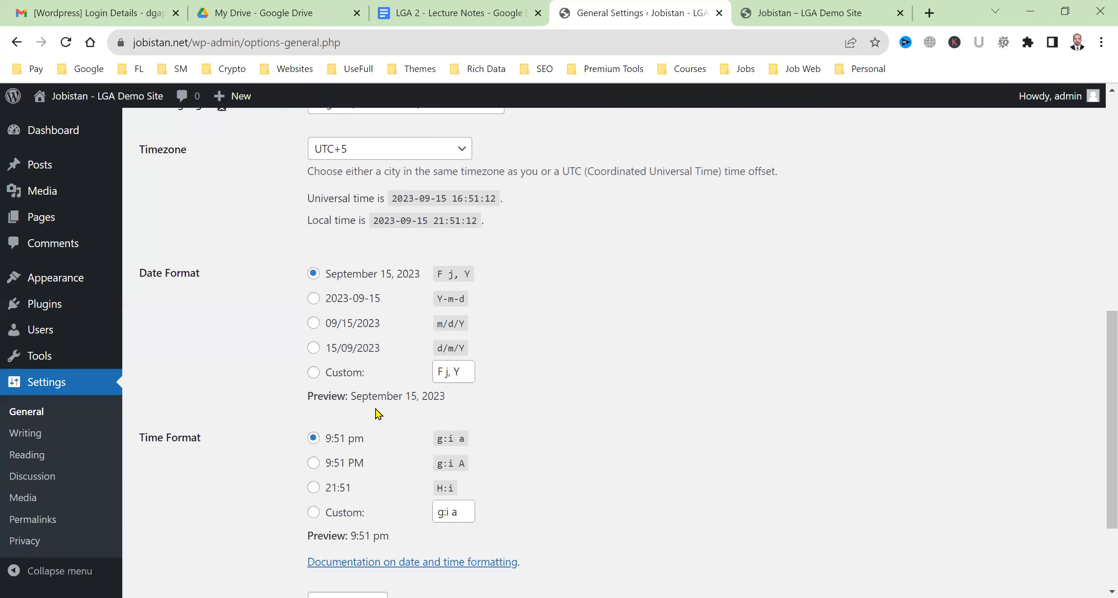
# Try the year-month-day, month/day/year and day/month/year date formats, then select Custom with d/m/Y
pyautogui.scroll(3, 355, 395)
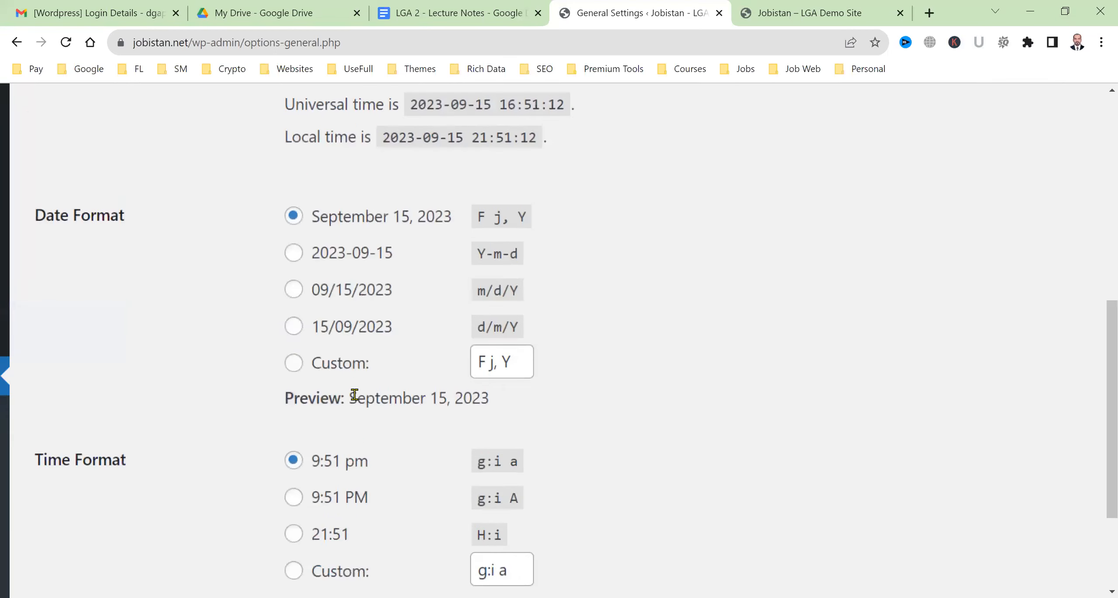
pyautogui.hscroll(-1, 354, 395)
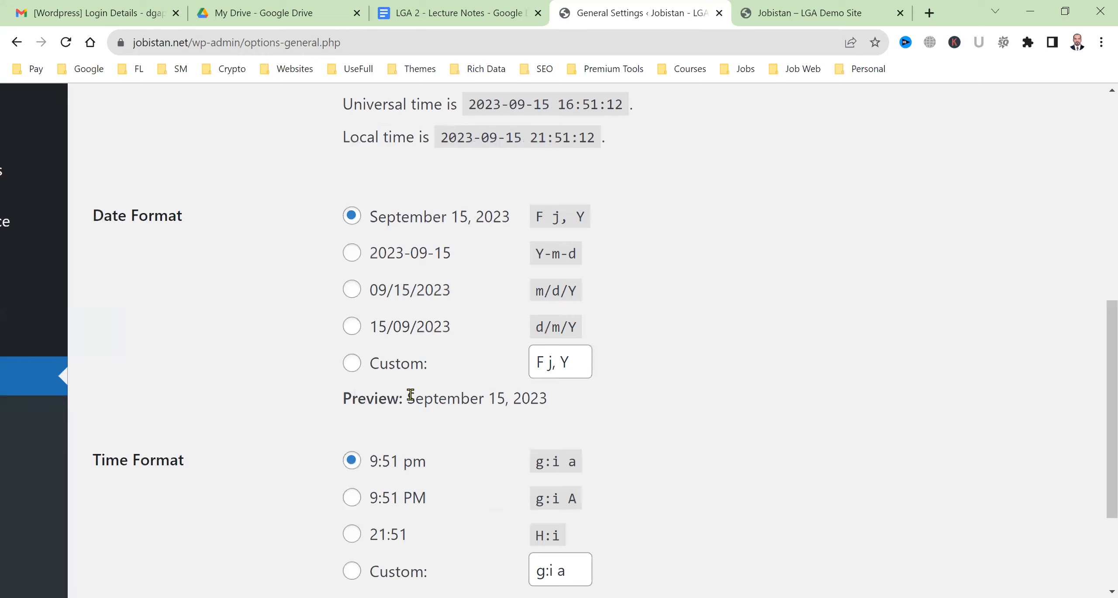
pyautogui.moveTo(403, 399); pyautogui.dragTo(564, 404)
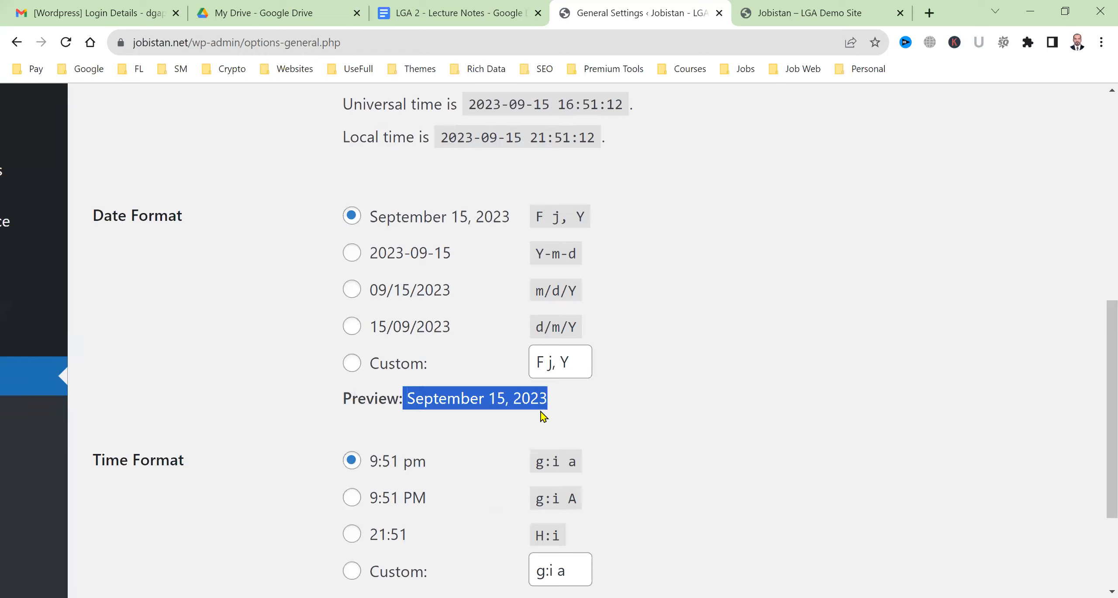
pyautogui.click(345, 257)
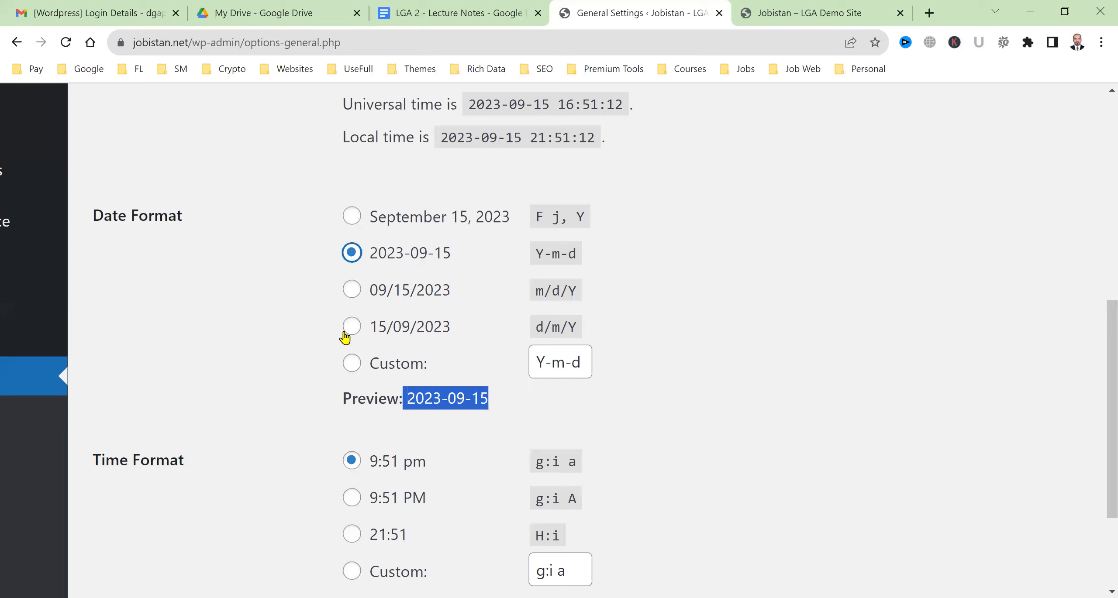
pyautogui.click(349, 292)
pyautogui.click(351, 328)
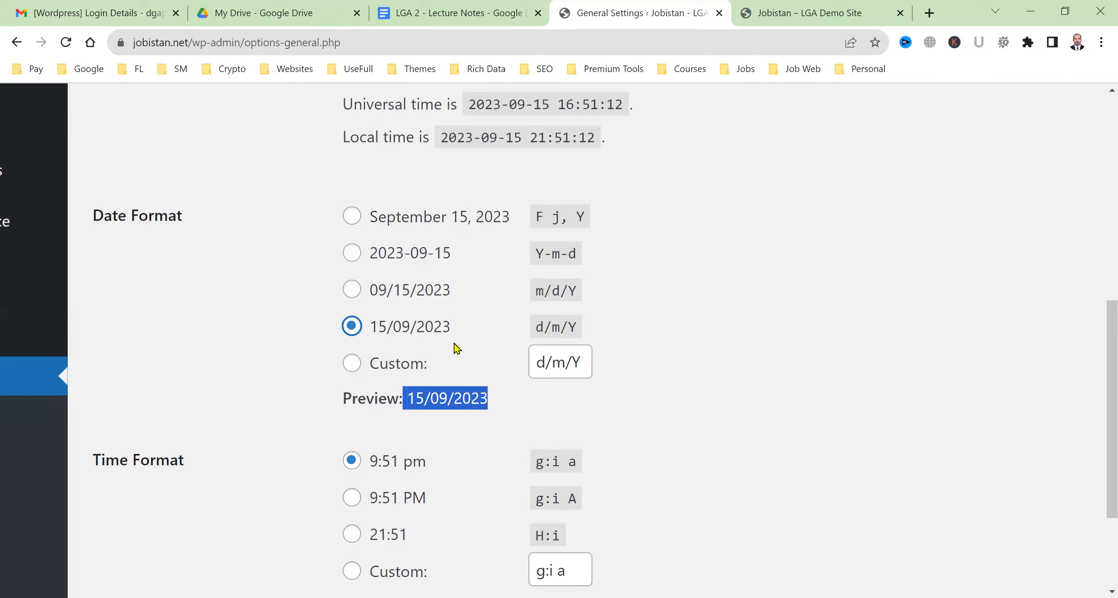
pyautogui.click(351, 369)
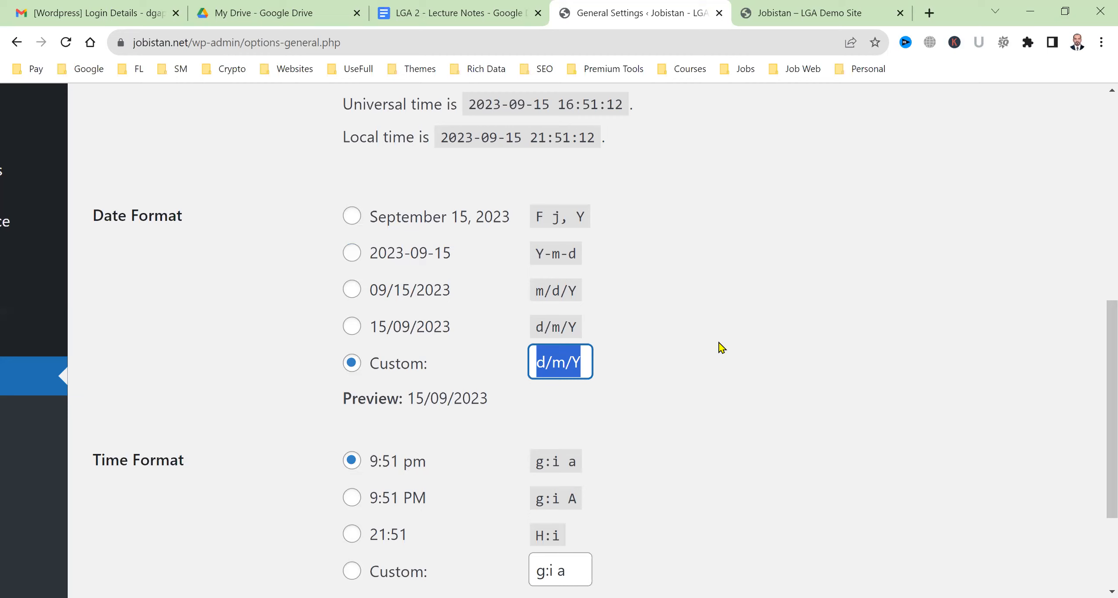
# Enter j M Y as the custom date format, previewing 15 Sep 2023
pyautogui.write('j')
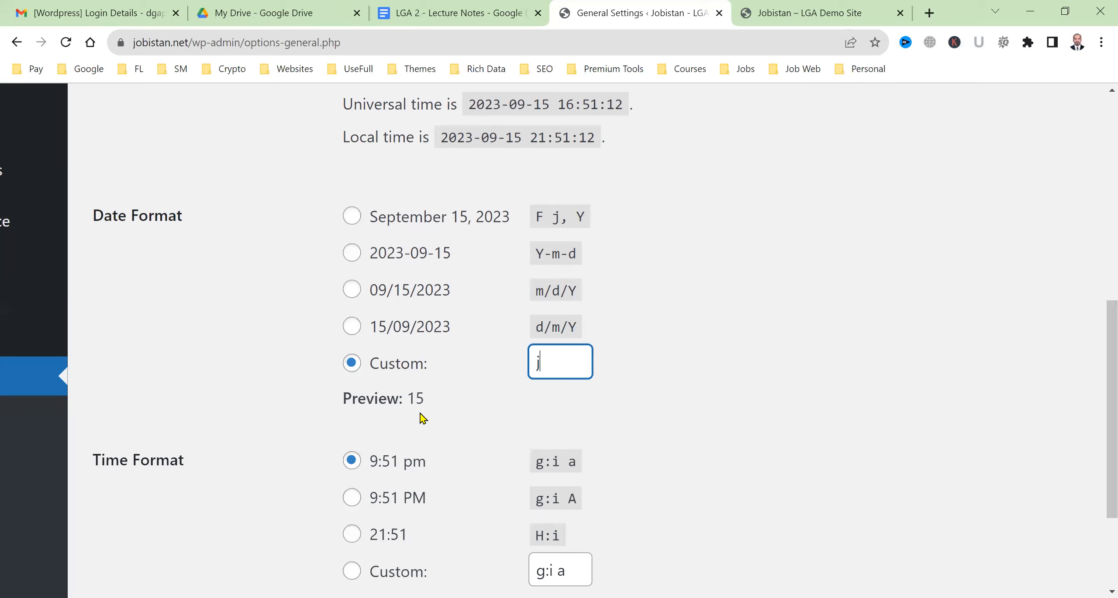
pyautogui.write(',')
pyautogui.write(' F')
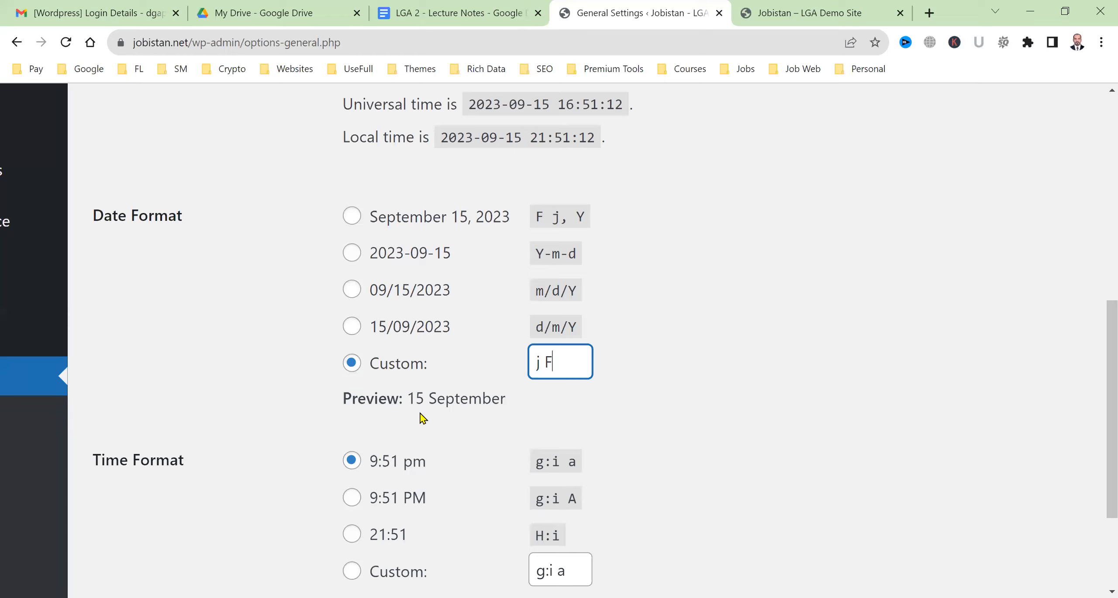
pyautogui.press('BackSpace')
pyautogui.write('J')
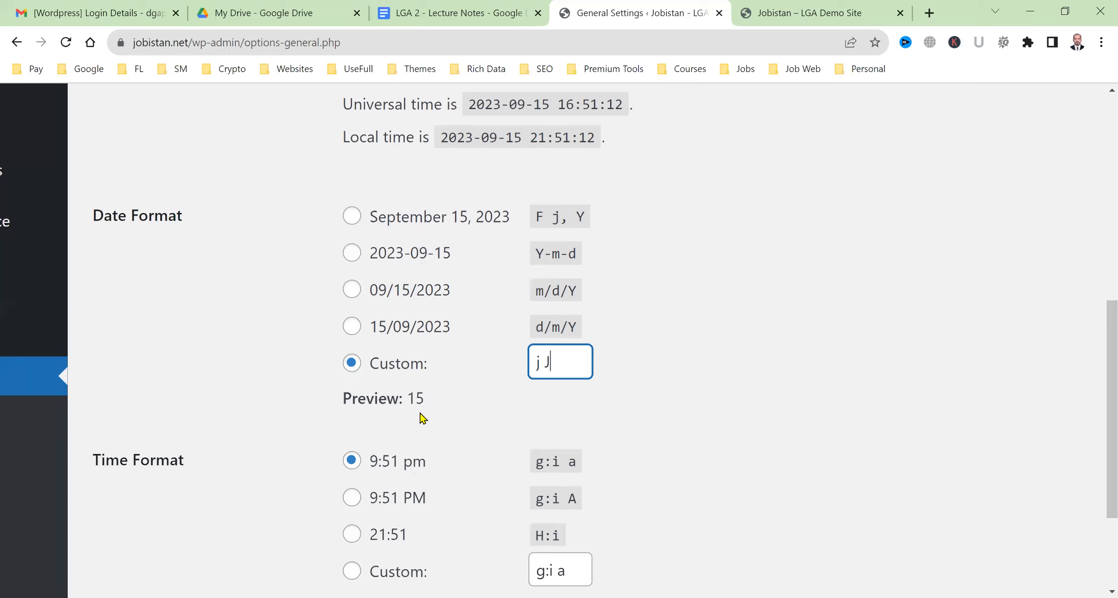
pyautogui.press('BackSpace')
pyautogui.write('M Y')
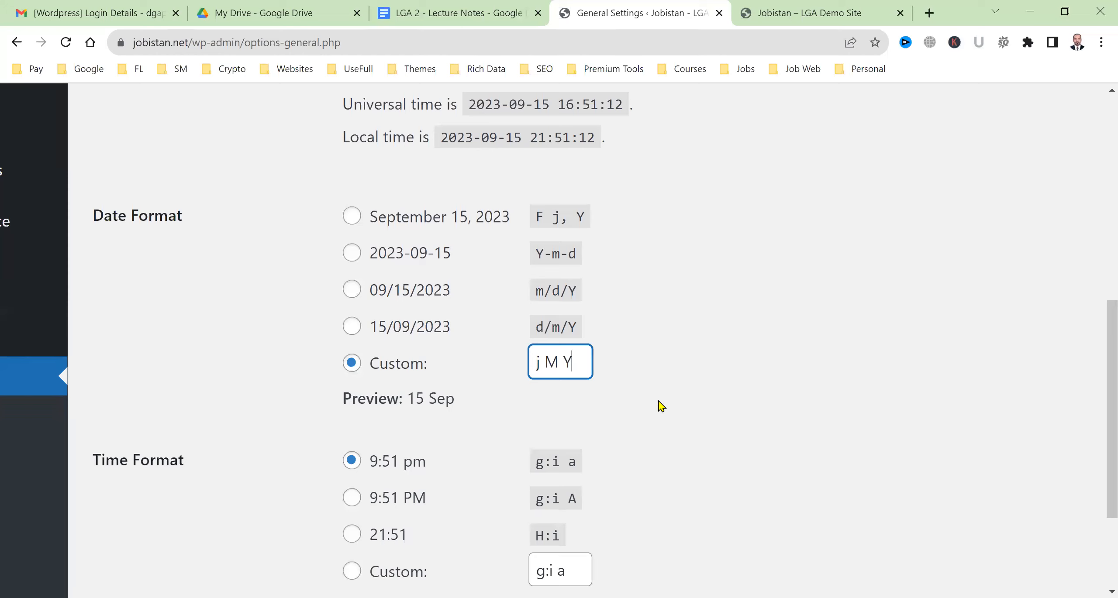
# Check the 15 Sep 2023 preview of the custom j M Y date format
pyautogui.moveTo(413, 402); pyautogui.dragTo(544, 412)
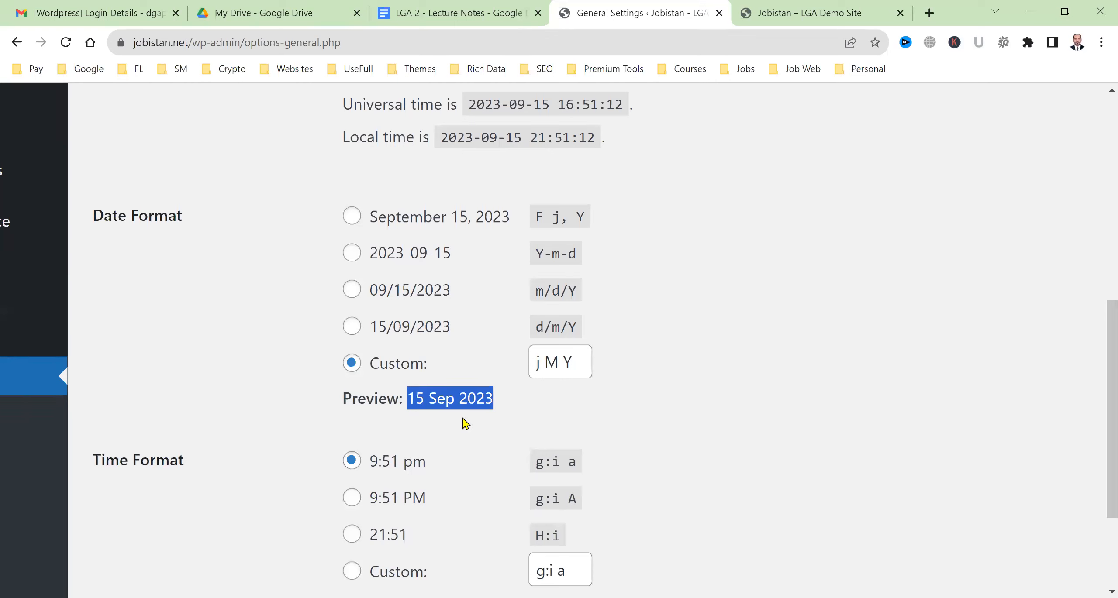
pyautogui.scroll(-3, 456, 464)
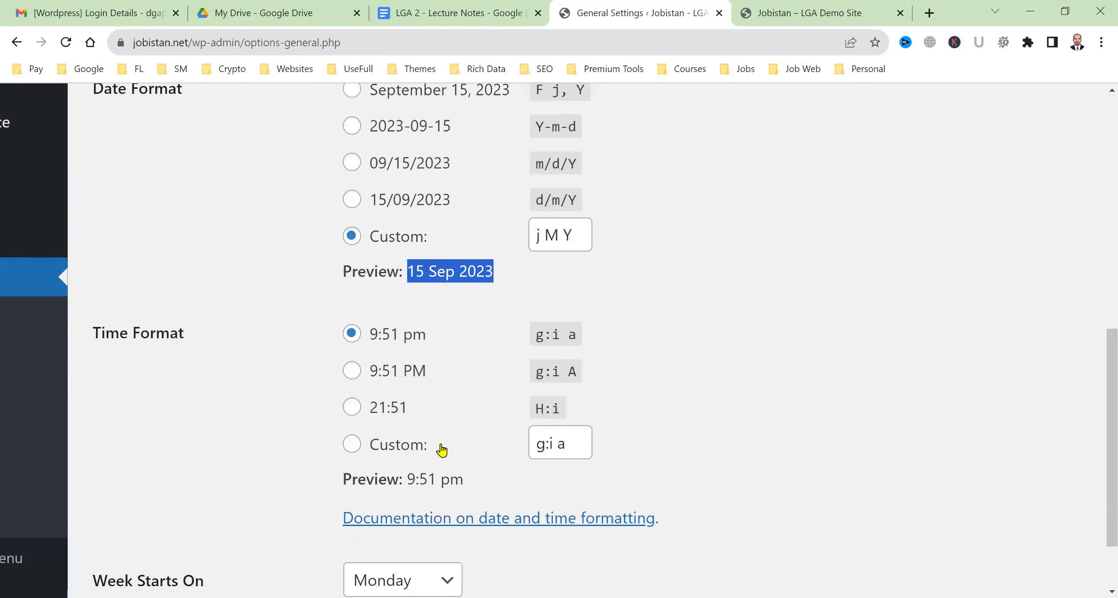
# Try the 9:51 PM, 21:51 and custom time formats, then reselect 9:51 pm (g:i a)
pyautogui.click(406, 485)
pyautogui.click(350, 370)
pyautogui.moveTo(450, 482); pyautogui.dragTo(474, 482)
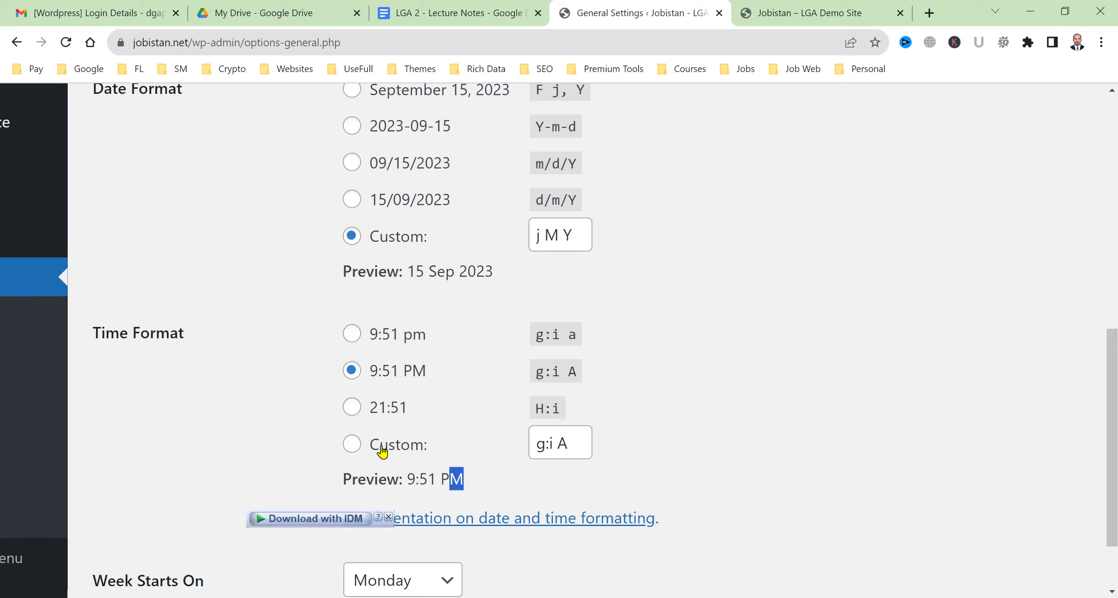
pyautogui.click(351, 407)
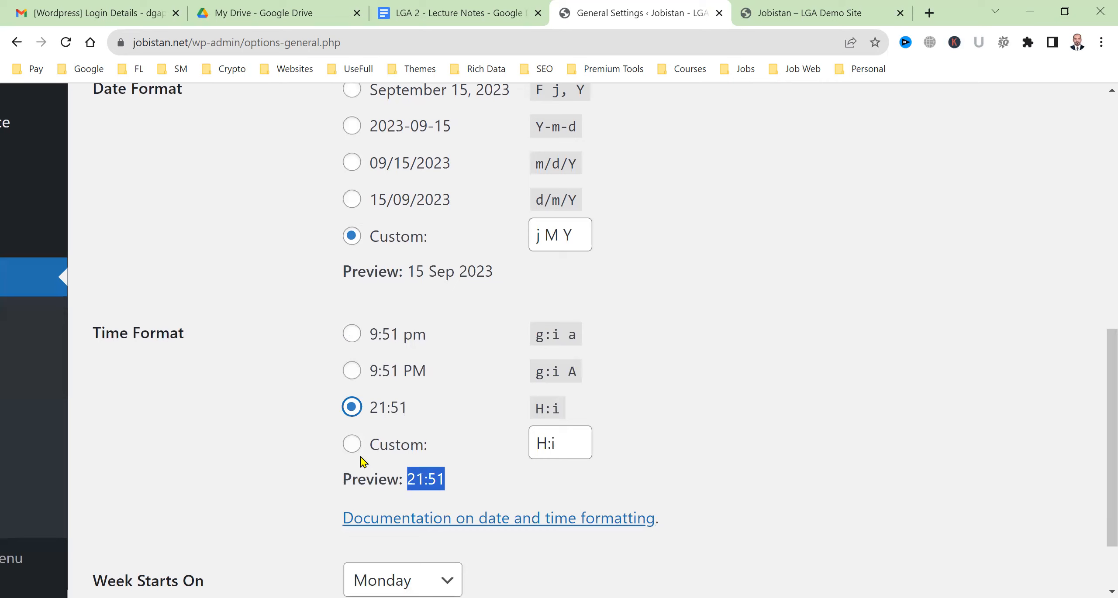
pyautogui.click(352, 446)
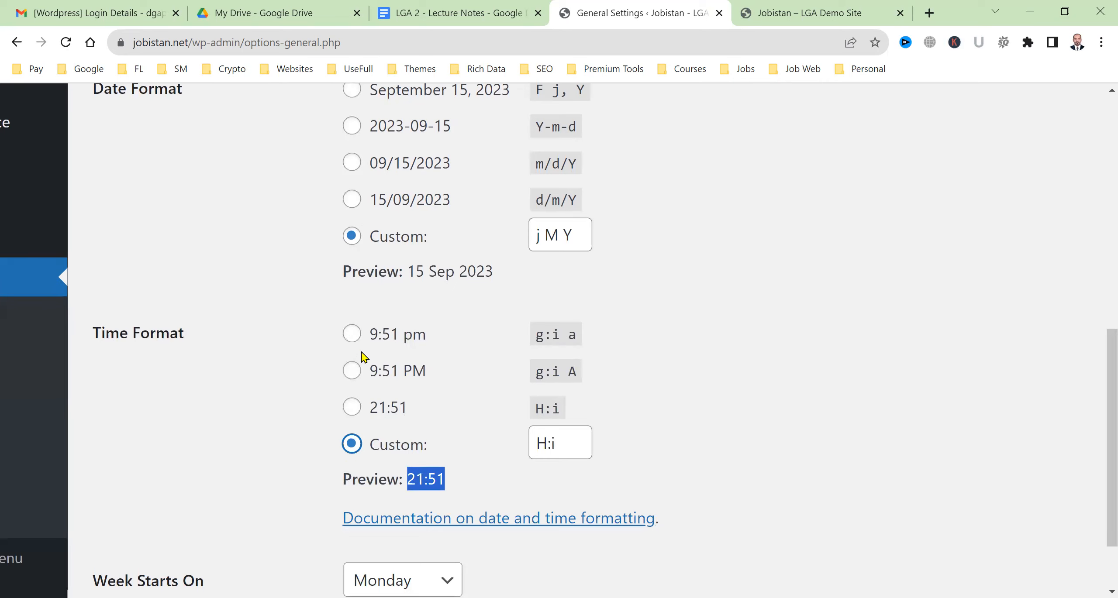
pyautogui.click(351, 334)
pyautogui.click(499, 481)
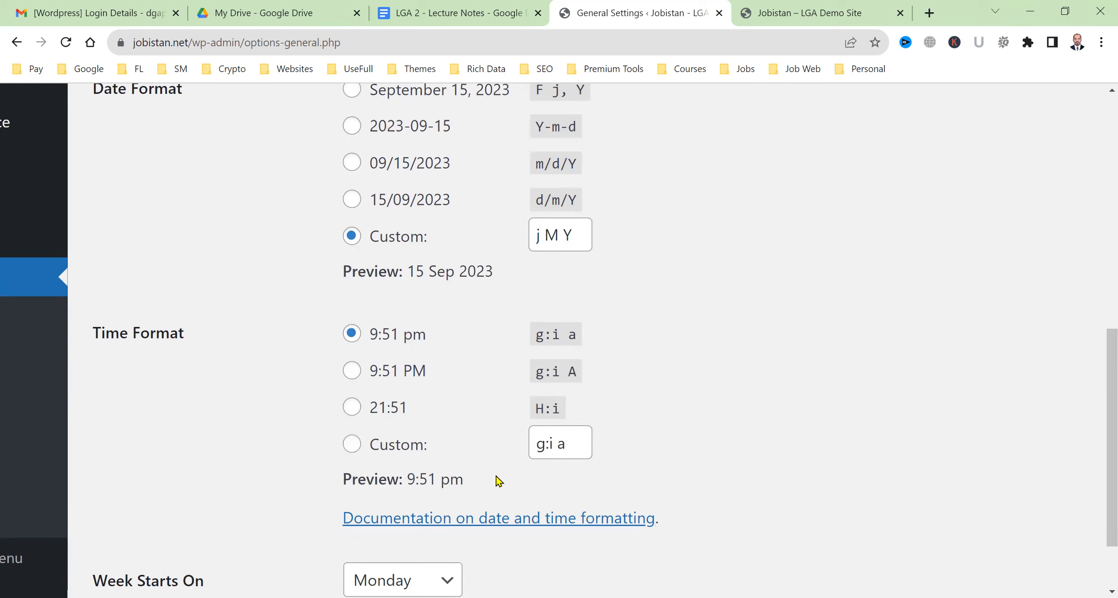
# Save the general settings with j M Y dates and 9:51 pm times
pyautogui.scroll(-3, 469, 483)
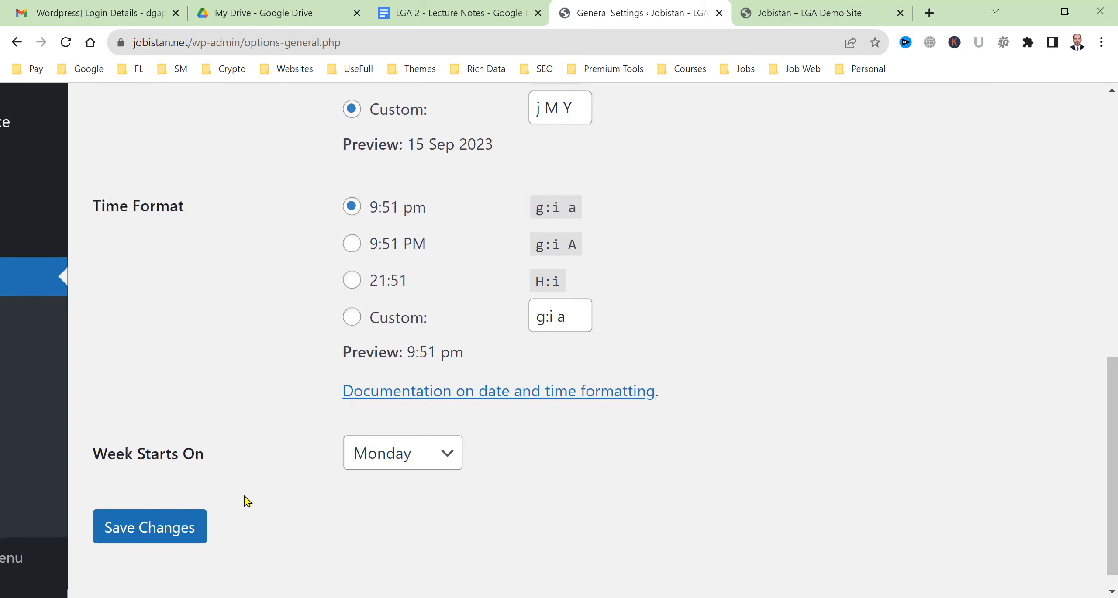
pyautogui.click(180, 529)
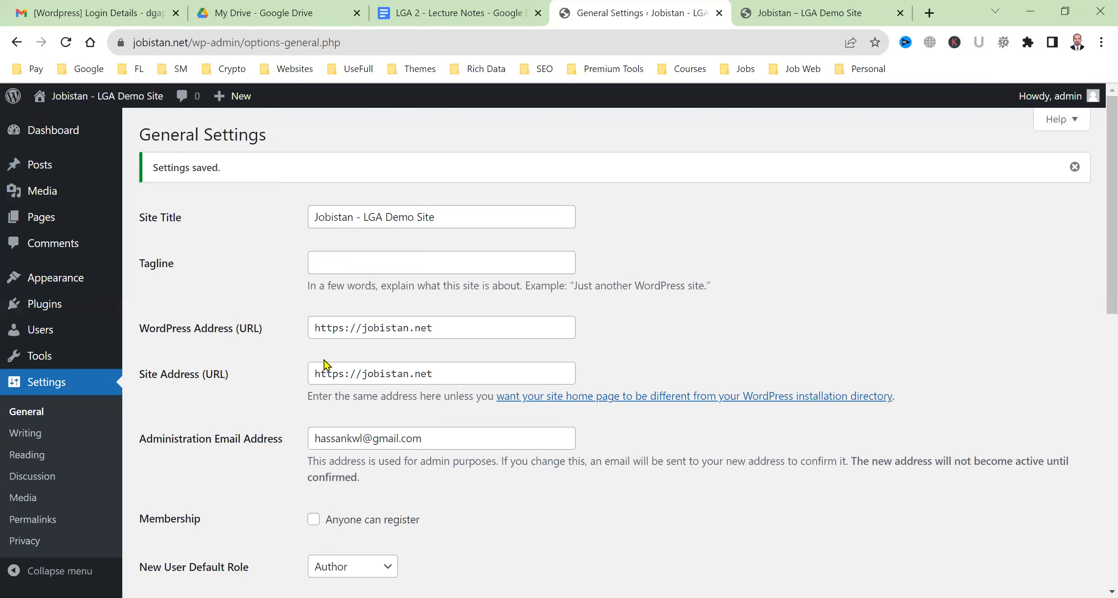
pyautogui.scroll(-8, 302, 476)
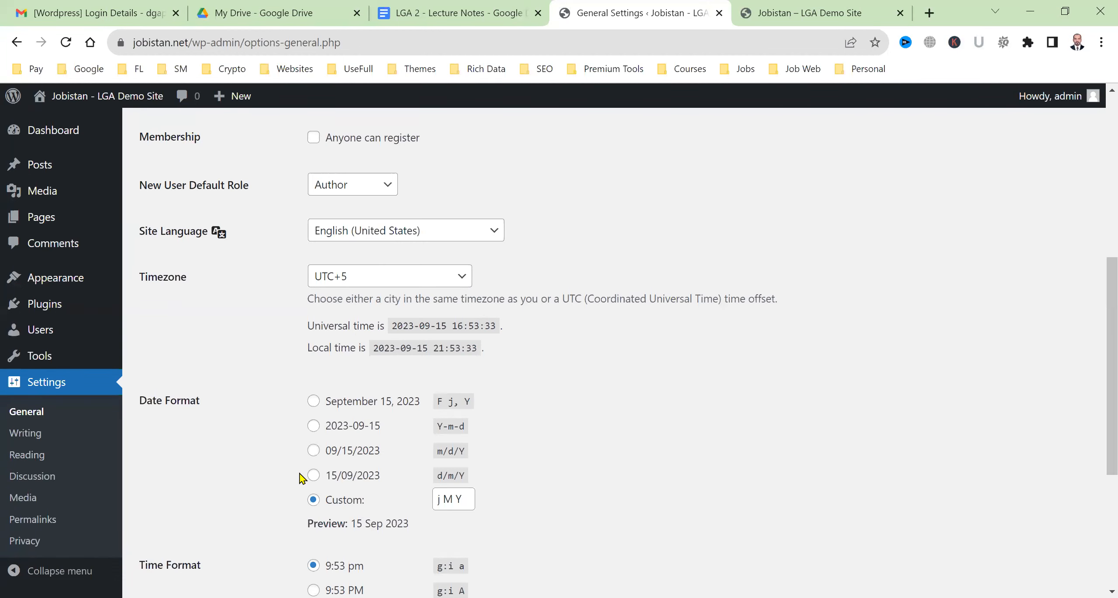
pyautogui.scroll(8, 469, 452)
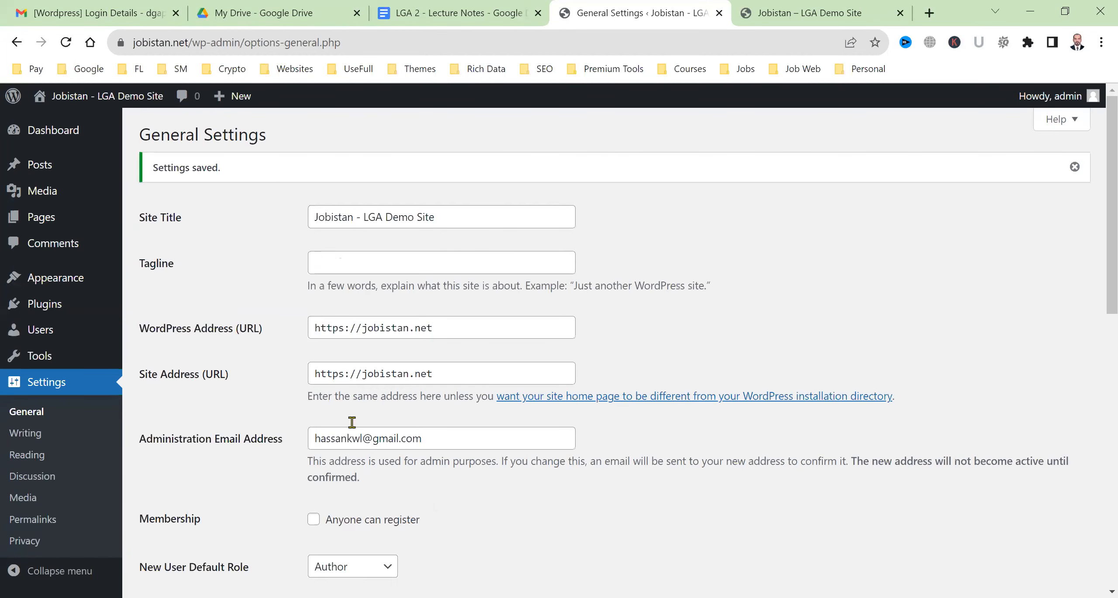
# Review the saved Site Title and WordPress Address fields and the rest of the page
pyautogui.click(363, 214)
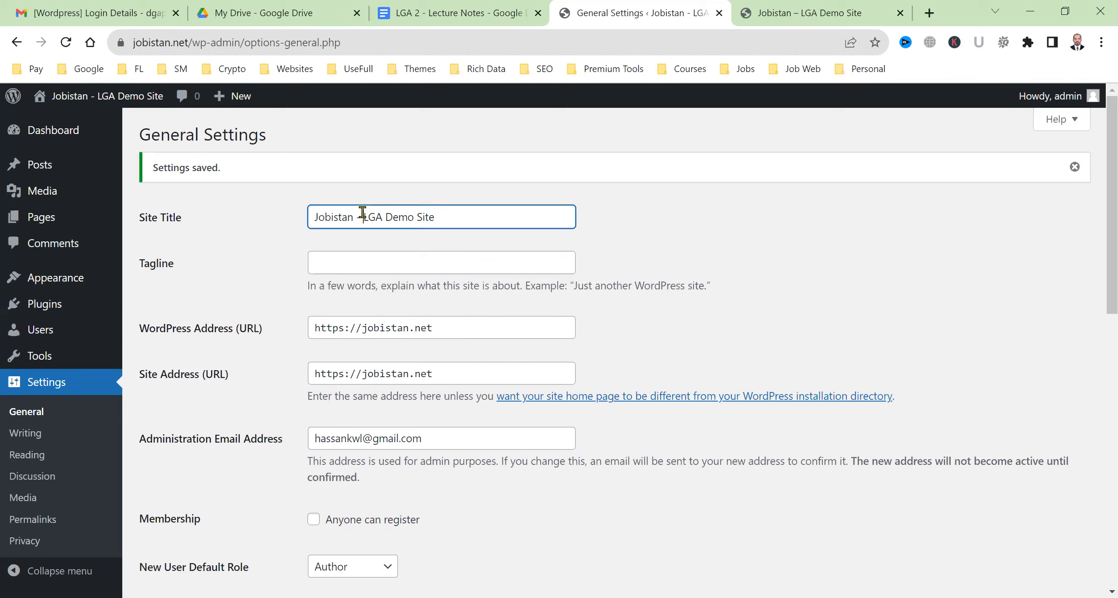
pyautogui.click(350, 328)
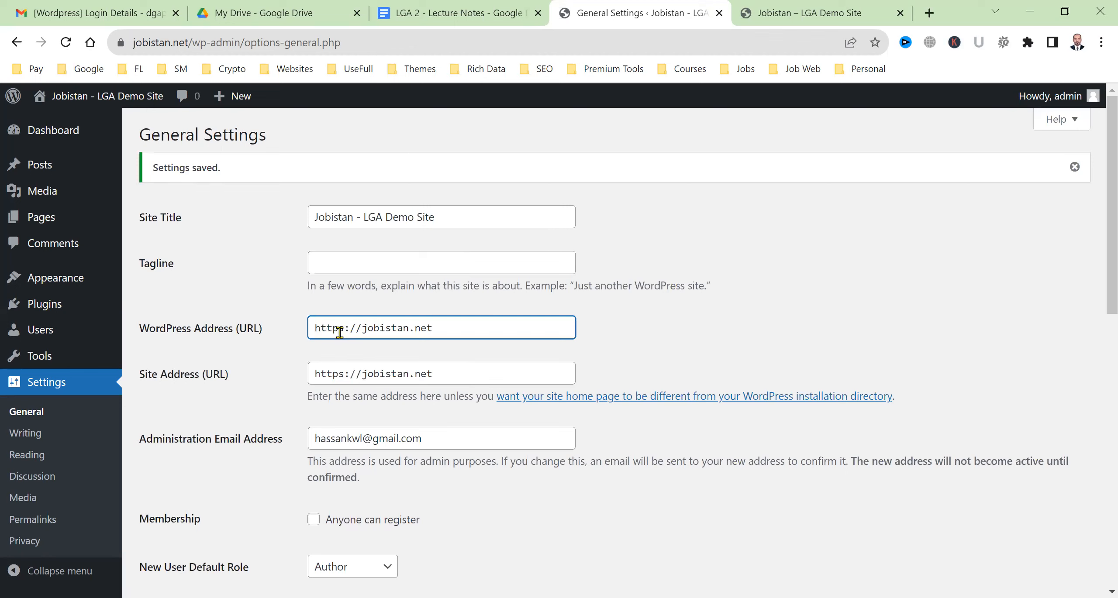
pyautogui.hotkey('shift', 'Right')
pyautogui.scroll(-3, 322, 290)
pyautogui.scroll(-6, 318, 282)
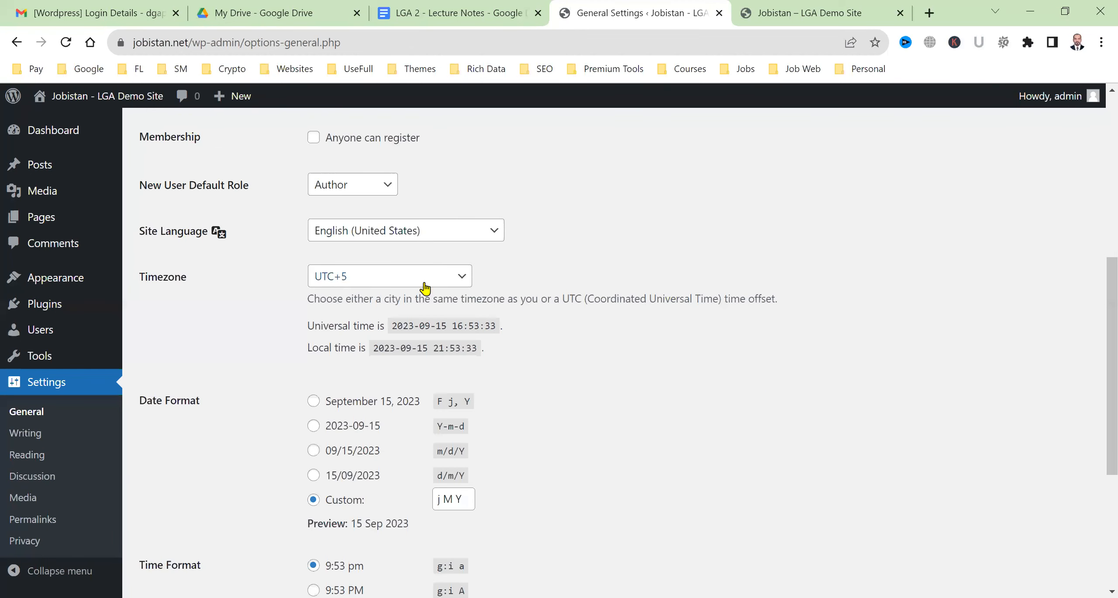
pyautogui.scroll(-3, 364, 404)
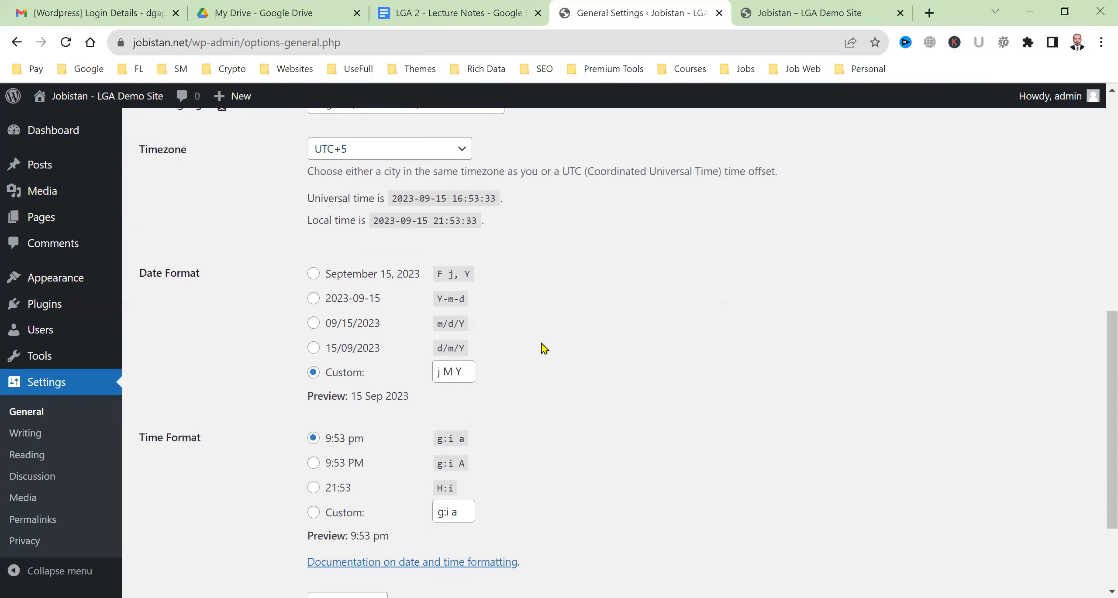
pyautogui.scroll(-3, 497, 437)
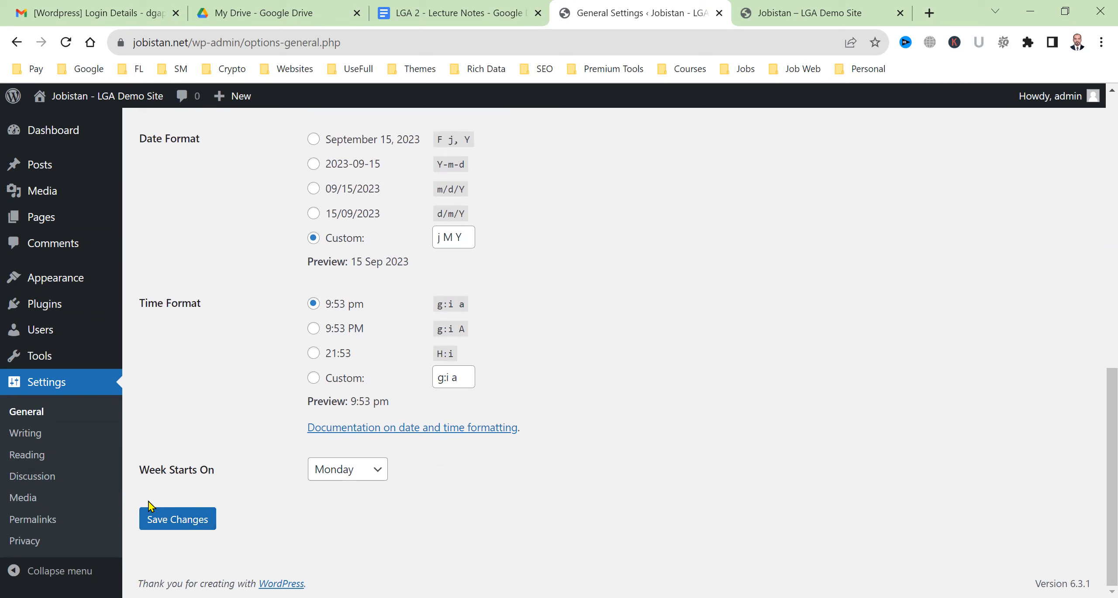
# In Writing Settings, check but keep Uncategorized as default category and Standard as post format
pyautogui.click(32, 441)
pyautogui.click(51, 434)
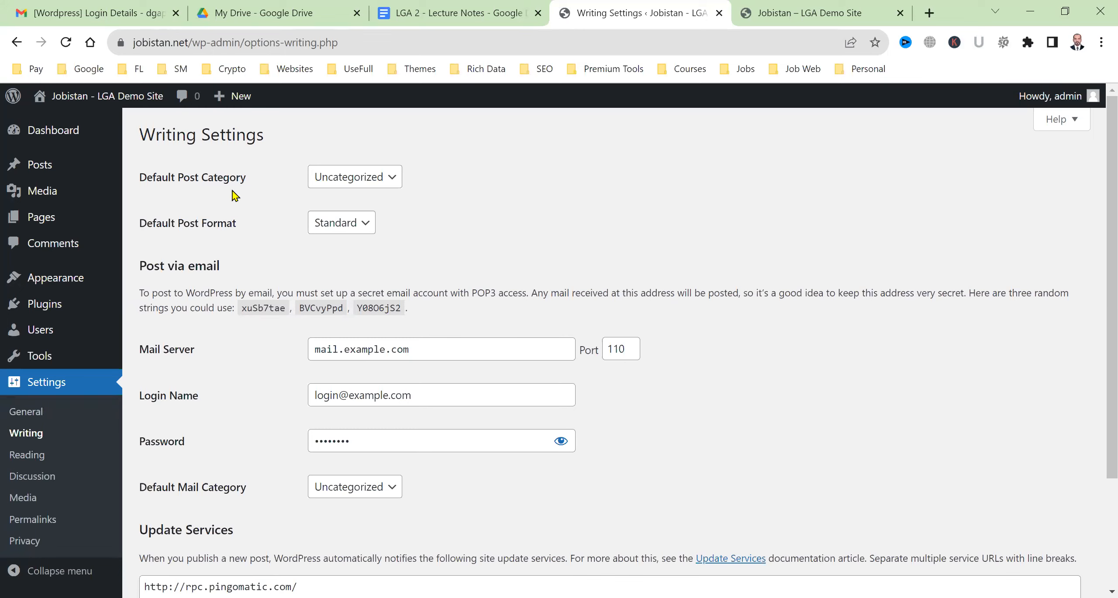
pyautogui.click(357, 185)
pyautogui.click(420, 174)
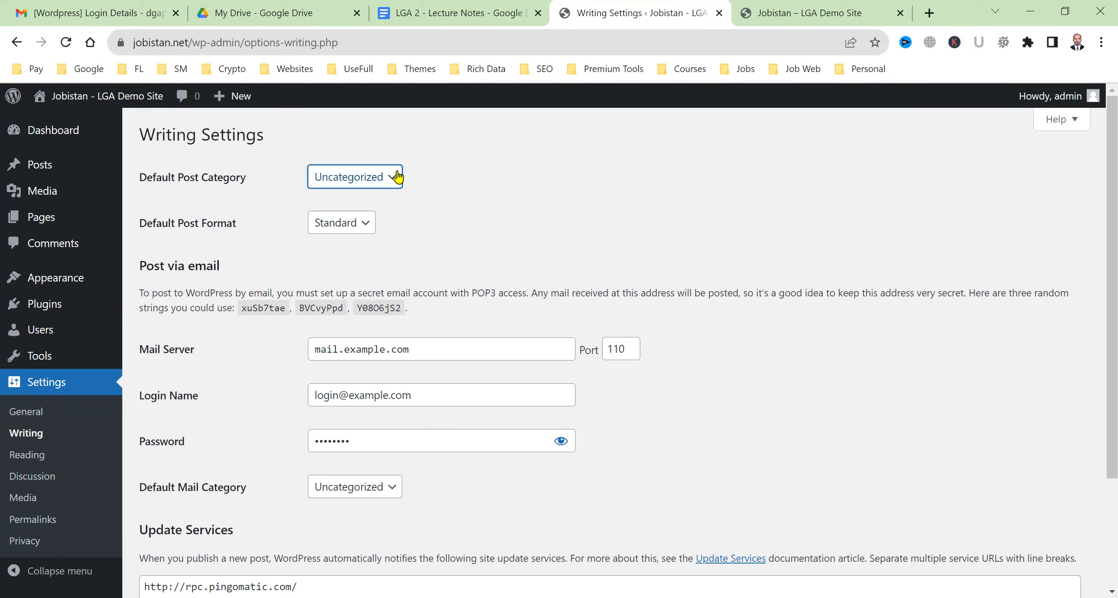
pyautogui.click(367, 225)
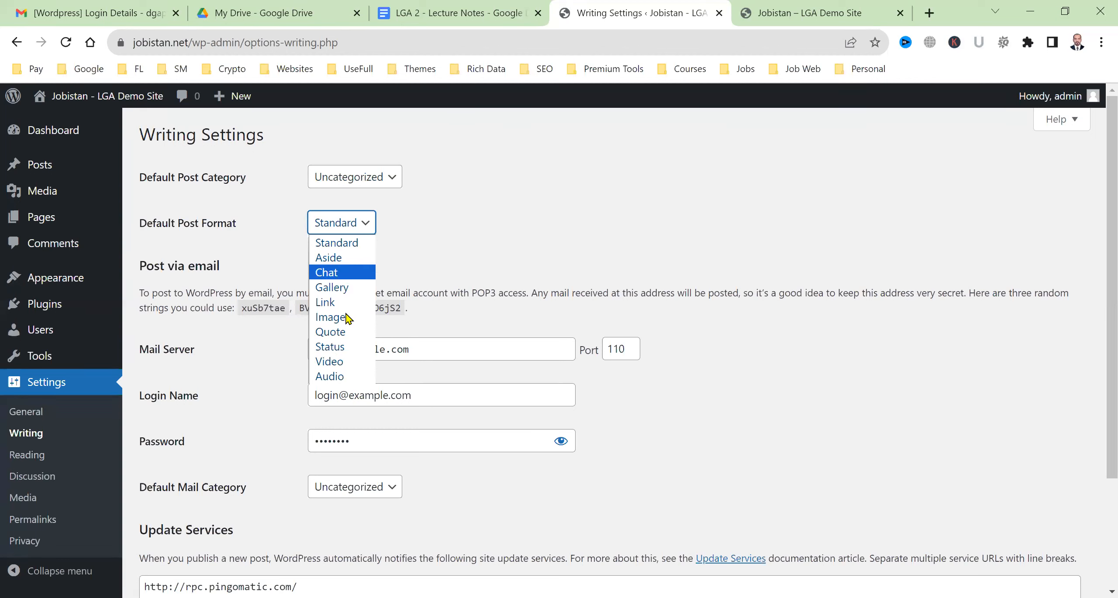
pyautogui.click(278, 364)
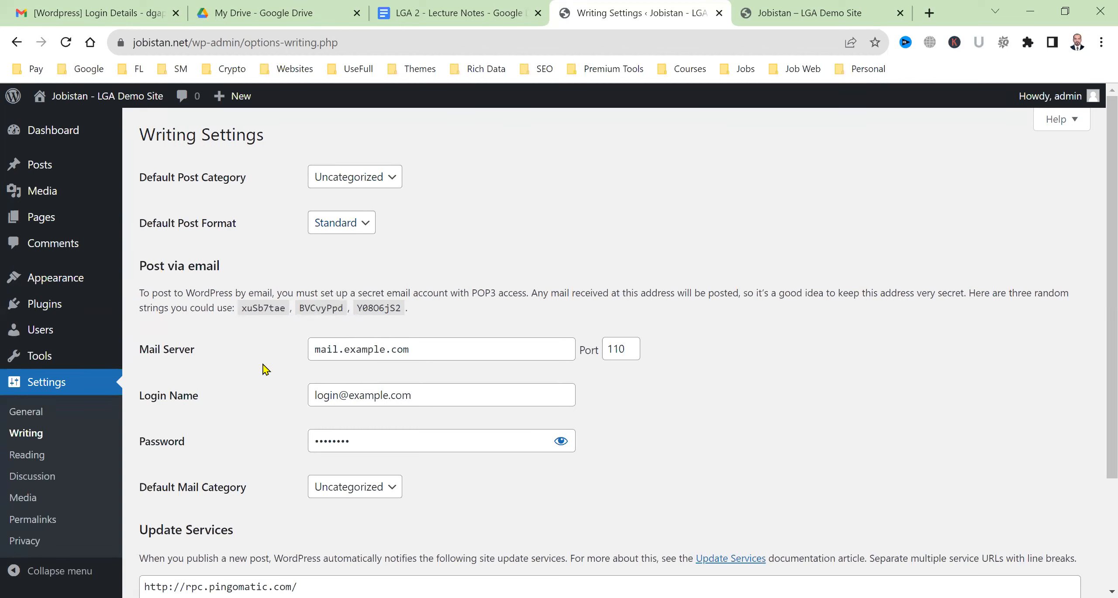
# Step through the Post via email Mail Server and Password fields
pyautogui.click(430, 348)
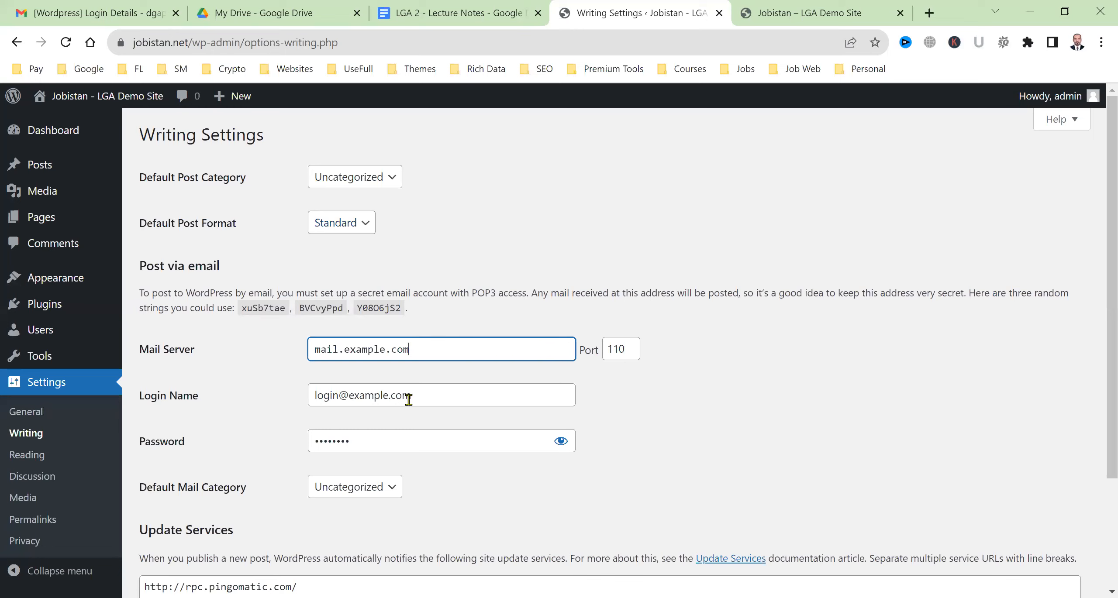
pyautogui.press('Tab')
pyautogui.press('Tab')
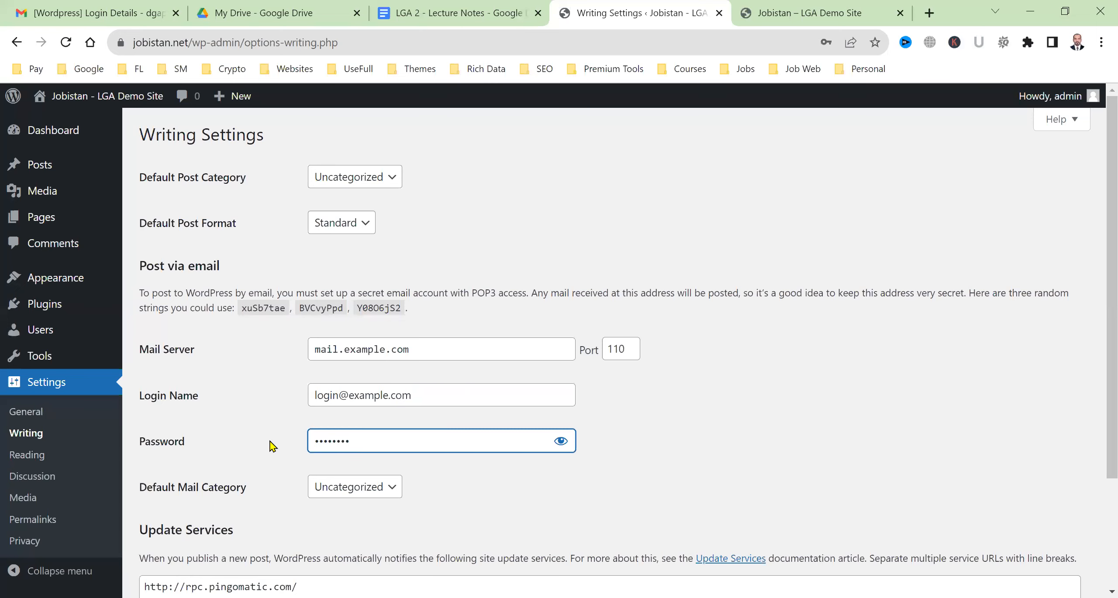
pyautogui.scroll(-3, 271, 446)
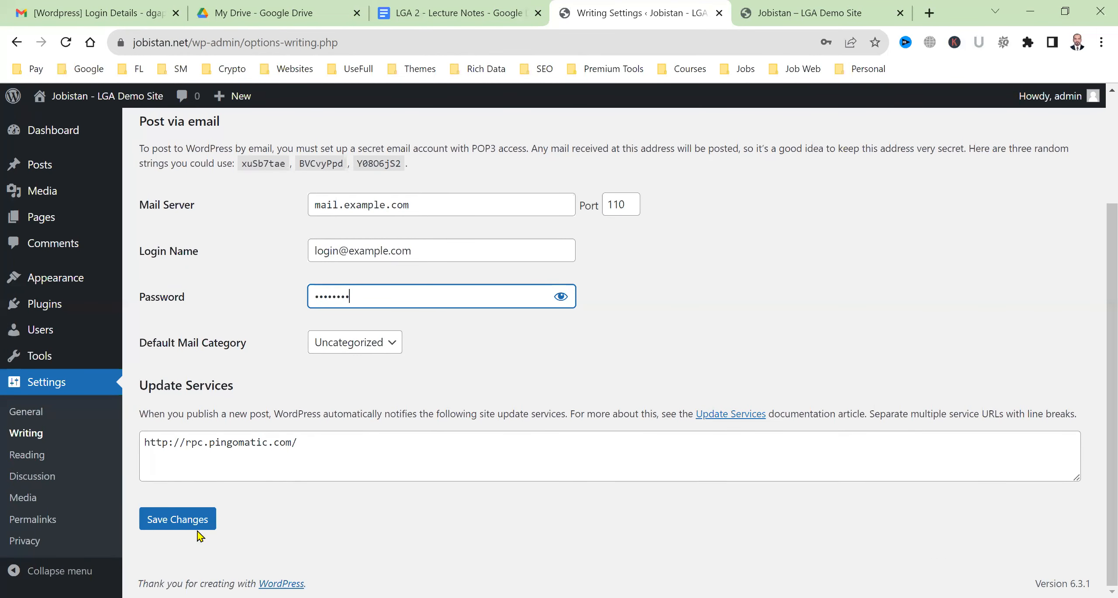
# In Reading Settings, try a static homepage, then keep the homepage showing latest posts
pyautogui.click(47, 463)
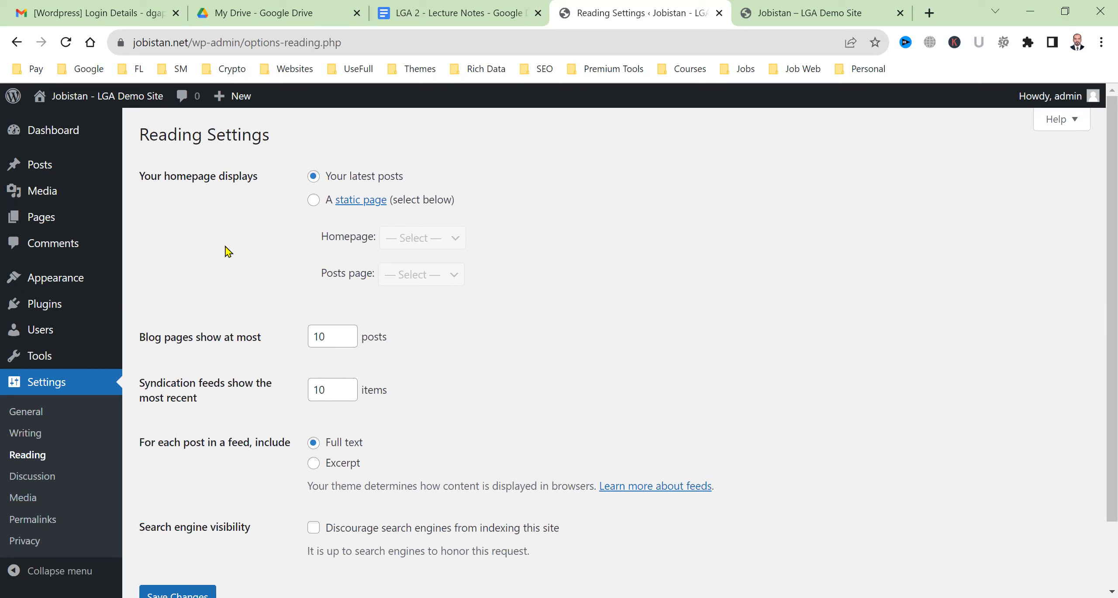
pyautogui.moveTo(165, 187); pyautogui.dragTo(275, 172)
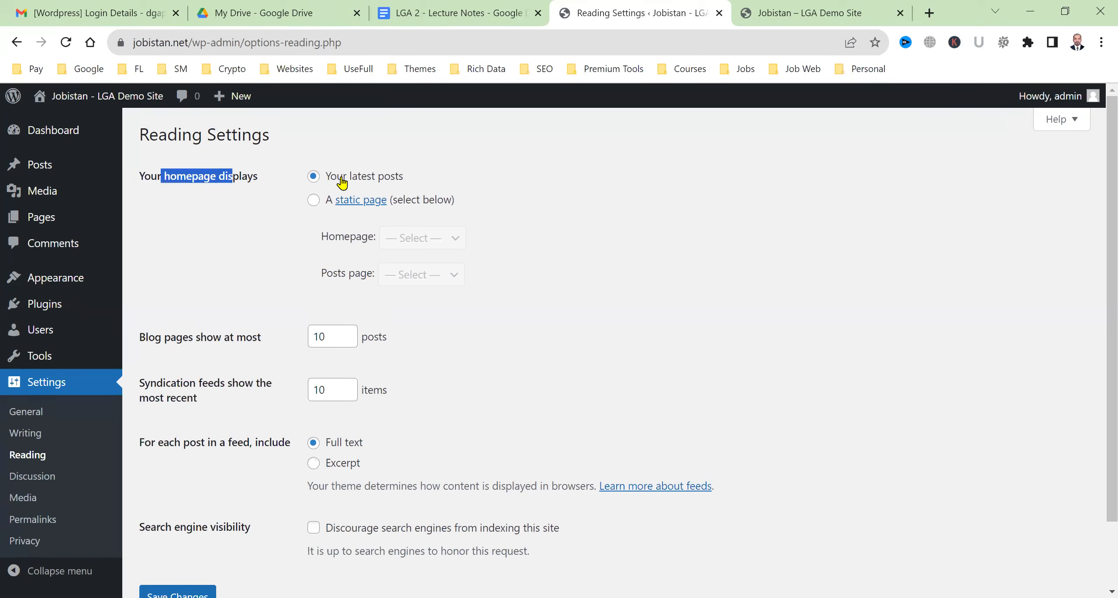
pyautogui.click(313, 201)
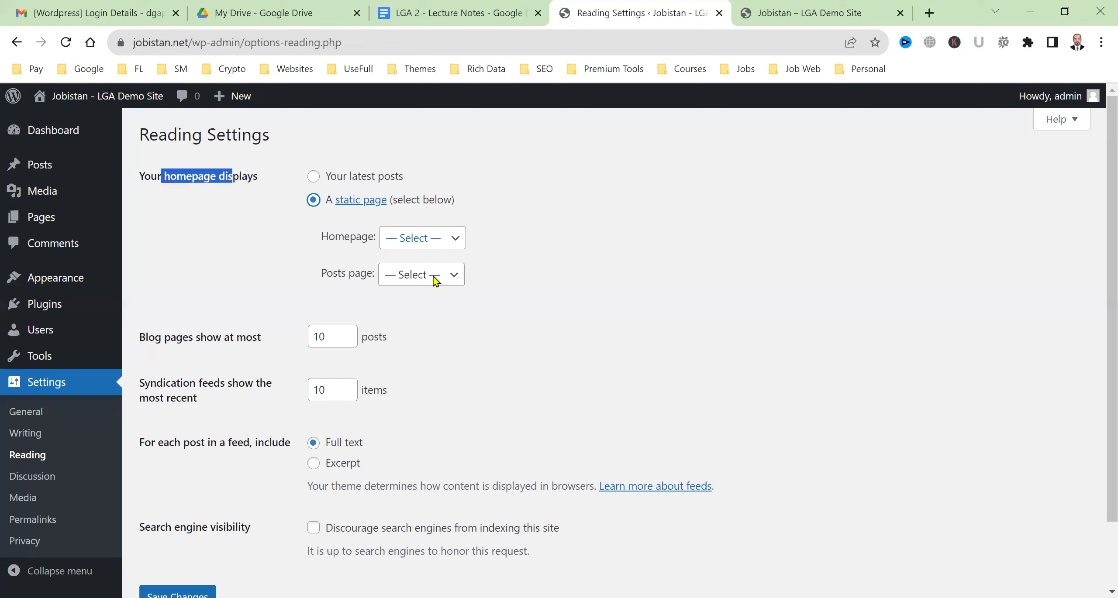
pyautogui.click(432, 239)
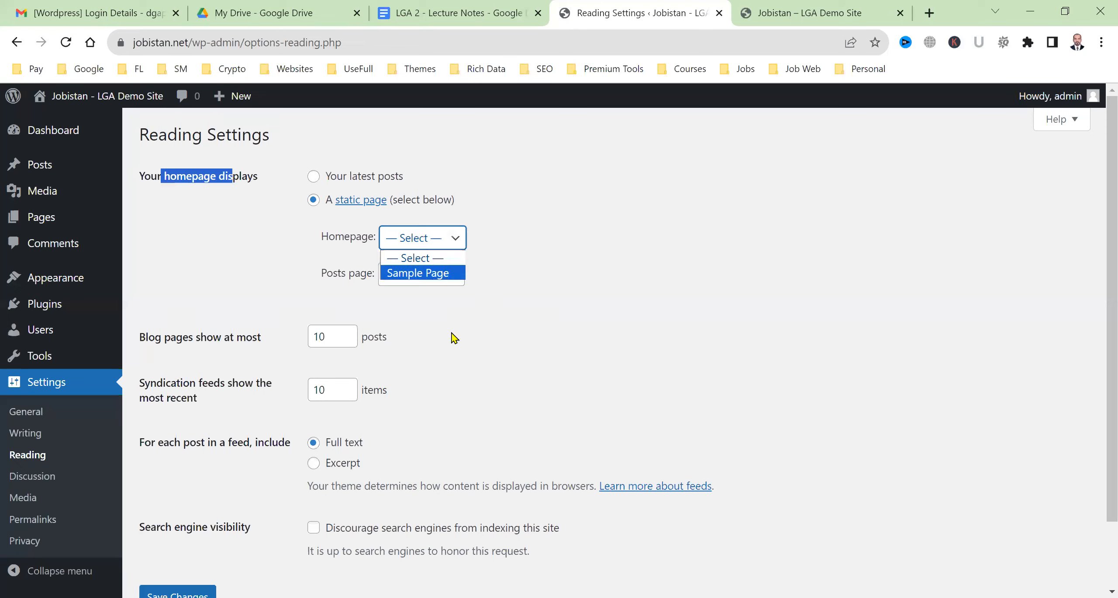
pyautogui.click(67, 216)
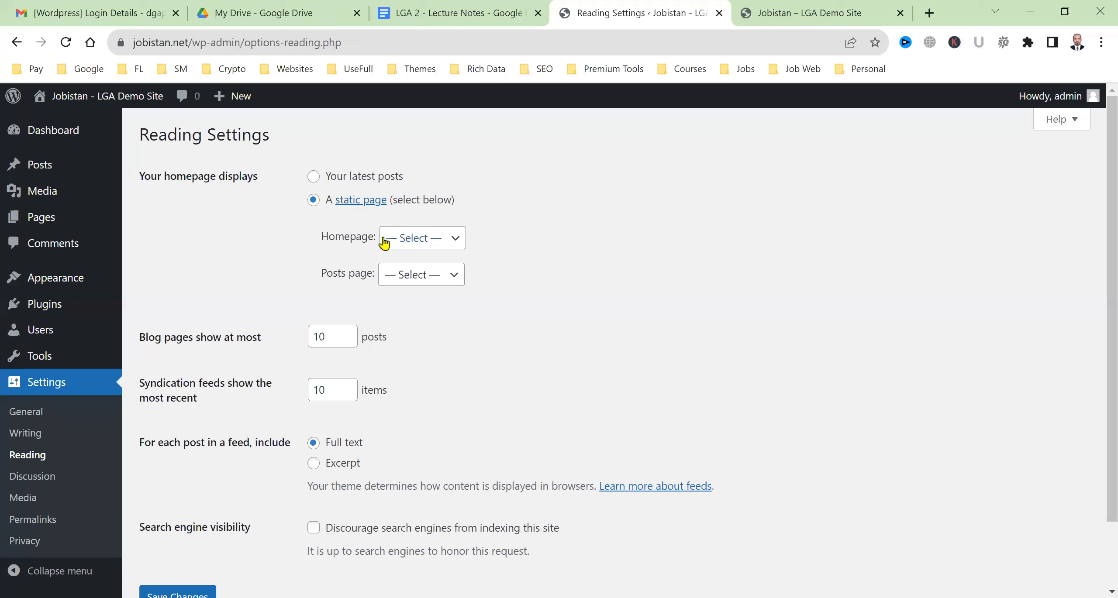
pyautogui.click(433, 246)
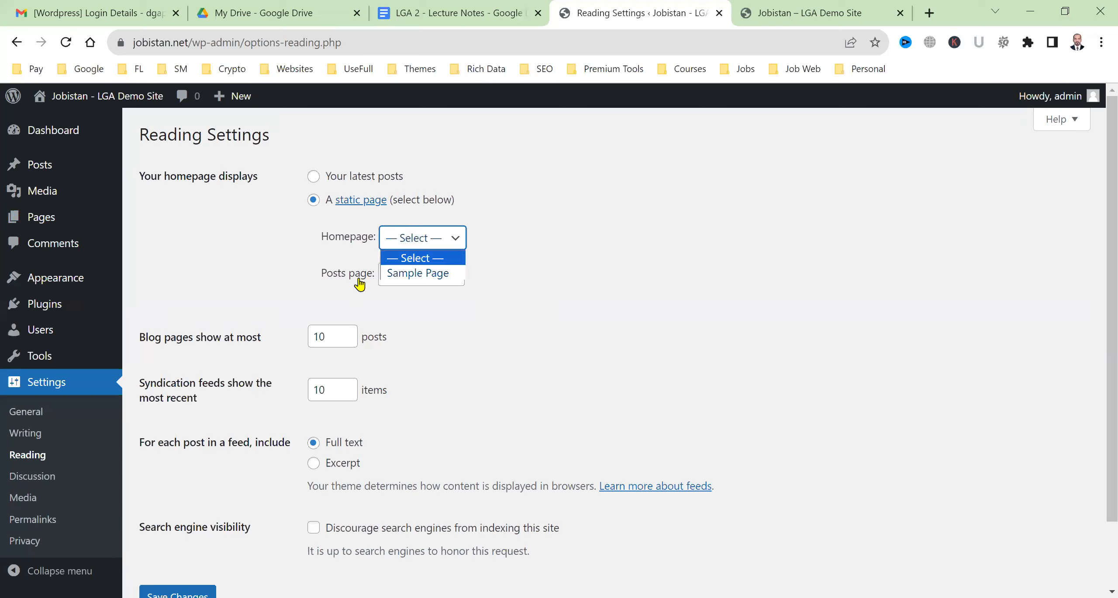
pyautogui.click(313, 177)
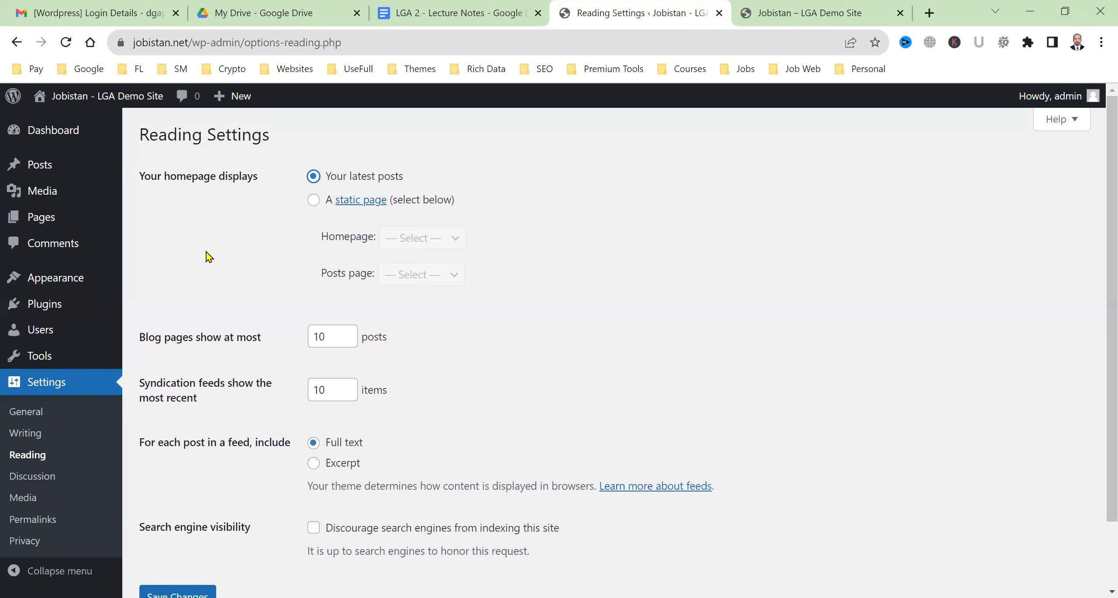
# Set blog pages to 9 and back to 10, and make feeds show an Excerpt
pyautogui.scroll(-2, 221, 353)
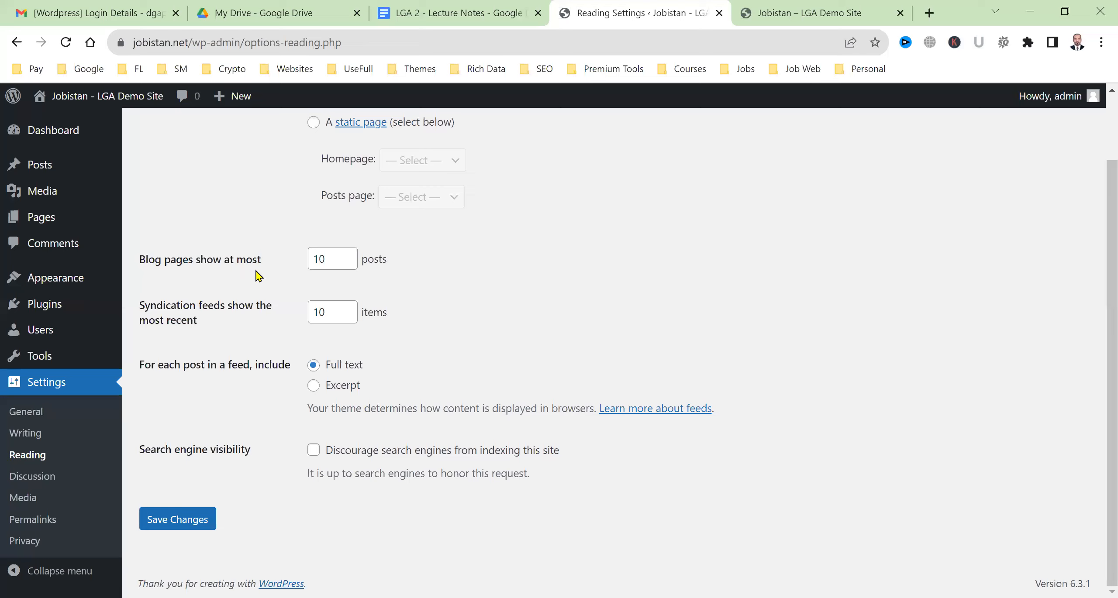
pyautogui.click(351, 264)
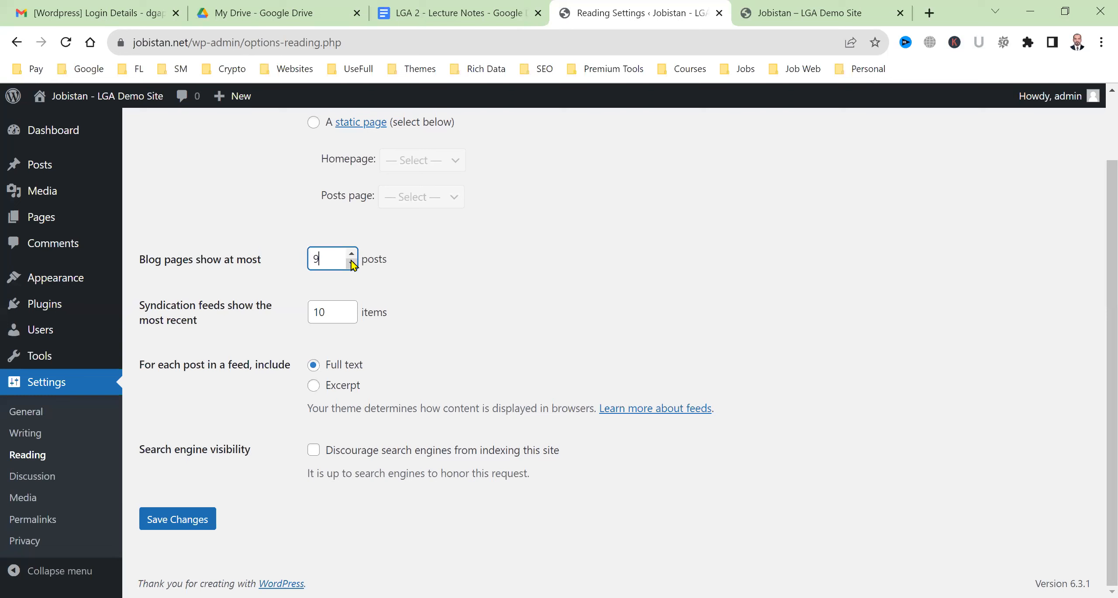
pyautogui.click(352, 253)
pyautogui.moveTo(165, 365); pyautogui.dragTo(279, 367)
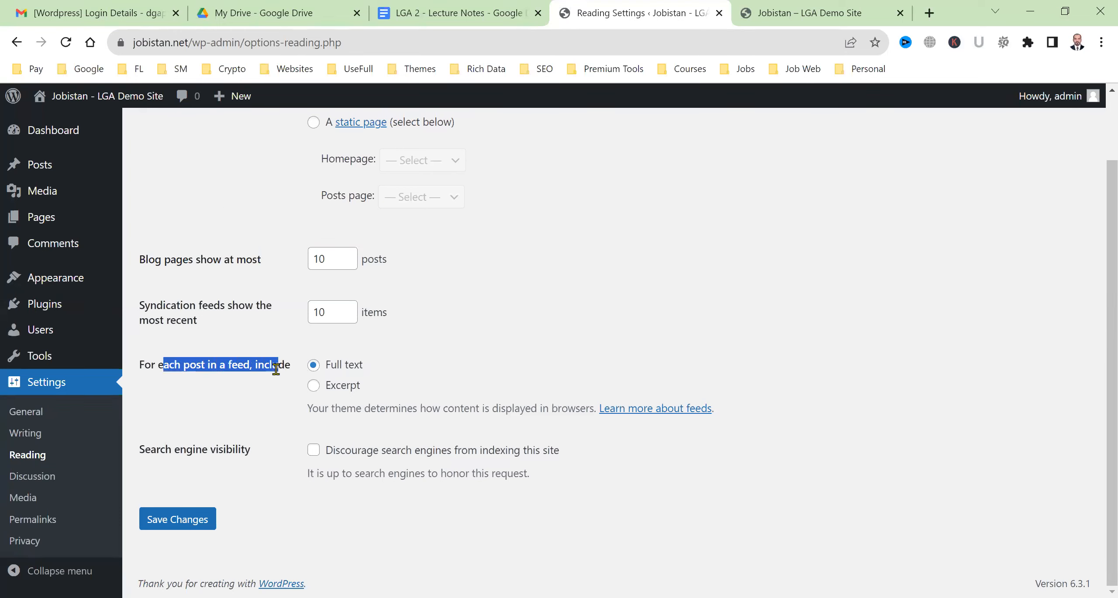
pyautogui.click(314, 386)
pyautogui.click(241, 491)
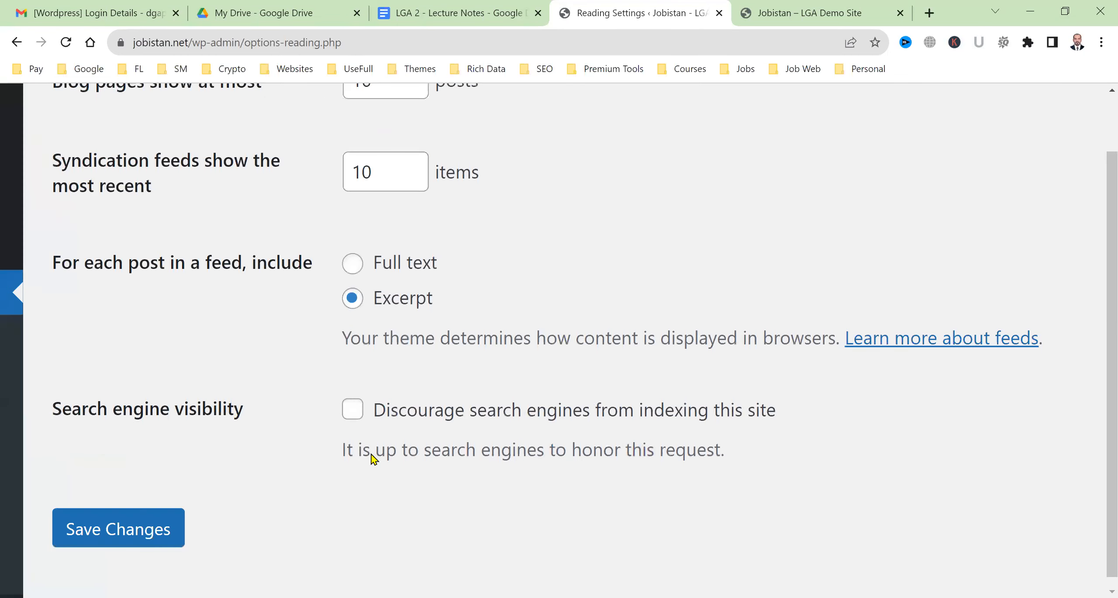
# Tick 'Discourage search engines from indexing this site' under Search engine visibility
pyautogui.scroll(-1, 371, 454)
pyautogui.hscroll(1, 371, 454)
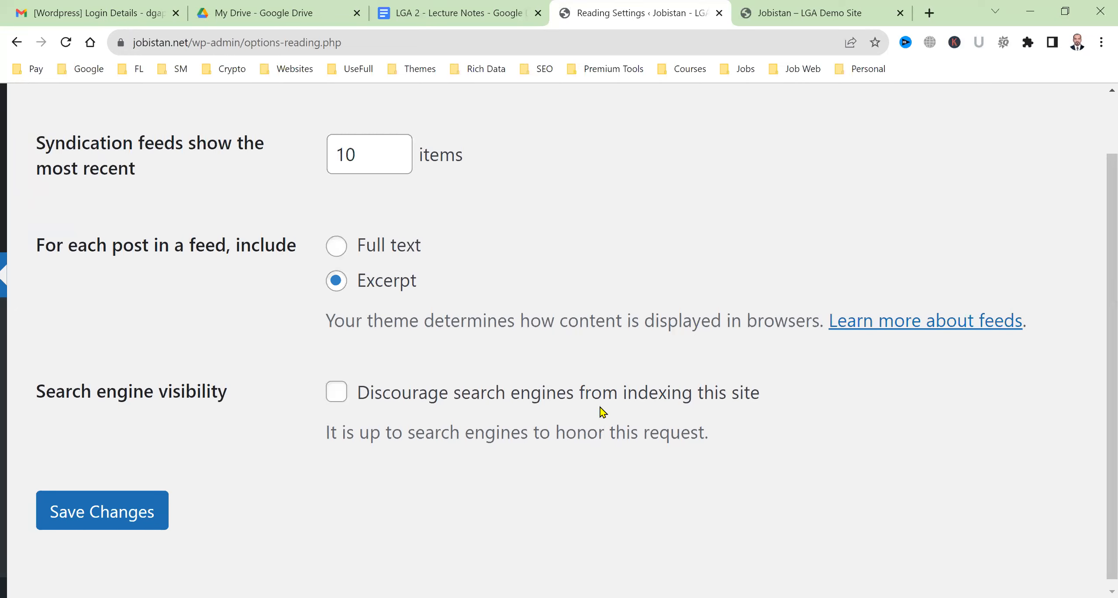
pyautogui.click(346, 395)
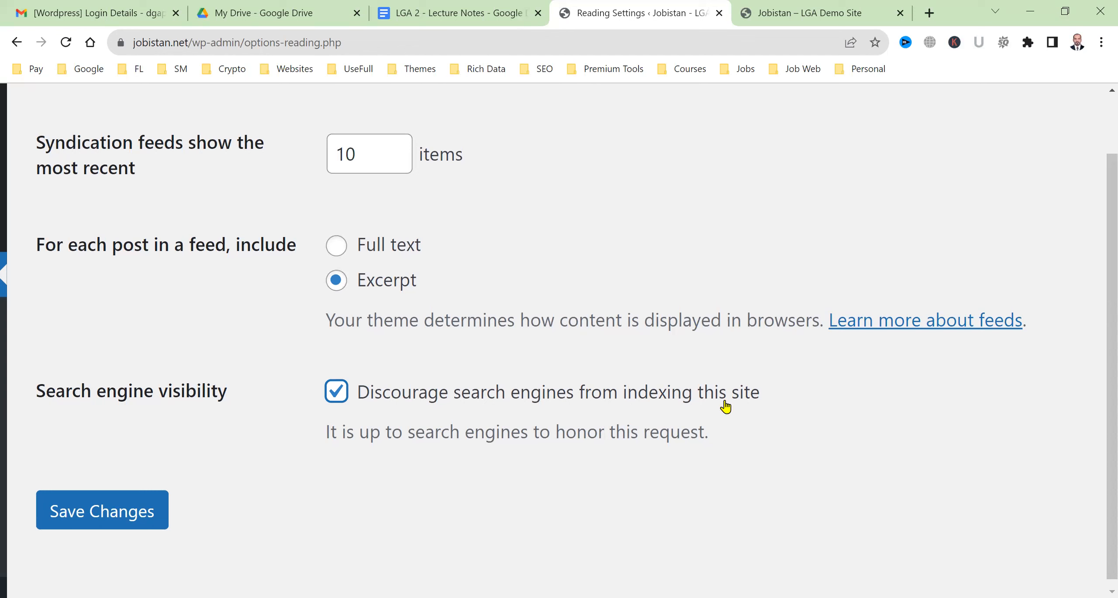
pyautogui.click(144, 394)
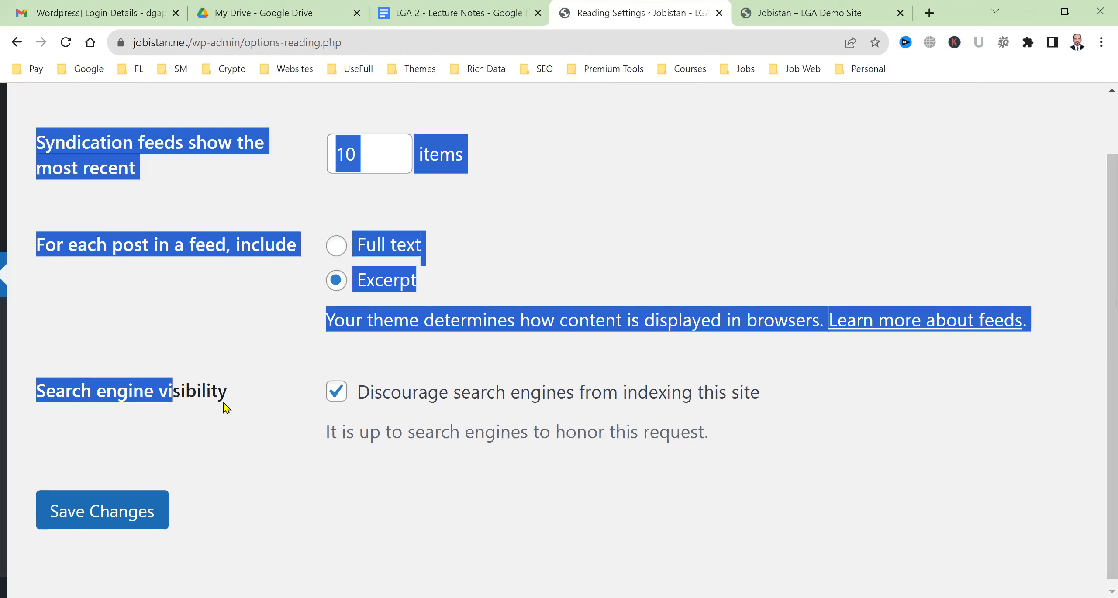
pyautogui.tripleClick(206, 401)
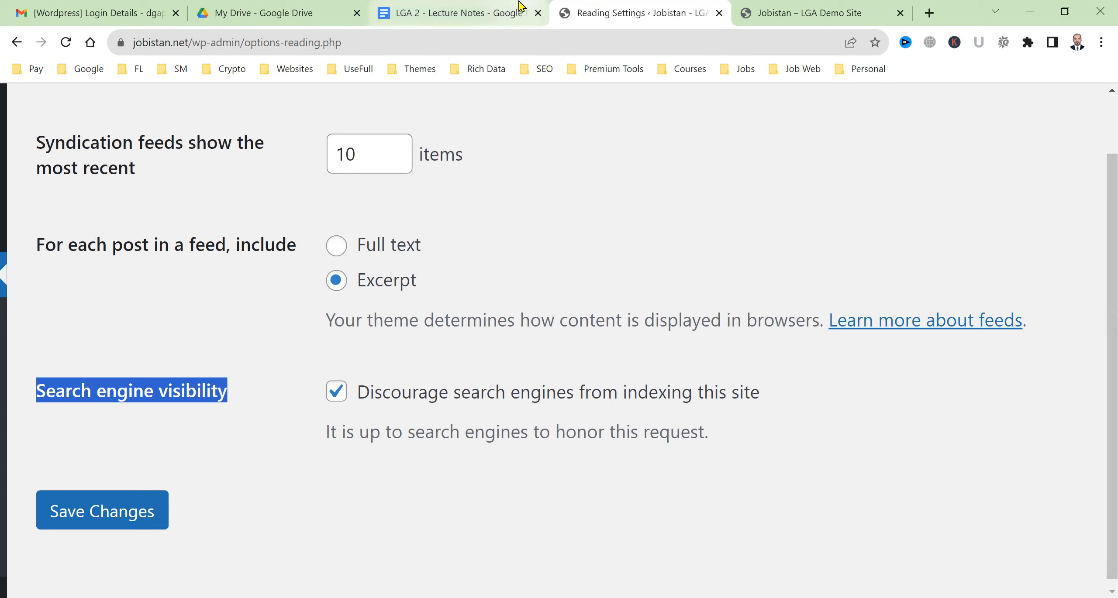
pyautogui.click(334, 396)
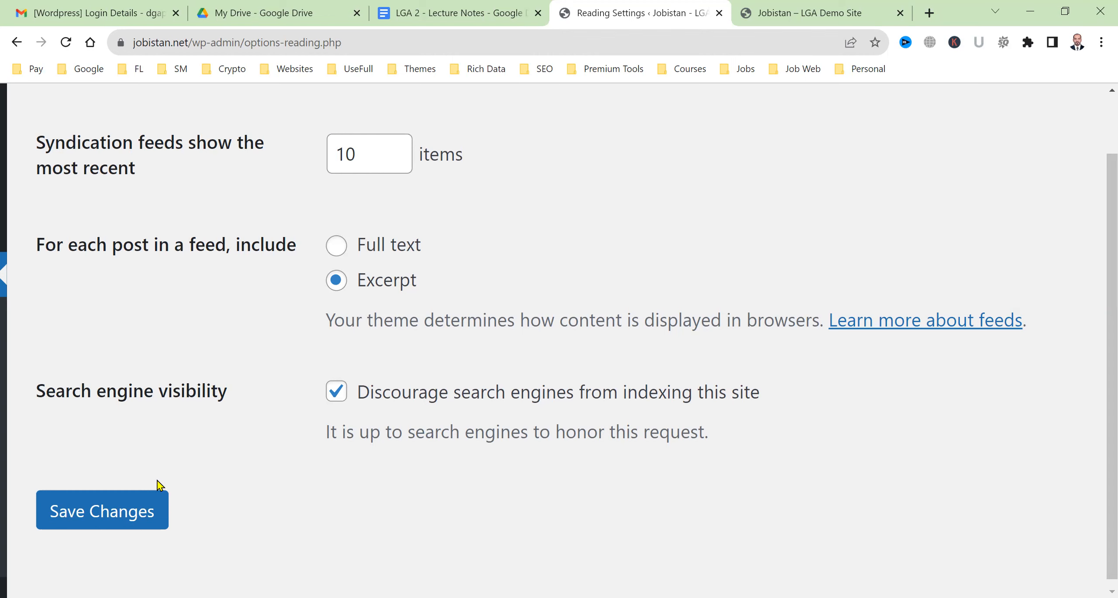
# Save the Reading settings, then toggle the discourage-search-engines checkbox off and back on
pyautogui.click(142, 511)
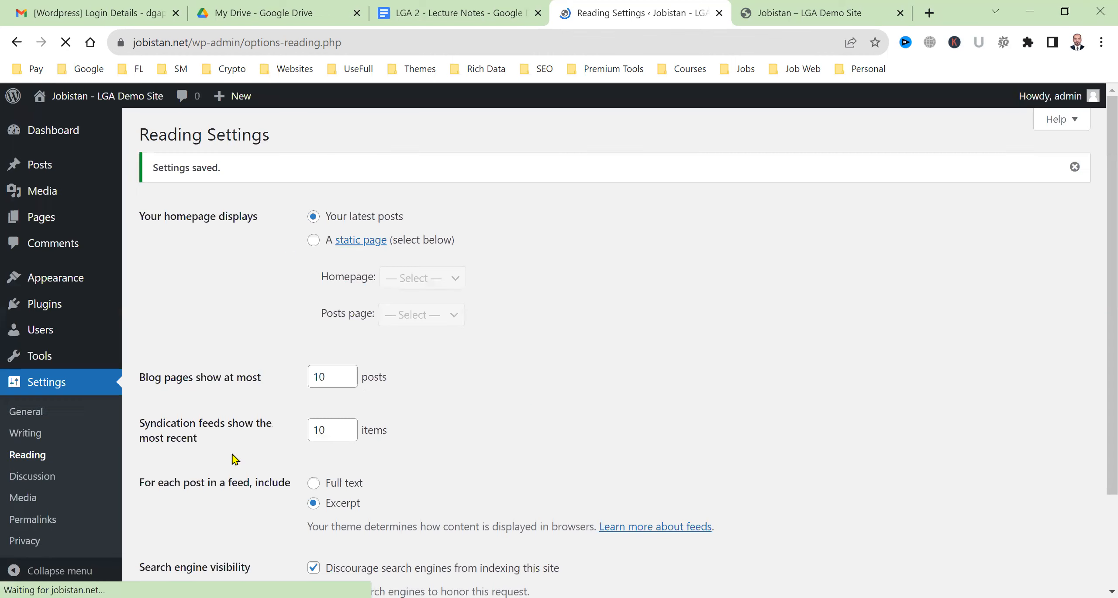
pyautogui.scroll(-3, 532, 406)
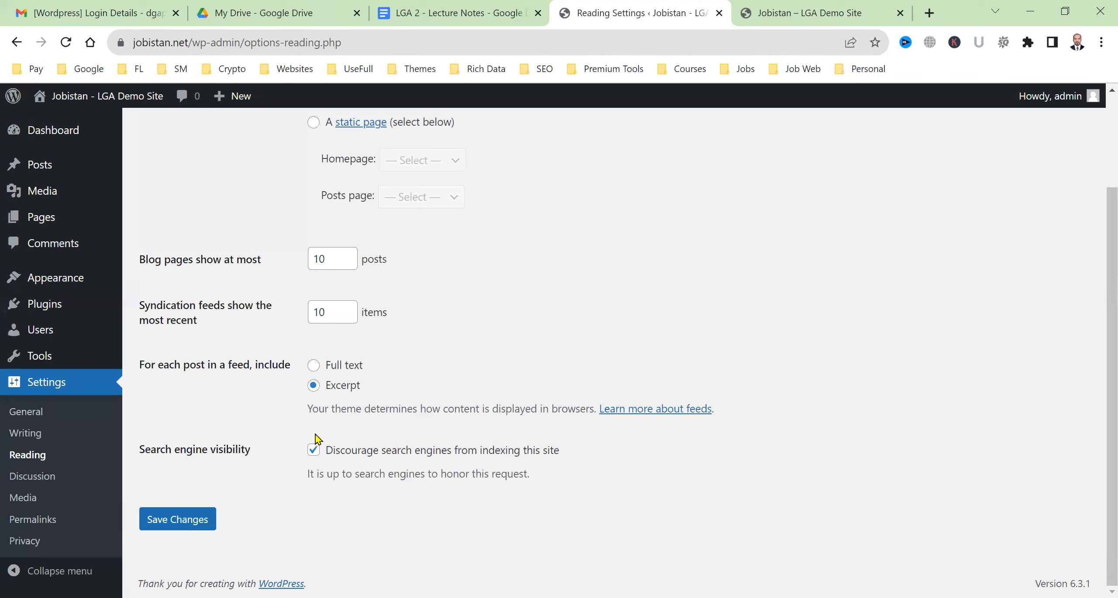
pyautogui.click(314, 450)
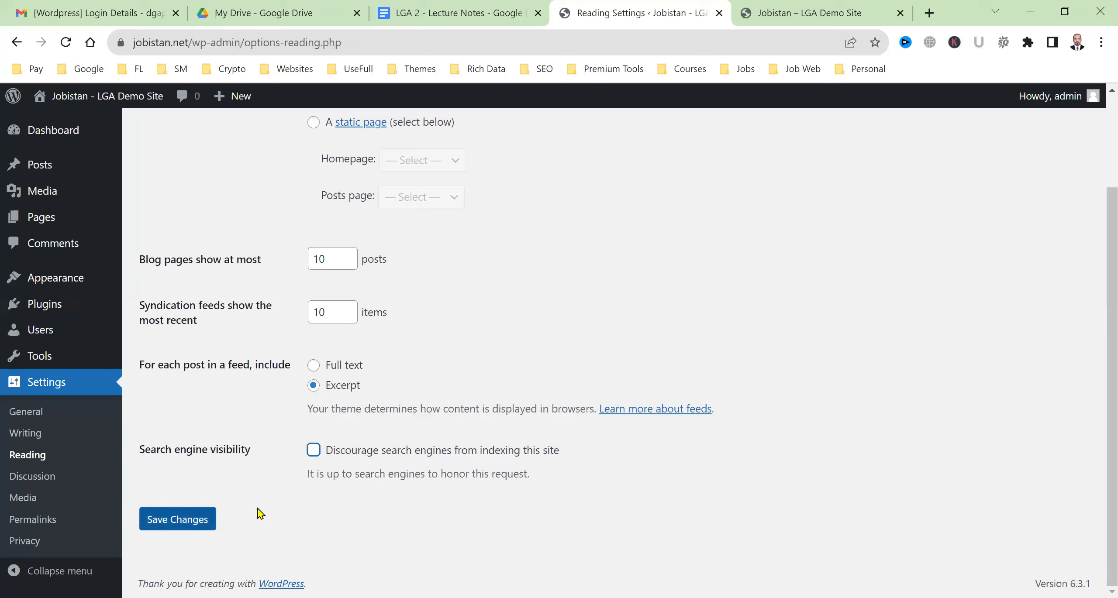
pyautogui.click(314, 450)
# Go to Settings > Discussion from the sidebar
pyautogui.click(61, 433)
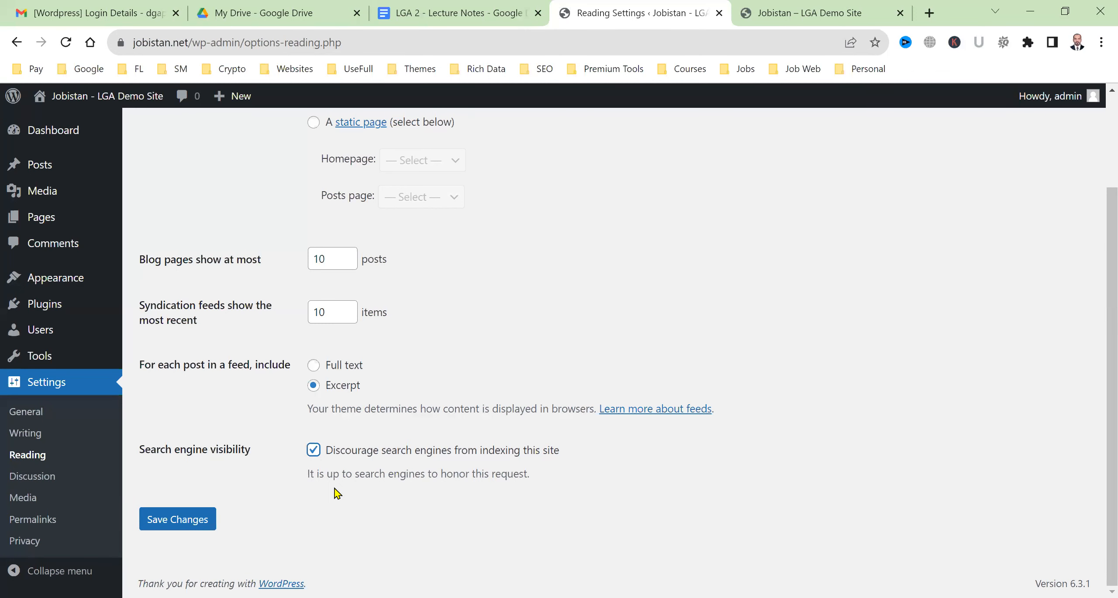
pyautogui.click(68, 439)
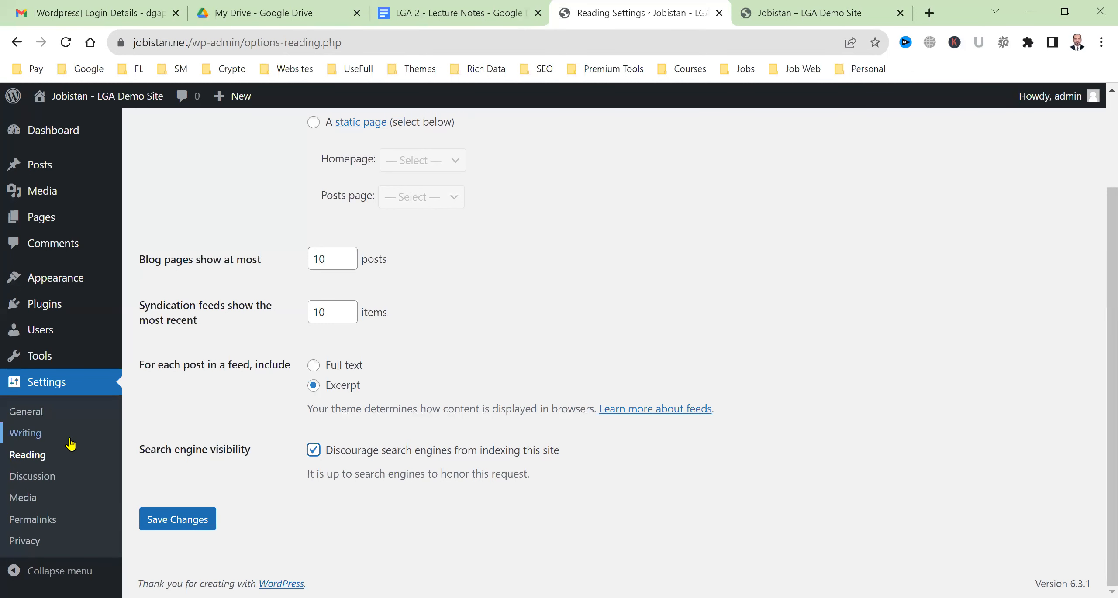
pyautogui.click(50, 484)
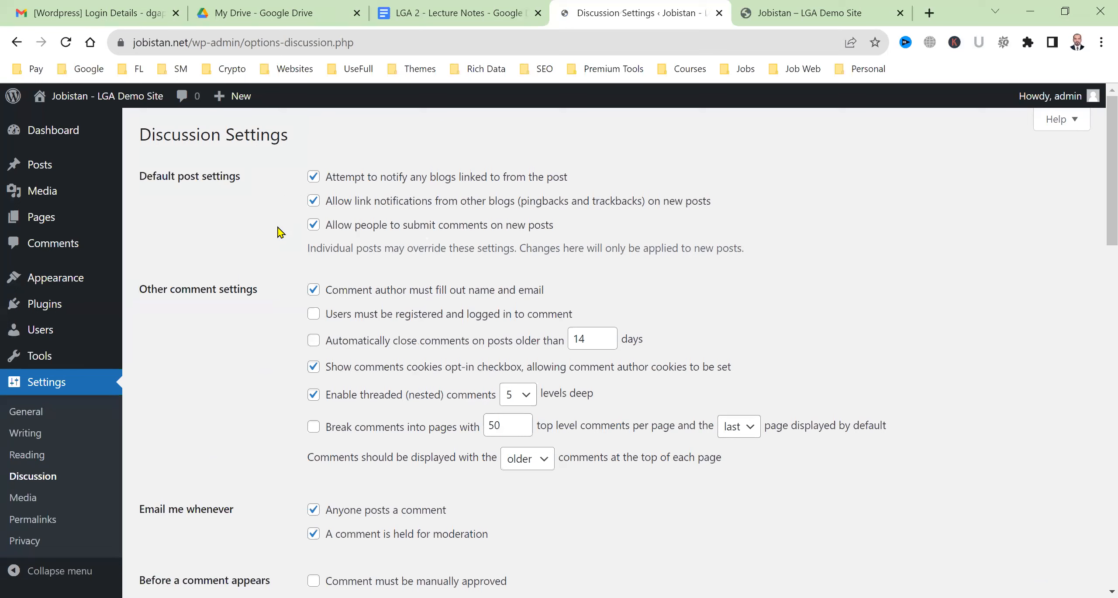
# Look through the Discussion Settings down to Avatars, then go to Media Settings
pyautogui.scroll(-2, 240, 439)
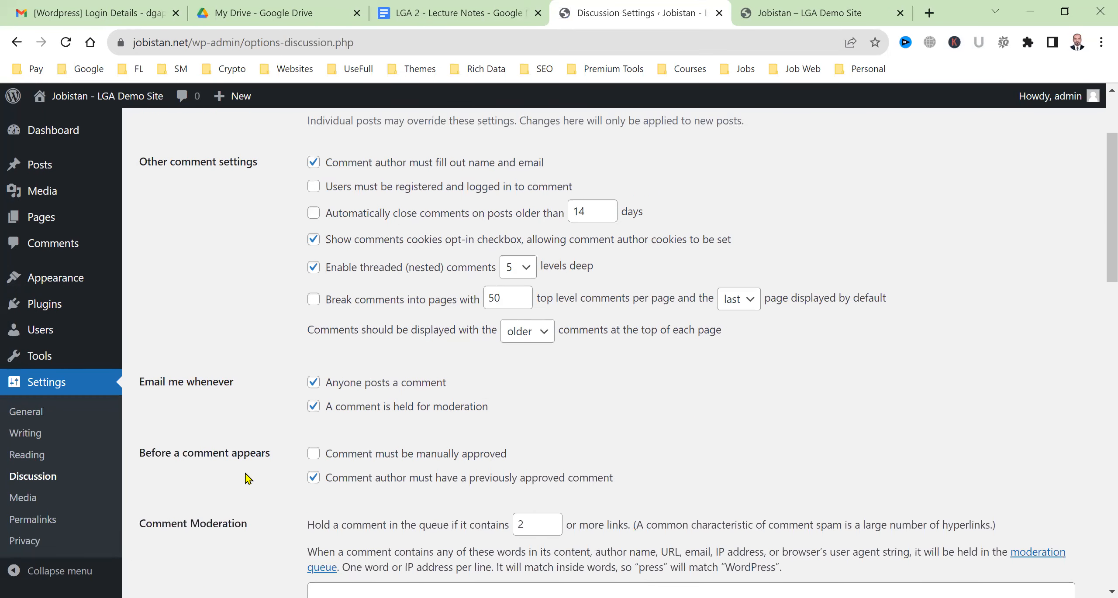
pyautogui.scroll(-7, 311, 508)
pyautogui.scroll(9, 312, 508)
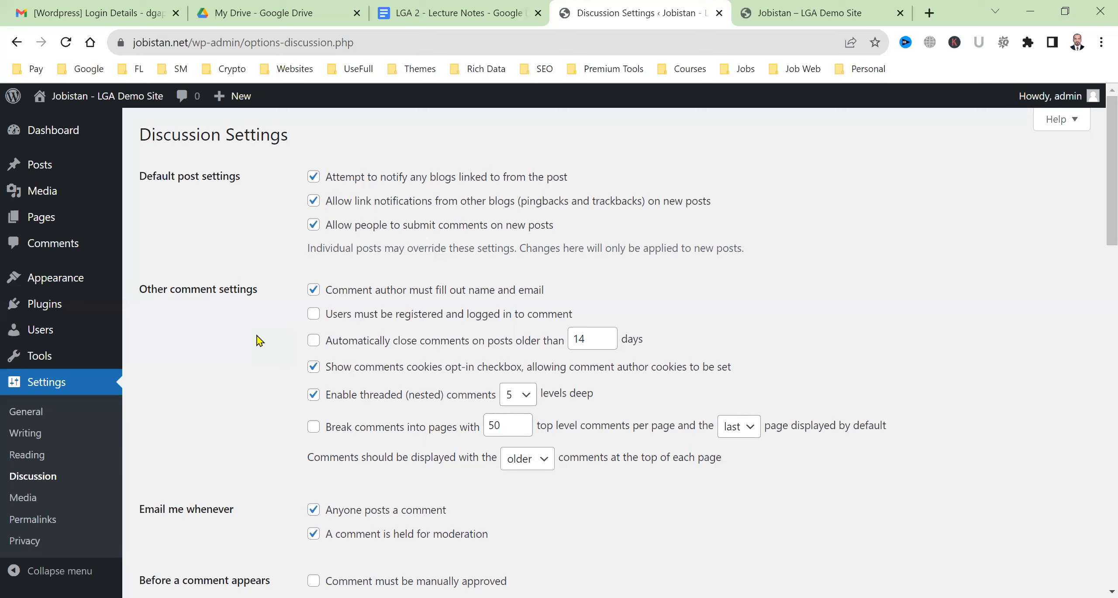
pyautogui.scroll(-15, 259, 341)
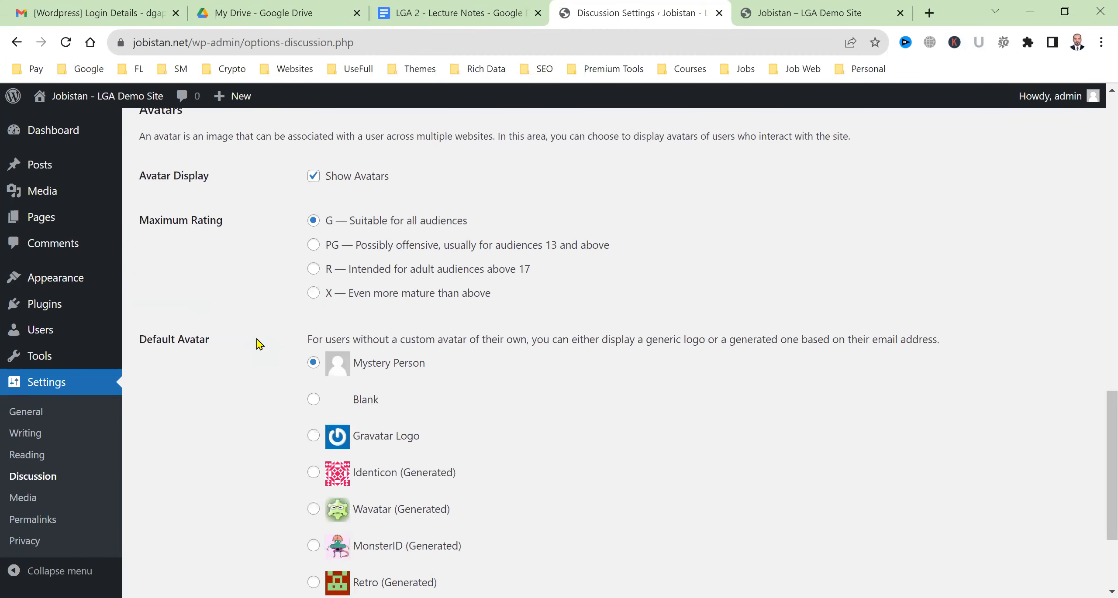
pyautogui.scroll(-3, 259, 344)
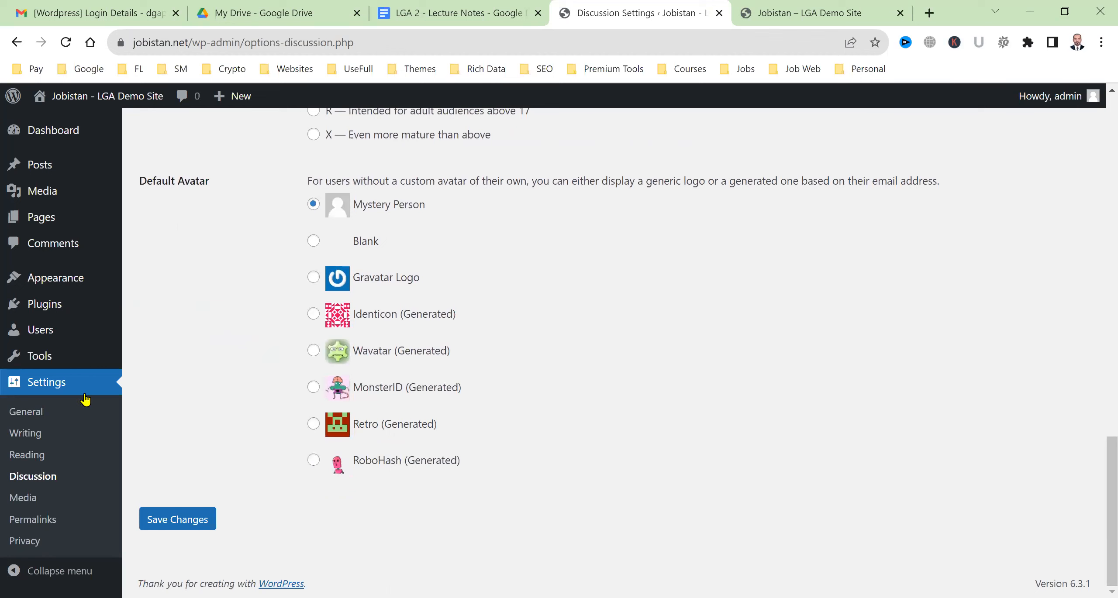
pyautogui.click(42, 502)
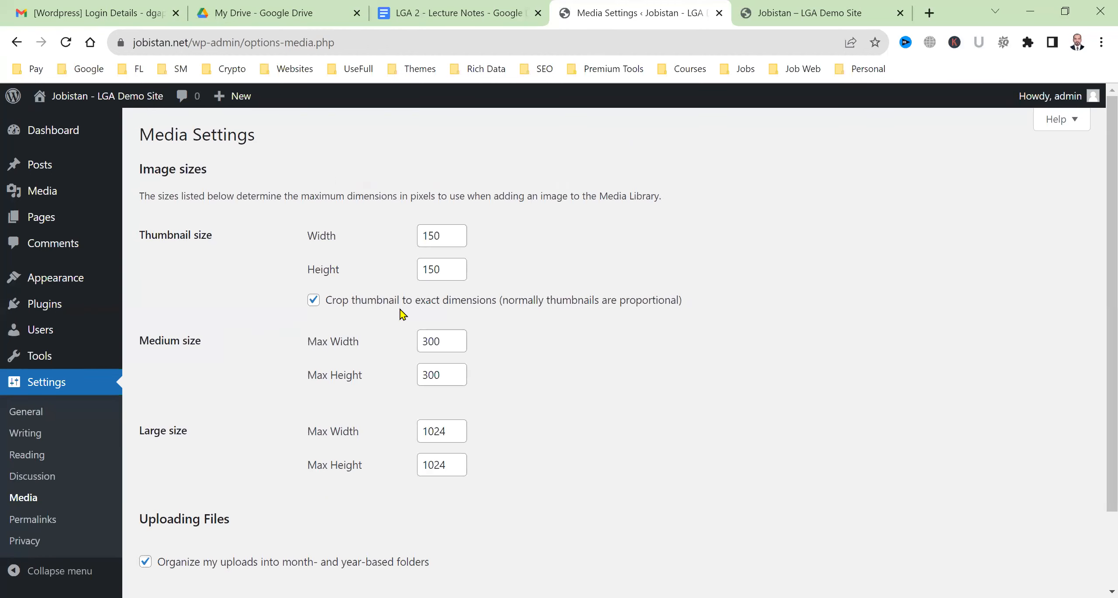
pyautogui.scroll(-2, 274, 279)
pyautogui.scroll(2, 288, 359)
pyautogui.moveTo(166, 235); pyautogui.dragTo(204, 280)
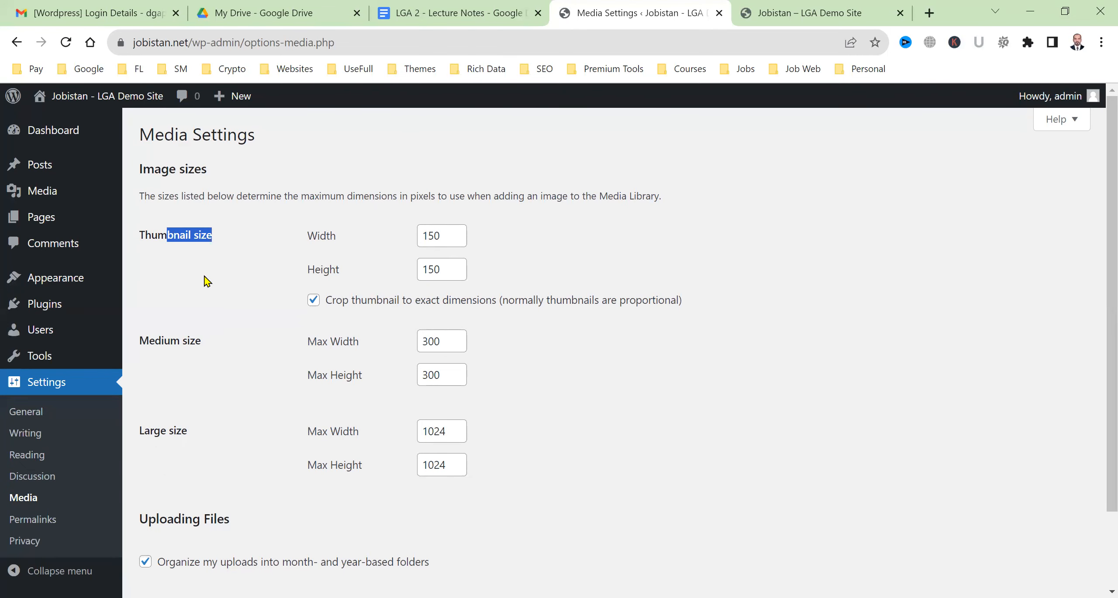
pyautogui.moveTo(155, 341); pyautogui.dragTo(214, 406)
pyautogui.moveTo(154, 432); pyautogui.dragTo(220, 444)
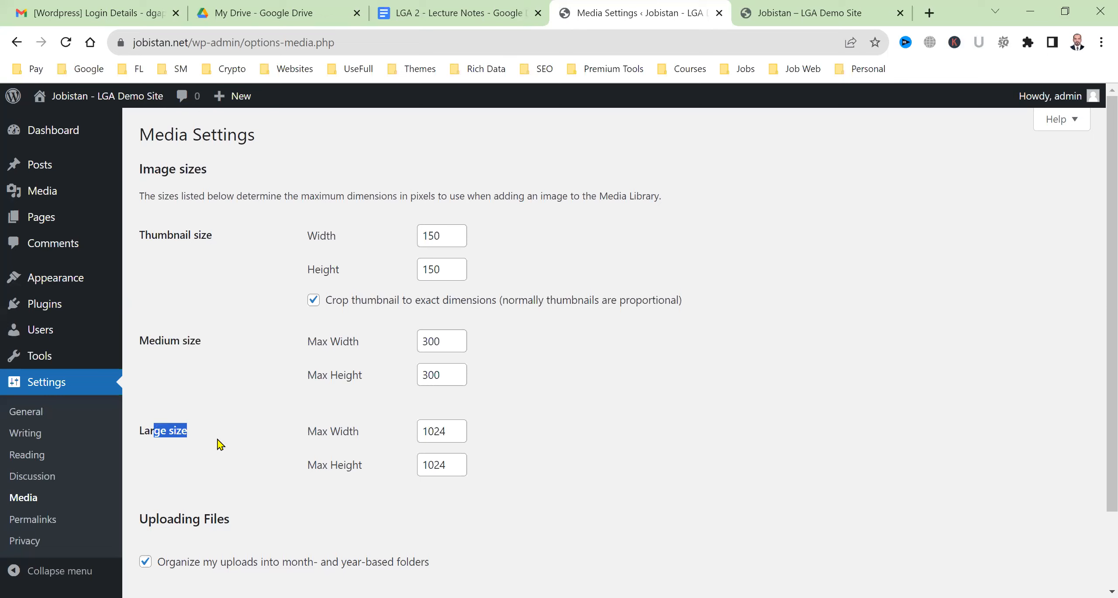
pyautogui.moveTo(161, 233); pyautogui.dragTo(208, 230)
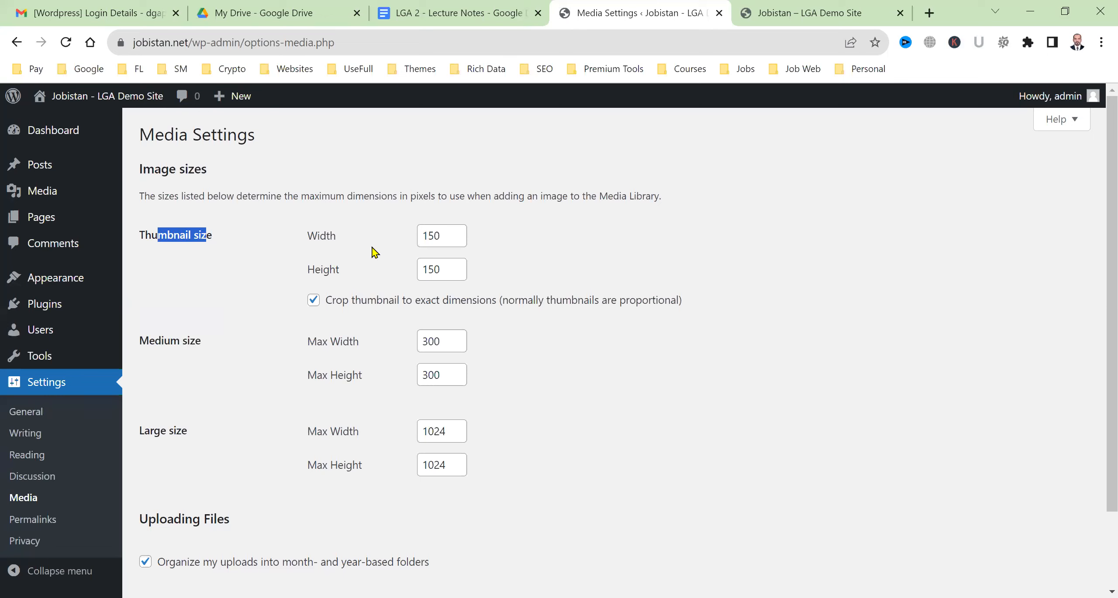
pyautogui.click(412, 227)
pyautogui.moveTo(172, 340); pyautogui.dragTo(249, 347)
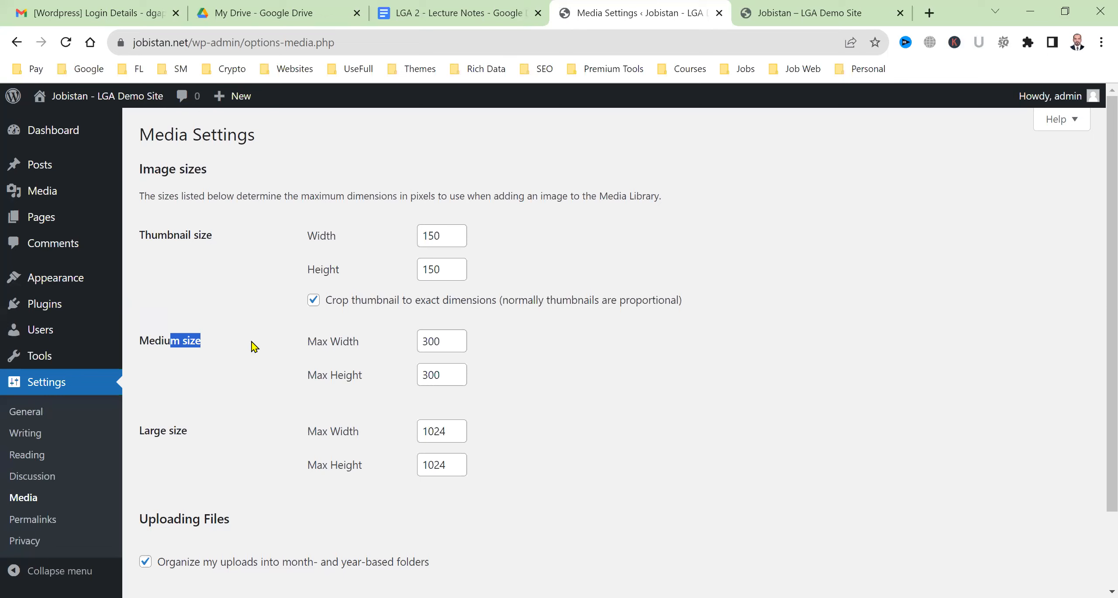
pyautogui.moveTo(160, 431); pyautogui.dragTo(223, 438)
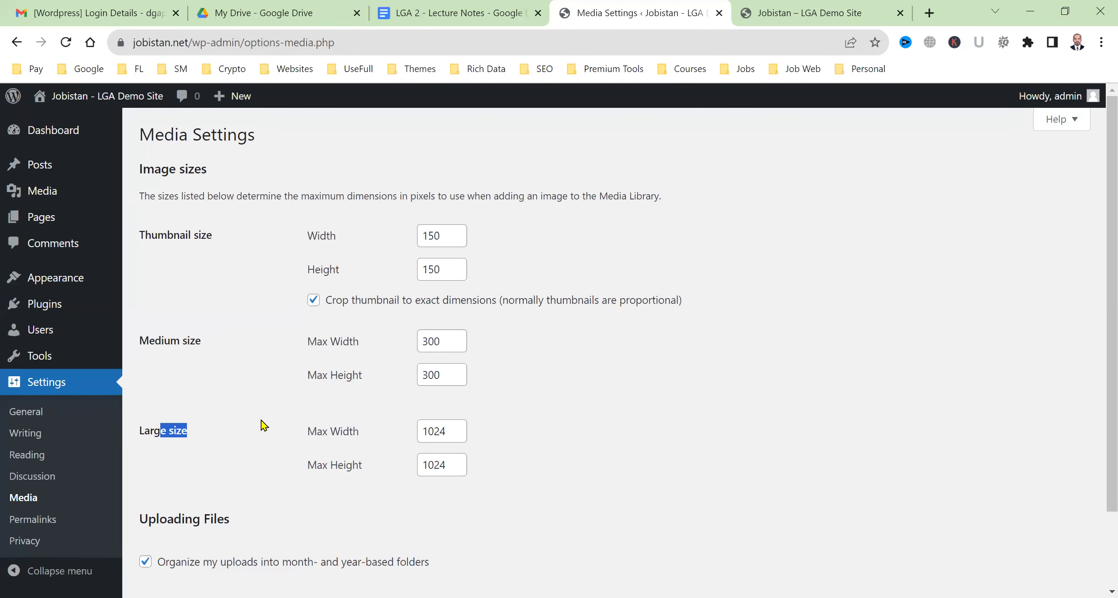
pyautogui.scroll(-2, 262, 425)
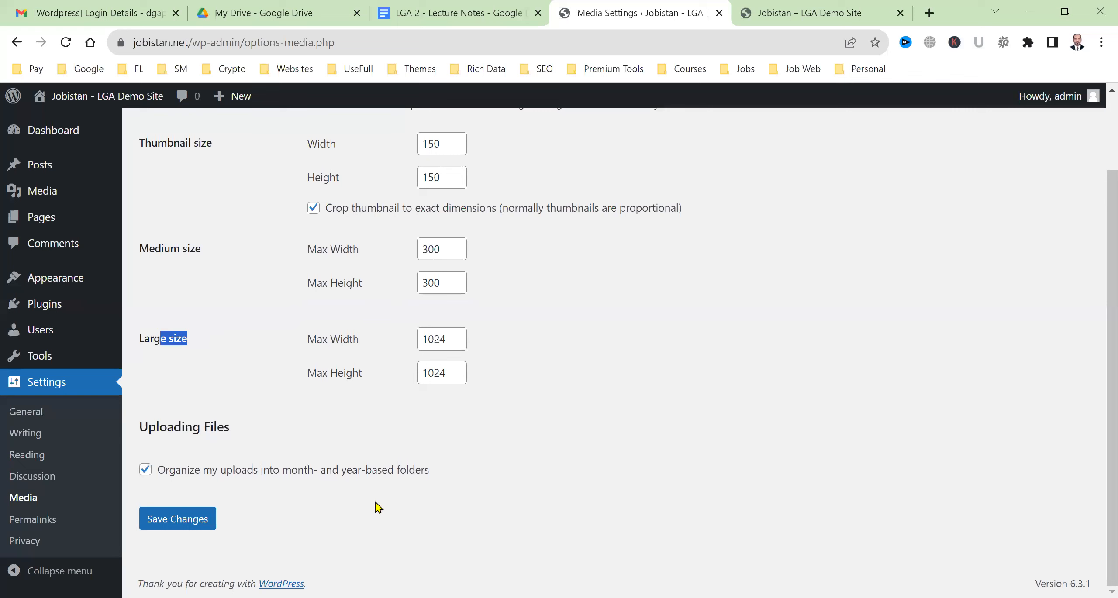
pyautogui.scroll(3, 377, 498)
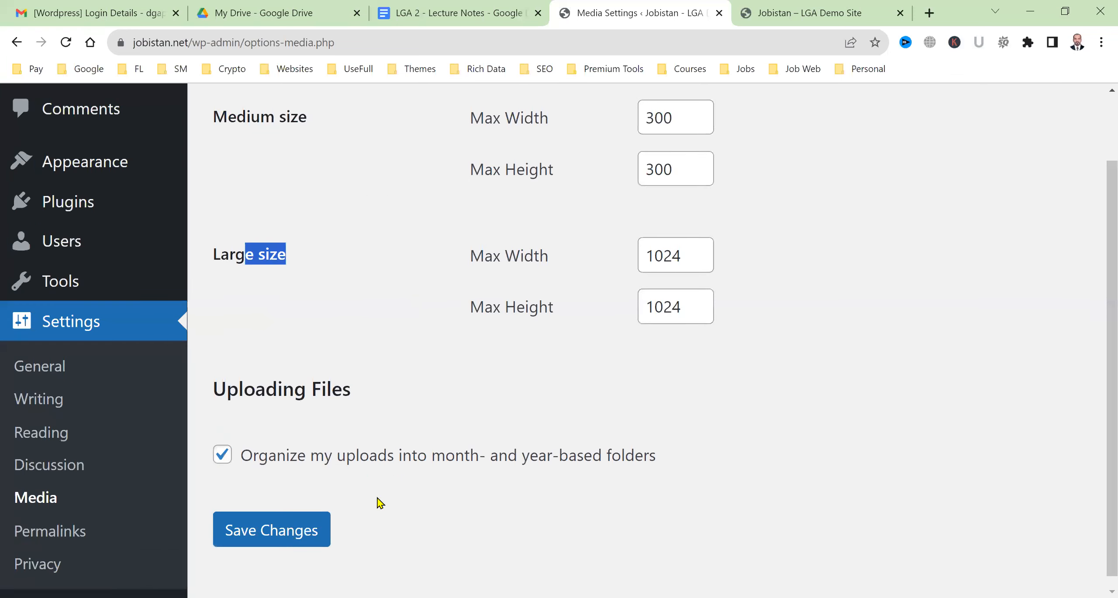
pyautogui.scroll(1, 381, 502)
pyautogui.scroll(-1, 377, 498)
pyautogui.hscroll(1, 377, 498)
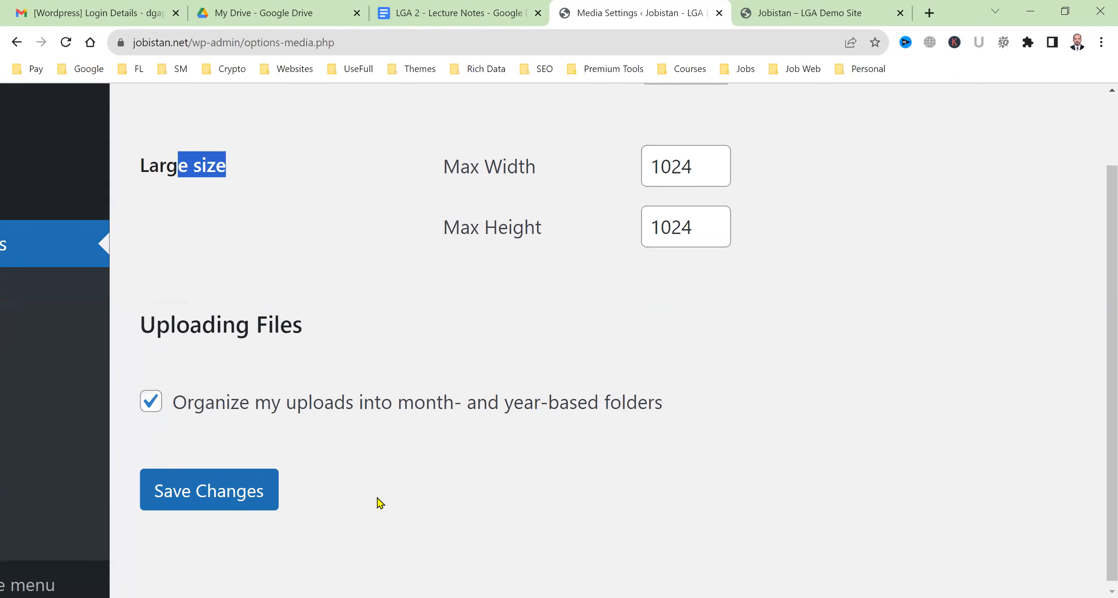
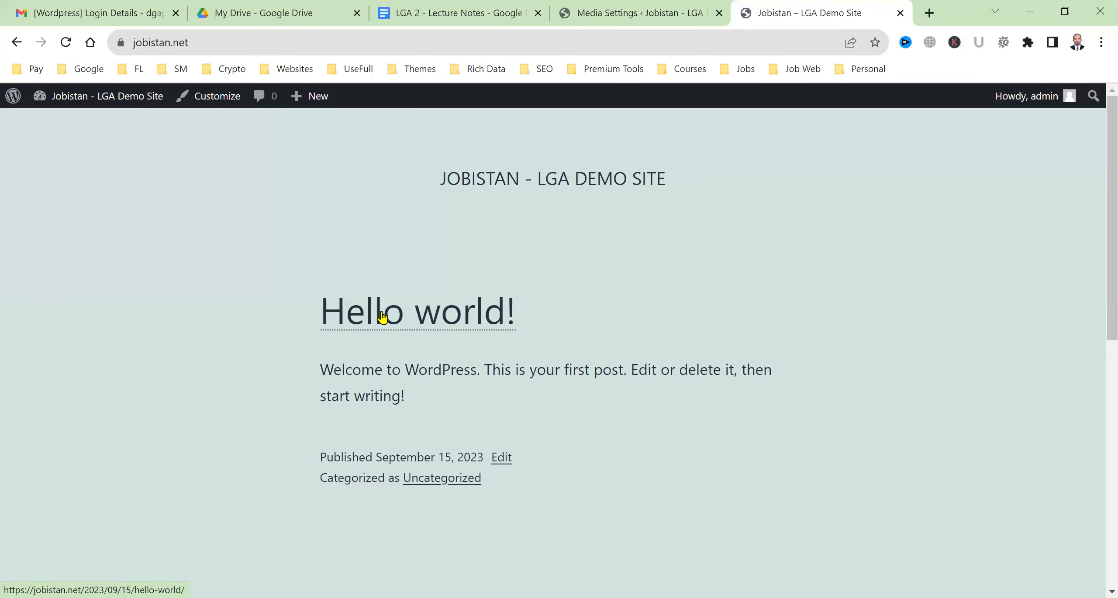
# Review Media Settings: thumbnail 150×150, medium 300×300, large 1024×1024, month/year upload folders
pyautogui.click(638, 12)
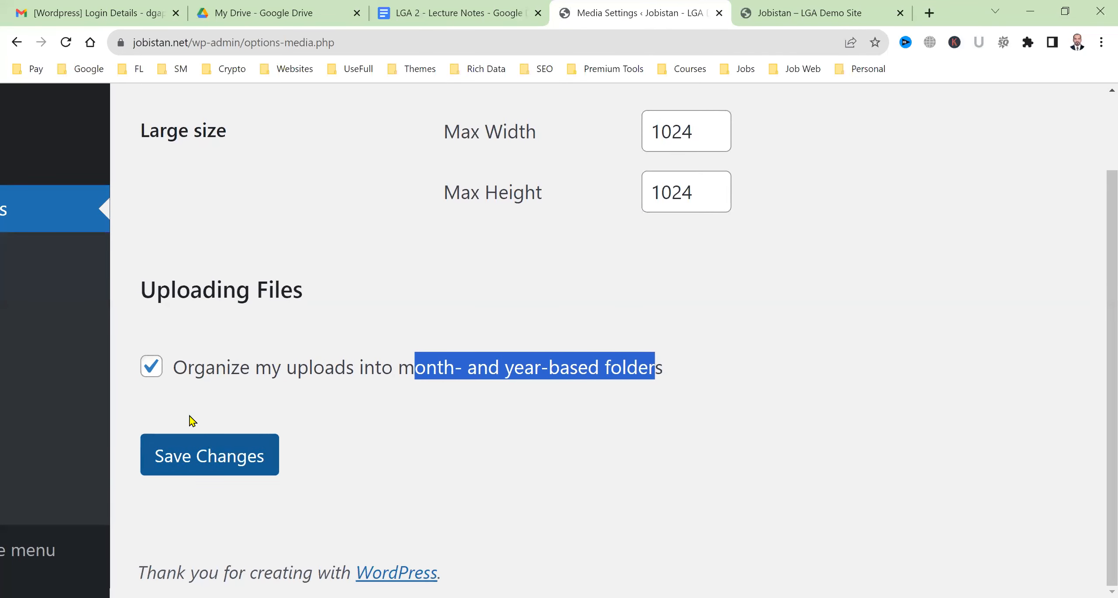
pyautogui.scroll(5, 193, 422)
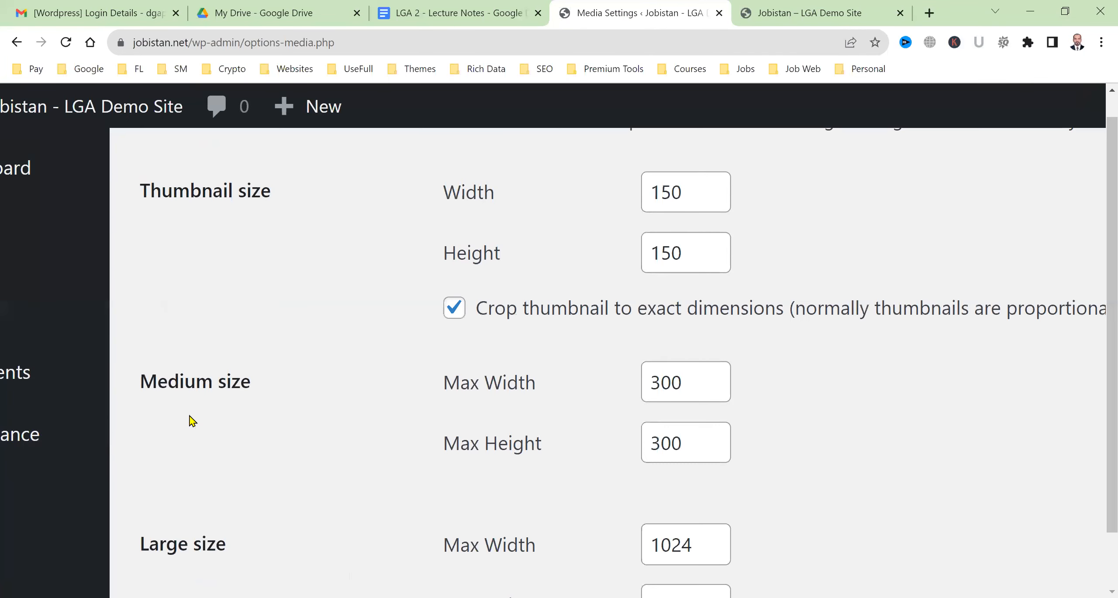
pyautogui.moveTo(102, 442)
pyautogui.scroll(-5, 177, 475)
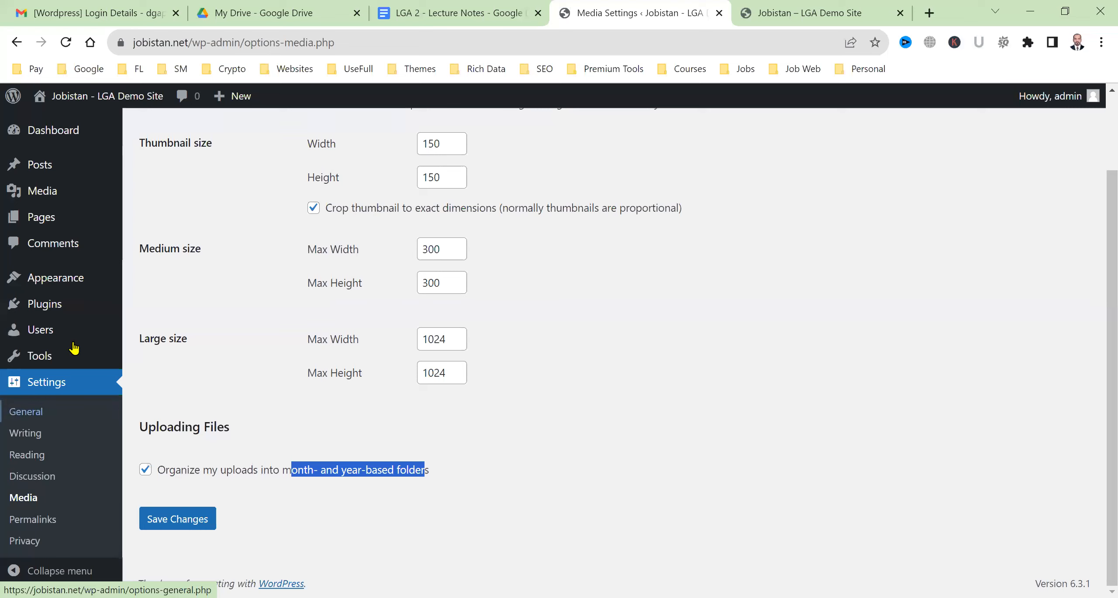
pyautogui.moveTo(73, 346)
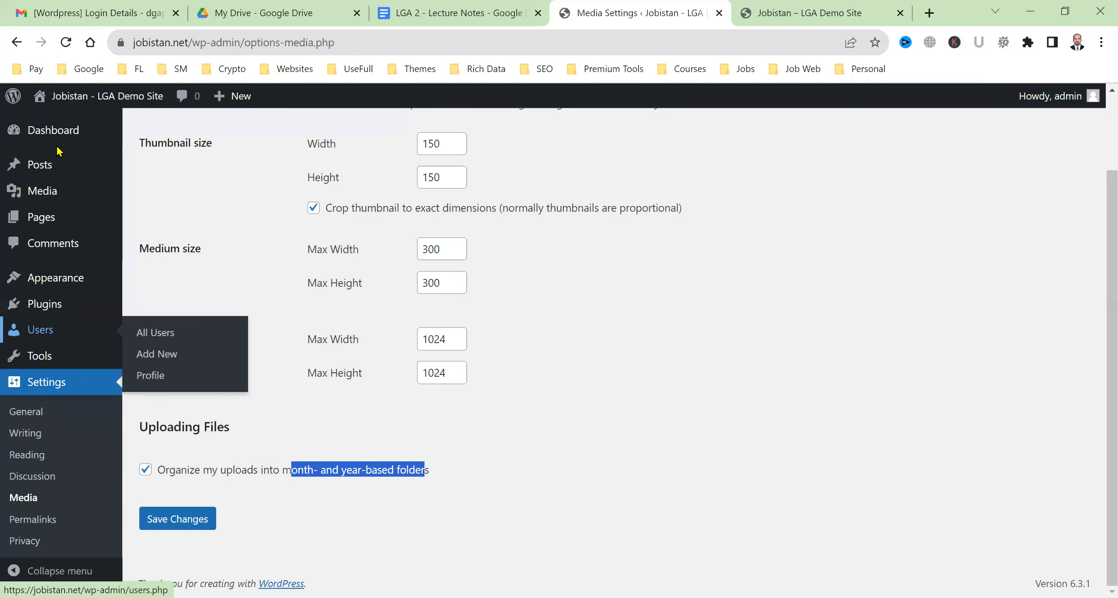
# Create a new post titled 'Advantages of Blogging' and open a blank browser tab
pyautogui.click(41, 166)
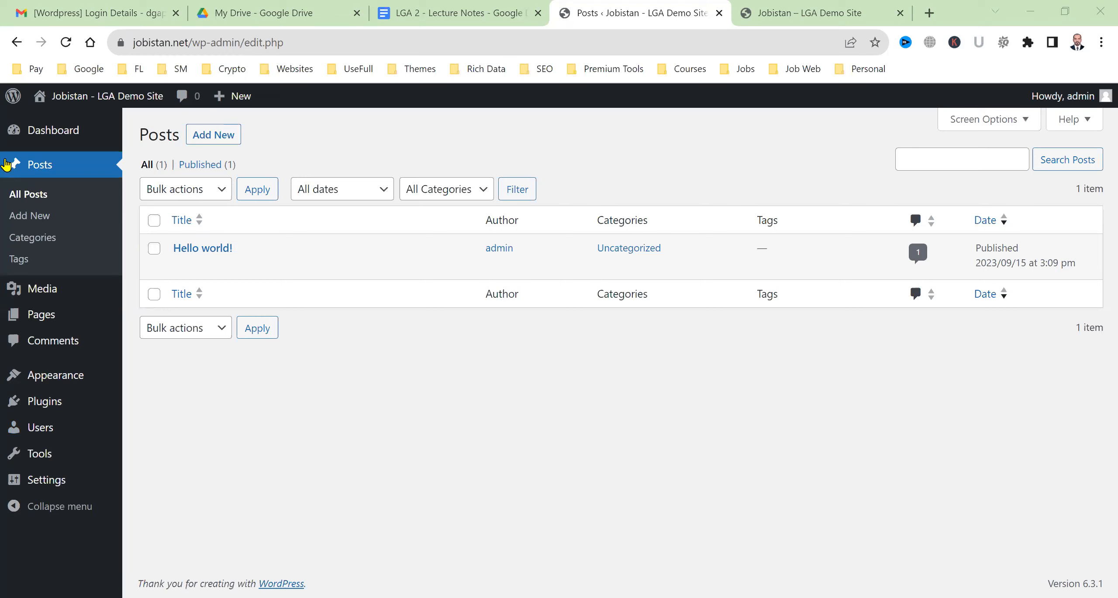
pyautogui.click(217, 143)
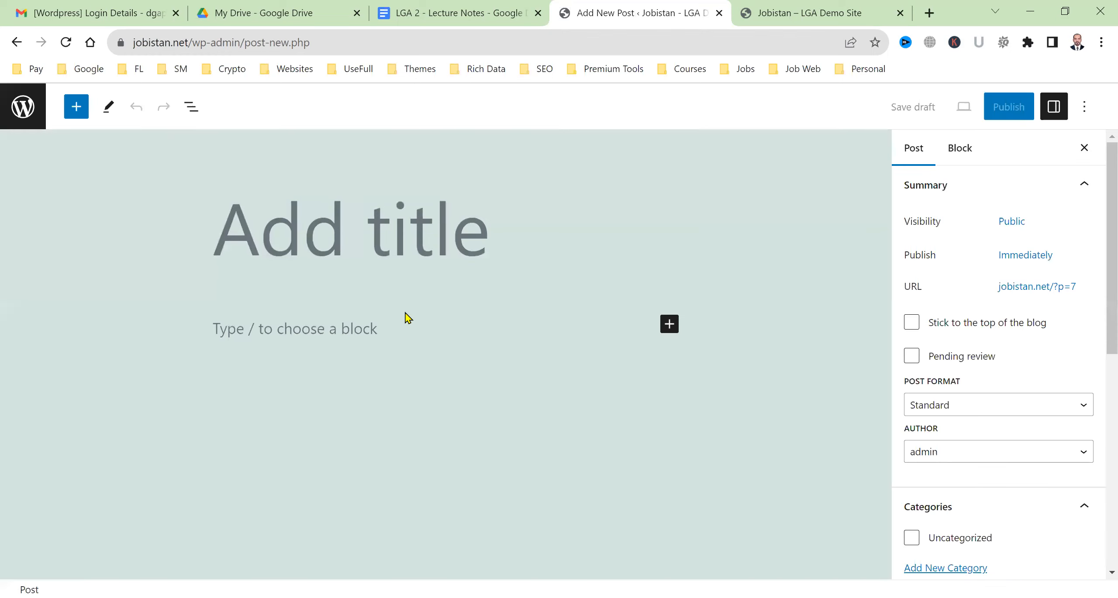
pyautogui.write('Advant')
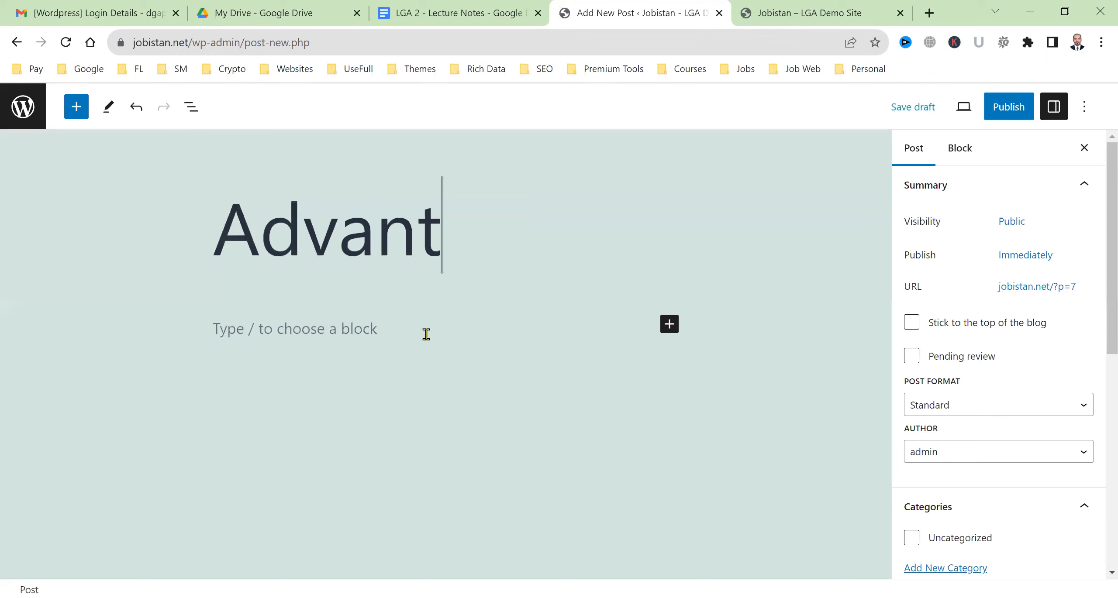
pyautogui.write('ages of Blogging')
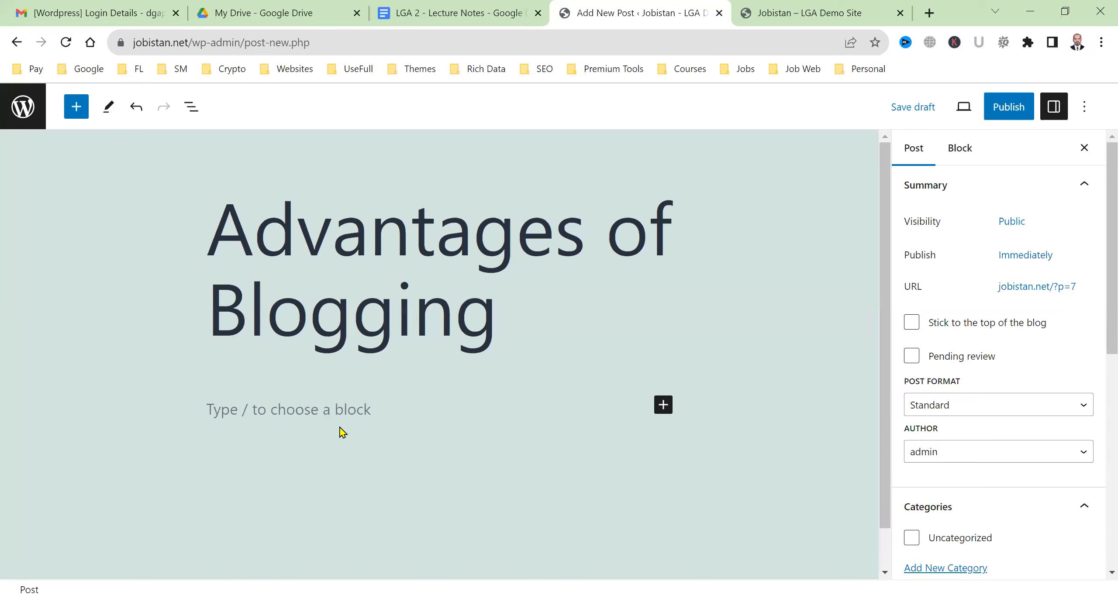
pyautogui.click(342, 407)
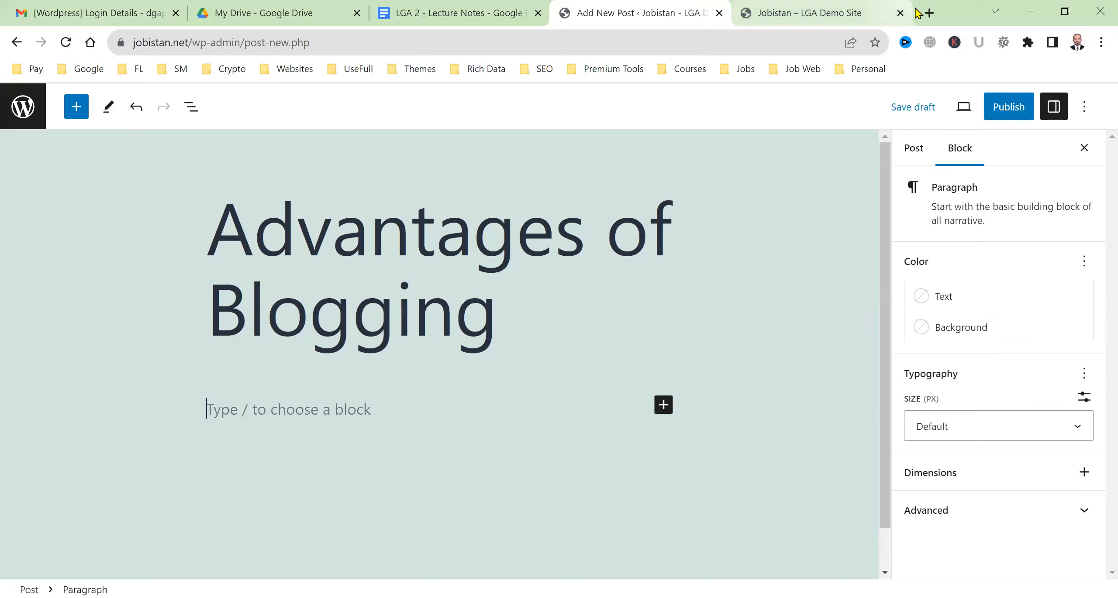
pyautogui.click(929, 13)
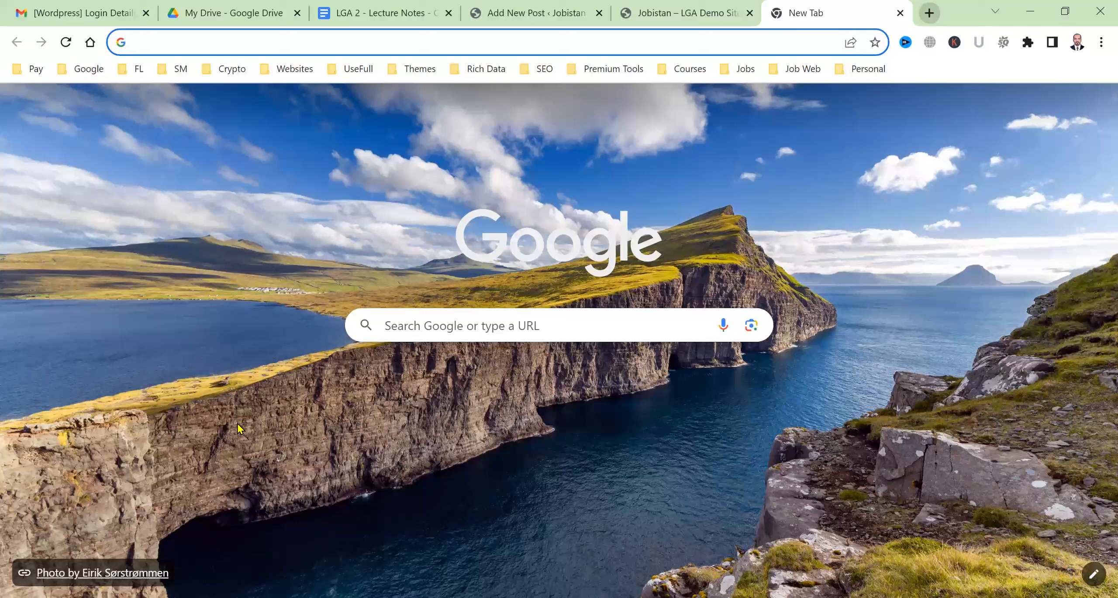
# Search 'advantages of blogging', copy the Why Blog? article's three intro paragraphs, and return to the editor
pyautogui.write('advantages of blogging')
pyautogui.press('Return')
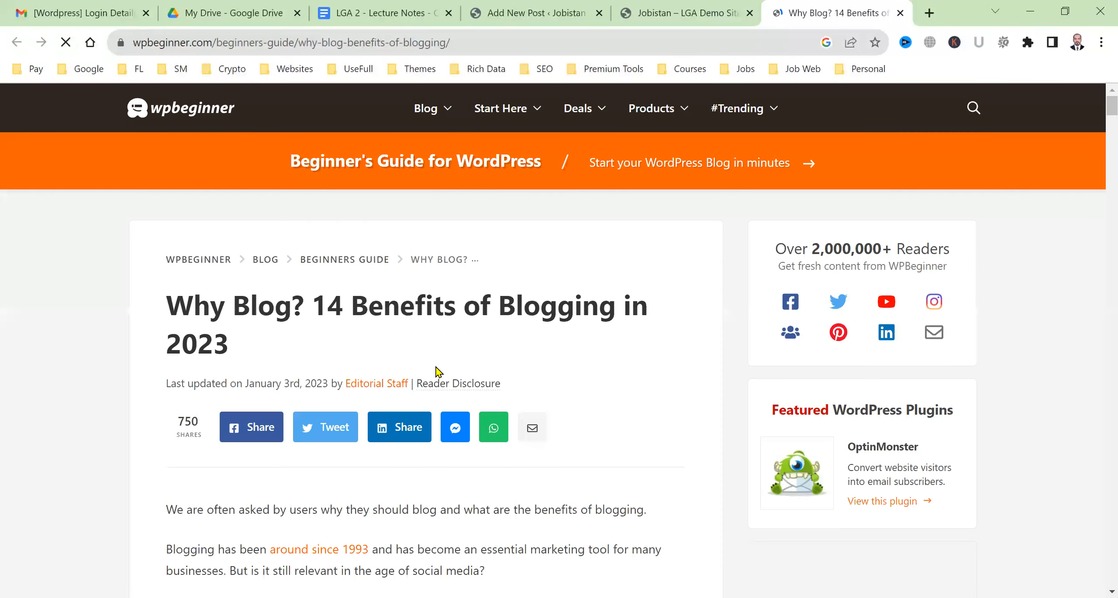
pyautogui.scroll(-5, 638, 370)
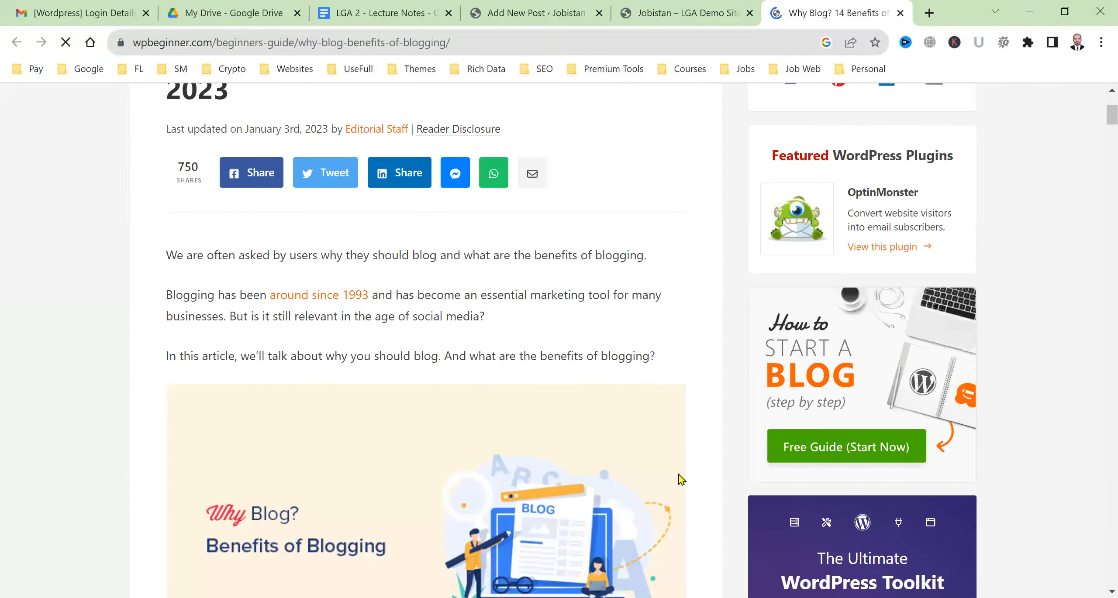
pyautogui.scroll(3, 669, 486)
pyautogui.moveTo(669, 484); pyautogui.dragTo(143, 383)
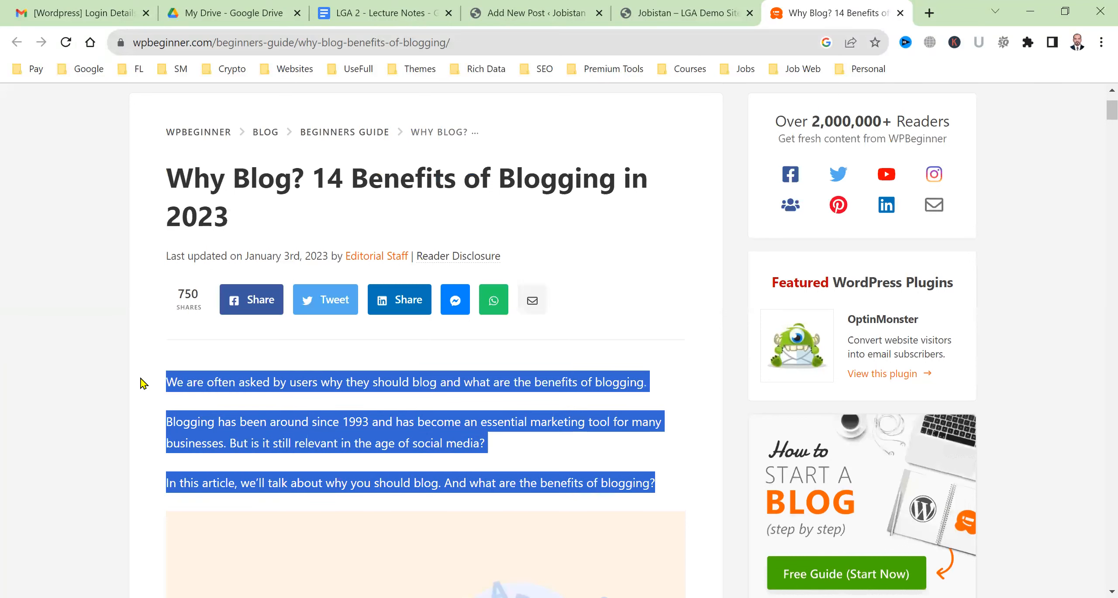
pyautogui.click(699, 13)
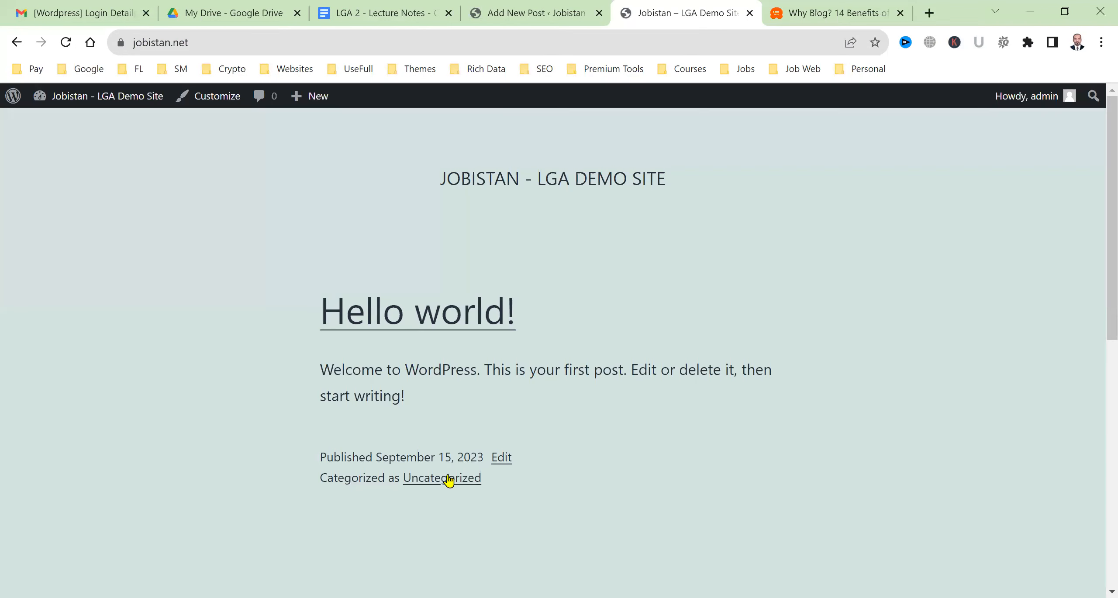
pyautogui.moveTo(536, 6); pyautogui.dragTo(684, 7)
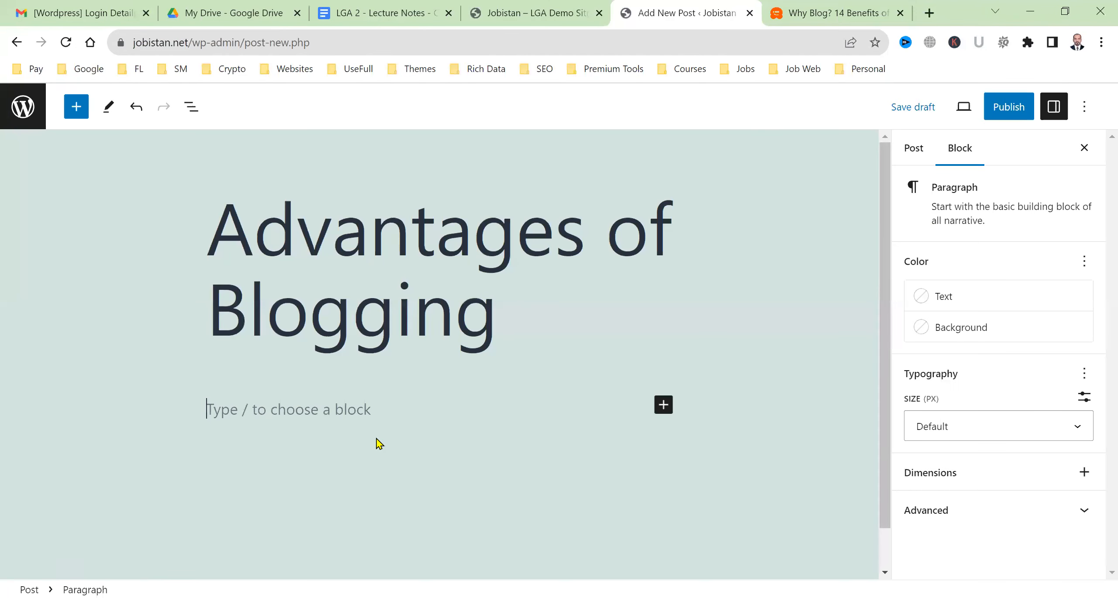
# Paste the three WPBeginner intro paragraphs into the post body, leaving an empty block below
pyautogui.hotkey('ctrl', 'v')
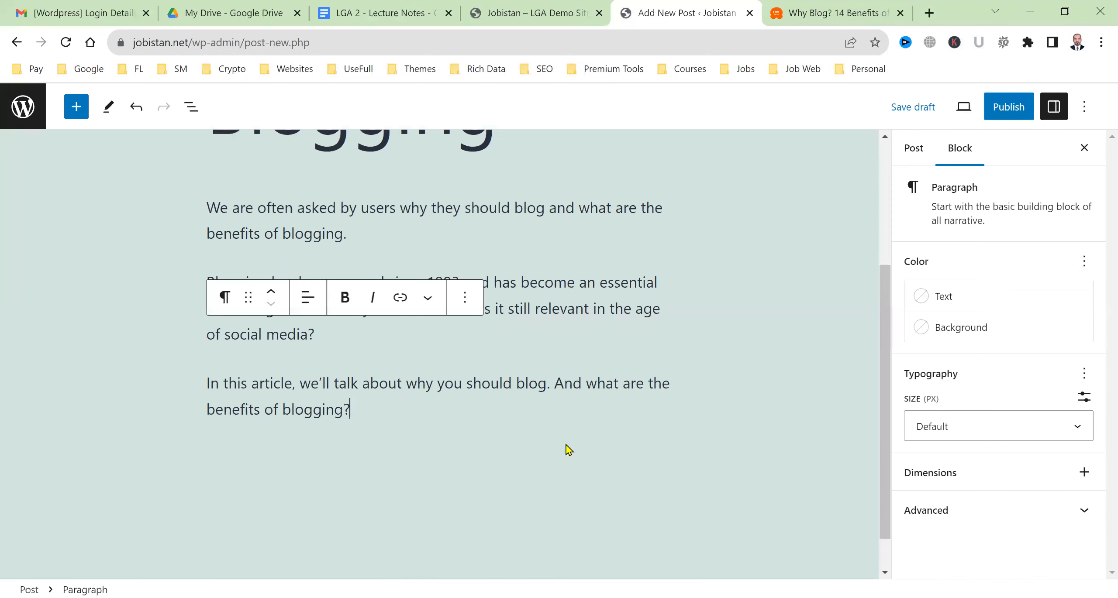
pyautogui.press('Return')
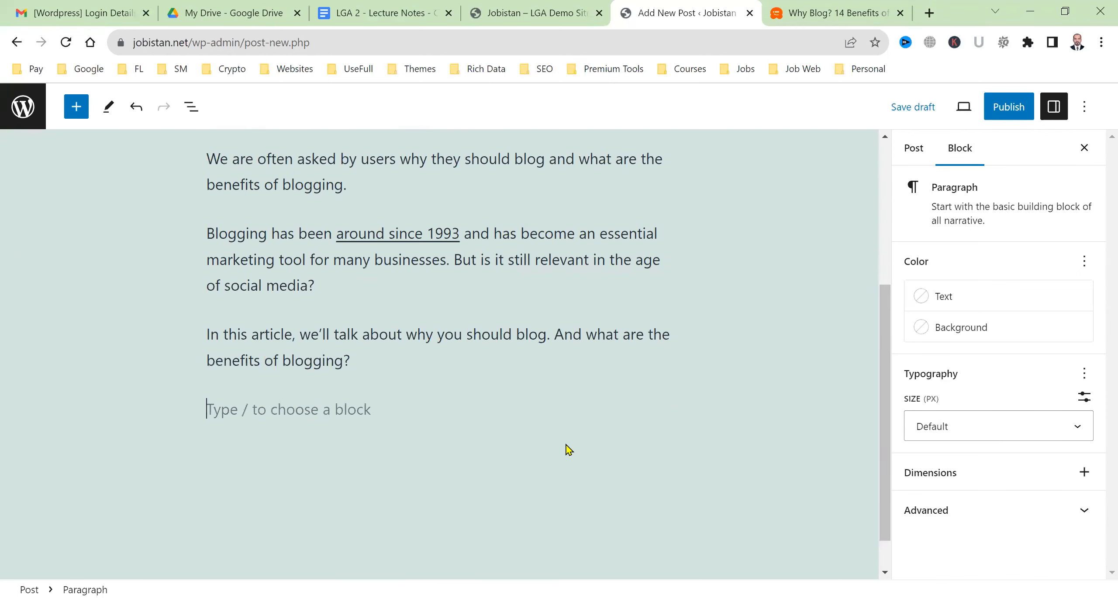
pyautogui.click(826, 11)
pyautogui.click(725, 4)
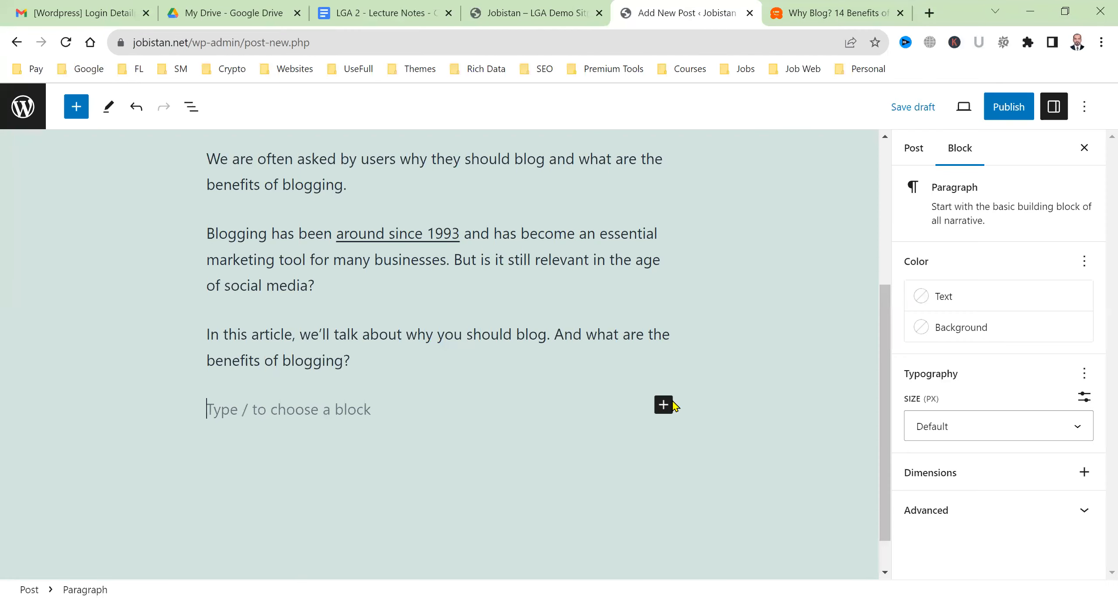
pyautogui.click(664, 411)
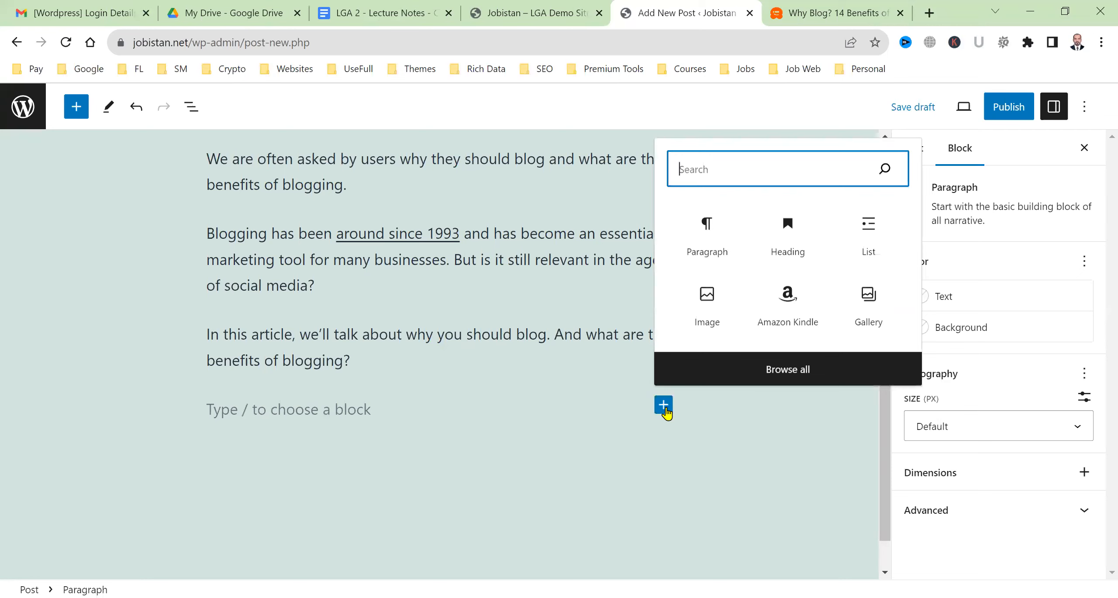
# Insert the Improve English for Freelancers image from the Desktop as an image block
pyautogui.click(706, 313)
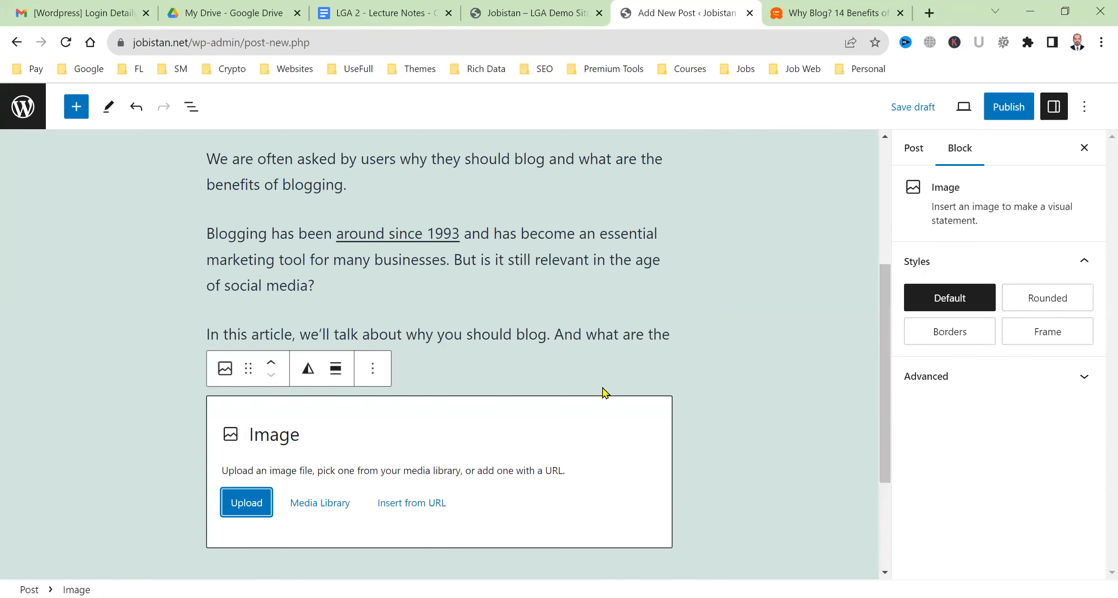
pyautogui.click(240, 509)
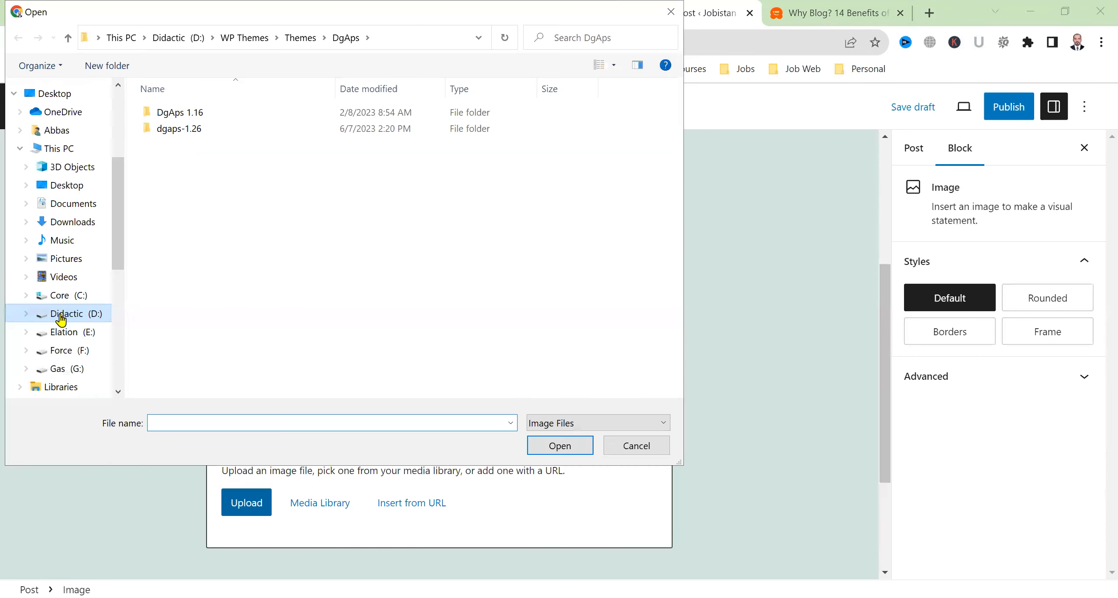
pyautogui.click(77, 193)
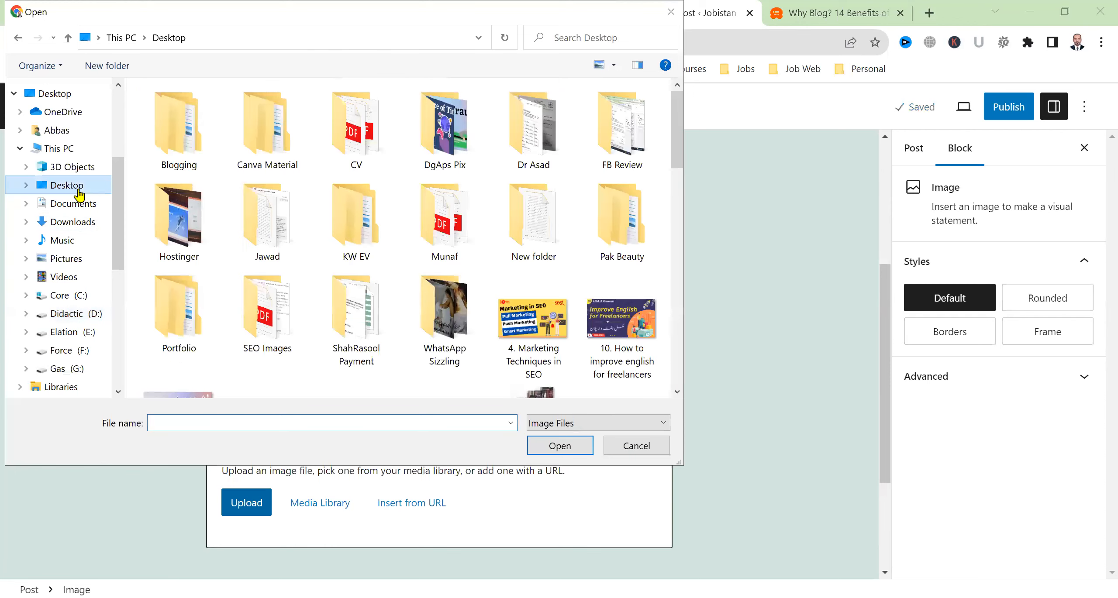
pyautogui.doubleClick(624, 332)
pyautogui.scroll(-3, 495, 426)
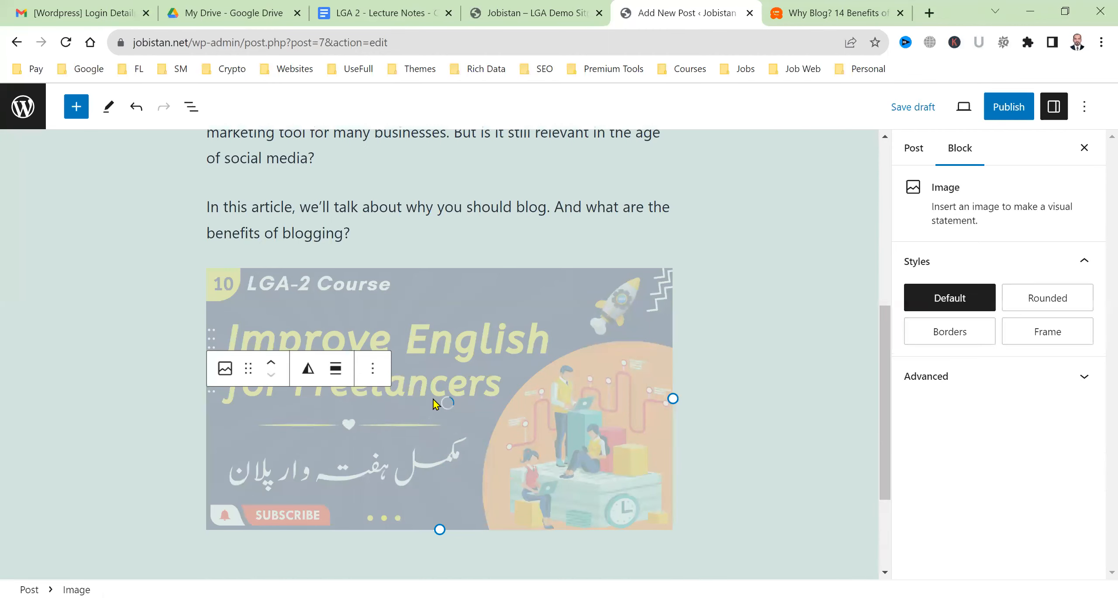
# Select the Top Reasons and Benefits of a Blog section in the WPBeginner article
pyautogui.click(823, 7)
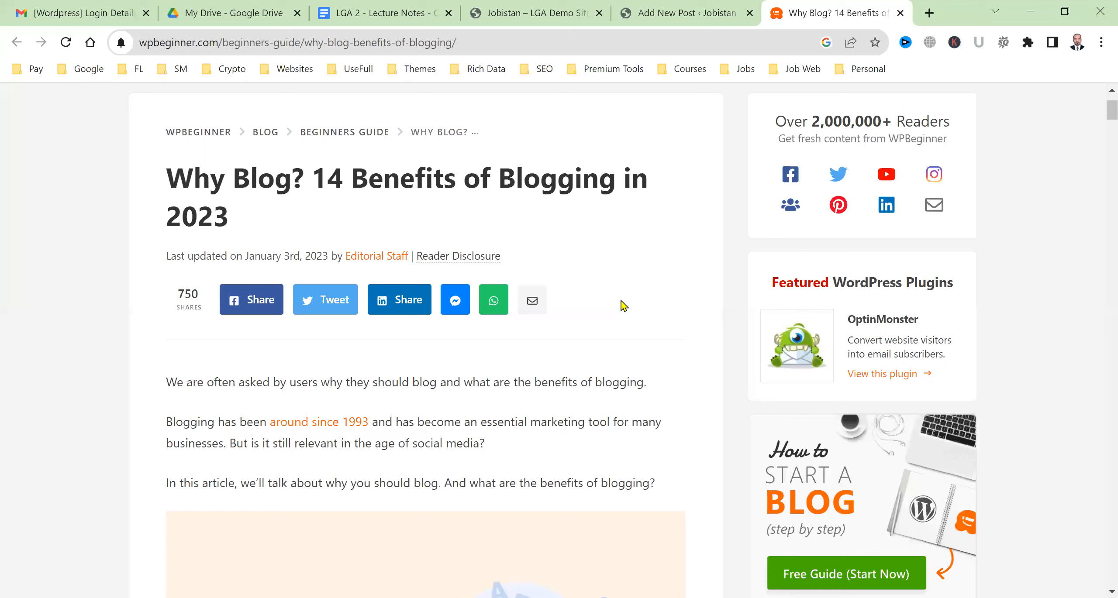
pyautogui.scroll(-7, 265, 444)
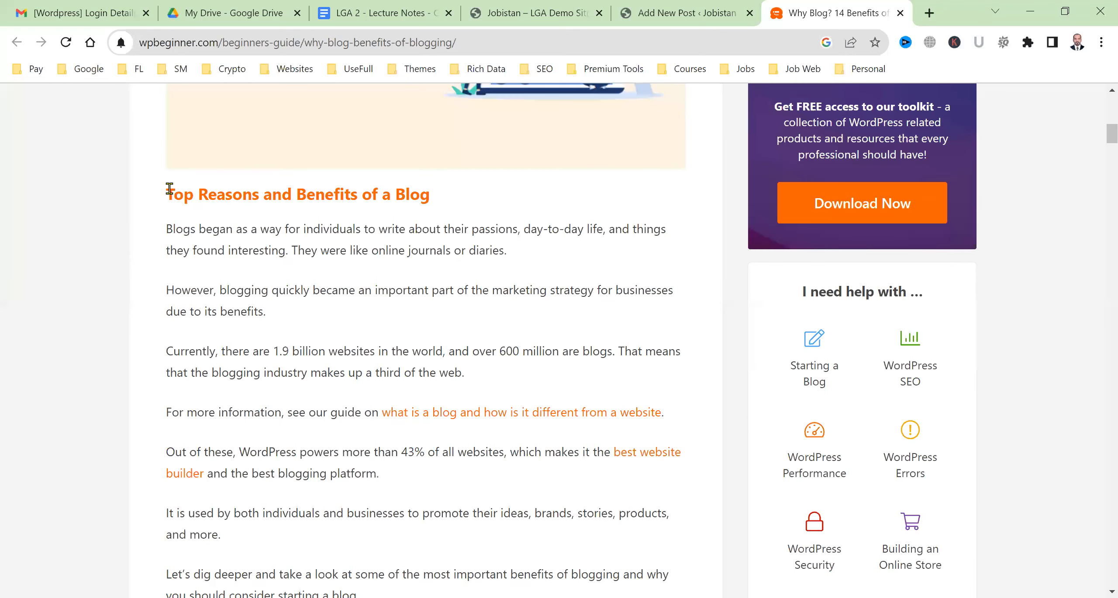
pyautogui.moveTo(169, 189); pyautogui.dragTo(465, 373)
pyautogui.hotkey('ctrl', 'c')
# Center-align the course image in the post
pyautogui.click(728, 10)
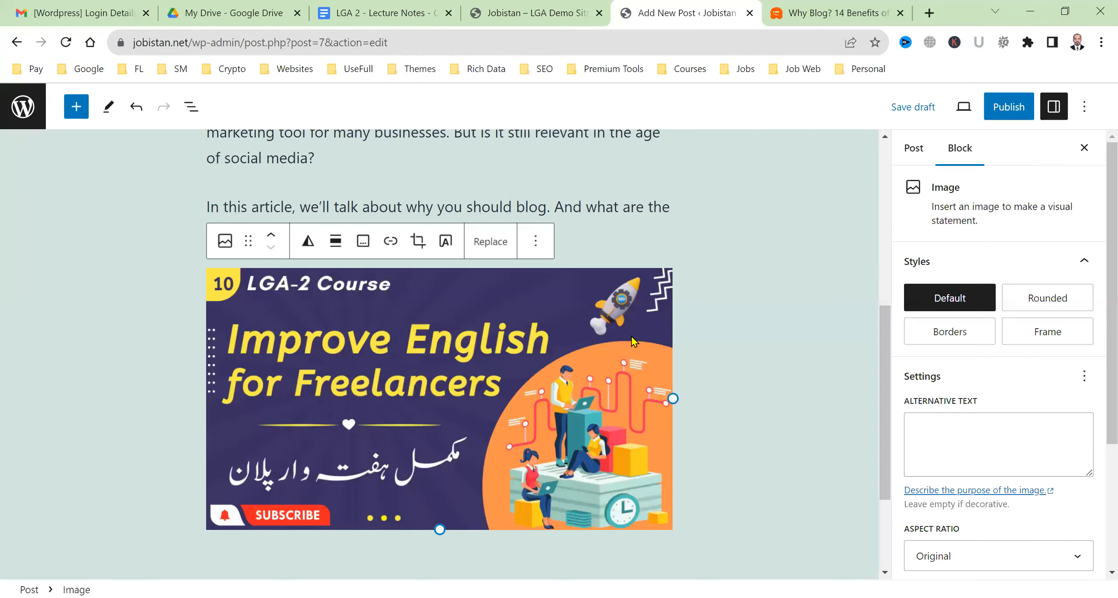
pyautogui.scroll(-1, 458, 393)
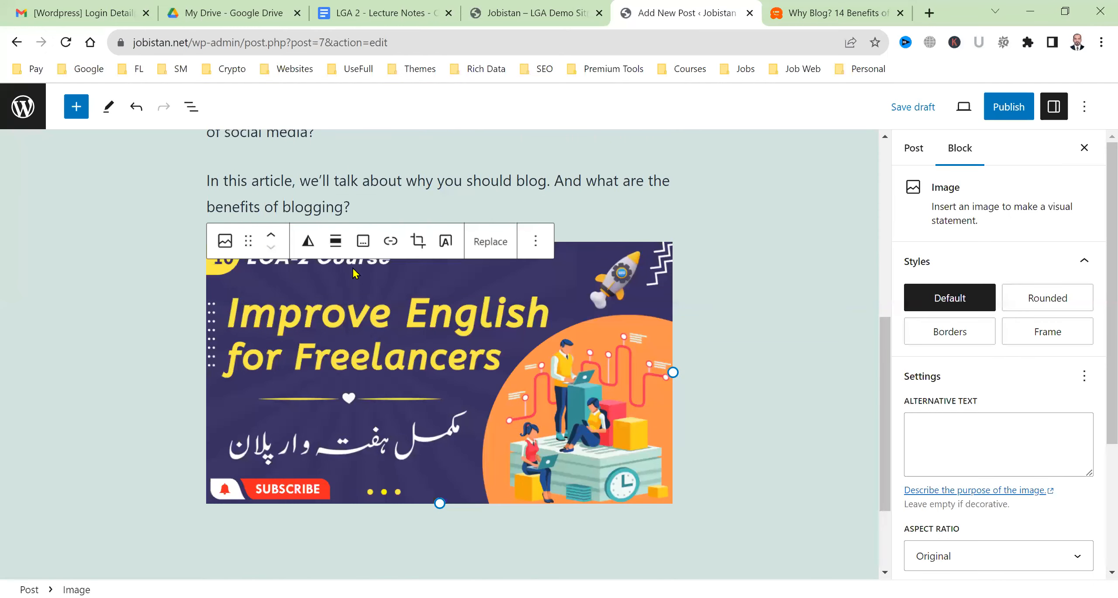
pyautogui.click(335, 241)
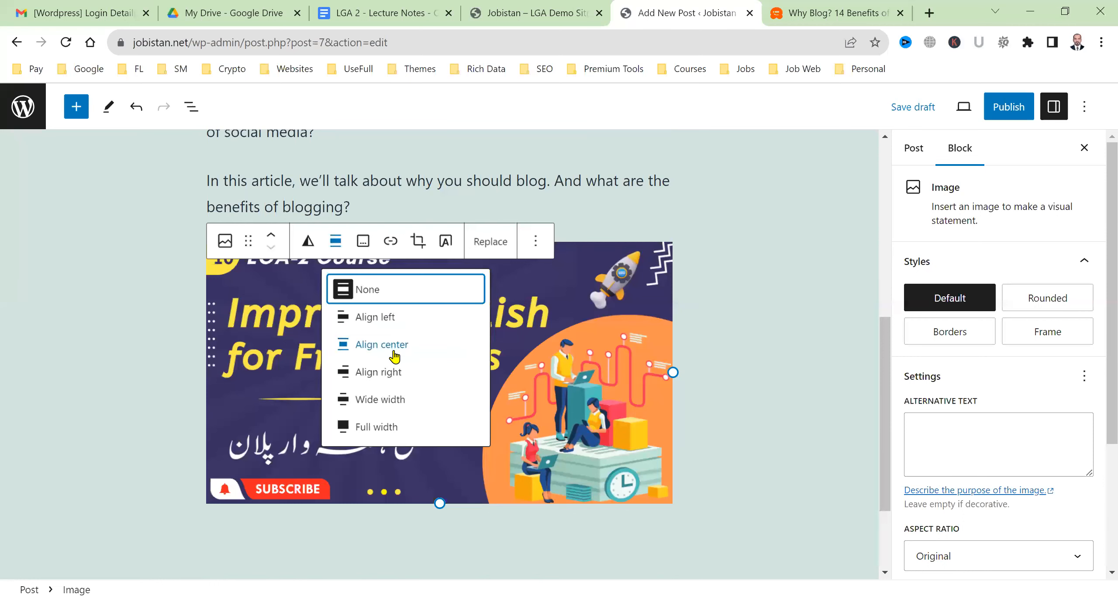
pyautogui.click(378, 347)
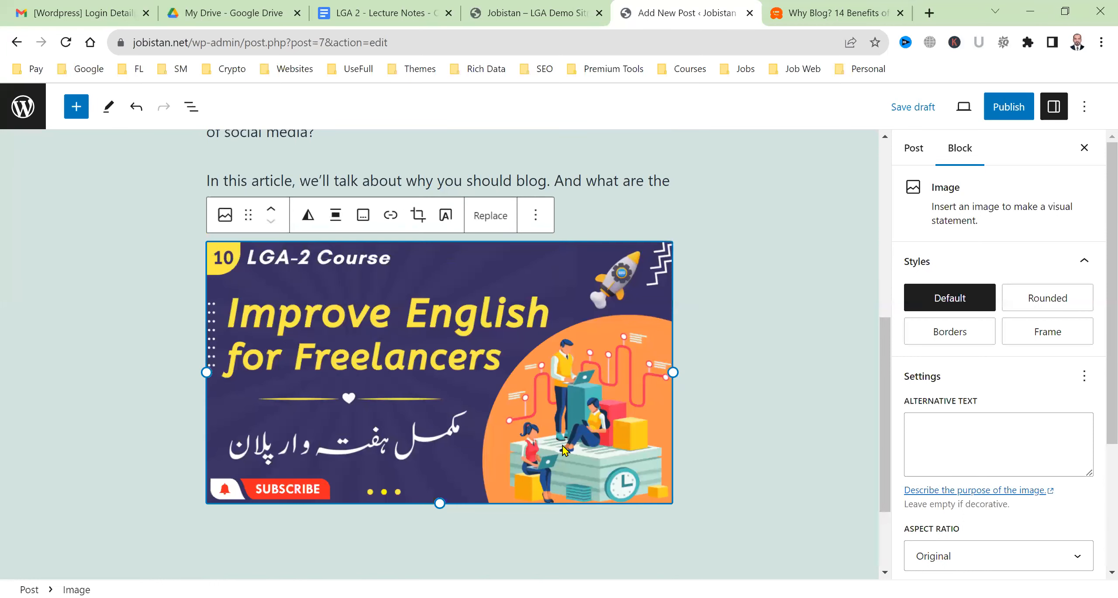
pyautogui.scroll(-3, 527, 439)
pyautogui.click(523, 422)
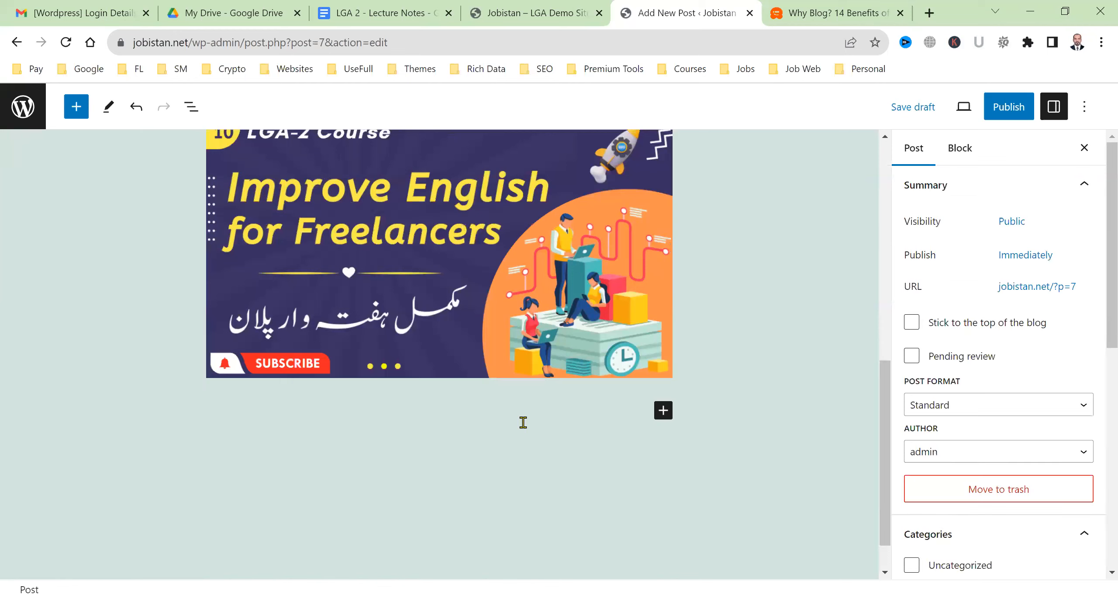
# Paste the Top Reasons and Benefits of a Blog heading and paragraphs below the image
pyautogui.click(627, 419)
pyautogui.hotkey('ctrl', 'v')
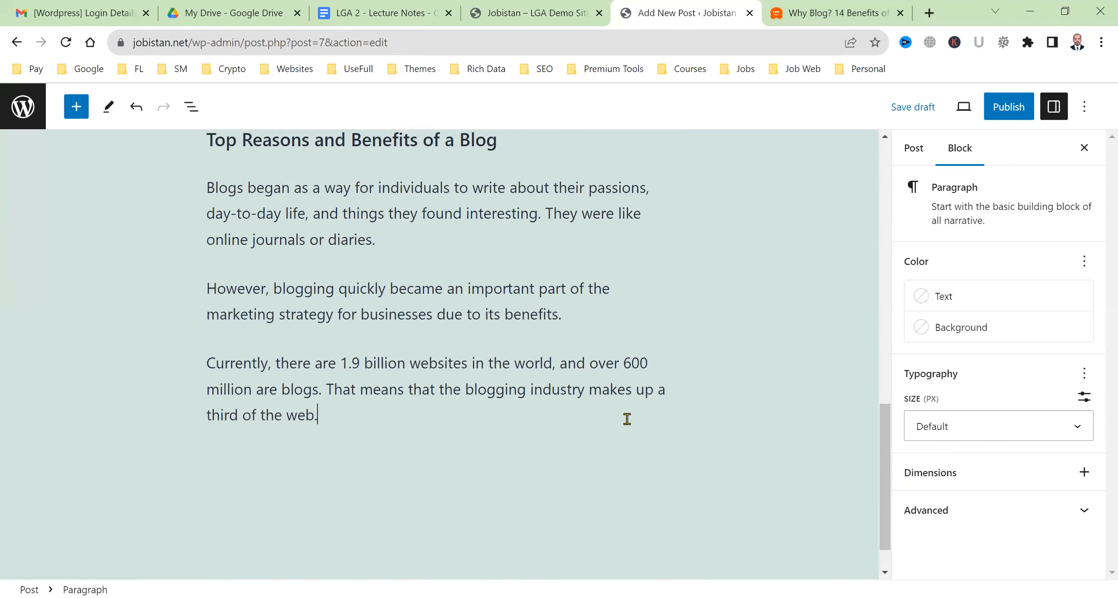
pyautogui.scroll(3, 612, 467)
pyautogui.scroll(3, 366, 401)
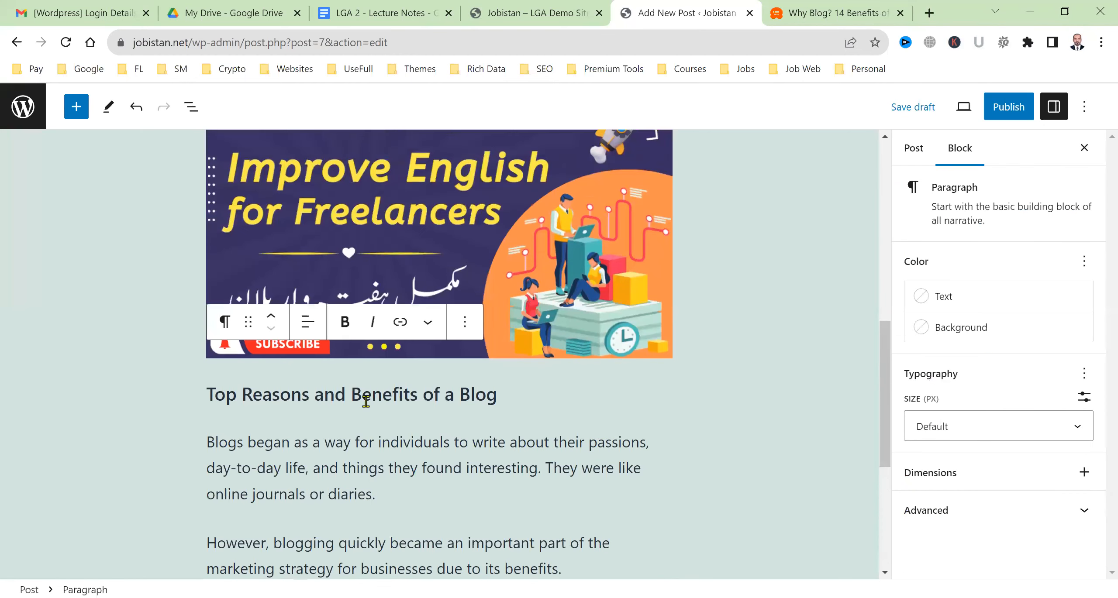
# Change the Top Reasons and Benefits of a Blog heading from H4 to H2
pyautogui.click(358, 397)
pyautogui.hotkey('ctrl', 'a')
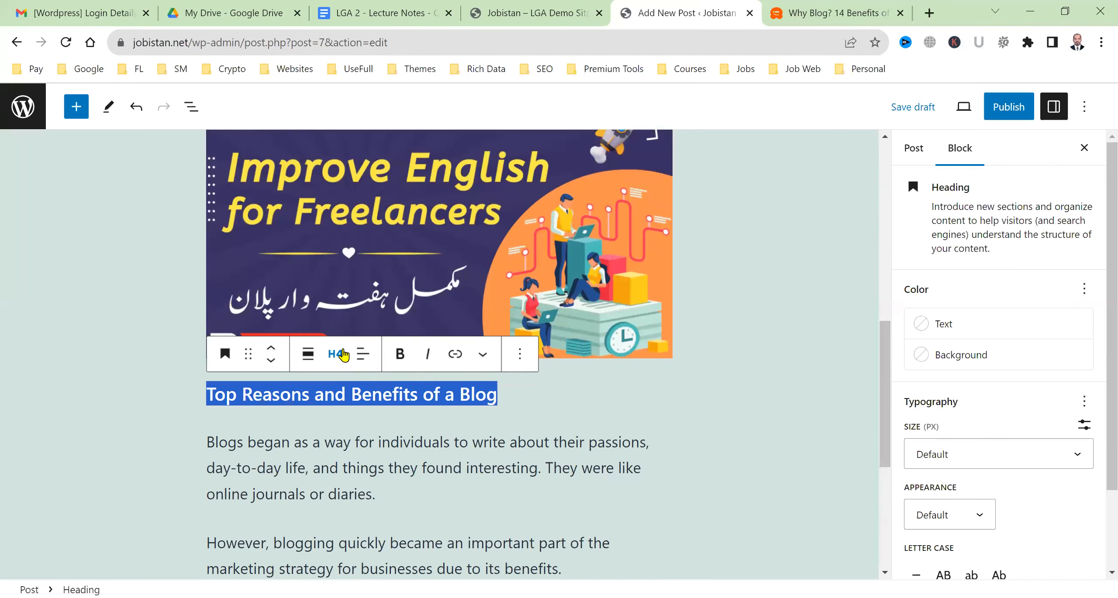
pyautogui.click(336, 354)
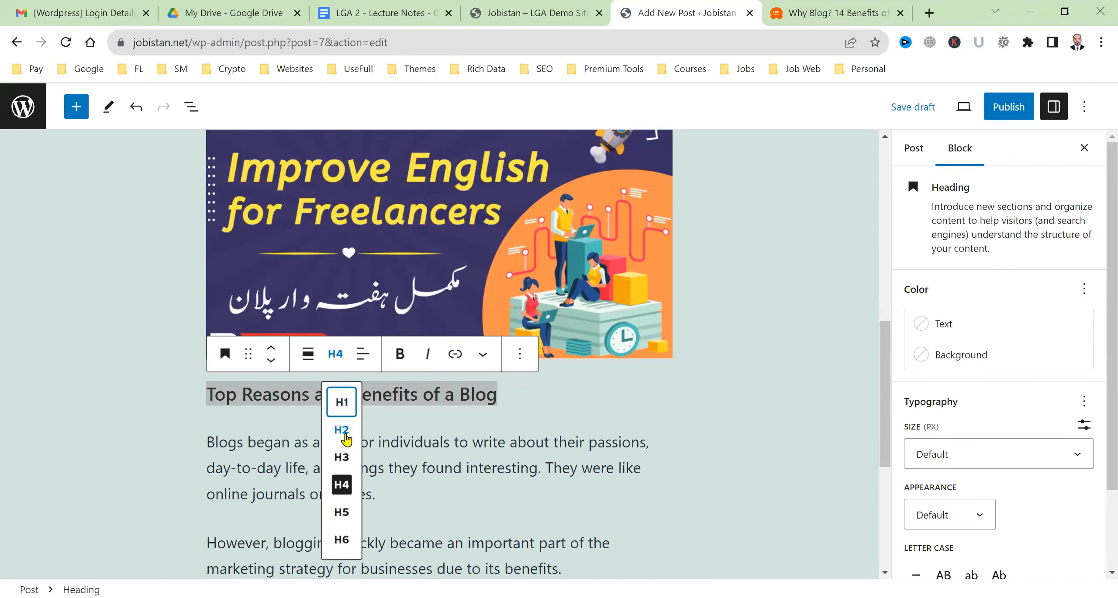
pyautogui.click(345, 432)
pyautogui.click(375, 509)
pyautogui.scroll(-6, 450, 513)
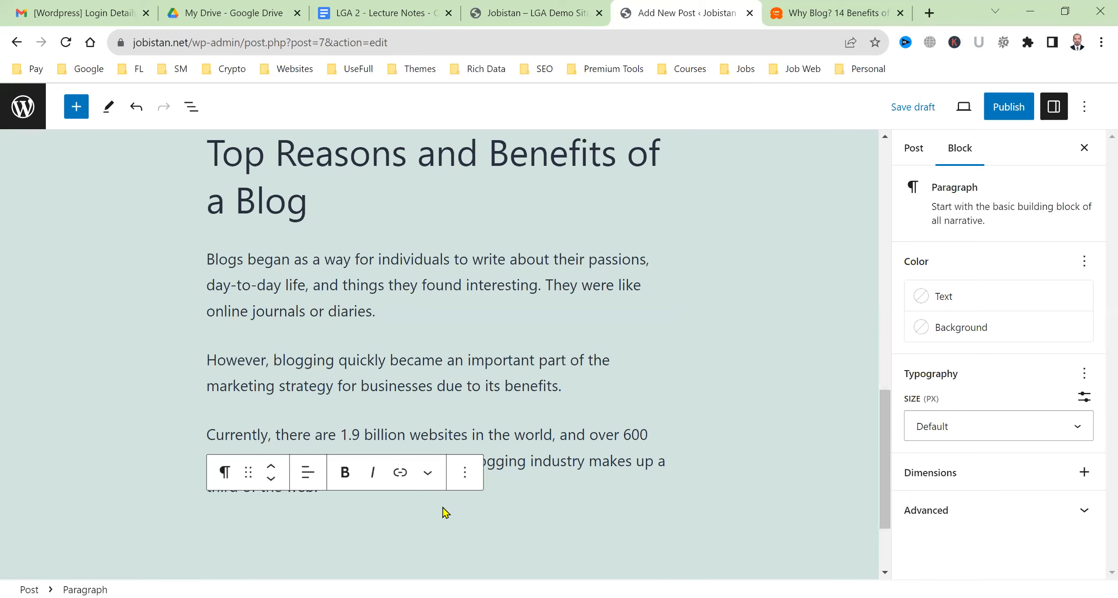
pyautogui.scroll(10, 445, 512)
# Publish the 'Advantages of Blogging' post, confirming in the pre-publish panel
pyautogui.click(428, 318)
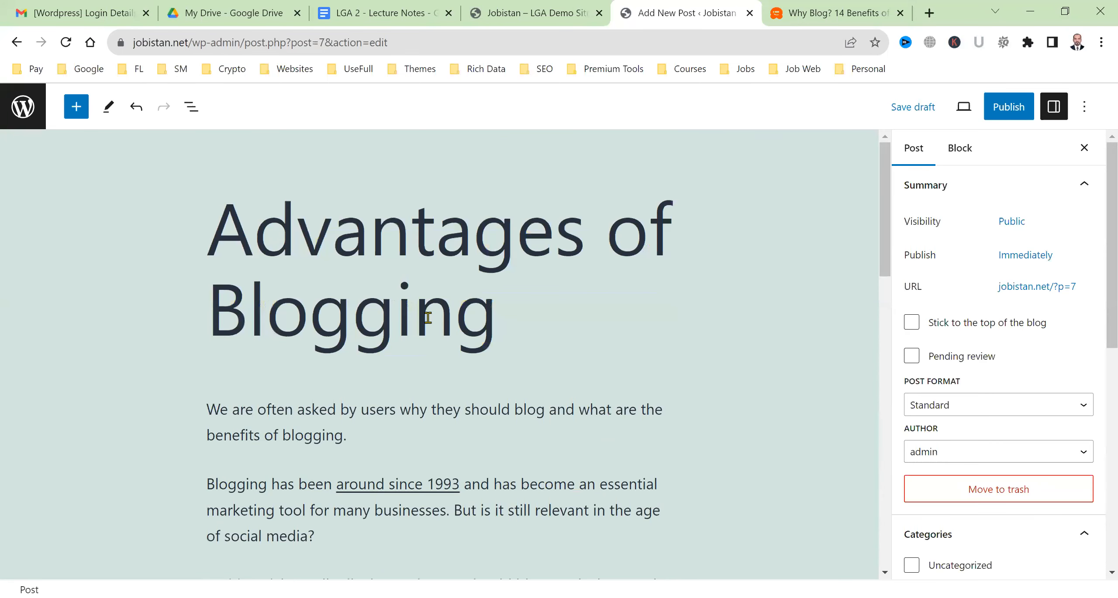
pyautogui.tripleClick(497, 323)
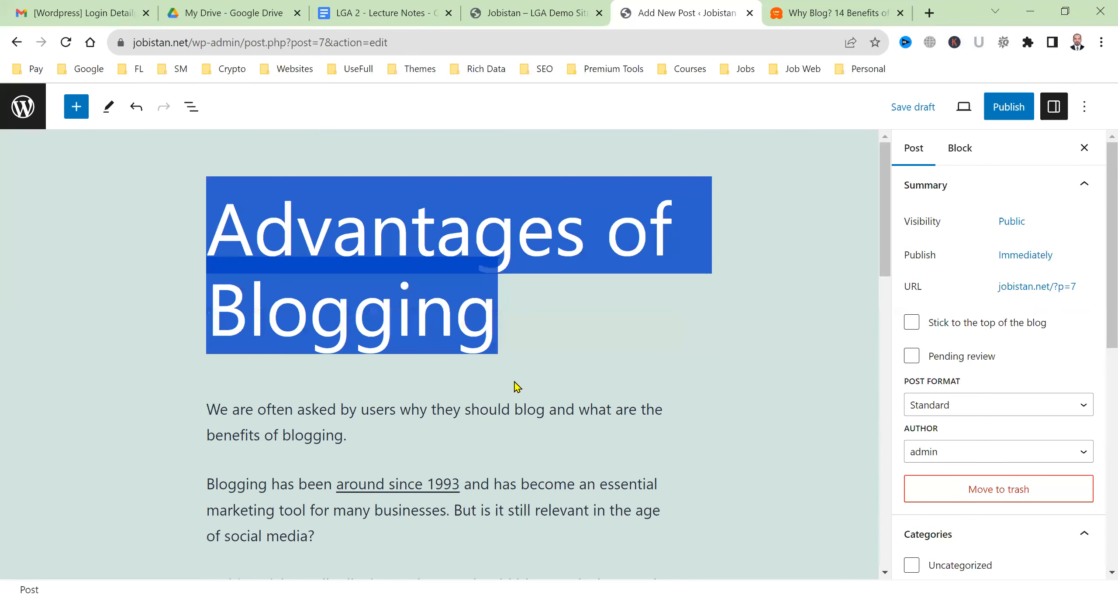
pyautogui.click(527, 387)
pyautogui.scroll(-10, 528, 387)
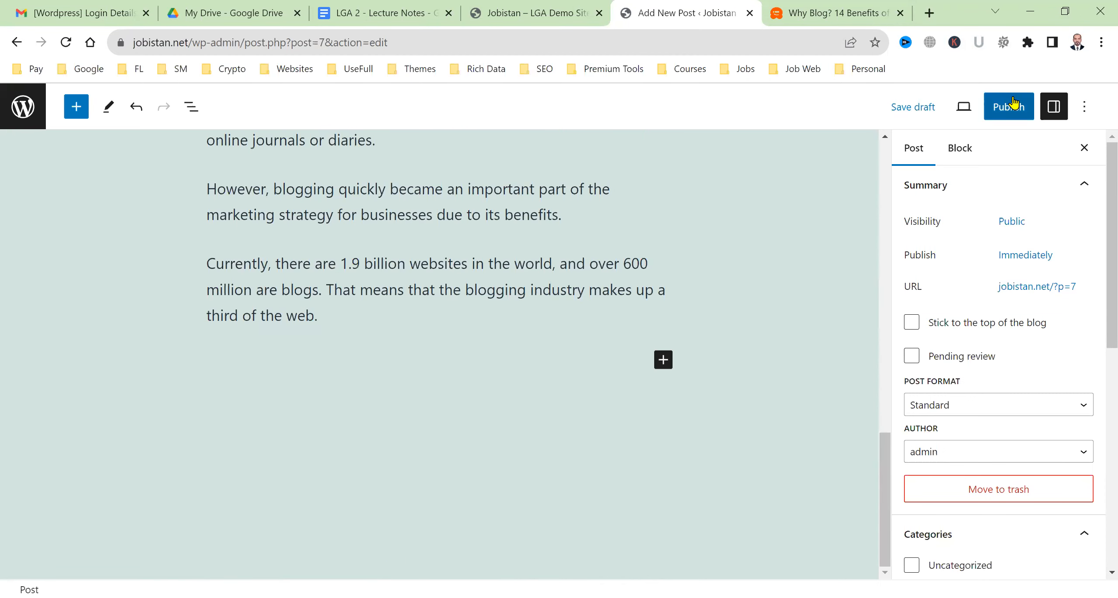
pyautogui.click(1014, 103)
pyautogui.click(973, 105)
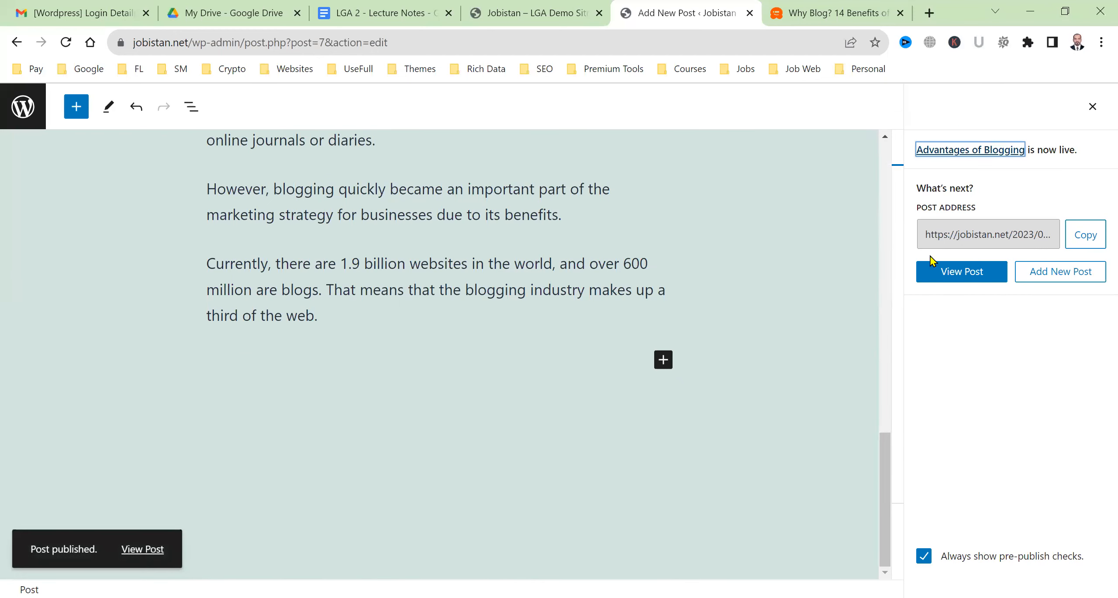
# Reload the live site and open the Advantages of Blogging post
pyautogui.click(542, 10)
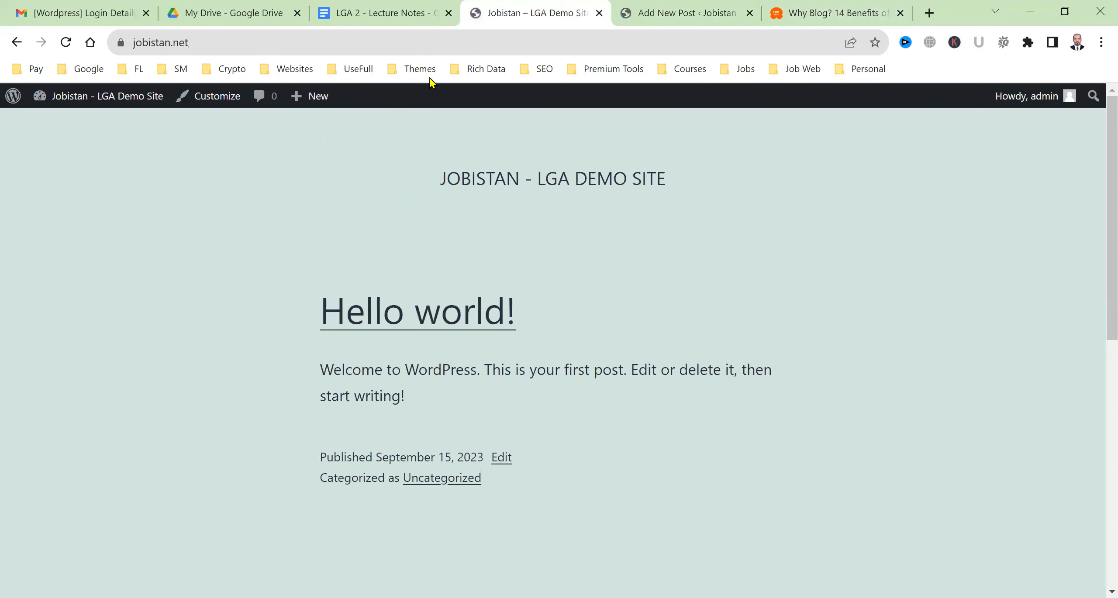
pyautogui.click(66, 47)
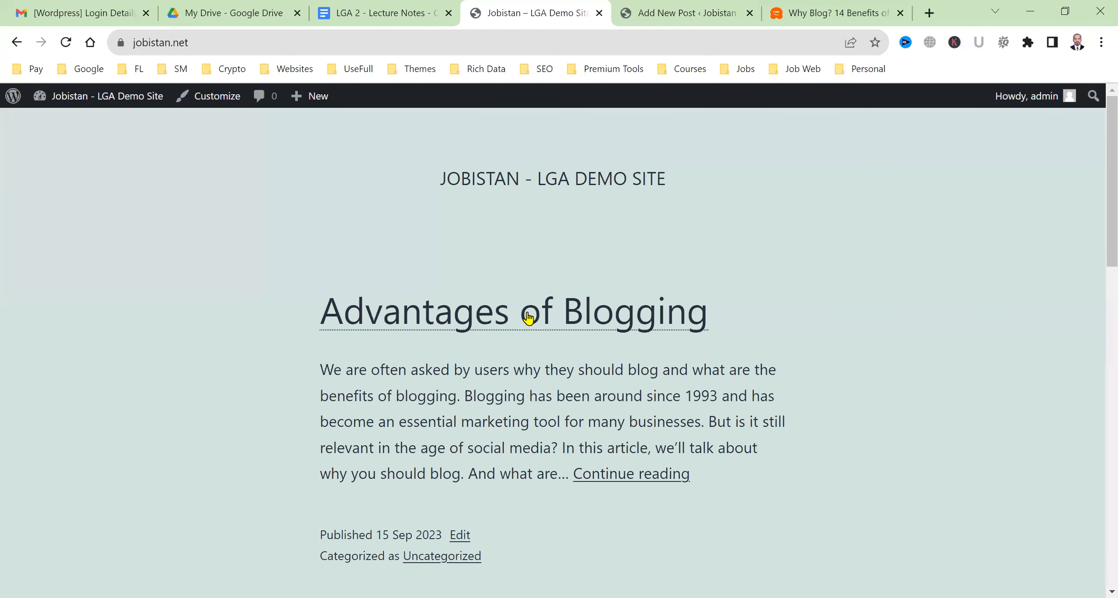
pyautogui.keyDown('ctrl'); pyautogui.click(529, 316); pyautogui.keyUp('ctrl')
pyautogui.click(612, 11)
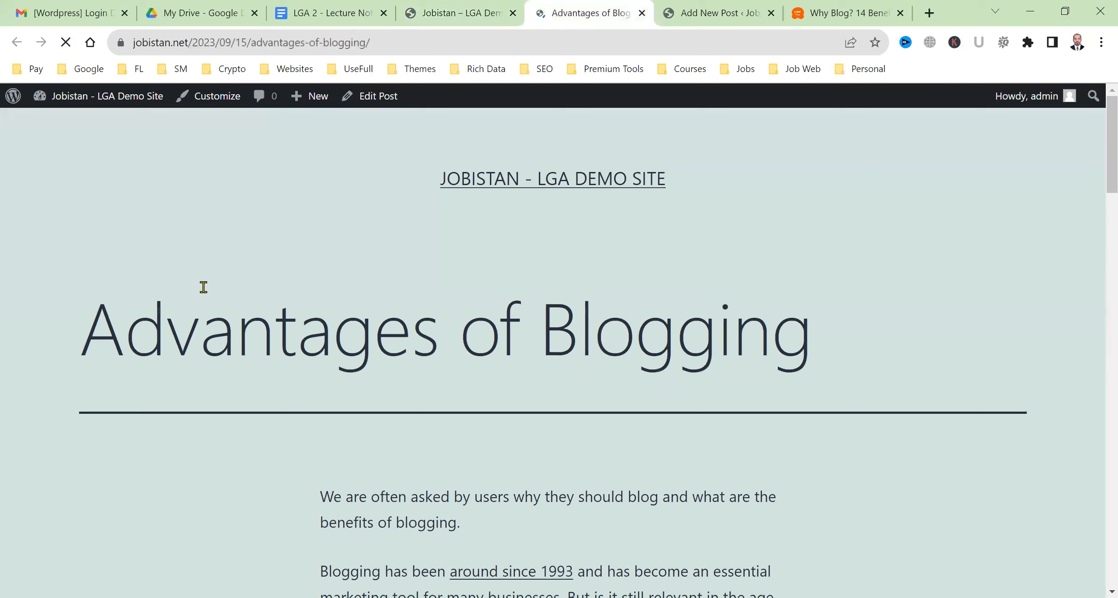
pyautogui.scroll(-8, 565, 484)
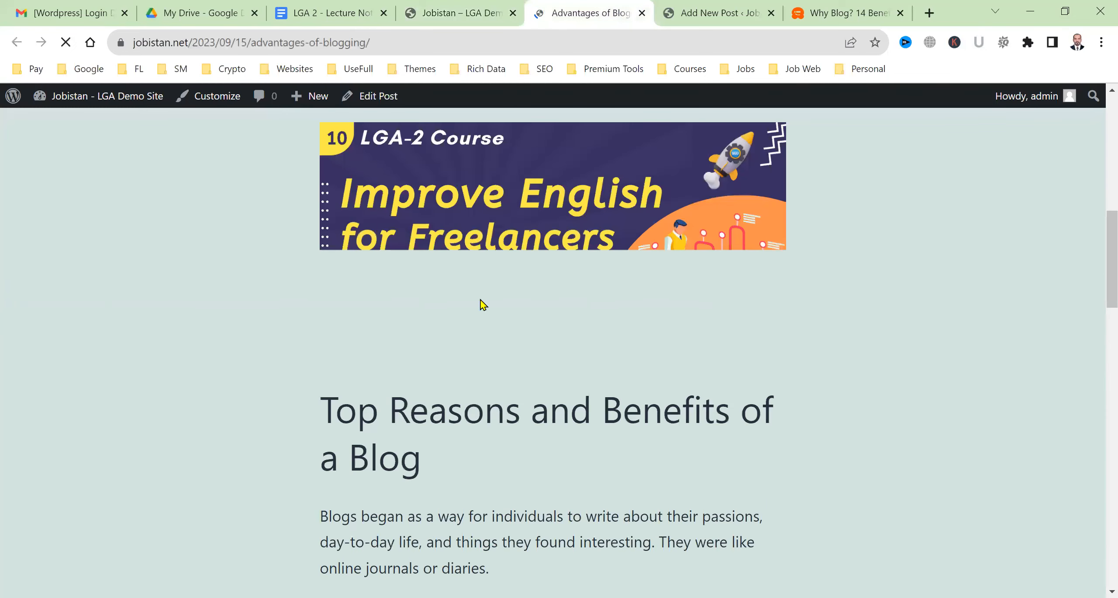
pyautogui.scroll(8, 379, 358)
# Scroll through the live post to review its intro, centered image and H2 section
pyautogui.moveTo(223, 323); pyautogui.dragTo(584, 358)
pyautogui.scroll(-5, 549, 399)
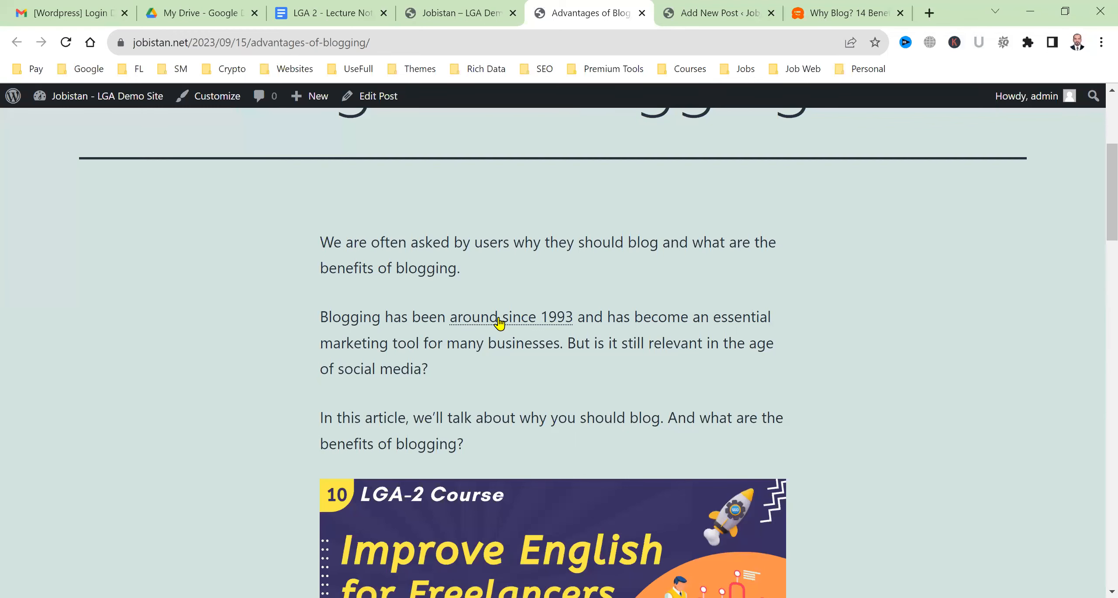
pyautogui.scroll(-5, 506, 390)
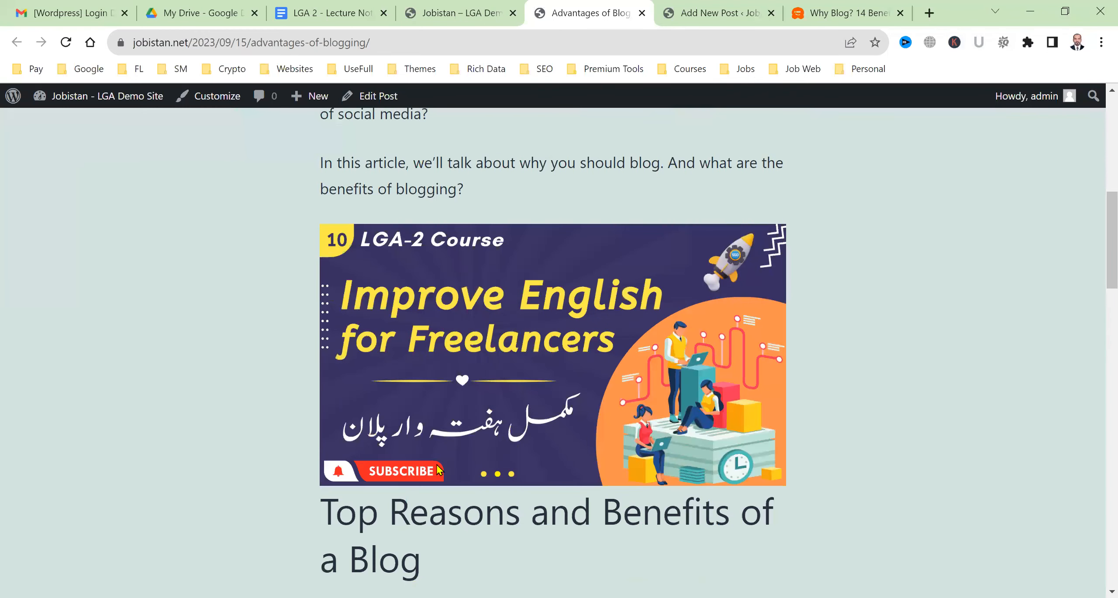
pyautogui.scroll(-10, 439, 470)
pyautogui.scroll(10, 516, 424)
pyautogui.scroll(10, 517, 424)
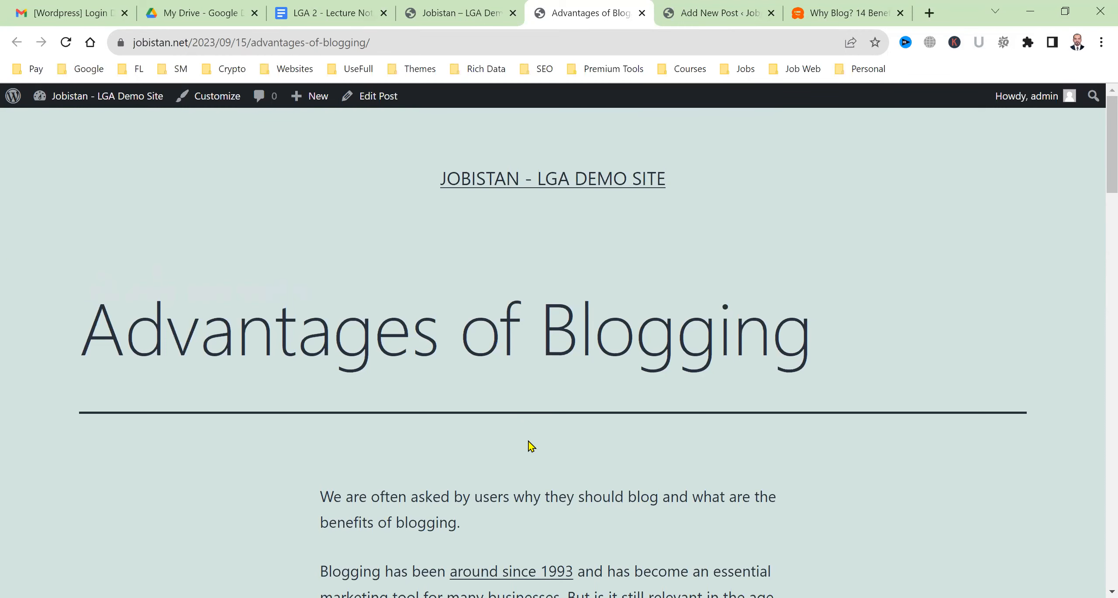
pyautogui.scroll(-8, 530, 445)
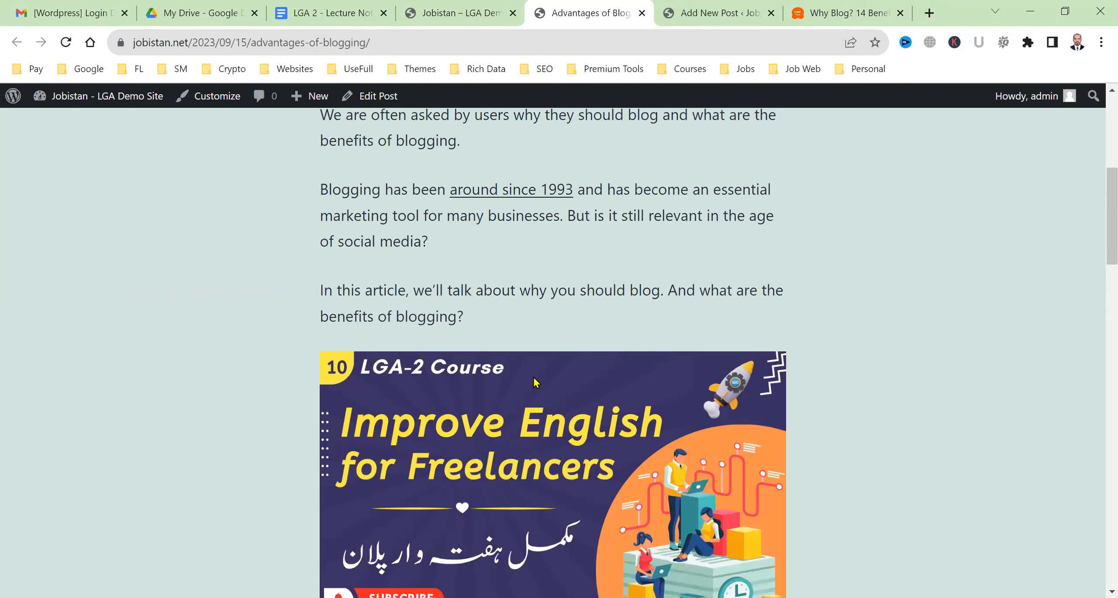
pyautogui.scroll(-3, 536, 382)
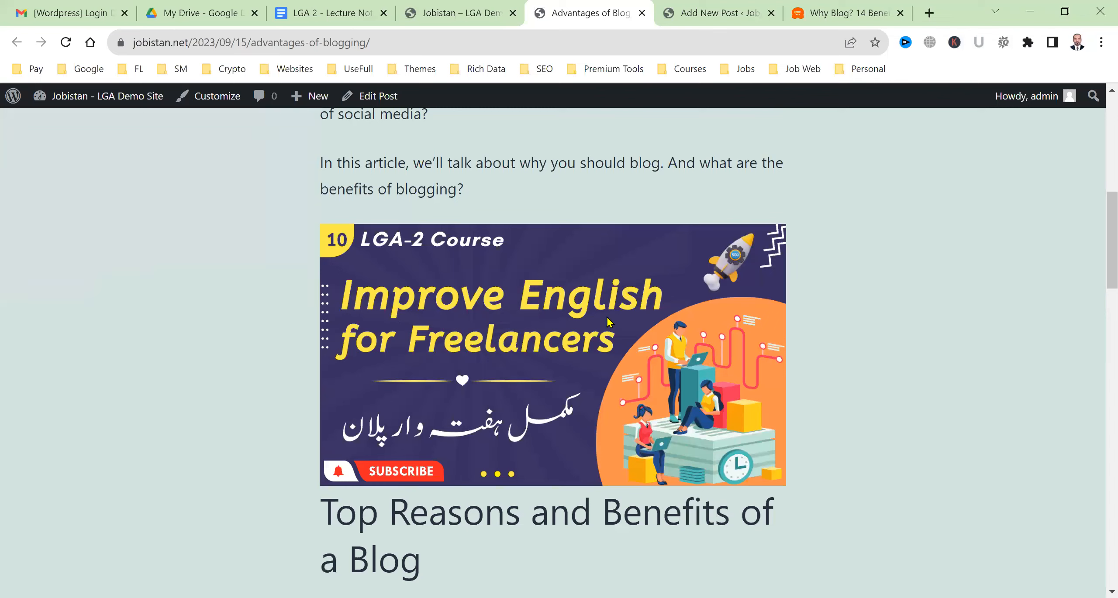
# Open the course image full-size in its own tab
pyautogui.rightClick(554, 327)
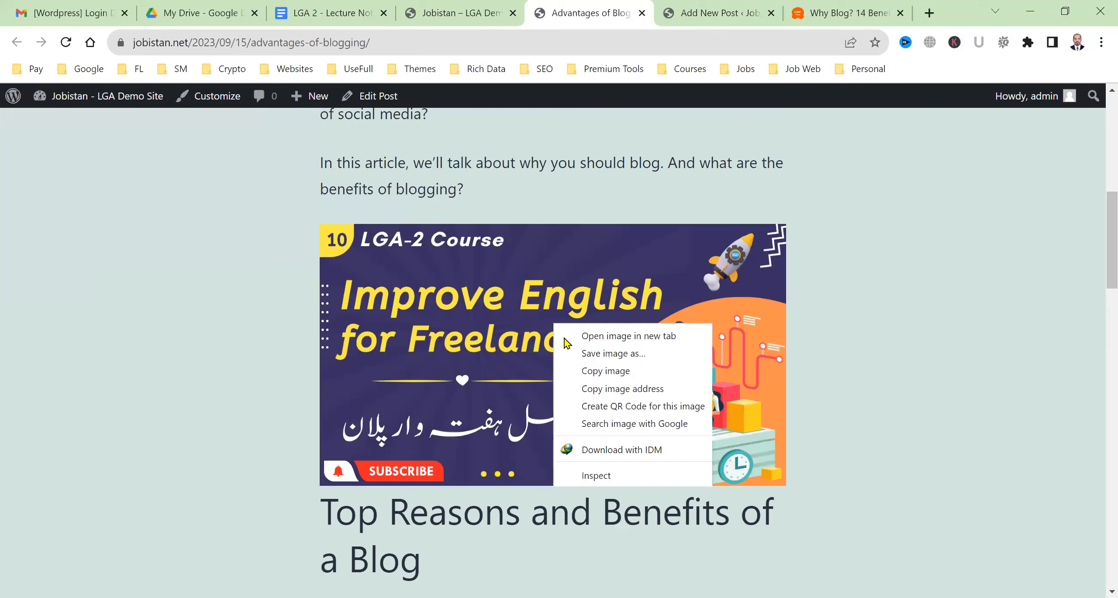
pyautogui.click(566, 343)
pyautogui.click(609, 11)
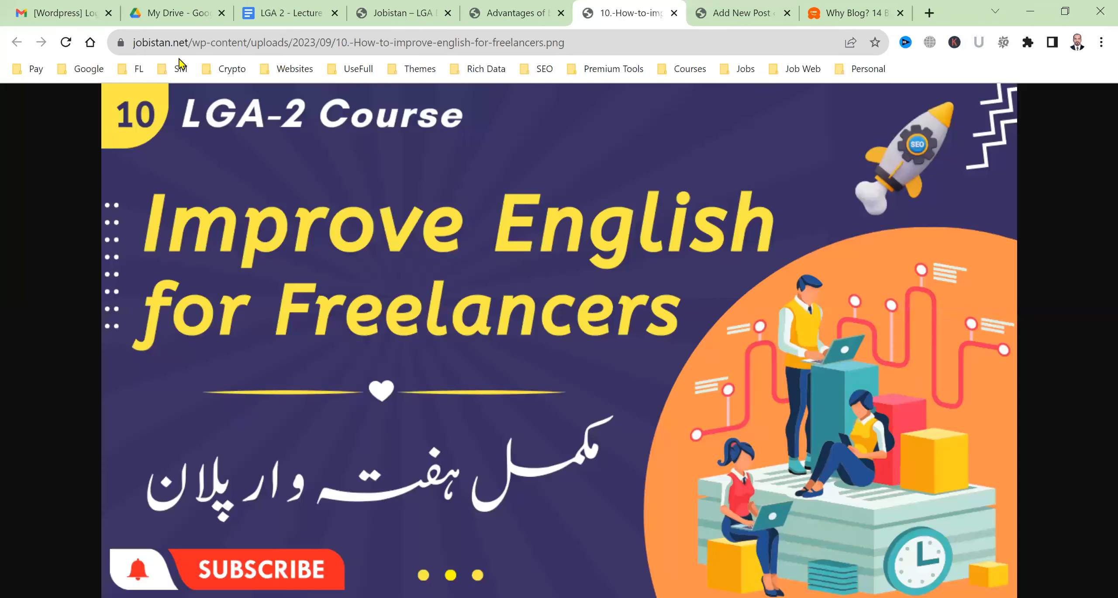
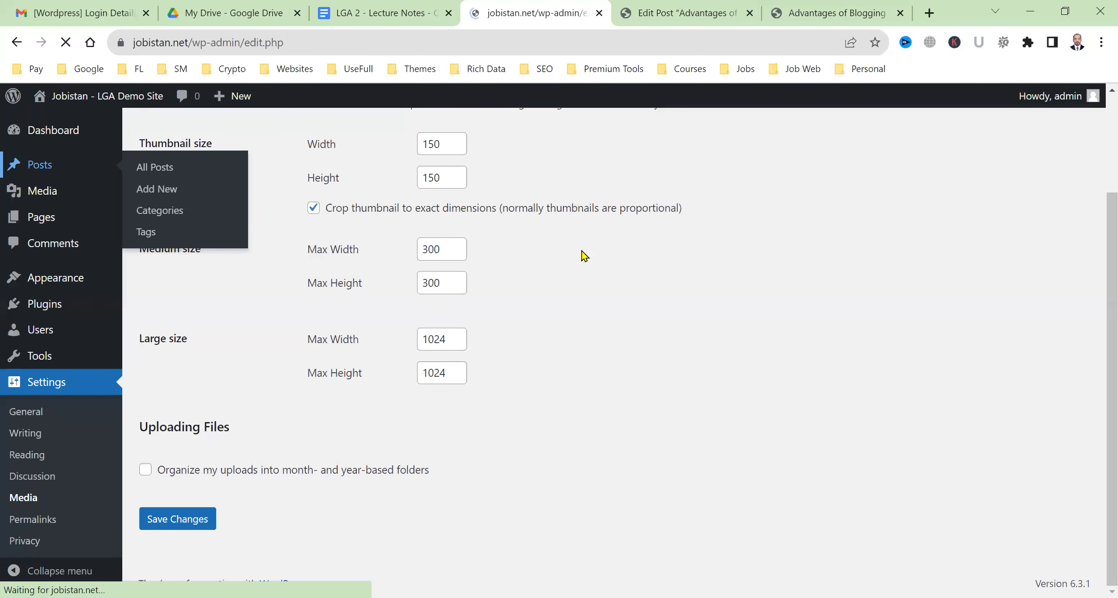
# Open the All Posts list with the published Advantages of Blogging and Hello world! posts
pyautogui.moveTo(247, 275)
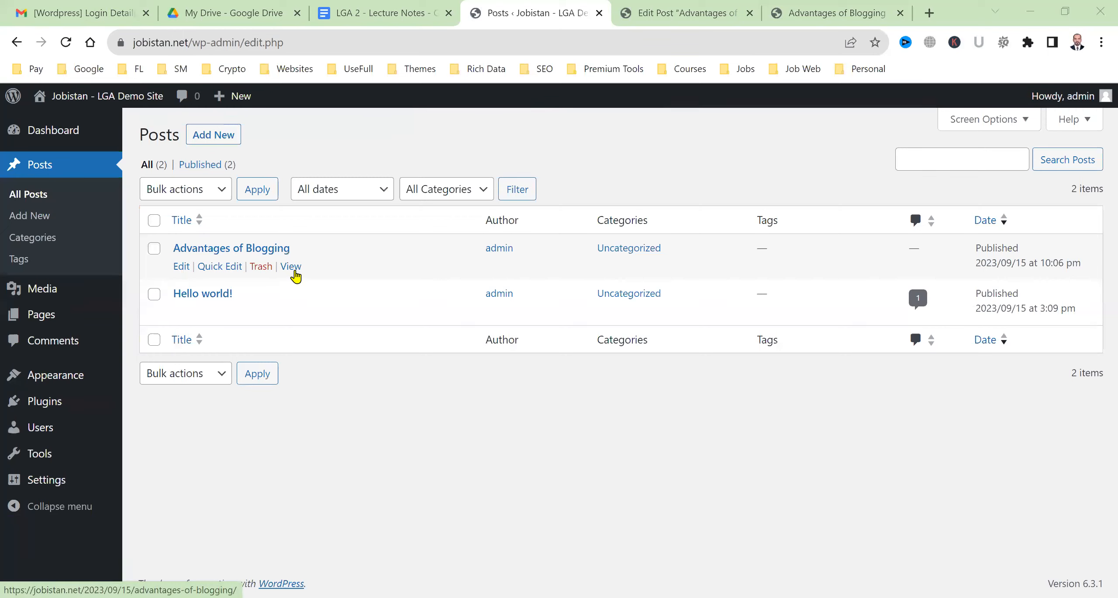
# Open the Advantages of Blogging post in the block editor
pyautogui.click(181, 268)
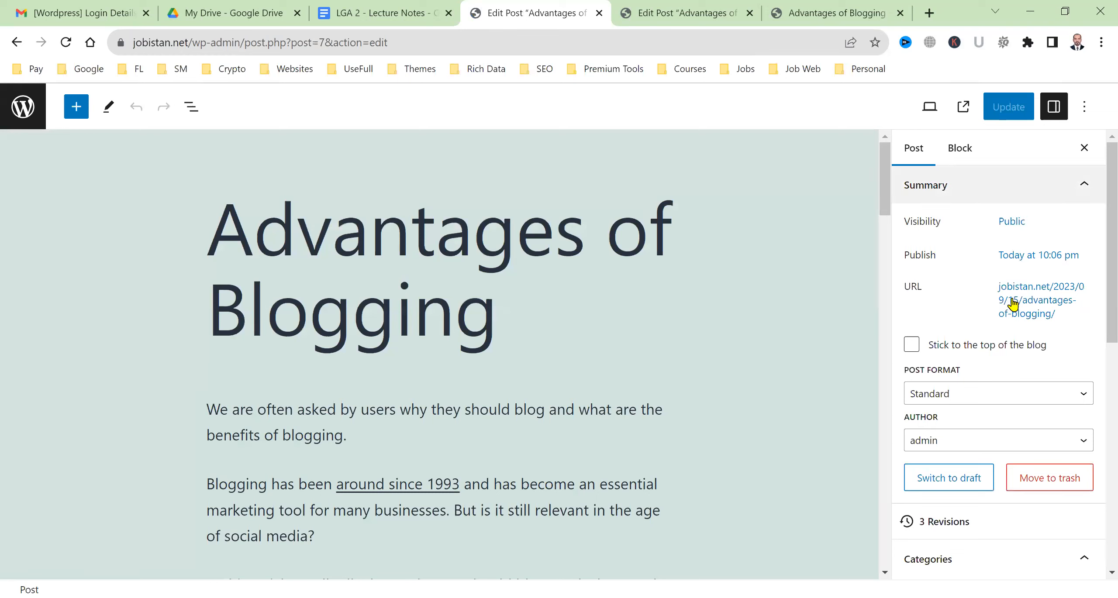
pyautogui.scroll(-6, 987, 481)
pyautogui.scroll(6, 1006, 439)
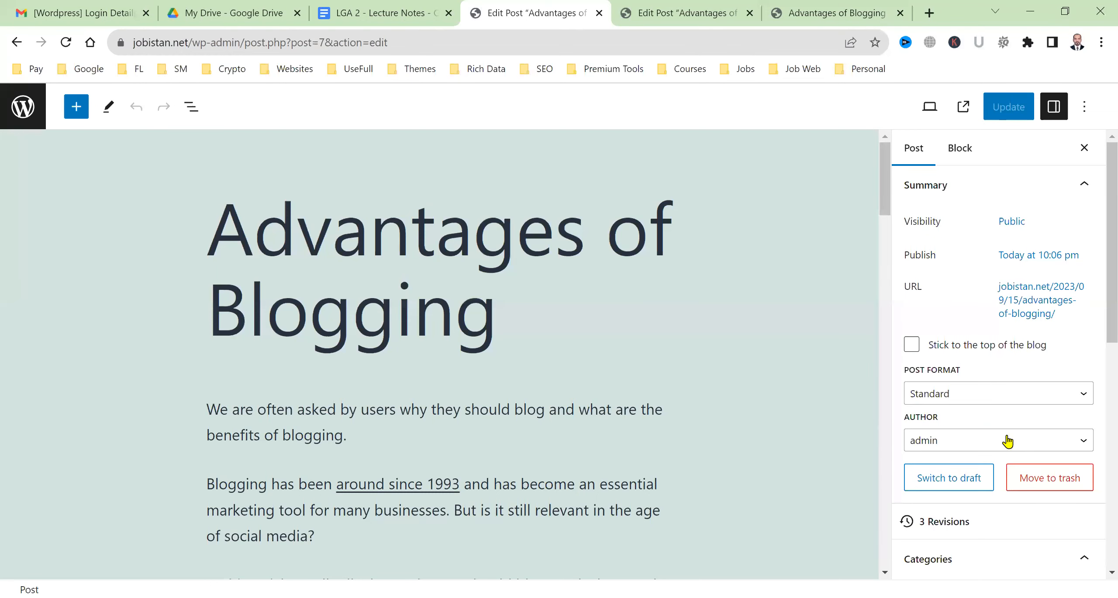
# Reschedule the post's publish date to September 16 at 10:00 pm
pyautogui.click(1022, 257)
pyautogui.scroll(-1, 978, 380)
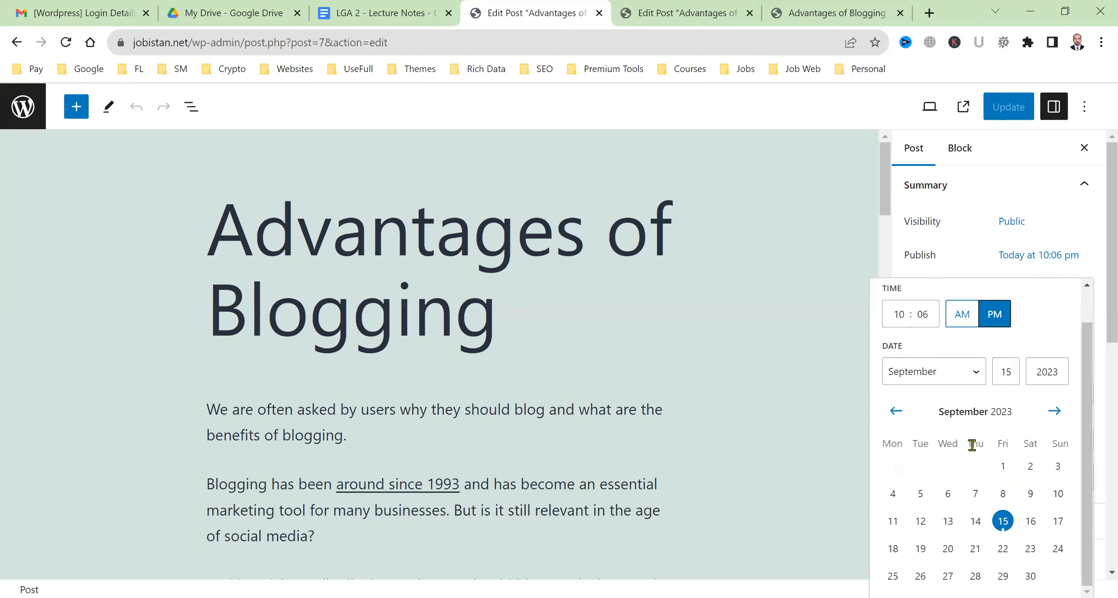
pyautogui.click(1023, 525)
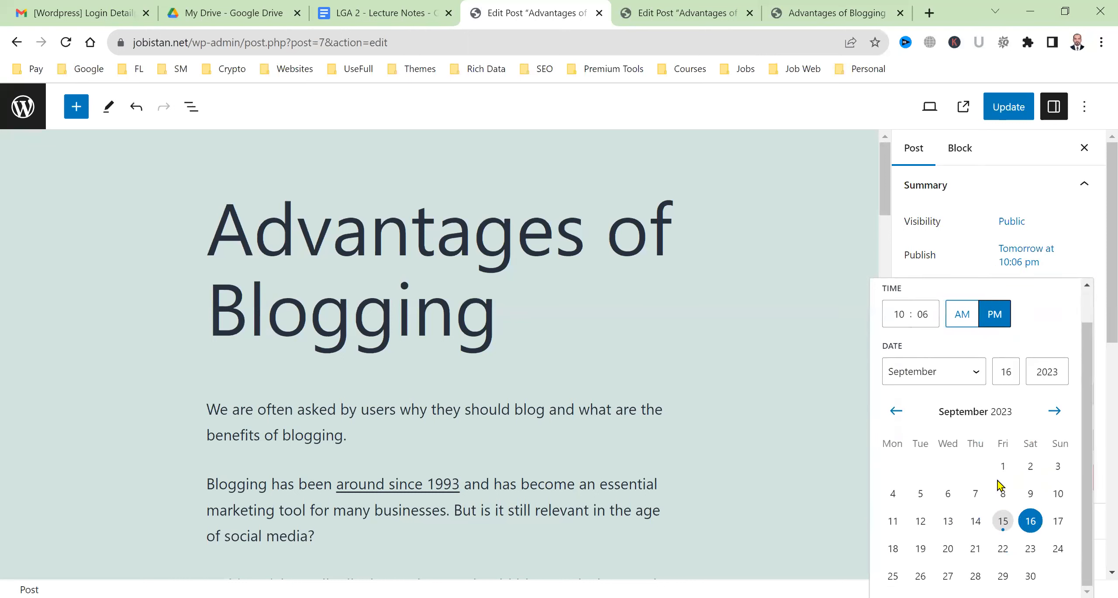
pyautogui.click(923, 317)
pyautogui.write('00')
pyautogui.click(1090, 223)
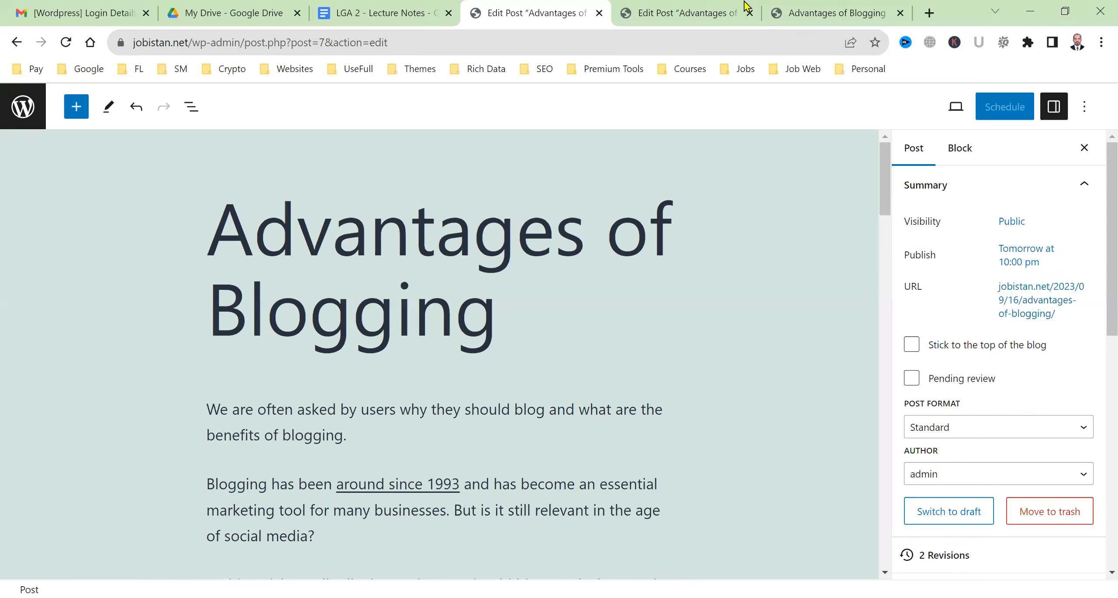
# Leave the Advantages of Blogging editor and go back to the posts list
pyautogui.click(729, 10)
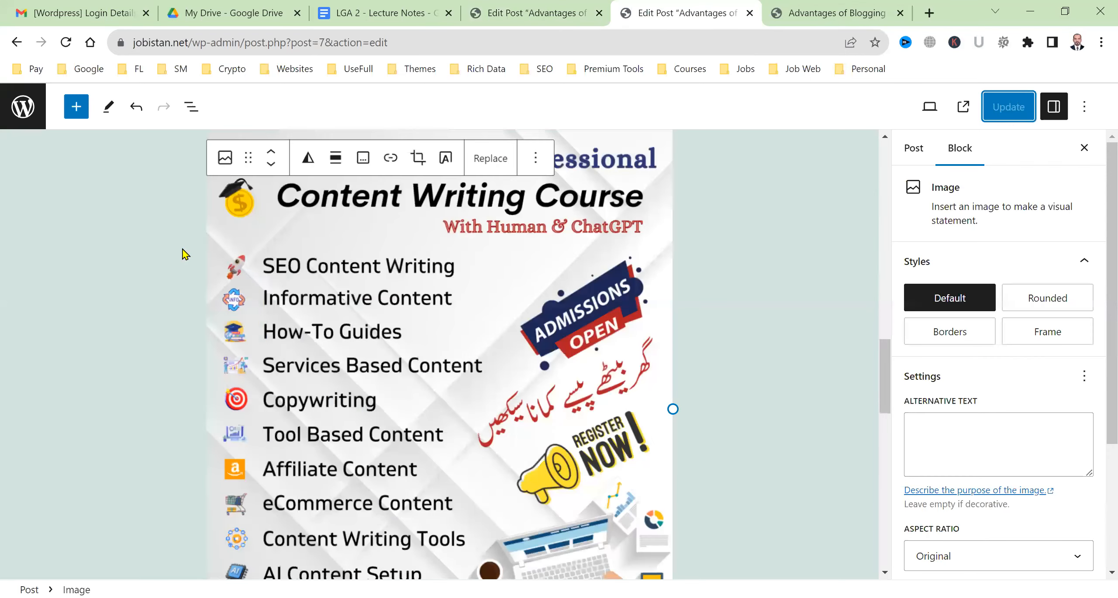
pyautogui.scroll(5, 180, 275)
pyautogui.click(23, 108)
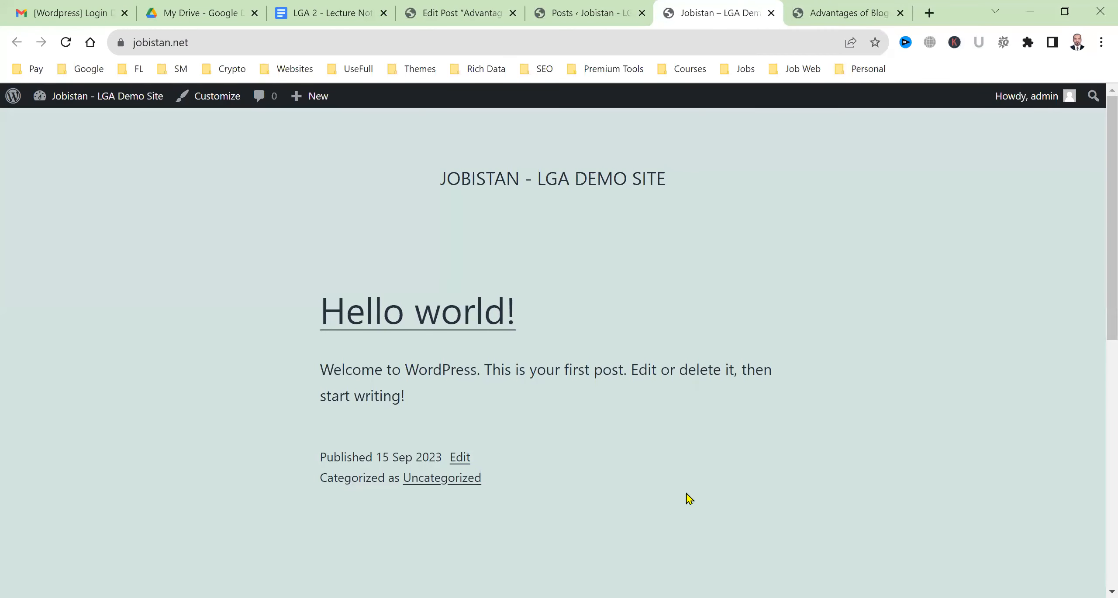
pyautogui.scroll(-5, 604, 317)
pyautogui.scroll(5, 599, 441)
# Close the live post tab and the site homepage tab
pyautogui.click(825, 5)
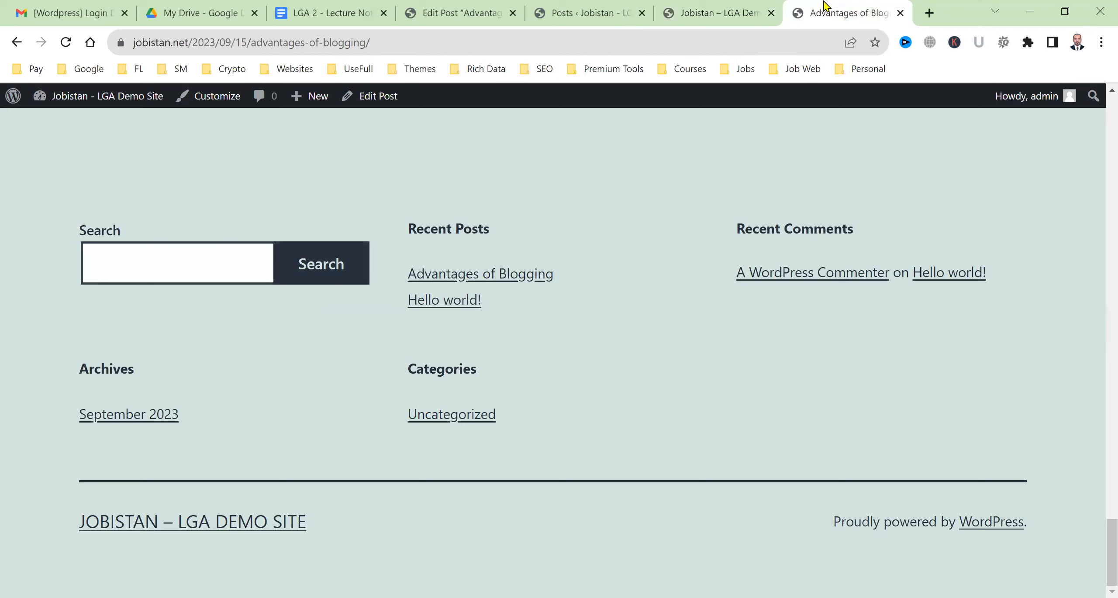
pyautogui.hotkey('ctrl', 'w')
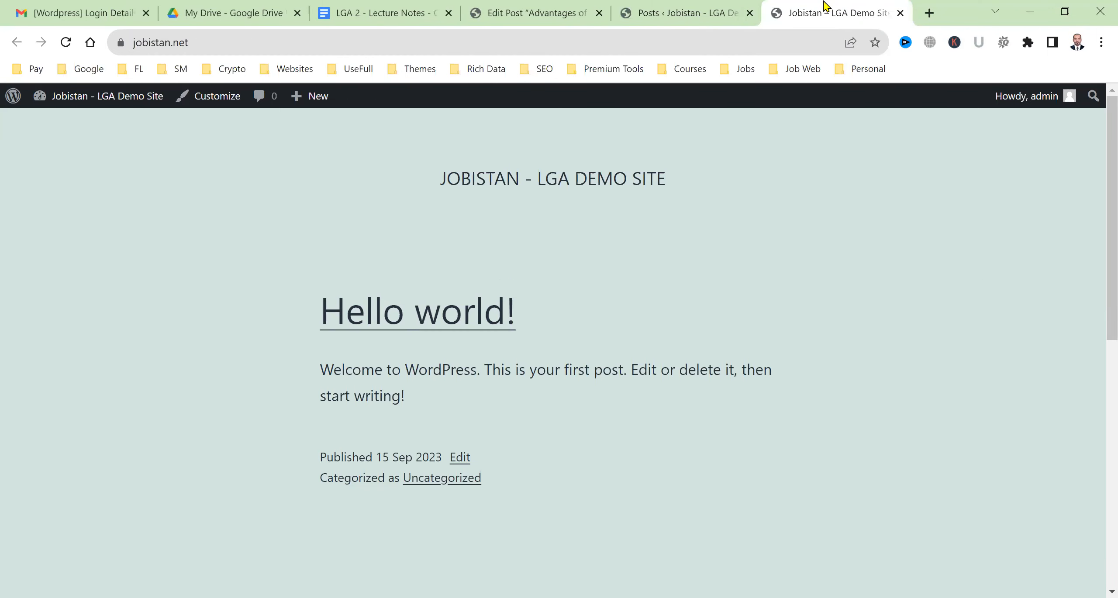
pyautogui.hotkey('ctrl', 'w')
# Browse the General, Media and Permalink settings pages
pyautogui.click(692, 6)
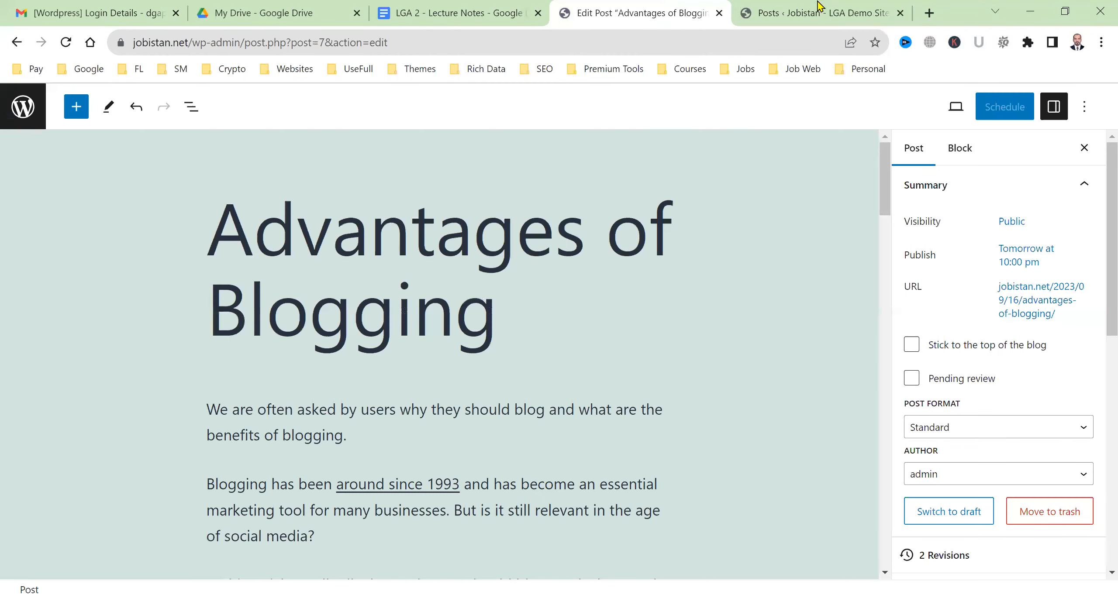
pyautogui.click(819, 6)
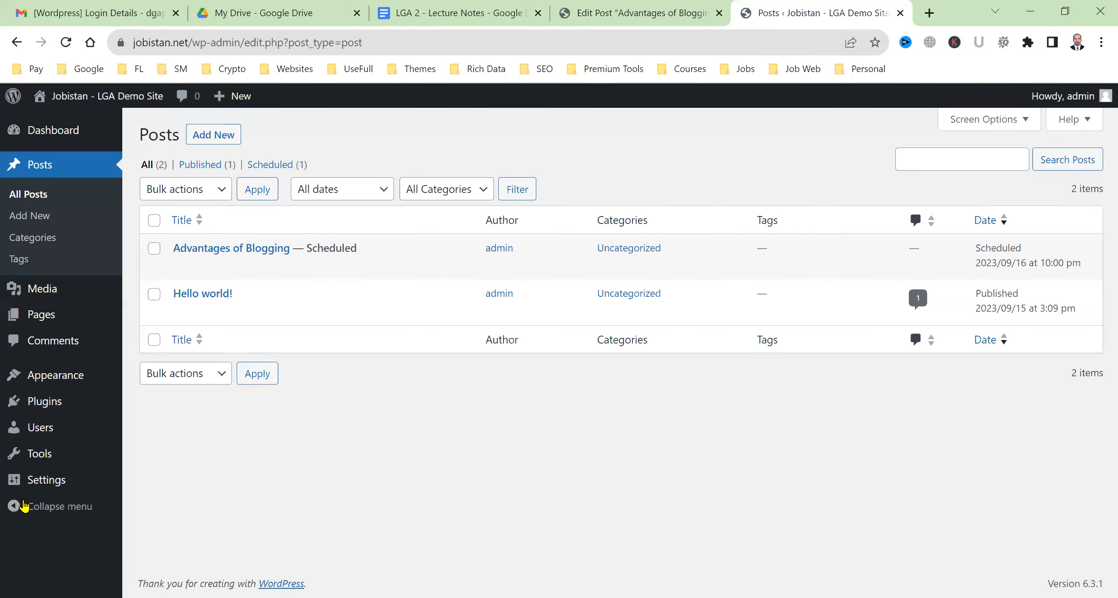
pyautogui.click(38, 486)
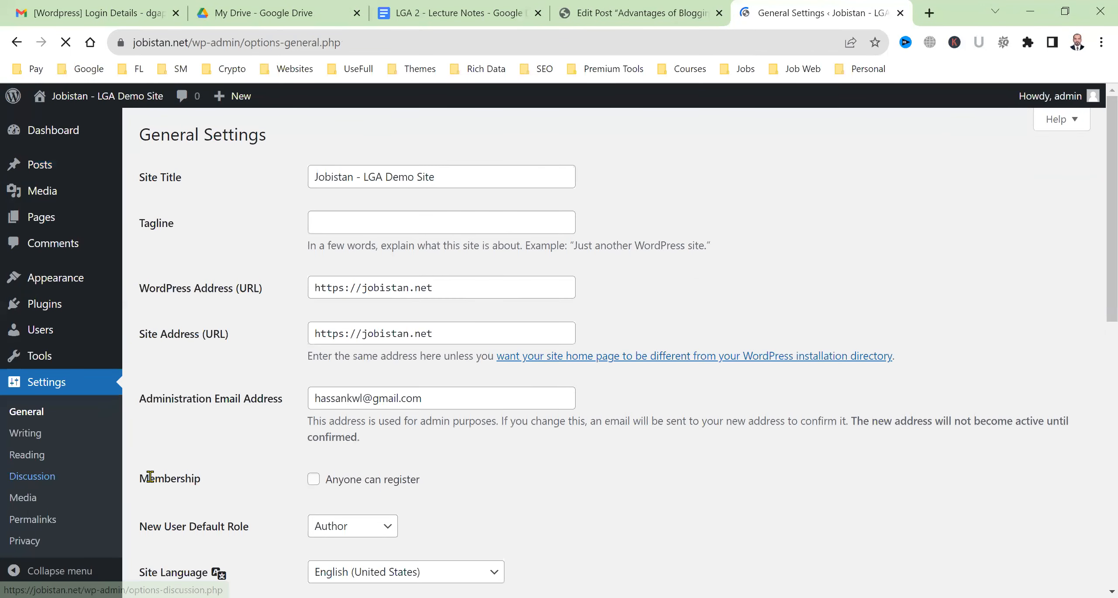
pyautogui.scroll(-3, 49, 517)
pyautogui.click(24, 498)
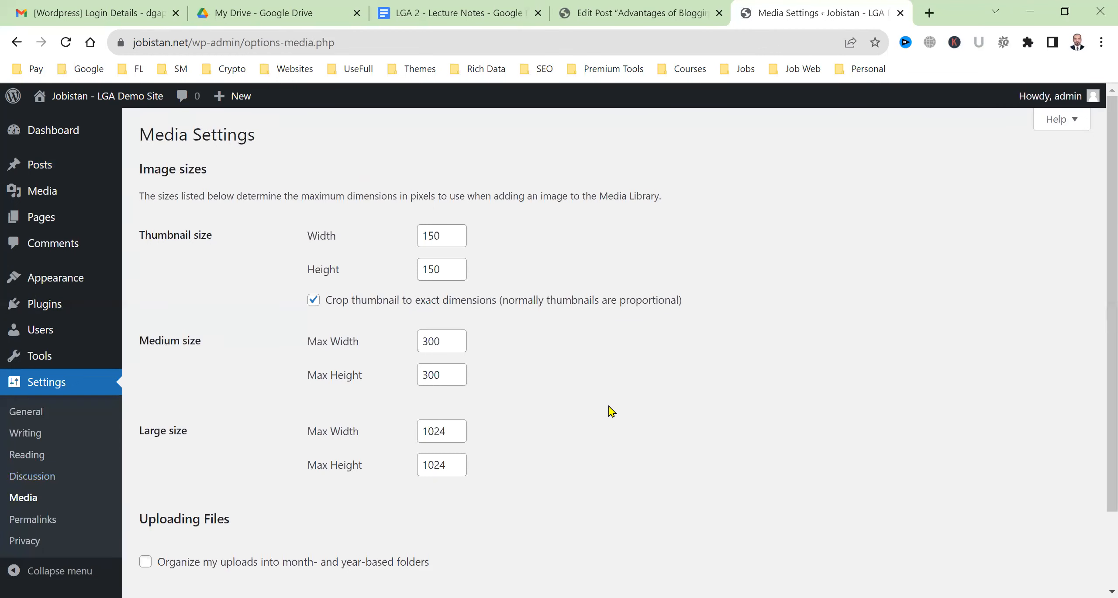
pyautogui.scroll(-2, 611, 411)
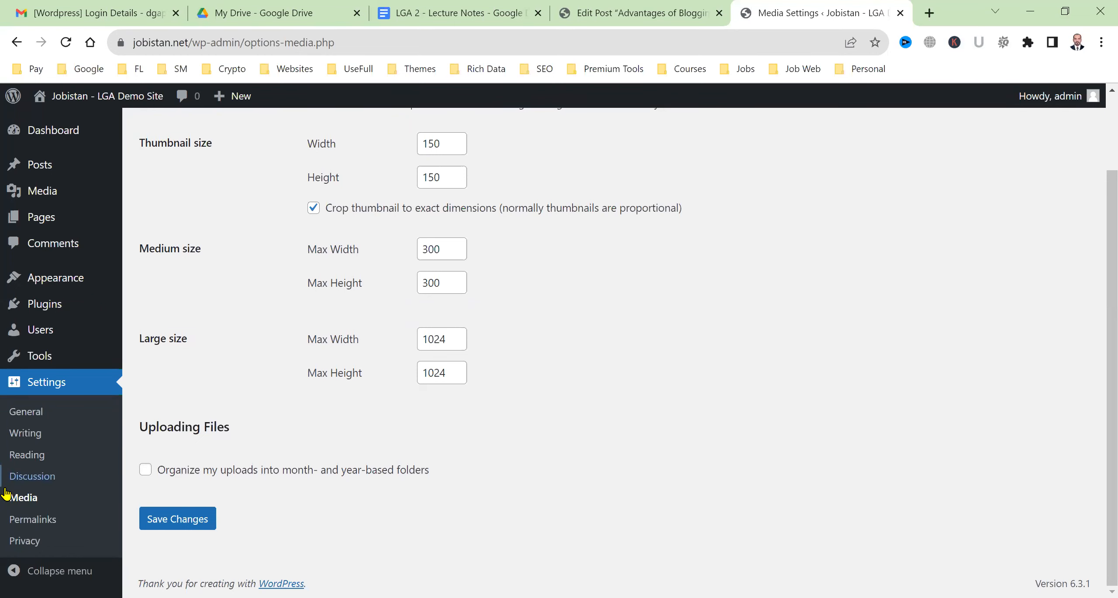
pyautogui.click(33, 526)
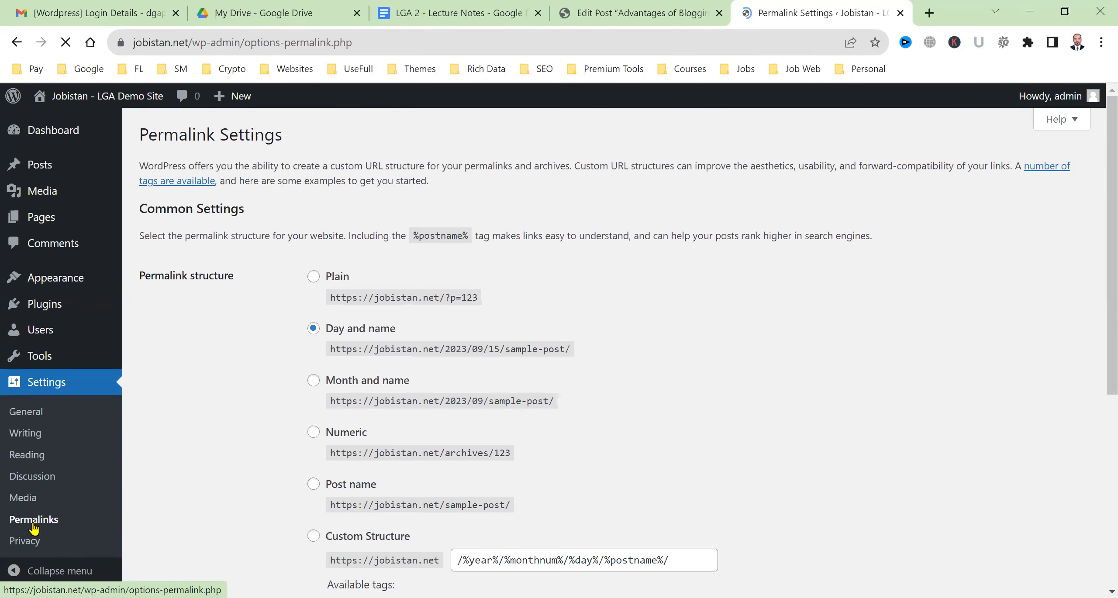
pyautogui.click(629, 6)
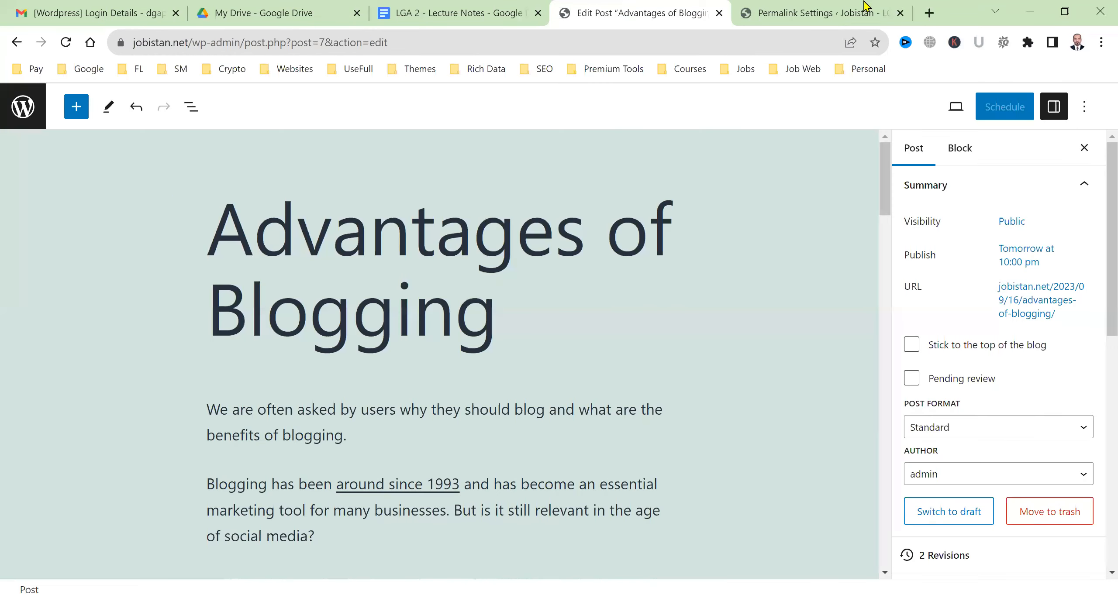
pyautogui.click(805, 6)
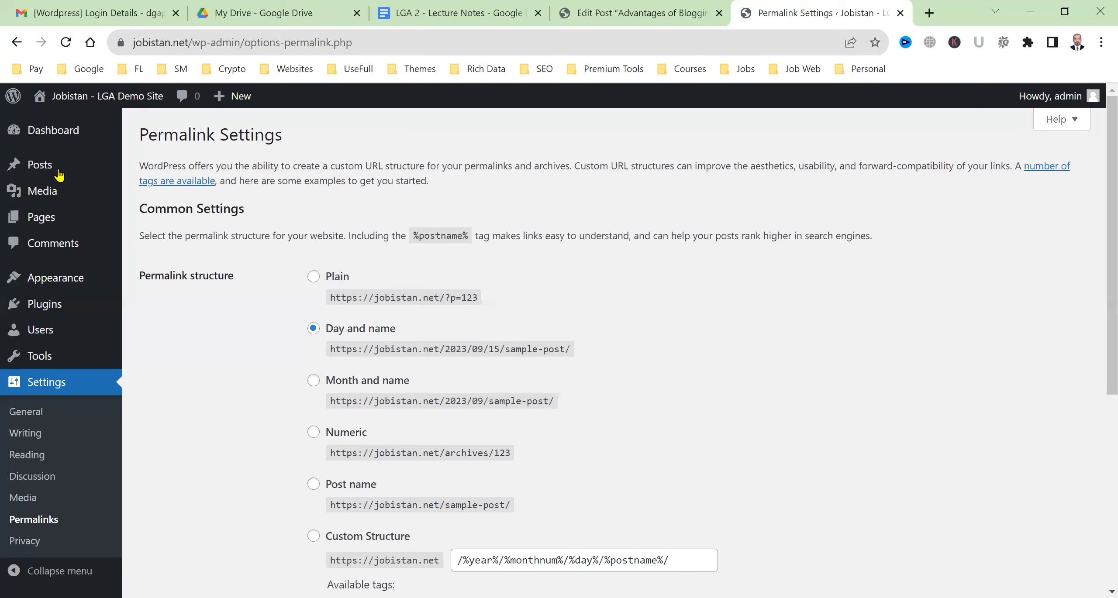
# Filter All Posts to Scheduled and open Advantages of Blogging for editing
pyautogui.moveTo(58, 170)
pyautogui.click(183, 175)
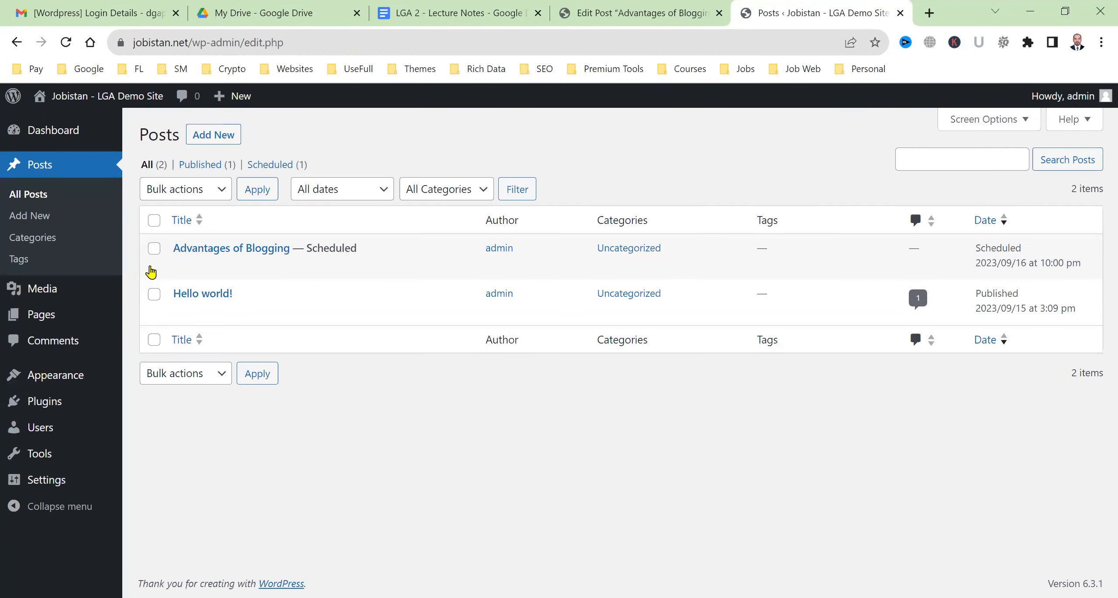
pyautogui.click(181, 267)
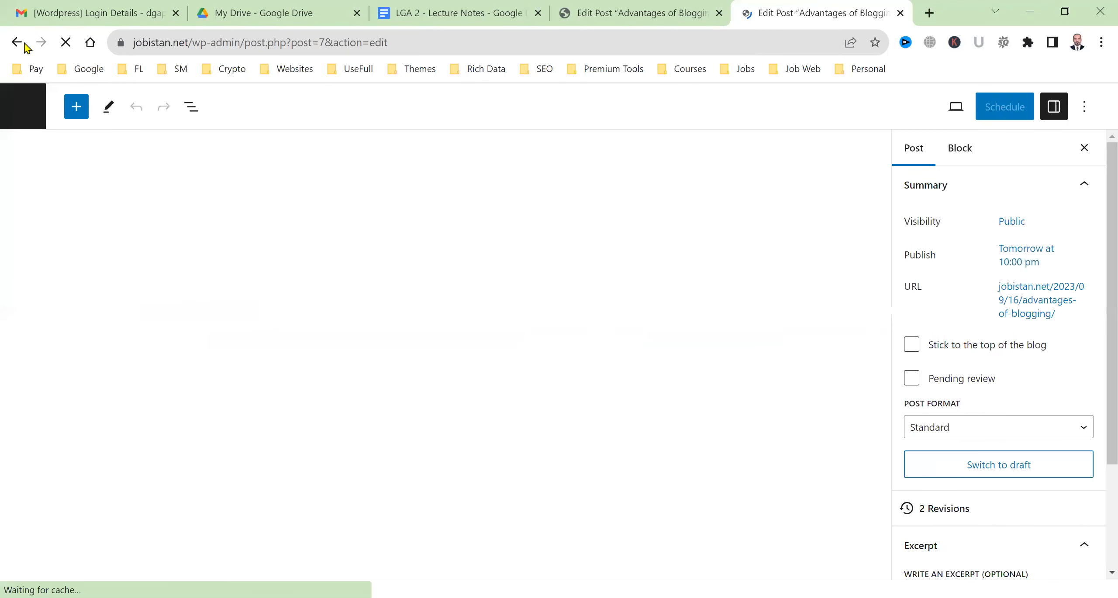
pyautogui.click(24, 44)
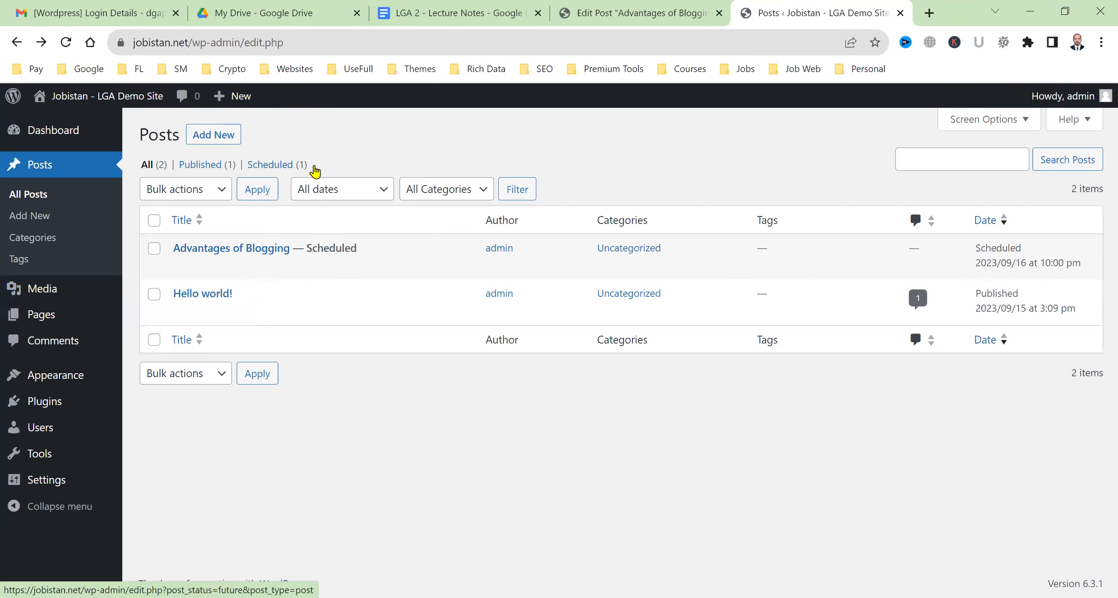
pyautogui.click(299, 166)
pyautogui.click(206, 168)
pyautogui.click(252, 166)
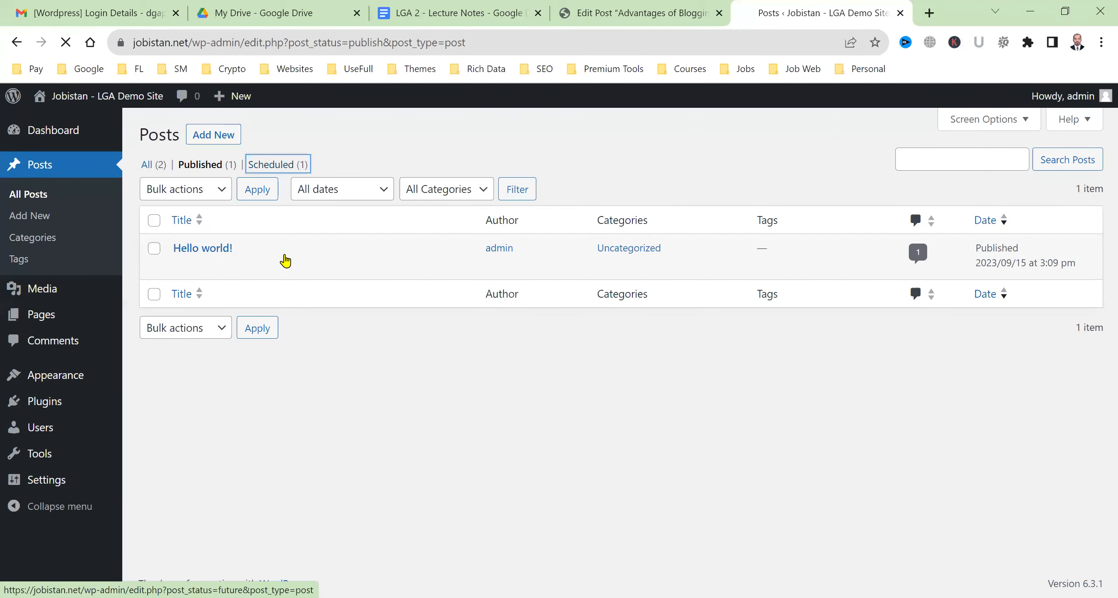
pyautogui.click(176, 268)
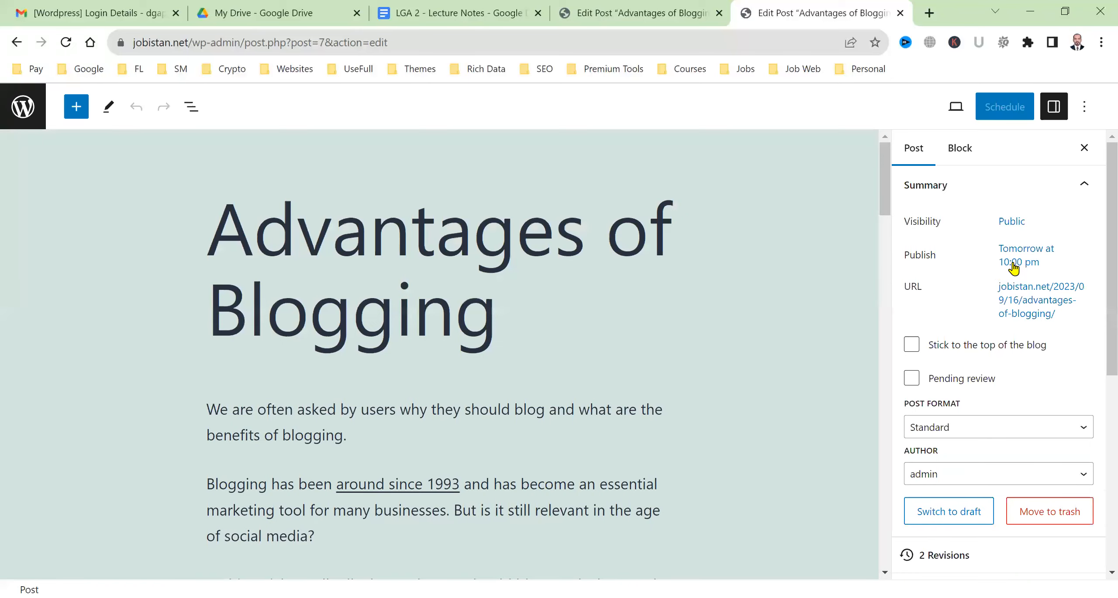
# Set the publish date back to September 15 at 10:00 pm and publish the post
pyautogui.click(1013, 262)
pyautogui.click(995, 566)
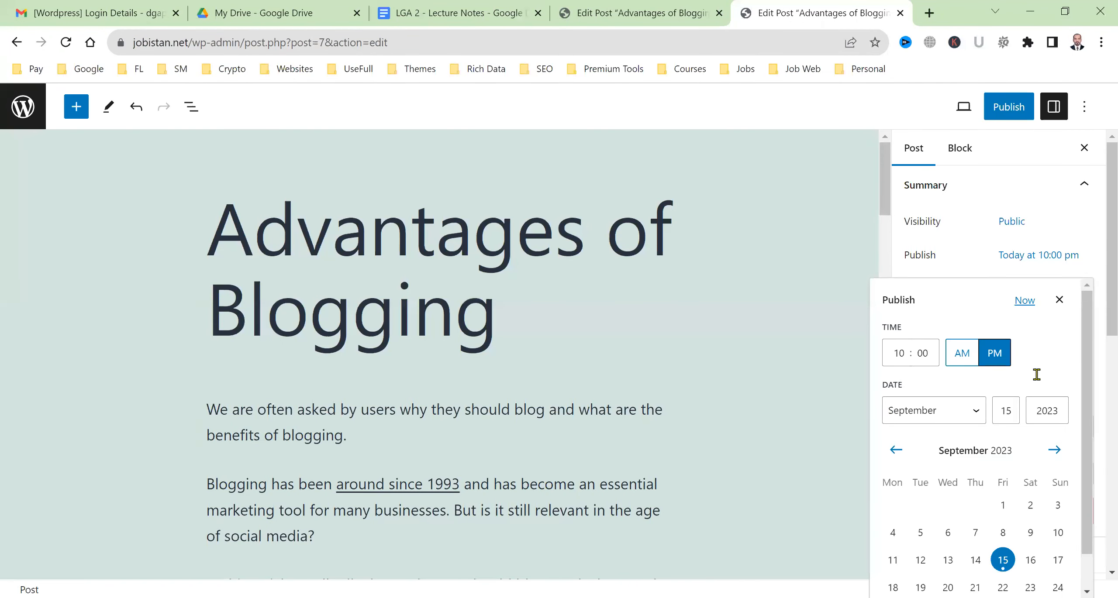
pyautogui.click(1019, 114)
pyautogui.click(959, 109)
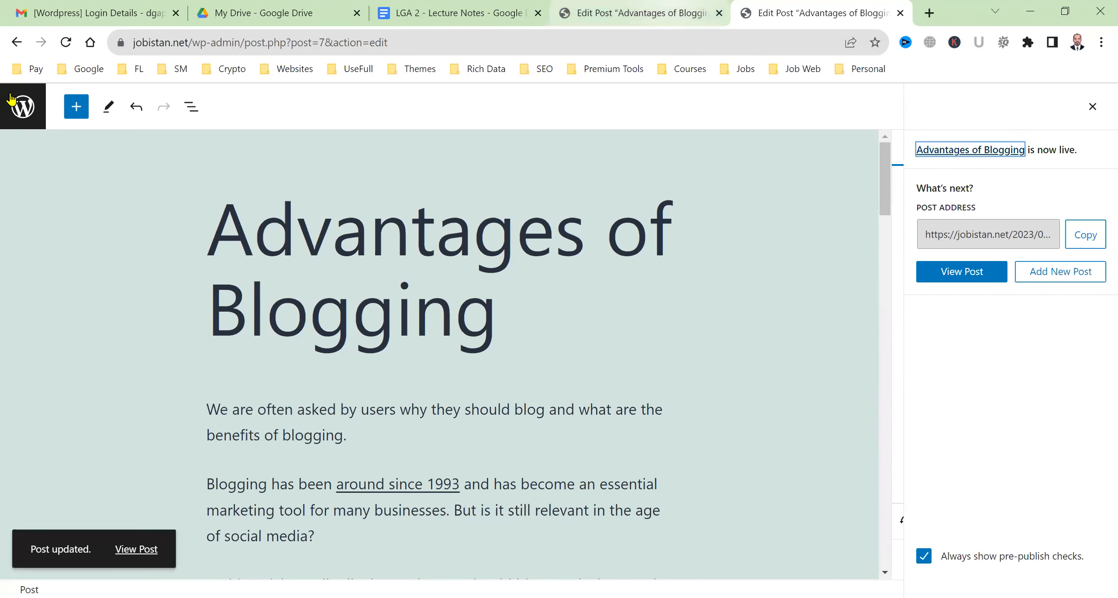
pyautogui.click(19, 106)
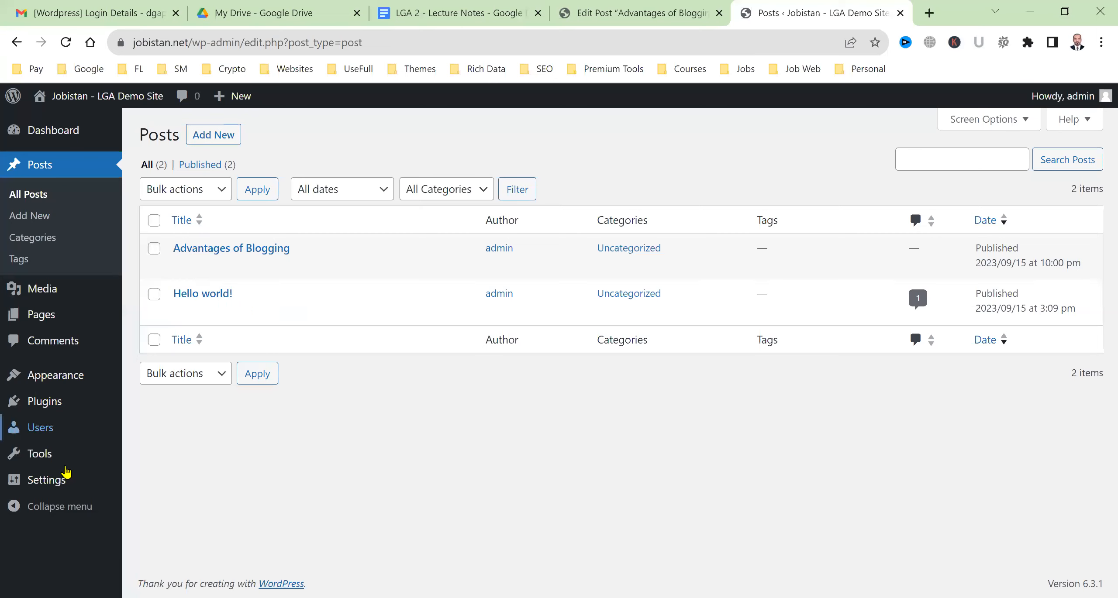
# View the live Advantages of Blogging post and highlight the /2023/09/15/ date in its URL
pyautogui.moveTo(85, 483)
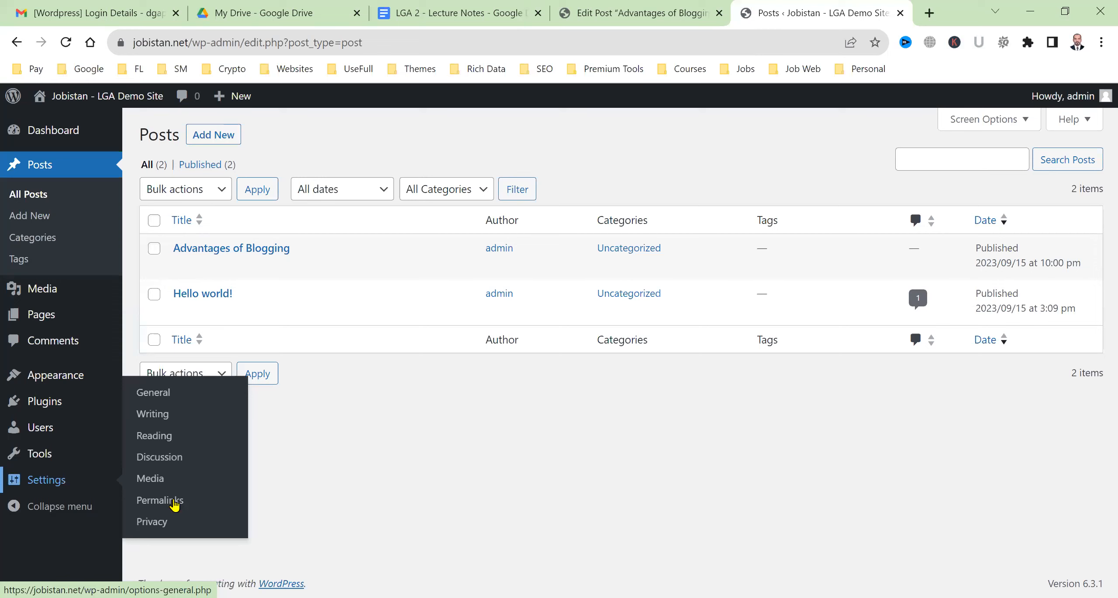
pyautogui.click(571, 7)
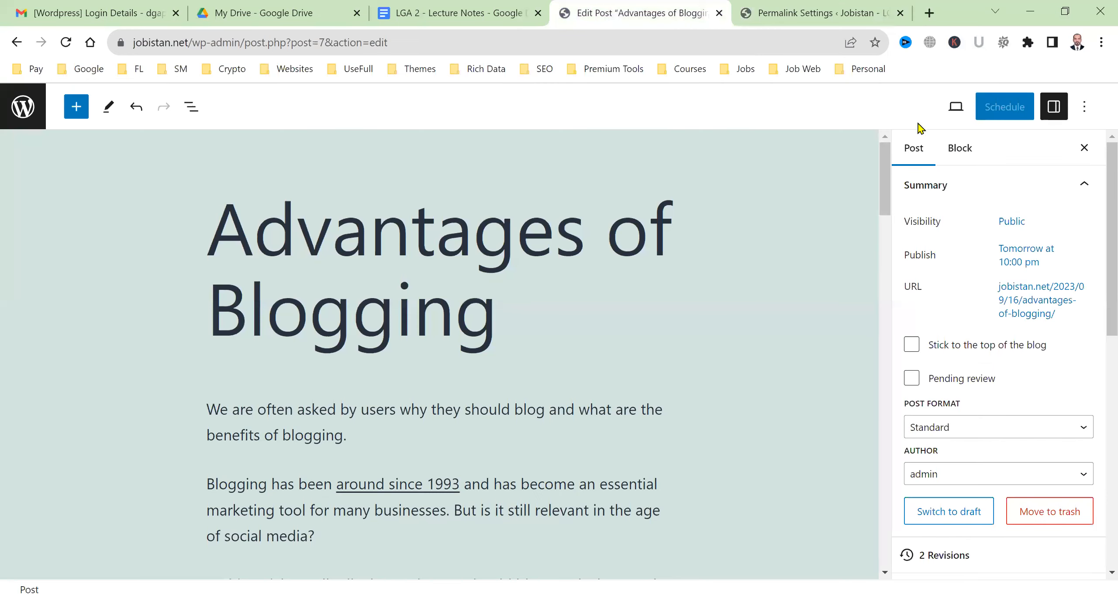
pyautogui.click(25, 116)
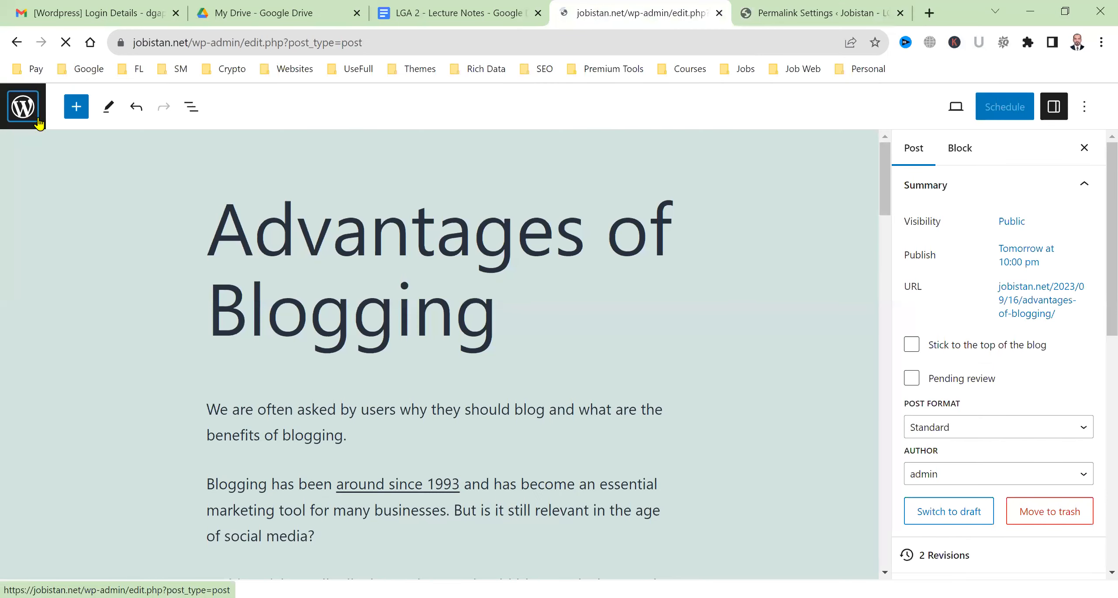
pyautogui.click(75, 127)
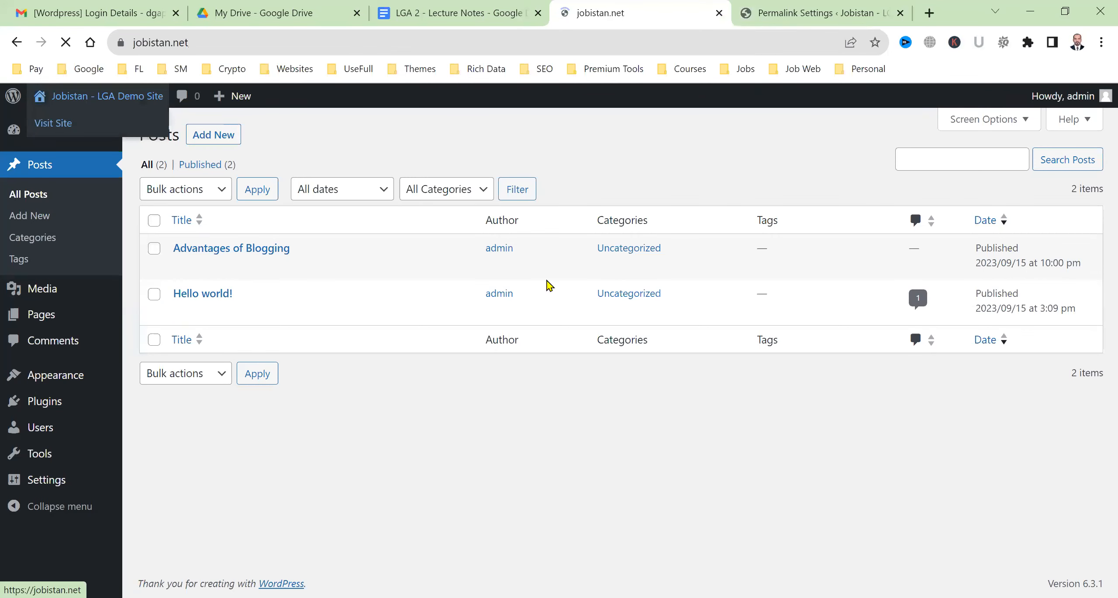
pyautogui.scroll(-1, 369, 370)
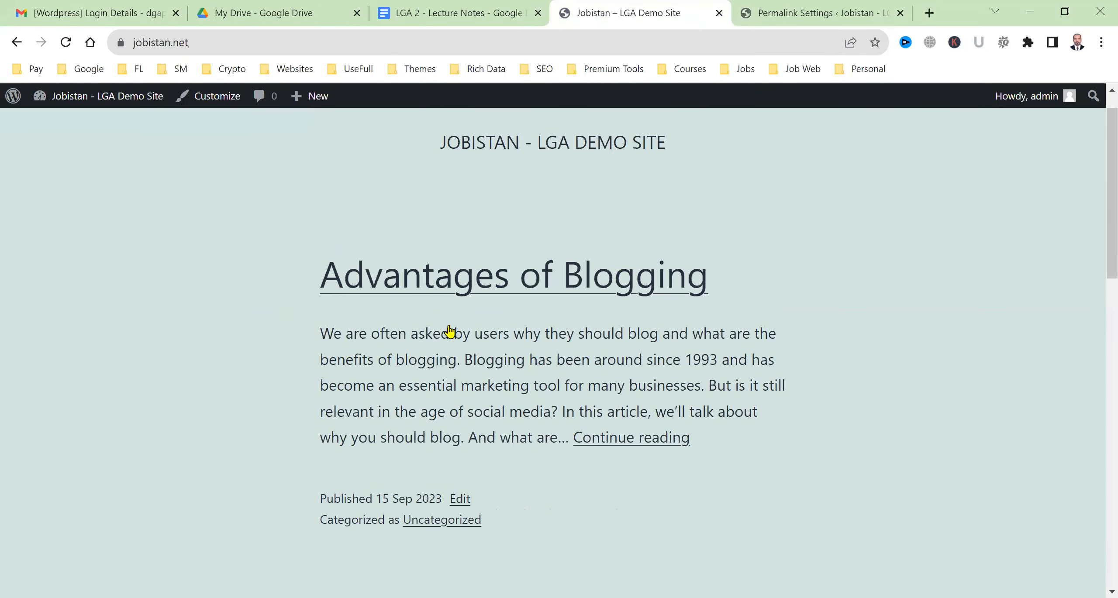
pyautogui.scroll(1, 450, 331)
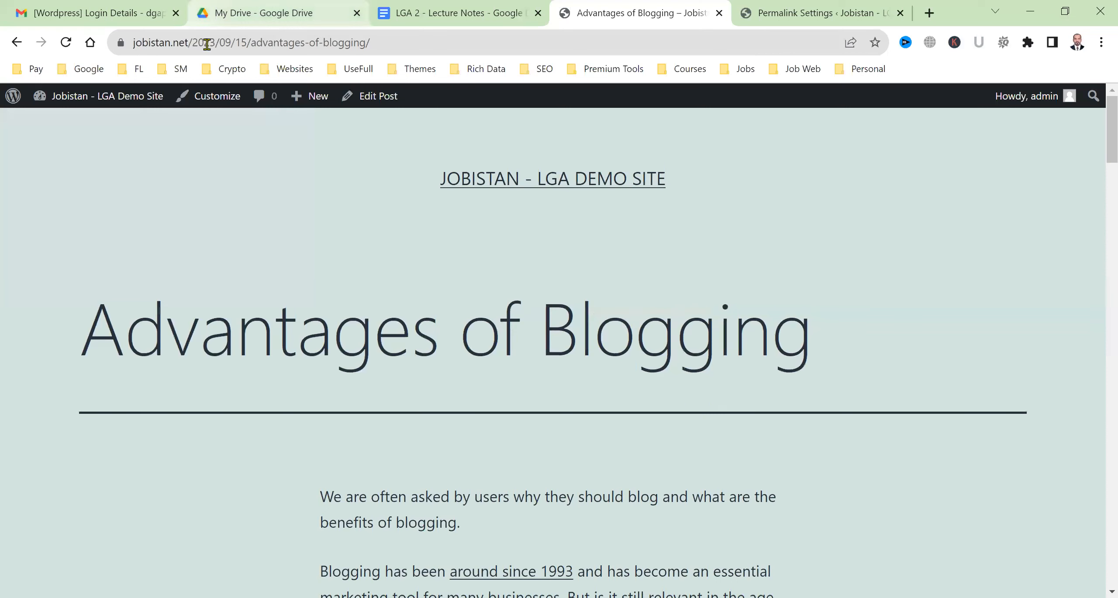
pyautogui.moveTo(192, 42); pyautogui.dragTo(250, 44)
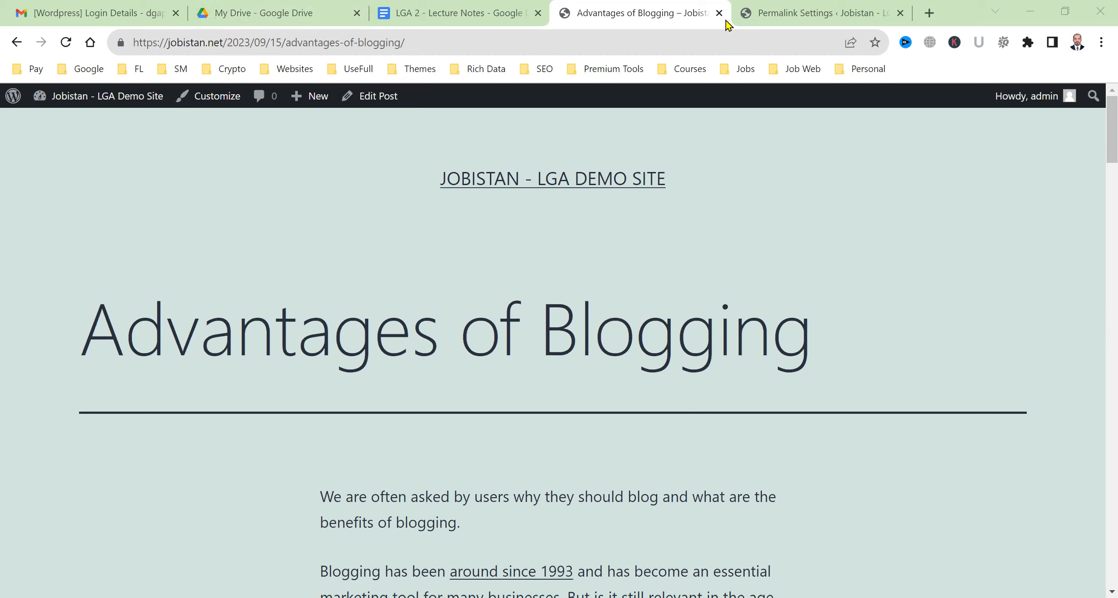
# Try the Post name then Plain permalink options, highlighting the 123 post ID example
pyautogui.click(829, 6)
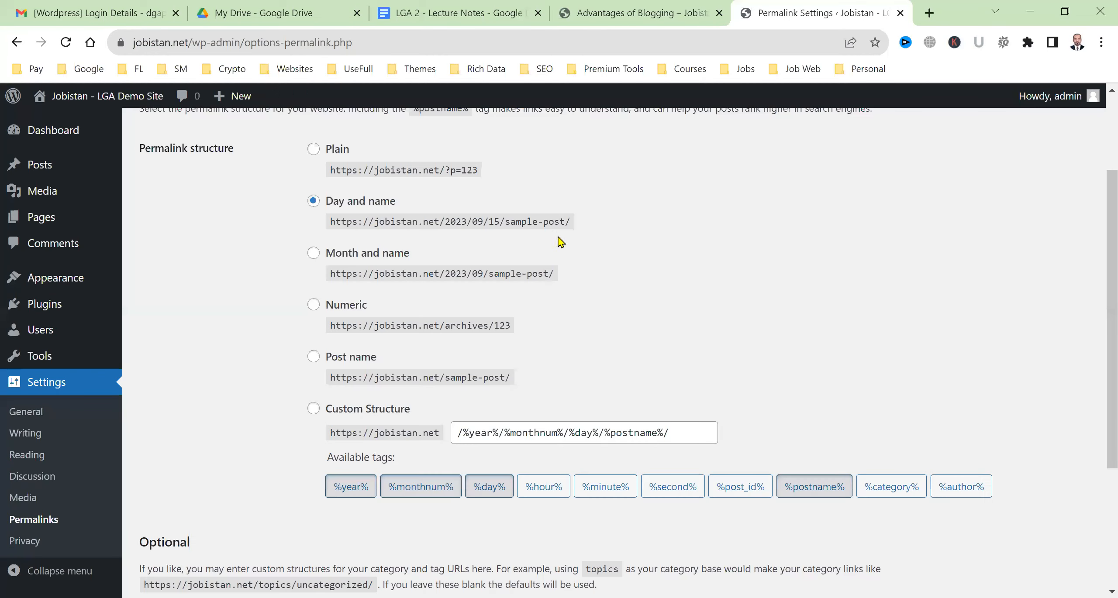
pyautogui.scroll(3, 217, 422)
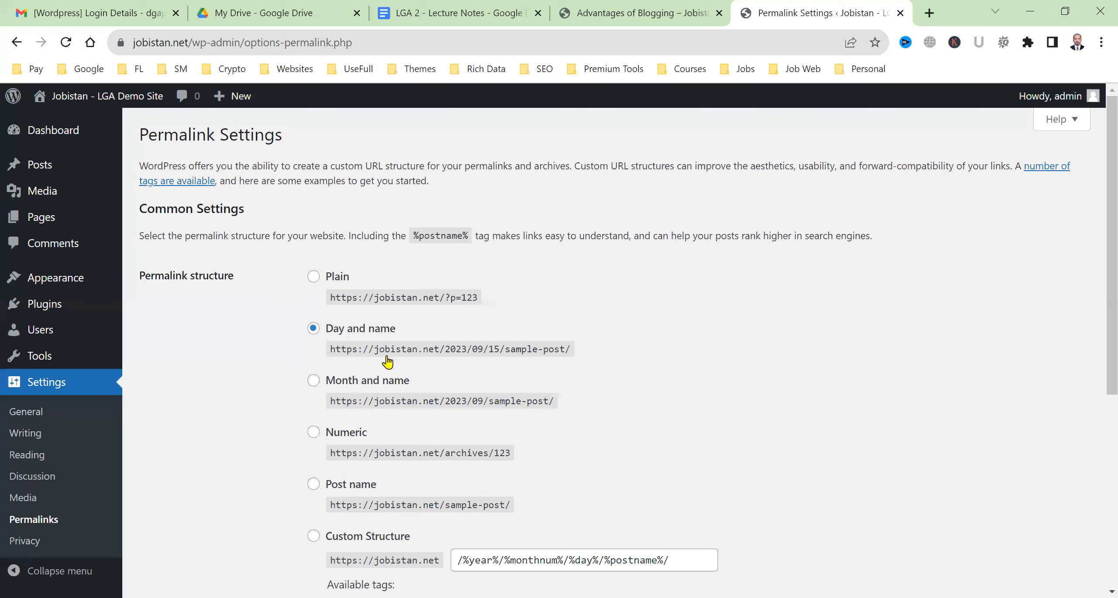
pyautogui.scroll(-5, 384, 363)
pyautogui.click(314, 230)
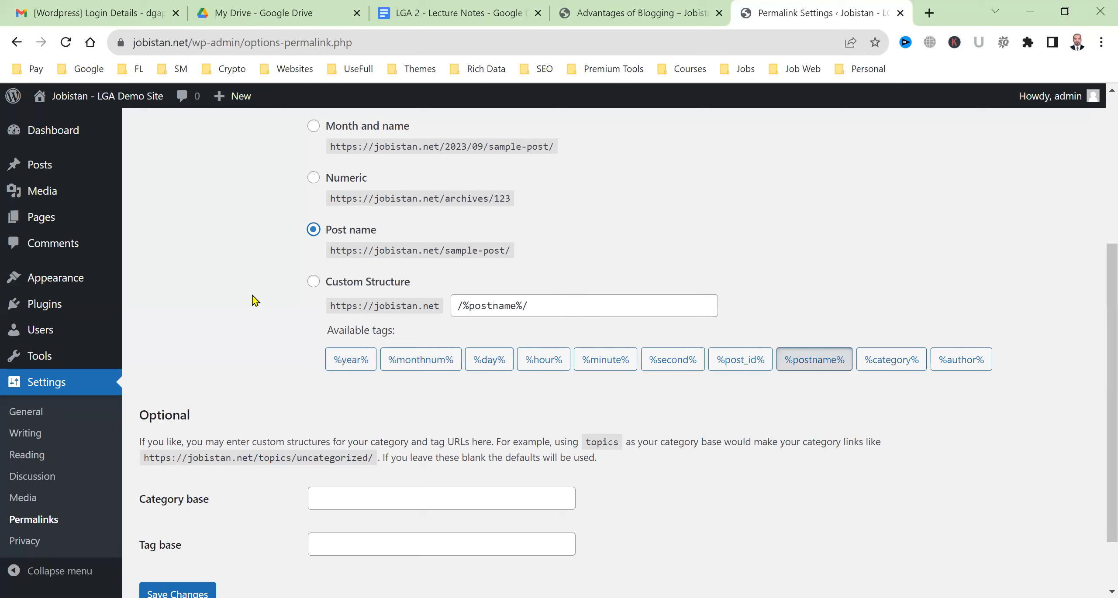
pyautogui.scroll(2, 256, 301)
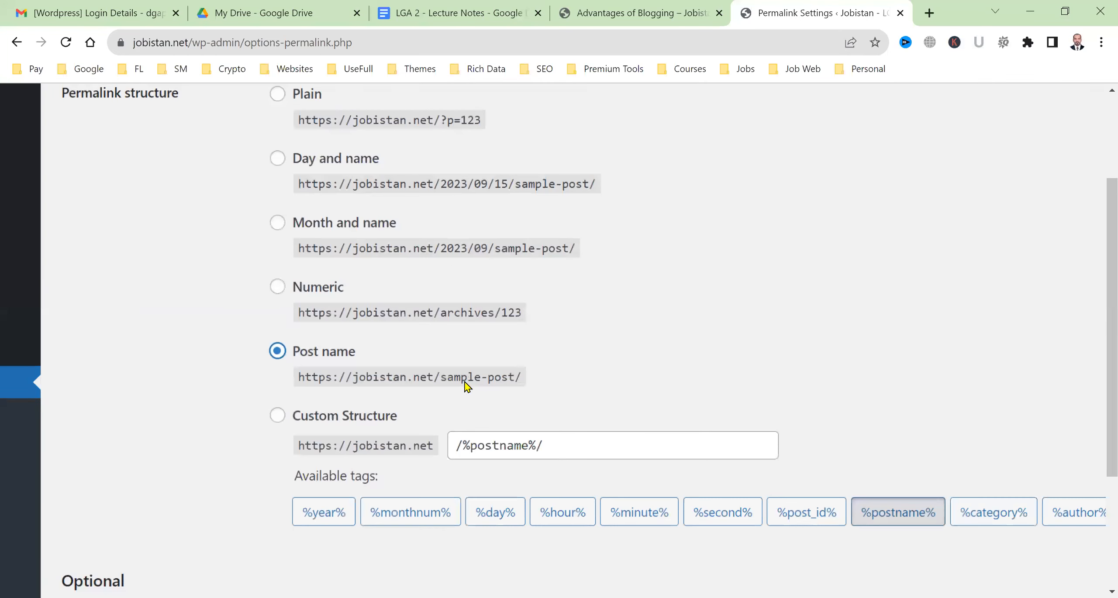
pyautogui.scroll(1, 465, 383)
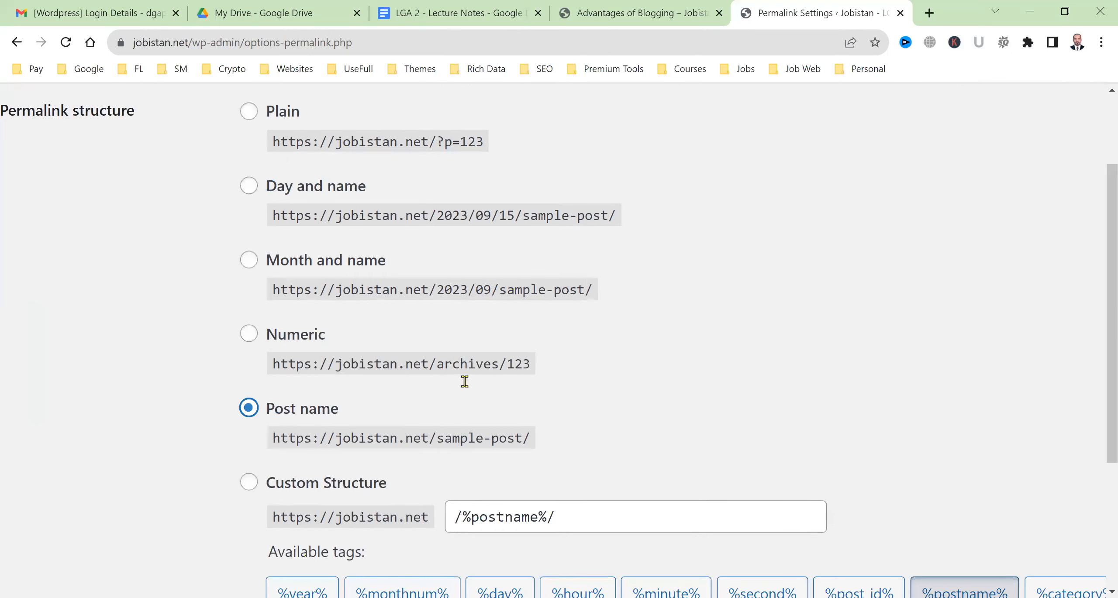
pyautogui.scroll(1, 464, 382)
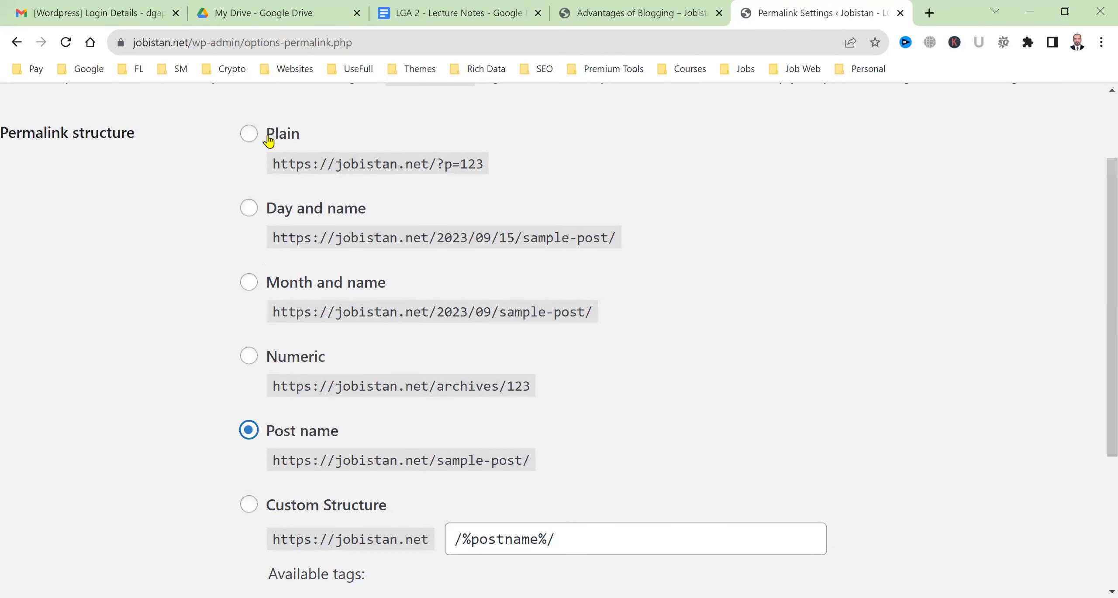
pyautogui.click(249, 135)
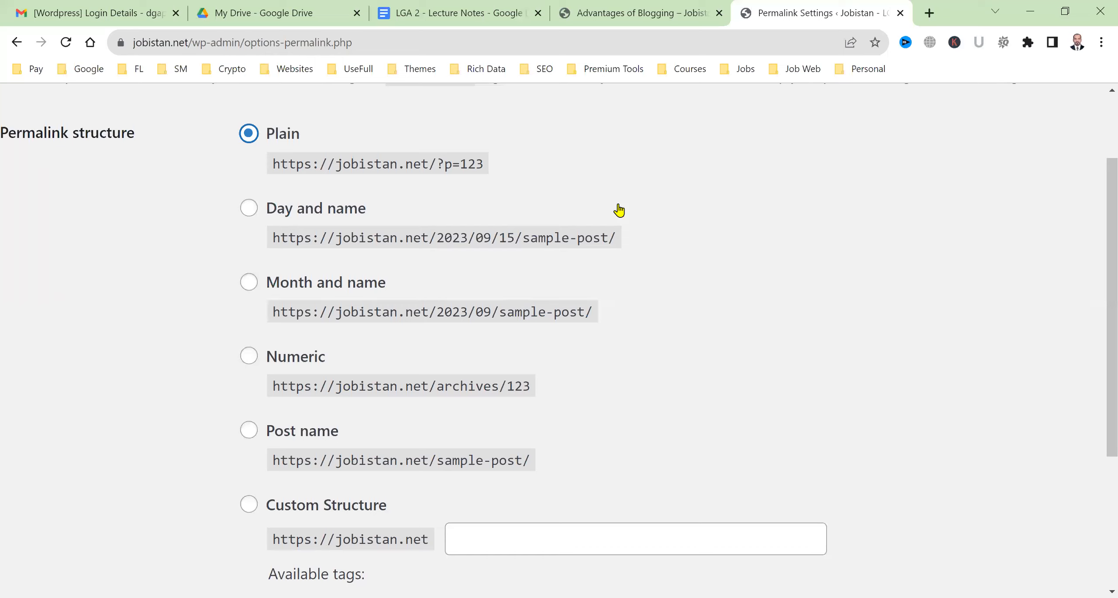
pyautogui.scroll(3, 619, 211)
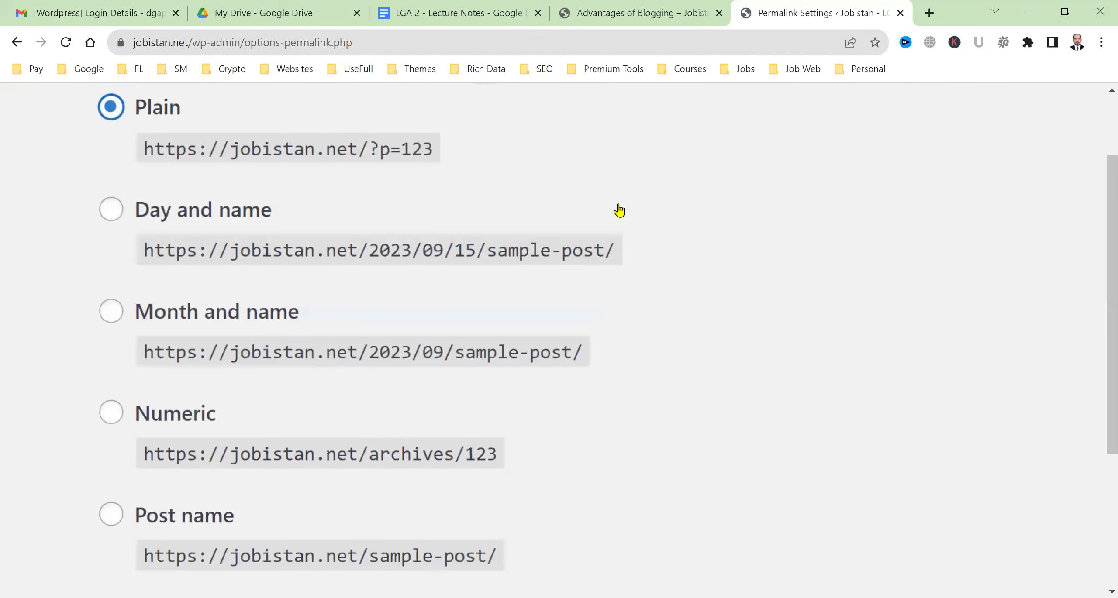
pyautogui.hscroll(-1, 620, 211)
pyautogui.hscroll(-2, 620, 211)
pyautogui.scroll(1, 619, 211)
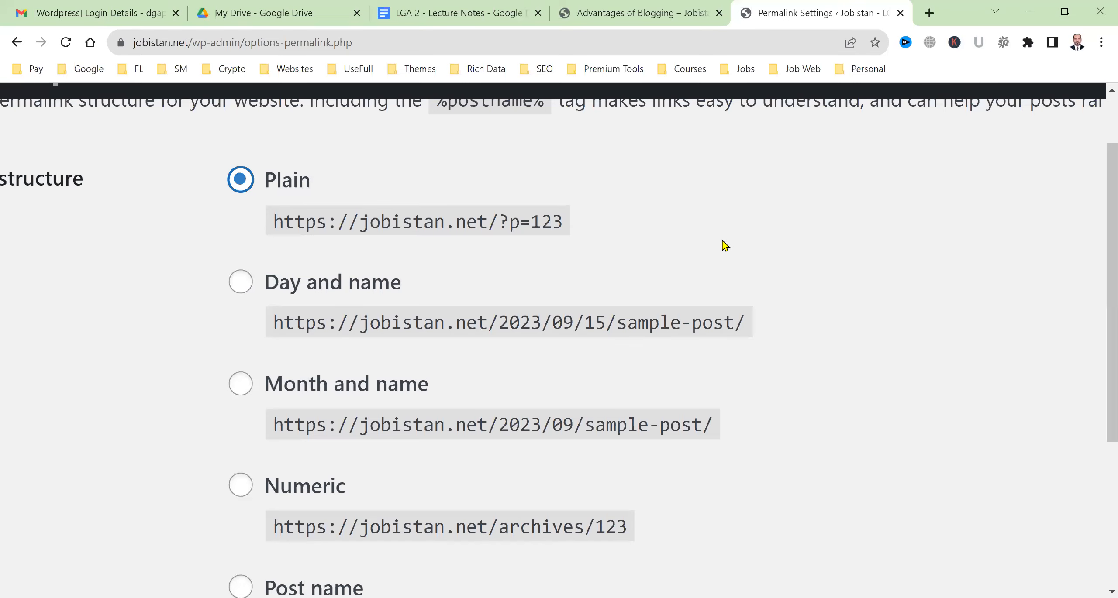
pyautogui.moveTo(530, 222); pyautogui.dragTo(564, 222)
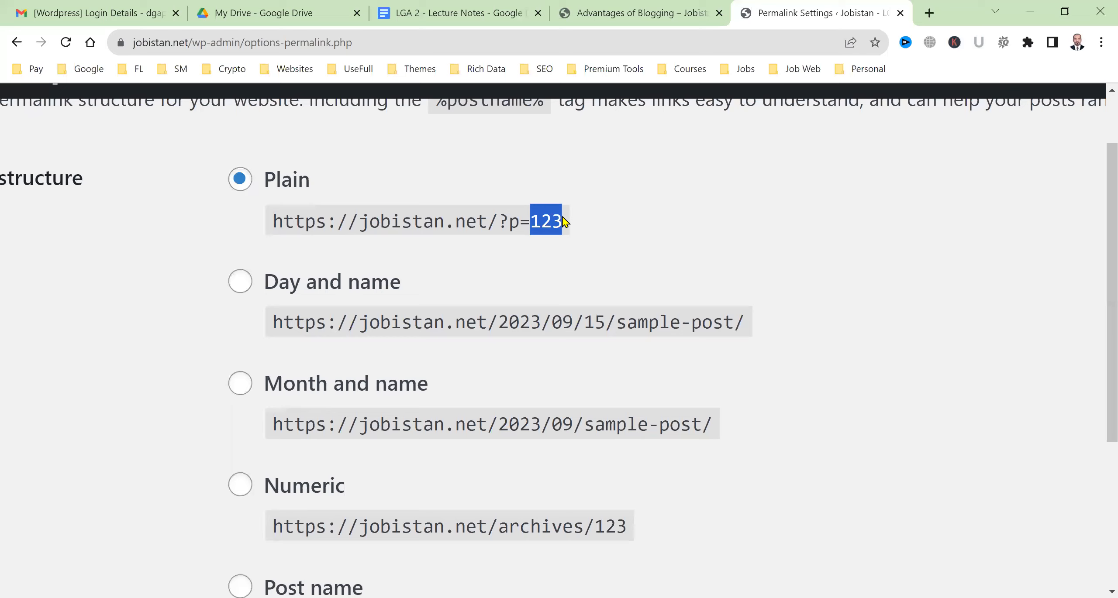
# Cycle through Day and name, Month and name and Numeric, then settle on Post name (/%postname%/)
pyautogui.click(247, 287)
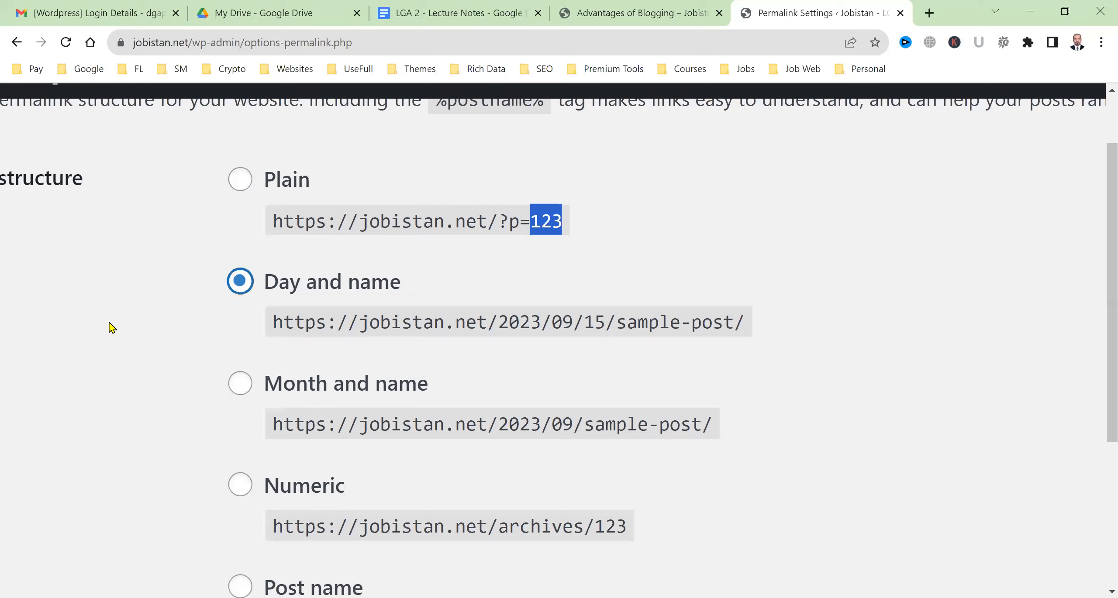
pyautogui.moveTo(273, 322); pyautogui.dragTo(486, 319)
pyautogui.click(555, 324)
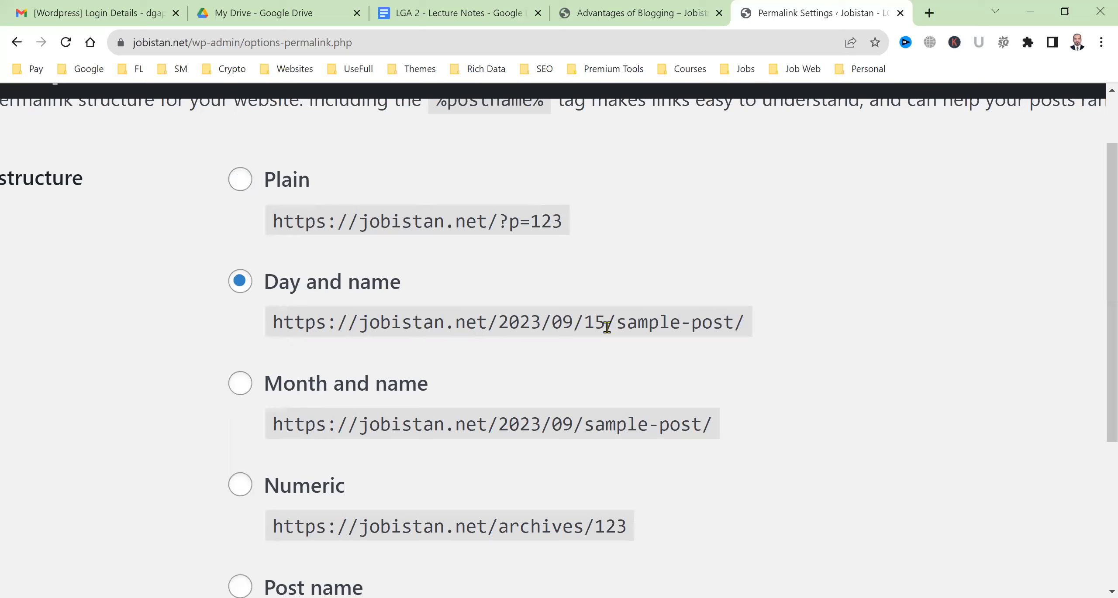
pyautogui.moveTo(737, 342)
pyautogui.mouseDown()
pyautogui.moveTo(627, 326)
pyautogui.moveTo(726, 319)
pyautogui.moveTo(731, 347)
pyautogui.mouseUp()
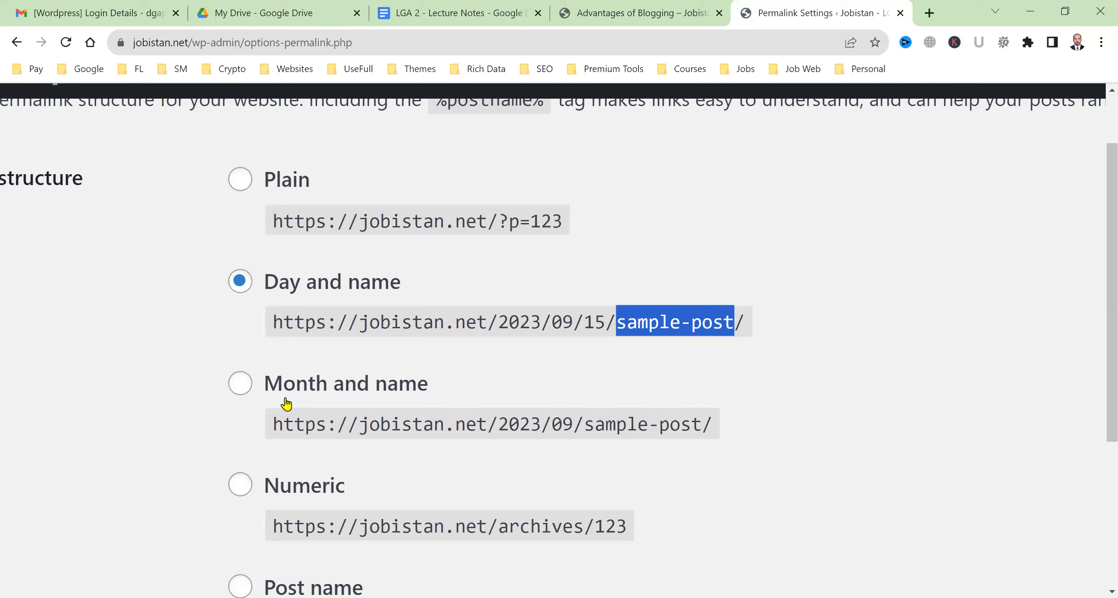
pyautogui.press('Down')
pyautogui.scroll(-3, 467, 305)
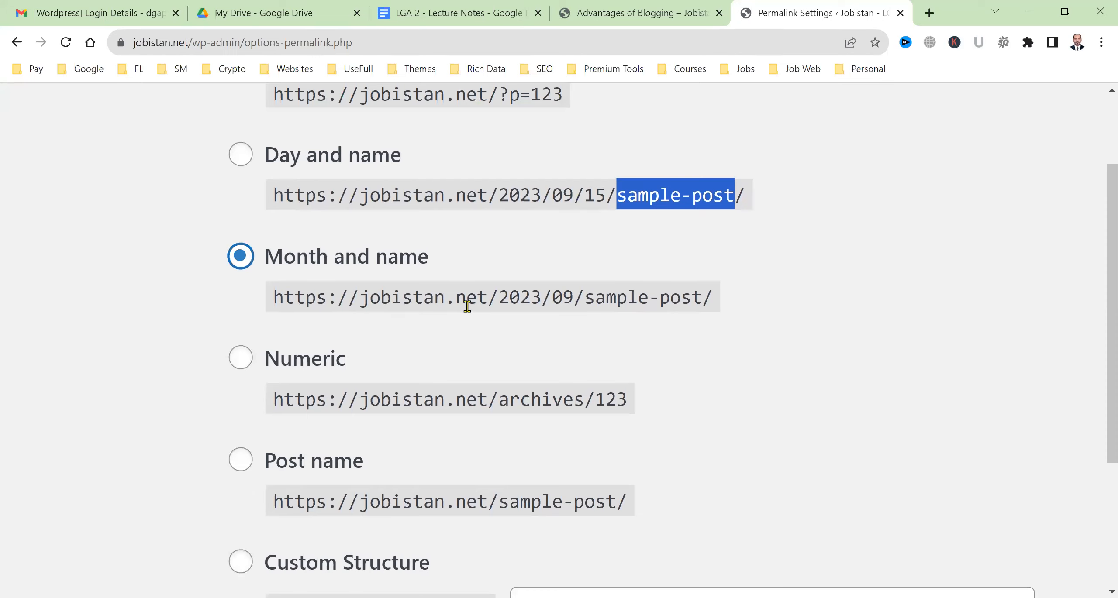
pyautogui.click(242, 362)
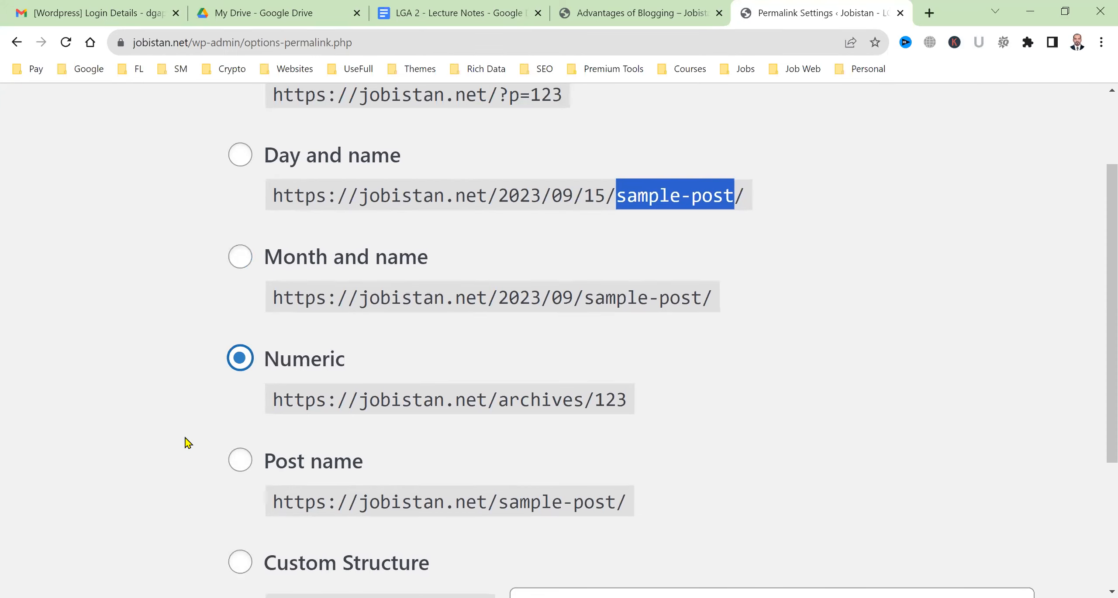
pyautogui.click(240, 460)
pyautogui.scroll(-3, 110, 390)
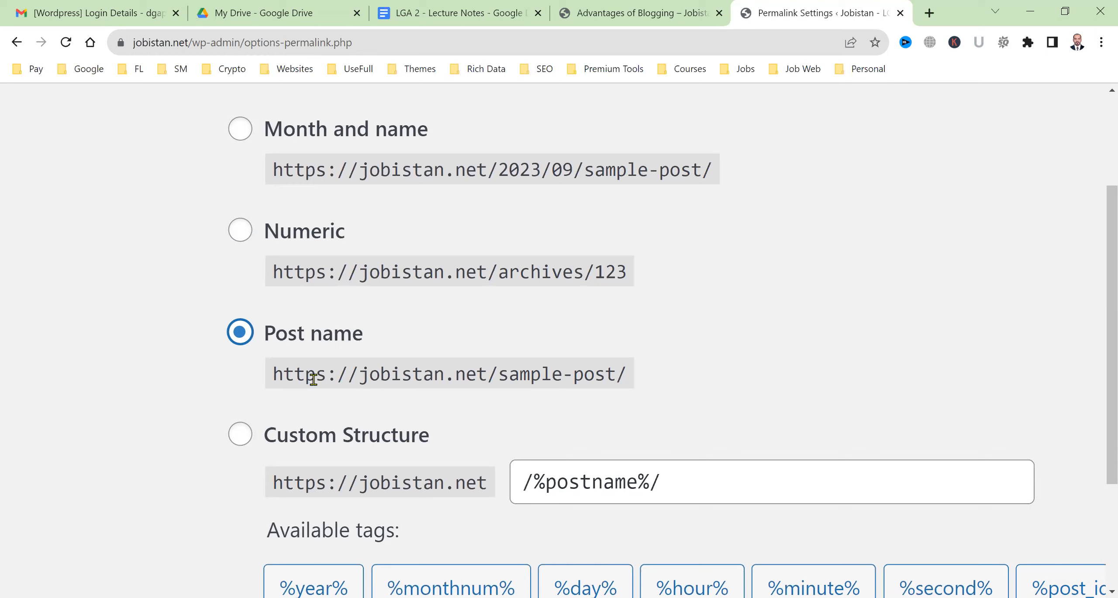
pyautogui.moveTo(274, 372); pyautogui.dragTo(654, 382)
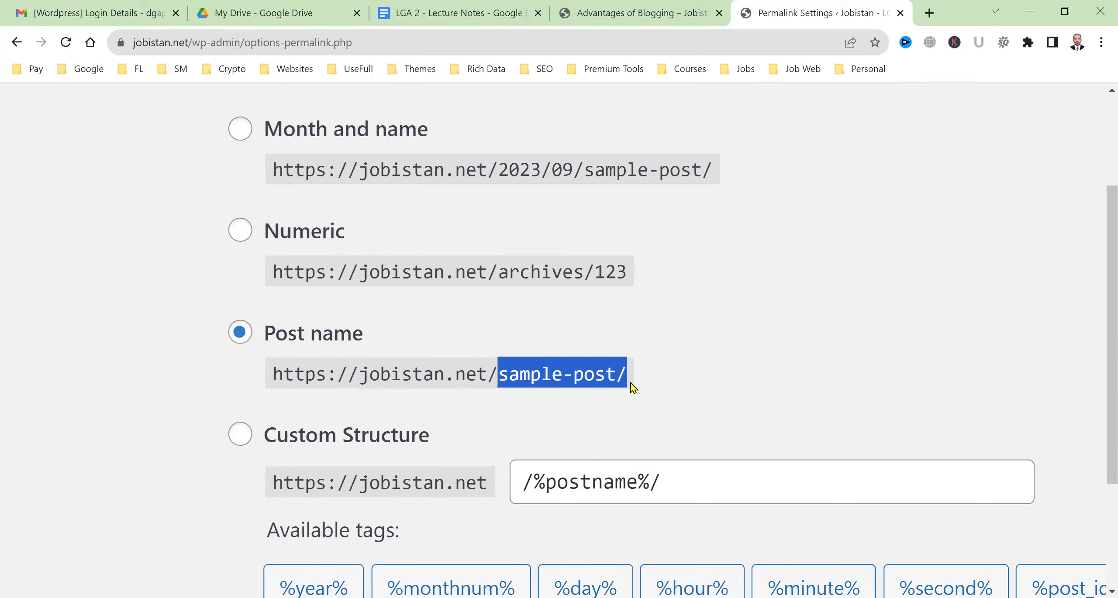
pyautogui.click(631, 9)
pyautogui.click(477, 6)
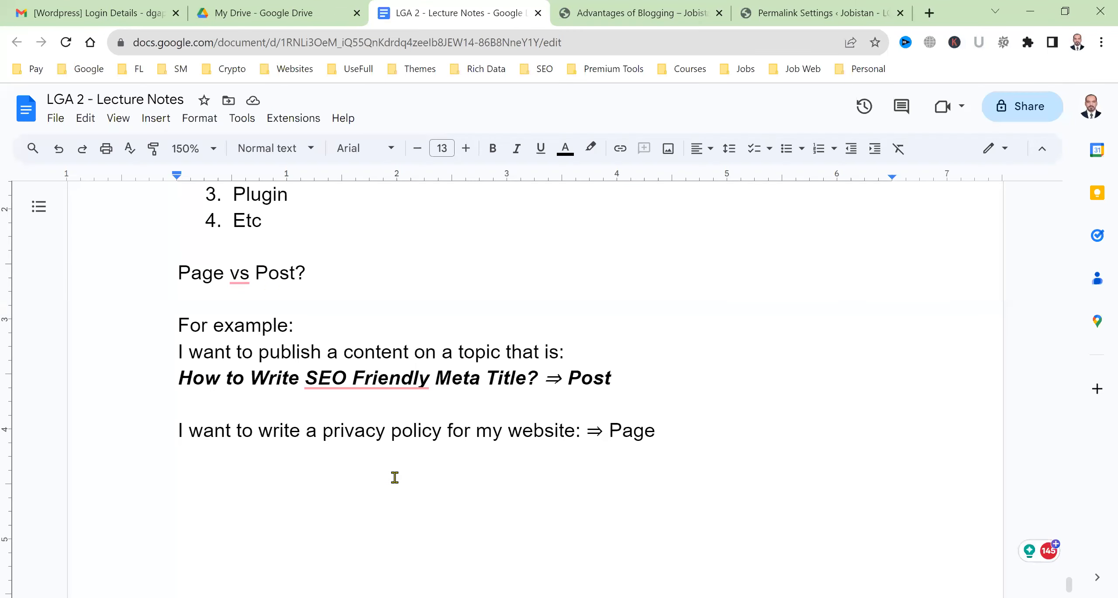
pyautogui.click(395, 478)
pyautogui.write('Urls')
pyautogui.press('BackSpace')
pyautogui.press('BackSpace')
pyautogui.press('BackSpace')
pyautogui.write('RL')
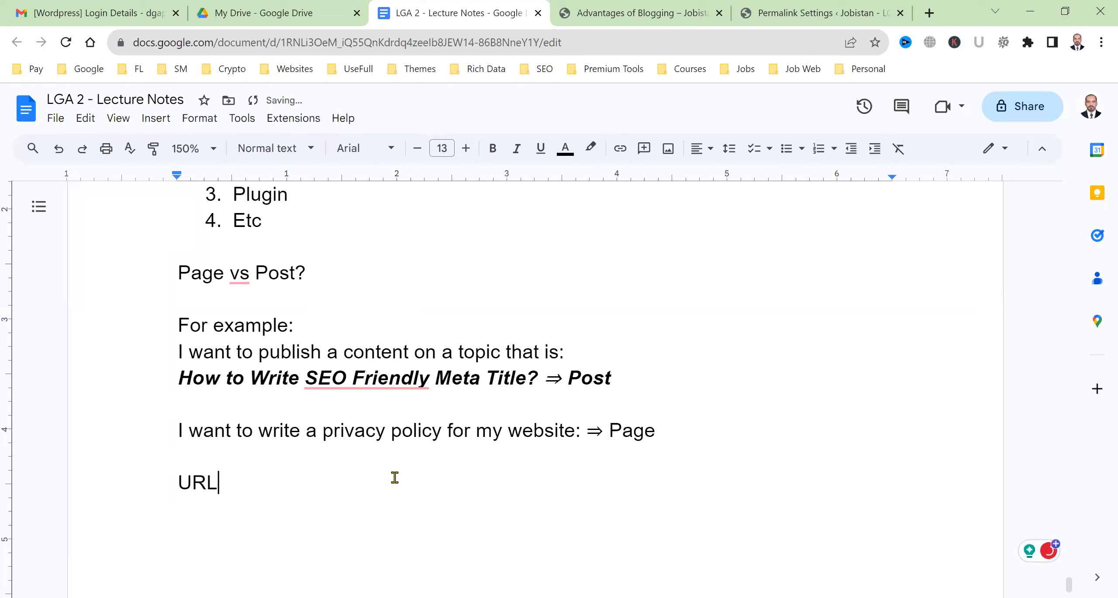
pyautogui.write('s')
pyautogui.press('BackSpace')
pyautogui.write('Exampls:')
pyautogui.press('Return')
pyautogui.hotkey('ctrl', 'shift', '7')
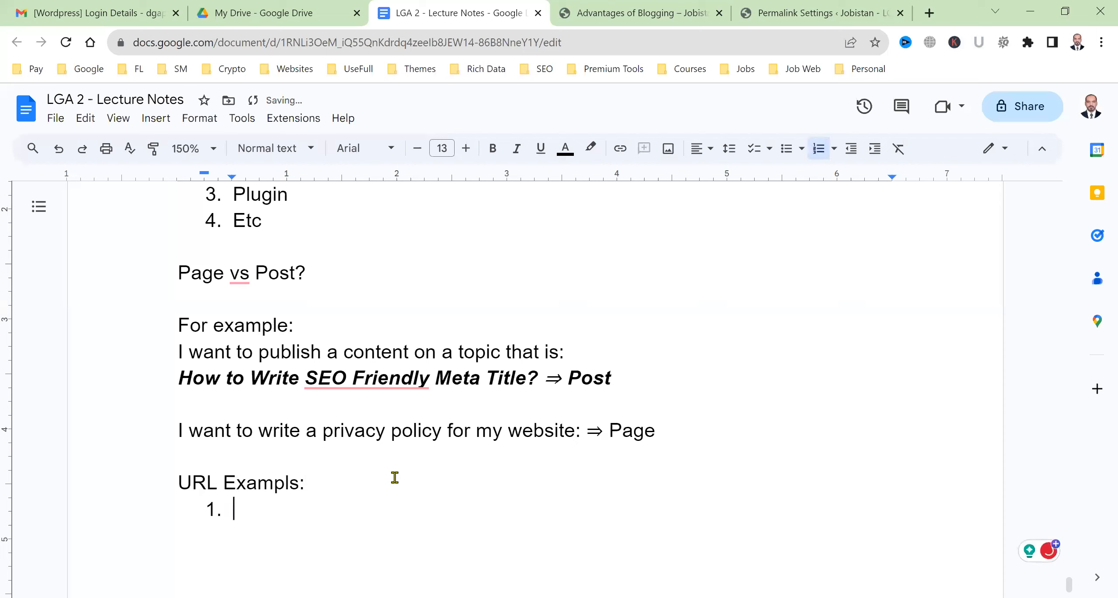
pyautogui.write('https:')
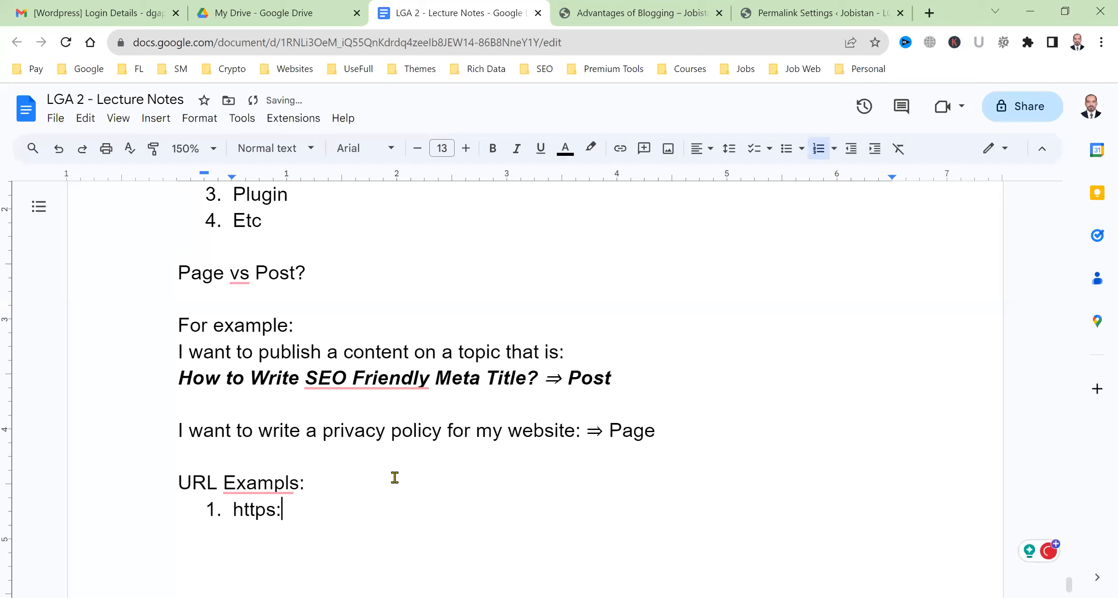
pyautogui.write('//jobistan.net/')
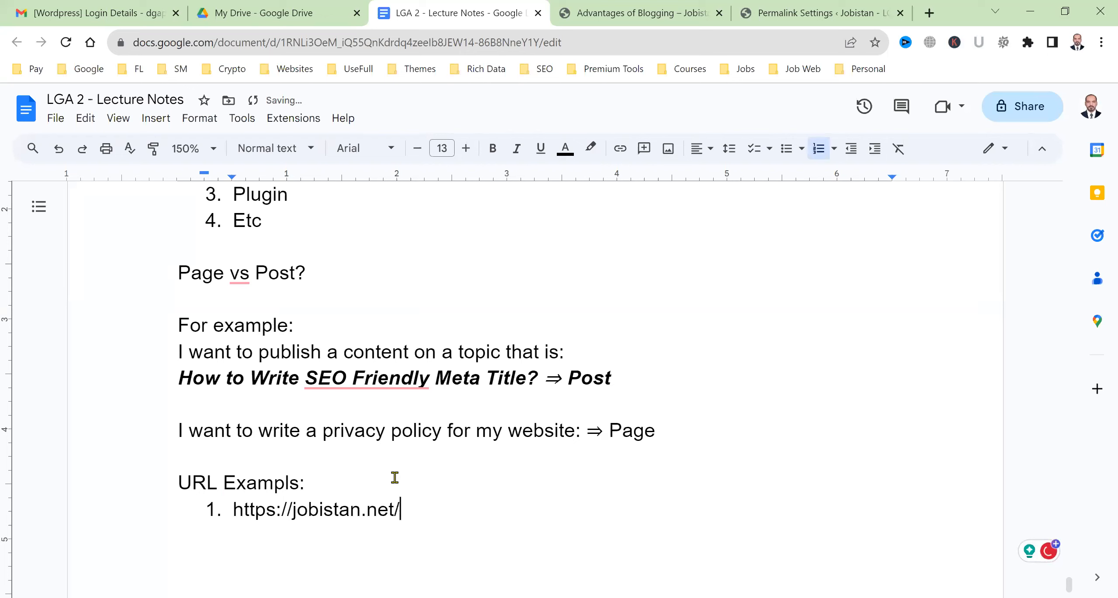
pyautogui.write('advantages-of-blogging')
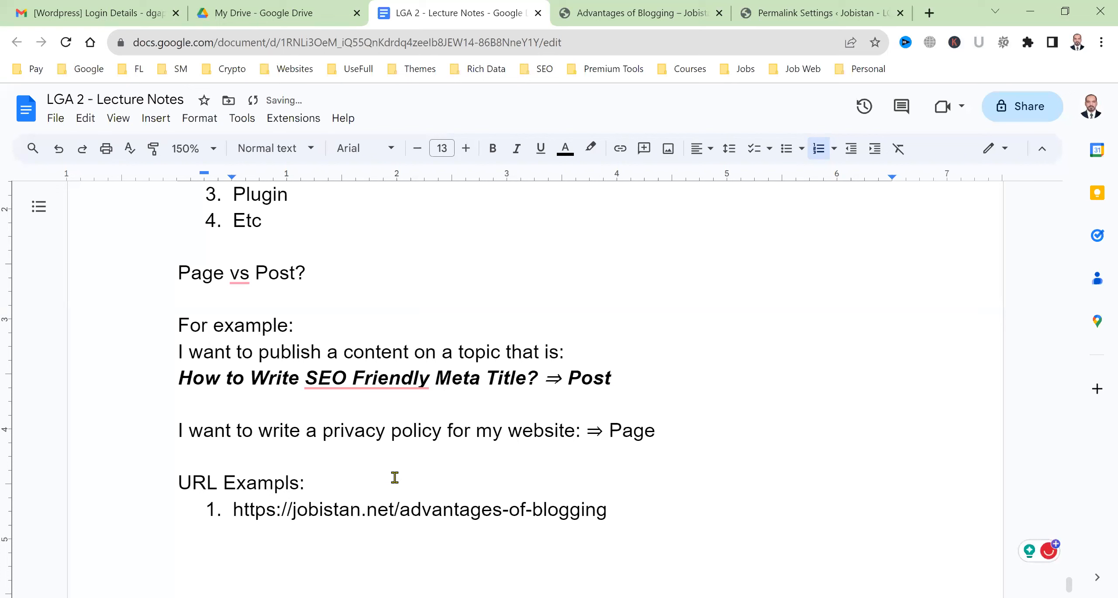
pyautogui.press('Return')
pyautogui.write('https://jo')
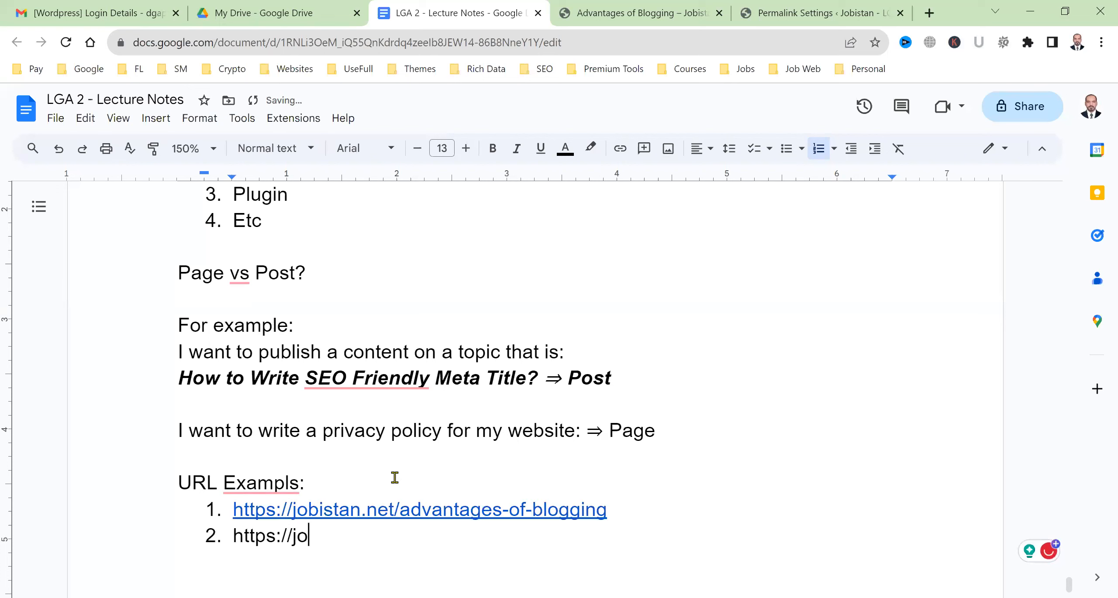
pyautogui.write('bish')
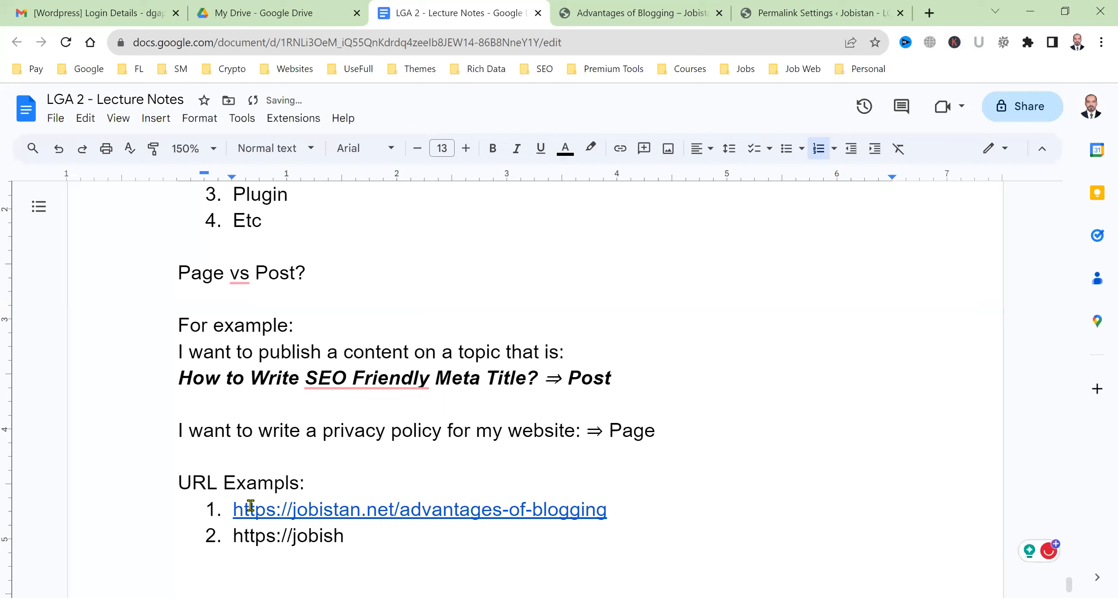
pyautogui.moveTo(289, 486)
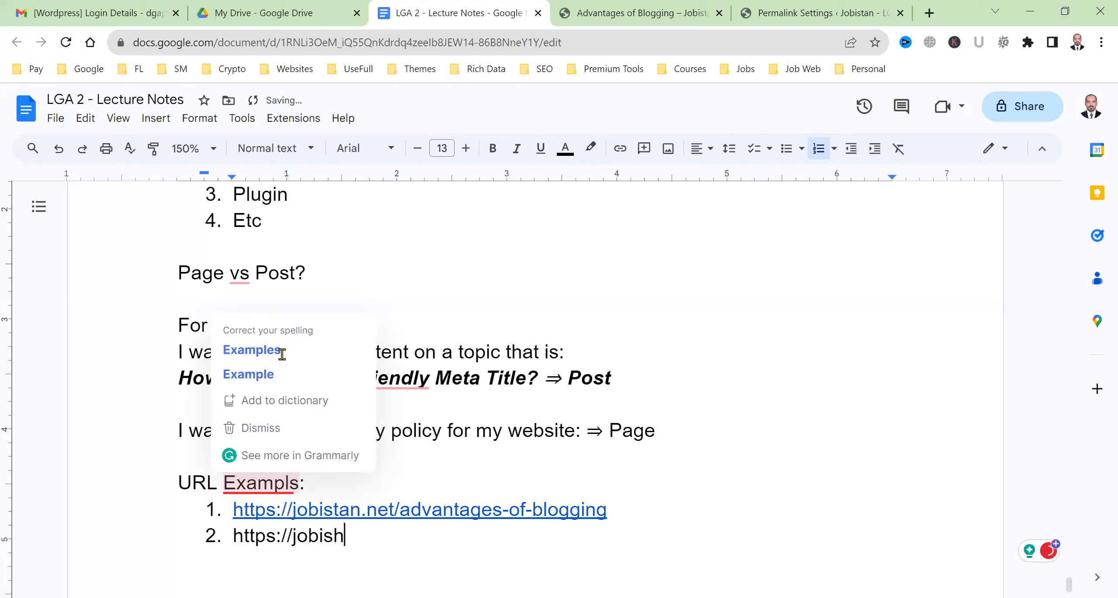
pyautogui.click(282, 353)
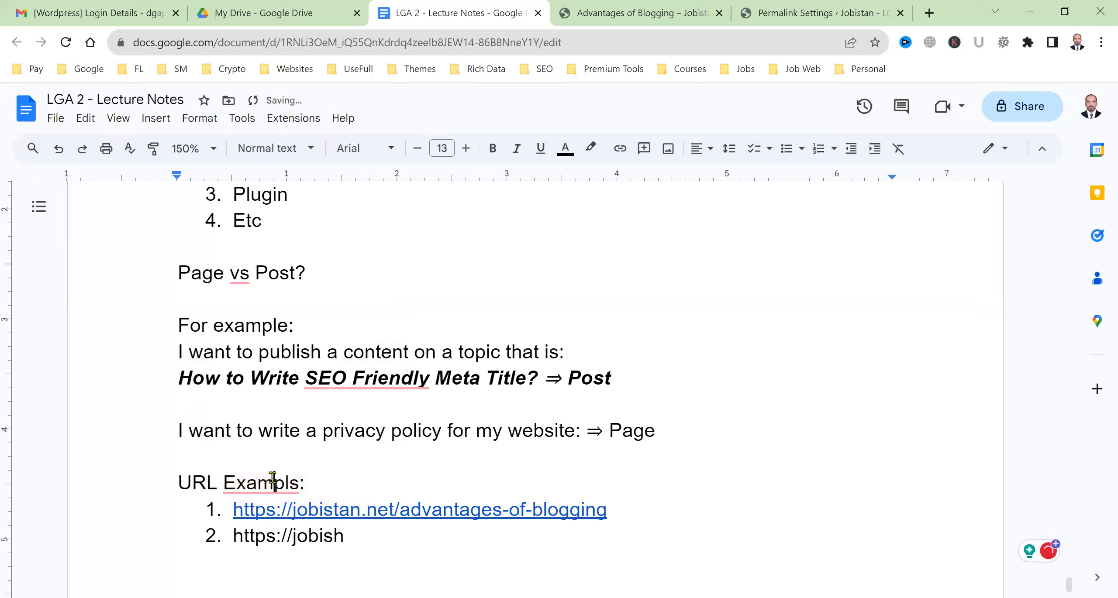
pyautogui.moveTo(273, 480)
pyautogui.click(295, 350)
pyautogui.click(371, 541)
pyautogui.press('BackSpace')
pyautogui.write('tan')
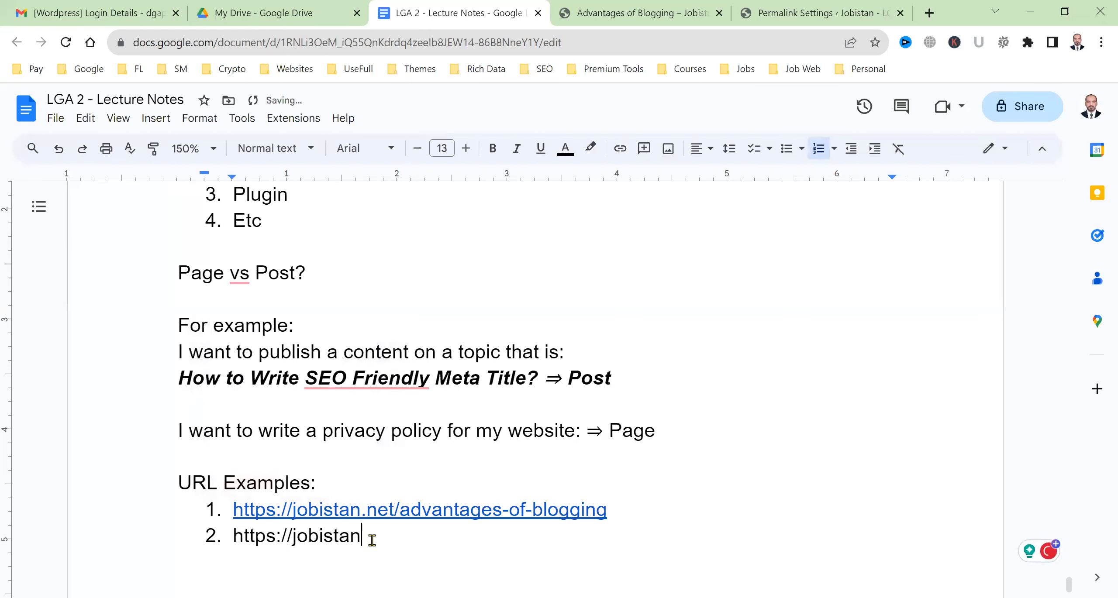
pyautogui.write('.net/')
pyautogui.scroll(-2, 546, 428)
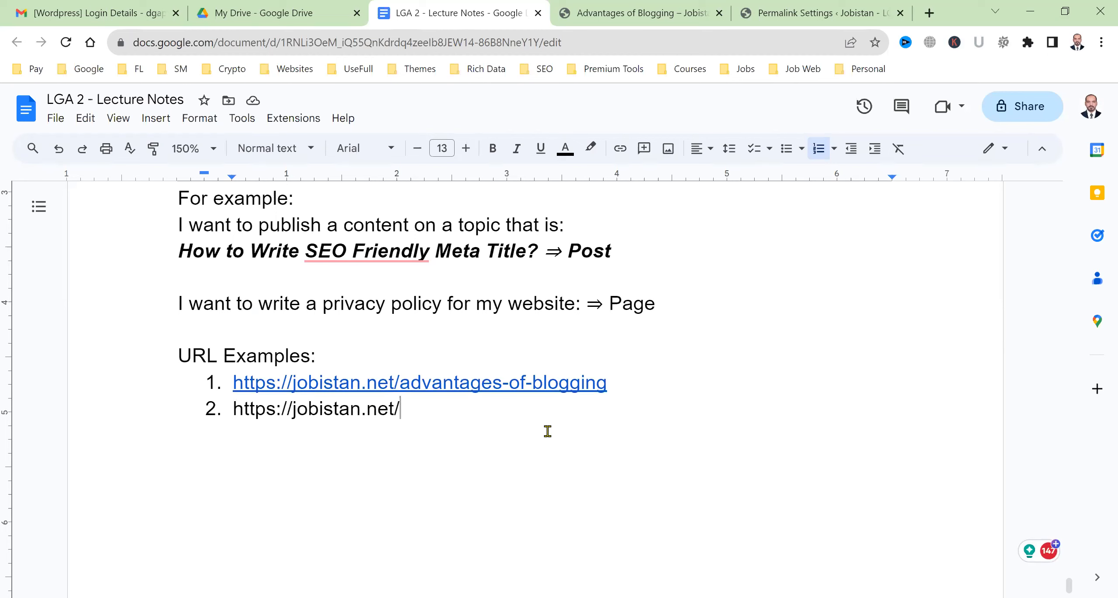
pyautogui.write('blogg')
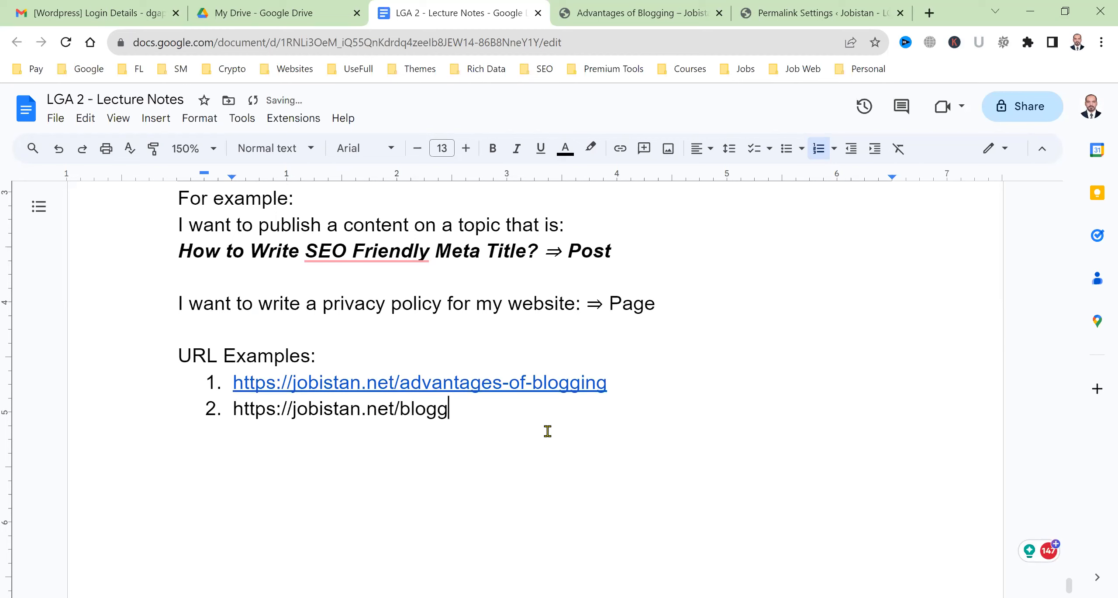
pyautogui.press('BackSpace')
pyautogui.press('BackSpace')
pyautogui.press('BackSpace')
pyautogui.press('BackSpace')
pyautogui.press('BackSpace')
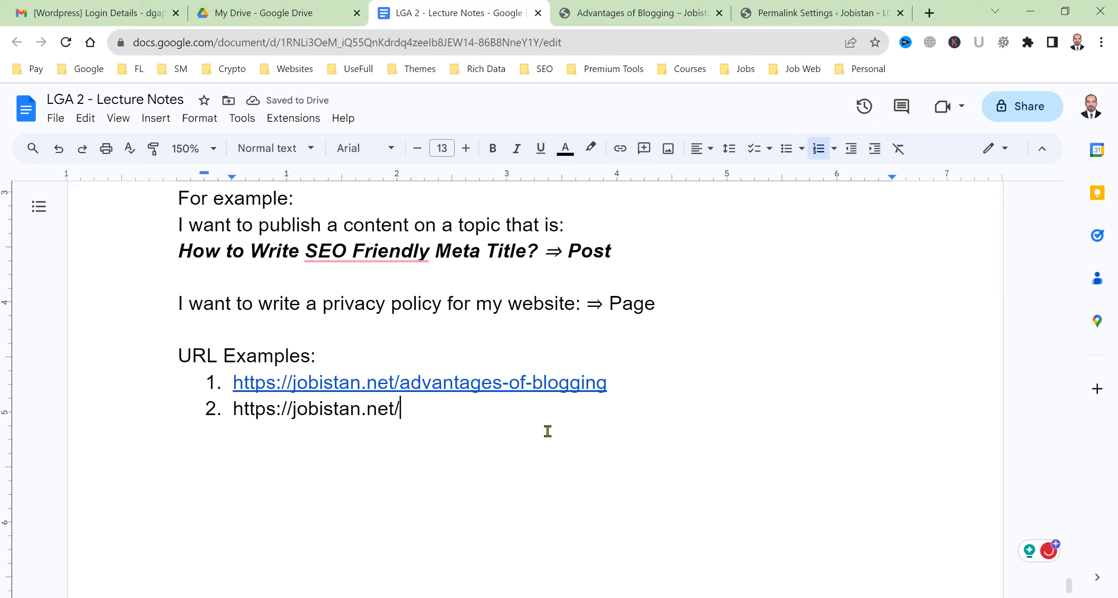
pyautogui.write('blogging')
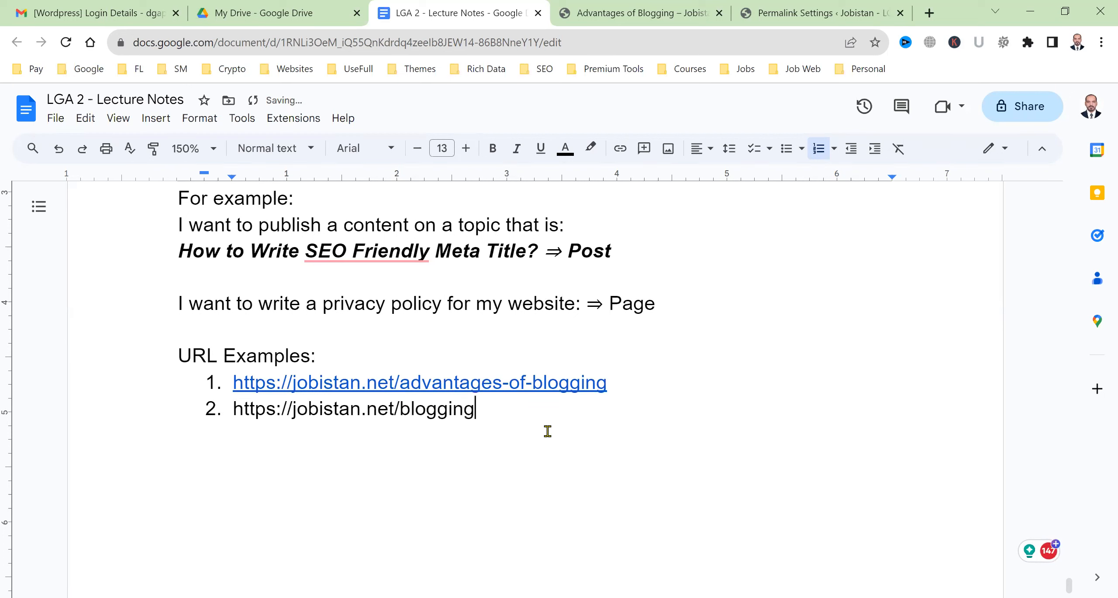
pyautogui.write('/advantages')
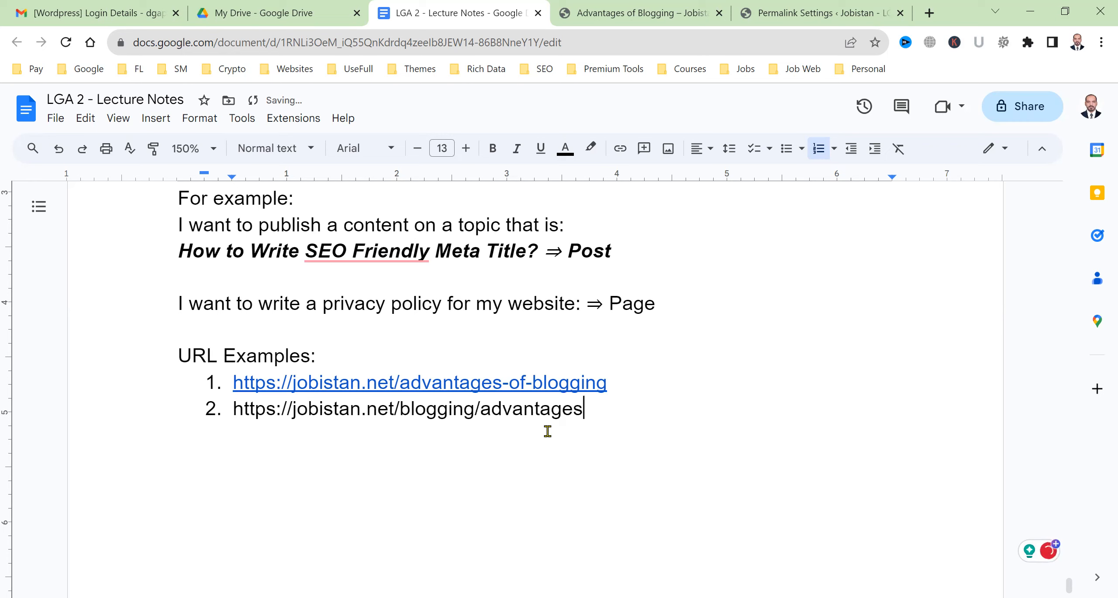
pyautogui.write('-of-blogging')
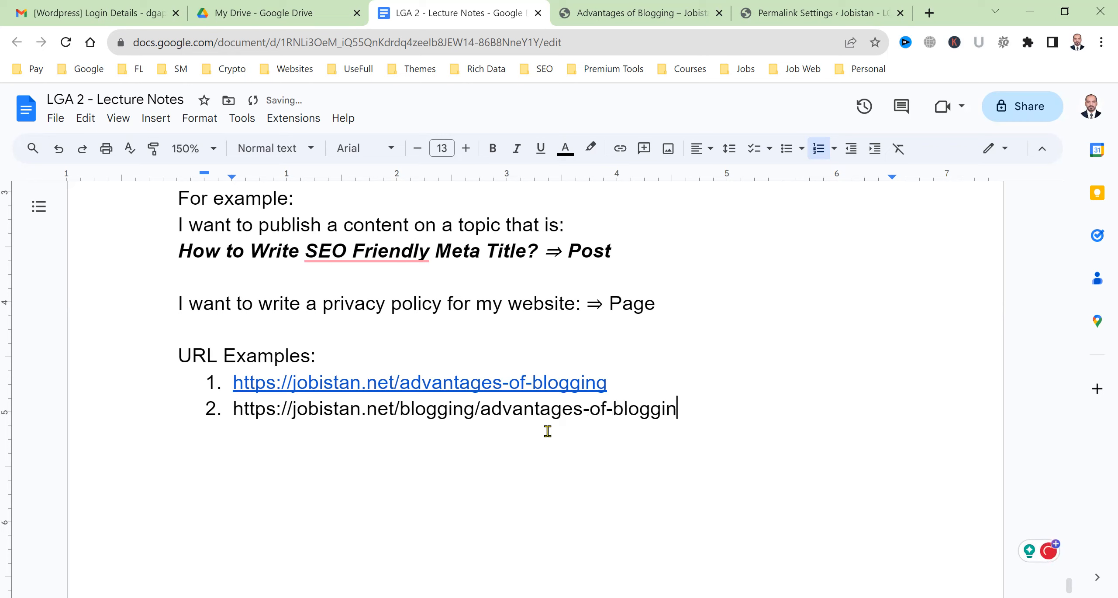
pyautogui.press('Return')
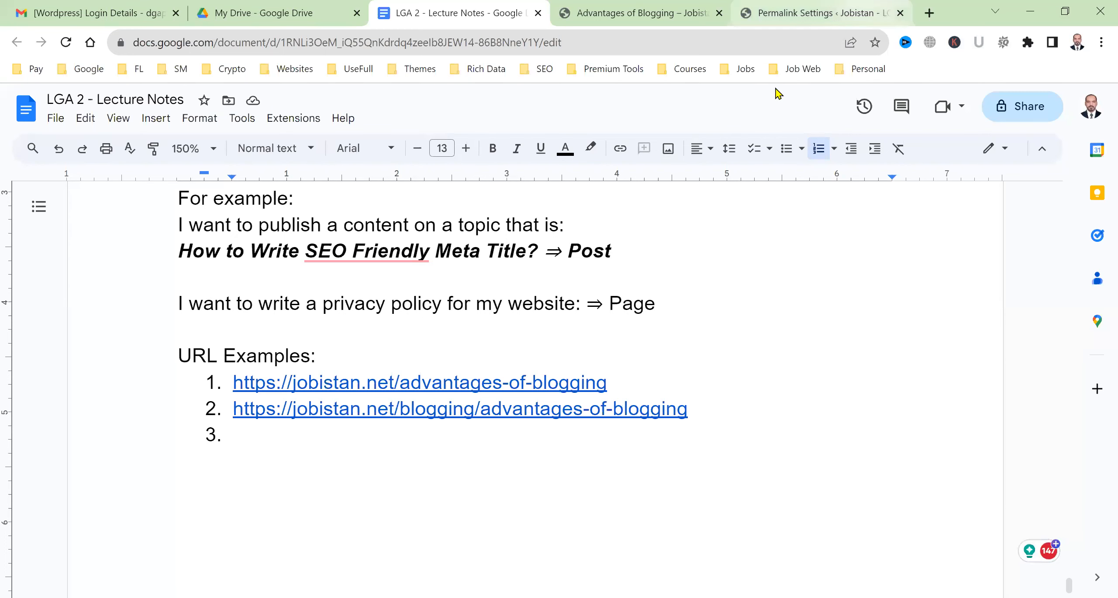
pyautogui.click(822, 13)
# Try appending %year% to the custom structure, then empty the Custom Structure field
pyautogui.scroll(-2, 249, 325)
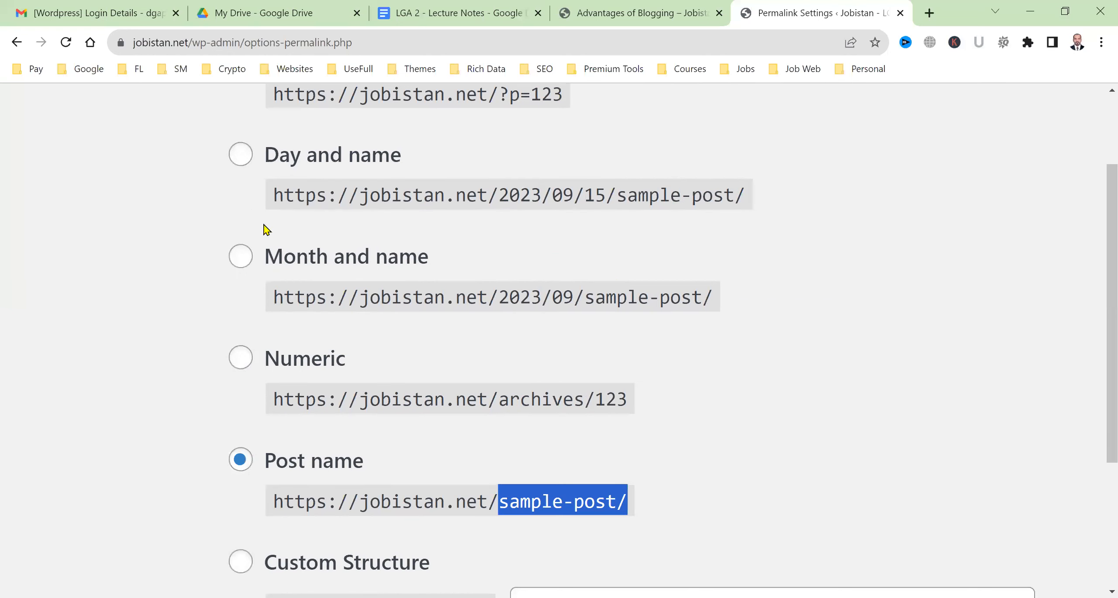
pyautogui.scroll(5, 406, 400)
pyautogui.scroll(-2, 400, 515)
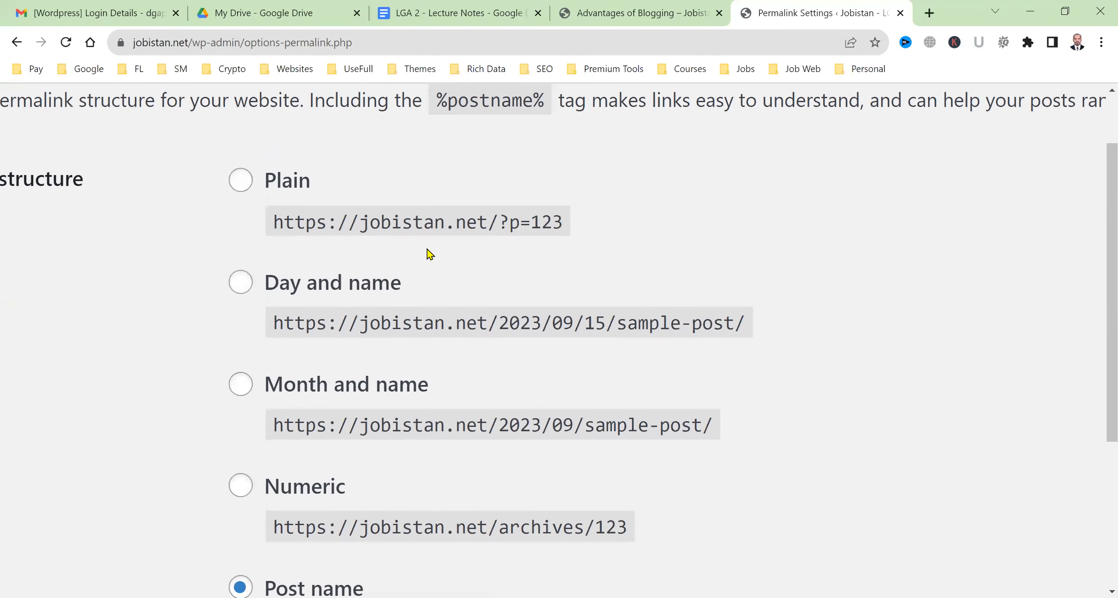
pyautogui.scroll(-5, 282, 507)
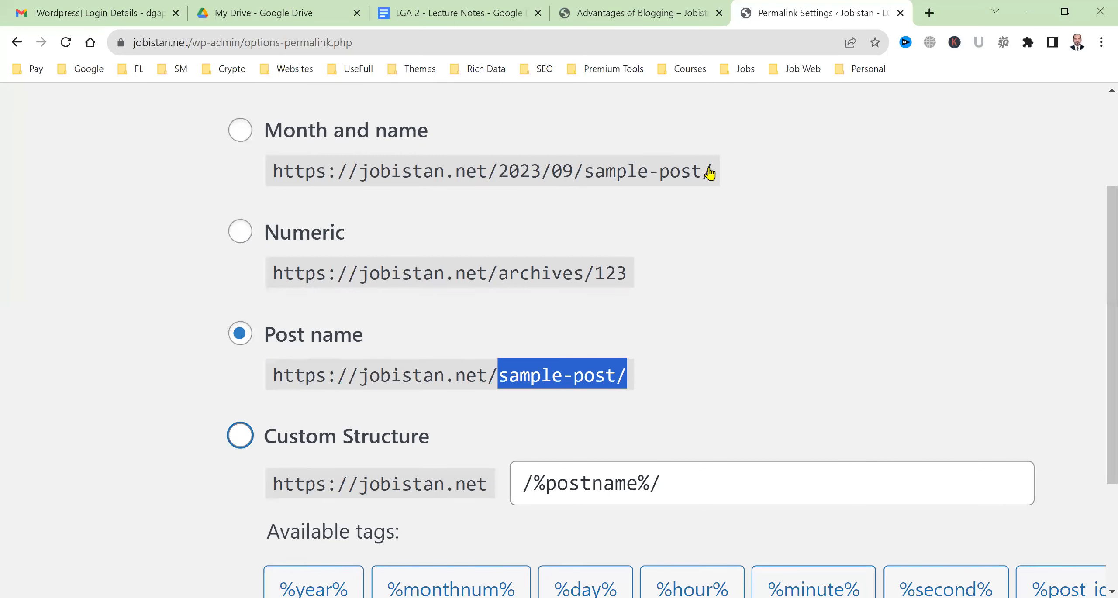
pyautogui.scroll(-4, 712, 172)
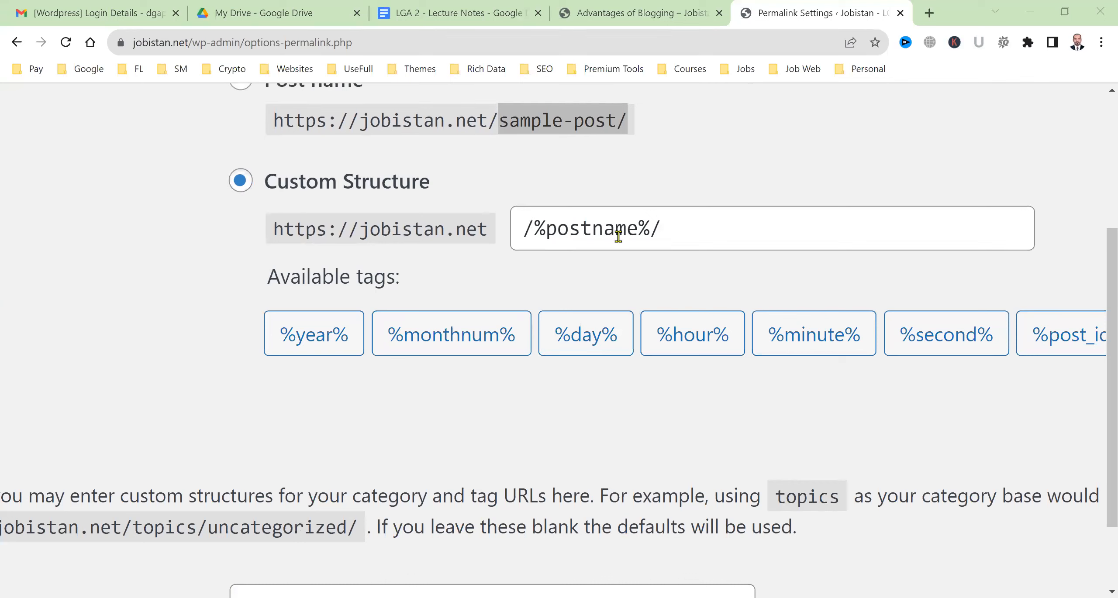
pyautogui.click(324, 330)
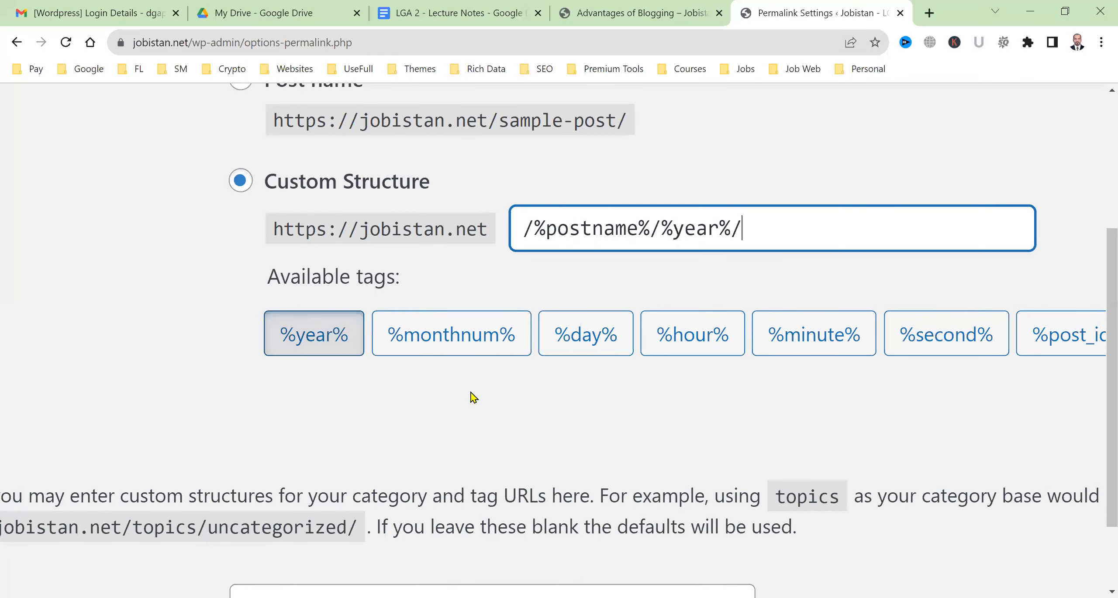
pyautogui.hotkey('ctrl', '-')
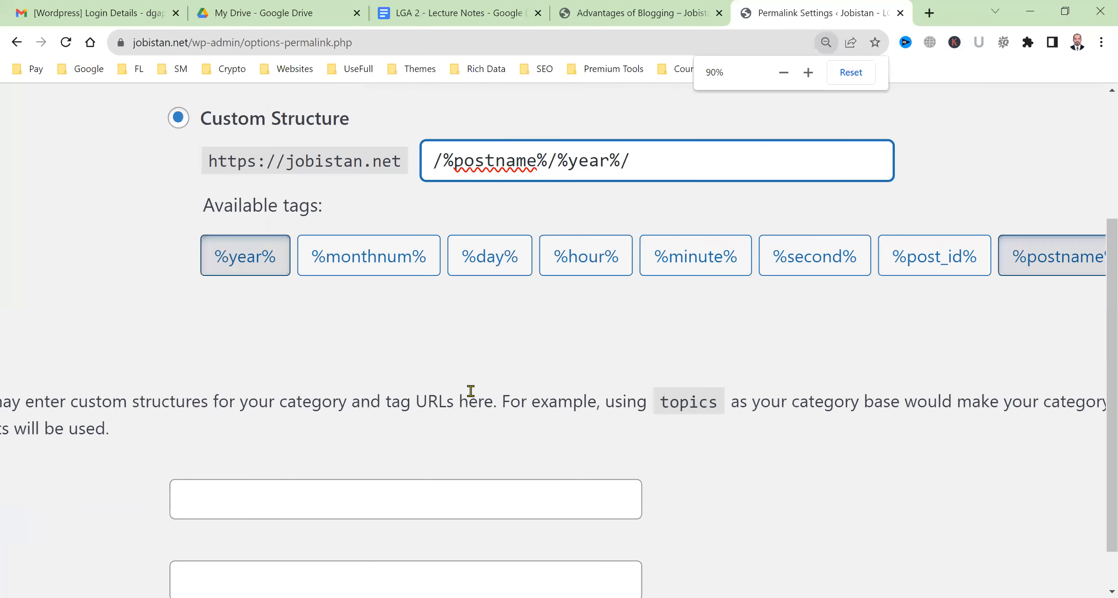
pyautogui.hotkey('ctrl', '+')
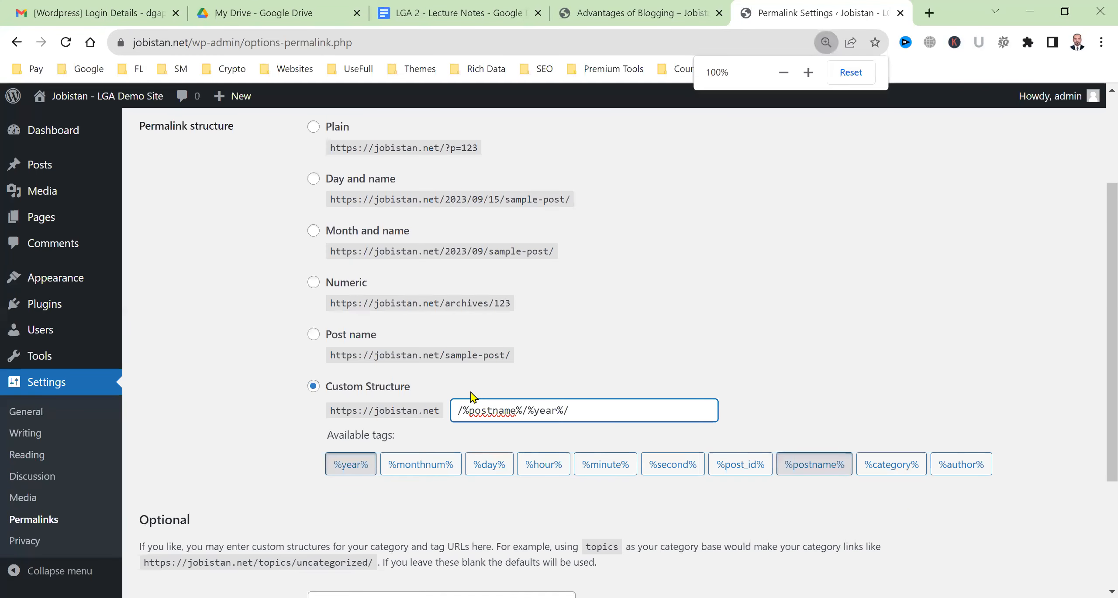
pyautogui.scroll(-3, 751, 421)
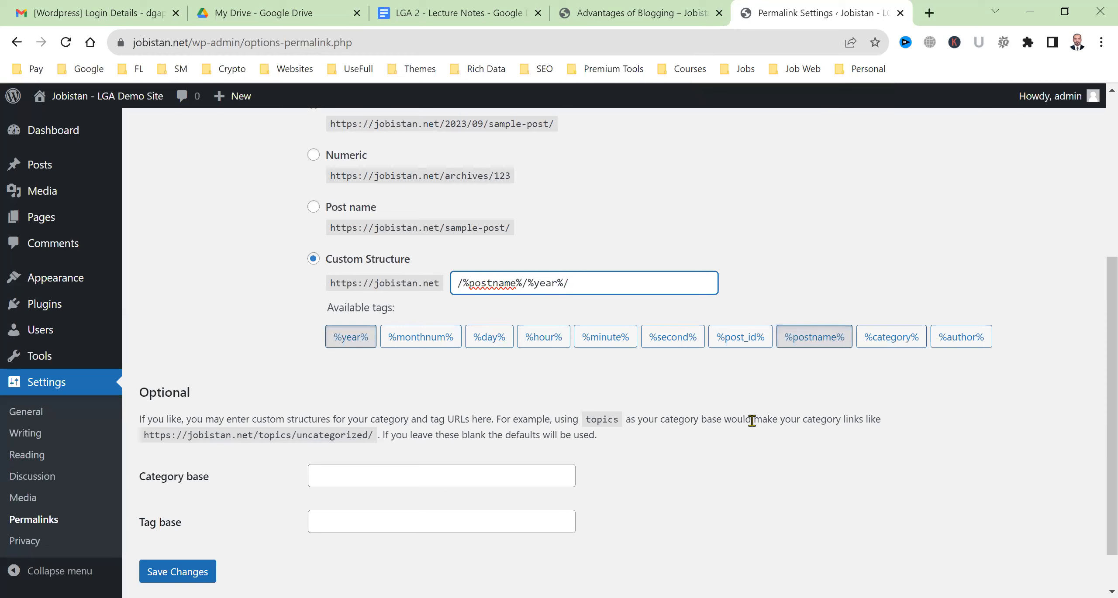
pyautogui.scroll(5, 752, 420)
pyautogui.scroll(2, 752, 420)
pyautogui.hscroll(-2, 751, 421)
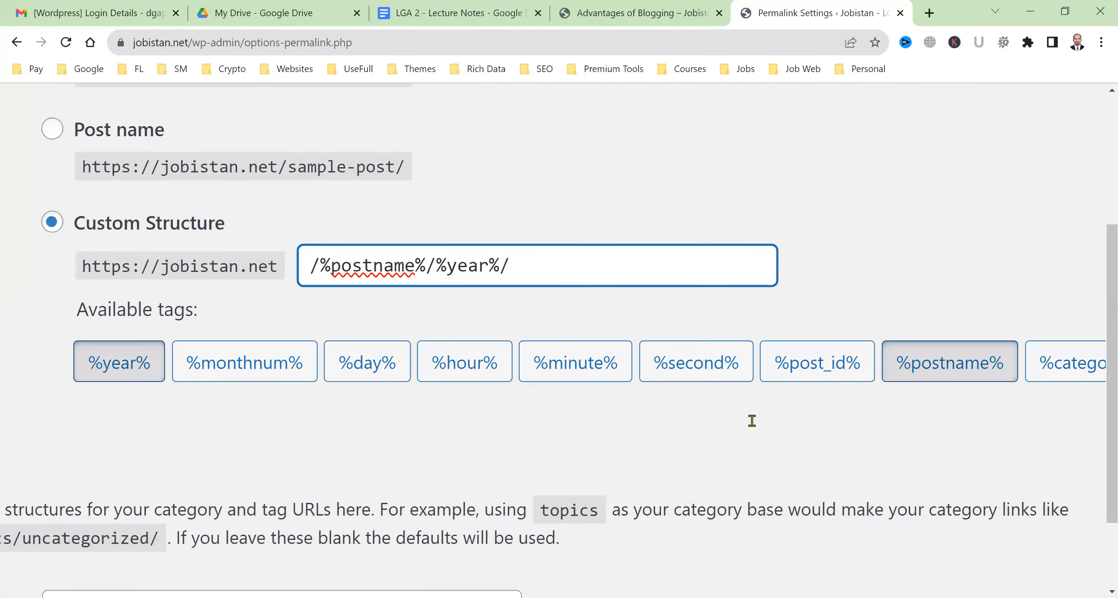
pyautogui.scroll(2, 751, 420)
pyautogui.hscroll(2, 752, 421)
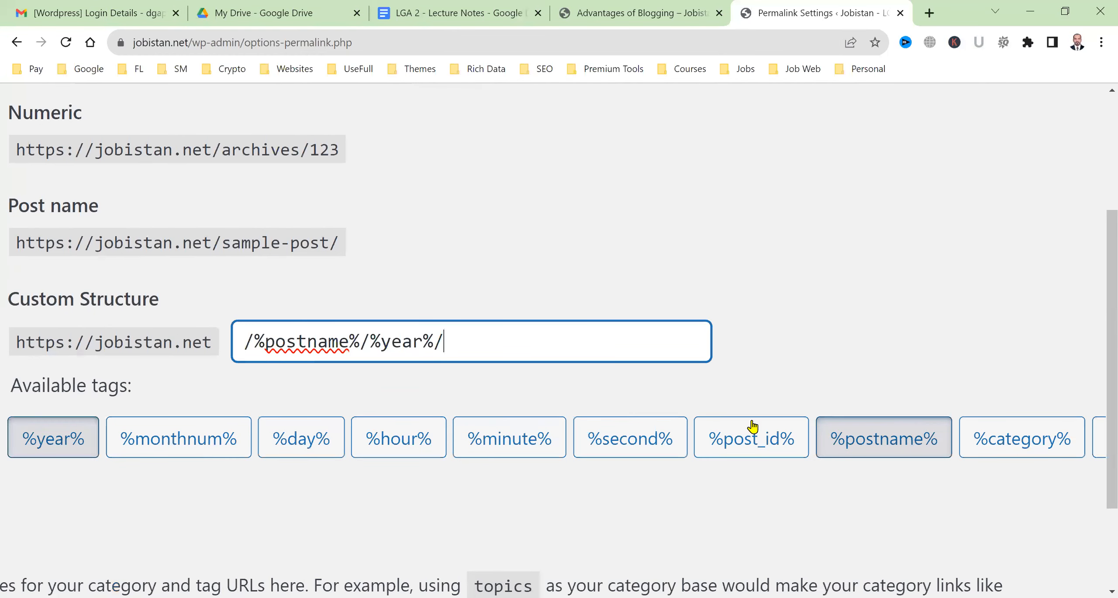
pyautogui.hscroll(-2, 680, 380)
pyautogui.scroll(-1, 680, 380)
pyautogui.hotkey('ctrl', 'a')
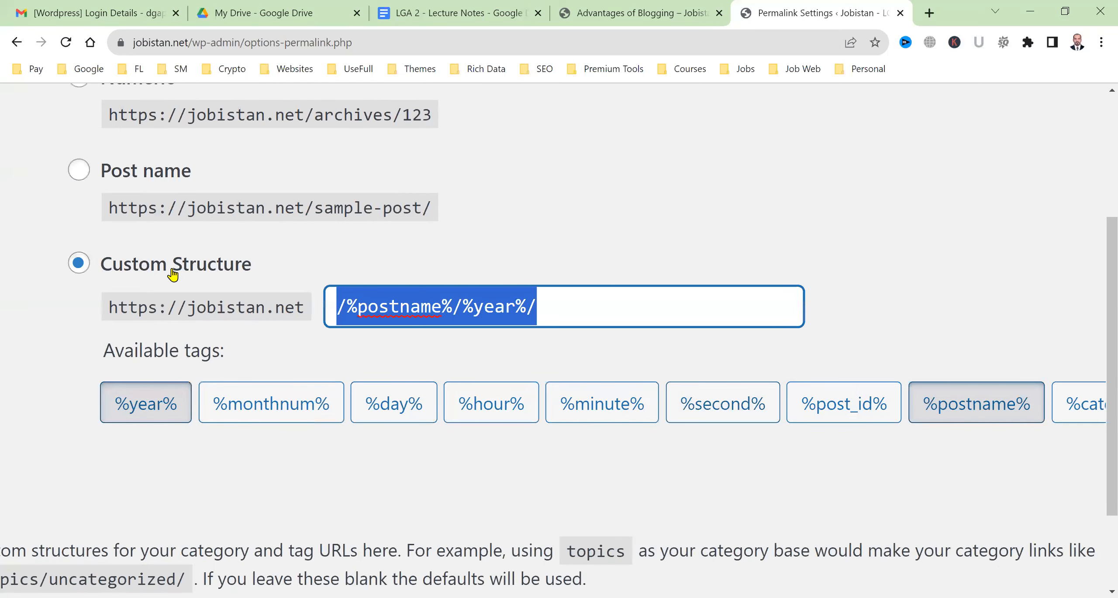
pyautogui.press('BackSpace')
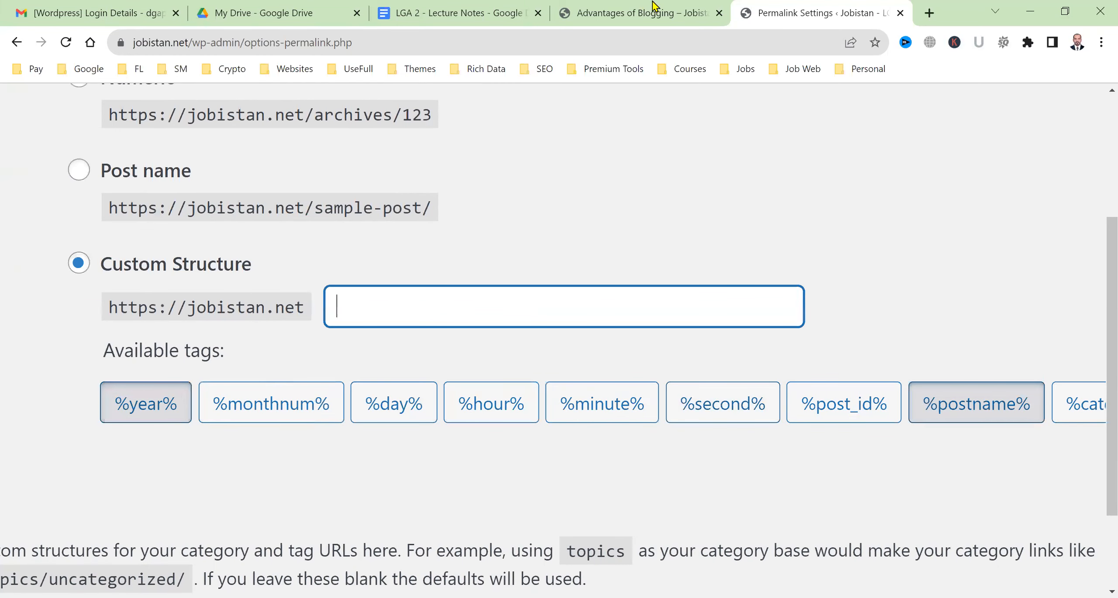
# Build the custom structure /%category%/%postname%/ and save the permalink settings
pyautogui.hotkey('ctrl', 'shift', 'Tab')
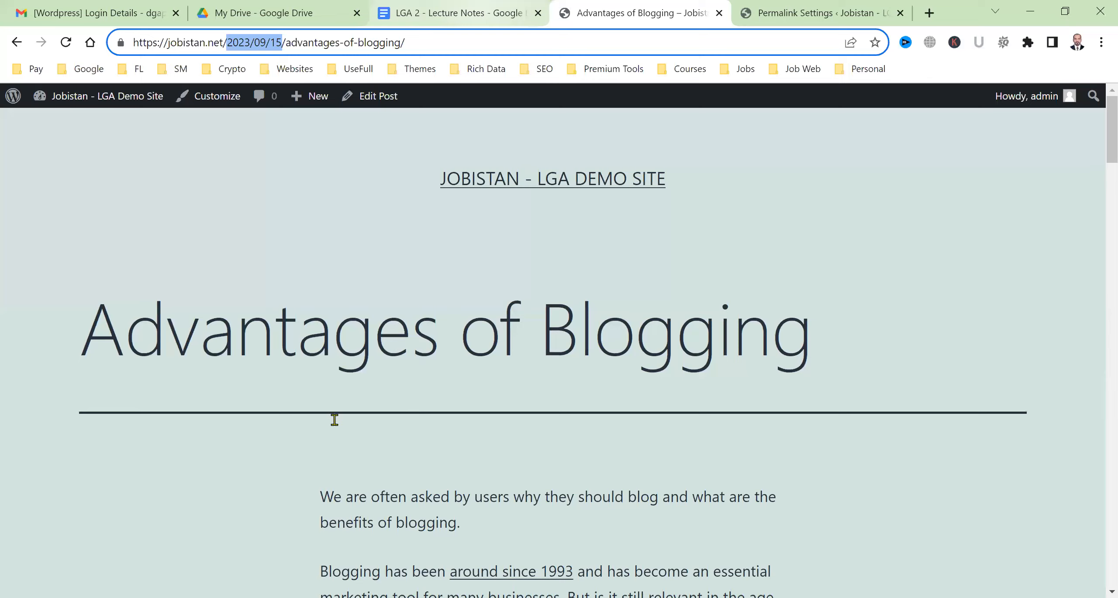
pyautogui.hotkey('ctrl', 'shift', 'Tab')
pyautogui.click(801, 5)
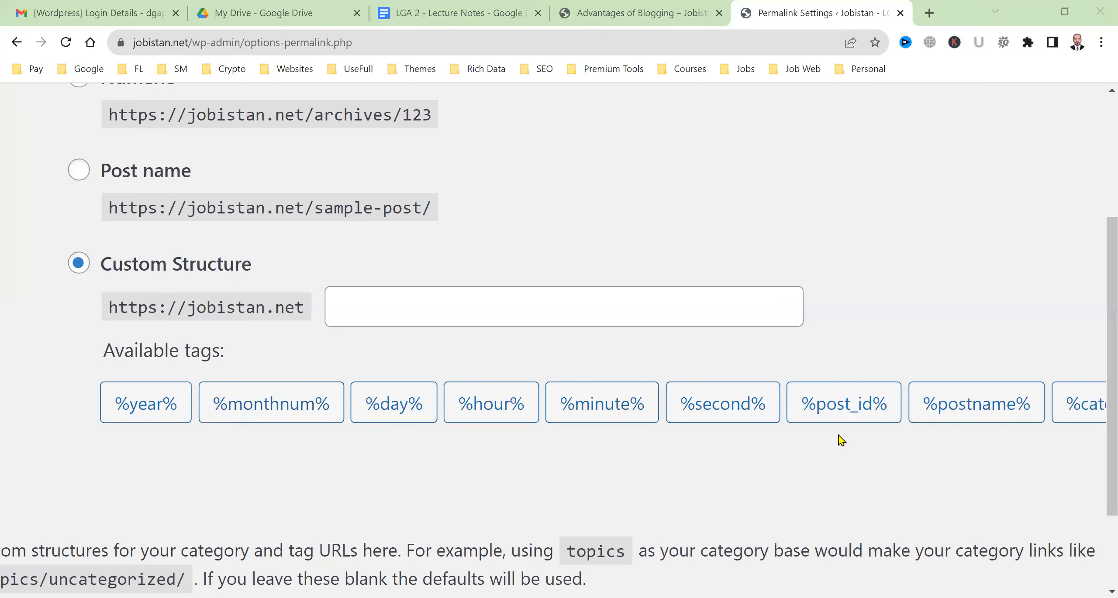
pyautogui.hscroll(2, 841, 439)
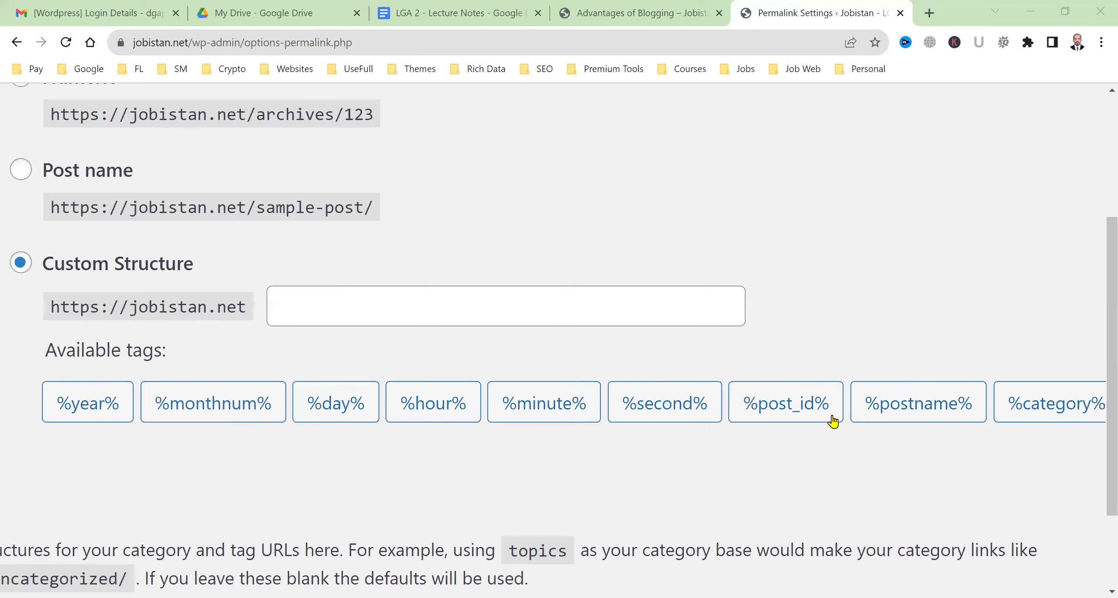
pyautogui.hscroll(4, 832, 422)
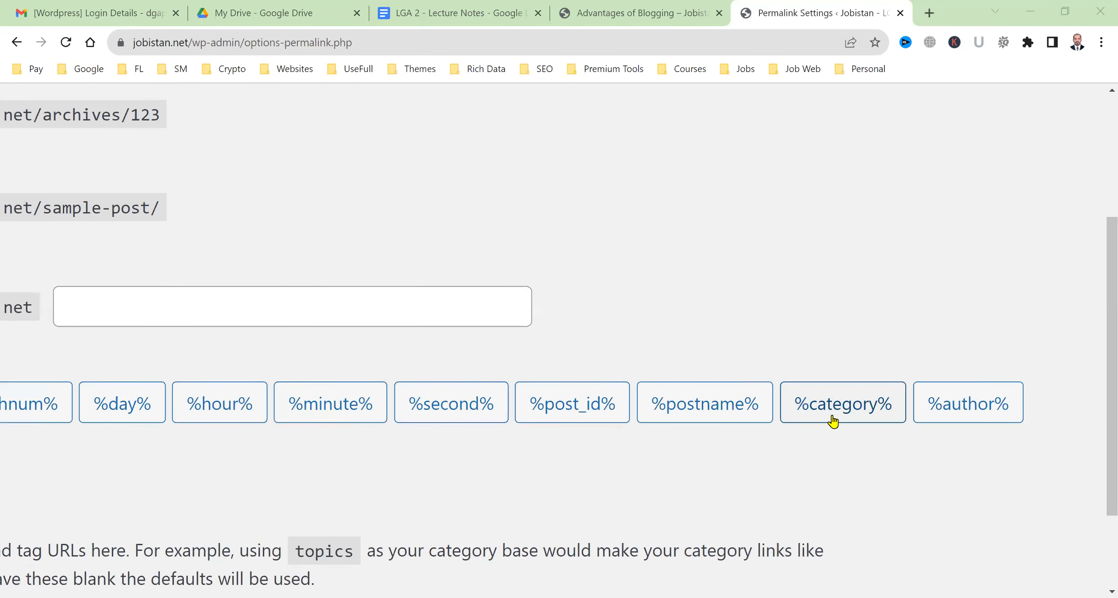
pyautogui.click(833, 422)
pyautogui.hscroll(-2, 398, 340)
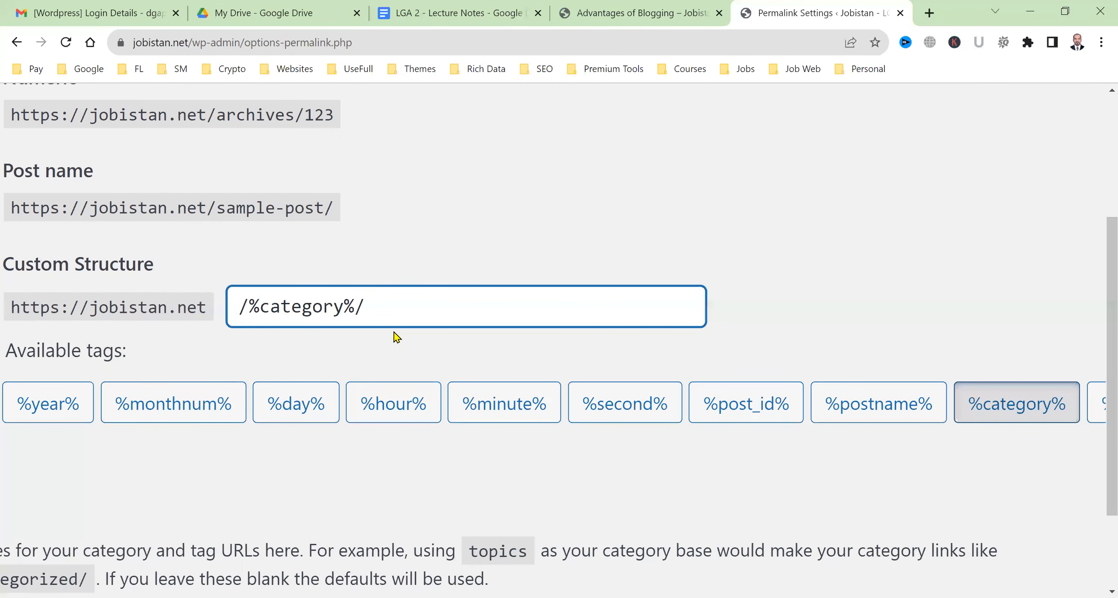
pyautogui.click(660, 11)
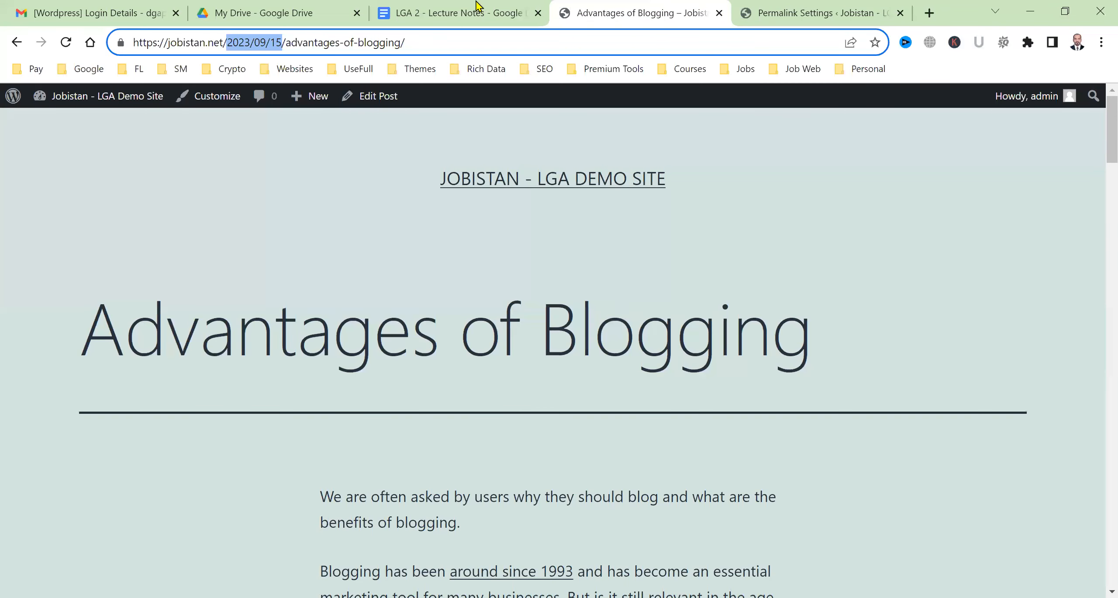
pyautogui.click(472, 10)
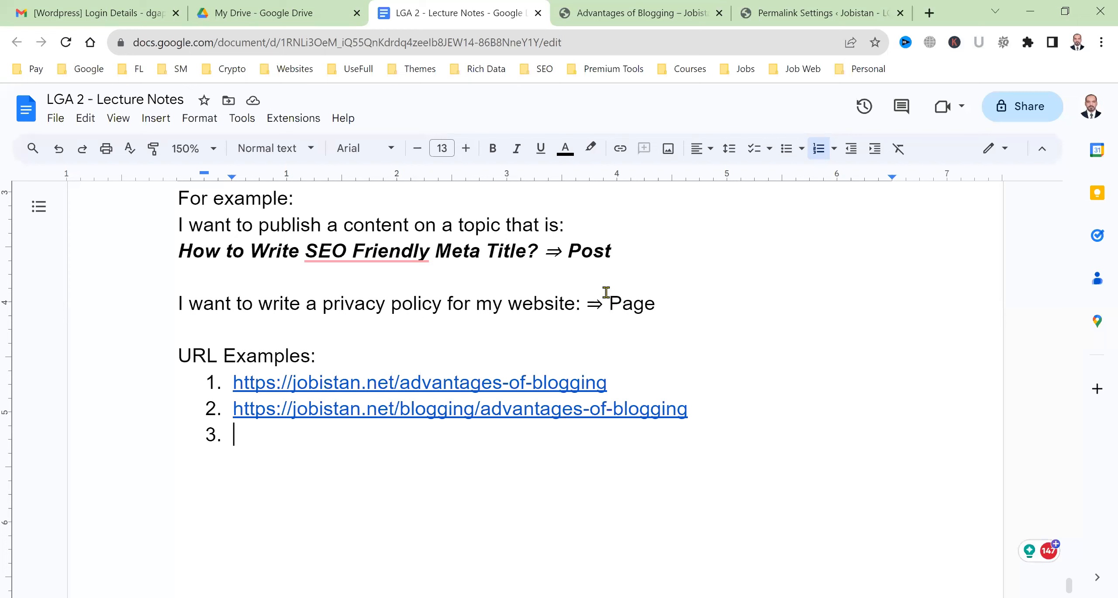
pyautogui.click(798, 2)
pyautogui.hscroll(3, 742, 416)
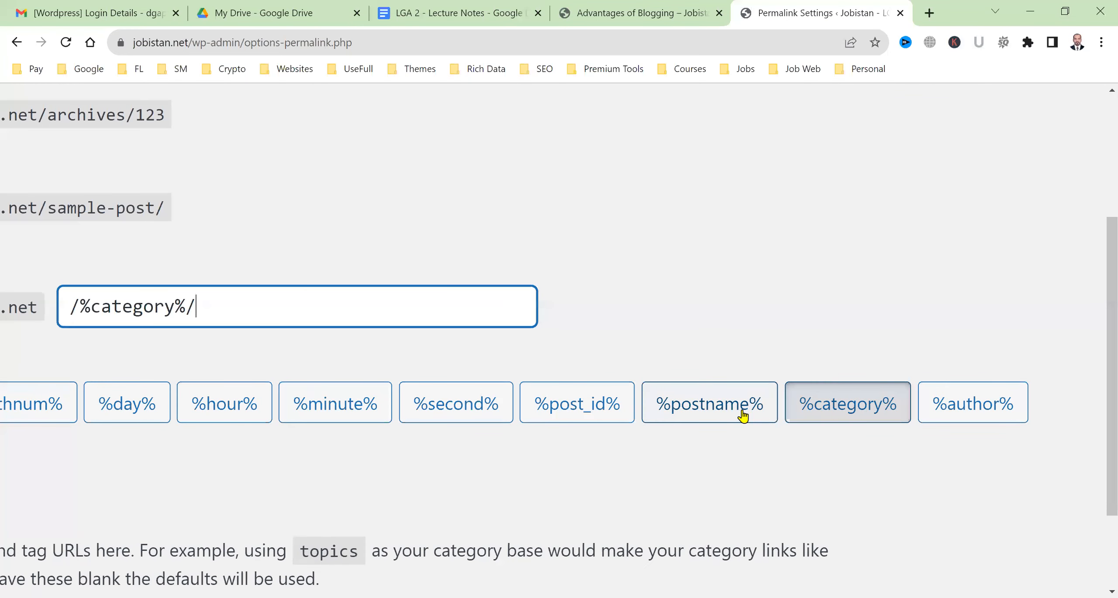
pyautogui.click(743, 416)
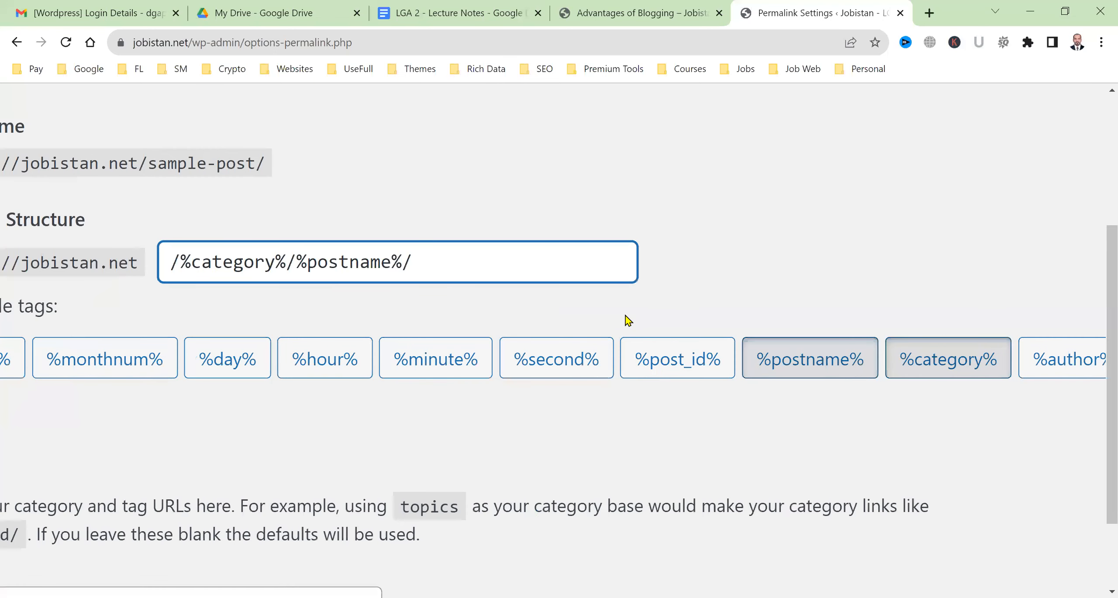
pyautogui.hscroll(-3, 627, 321)
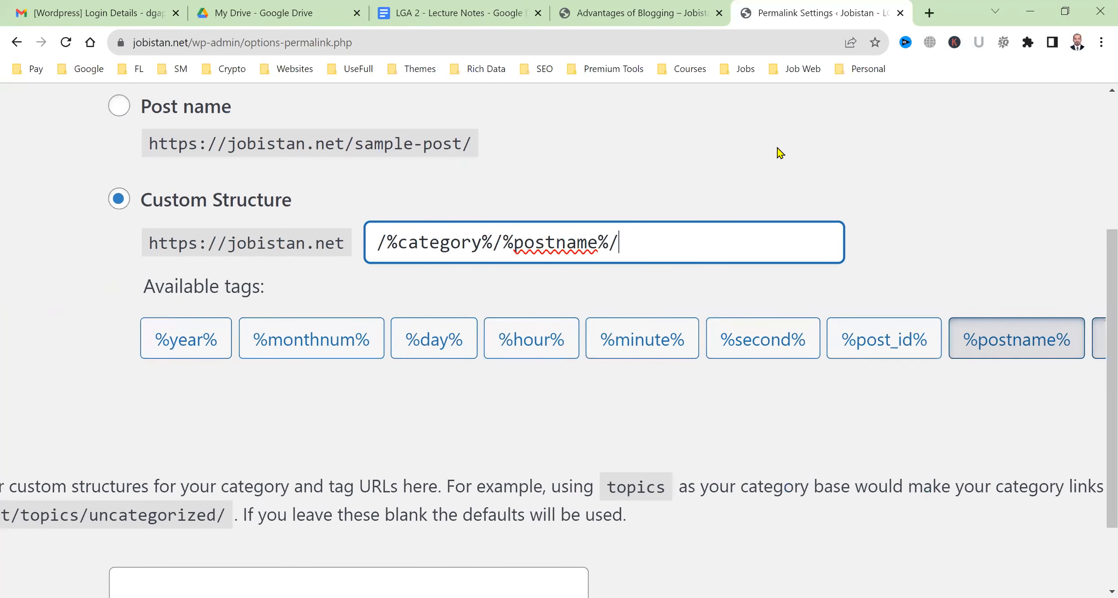
pyautogui.scroll(-3, 200, 424)
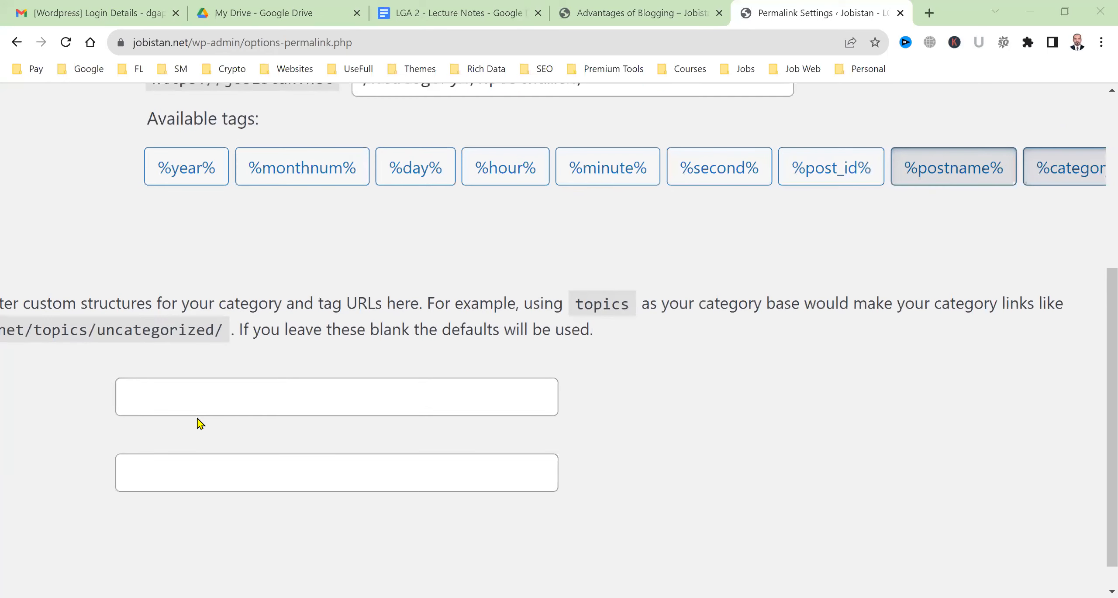
pyautogui.scroll(-3, 197, 419)
pyautogui.click(184, 521)
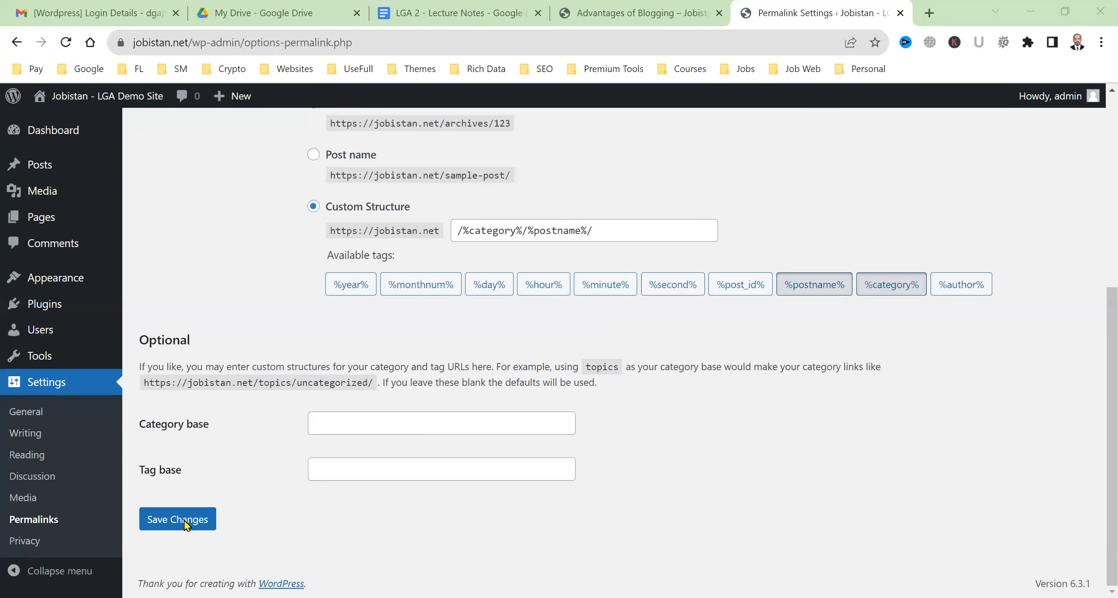
# Reload the live post and verify its URL now includes /uncategorized/advantages-of-blogging/
pyautogui.hotkey('ctrl', 'shift', 'Tab')
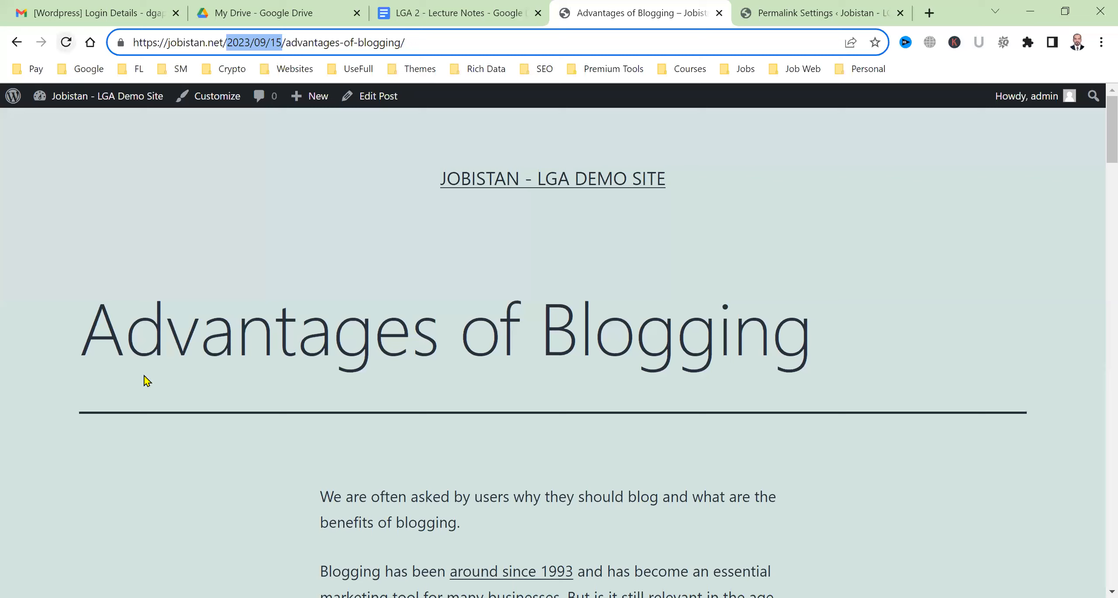
pyautogui.press('F5')
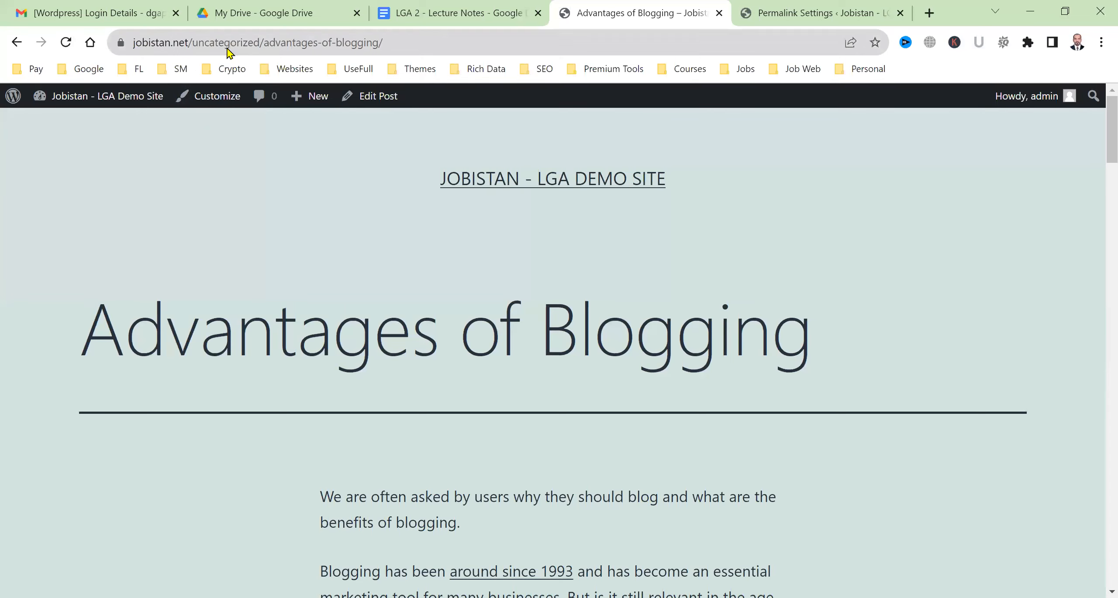
pyautogui.click(227, 47)
pyautogui.doubleClick(232, 48)
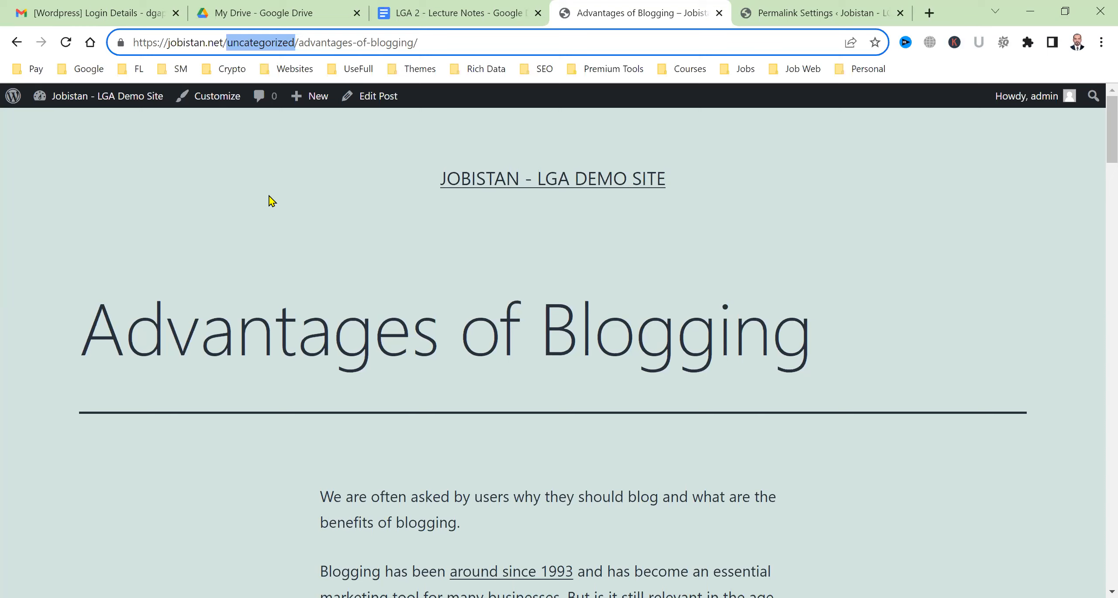
pyautogui.click(749, 13)
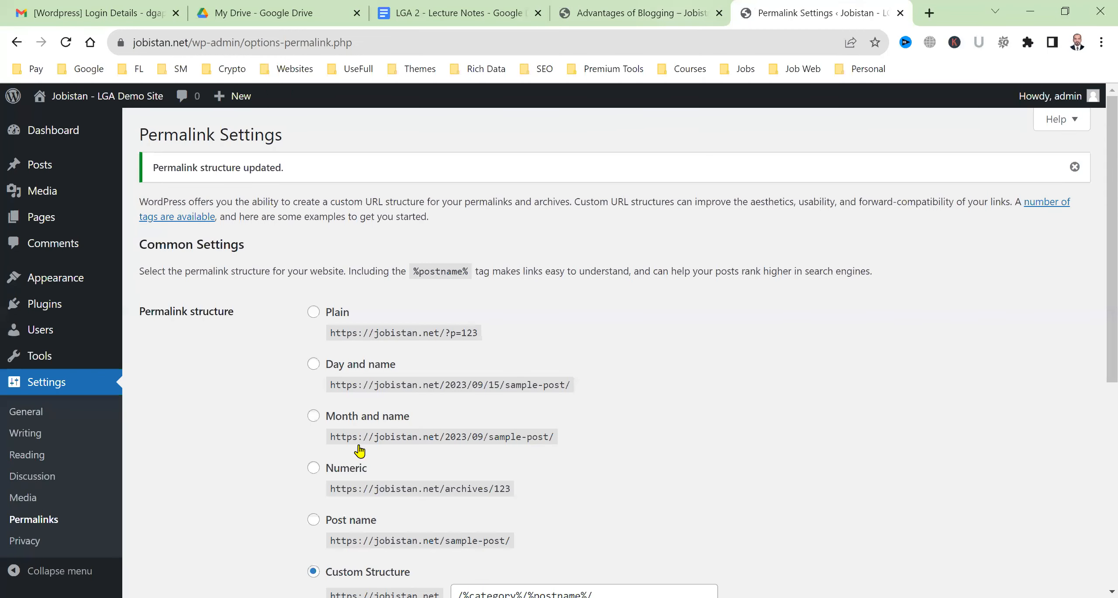
# Switch the permalink structure to Post name and save the change
pyautogui.scroll(-3, 317, 394)
pyautogui.click(314, 392)
pyautogui.scroll(-5, 220, 439)
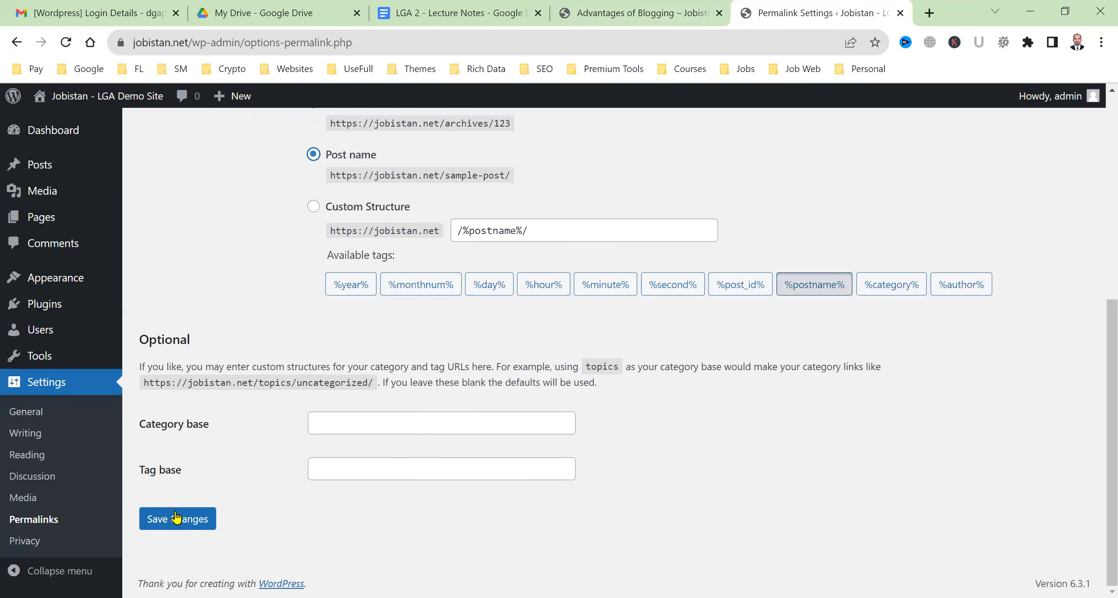
pyautogui.click(176, 522)
# Reload the Advantages of Blogging post and check its address is jobistan.net/advantages-of-blogging/
pyautogui.click(645, 4)
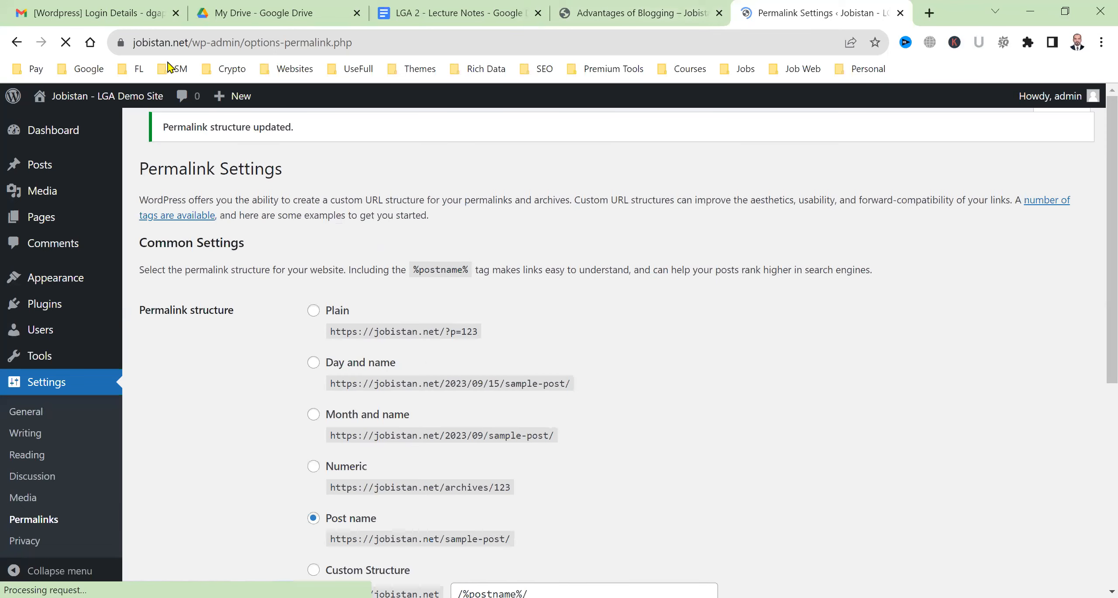
pyautogui.click(66, 44)
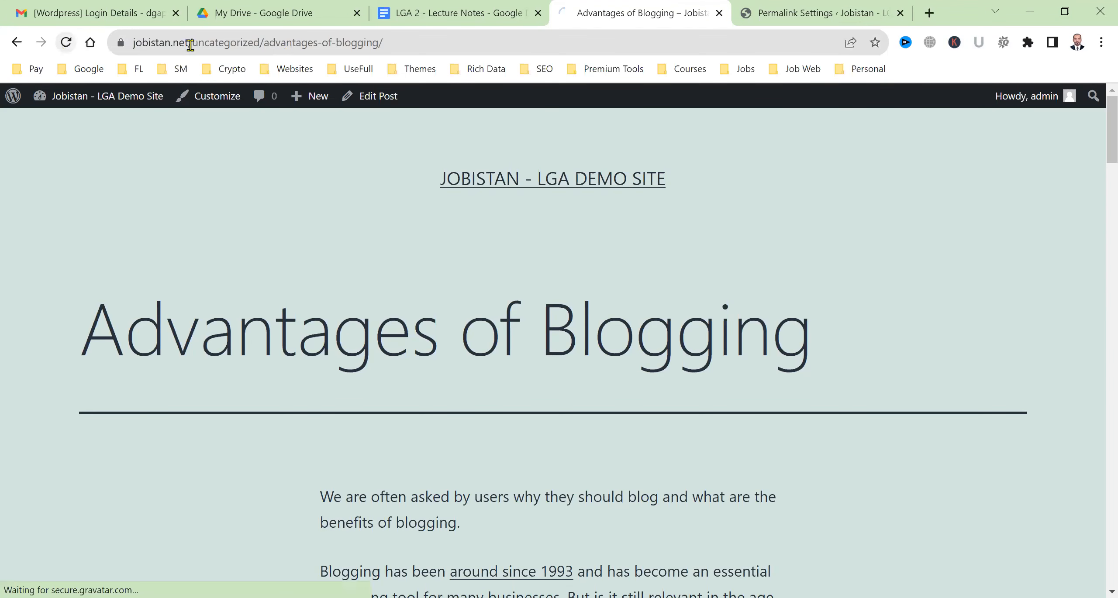
pyautogui.doubleClick(207, 44)
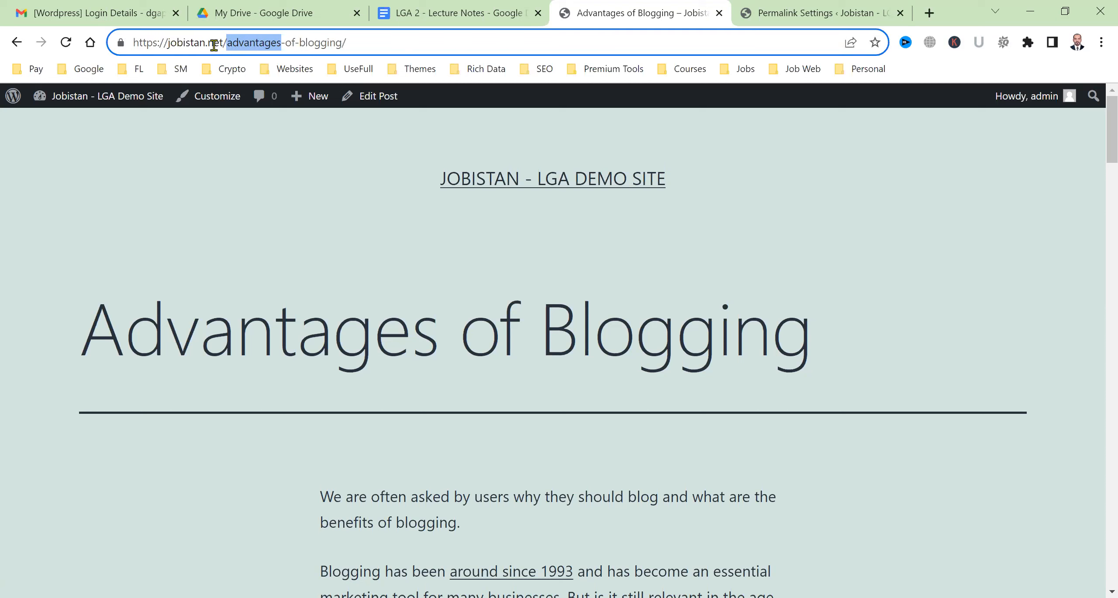
pyautogui.click(207, 44)
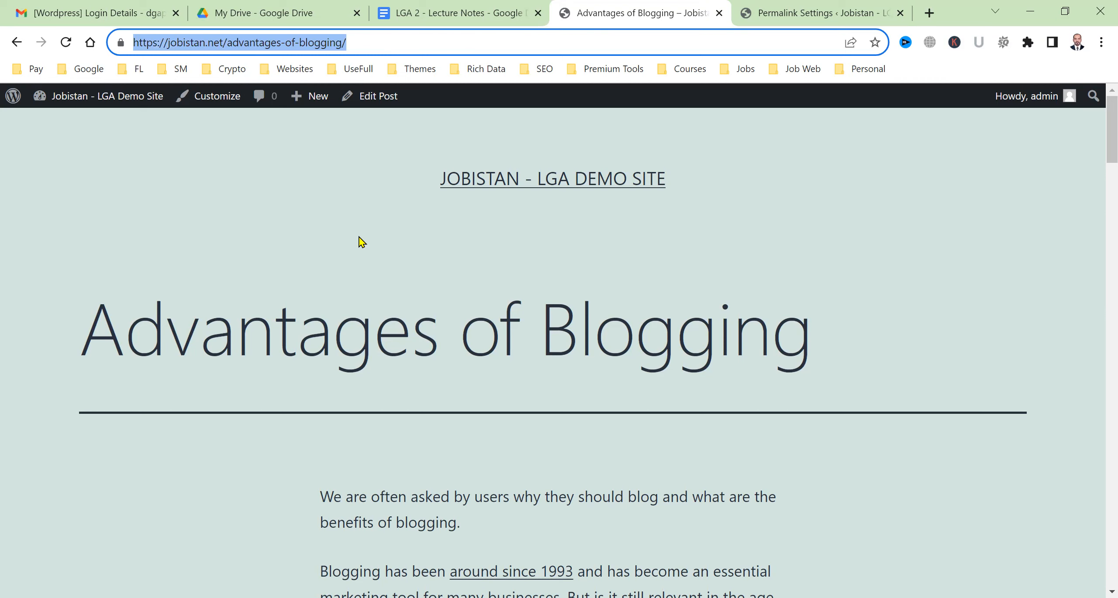
# Go from the permalink settings page to the Privacy settings page
pyautogui.click(803, 10)
pyautogui.scroll(-6, 323, 479)
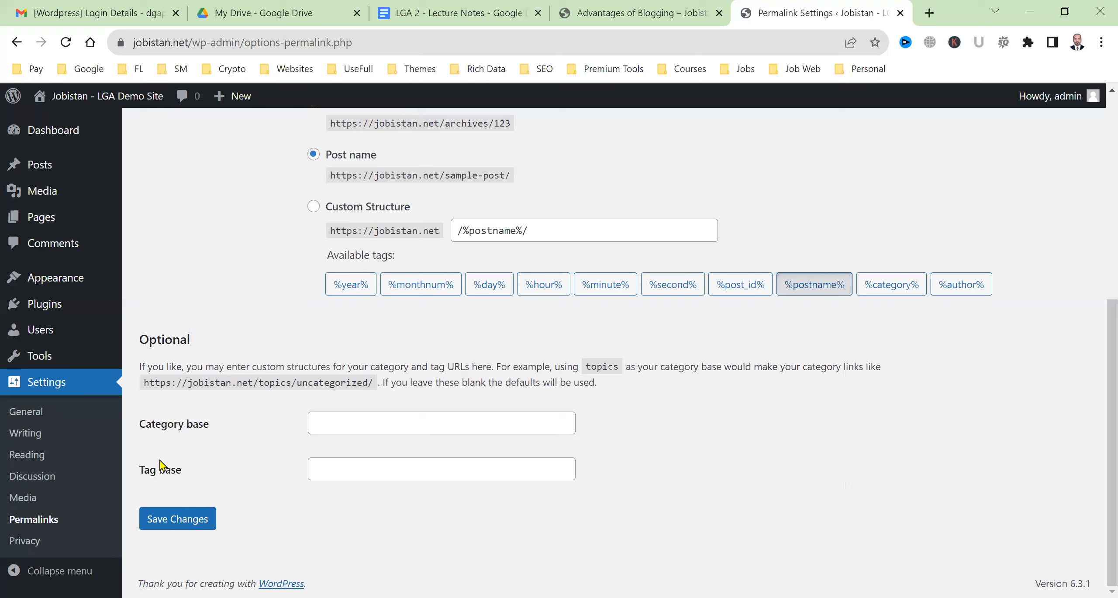
pyautogui.click(44, 545)
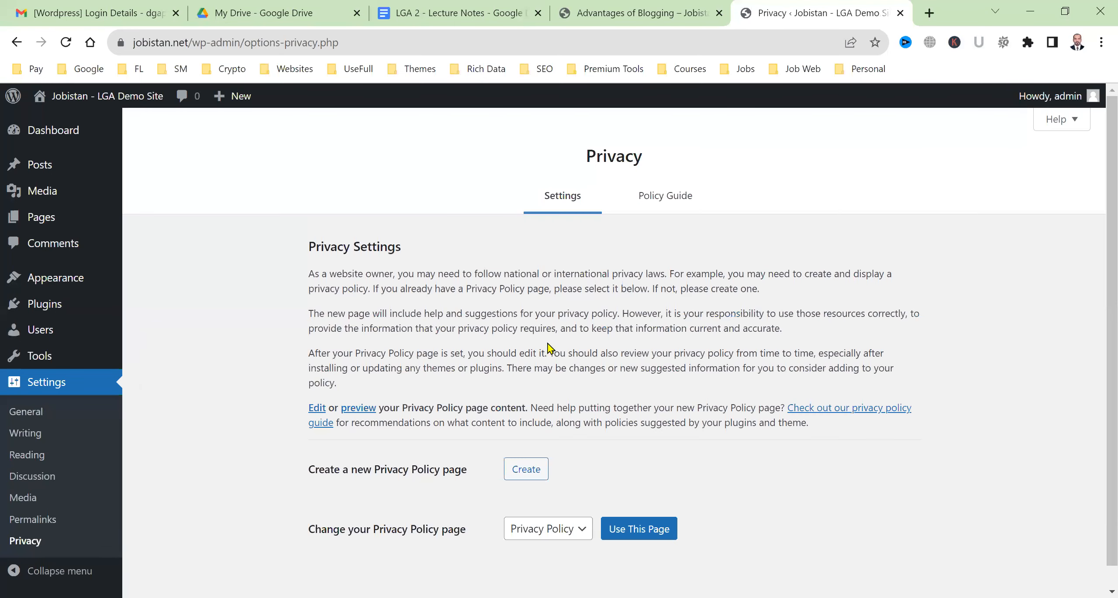
# Leave Privacy settings for the admin Dashboard with its Welcome to WordPress panel
pyautogui.scroll(-1, 486, 404)
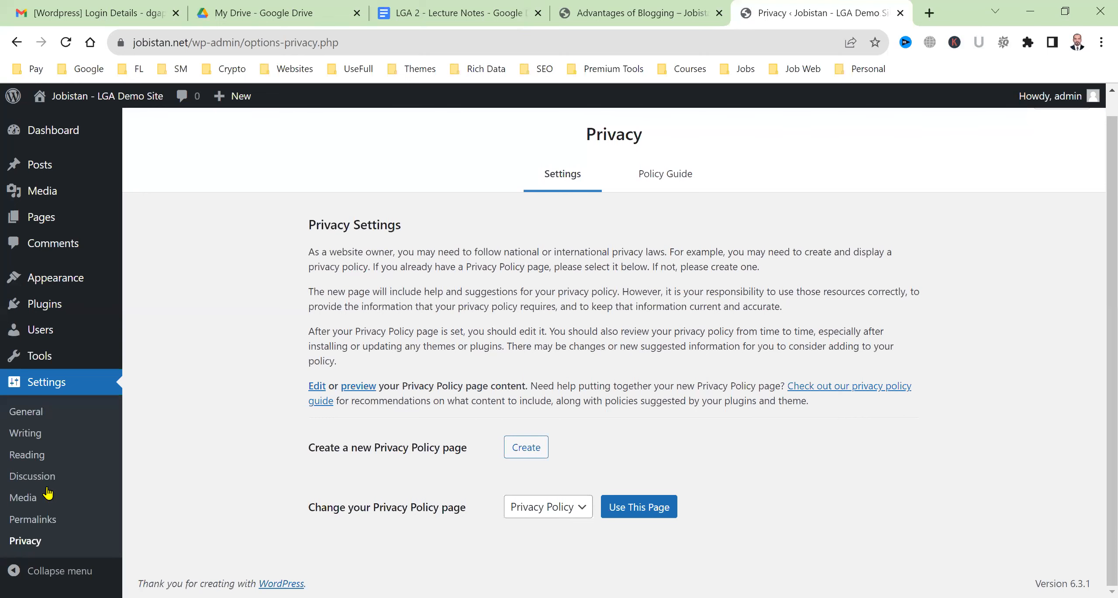
pyautogui.click(83, 140)
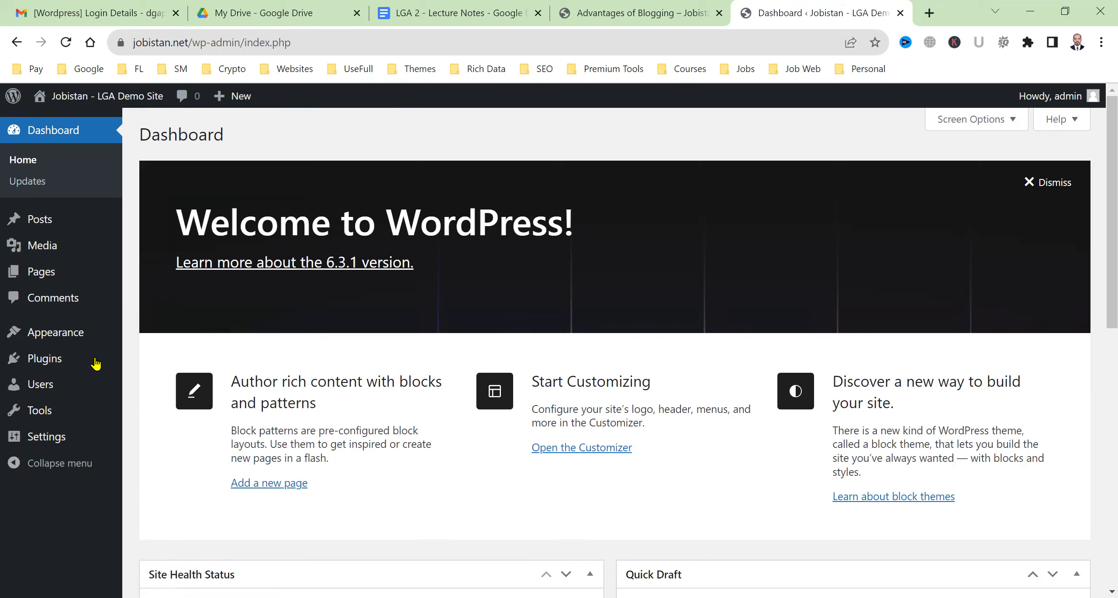
# Inspect the words of the Advantages of Blogging post address in its browser tab
pyautogui.moveTo(95, 364)
pyautogui.click(641, 5)
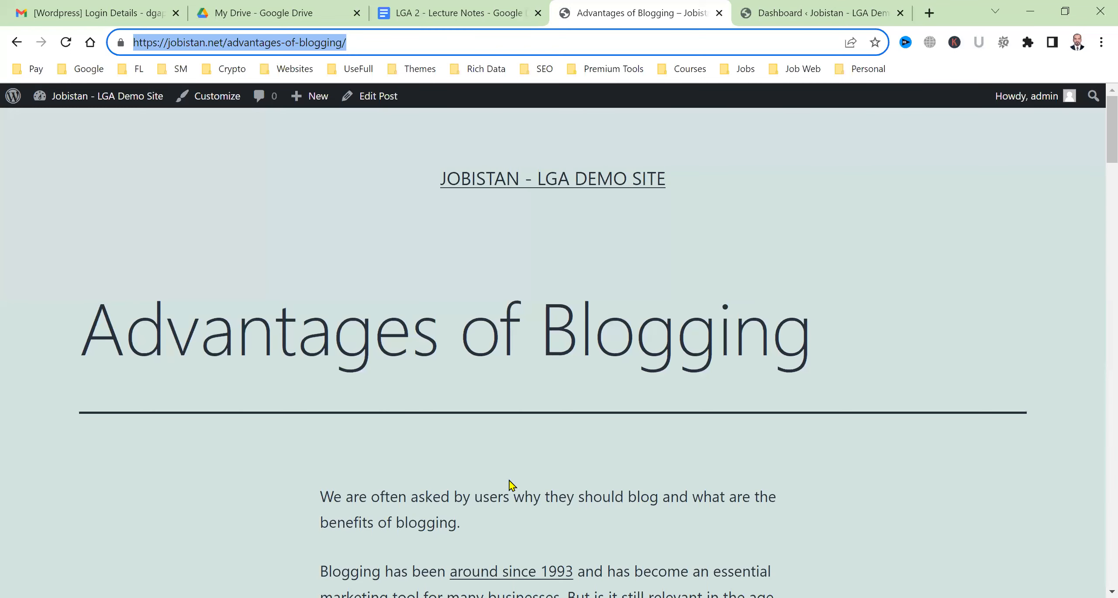
pyautogui.click(799, 5)
pyautogui.moveTo(13, 236)
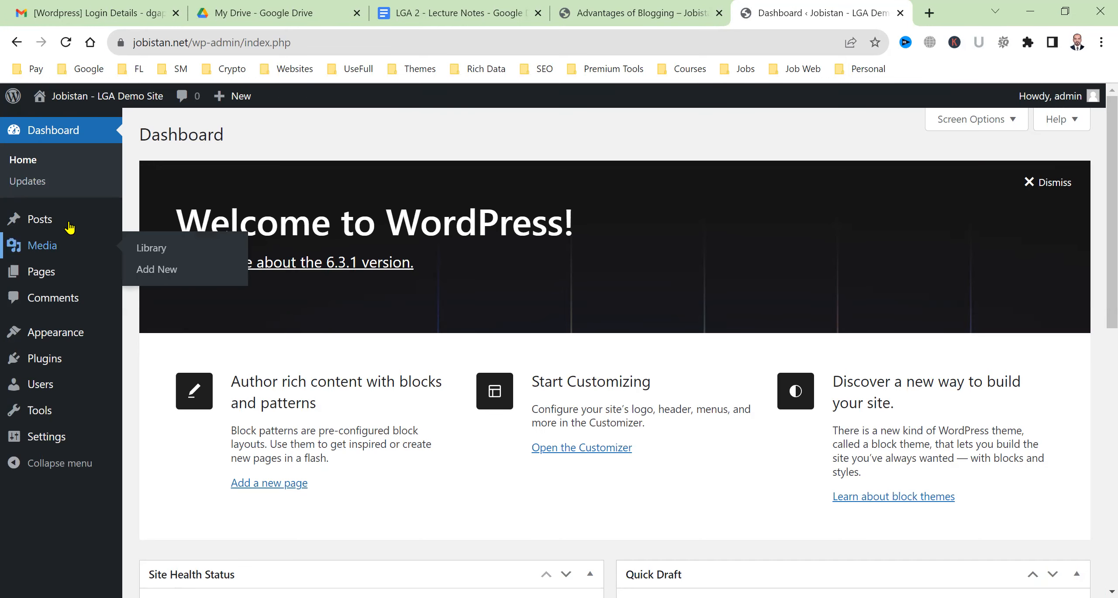
pyautogui.moveTo(110, 219)
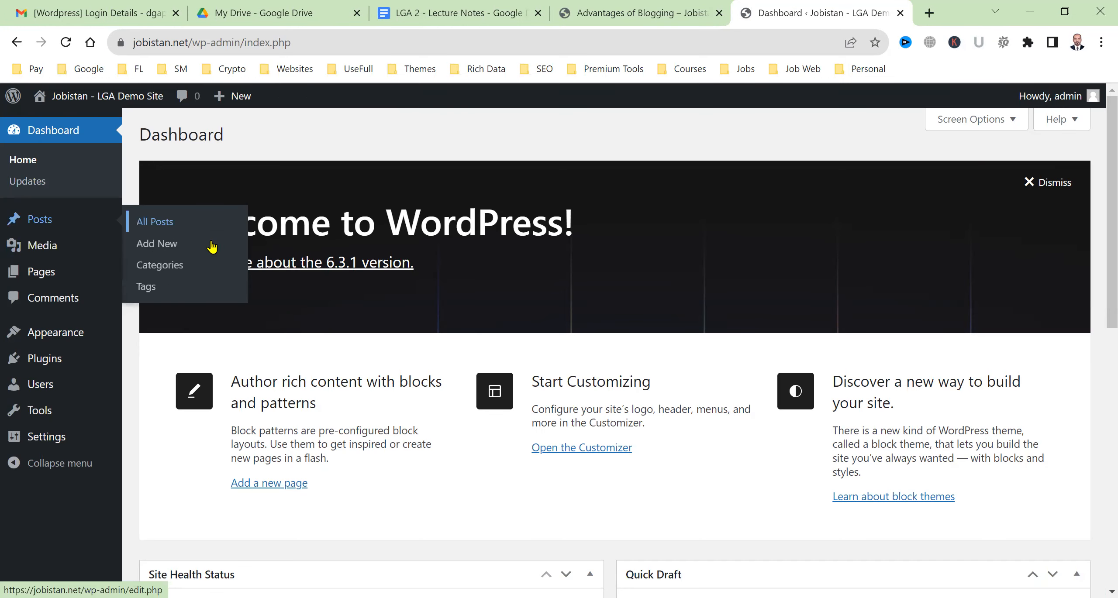
pyautogui.click(673, 7)
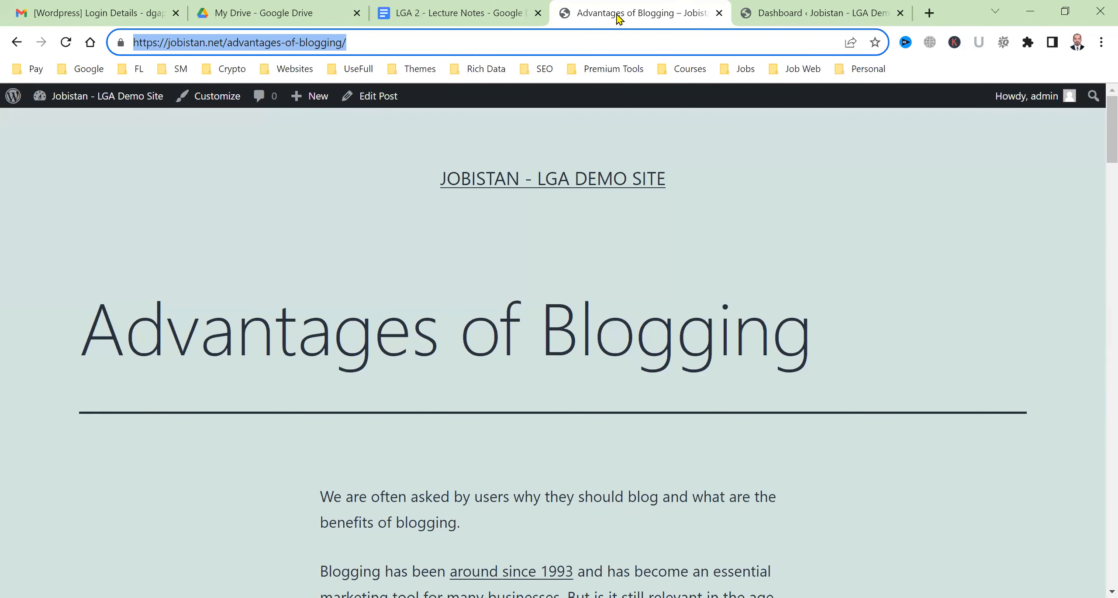
pyautogui.click(286, 45)
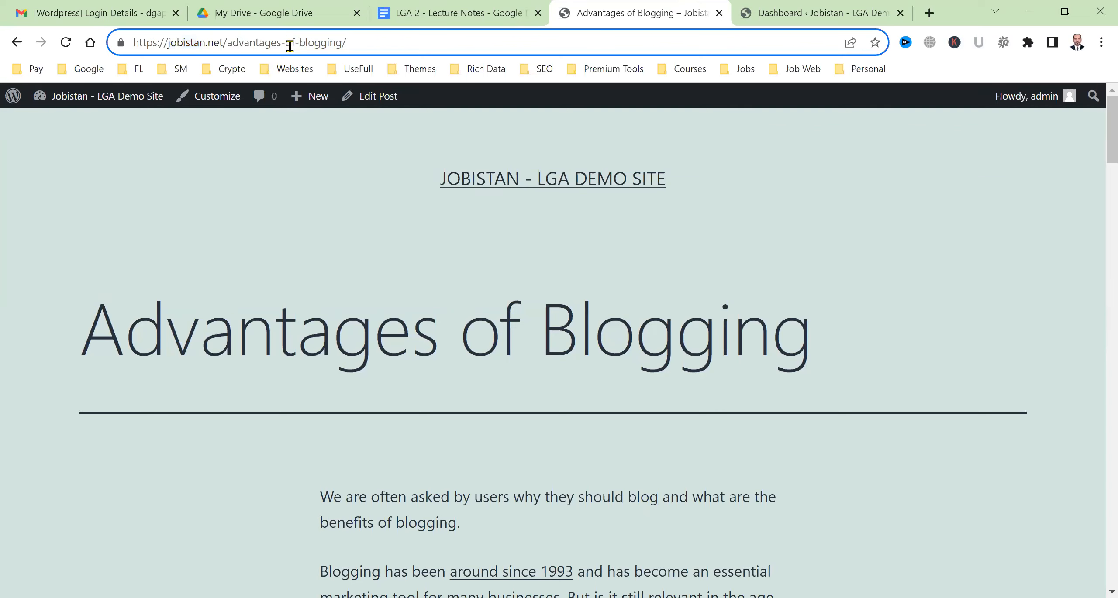
pyautogui.click(281, 46)
pyautogui.doubleClick(291, 44)
# From the Dashboard, open Posts > All Posts and open Advantages of Blogging for editing
pyautogui.click(517, 6)
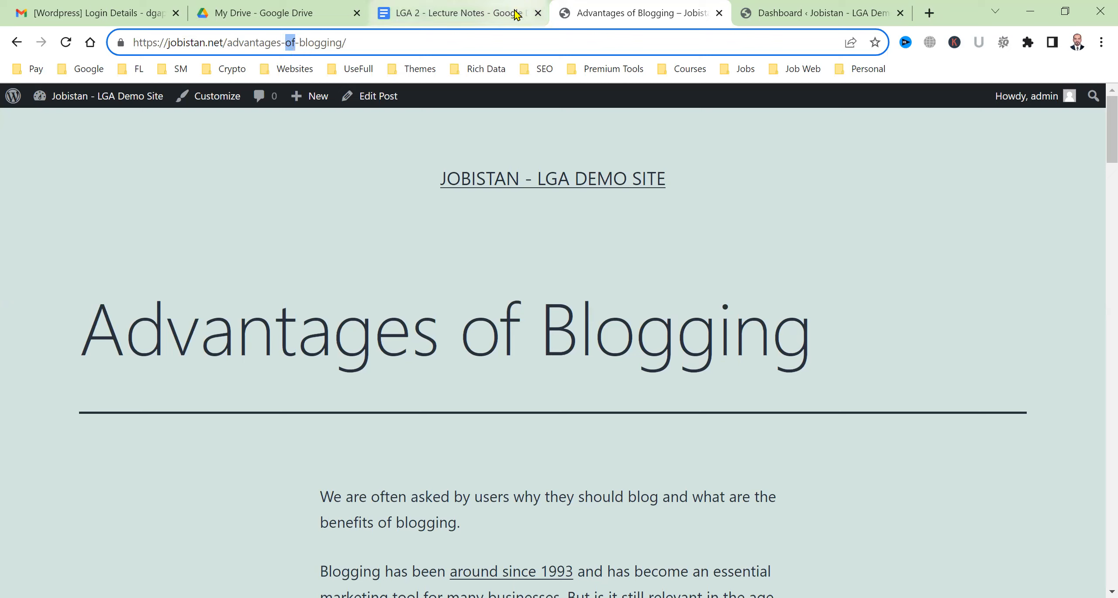
pyautogui.click(756, 8)
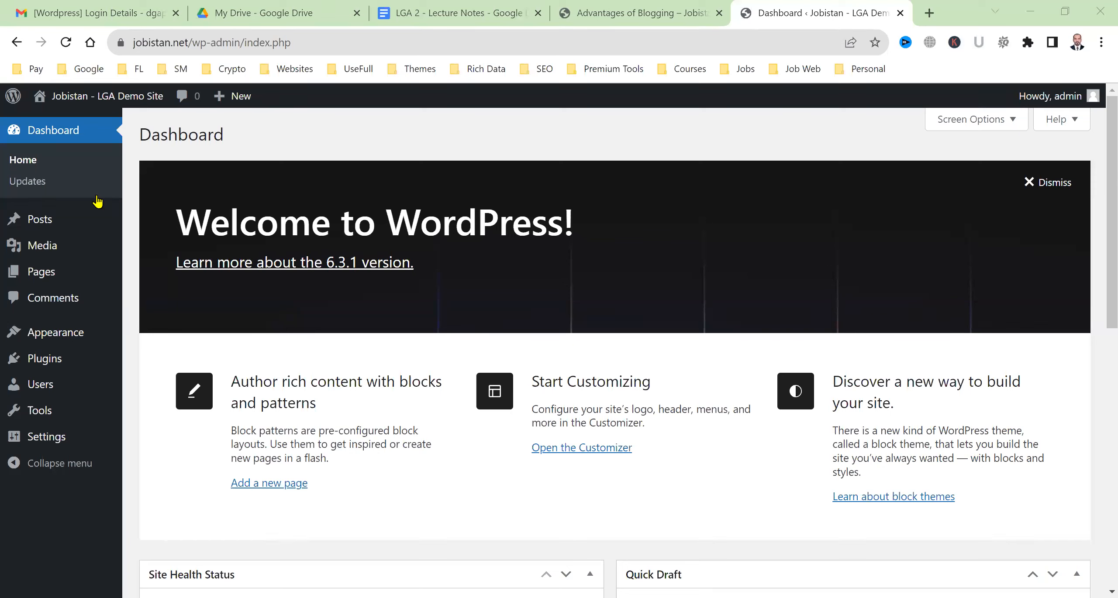
pyautogui.moveTo(114, 225)
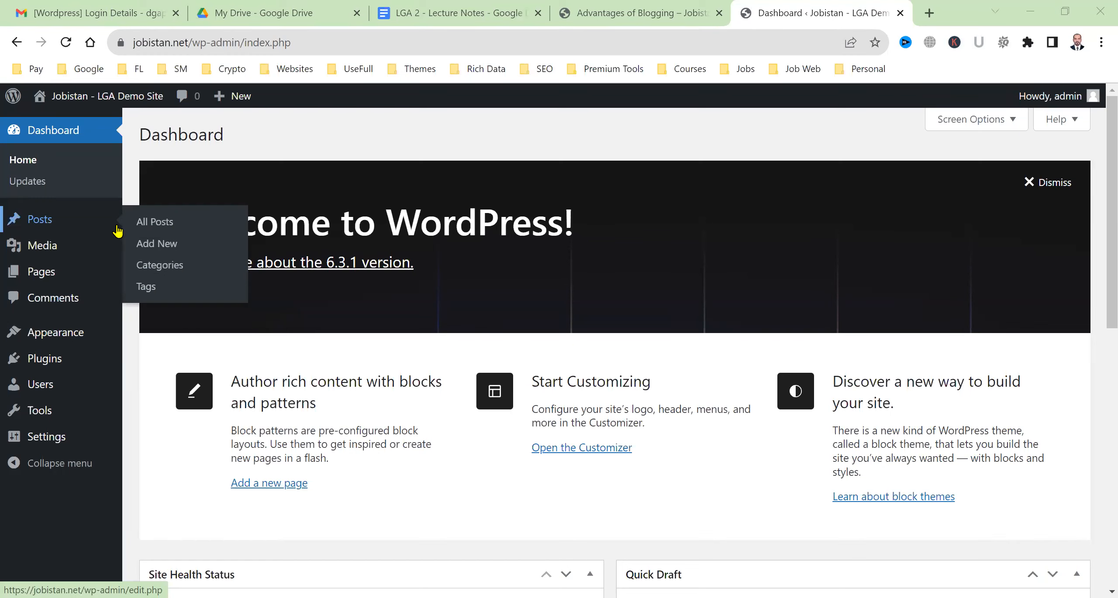
pyautogui.click(150, 231)
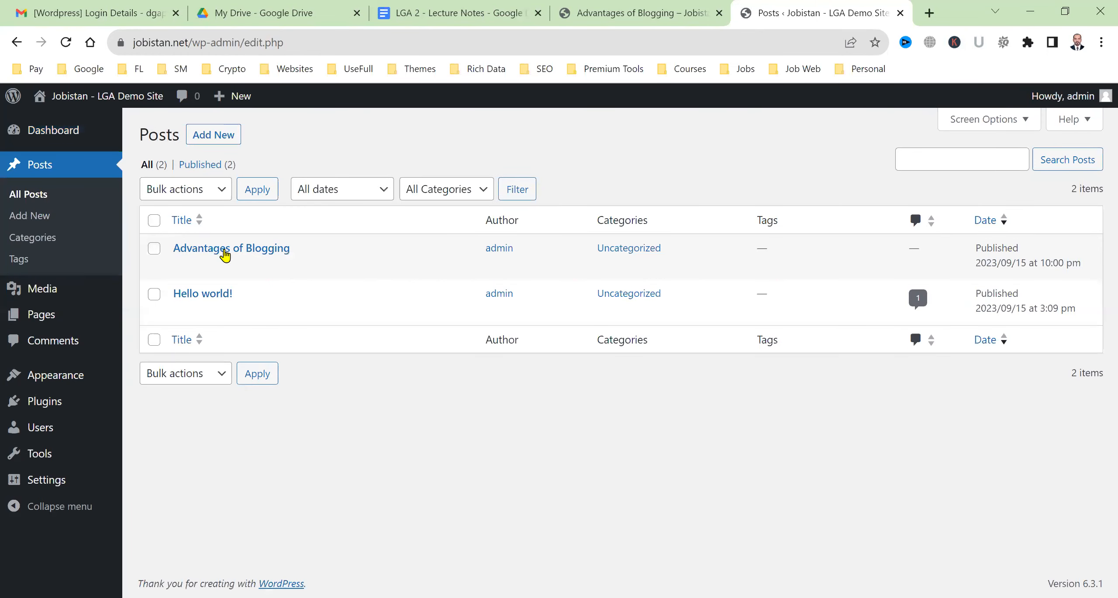
pyautogui.click(181, 268)
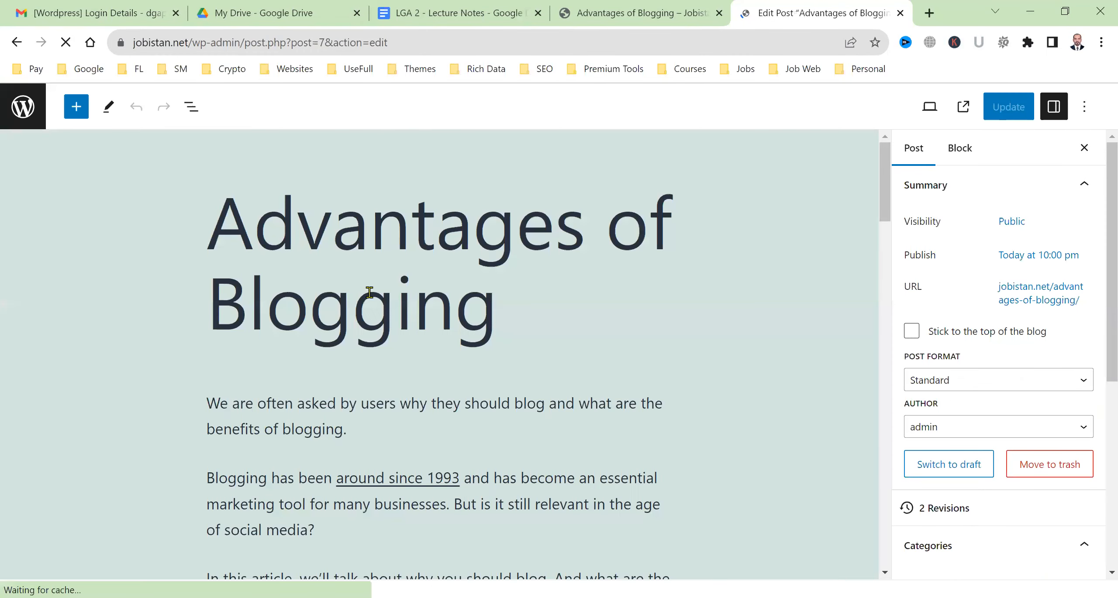
# Scroll the post and select the Top Reasons and Benefits heading to show its block settings
pyautogui.scroll(-10, 450, 506)
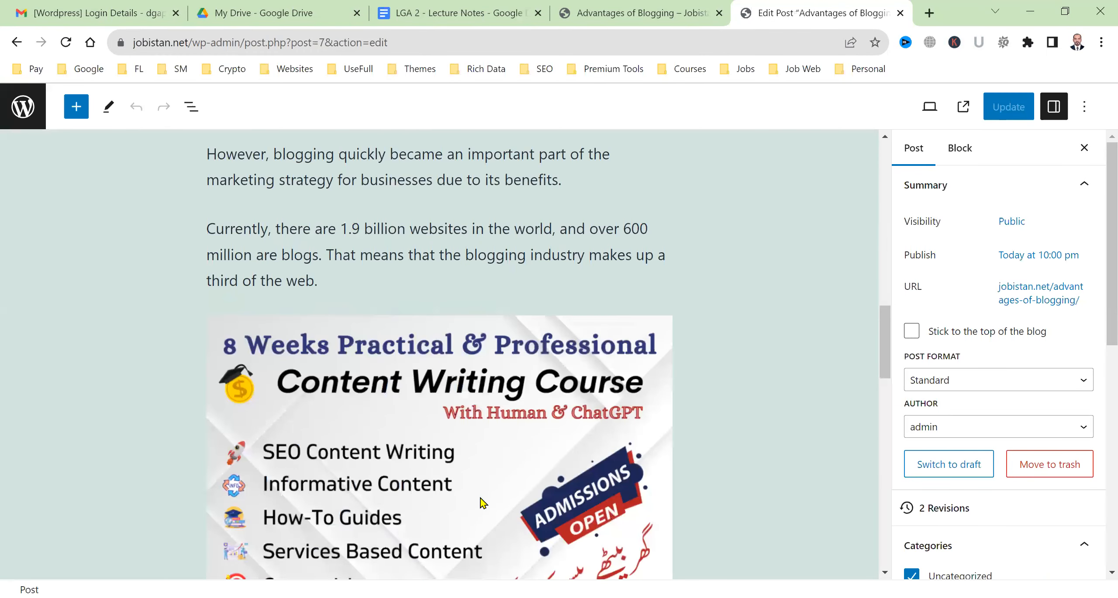
pyautogui.scroll(-5, 480, 504)
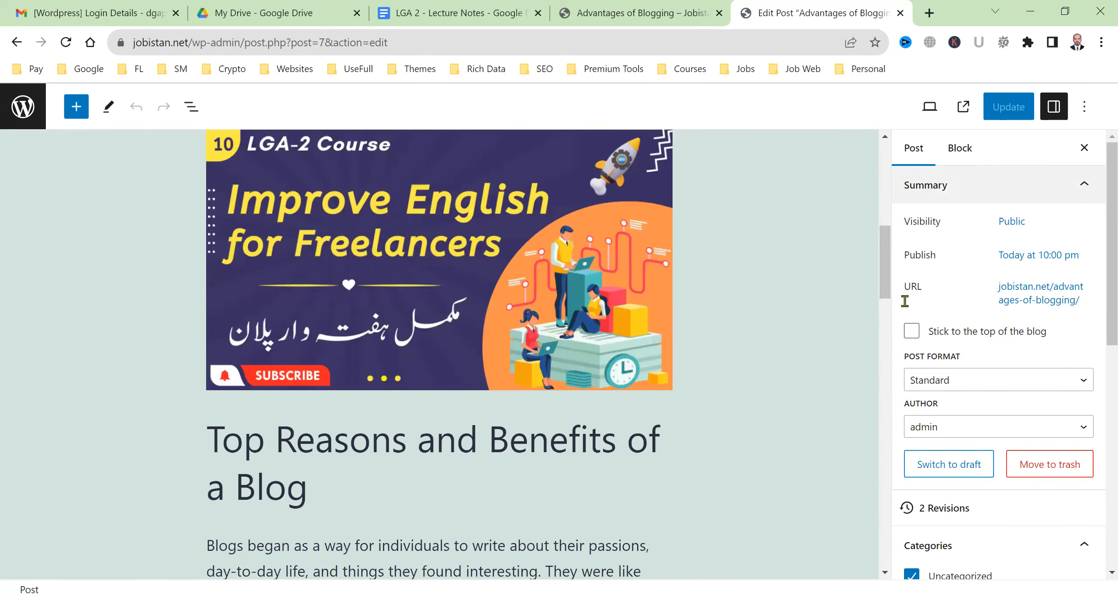
pyautogui.click(961, 156)
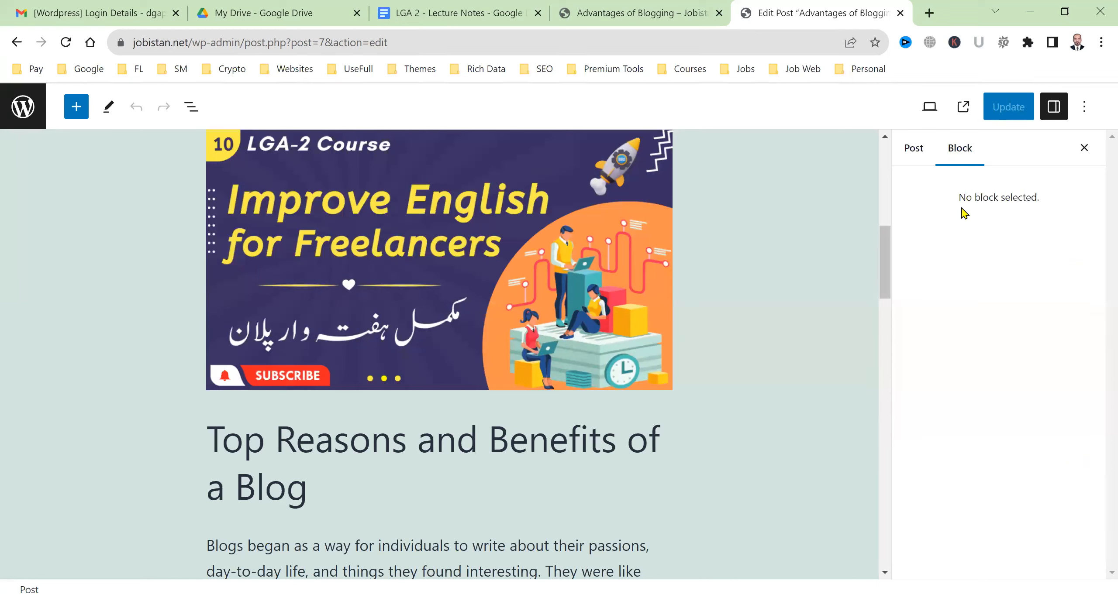
pyautogui.click(905, 164)
pyautogui.click(959, 153)
pyautogui.click(451, 449)
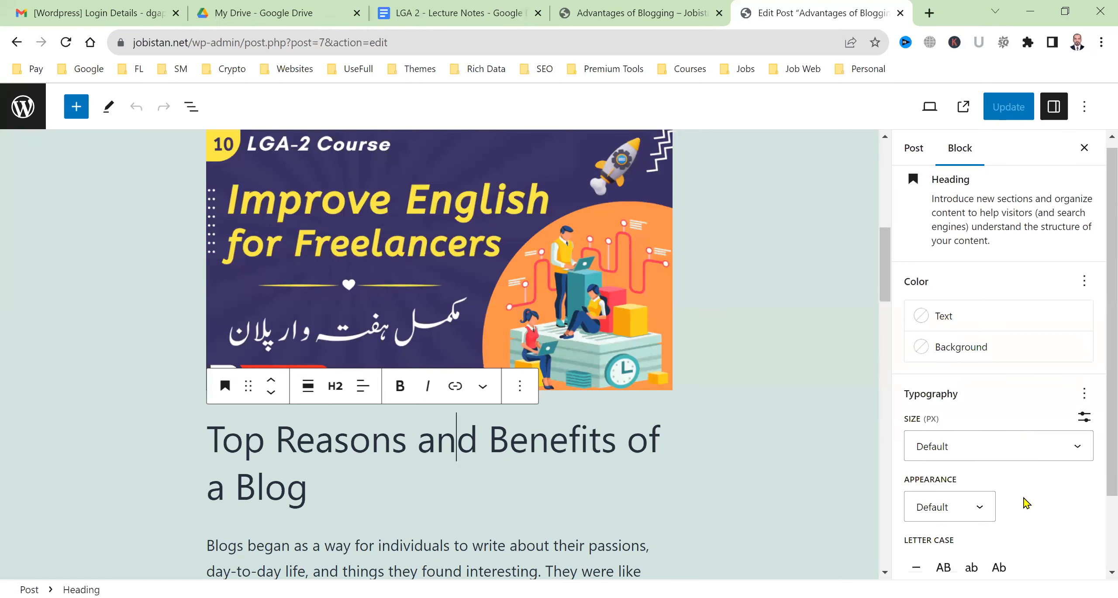
# Show the Post settings: public, published today at 10:00 pm, at jobistan.net/advantages-of-blogging/
pyautogui.scroll(-2, 1024, 502)
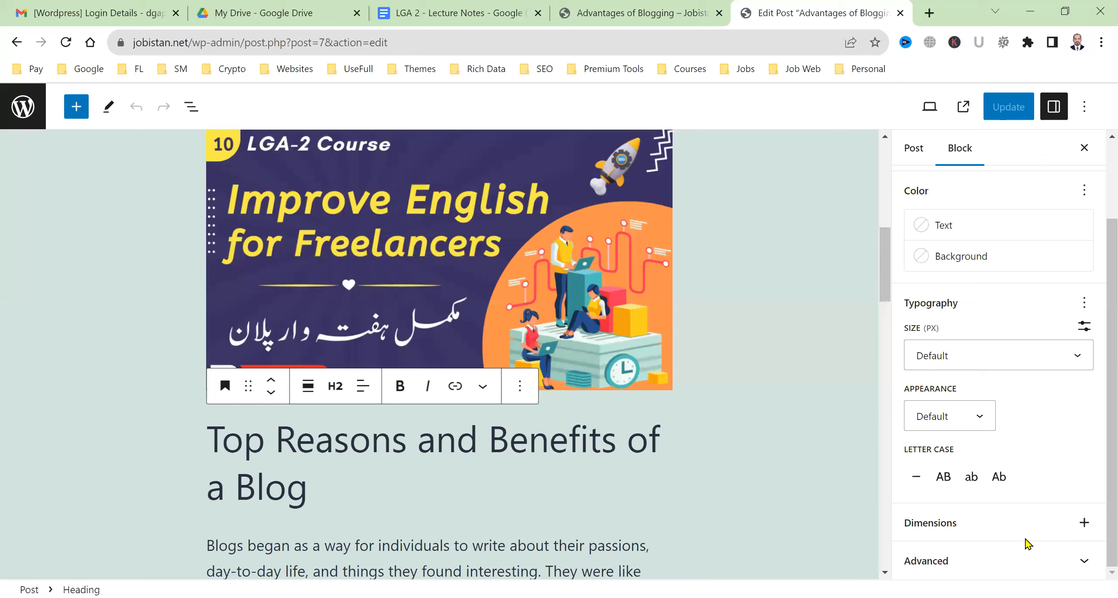
pyautogui.scroll(3, 1027, 543)
pyautogui.click(930, 148)
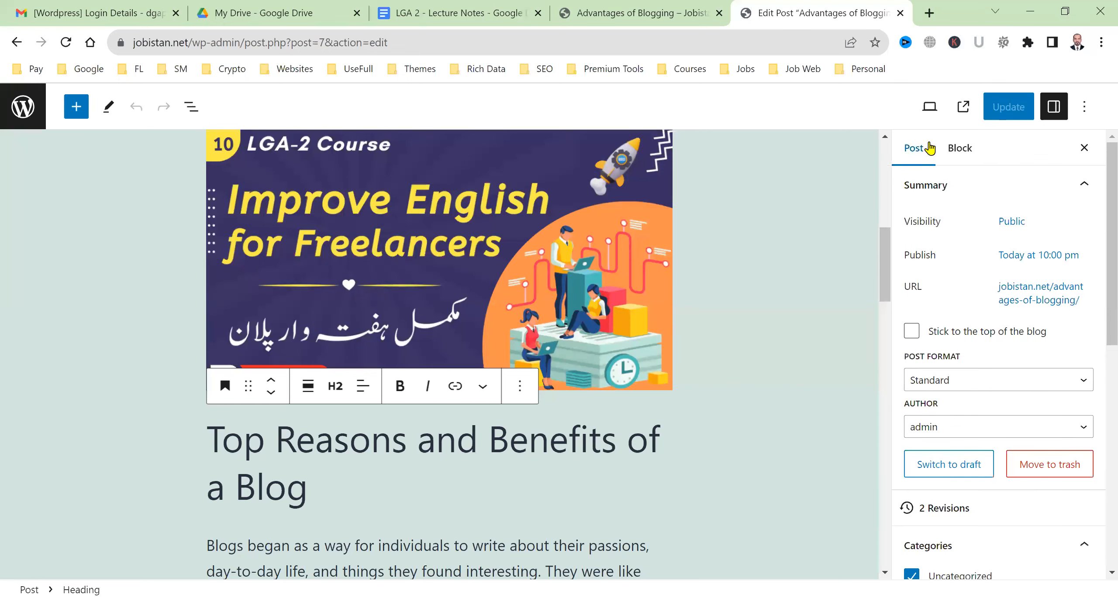
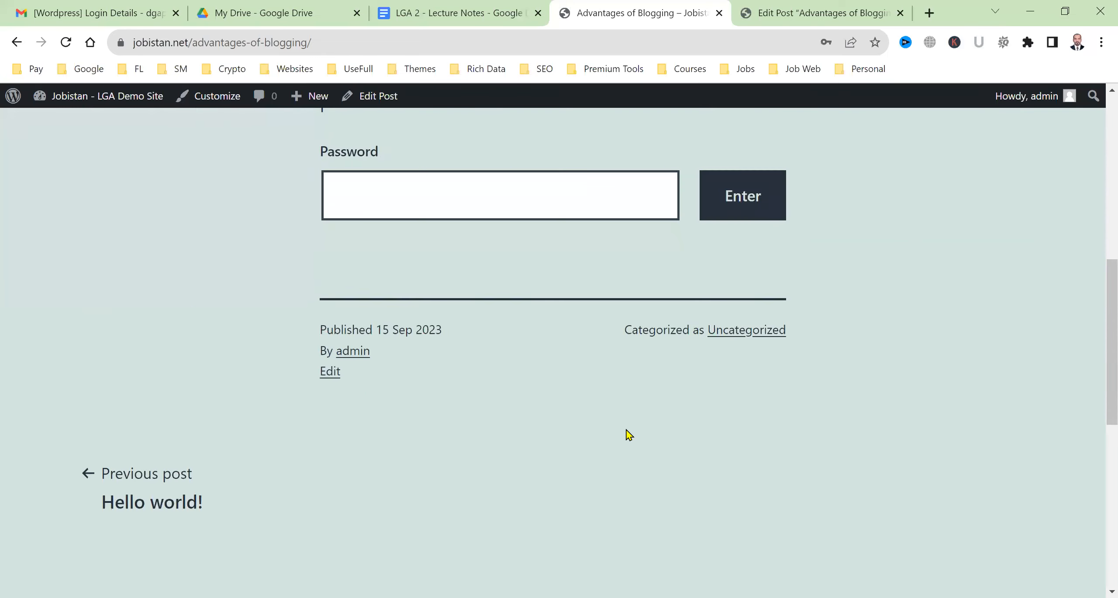
pyautogui.scroll(-10, 627, 434)
pyautogui.scroll(5, 626, 434)
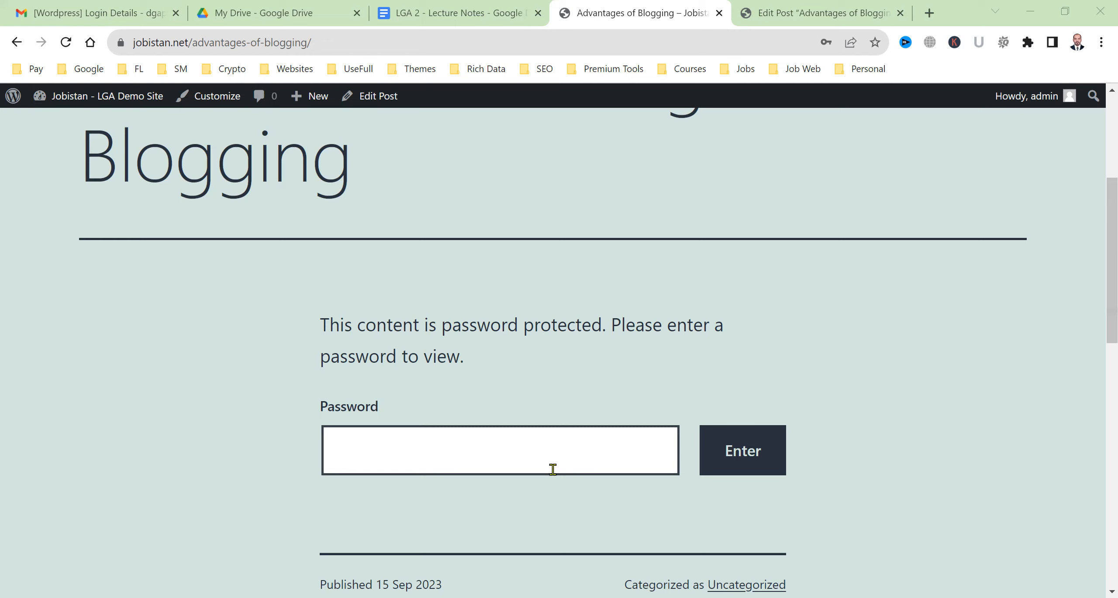
# Unlock the live post with its password, read the article, and dismiss the browser's password prompt
pyautogui.click(586, 442)
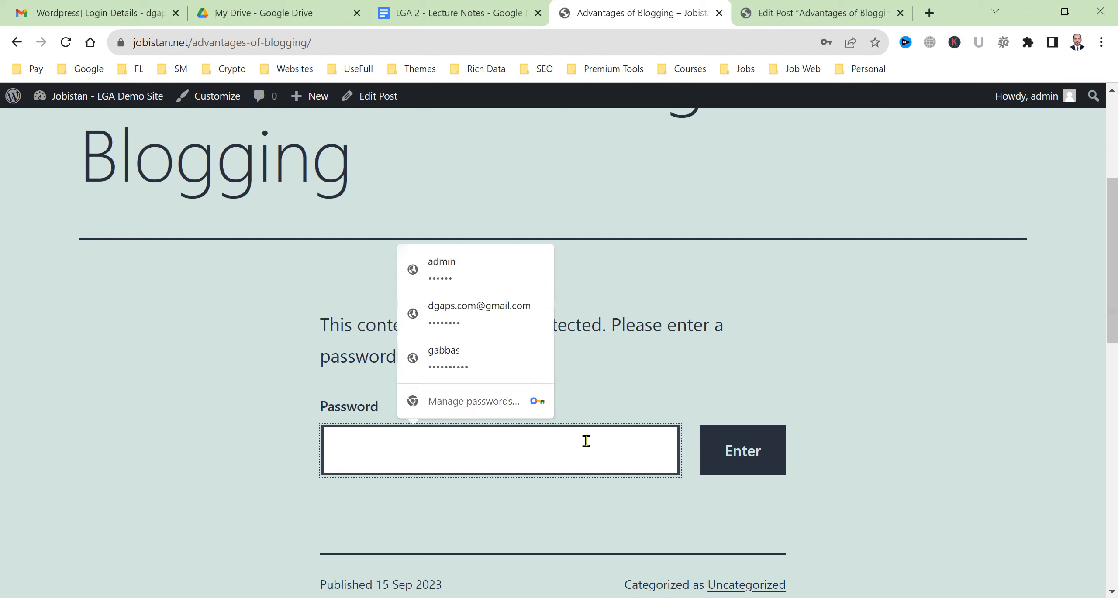
pyautogui.click(781, 446)
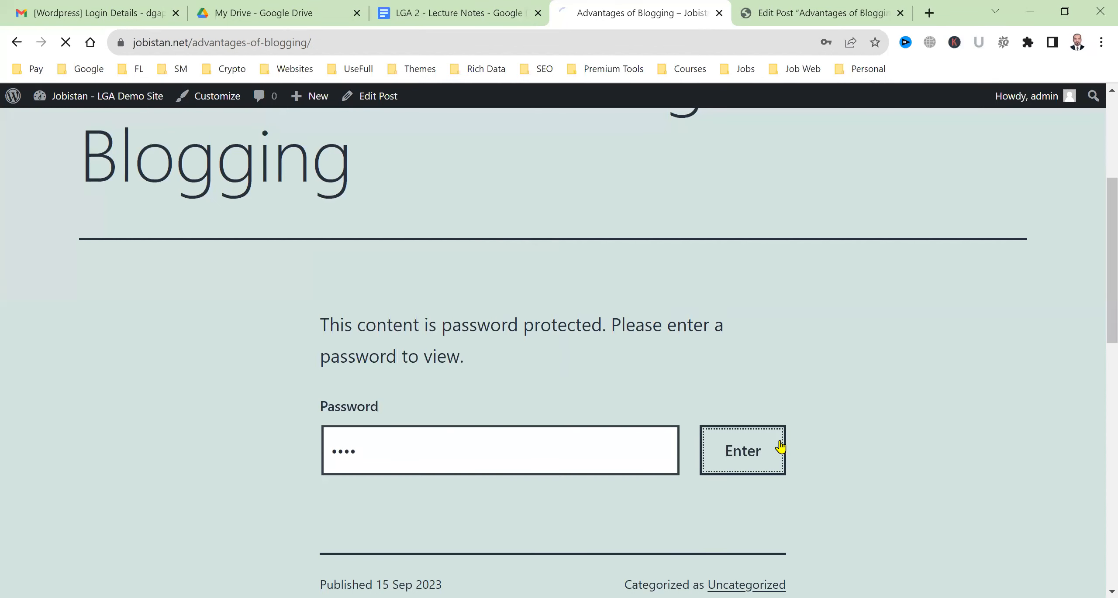
pyautogui.scroll(-7, 636, 466)
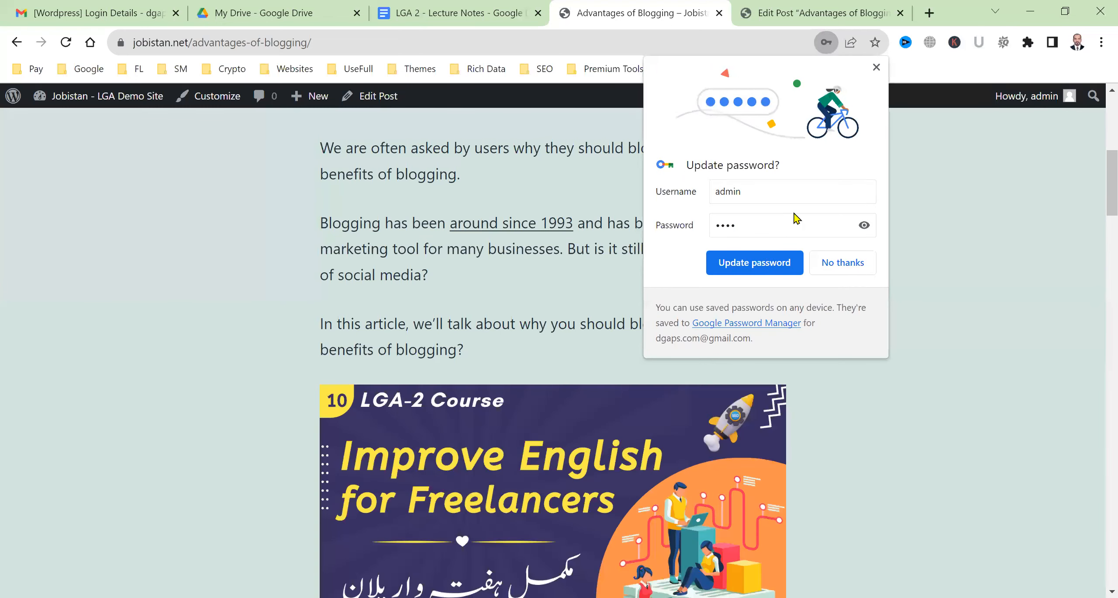
pyautogui.scroll(-9, 797, 219)
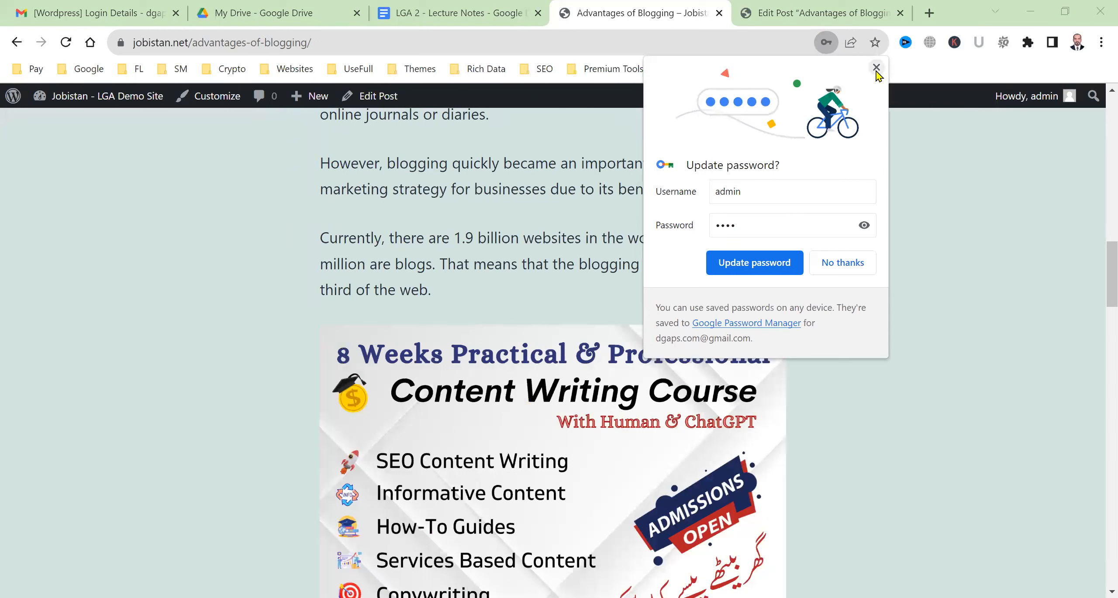
pyautogui.click(876, 68)
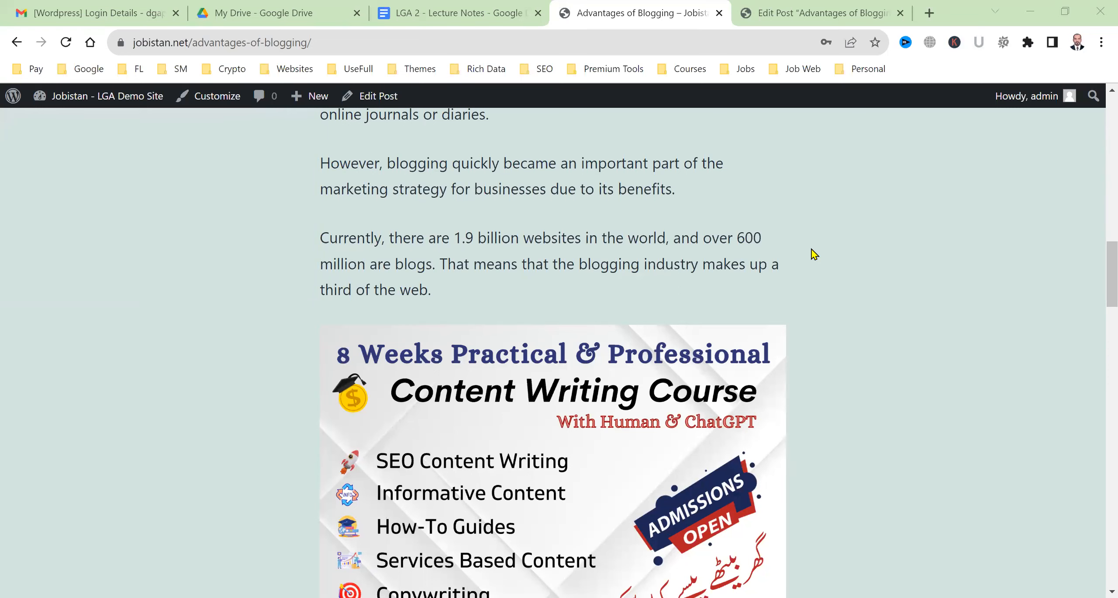
# Back in the editor, change the post's visibility from password protected to Public
pyautogui.click(790, 7)
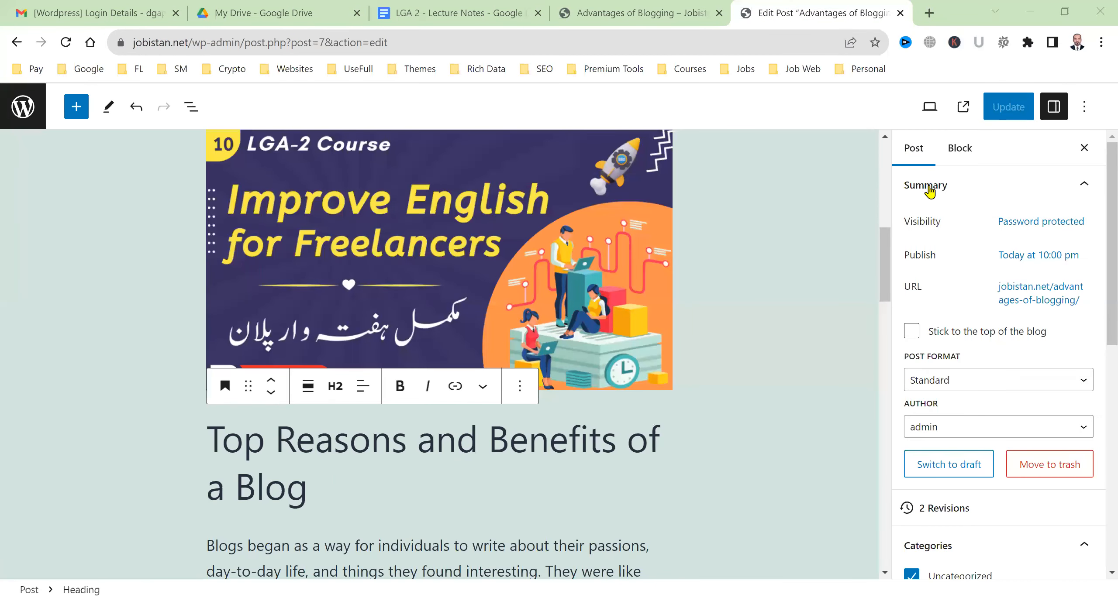
pyautogui.click(1028, 227)
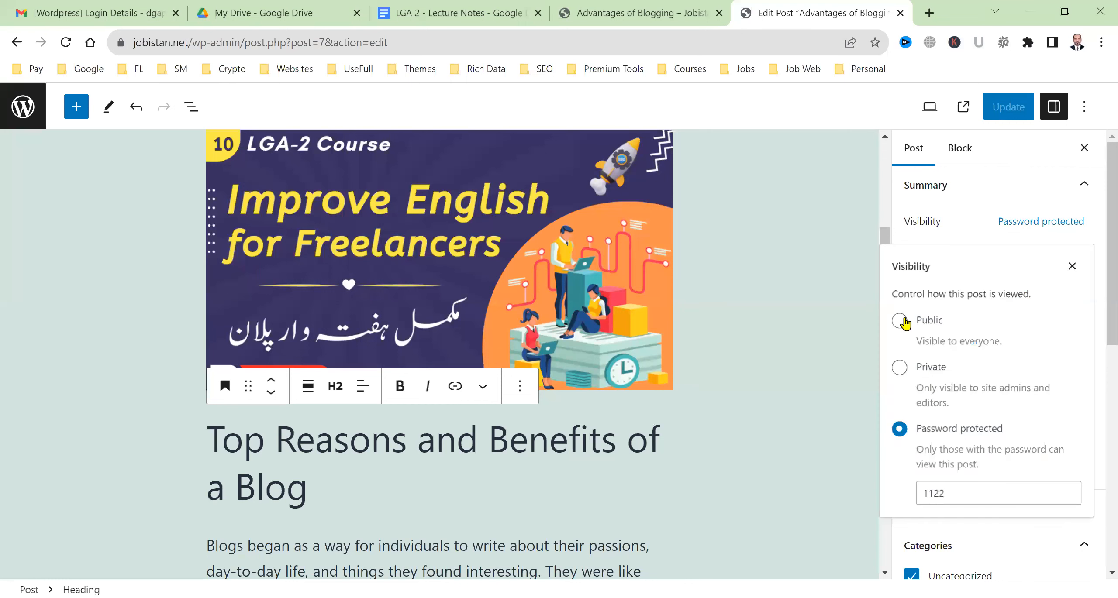
pyautogui.click(901, 321)
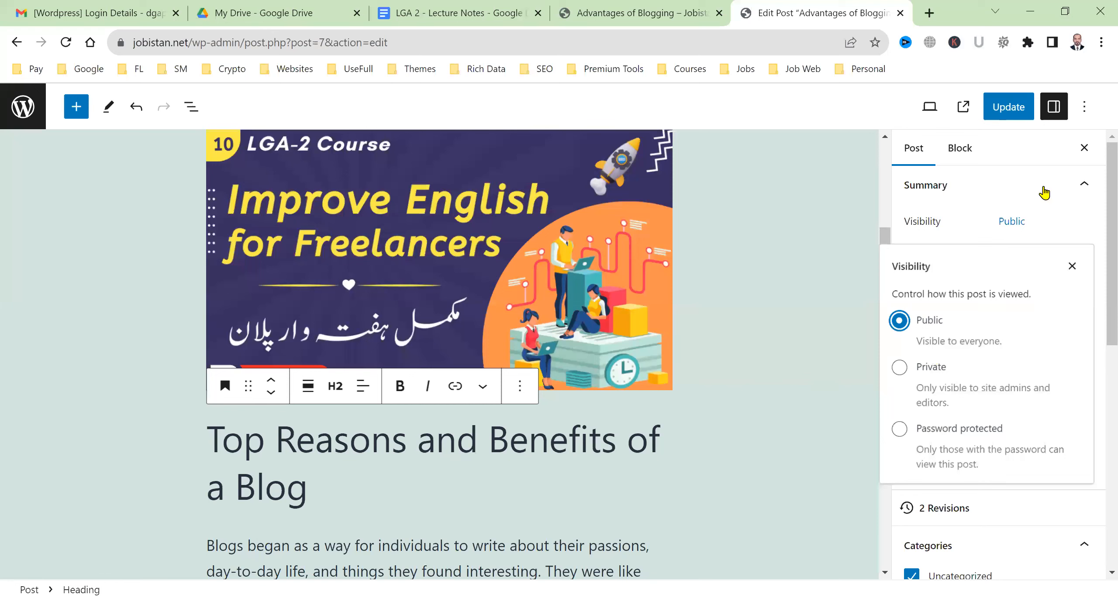
pyautogui.click(1044, 190)
pyautogui.click(1044, 192)
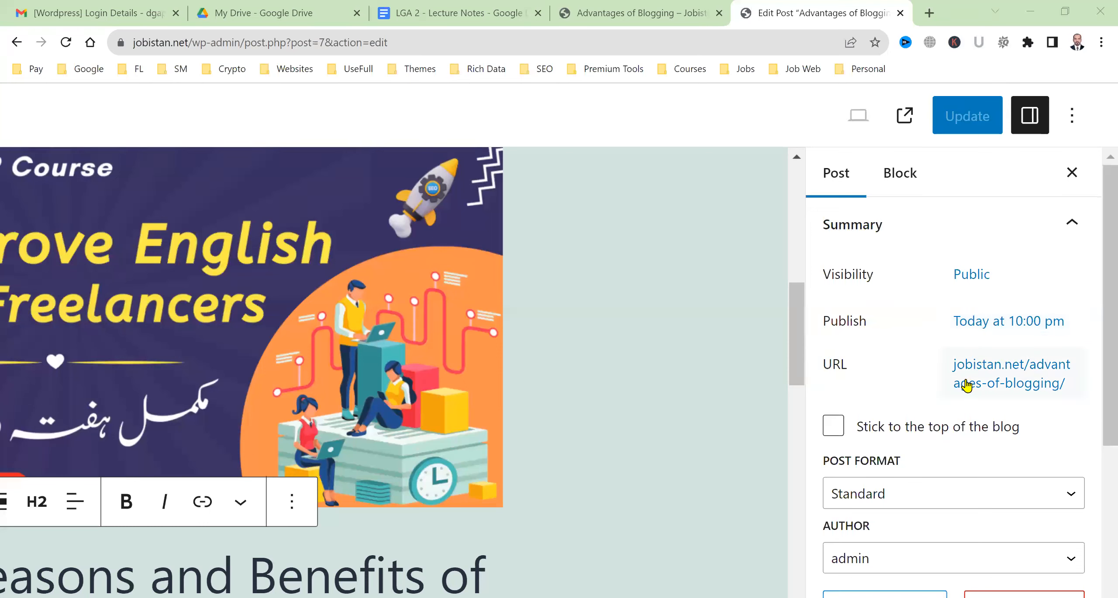
pyautogui.click(959, 364)
# Insert 'WordPress-' into the slug after advantages-of-
pyautogui.doubleClick(912, 196)
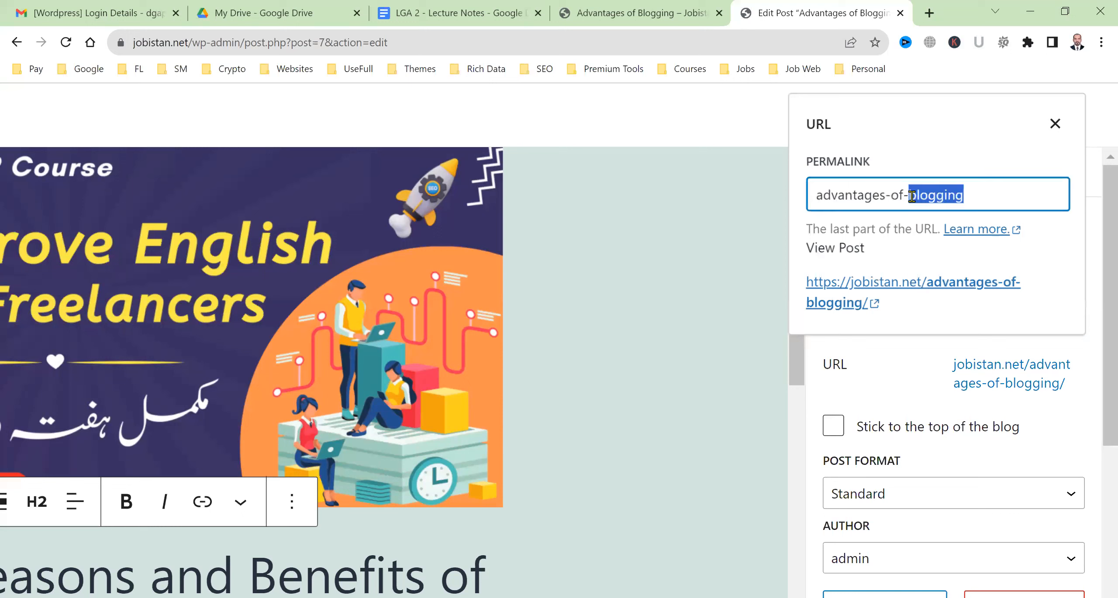
pyautogui.click(885, 196)
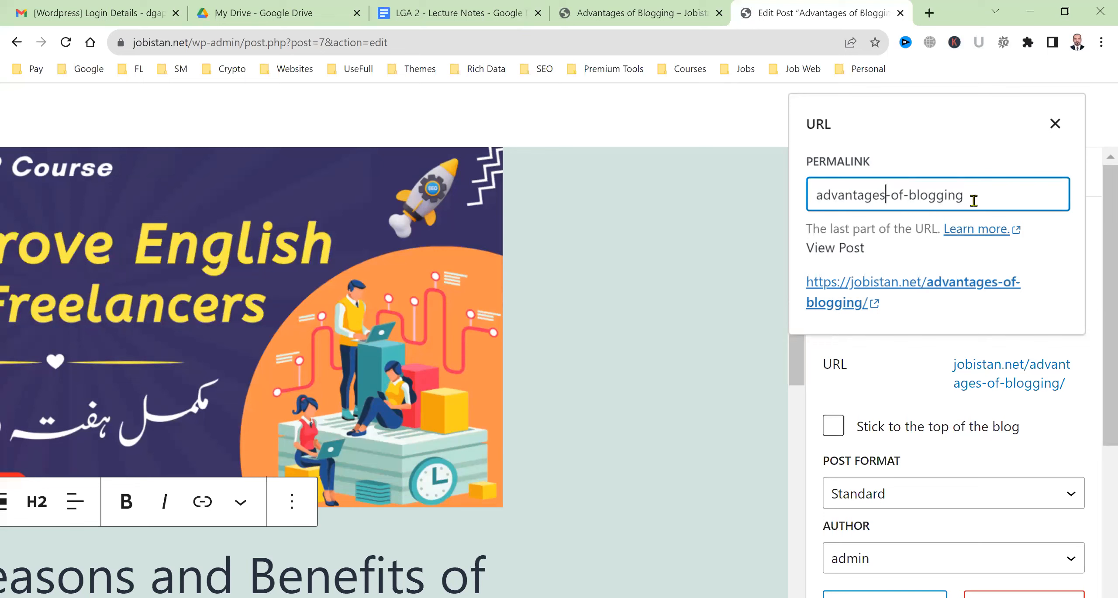
pyautogui.click(909, 193)
pyautogui.write('S')
pyautogui.press('BackSpace')
pyautogui.write('W')
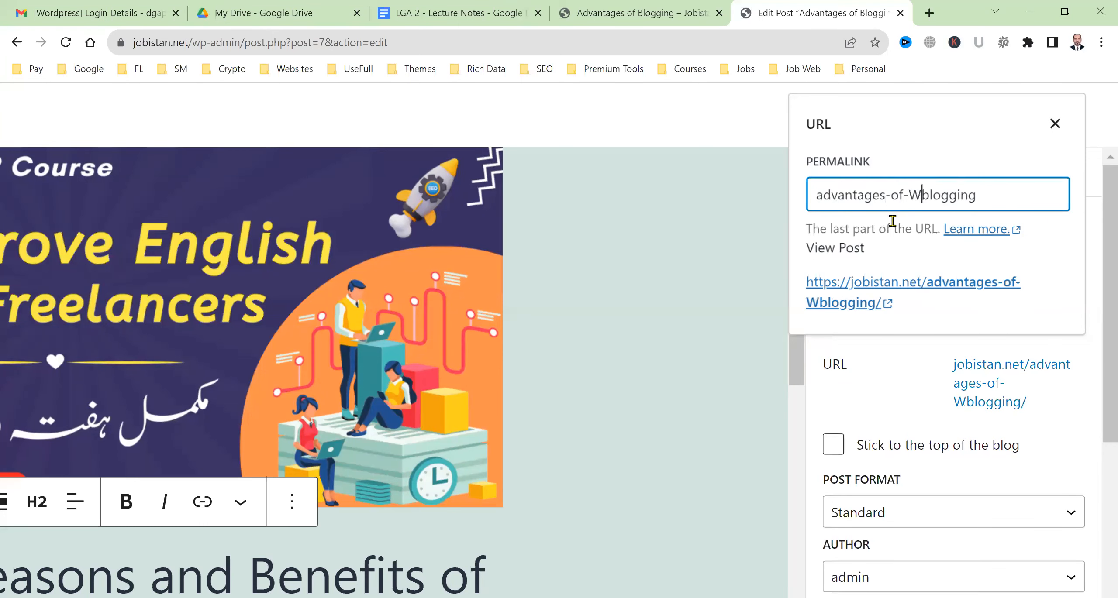
pyautogui.write('ordPress')
pyautogui.press('BackSpace')
pyautogui.press('BackSpace')
pyautogui.press('BackSpace')
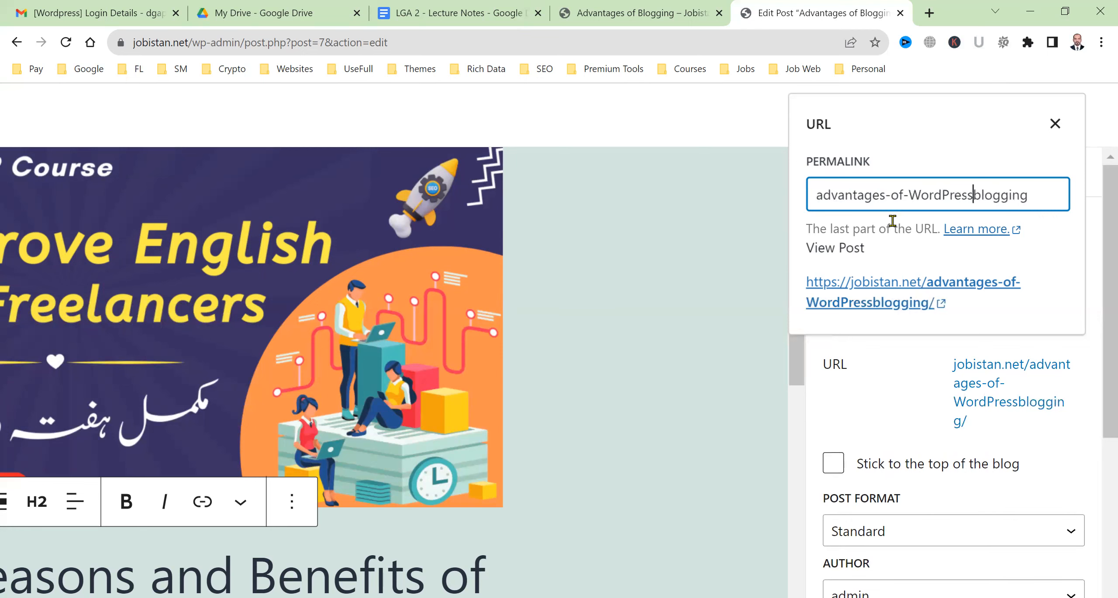
pyautogui.press('BackSpace')
pyautogui.press('BackSpace')
pyautogui.press('BackSpace')
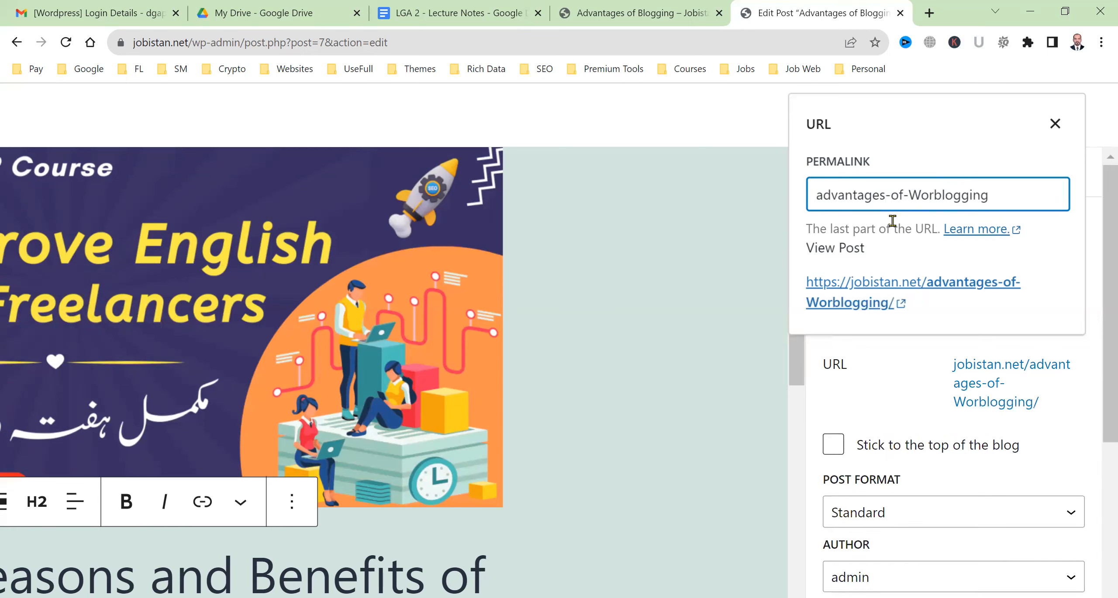
pyautogui.write('dPRes')
pyautogui.press('BackSpace')
pyautogui.press('BackSpace')
pyautogui.press('BackSpace')
pyautogui.write('ress')
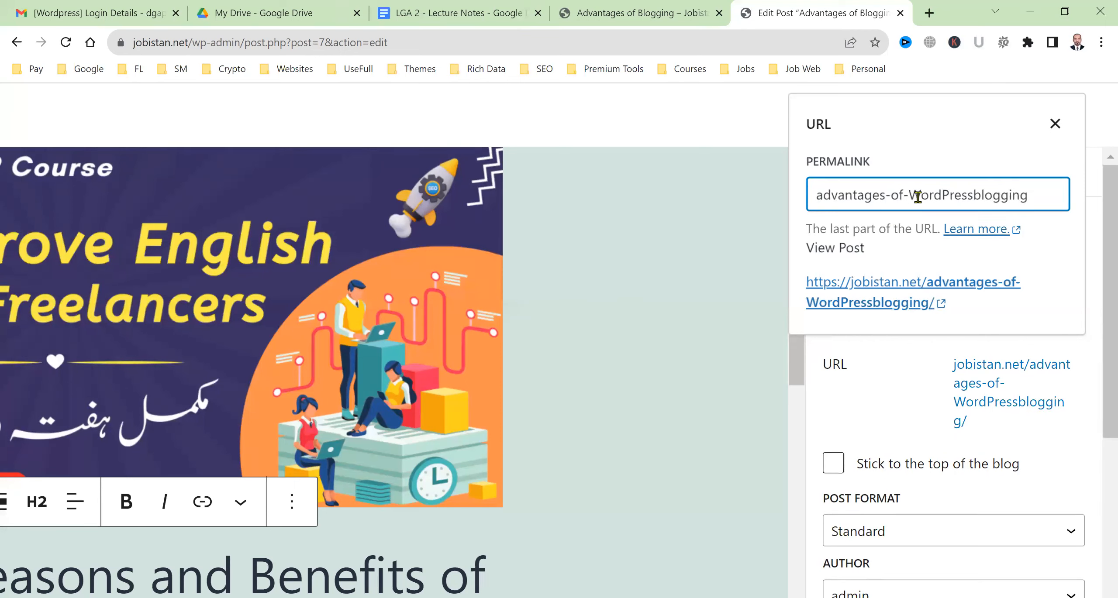
pyautogui.write('-')
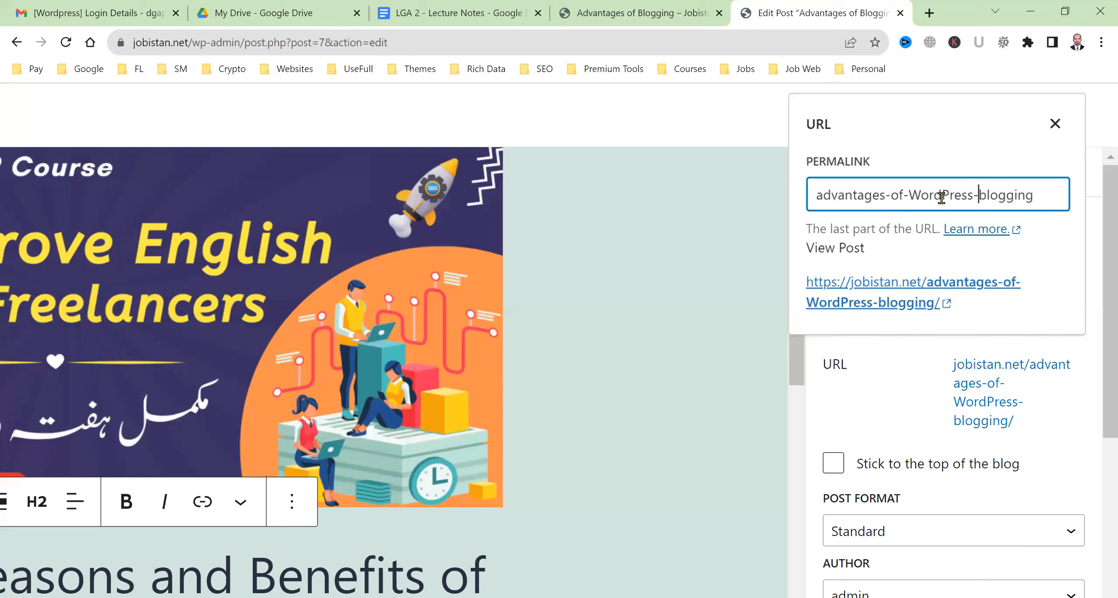
# Lowercase the W and P so the slug reads advantages-of-wordpress-blogging
pyautogui.click(920, 198)
pyautogui.moveTo(920, 198); pyautogui.dragTo(913, 198)
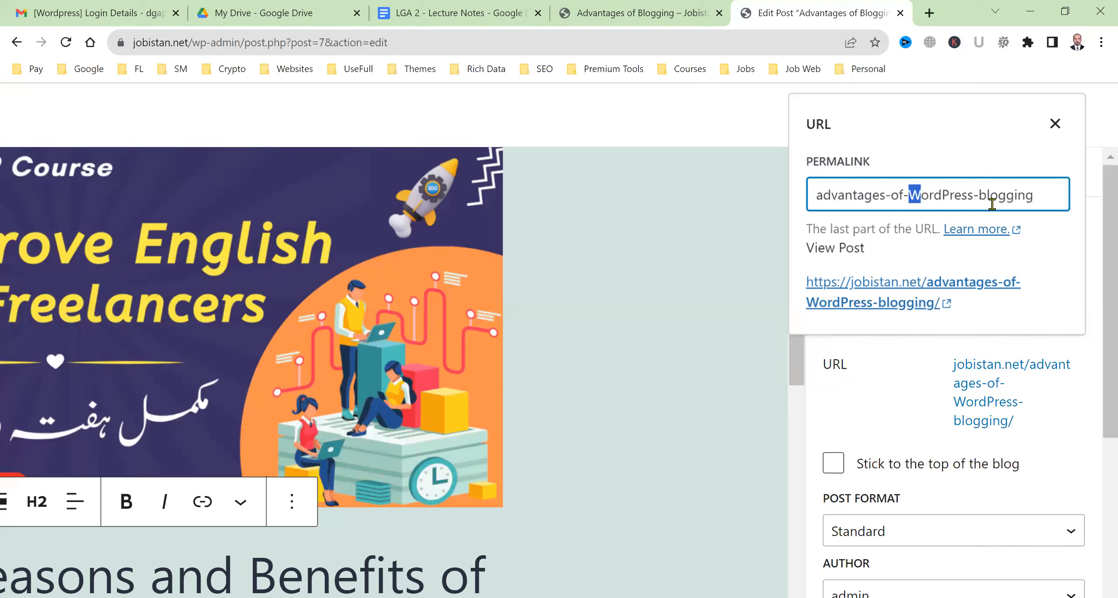
pyautogui.click(948, 193)
pyautogui.press('BackSpace')
pyautogui.write('p')
pyautogui.press('Left')
pyautogui.press('Left')
pyautogui.press('Left')
pyautogui.press('Left')
pyautogui.press('BackSpace')
pyautogui.write('w')
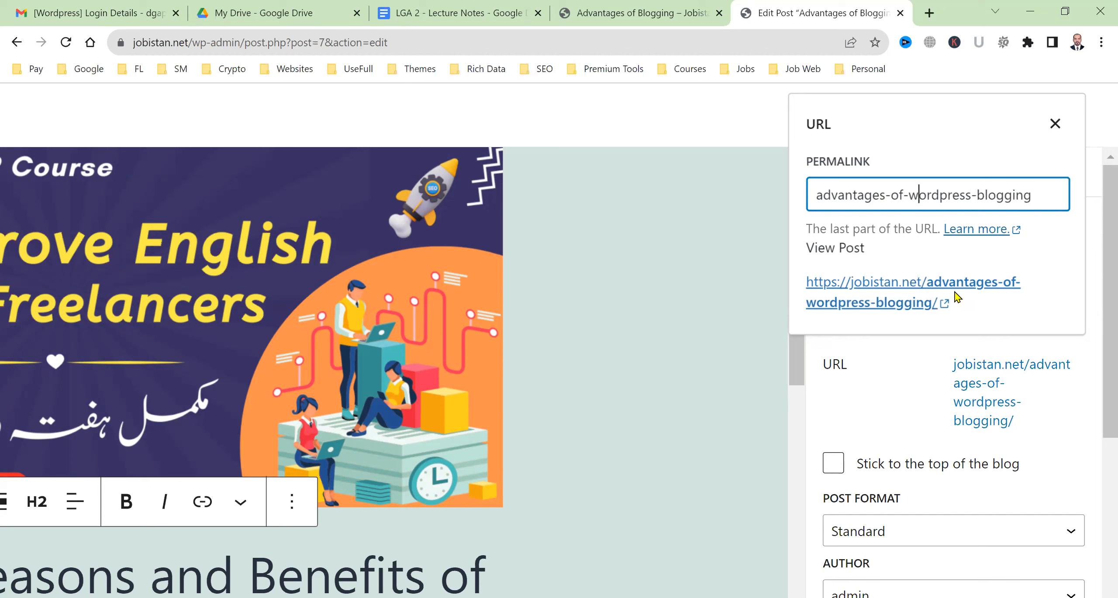
pyautogui.click(901, 381)
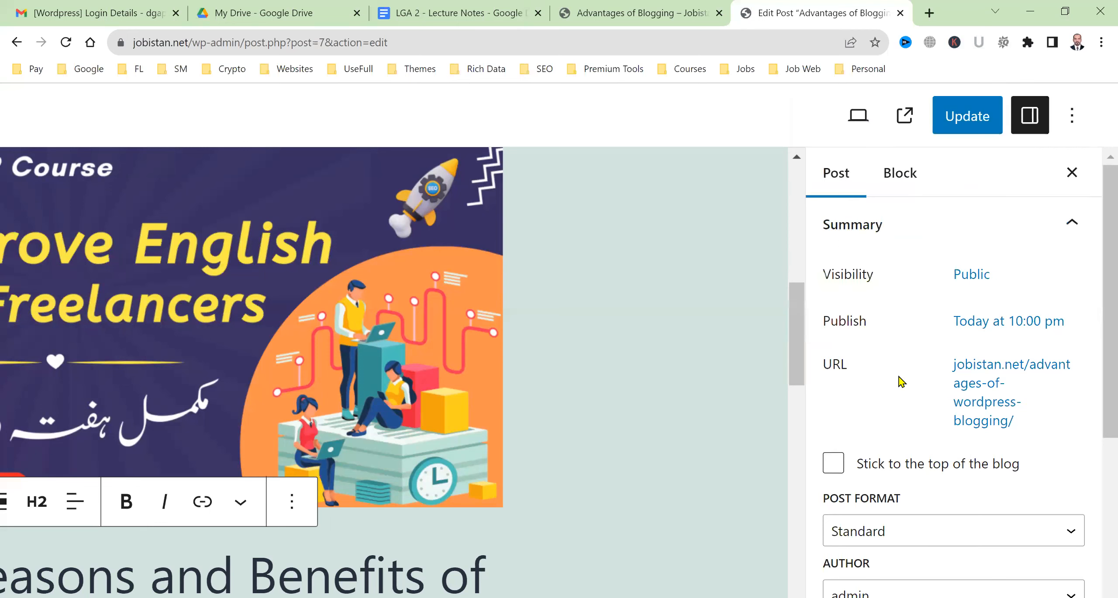
# Change the post's author from admin to another user
pyautogui.scroll(-3, 948, 454)
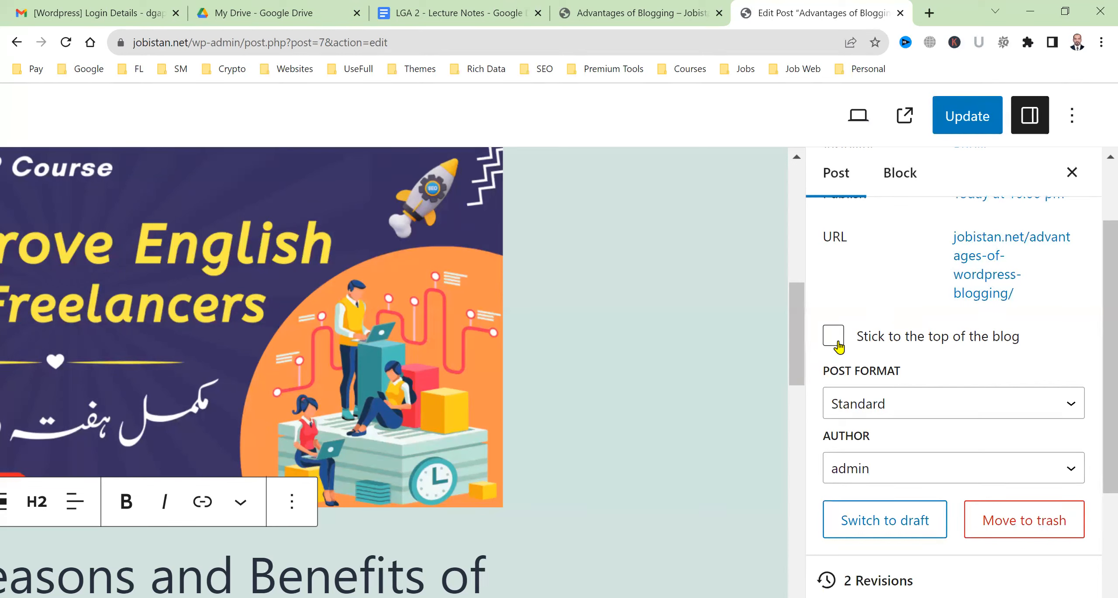
pyautogui.scroll(-3, 858, 345)
pyautogui.click(921, 342)
pyautogui.click(916, 378)
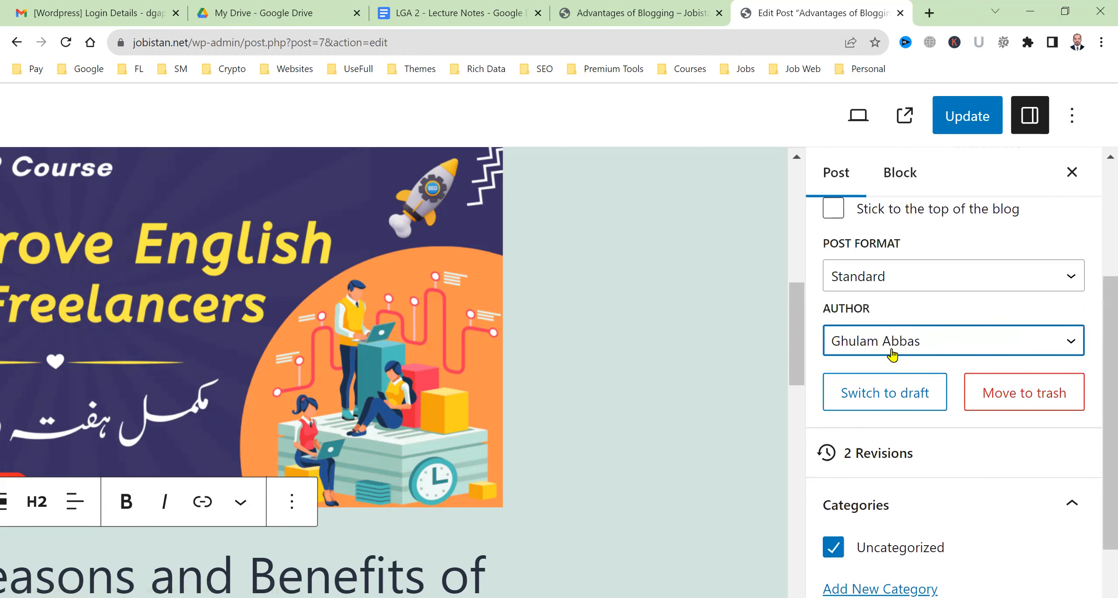
# Set the Improve English for Freelancers course image as the featured image
pyautogui.scroll(-3, 994, 482)
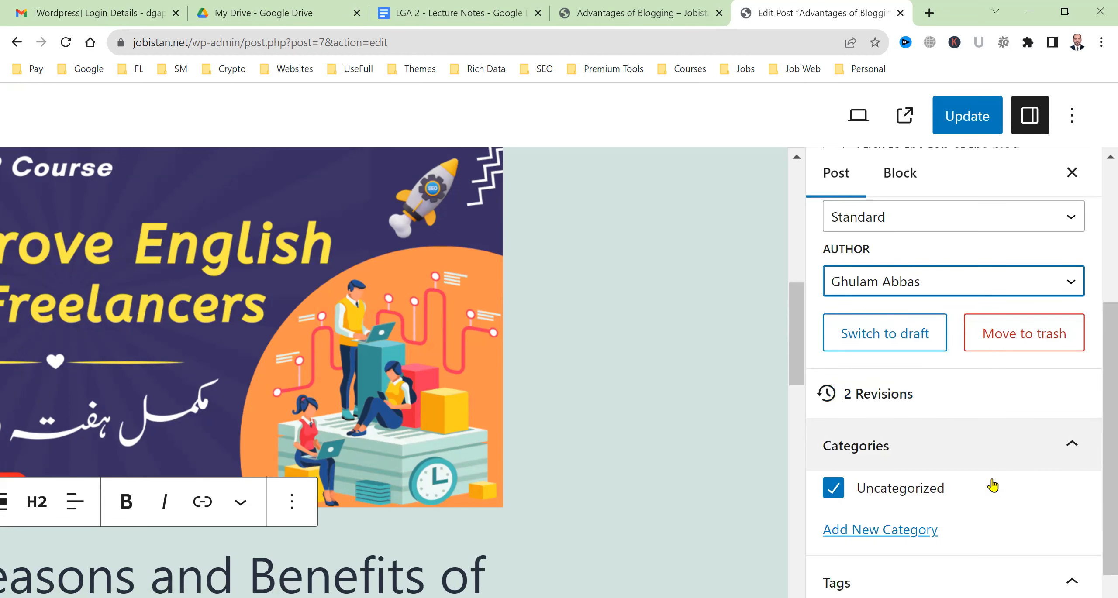
pyautogui.scroll(1, 982, 459)
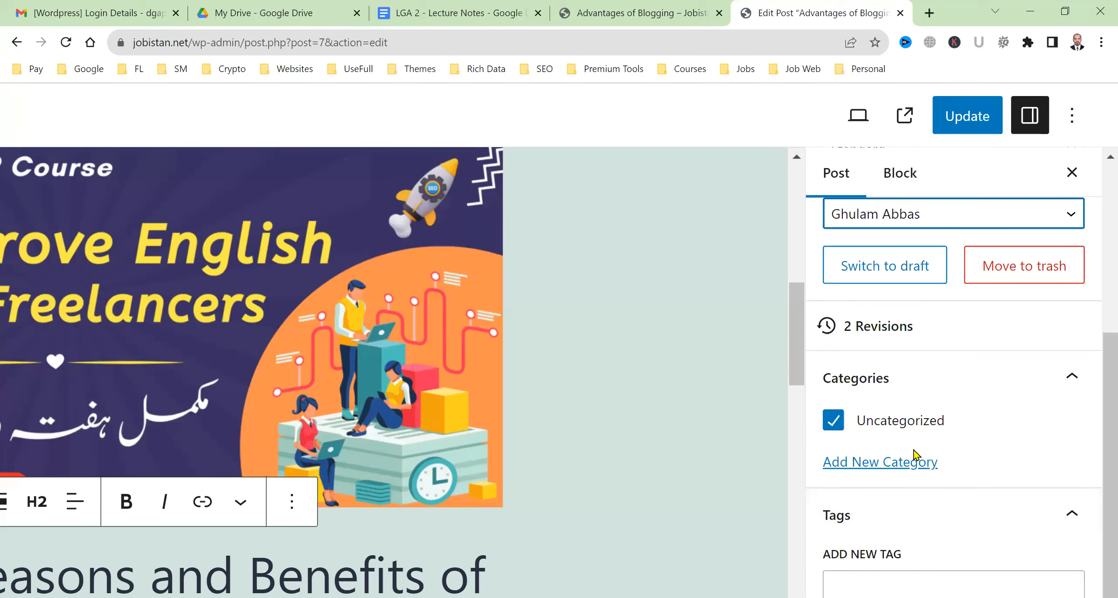
pyautogui.scroll(-3, 919, 460)
pyautogui.scroll(-5, 919, 459)
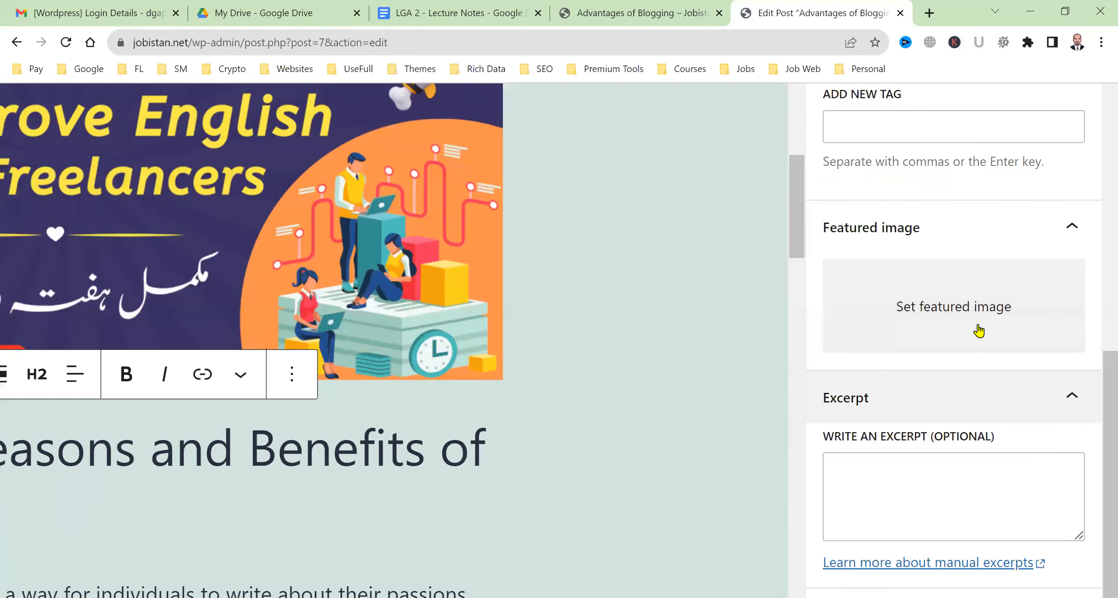
pyautogui.click(978, 332)
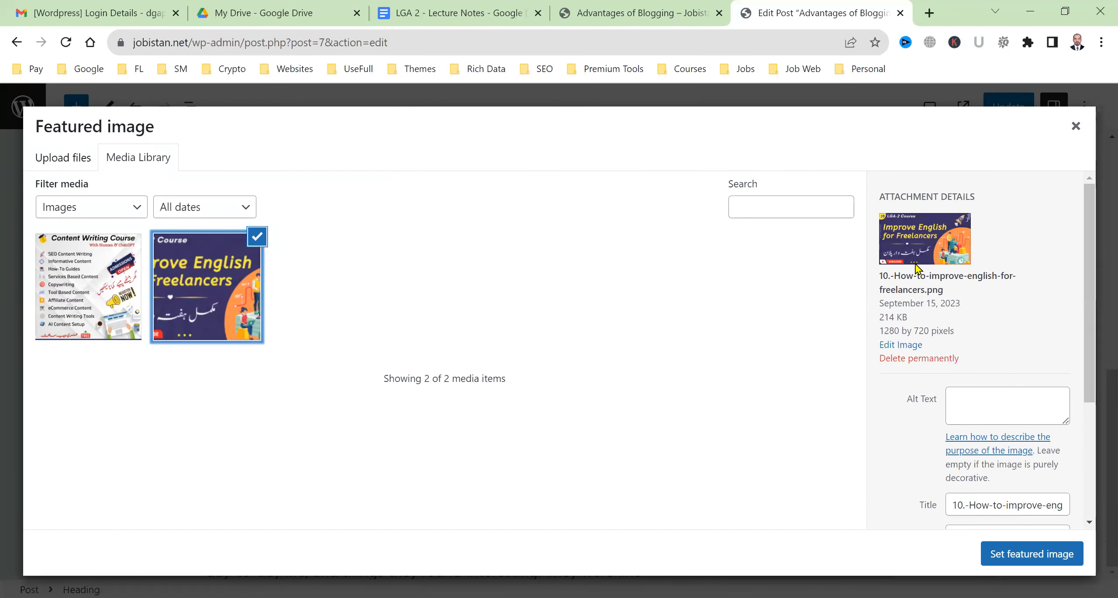
pyautogui.hotkey('ctrl', '+')
pyautogui.hotkey('ctrl', '+')
pyautogui.hotkey('ctrl', '+')
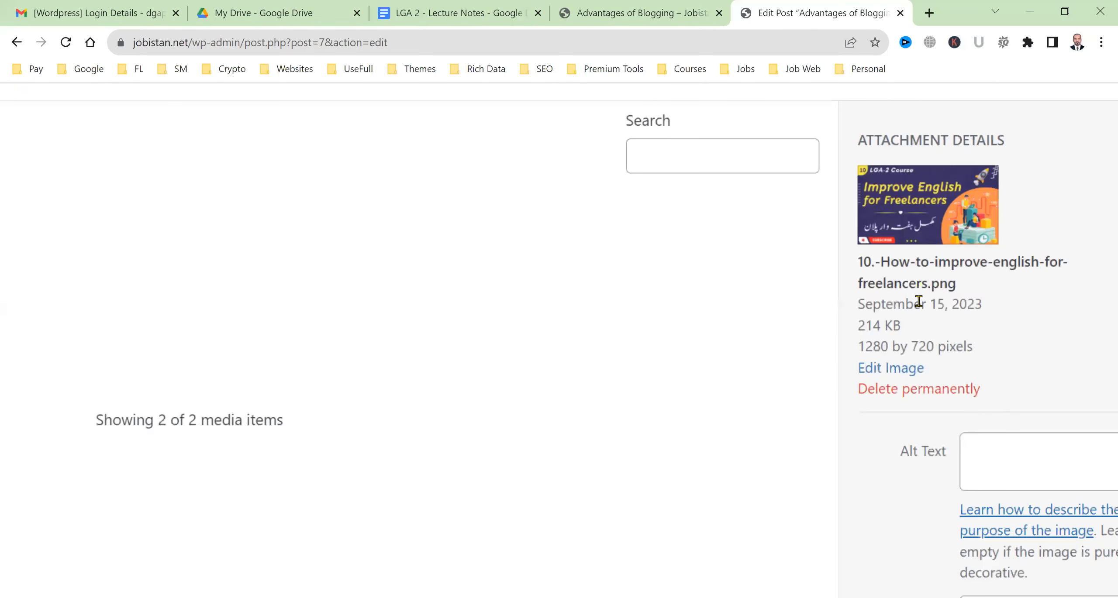
pyautogui.scroll(-1, 922, 356)
pyautogui.scroll(-5, 918, 349)
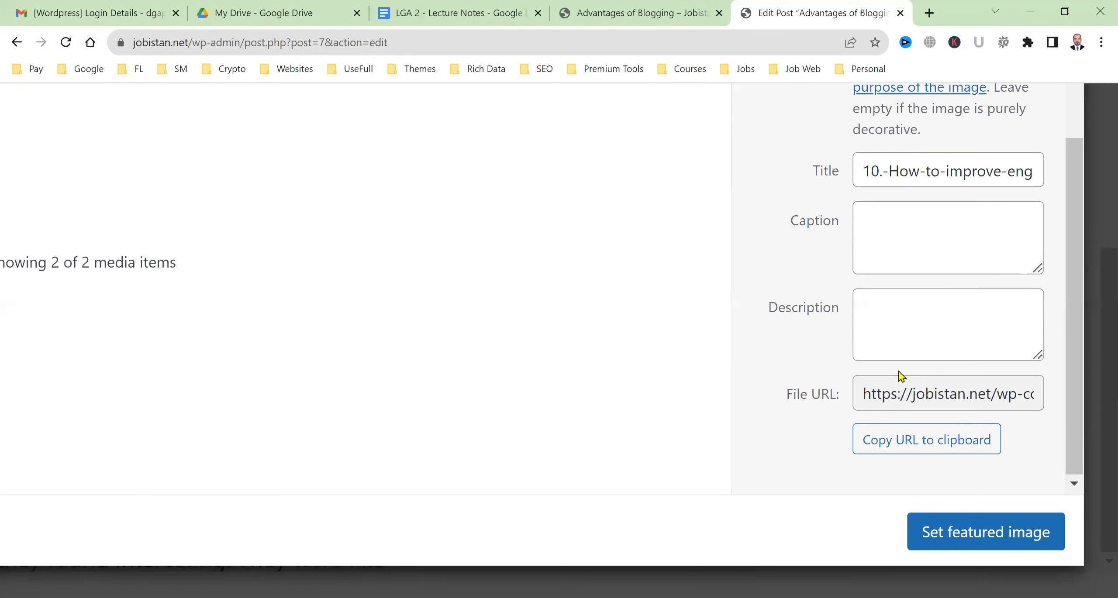
pyautogui.click(990, 532)
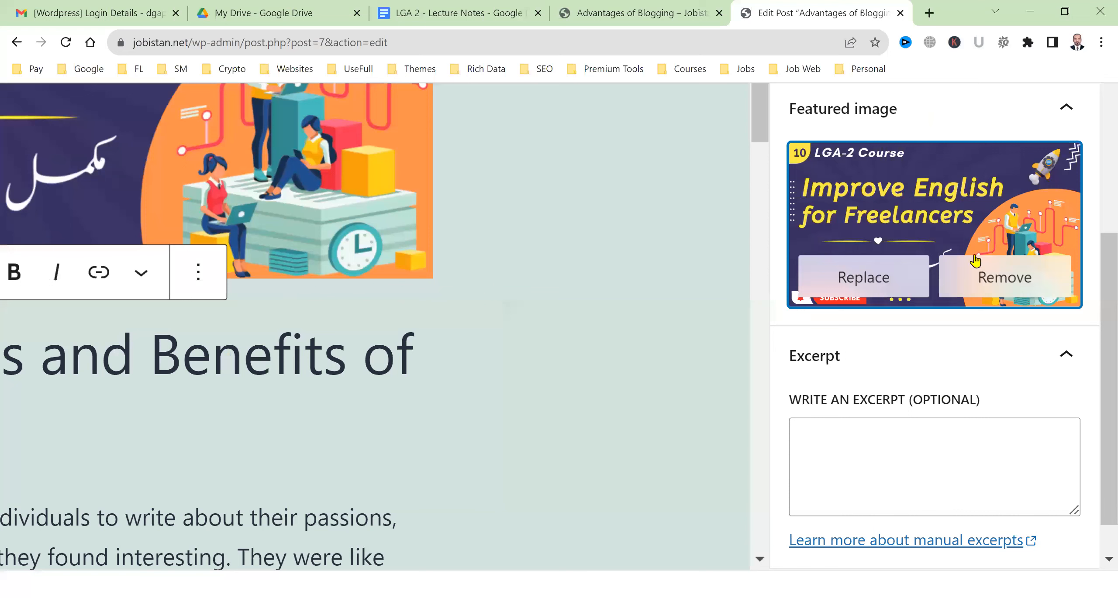
# Look over the post's excerpt and discussion settings
pyautogui.scroll(-1, 944, 416)
pyautogui.click(944, 417)
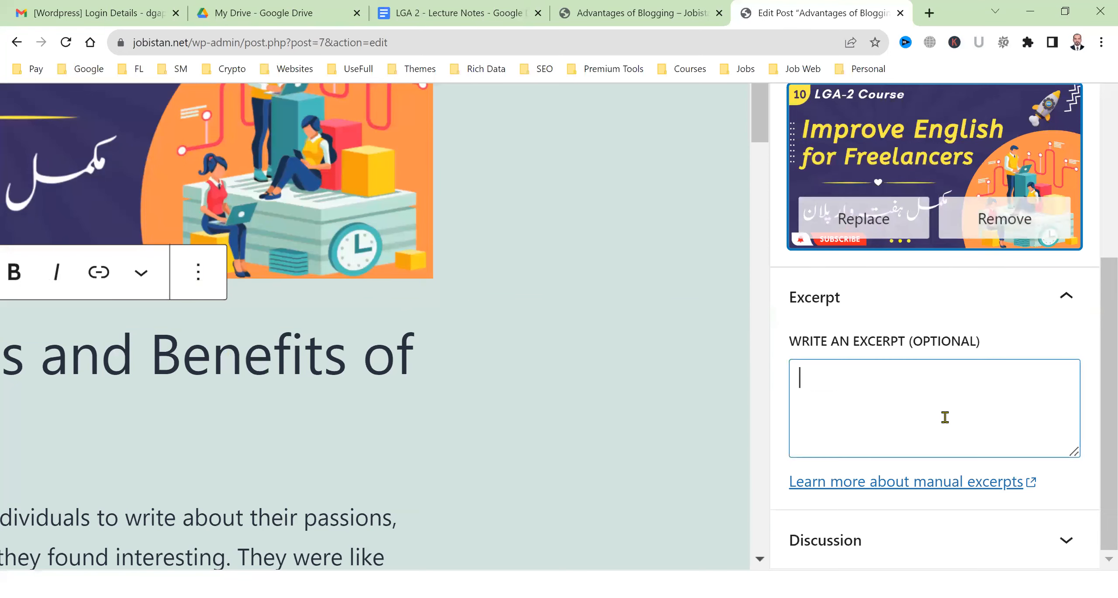
pyautogui.click(885, 549)
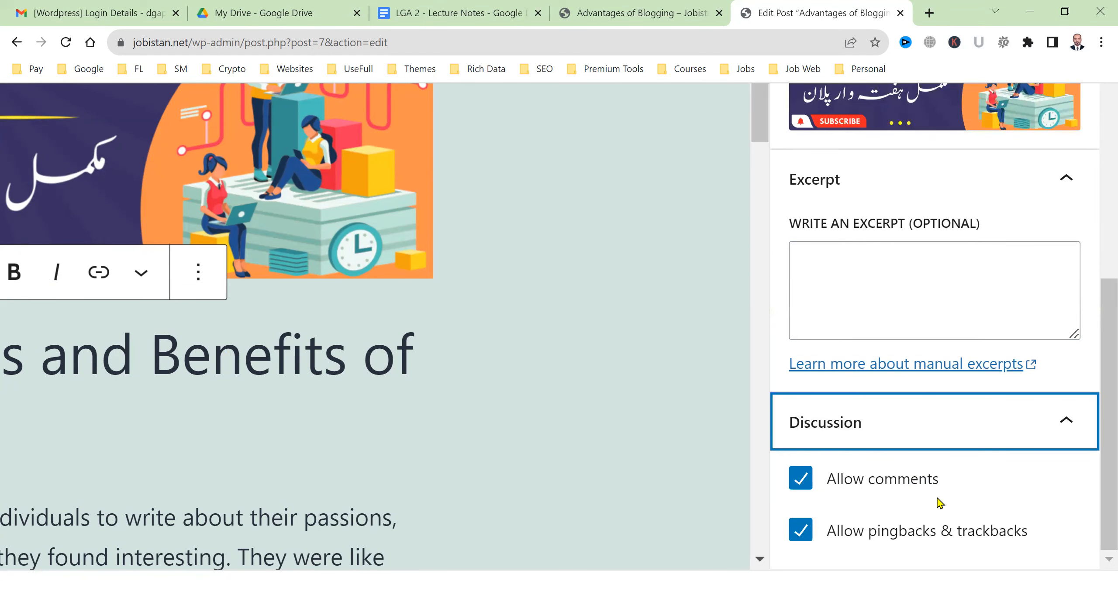
pyautogui.scroll(10, 988, 516)
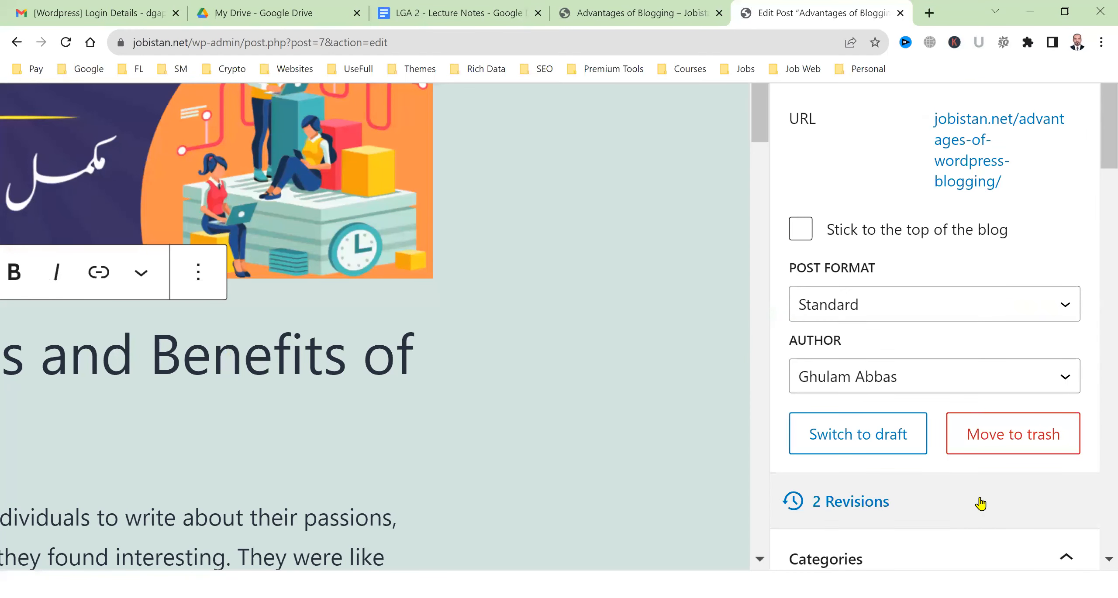
pyautogui.scroll(5, 1053, 352)
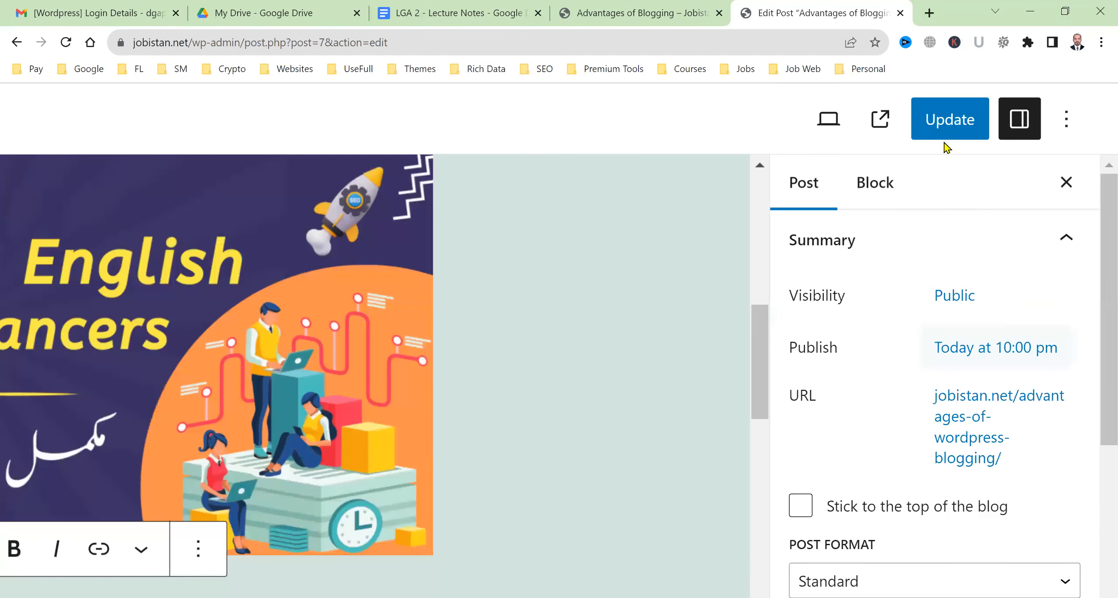
# Update the post and go to the site's home page in the live tab
pyautogui.click(951, 109)
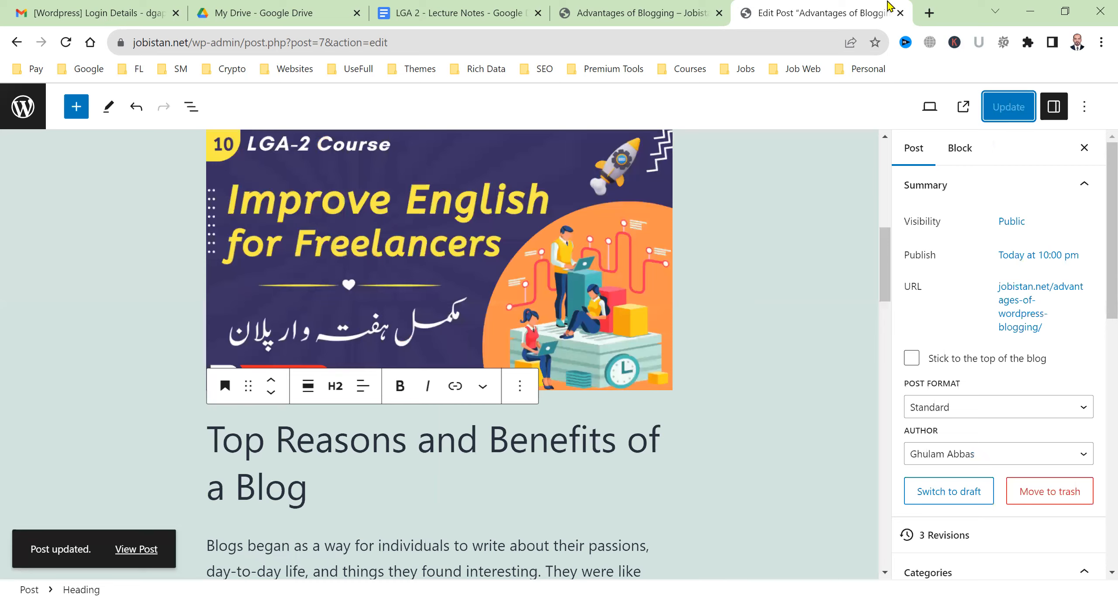
pyautogui.click(629, 12)
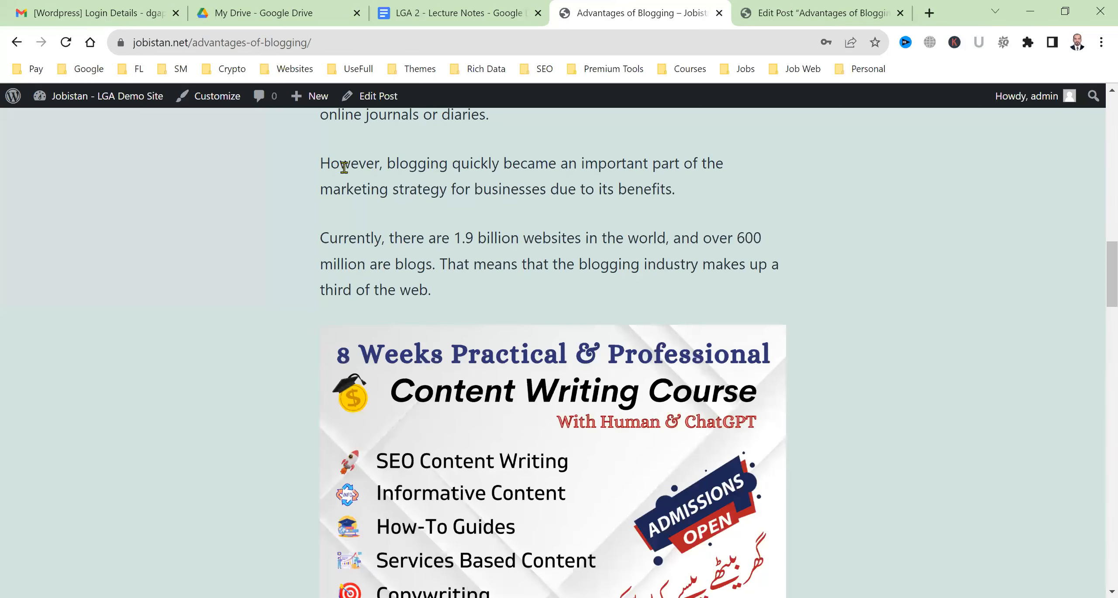
pyautogui.scroll(12, 340, 195)
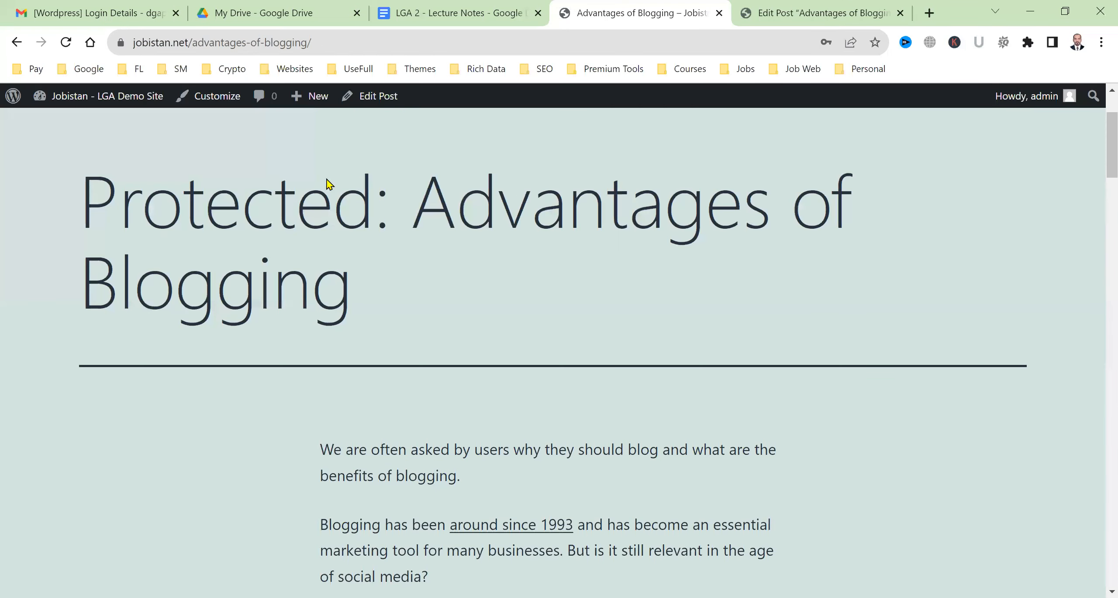
pyautogui.scroll(3, 576, 170)
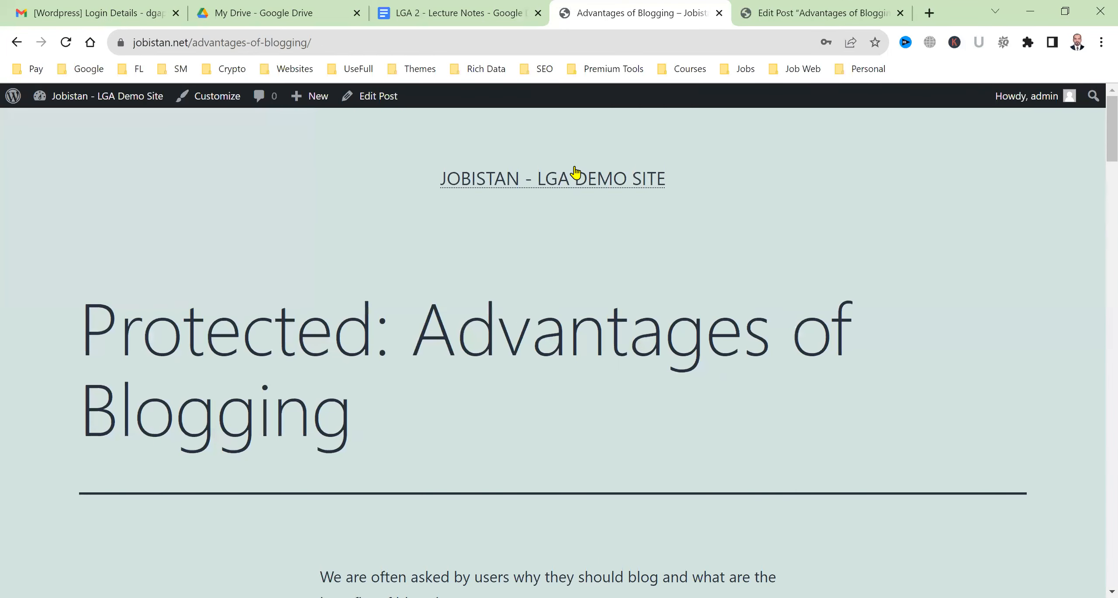
pyautogui.click(558, 192)
# Open the post at /advantages-of-wordpress-blogging/ and scroll through its featured image and text
pyautogui.scroll(-2, 549, 261)
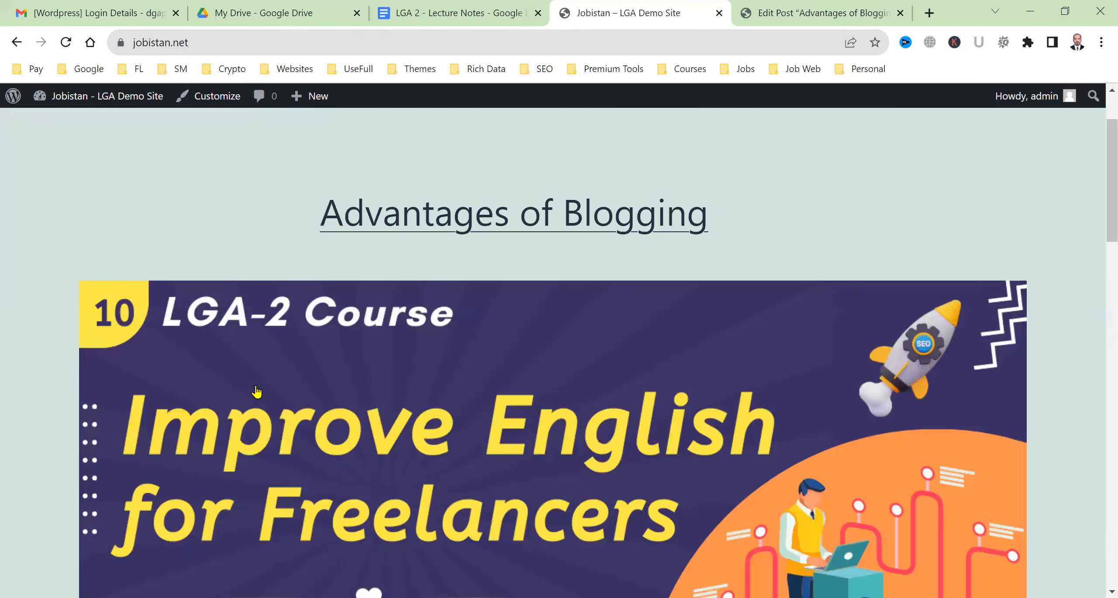
pyautogui.scroll(2, 300, 345)
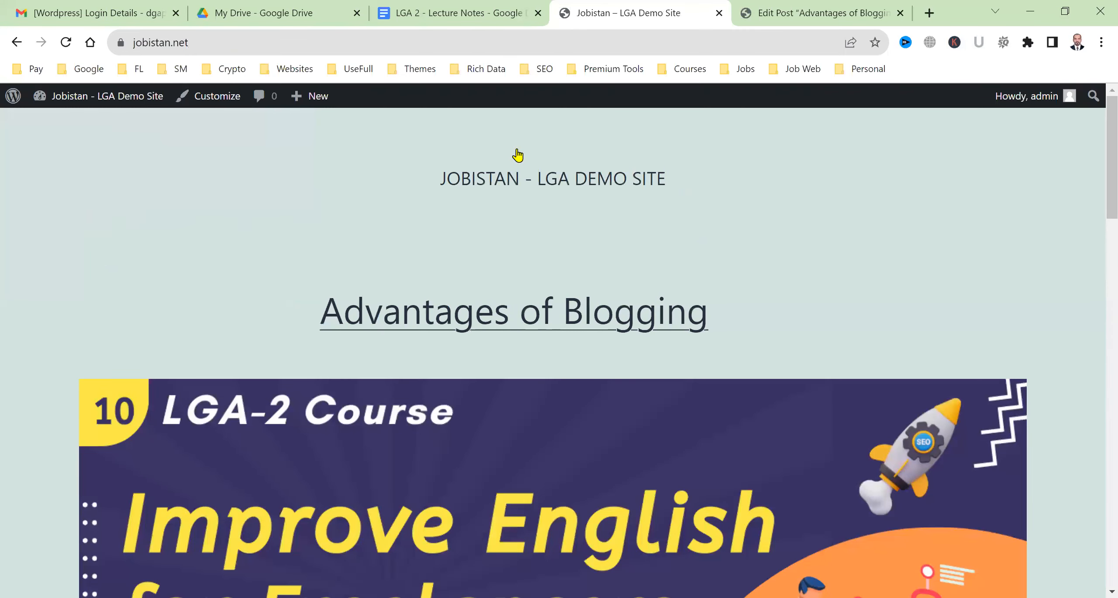
pyautogui.scroll(-8, 760, 345)
pyautogui.click(778, 203)
pyautogui.scroll(-5, 601, 294)
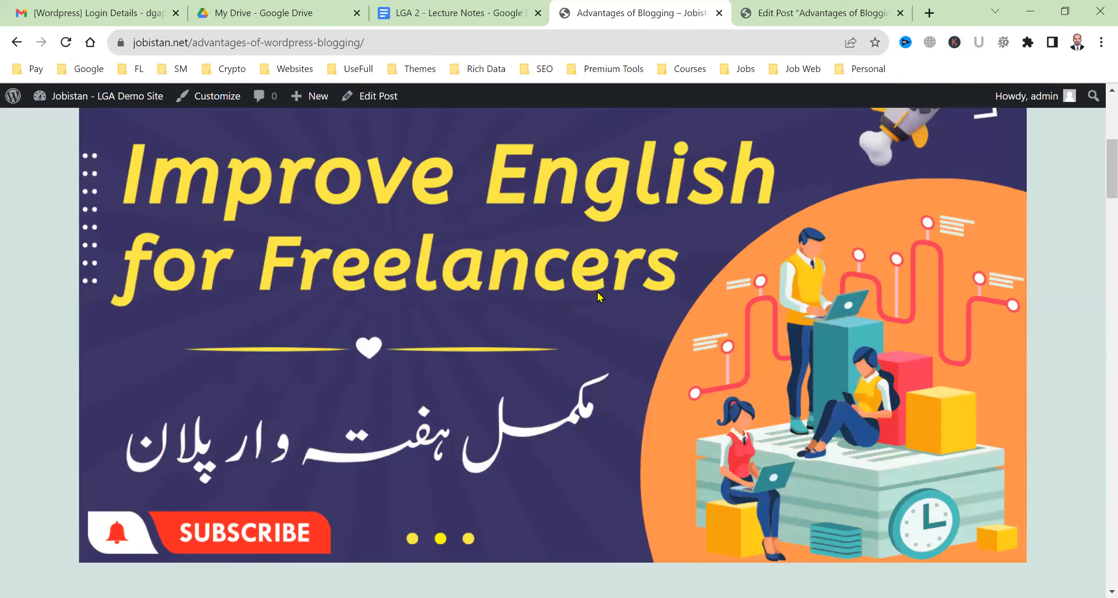
pyautogui.scroll(-8, 431, 475)
pyautogui.scroll(-8, 615, 302)
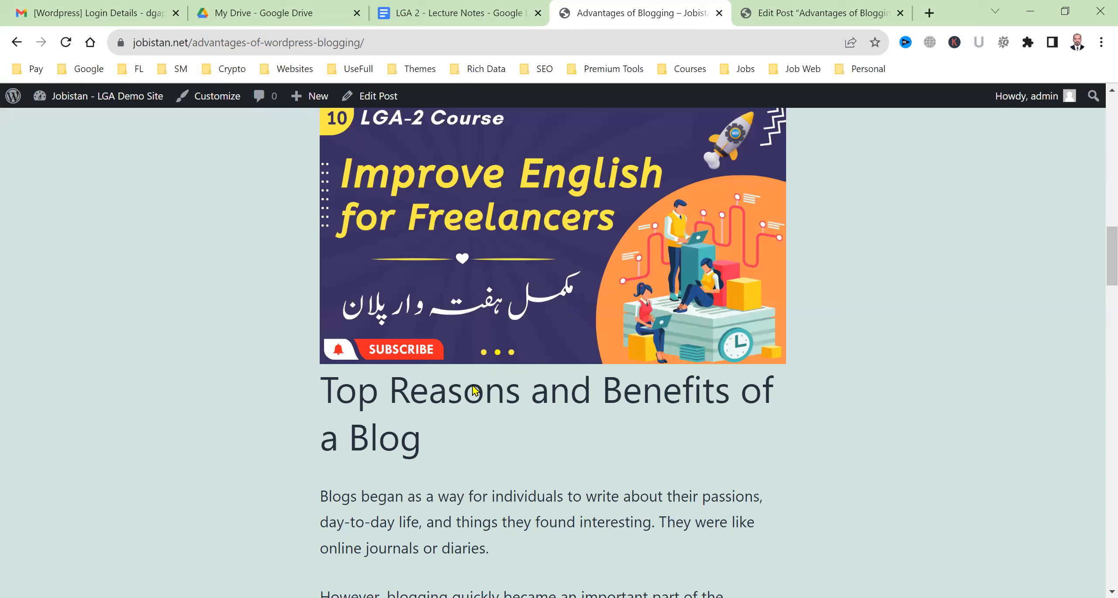
pyautogui.scroll(-10, 481, 454)
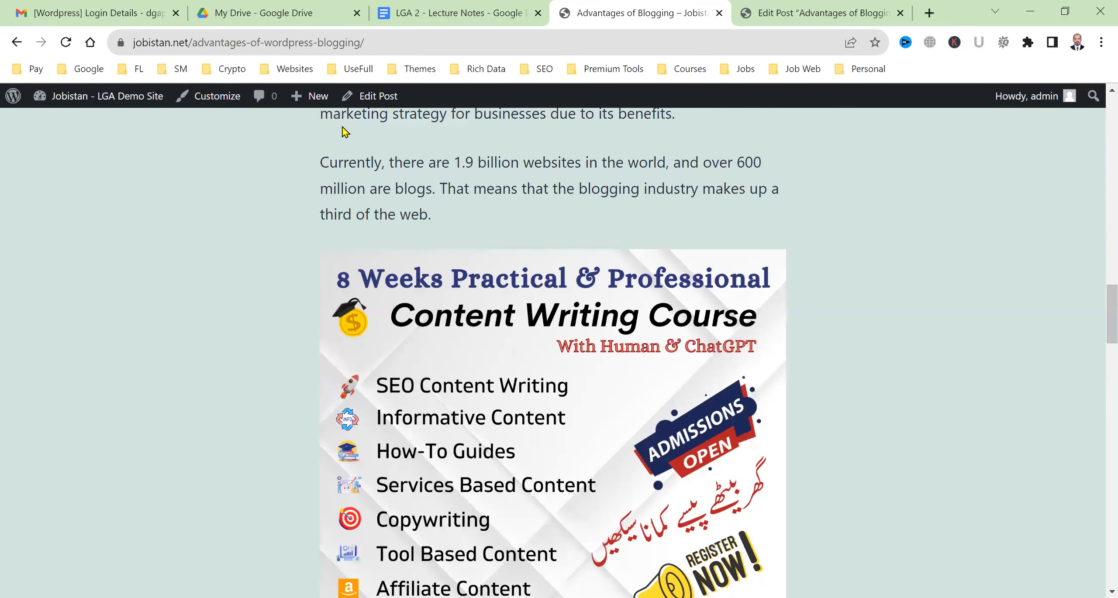
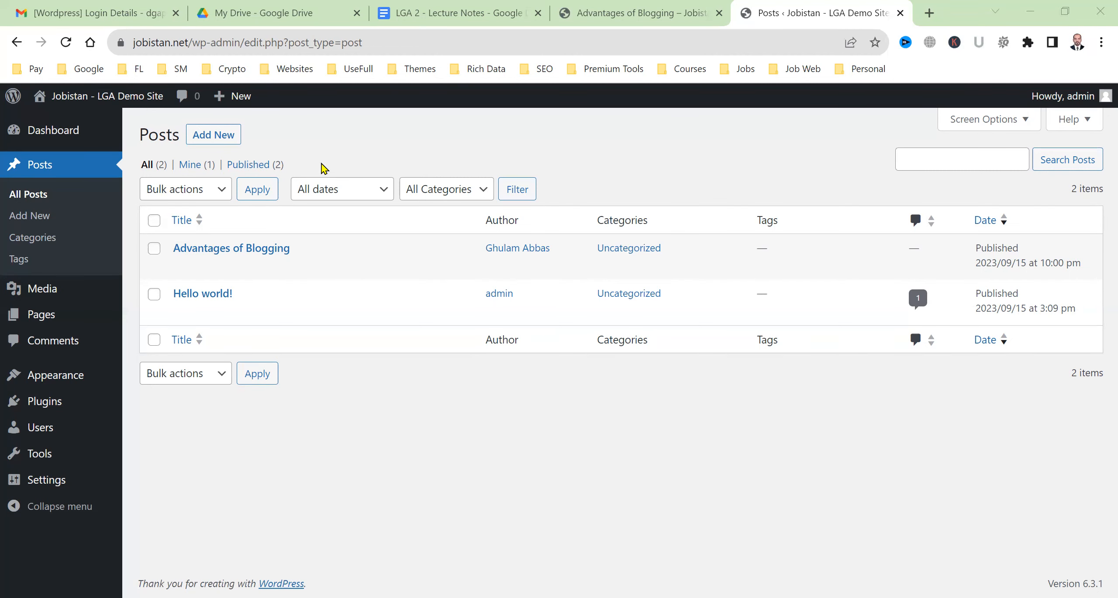
# Search the plugin directory under Plugins > Add New for 'light cache'
pyautogui.click(71, 407)
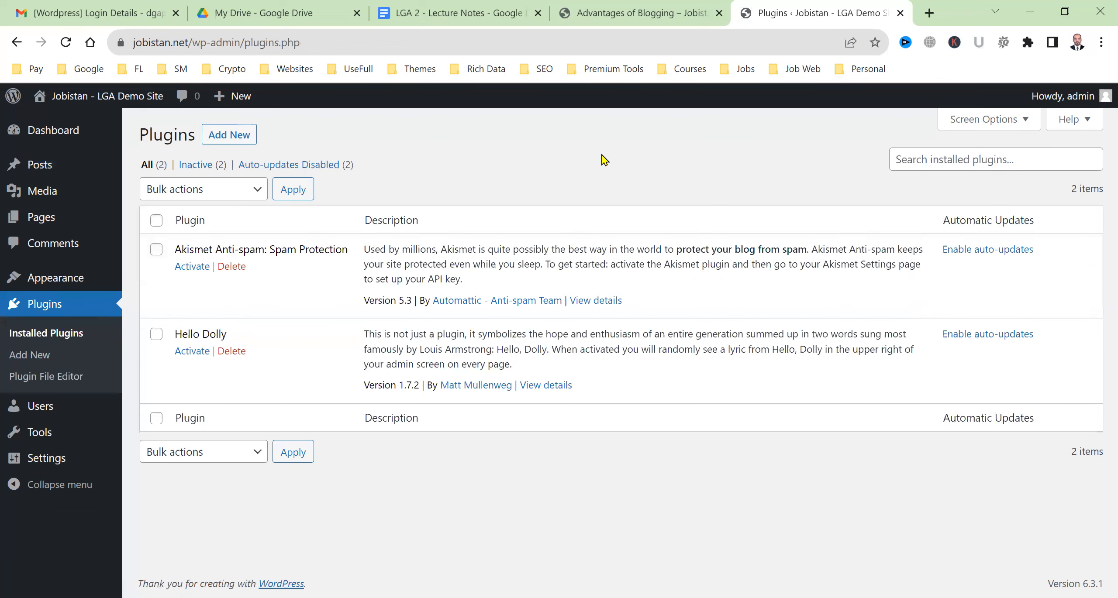
pyautogui.click(240, 143)
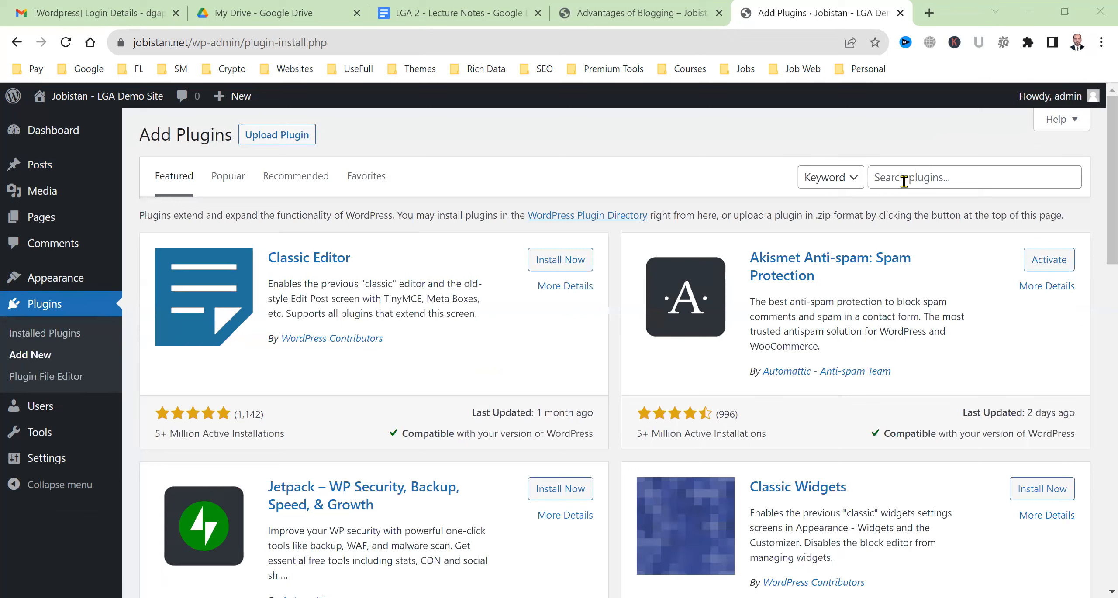
pyautogui.click(904, 181)
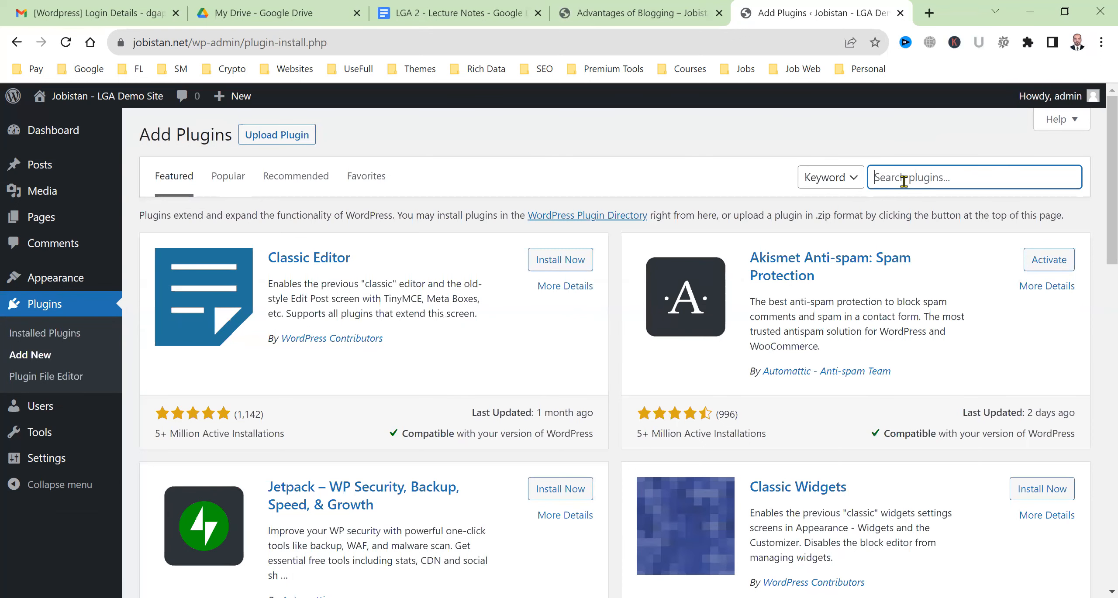
pyautogui.write('light cache')
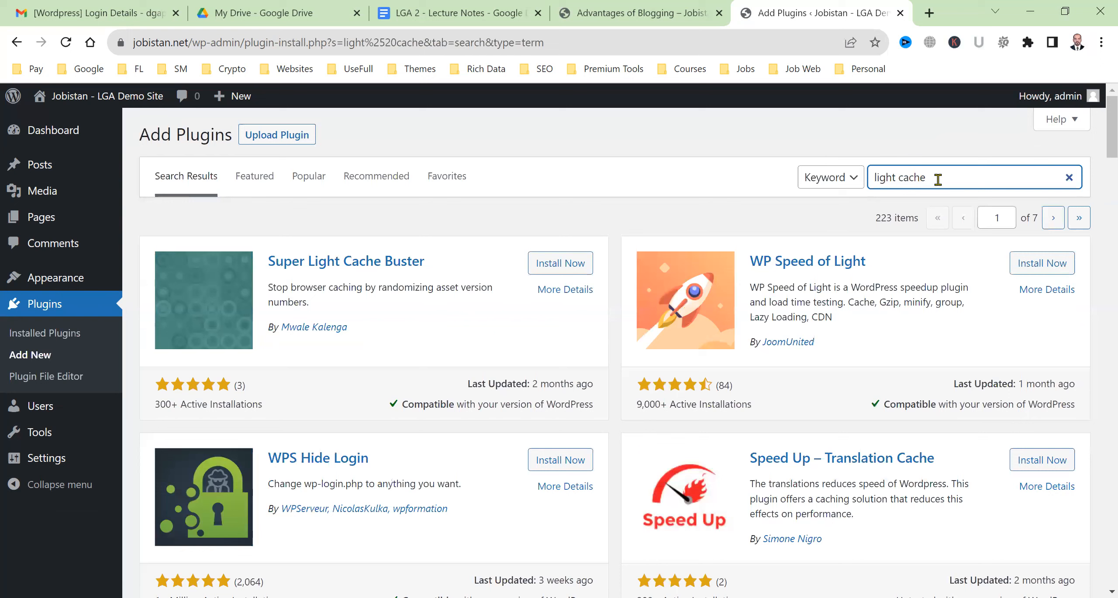
pyautogui.tripleClick(938, 179)
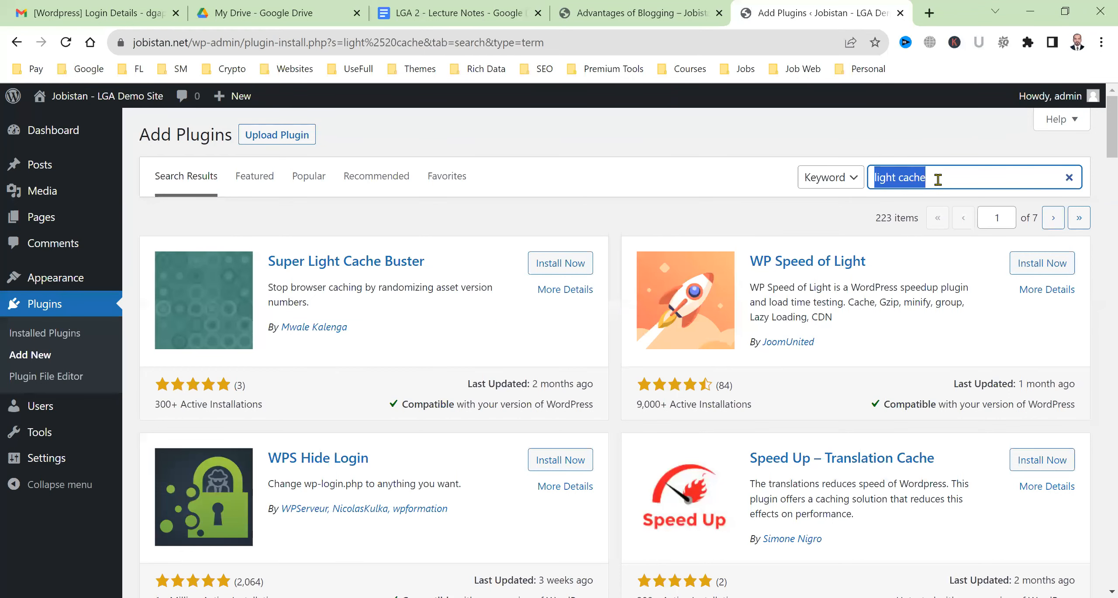
pyautogui.write('rankmath')
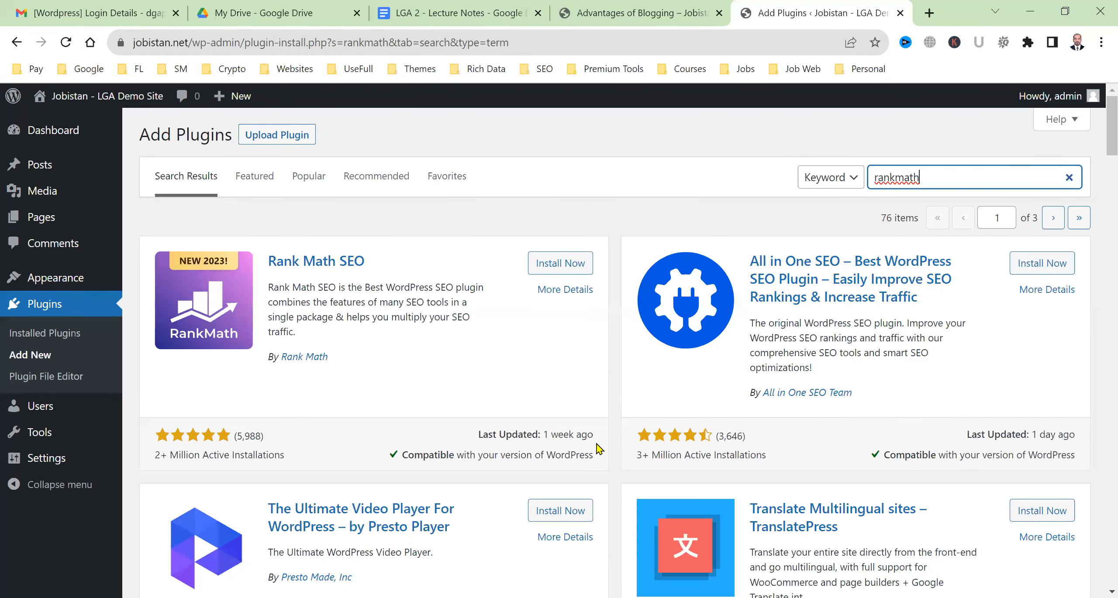
pyautogui.moveTo(170, 457); pyautogui.dragTo(266, 457)
pyautogui.doubleClick(235, 435)
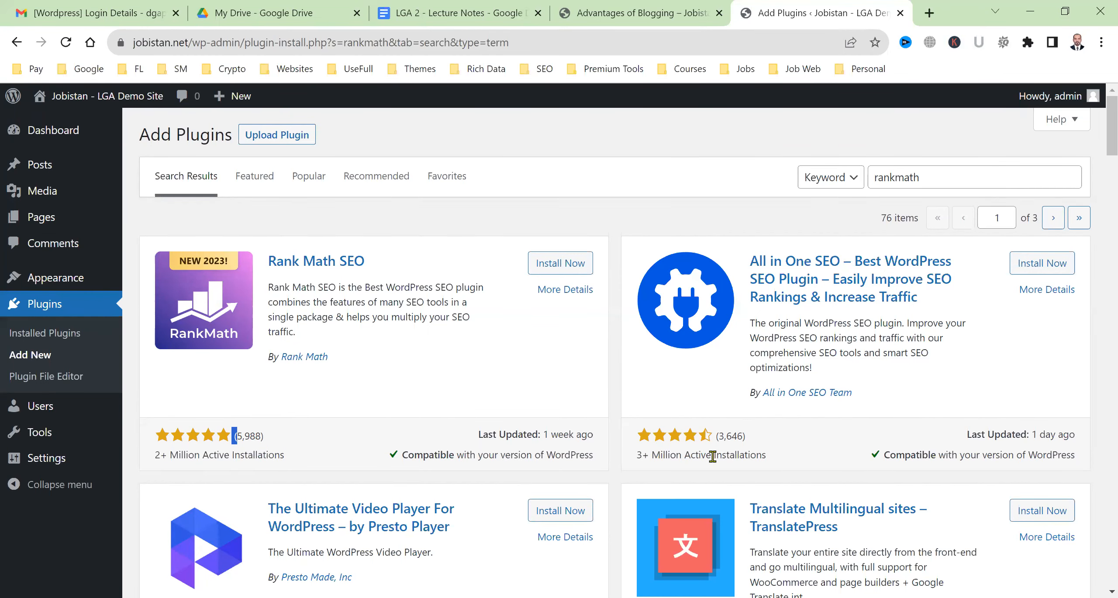
pyautogui.scroll(-1, 742, 455)
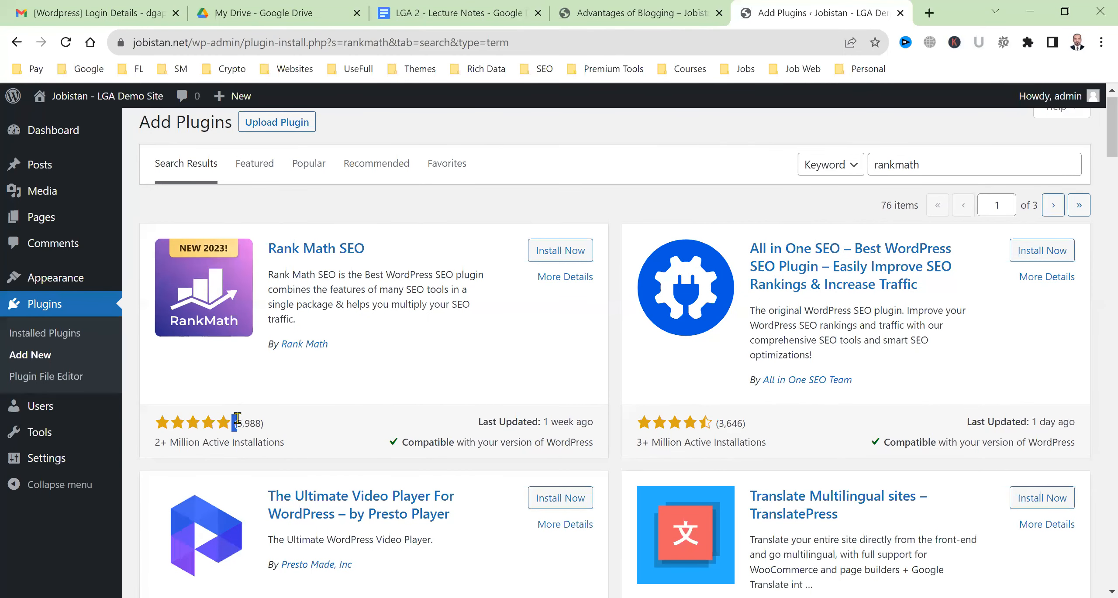
pyautogui.scroll(-4, 415, 359)
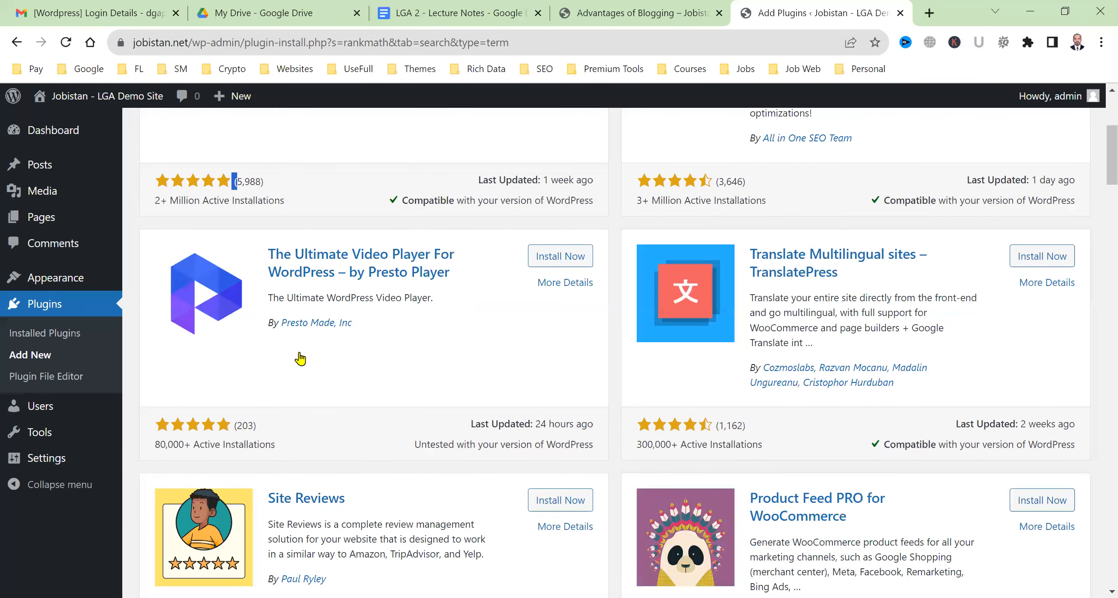
pyautogui.scroll(4, 279, 384)
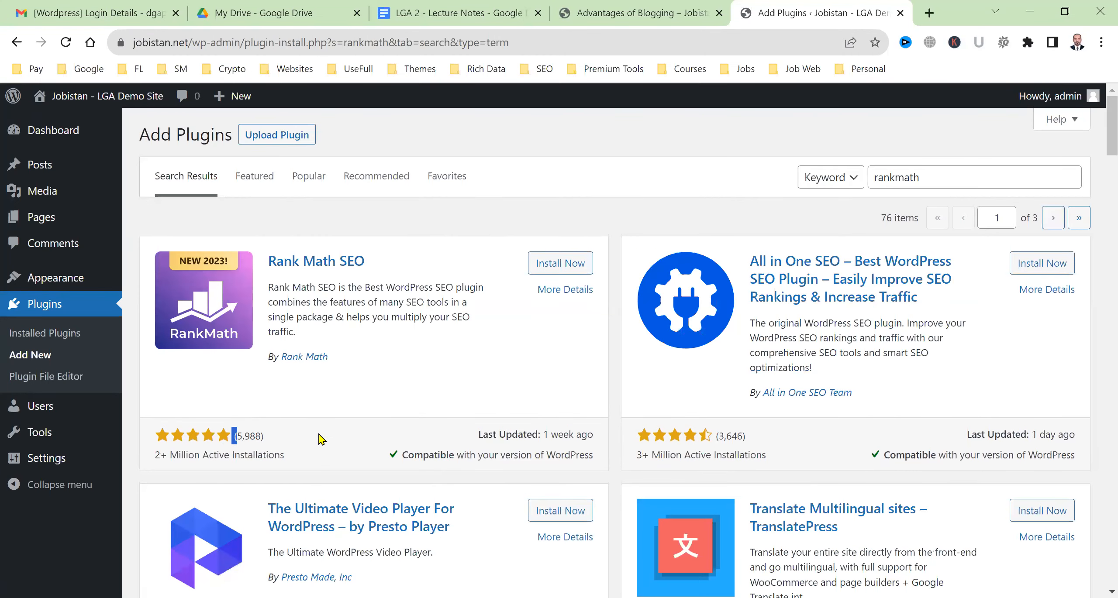
pyautogui.click(318, 418)
pyautogui.scroll(-5, 707, 437)
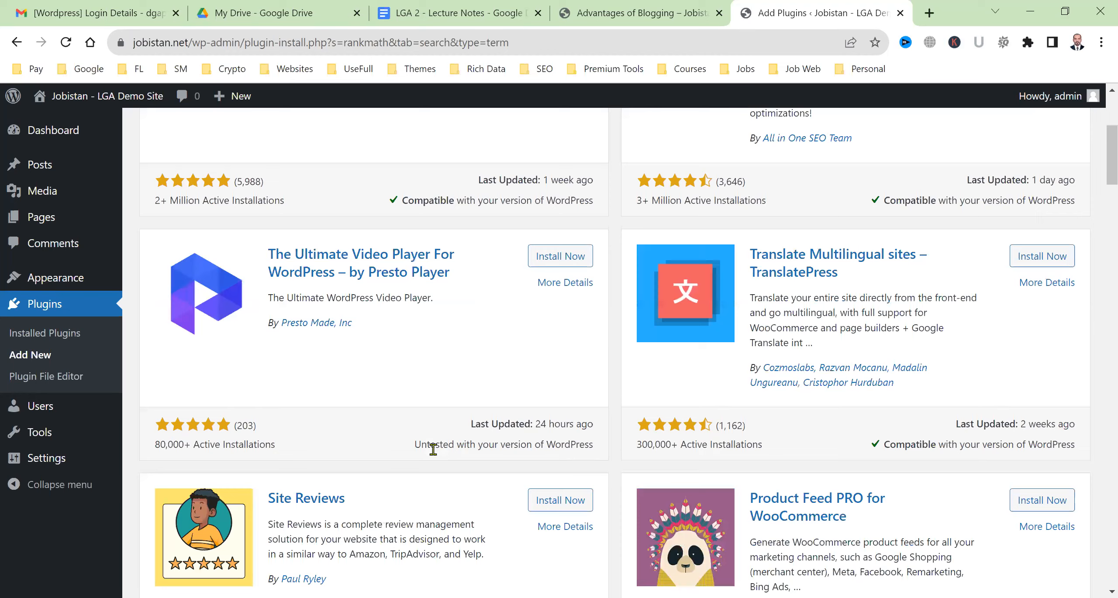
pyautogui.scroll(-10, 433, 449)
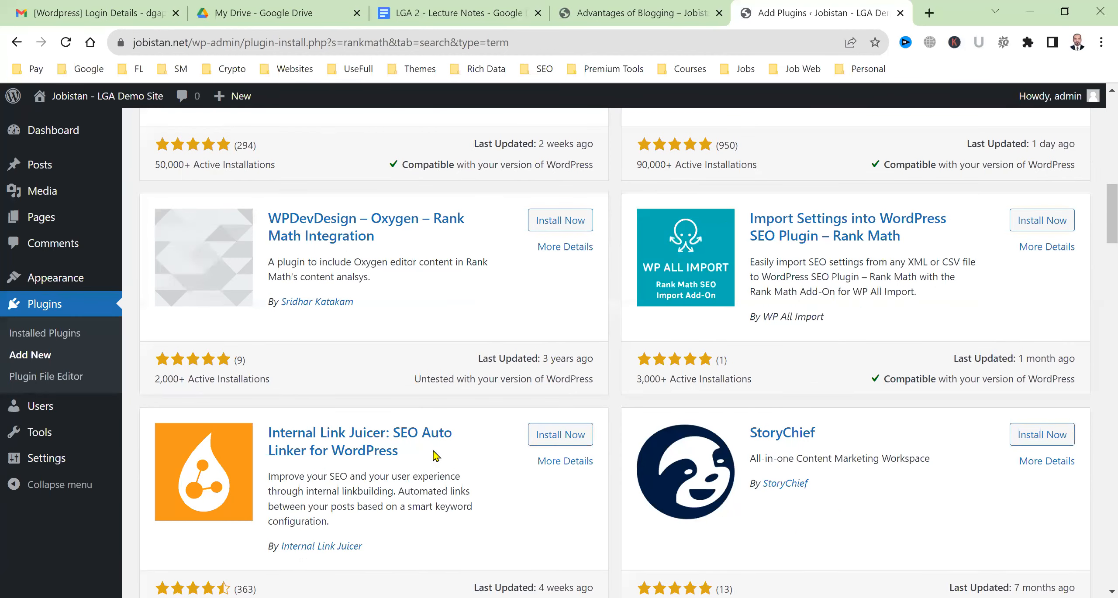
pyautogui.scroll(-2, 436, 456)
pyautogui.scroll(13, 436, 456)
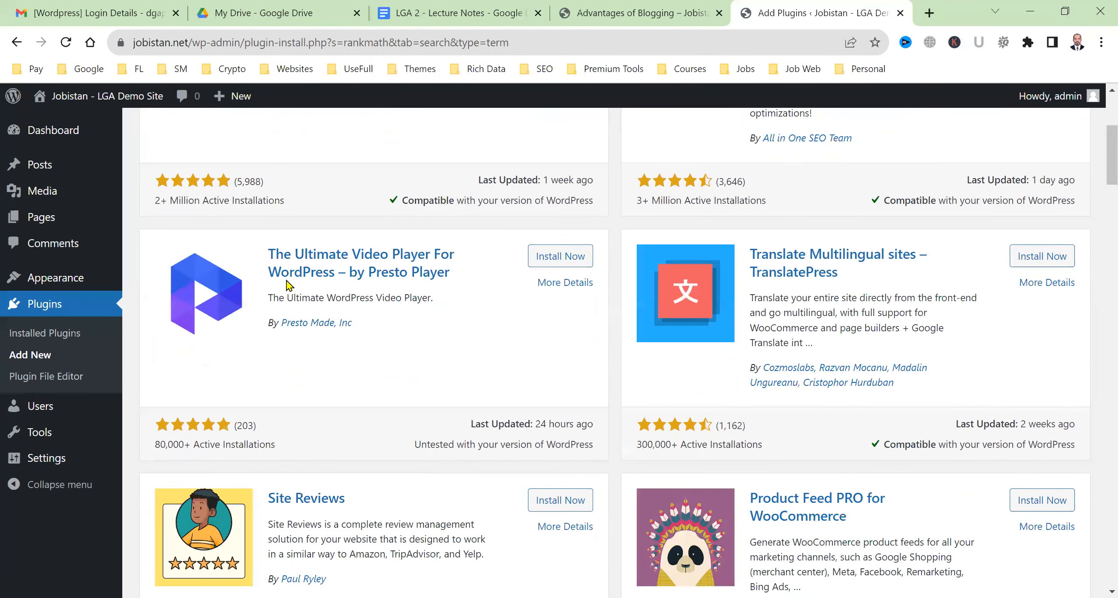
pyautogui.scroll(6, 288, 287)
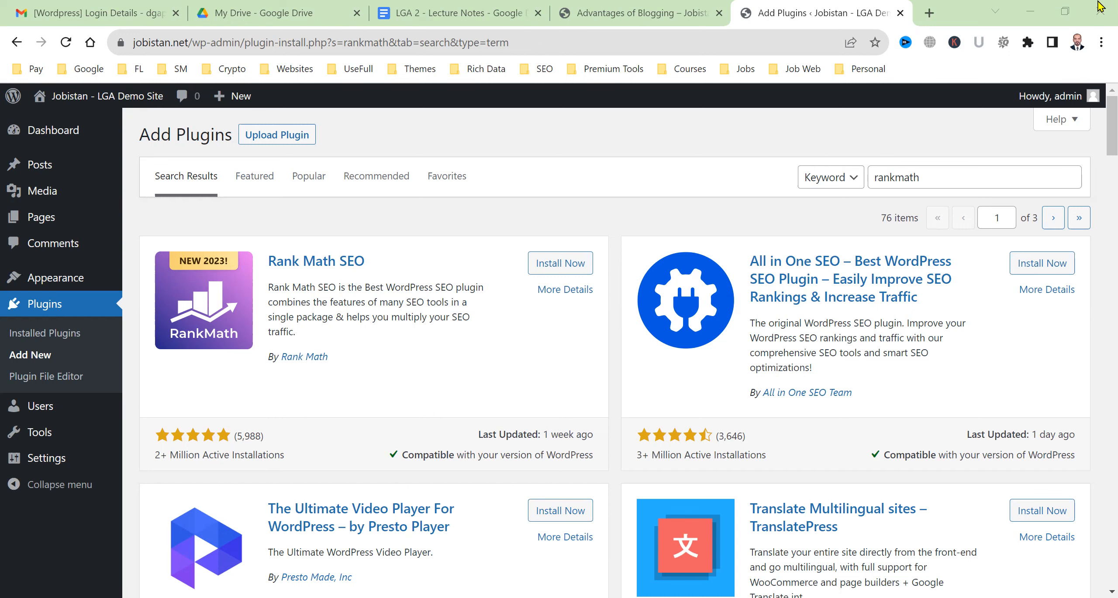
# Load the LearnWithGA YouTube channel in the Advantages of Blogging tab from the 'yo' address suggestions
pyautogui.moveTo(80, 197)
pyautogui.click(595, 19)
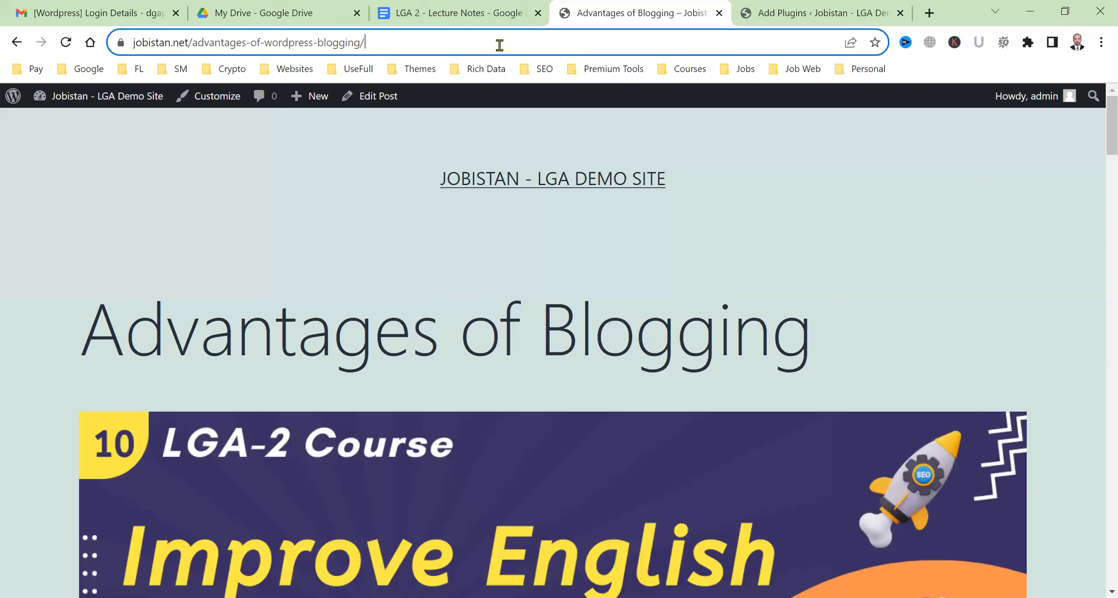
pyautogui.write('yo')
pyautogui.press('Down')
pyautogui.press('Down')
pyautogui.press('Down')
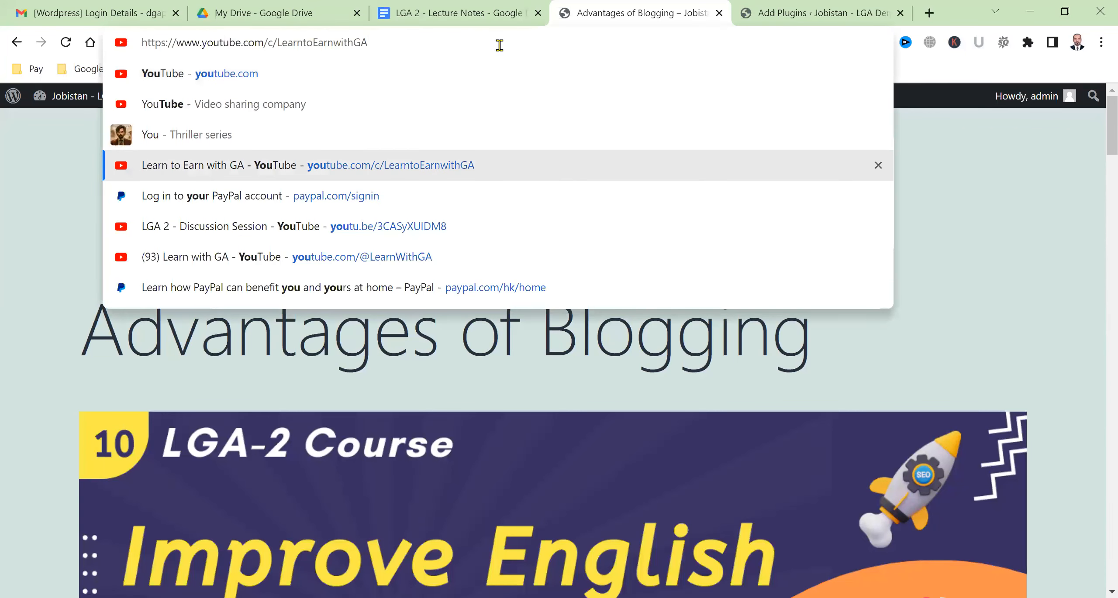
pyautogui.press('Down')
pyautogui.press('Down')
pyautogui.press('Down')
pyautogui.press('Return')
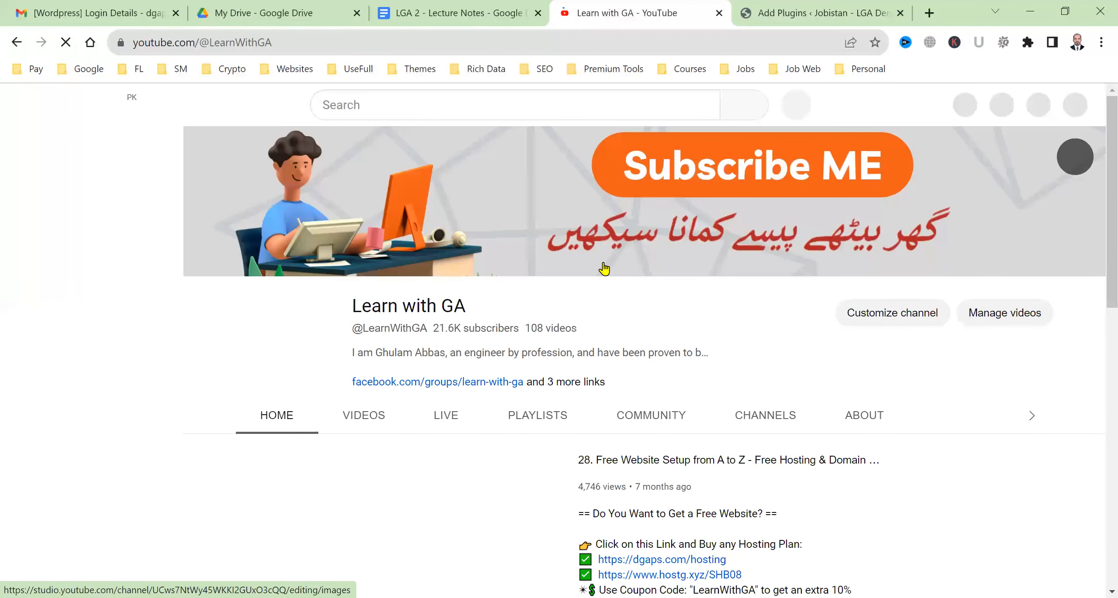
# List the channel's uploaded videos, then check the plugin results and open the LGA 2 - Lecture Notes document
pyautogui.click(366, 417)
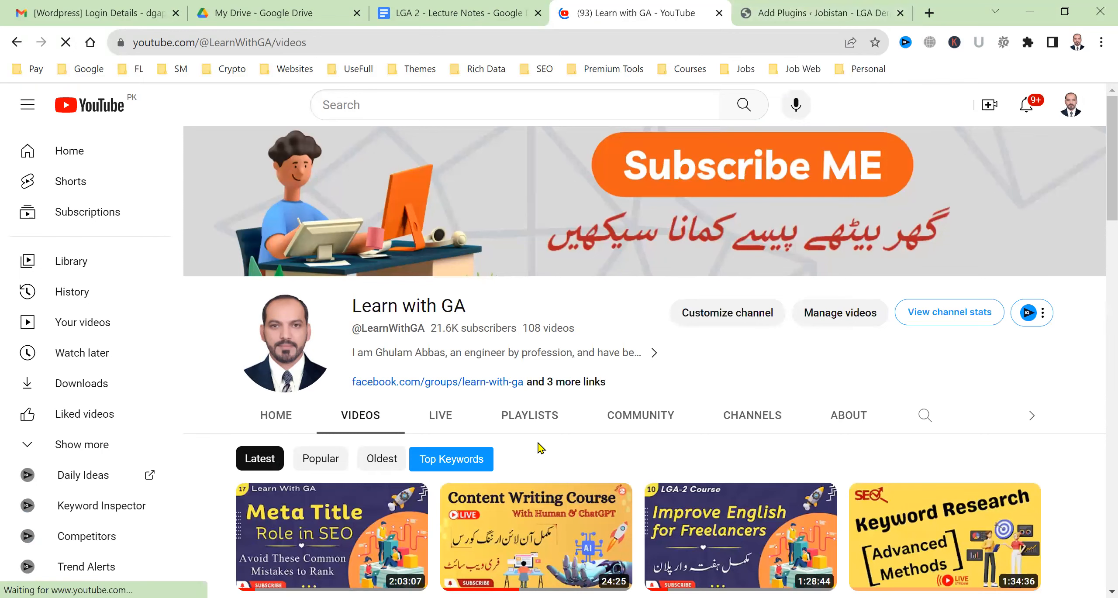
pyautogui.click(762, 6)
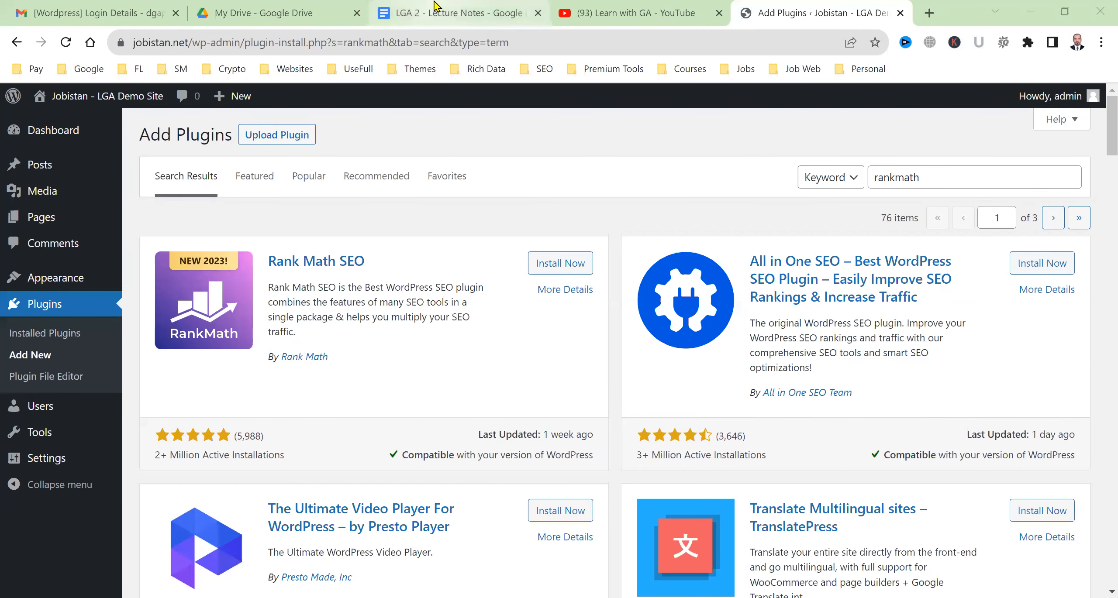
pyautogui.click(432, 17)
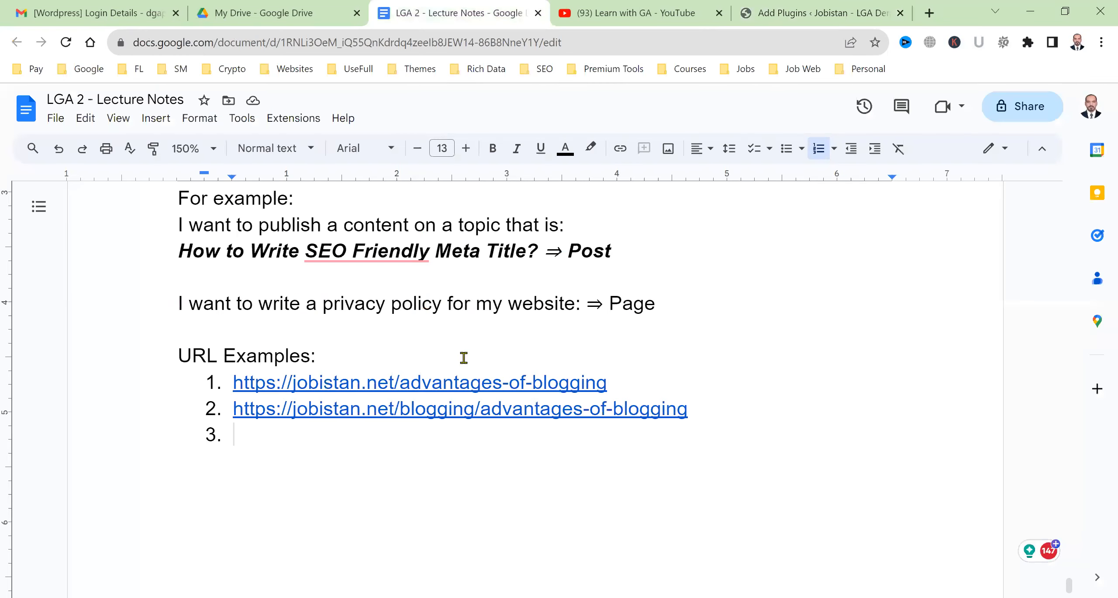
# Scroll up to the Lec # 26: Website Setup notes, then return to the WordPress plugin search results
pyautogui.scroll(8, 470, 332)
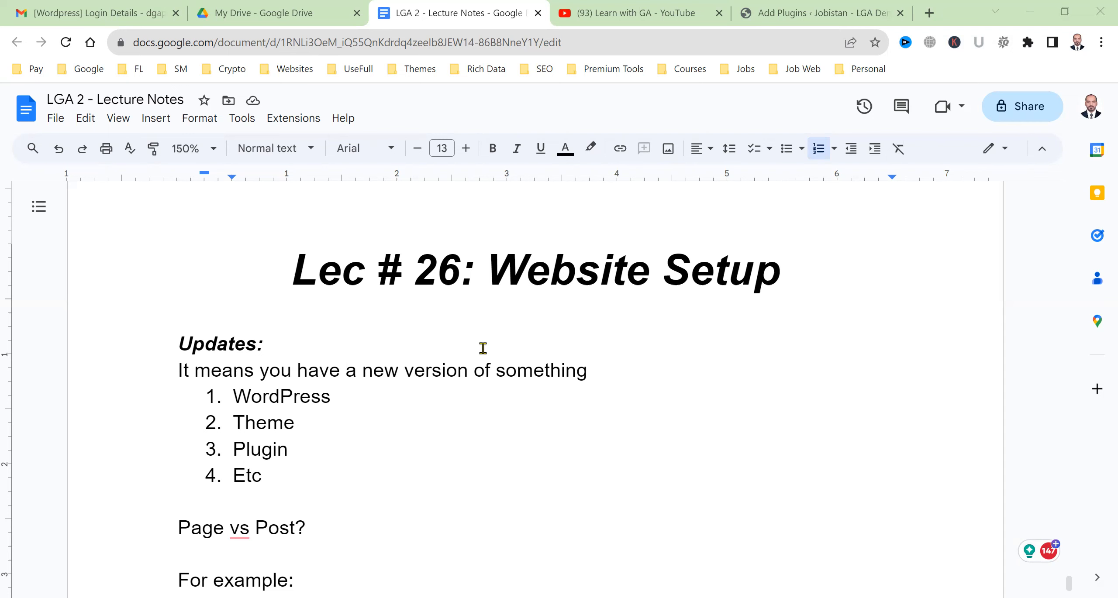
pyautogui.click(789, 6)
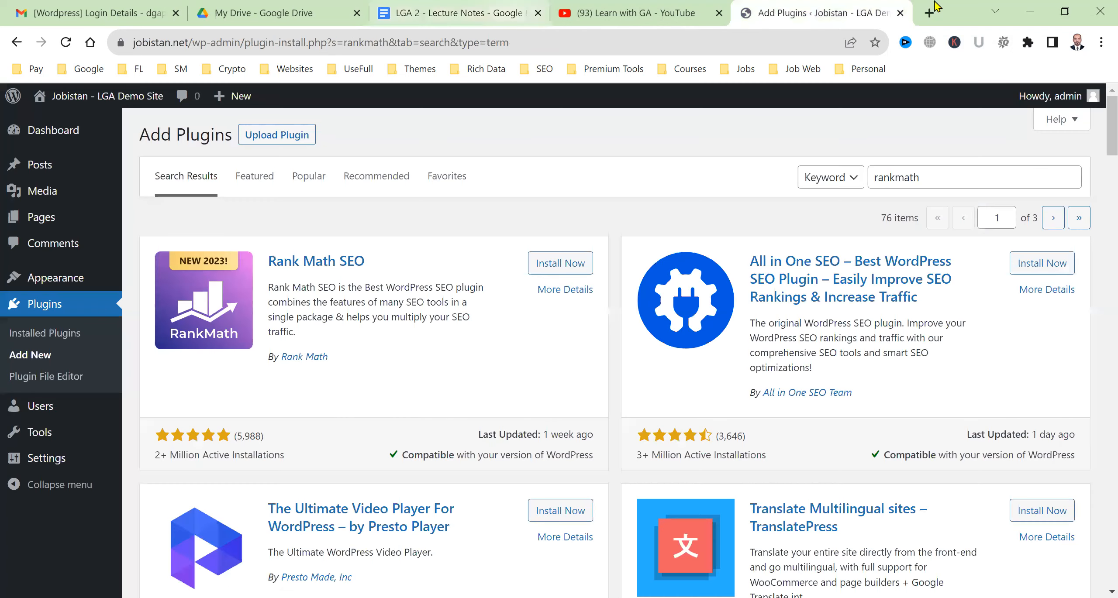